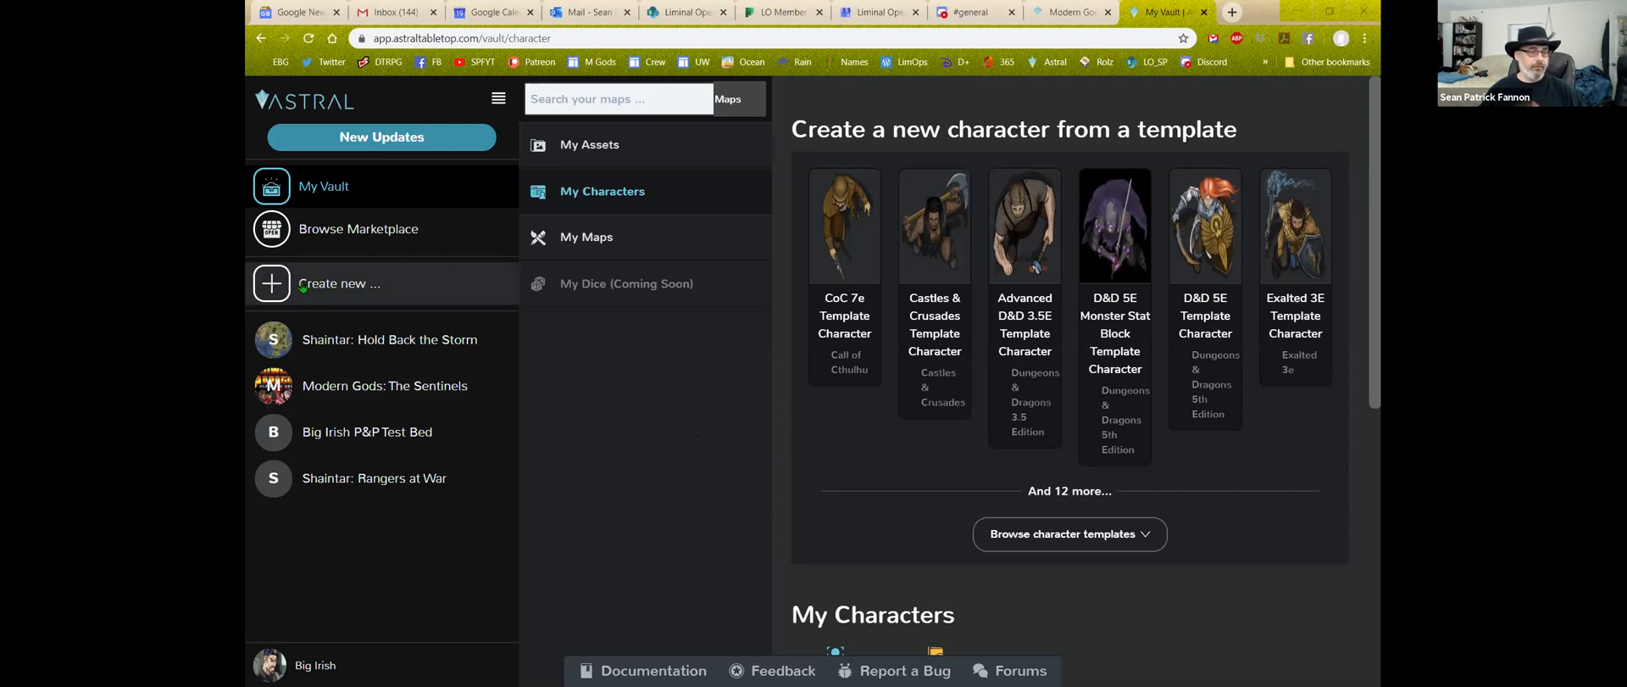
# Start creating a new character
pyautogui.click(278, 288)
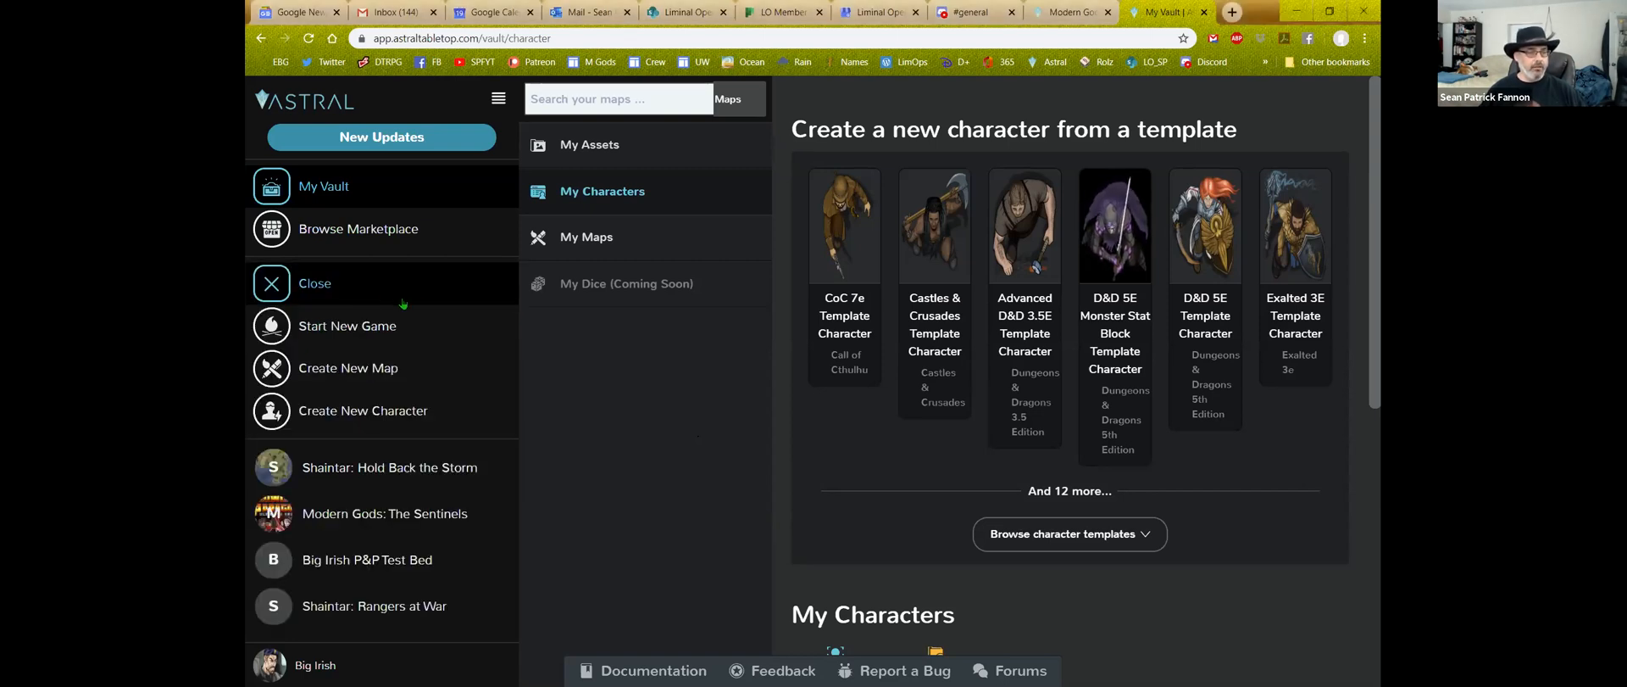
pyautogui.click(376, 412)
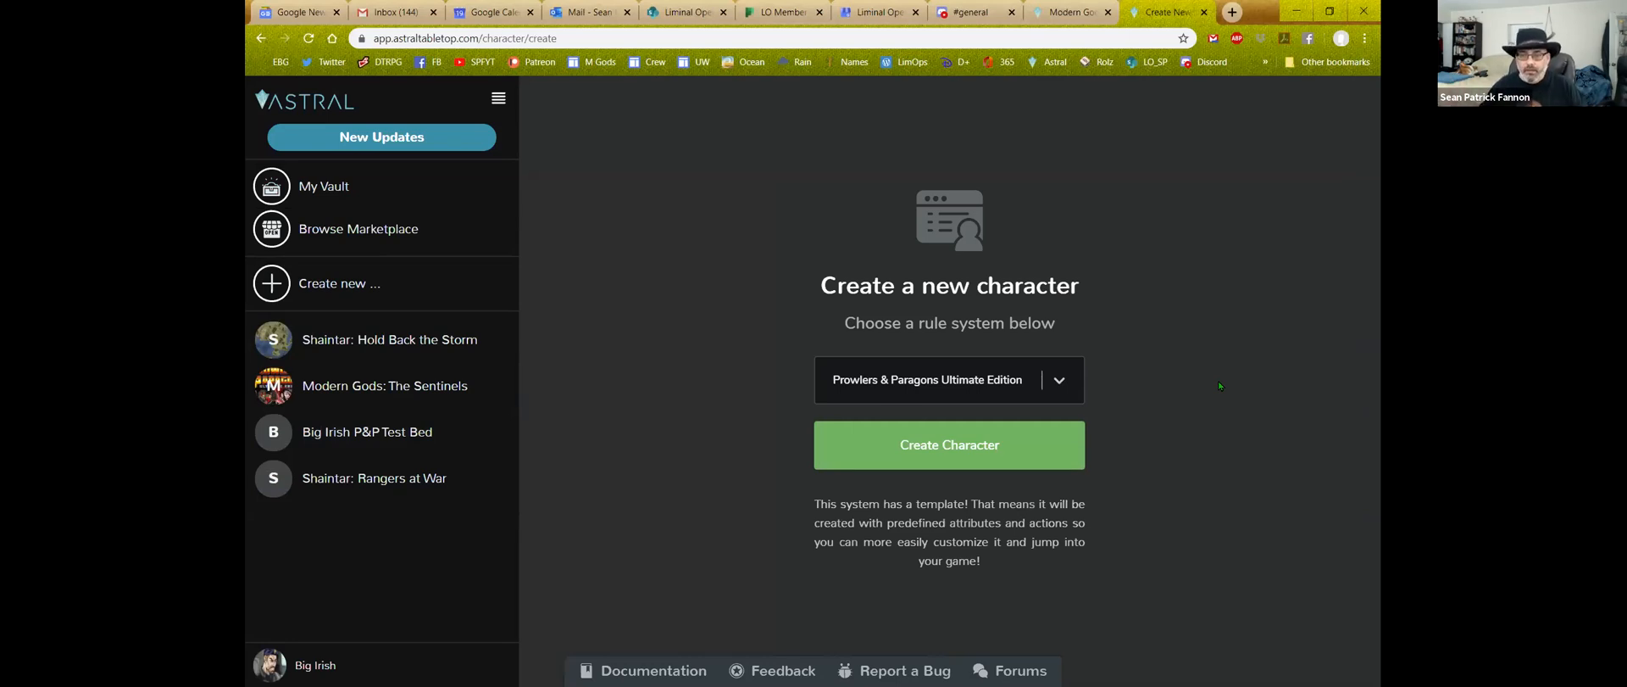
# Browse the list of rule systems available for the new character without changing the current choice
pyautogui.click(1029, 392)
pyautogui.scroll(-1, 1007, 469)
pyautogui.scroll(-5, 1007, 469)
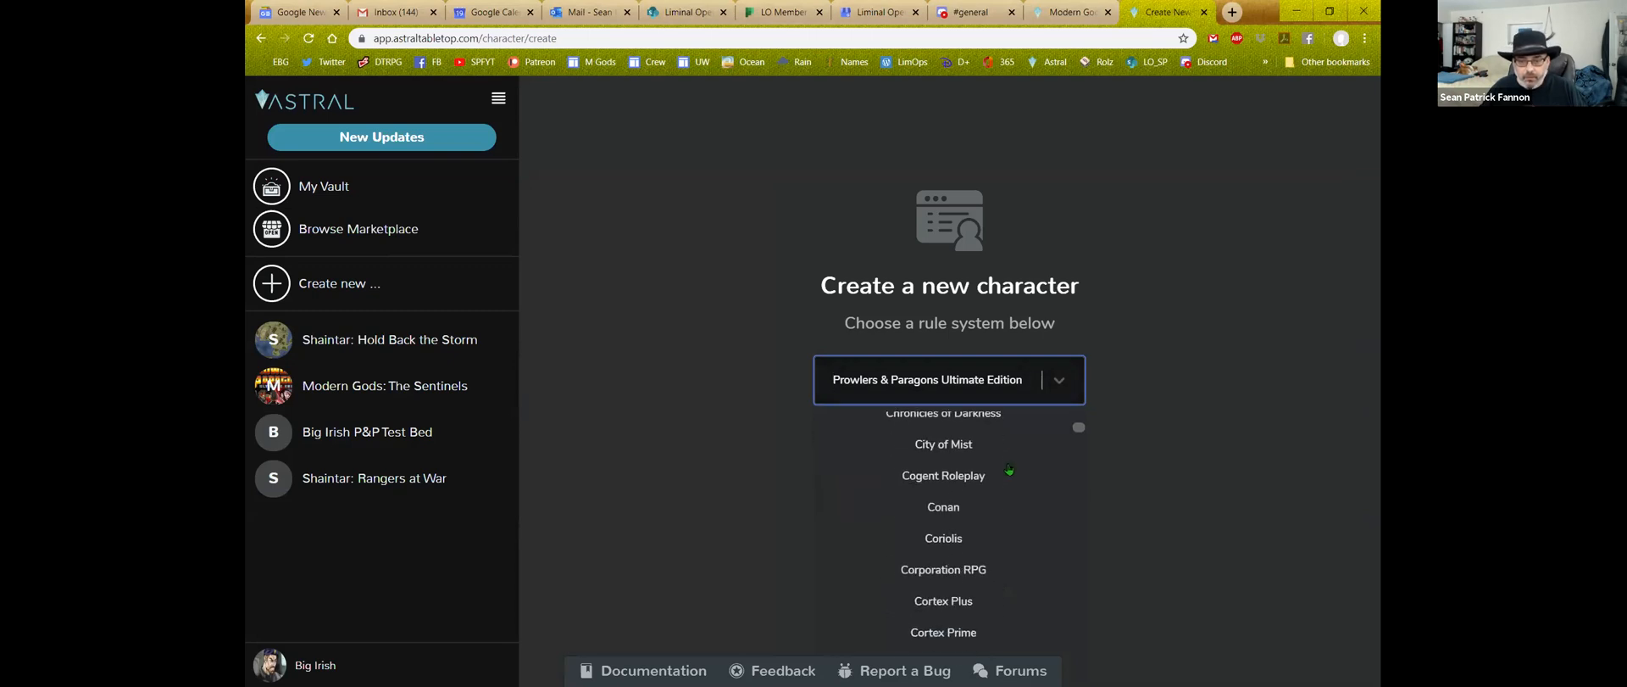
pyautogui.scroll(-5, 1009, 469)
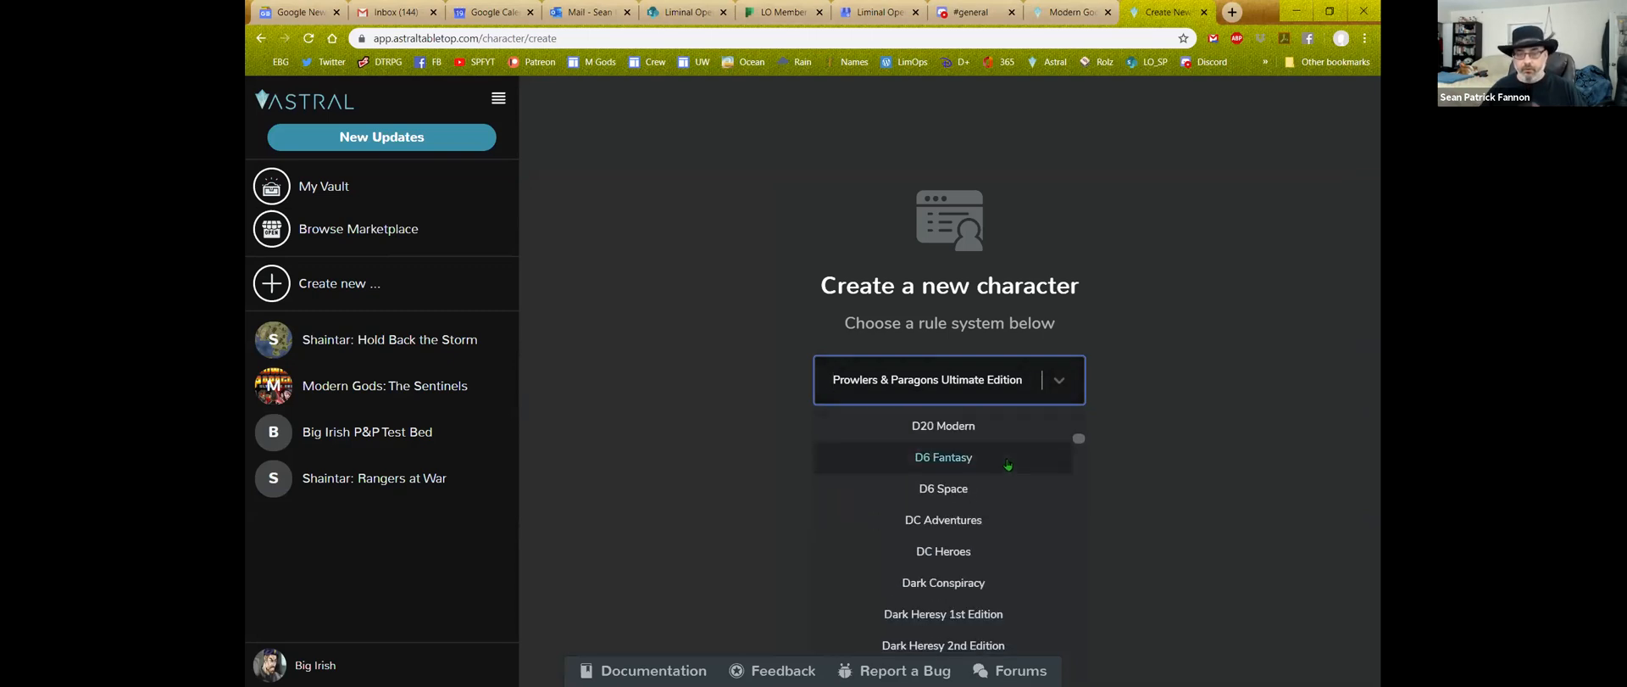
pyautogui.scroll(-5, 1009, 464)
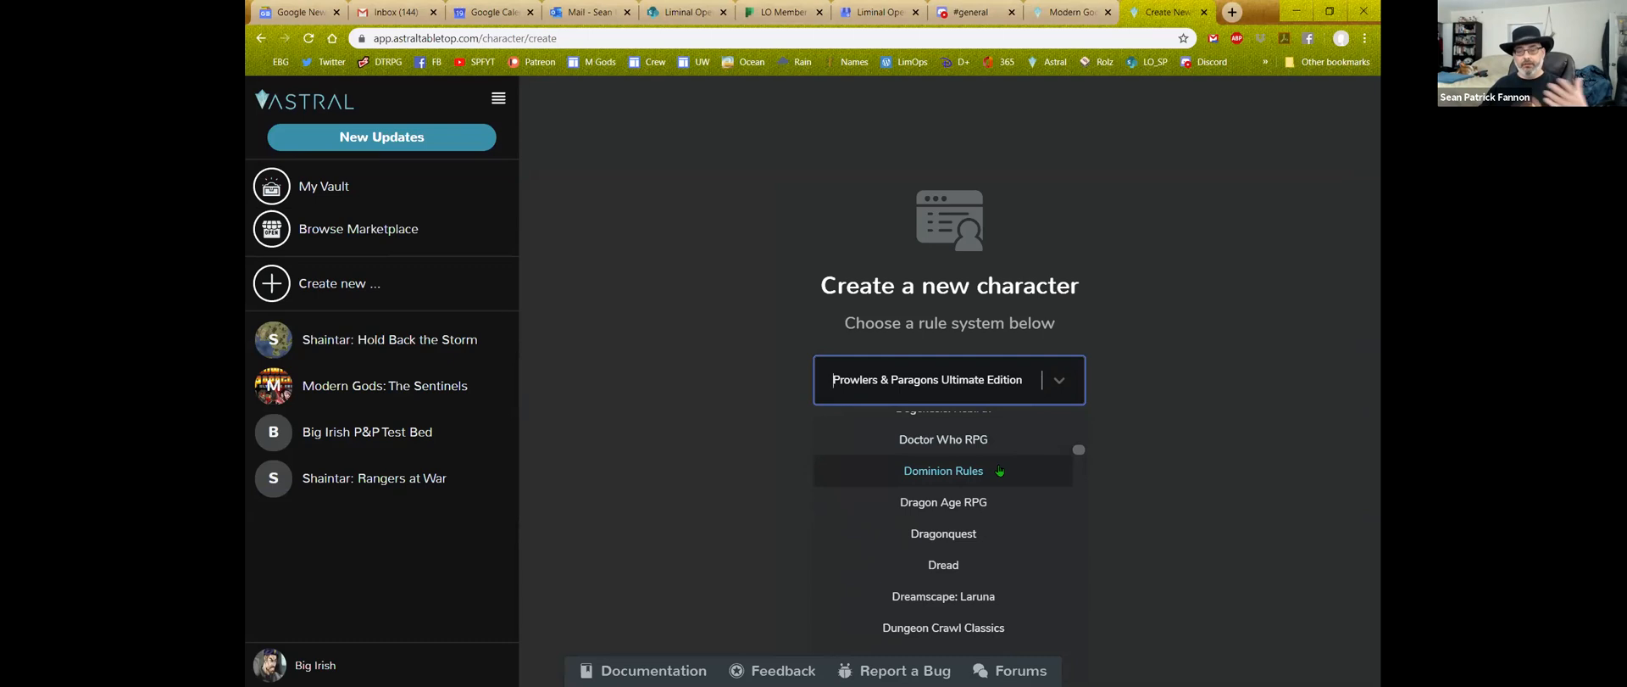
pyautogui.scroll(-4, 1003, 473)
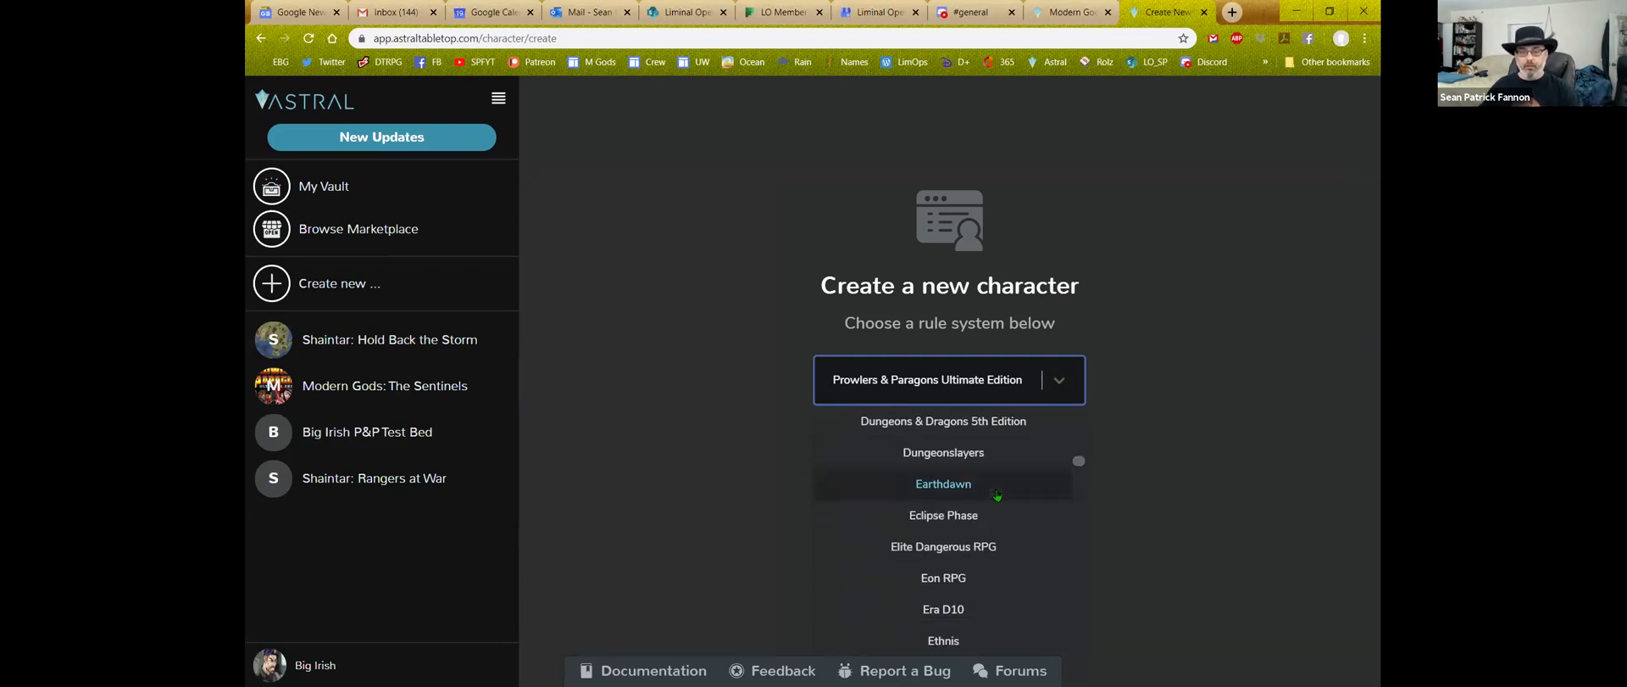
pyautogui.scroll(-2, 997, 494)
pyautogui.scroll(3, 989, 511)
pyautogui.scroll(5, 989, 511)
pyautogui.scroll(3, 998, 496)
pyautogui.scroll(3, 1030, 500)
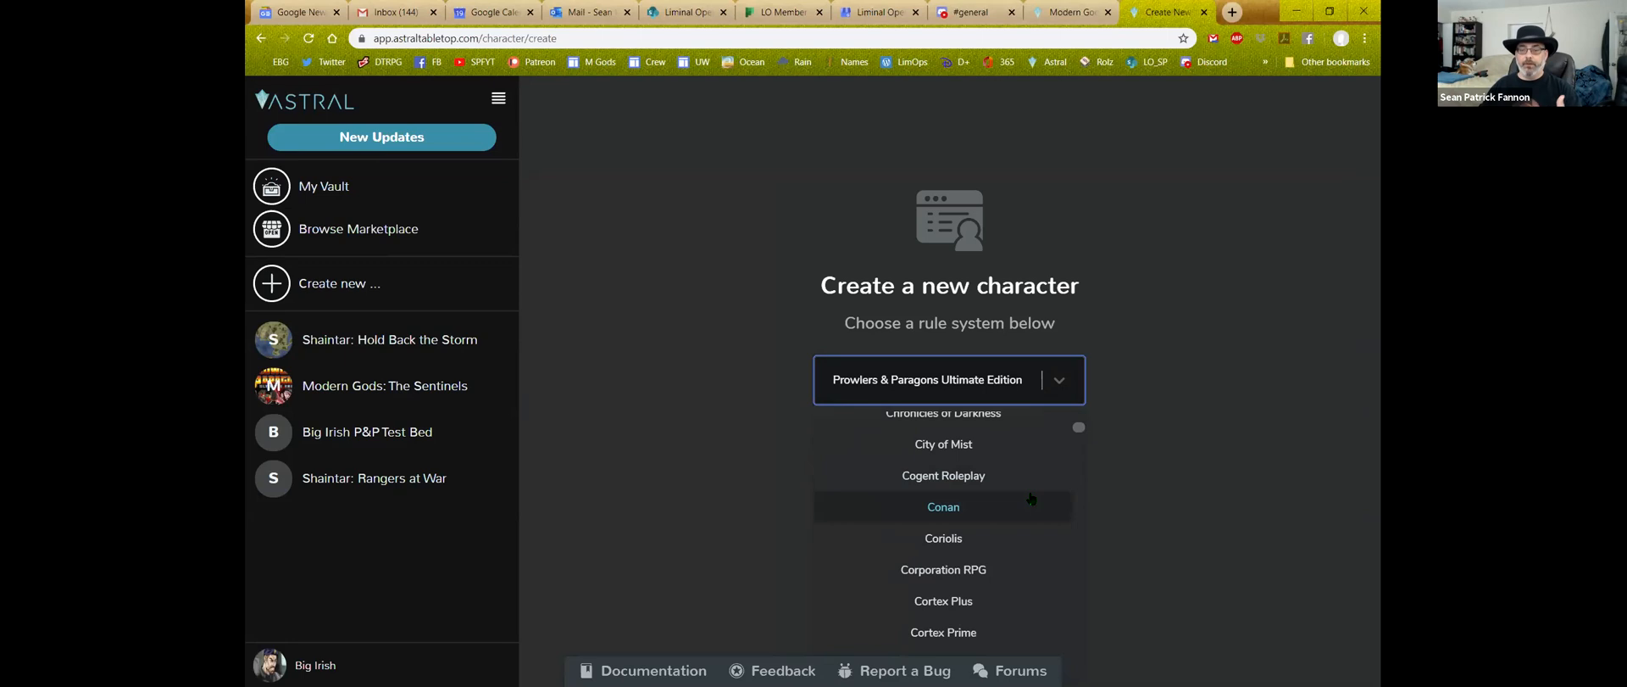
pyautogui.scroll(6, 1031, 498)
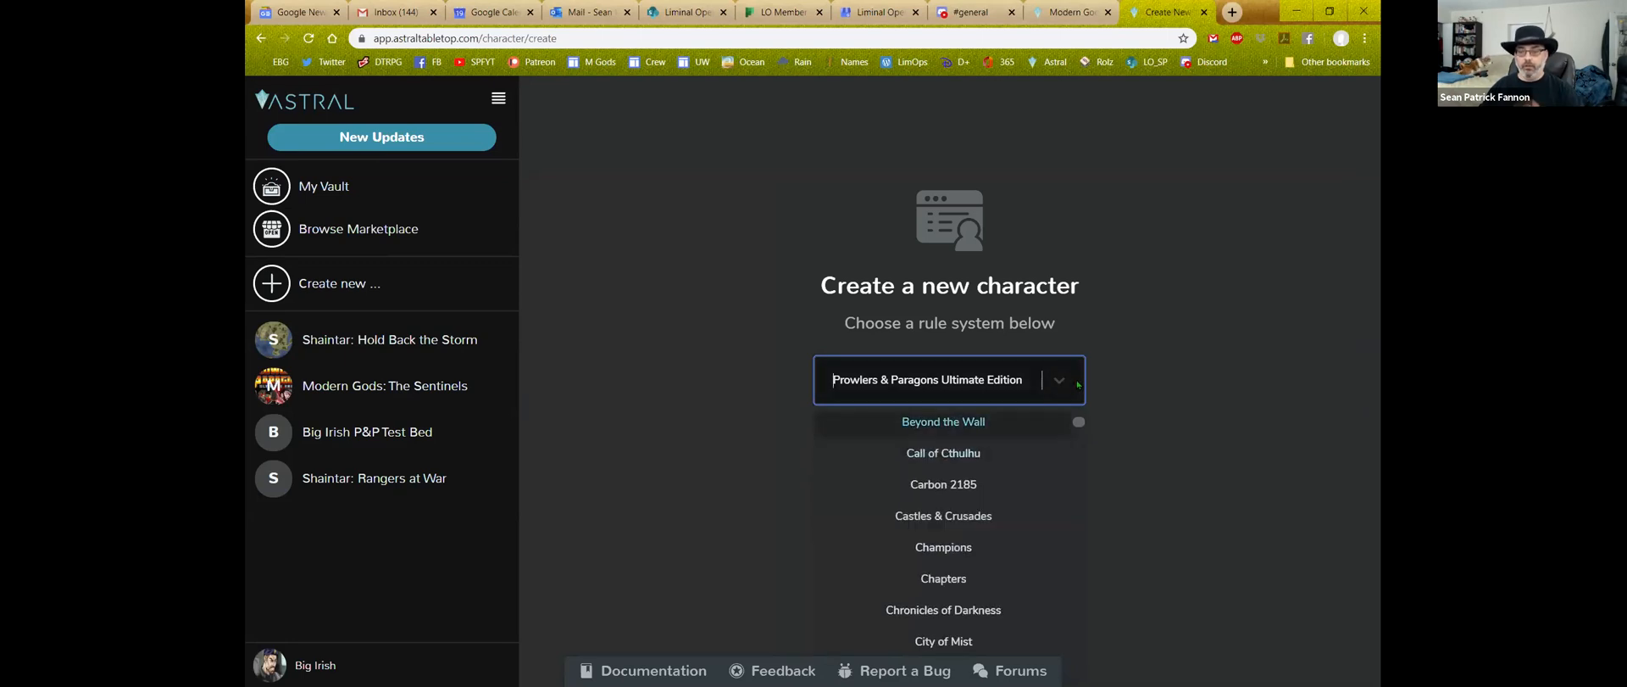
pyautogui.click(1094, 376)
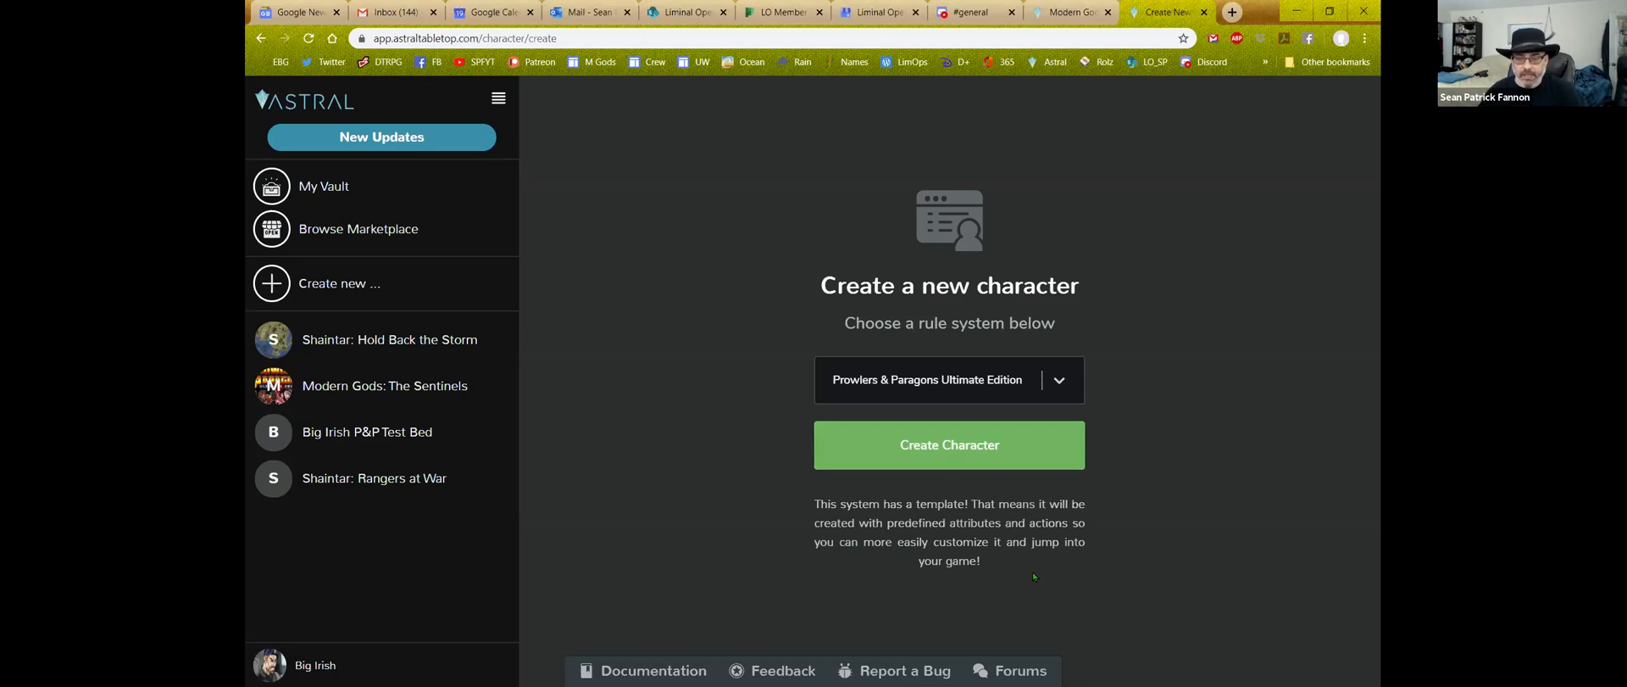
# Choose Carbon 2185 as the new character's rule system
pyautogui.click(954, 385)
pyautogui.scroll(-1, 964, 514)
pyautogui.scroll(-2, 964, 514)
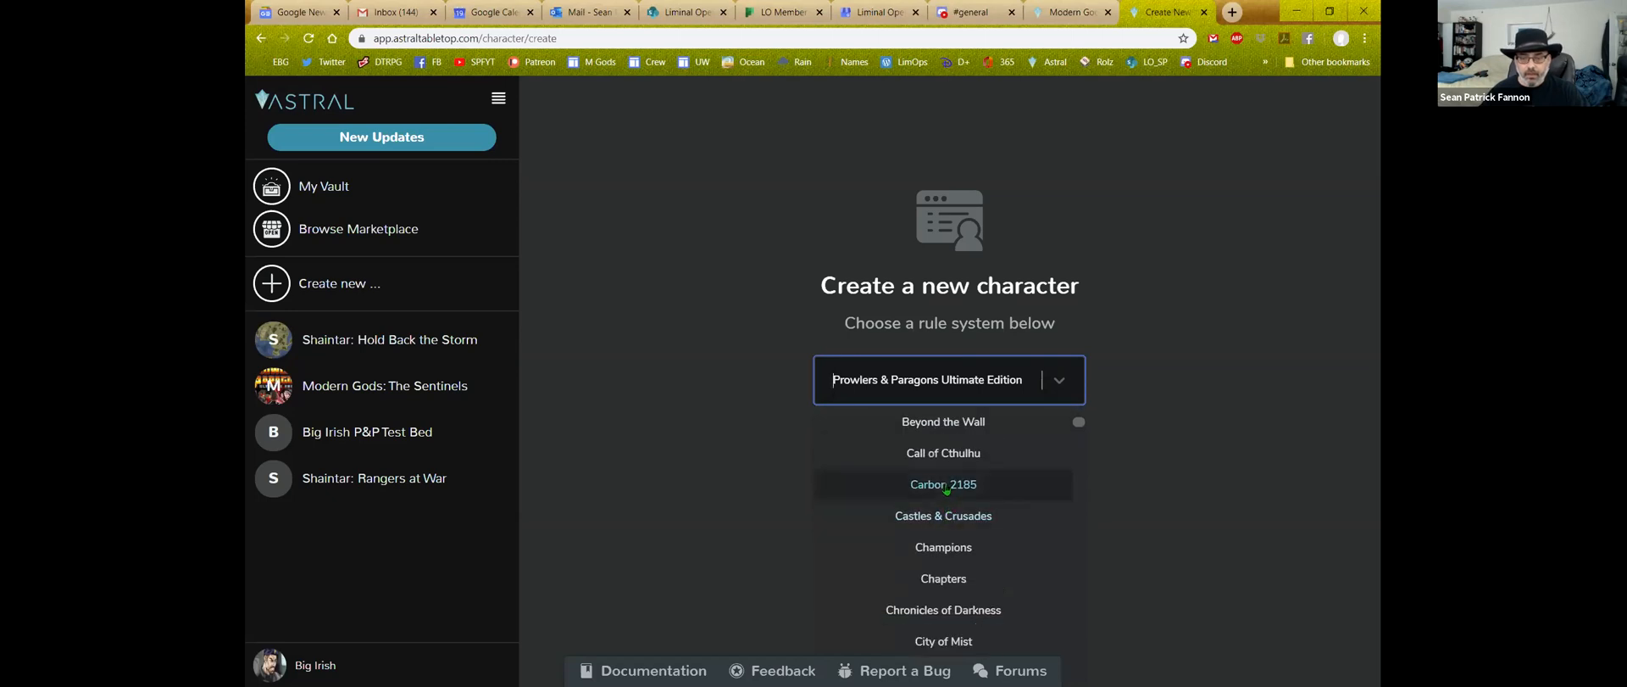
pyautogui.click(947, 490)
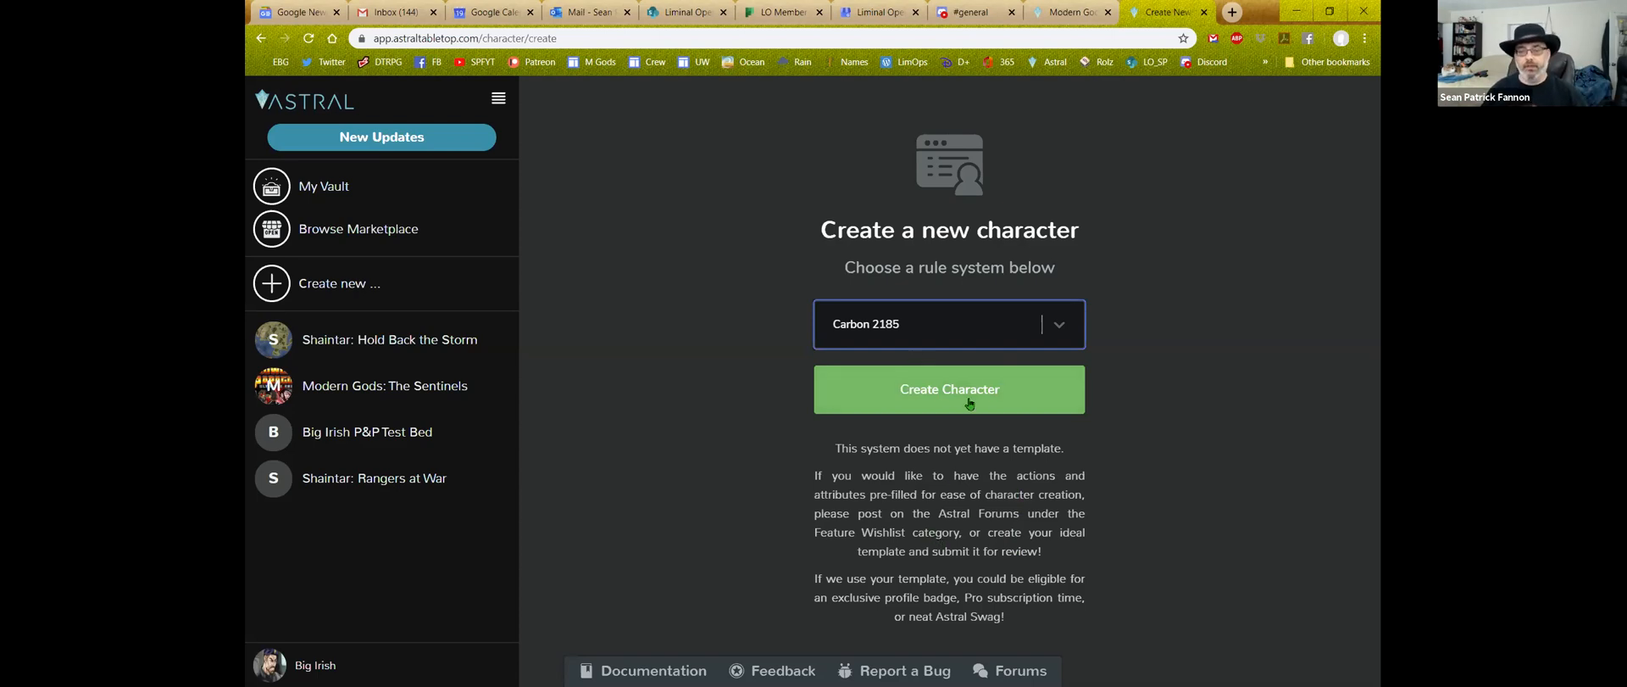
# Set the new character's rule system to Prowlers & Paragons Ultimate Edition
pyautogui.click(1064, 333)
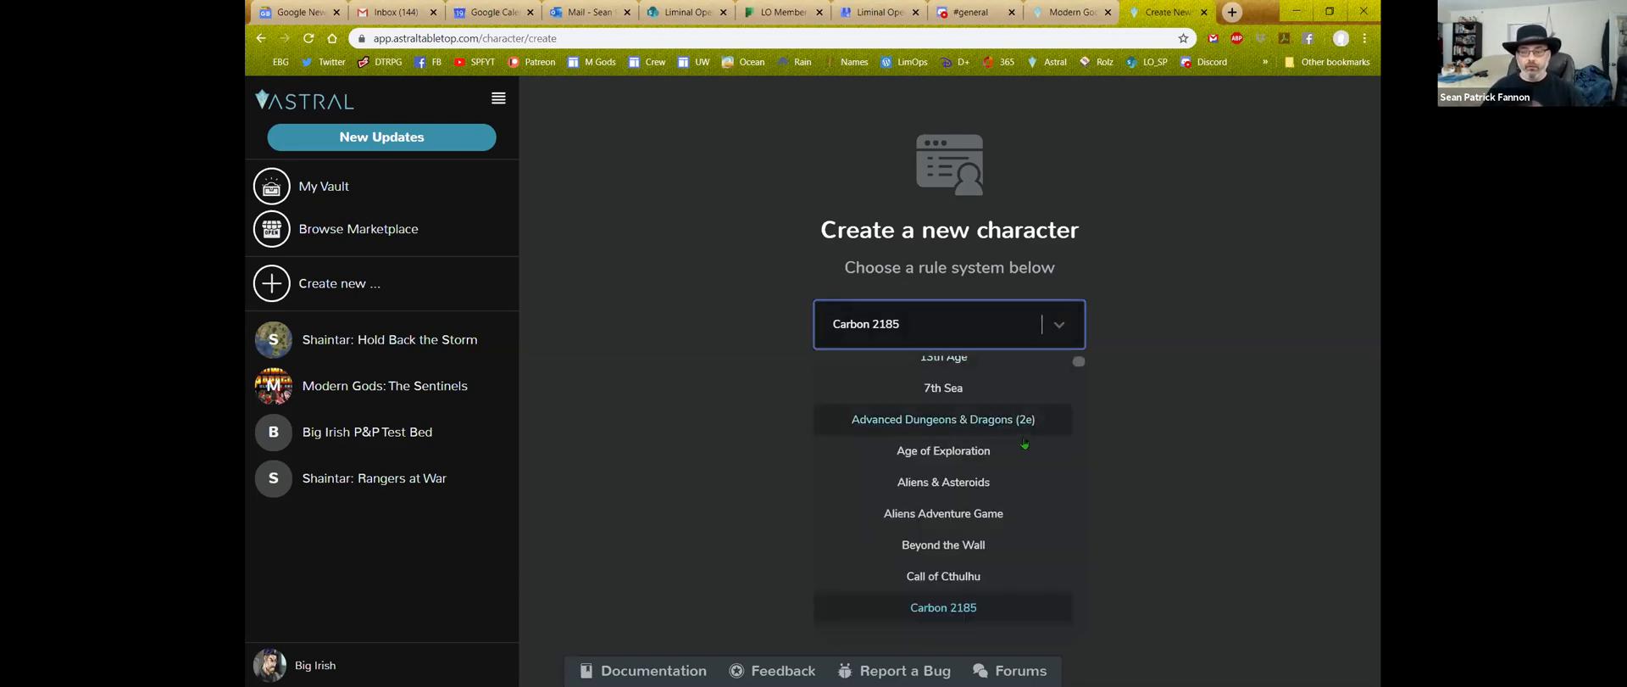
pyautogui.scroll(-2, 1025, 449)
pyautogui.scroll(-8, 1025, 448)
pyautogui.scroll(-10, 984, 457)
pyautogui.scroll(-10, 957, 459)
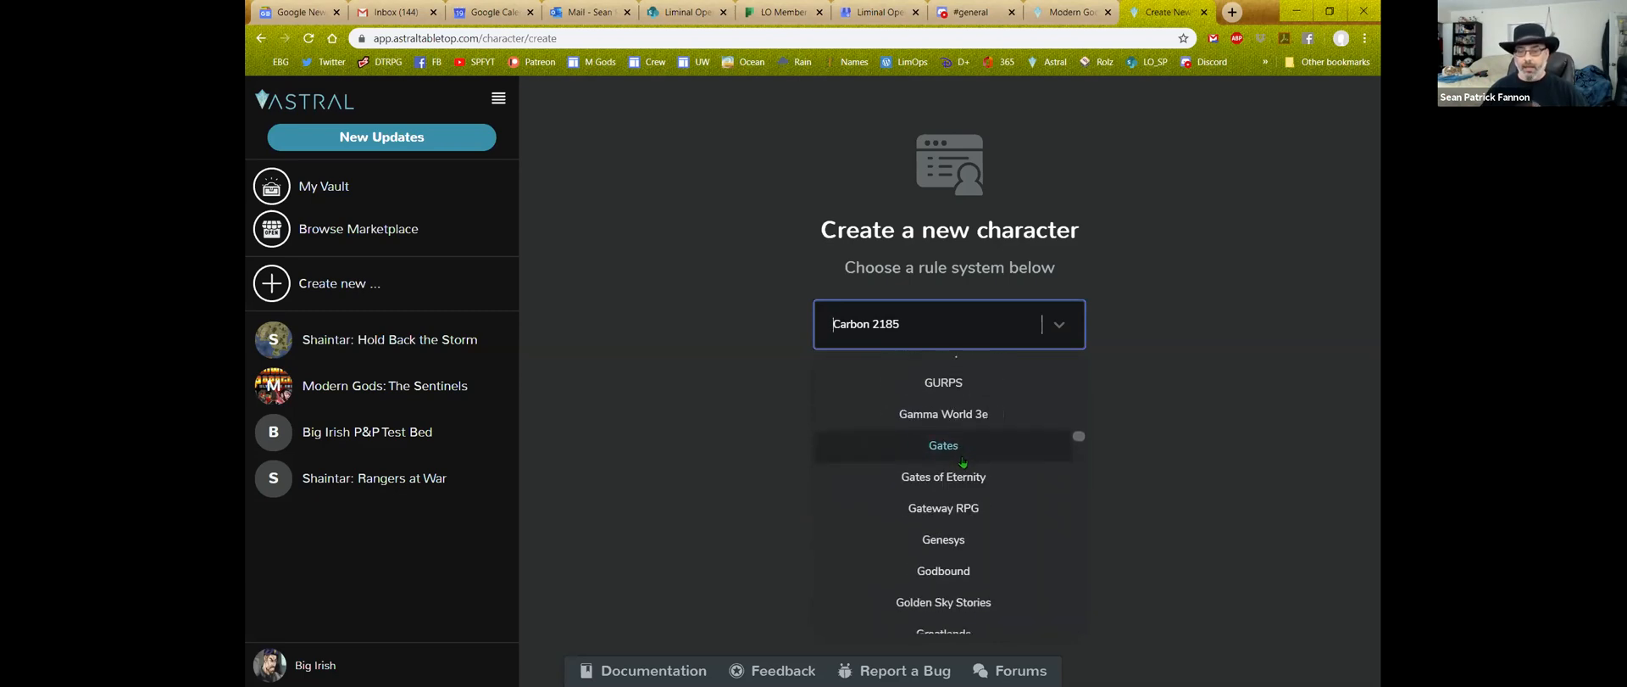
pyautogui.scroll(-8, 992, 468)
pyautogui.scroll(-10, 988, 470)
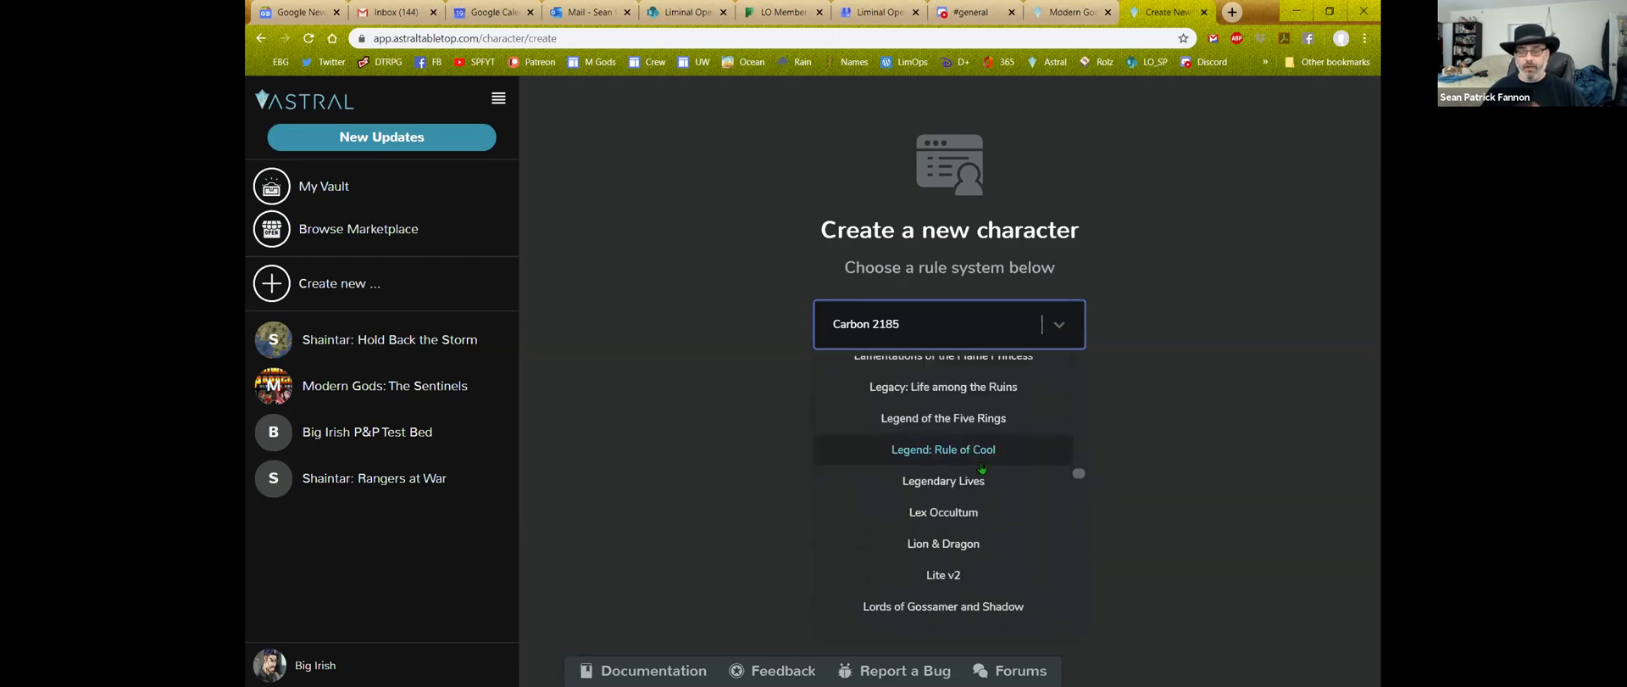
pyautogui.scroll(-10, 982, 470)
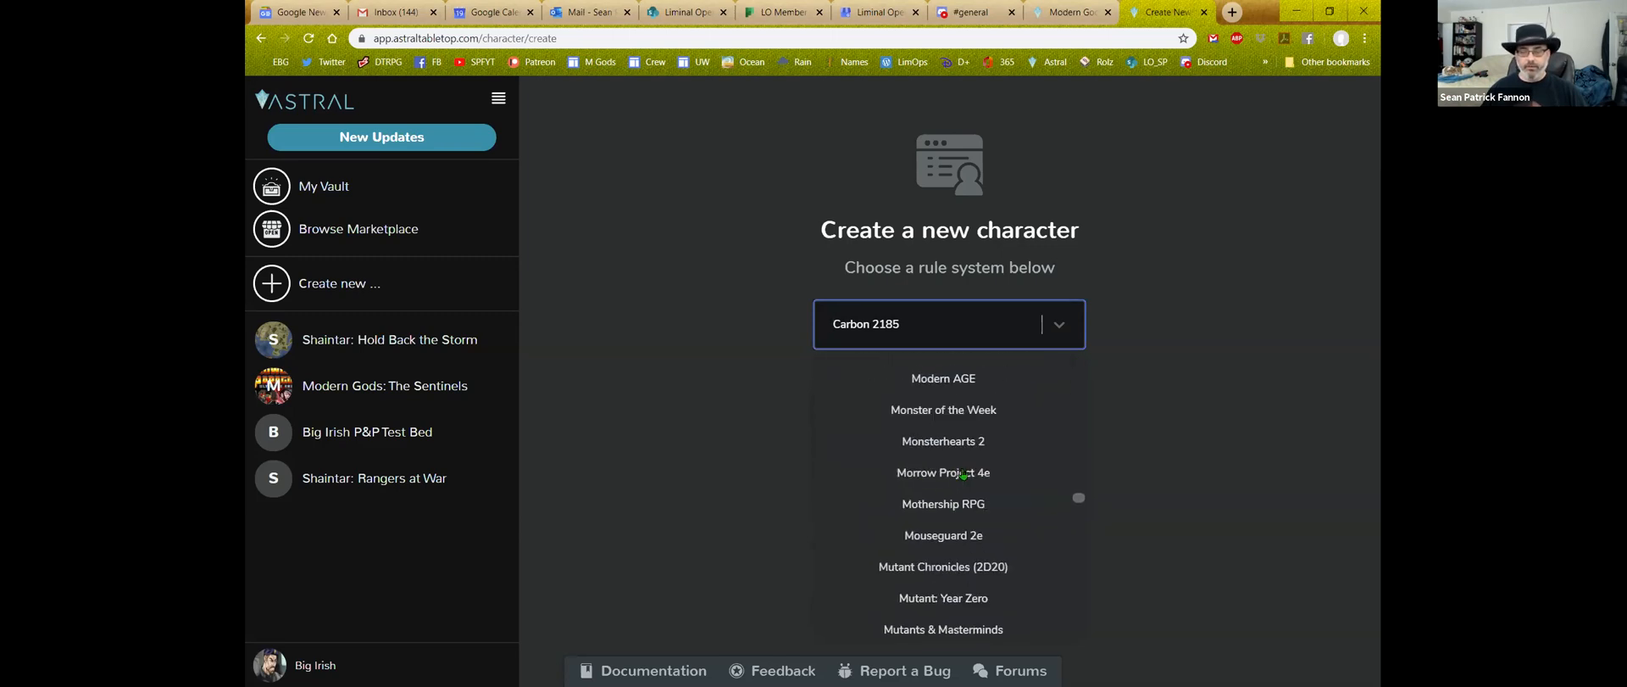
pyautogui.scroll(-12, 963, 473)
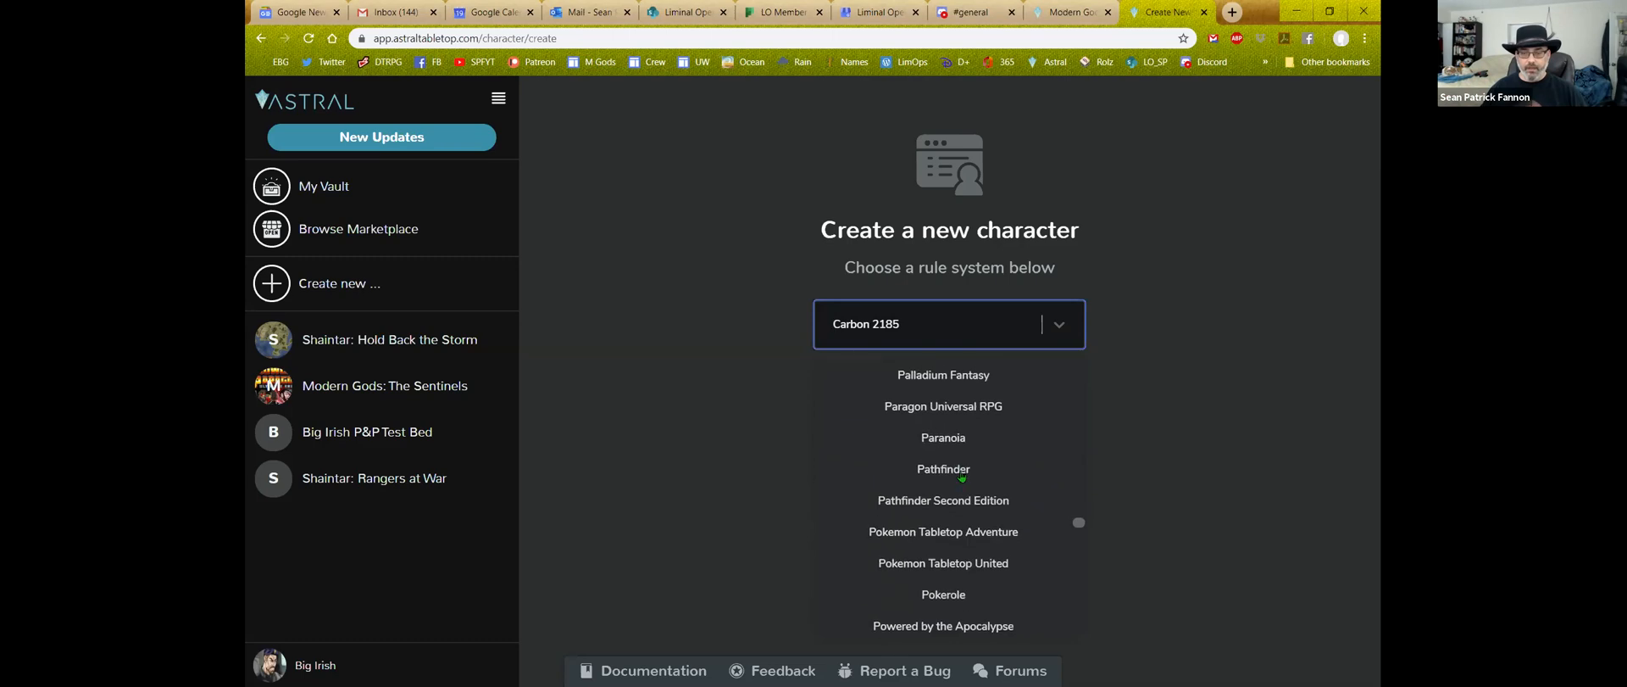
pyautogui.scroll(1, 957, 476)
pyautogui.scroll(-1, 943, 489)
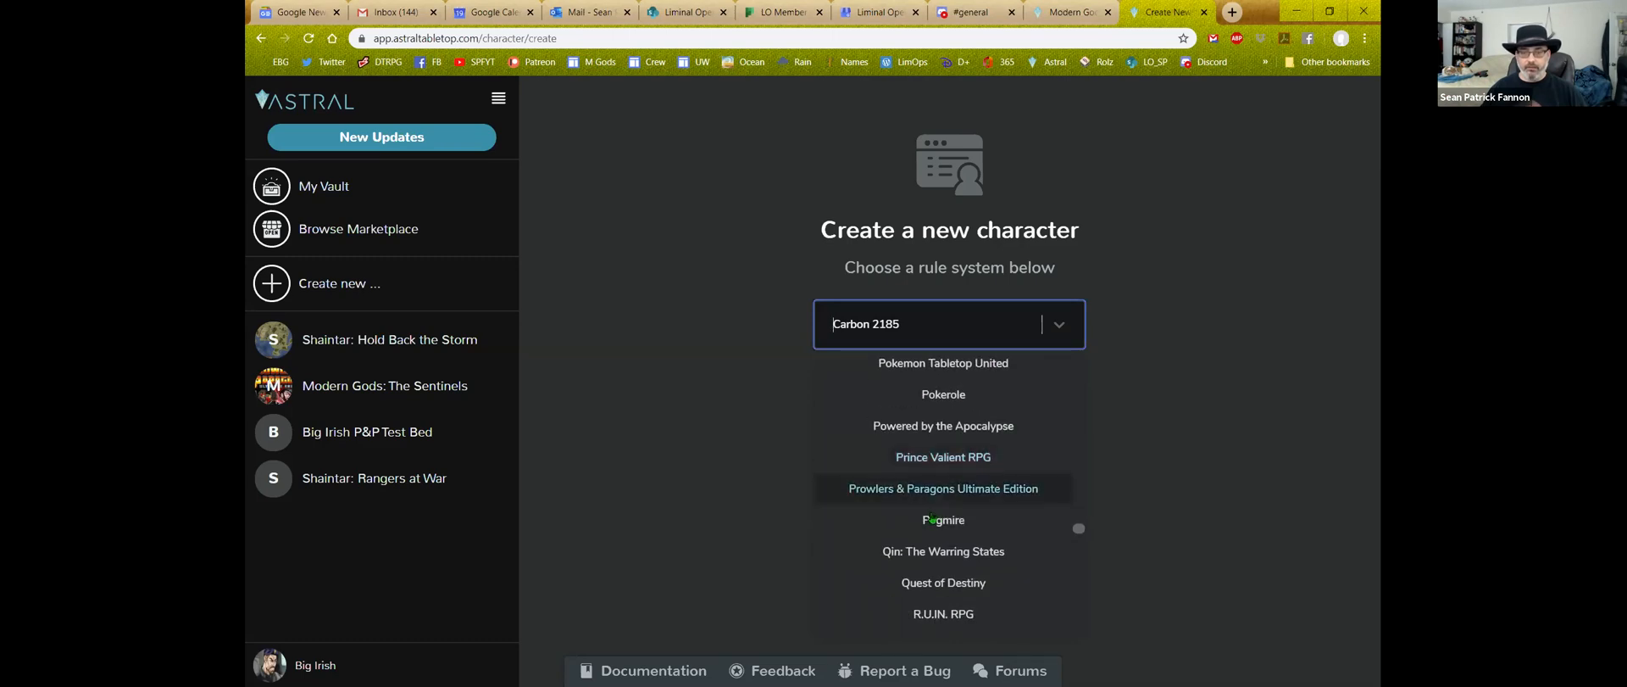
pyautogui.click(937, 490)
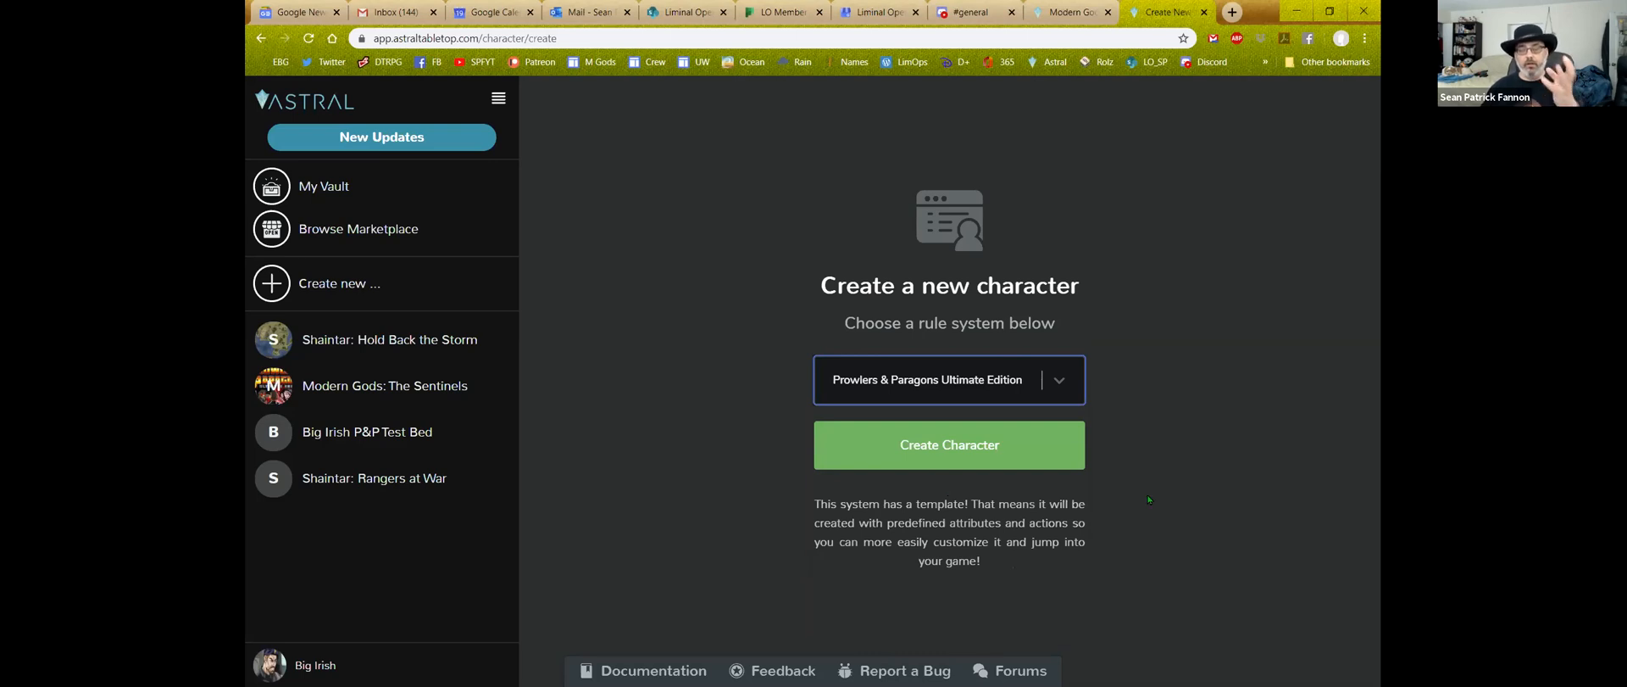
# Create the character from the chosen system's template and open its sheet for building
pyautogui.click(976, 450)
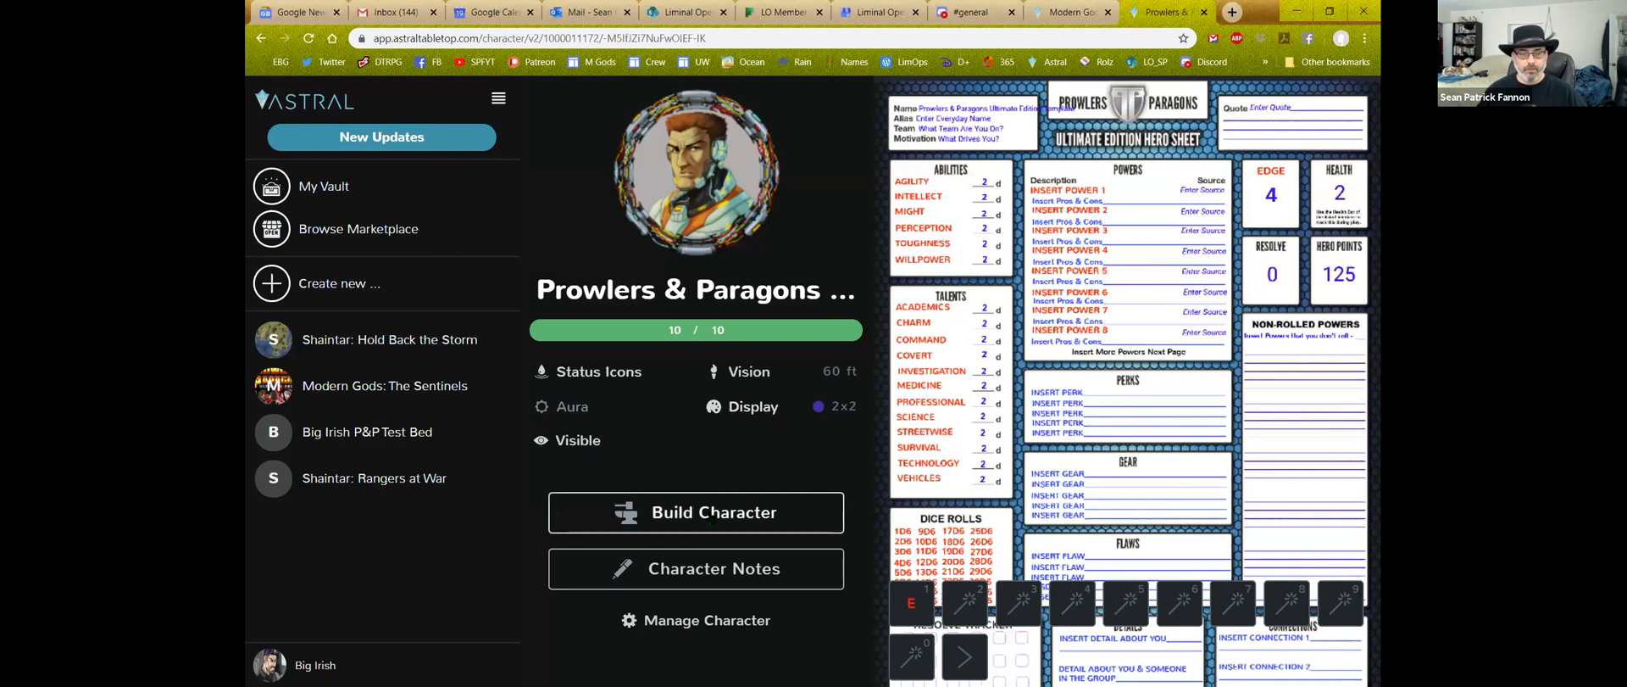
pyautogui.click(708, 513)
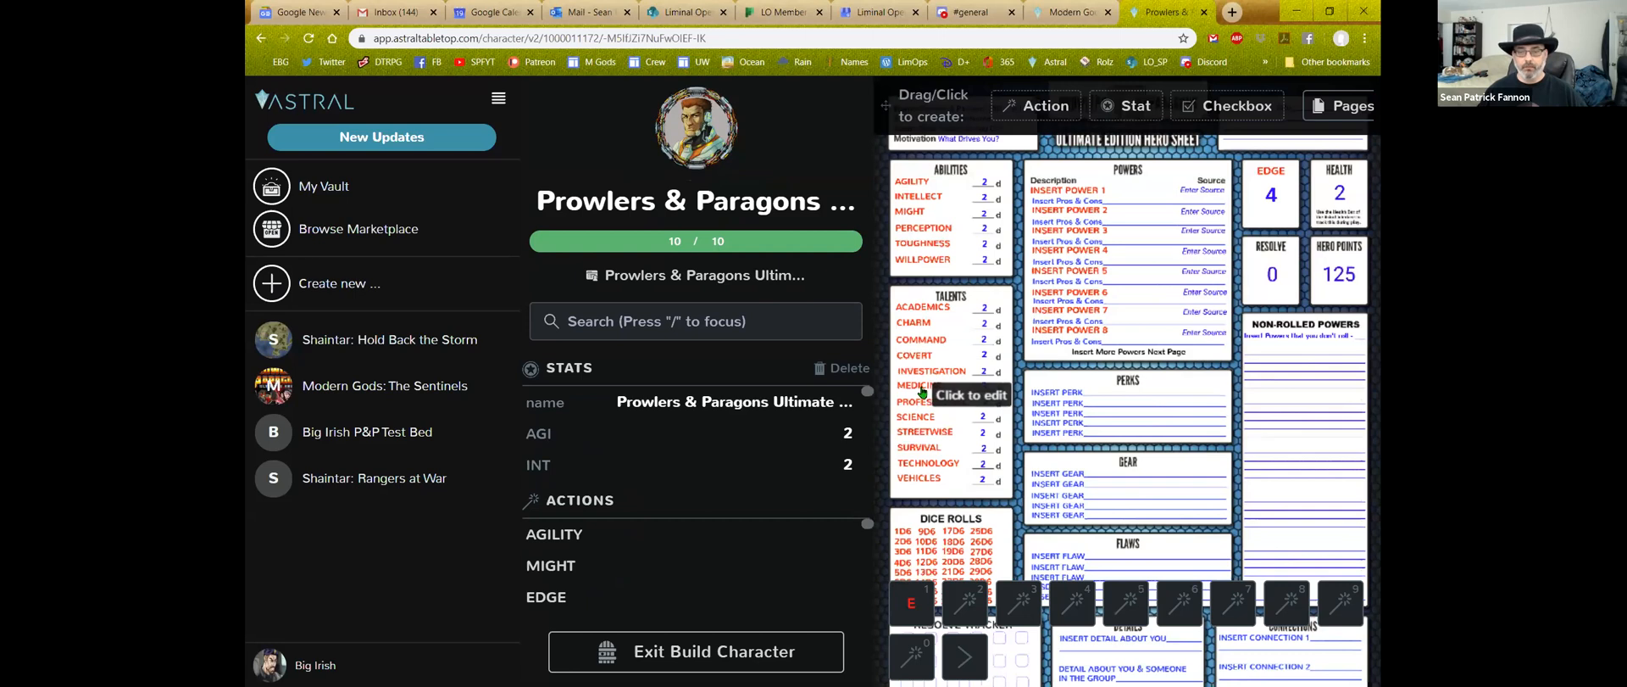
# Change the sheet display text of the MEDICINE talent to HEALING
pyautogui.click(922, 392)
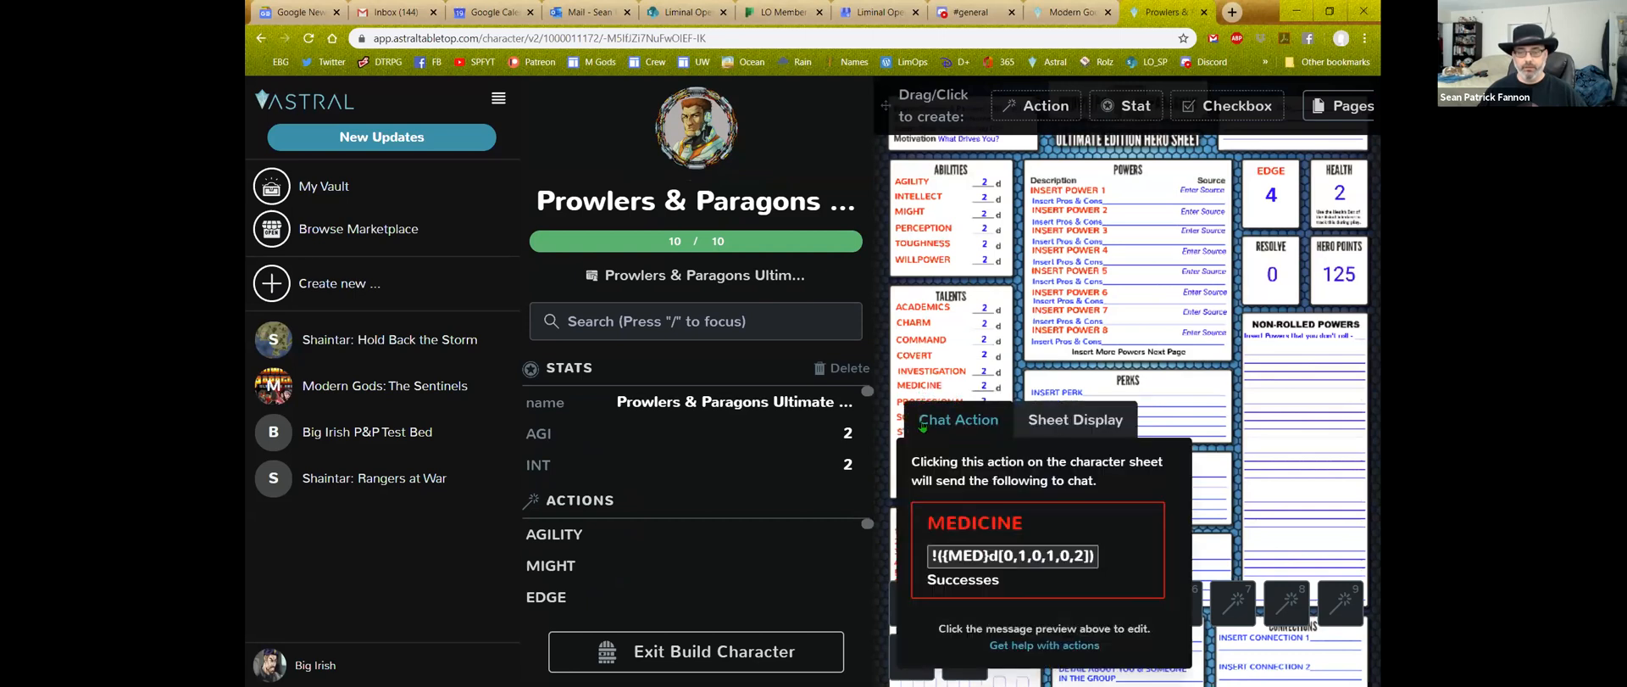
pyautogui.click(1054, 429)
pyautogui.doubleClick(973, 489)
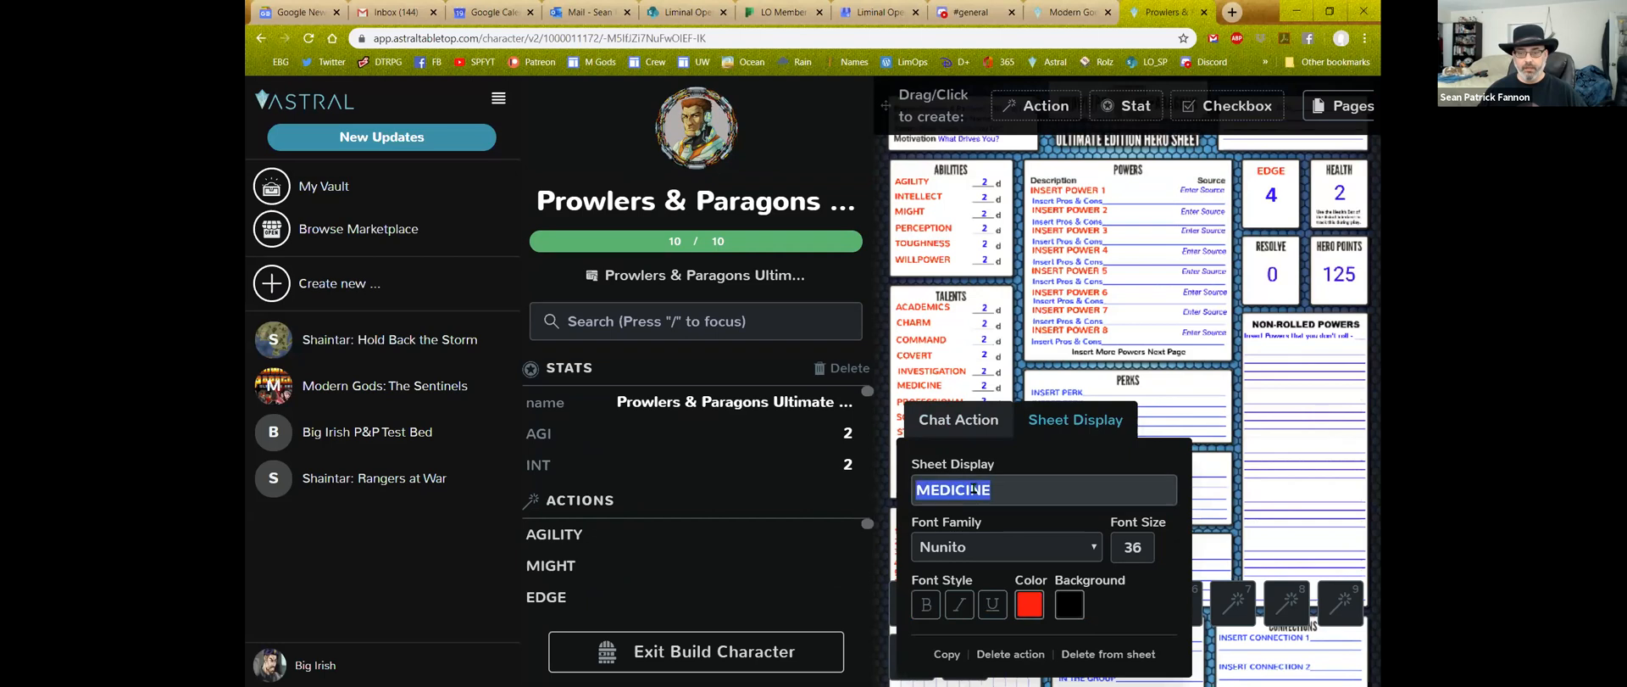
pyautogui.write('HEALING')
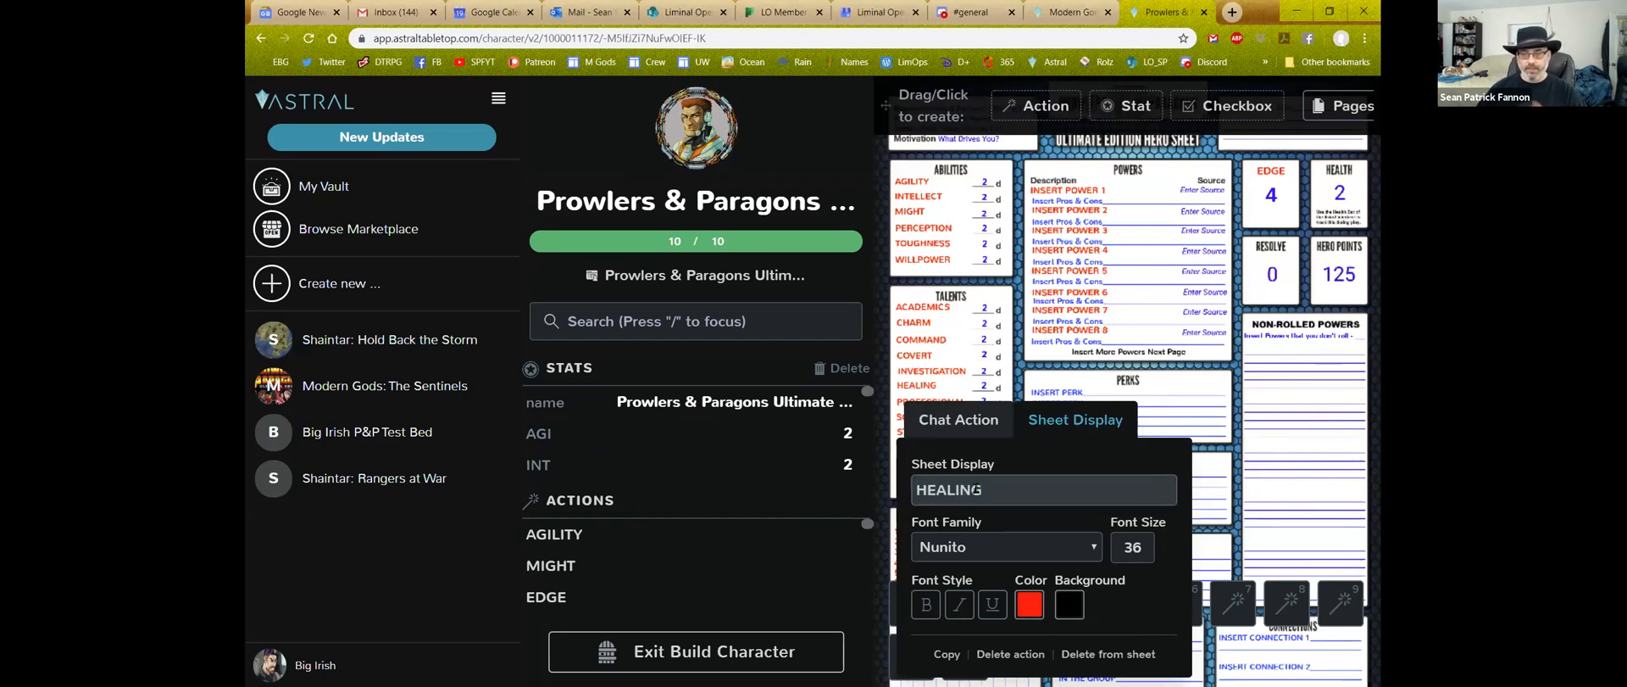
pyautogui.click(1018, 370)
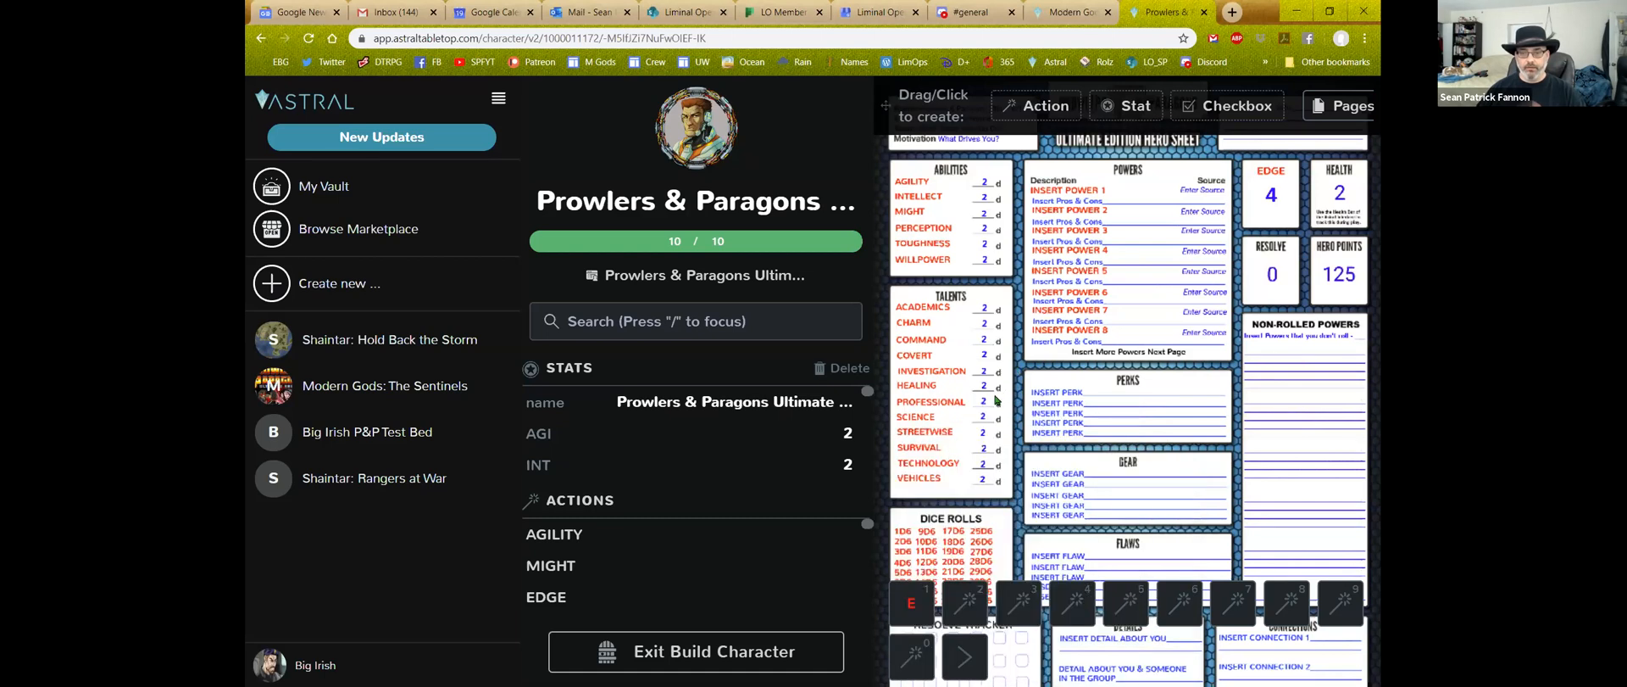
# Change the sheet display text of the HEALING talent back to MEDICINE
pyautogui.rightClick(925, 391)
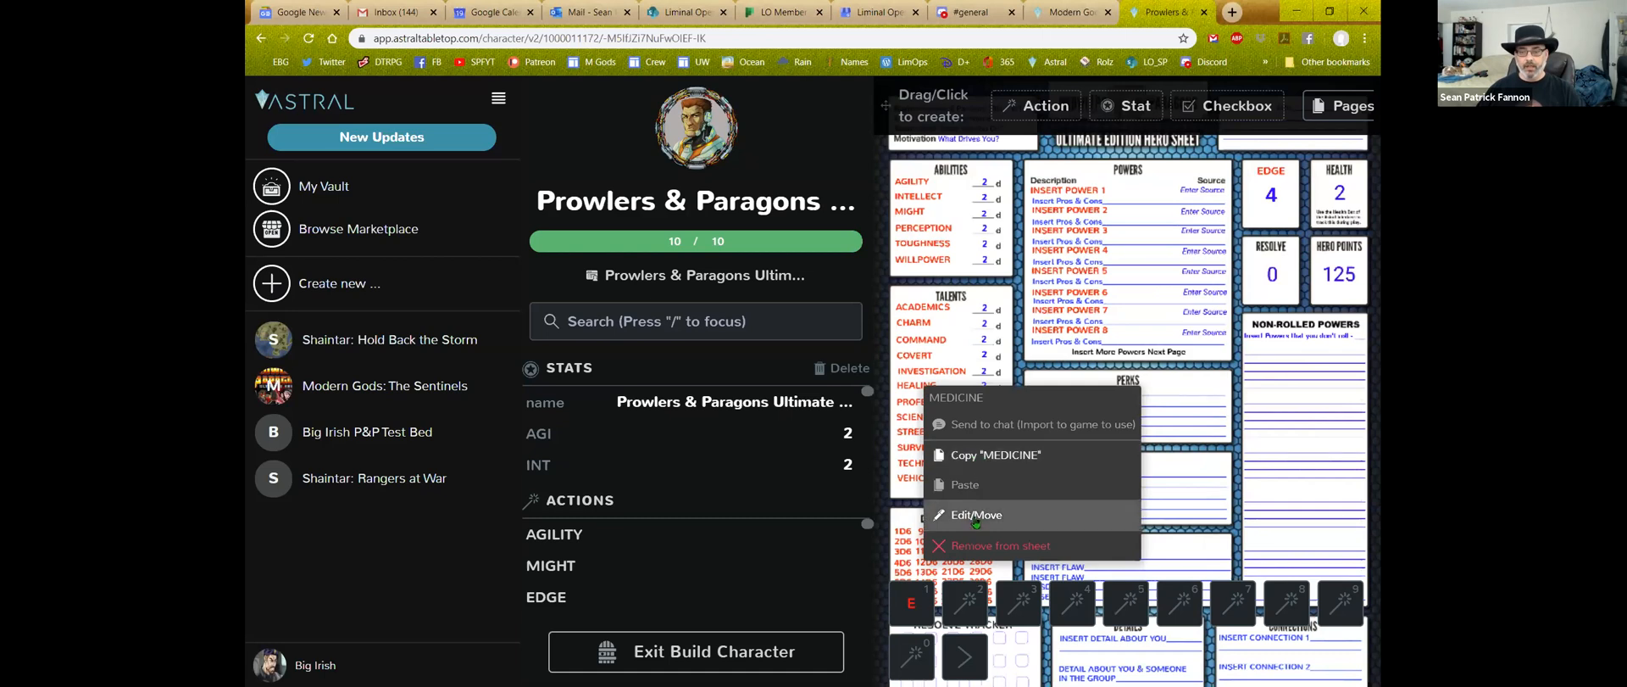
pyautogui.click(926, 392)
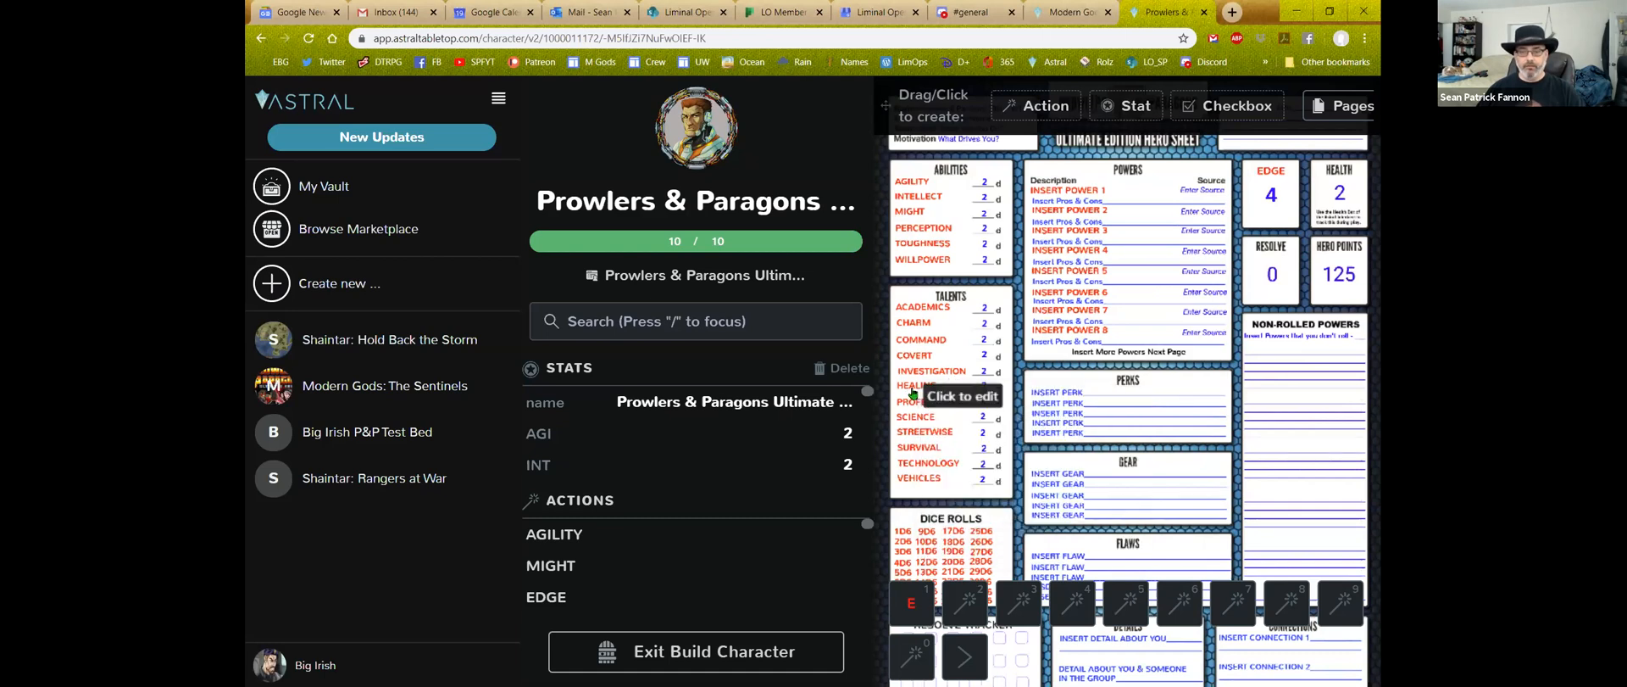
pyautogui.click(928, 391)
pyautogui.click(1062, 433)
pyautogui.moveTo(982, 489); pyautogui.dragTo(913, 490)
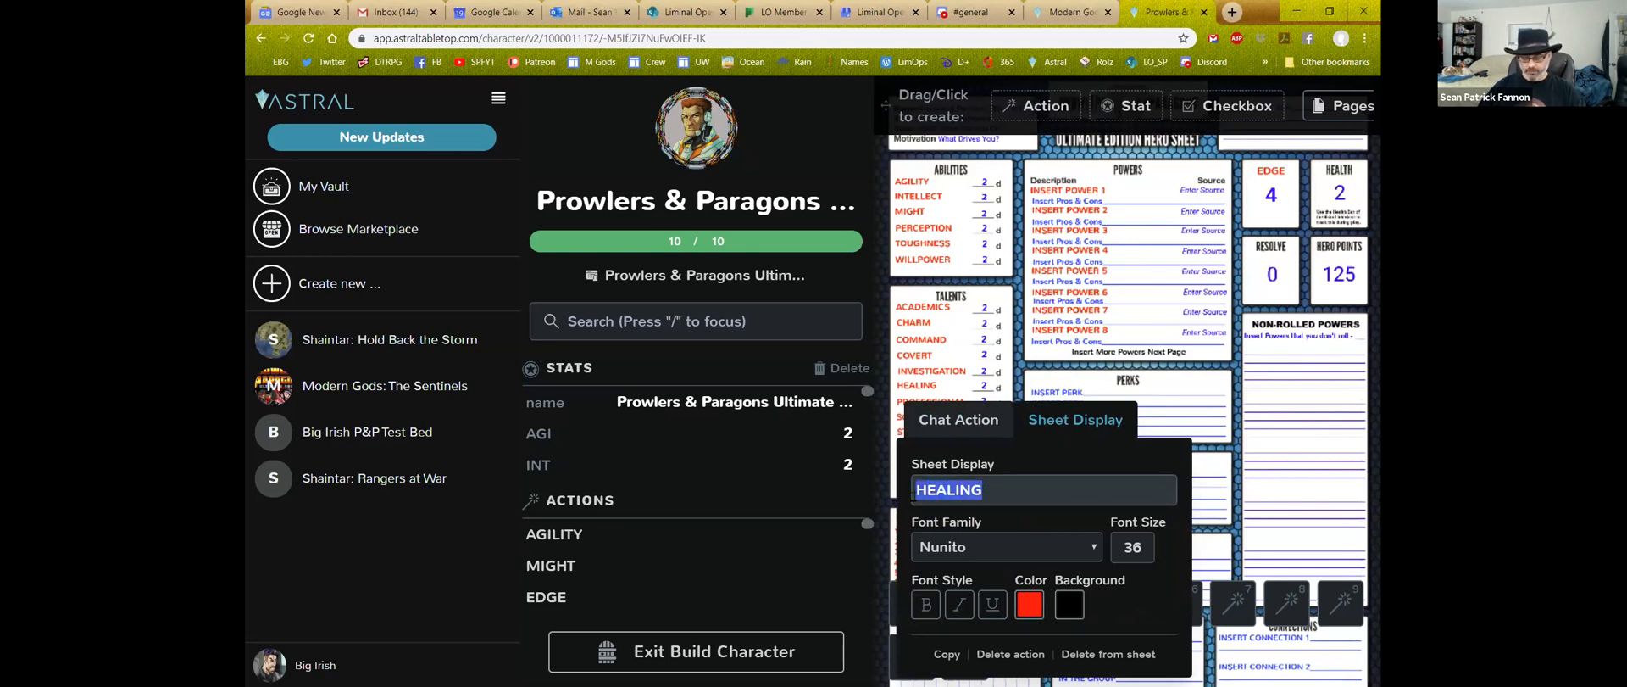
pyautogui.write('M')
pyautogui.press('BackSpace')
pyautogui.write('MEDI')
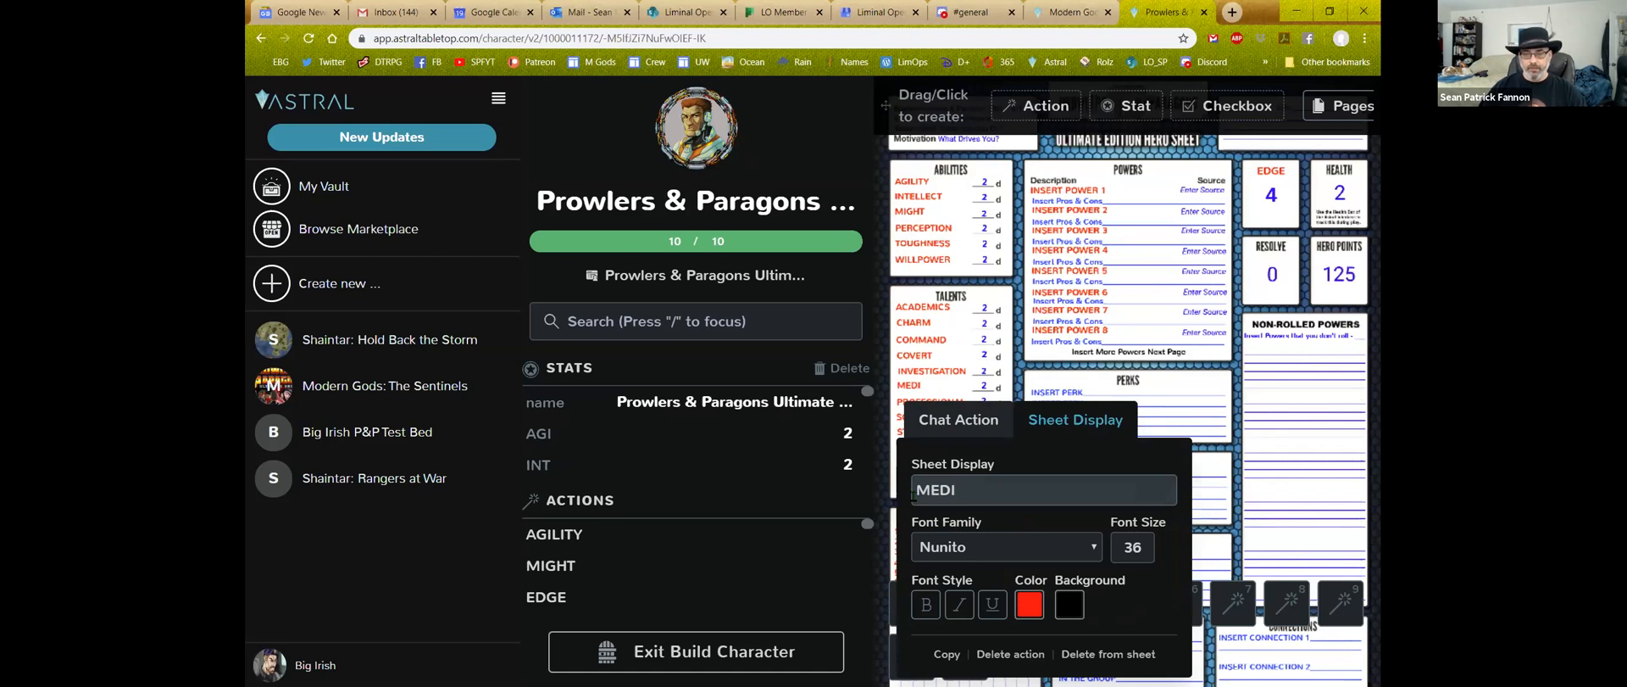
pyautogui.write('CINE')
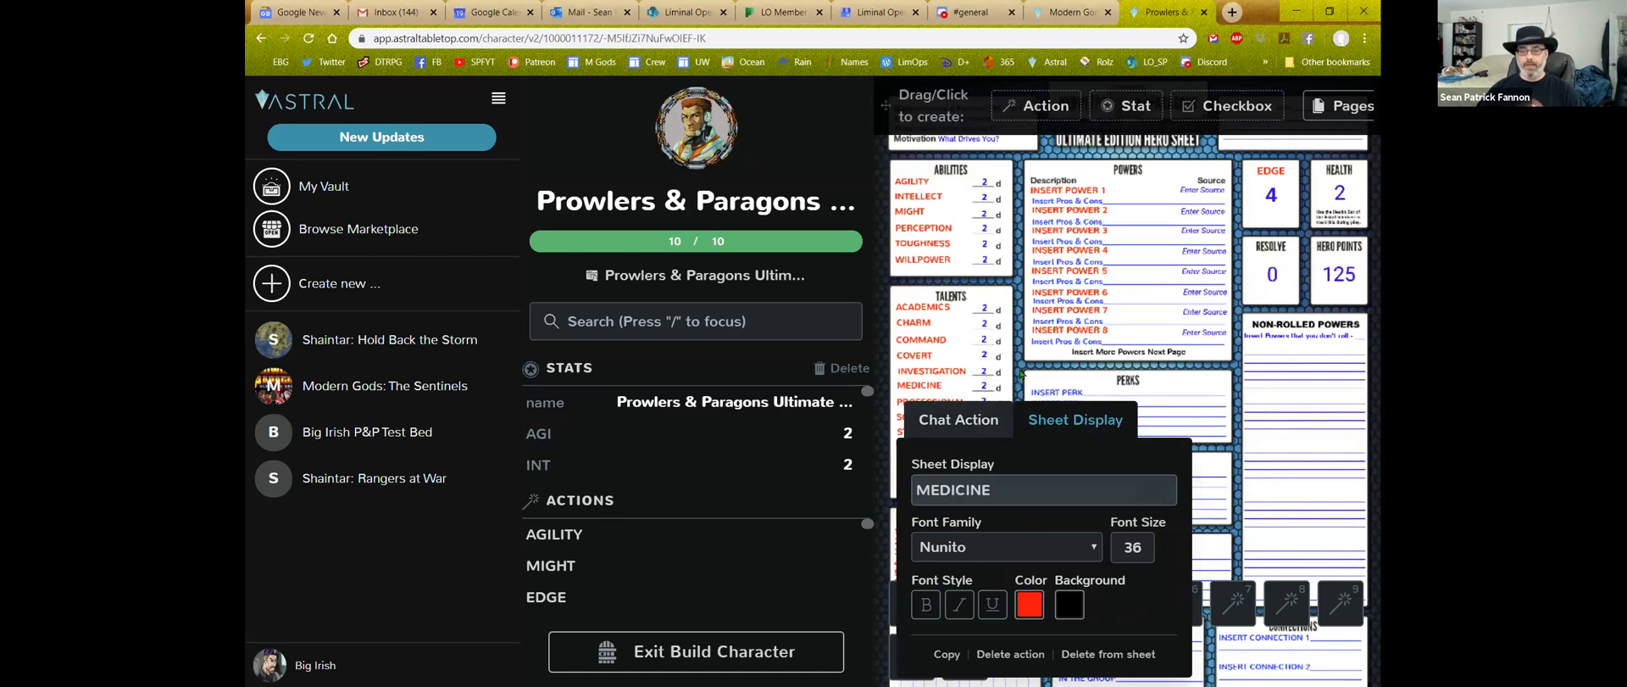
pyautogui.click(1124, 381)
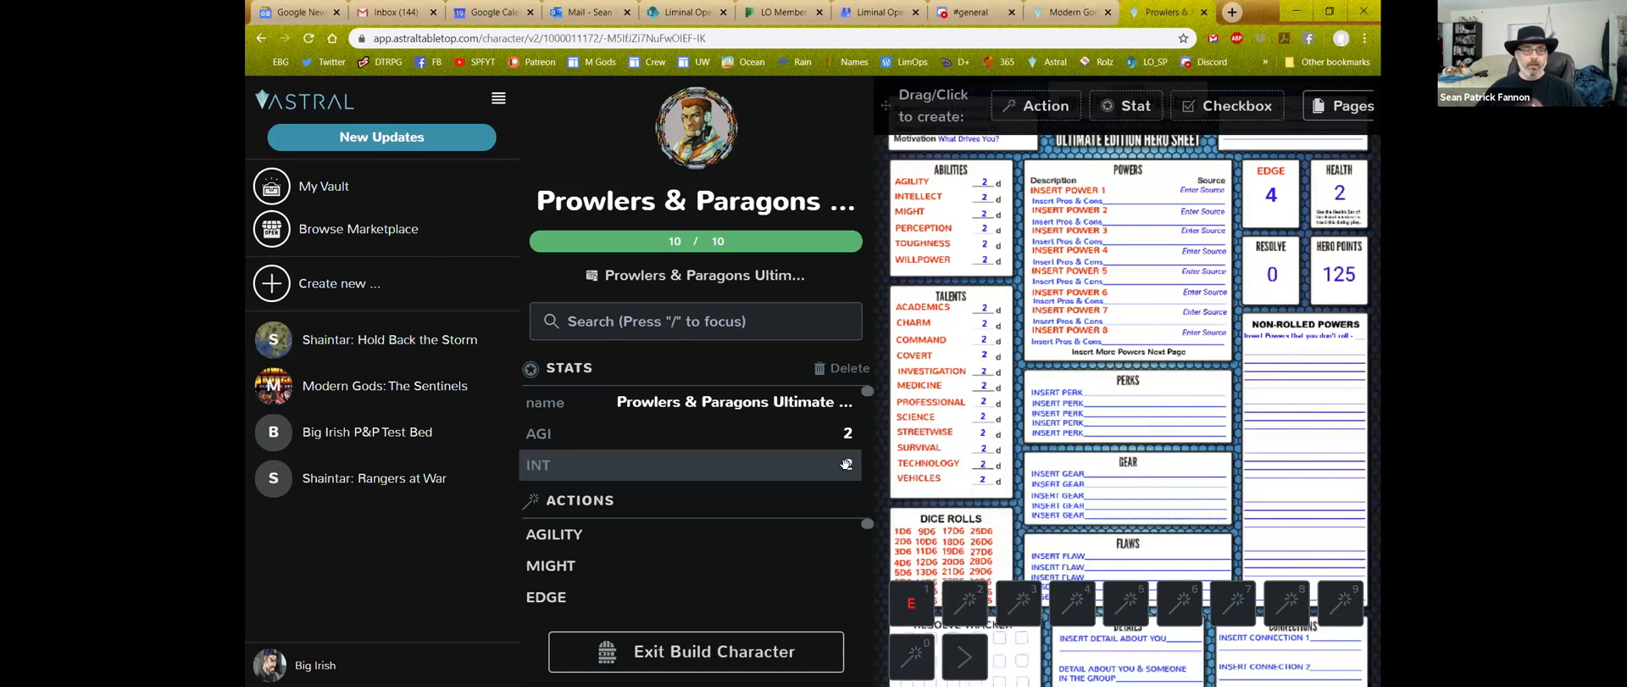
# Collapse the site navigation sidebar to enlarge the character sheet, and look over its abilities, talents and powers
pyautogui.click(500, 99)
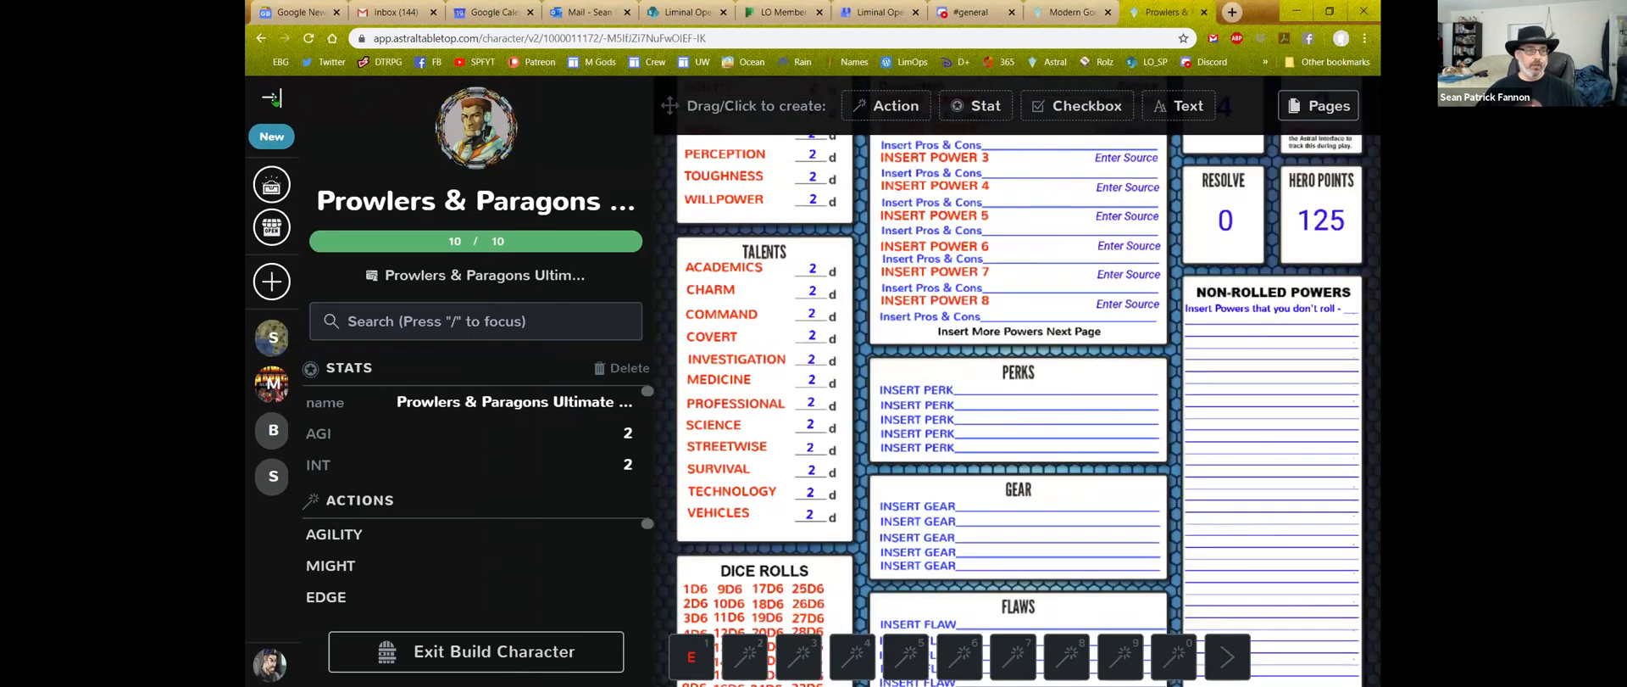
pyautogui.click(273, 98)
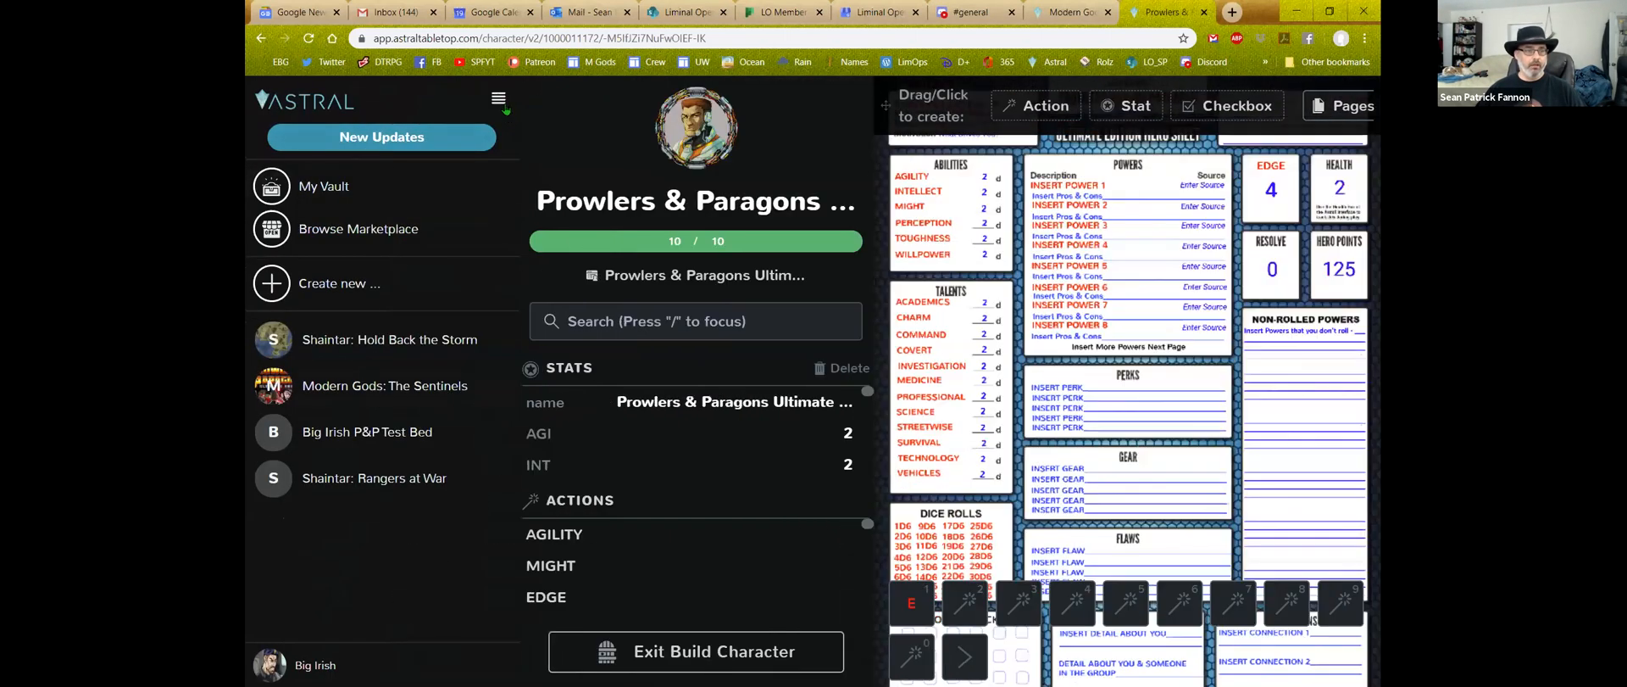
pyautogui.click(500, 99)
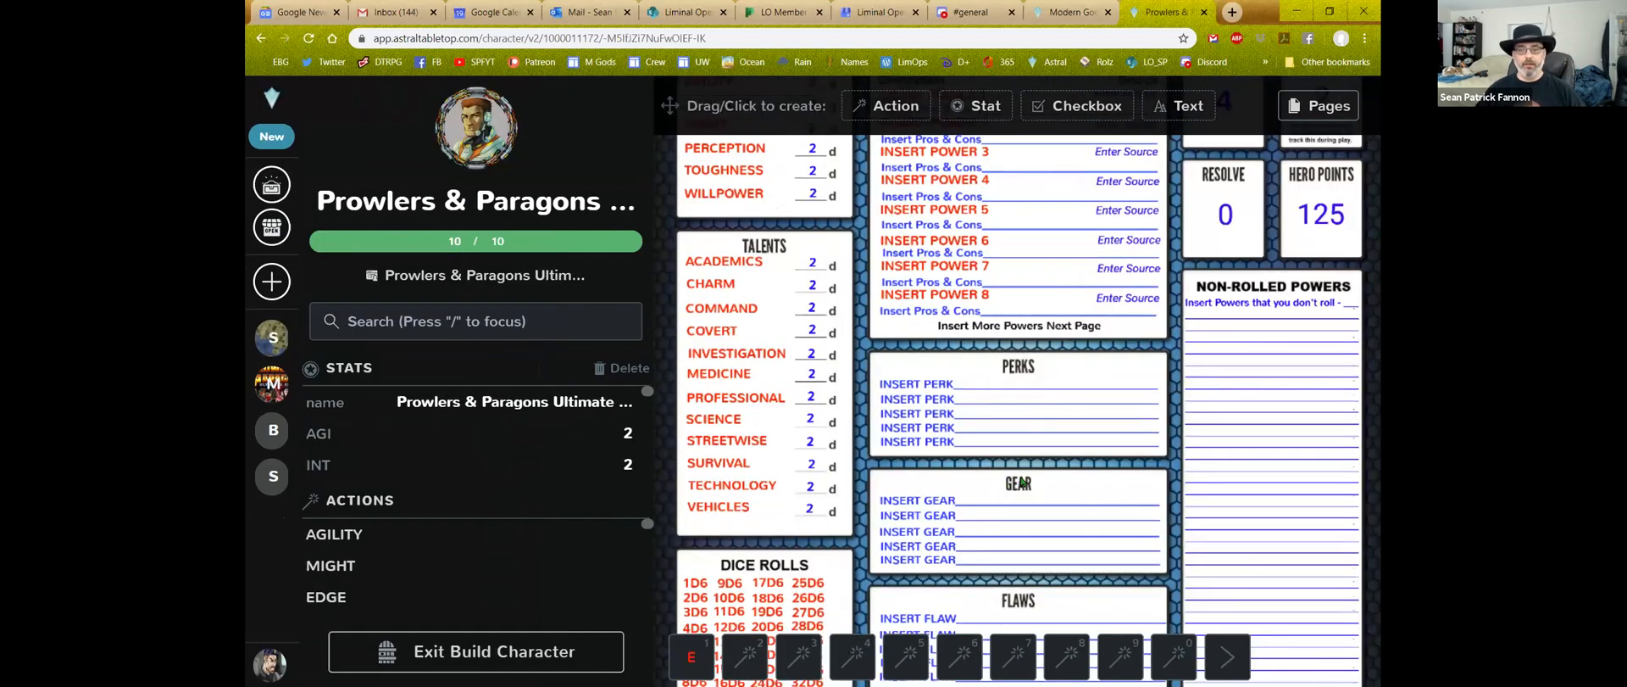
pyautogui.scroll(2, 1023, 482)
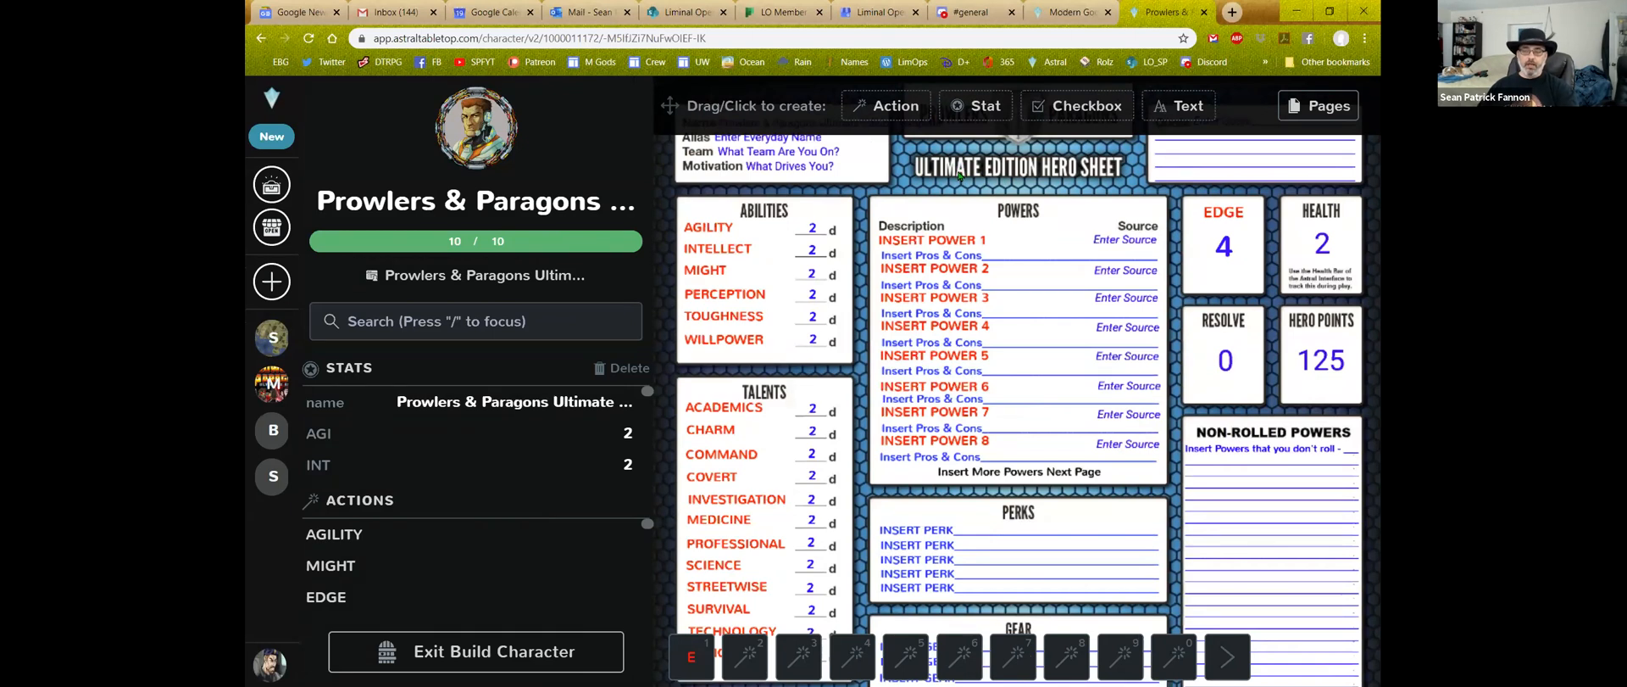
pyautogui.scroll(-2, 889, 210)
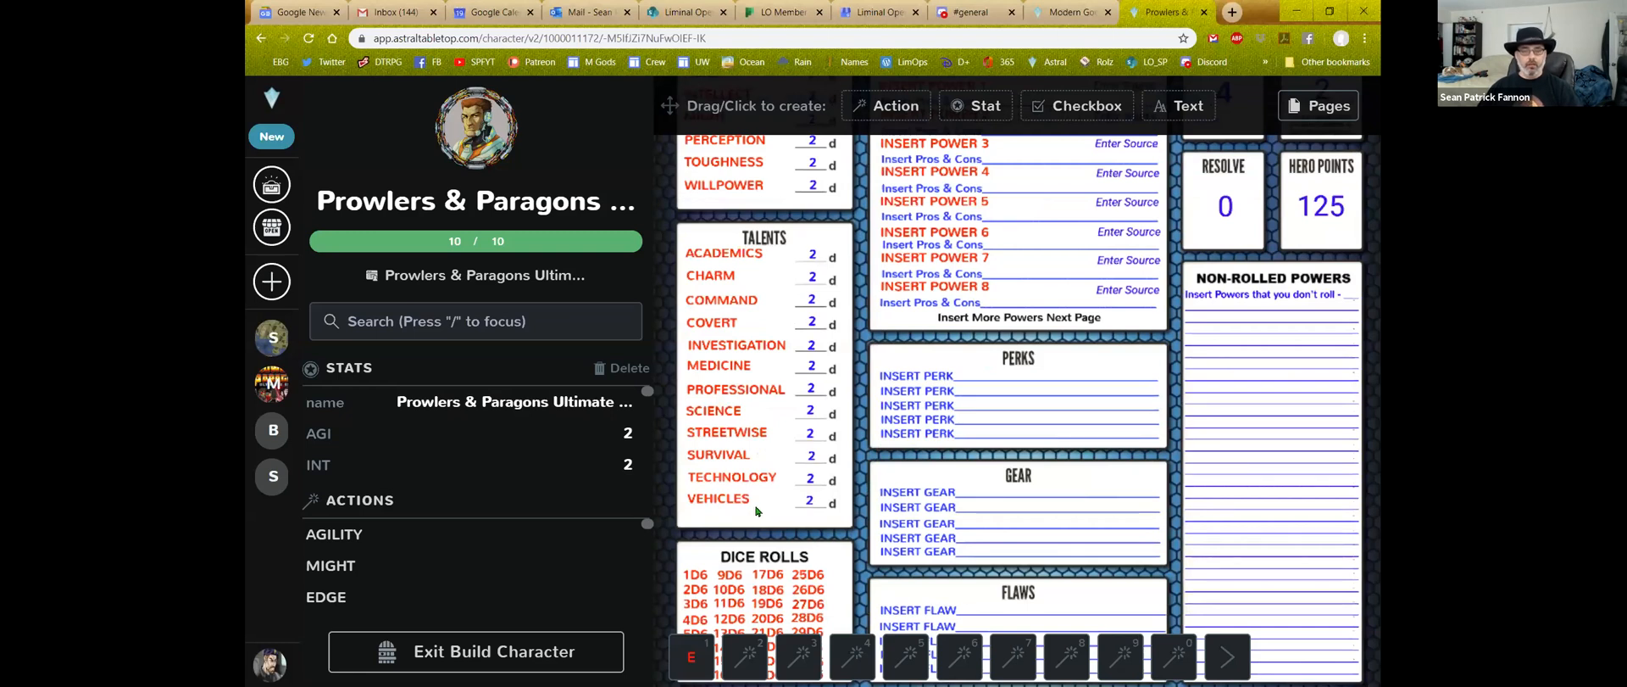
# Rename the template character to Reliant
pyautogui.scroll(2, 756, 511)
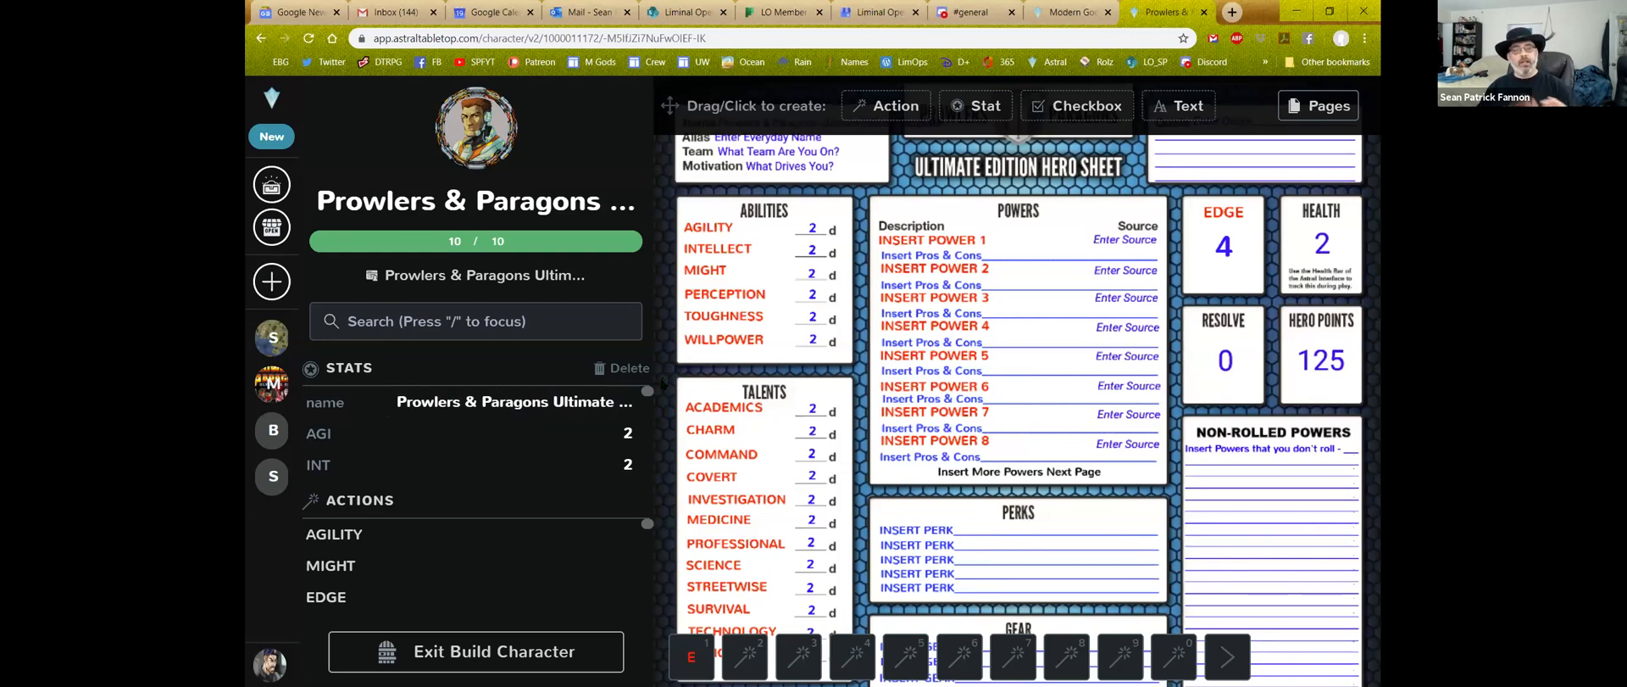
pyautogui.click(520, 278)
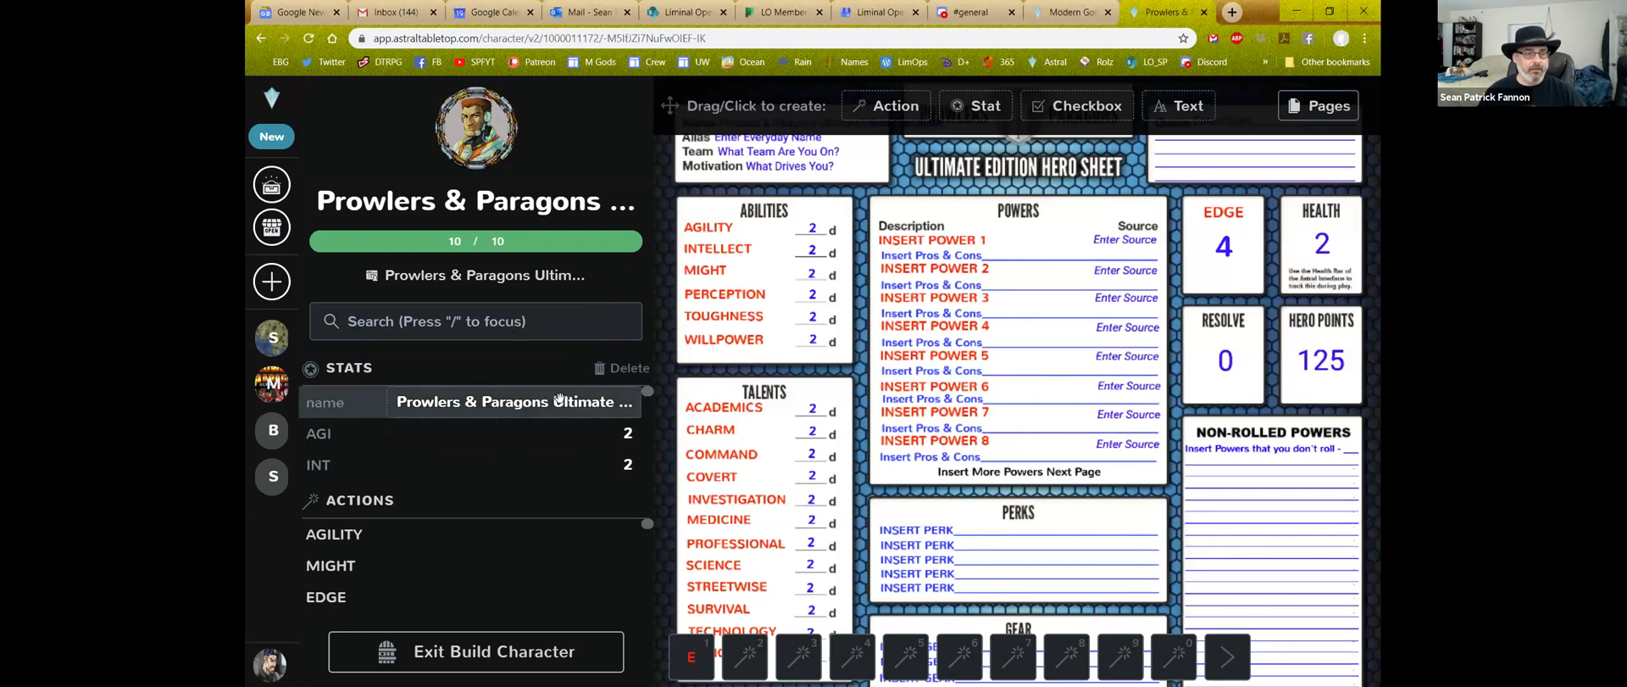
pyautogui.click(519, 203)
pyautogui.doubleClick(519, 203)
pyautogui.tripleClick(520, 204)
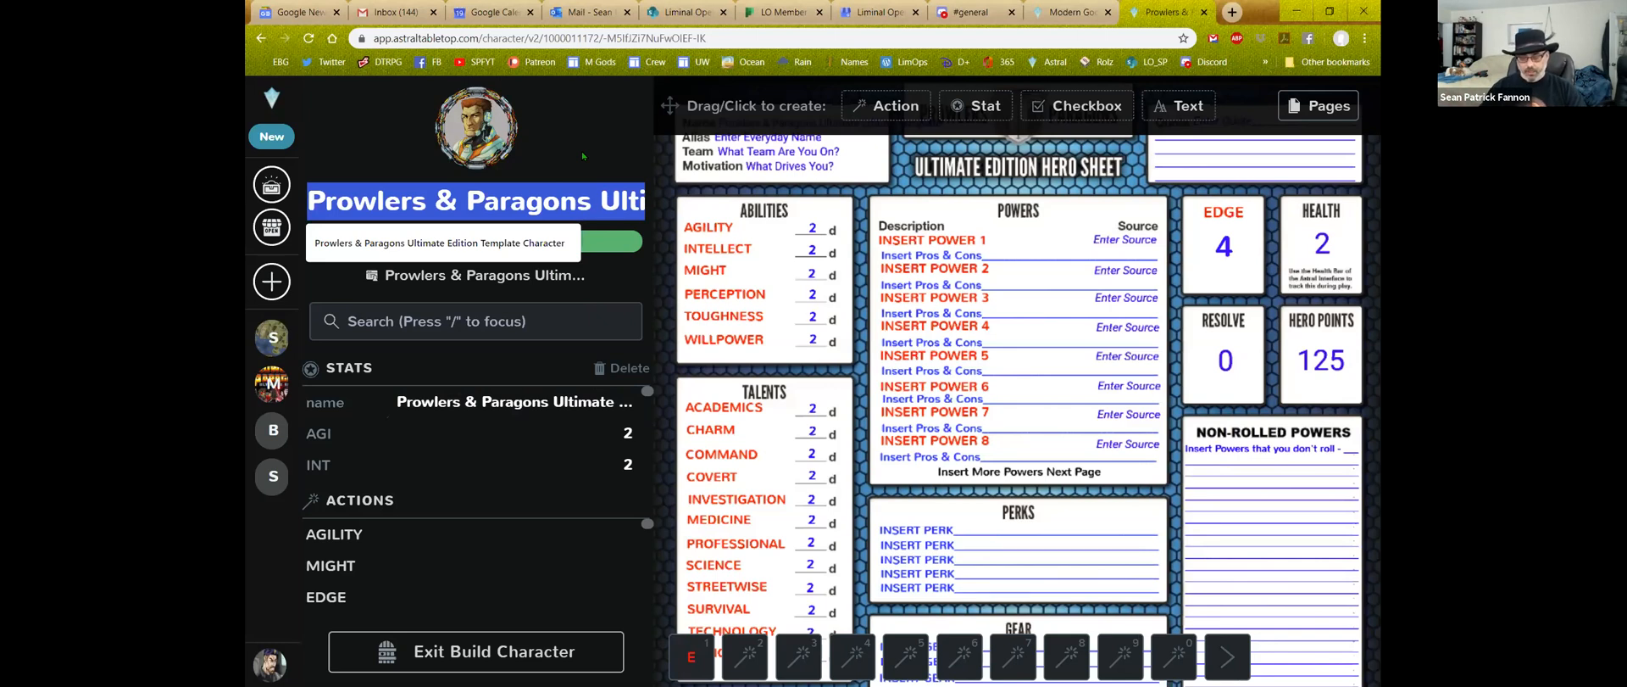
pyautogui.press('BackSpace')
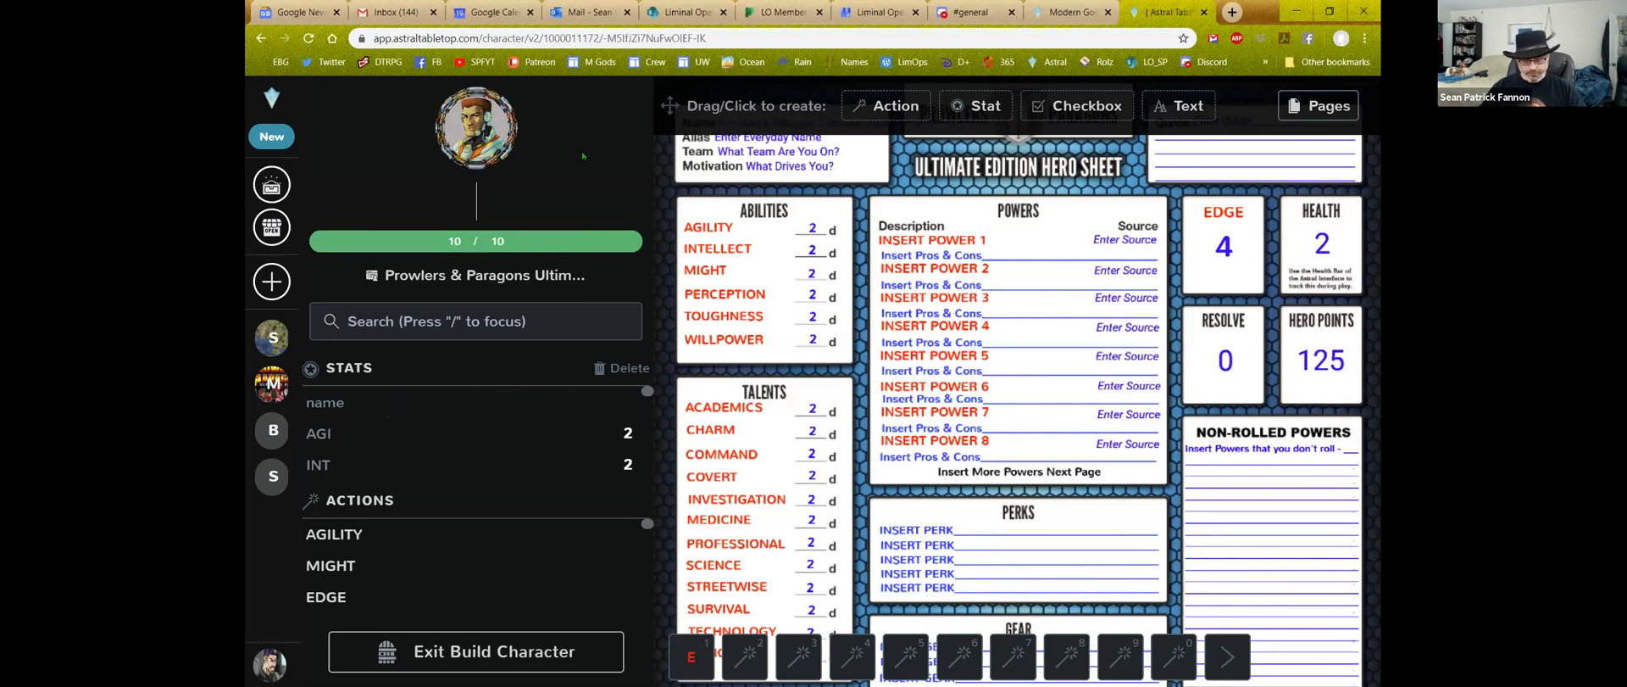
pyautogui.write('Rel')
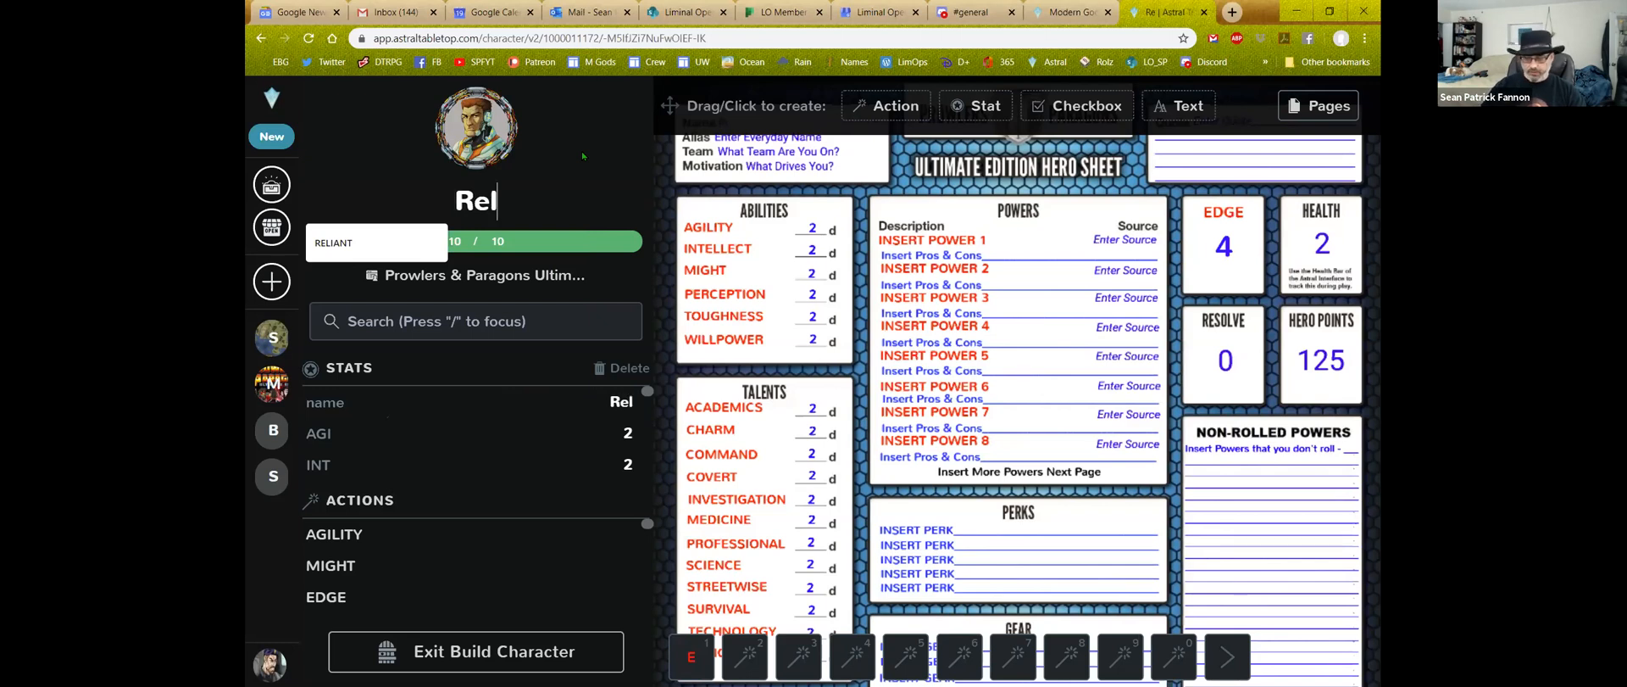
pyautogui.write('ai')
pyautogui.press('BackSpace')
pyautogui.press('BackSpace')
pyautogui.write('iant')
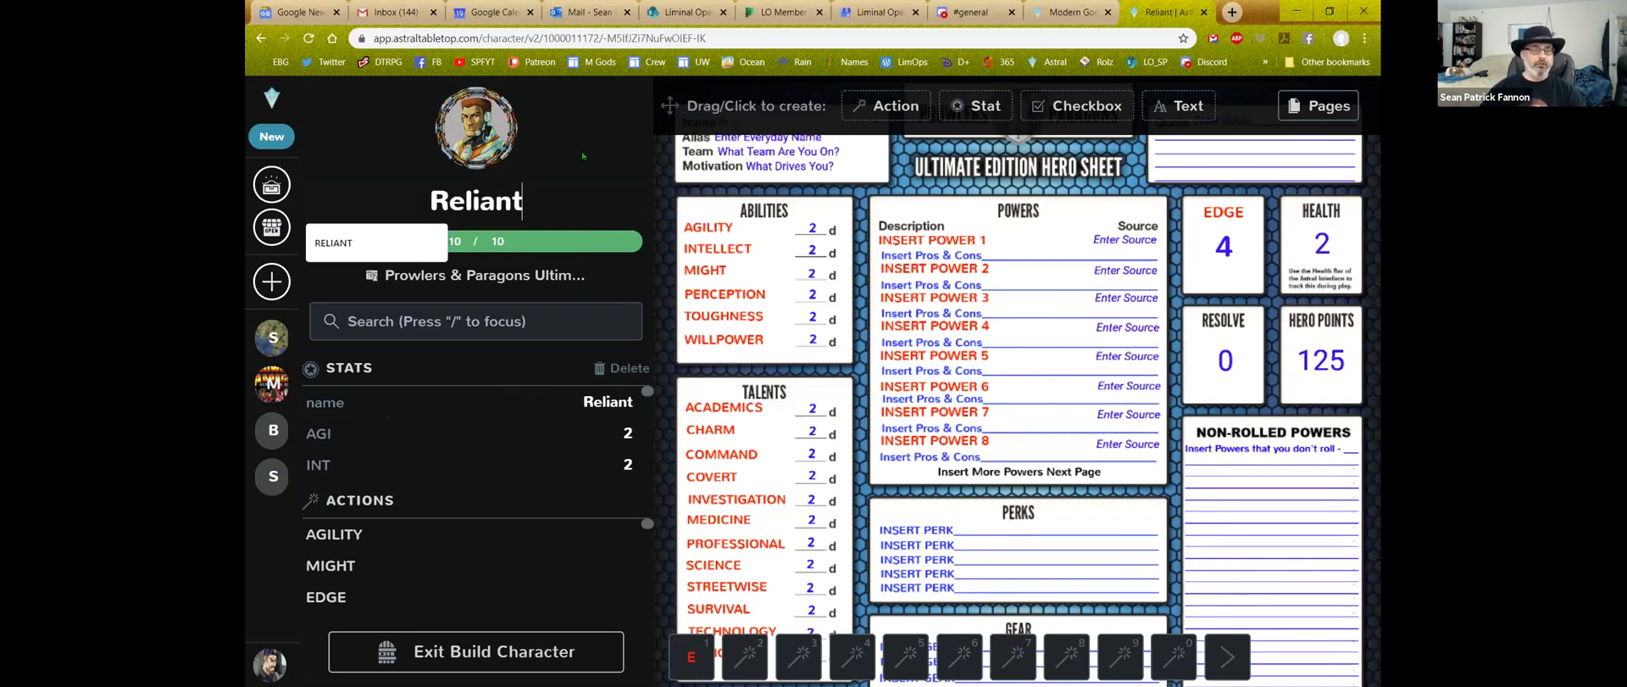
pyautogui.press('Escape')
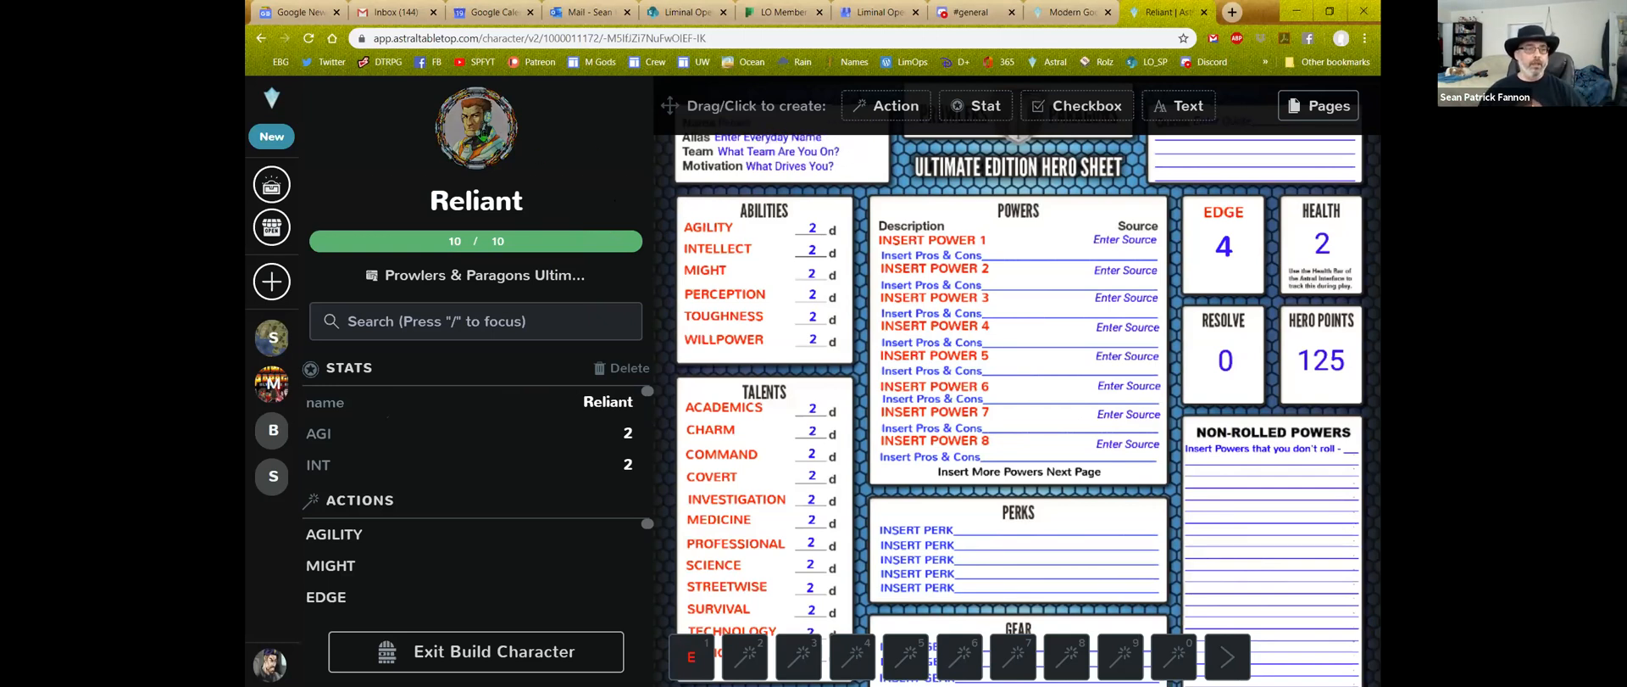
# Open the asset library for the character's portrait and look through the tokens in the Token Essentials - March of the Elves pack
pyautogui.click(484, 134)
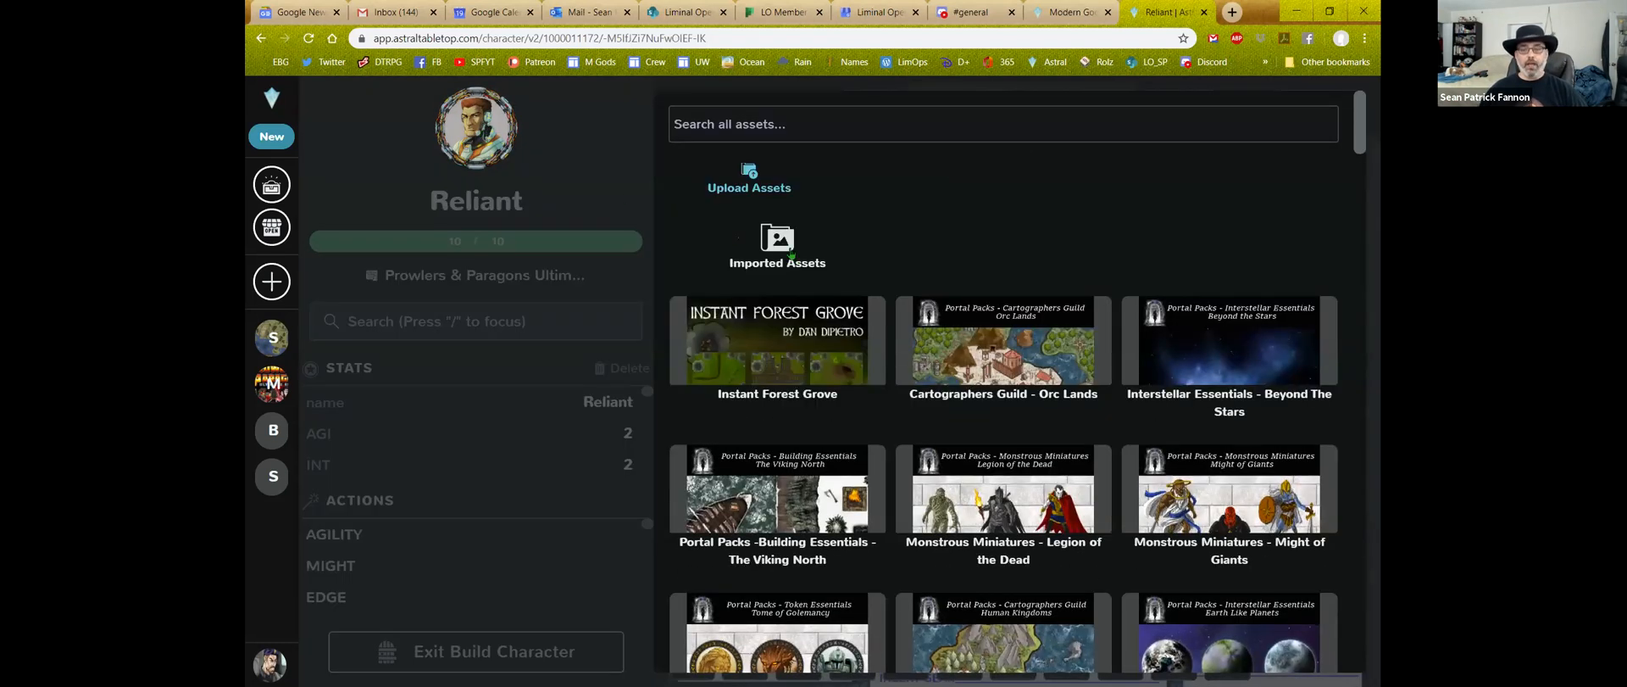
pyautogui.scroll(-10, 1070, 428)
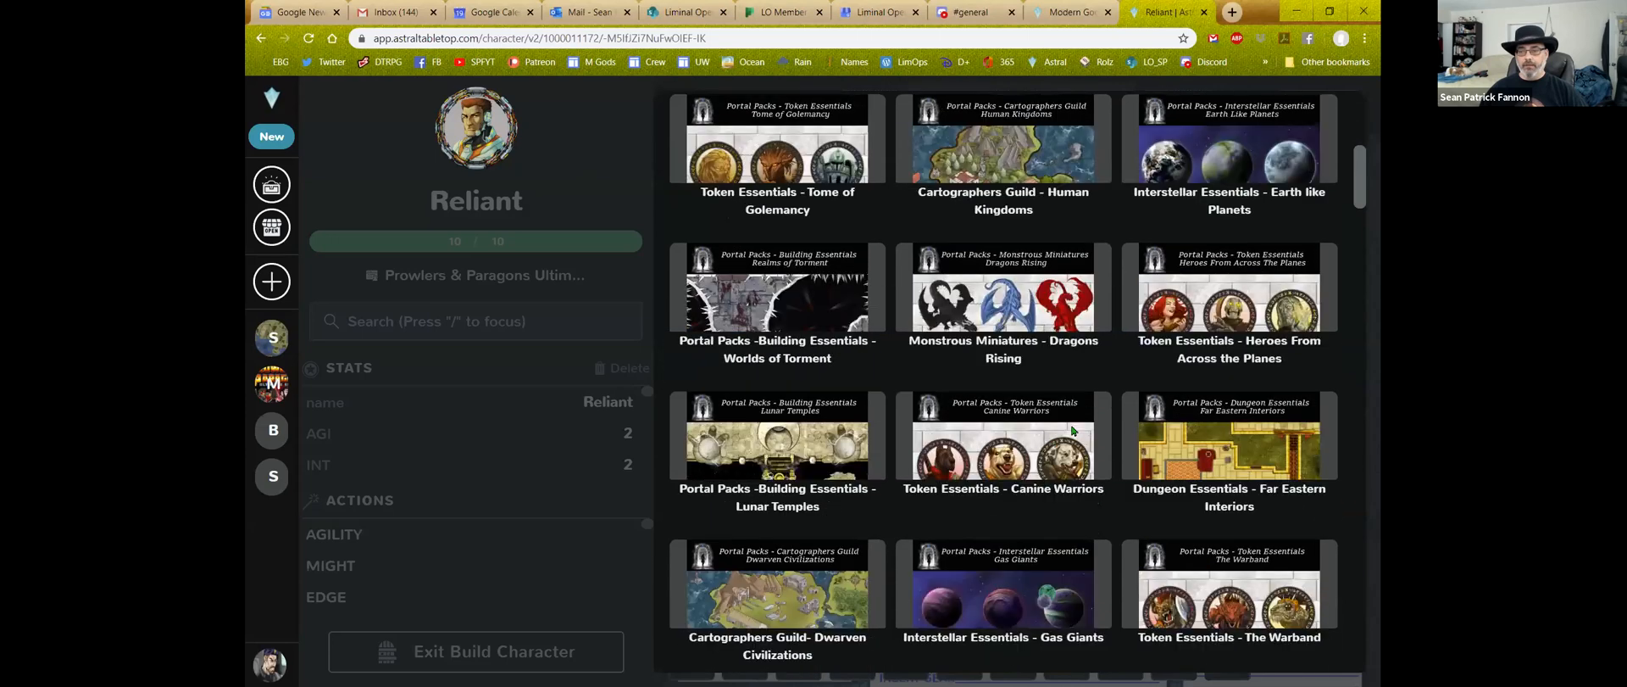
pyautogui.scroll(-15, 1073, 430)
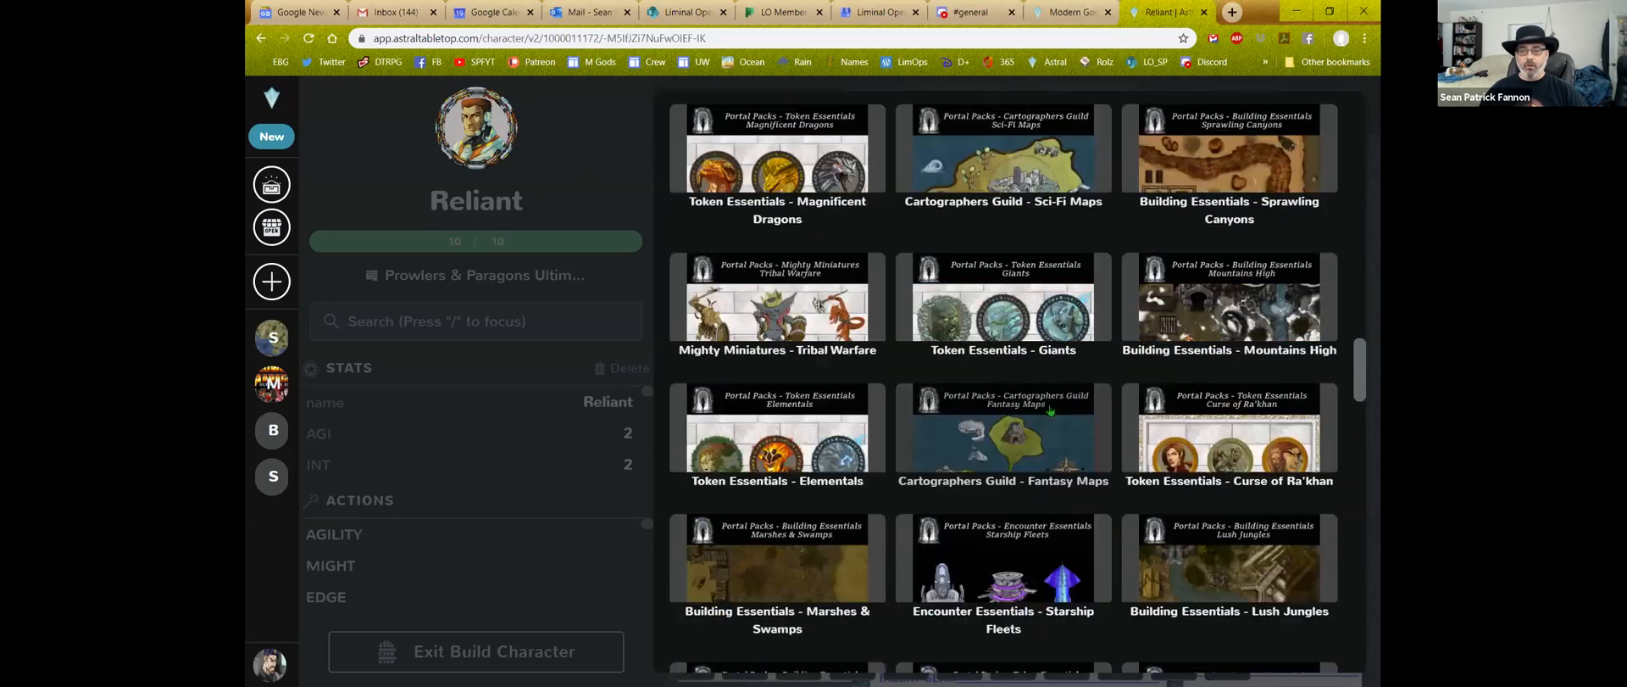
pyautogui.scroll(3, 861, 405)
pyautogui.scroll(-8, 1003, 361)
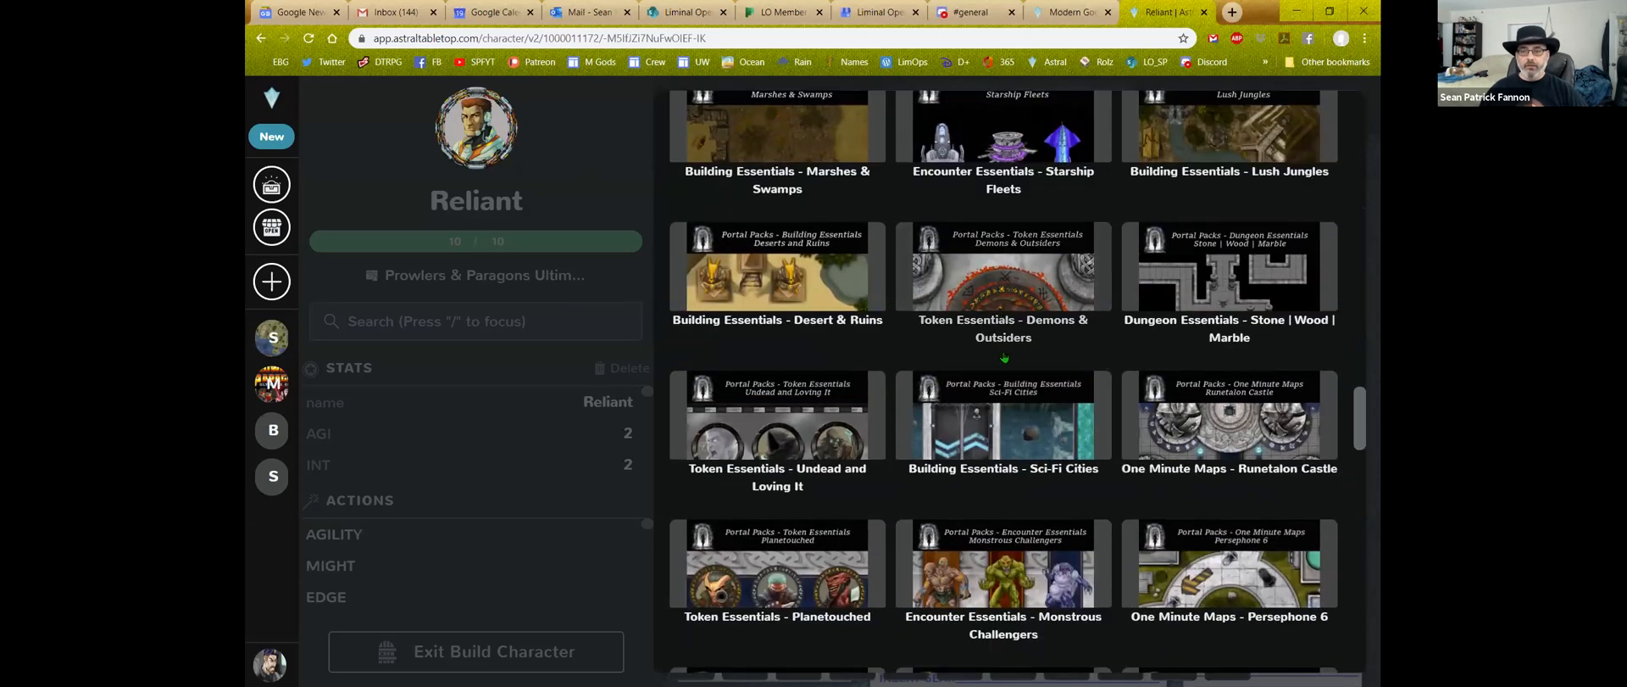
pyautogui.scroll(-12, 1002, 360)
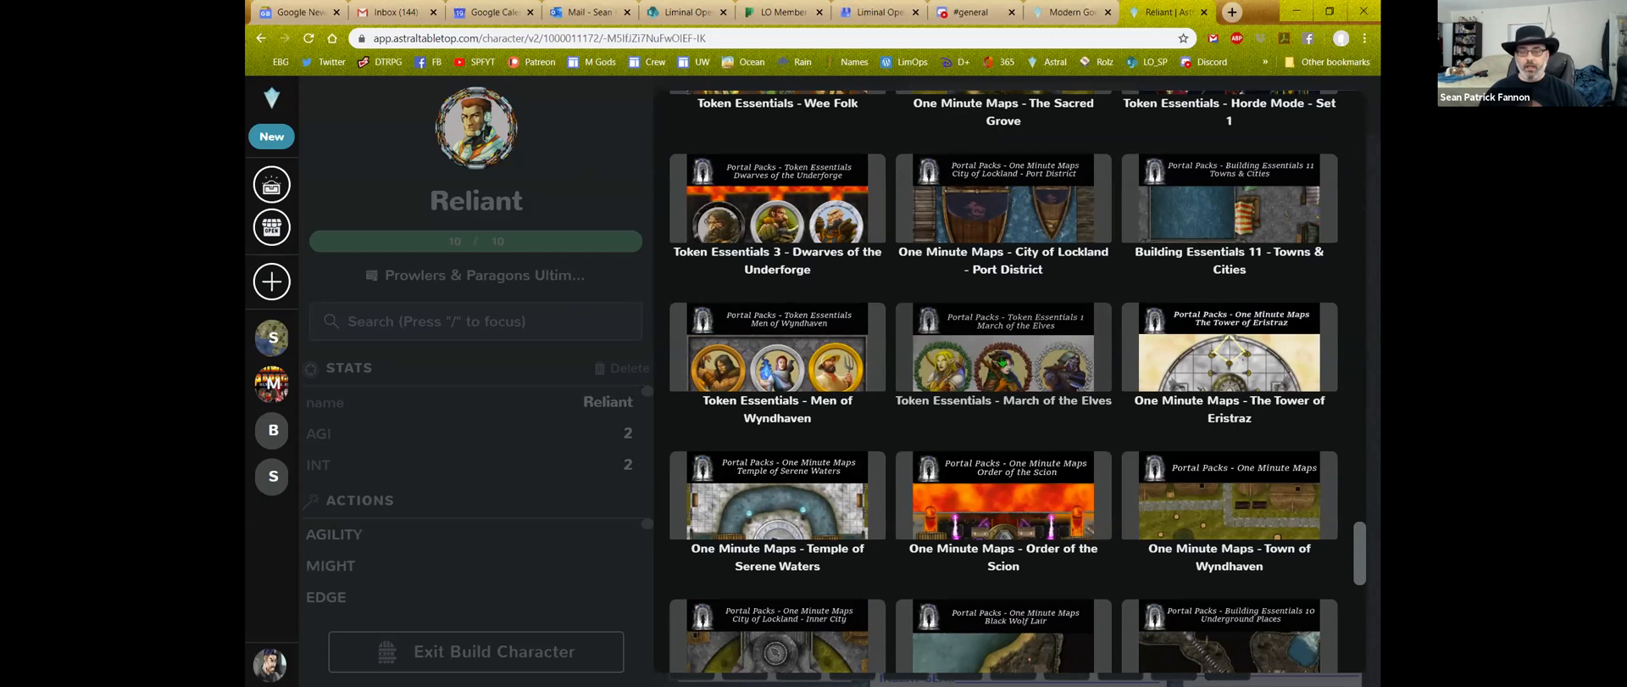
pyautogui.click(1004, 361)
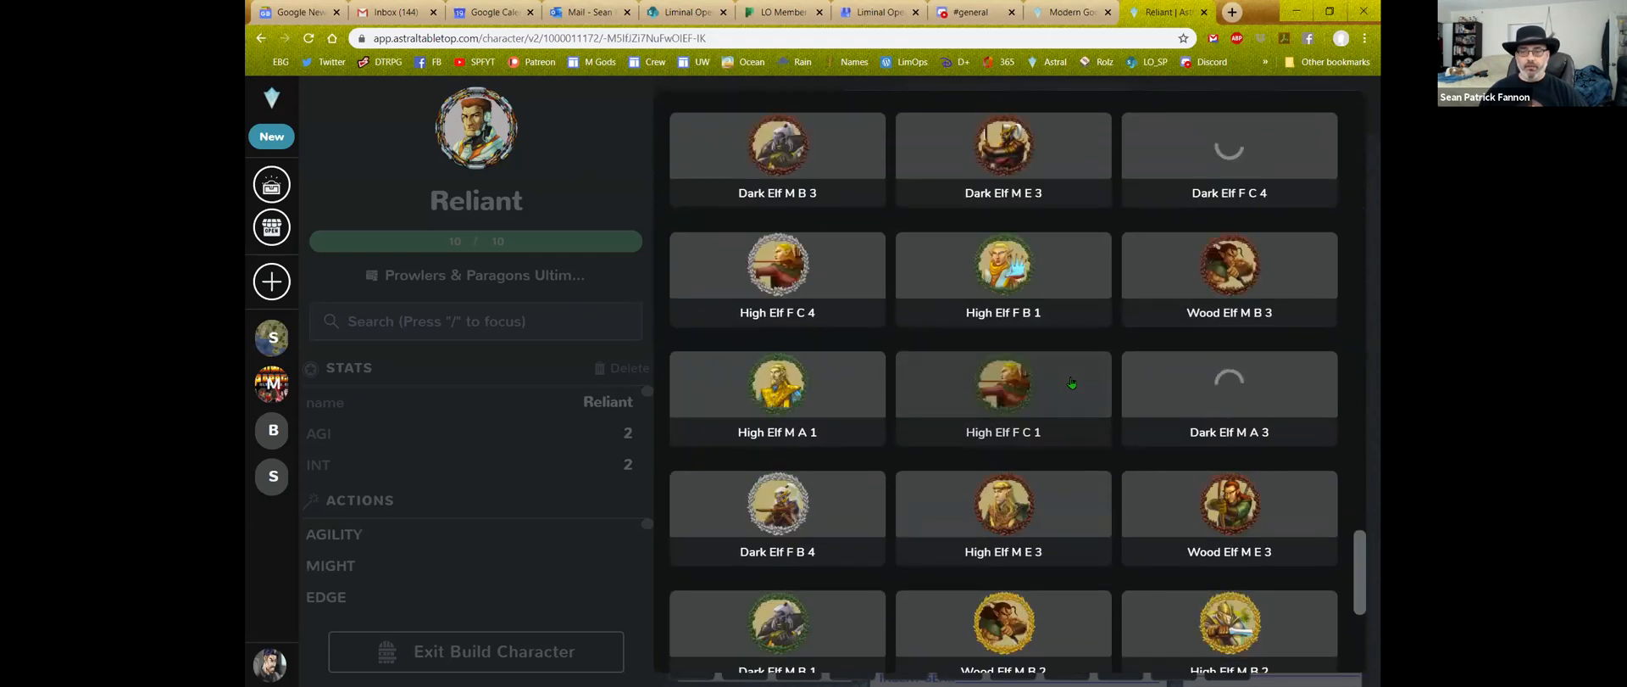
pyautogui.scroll(3, 1072, 383)
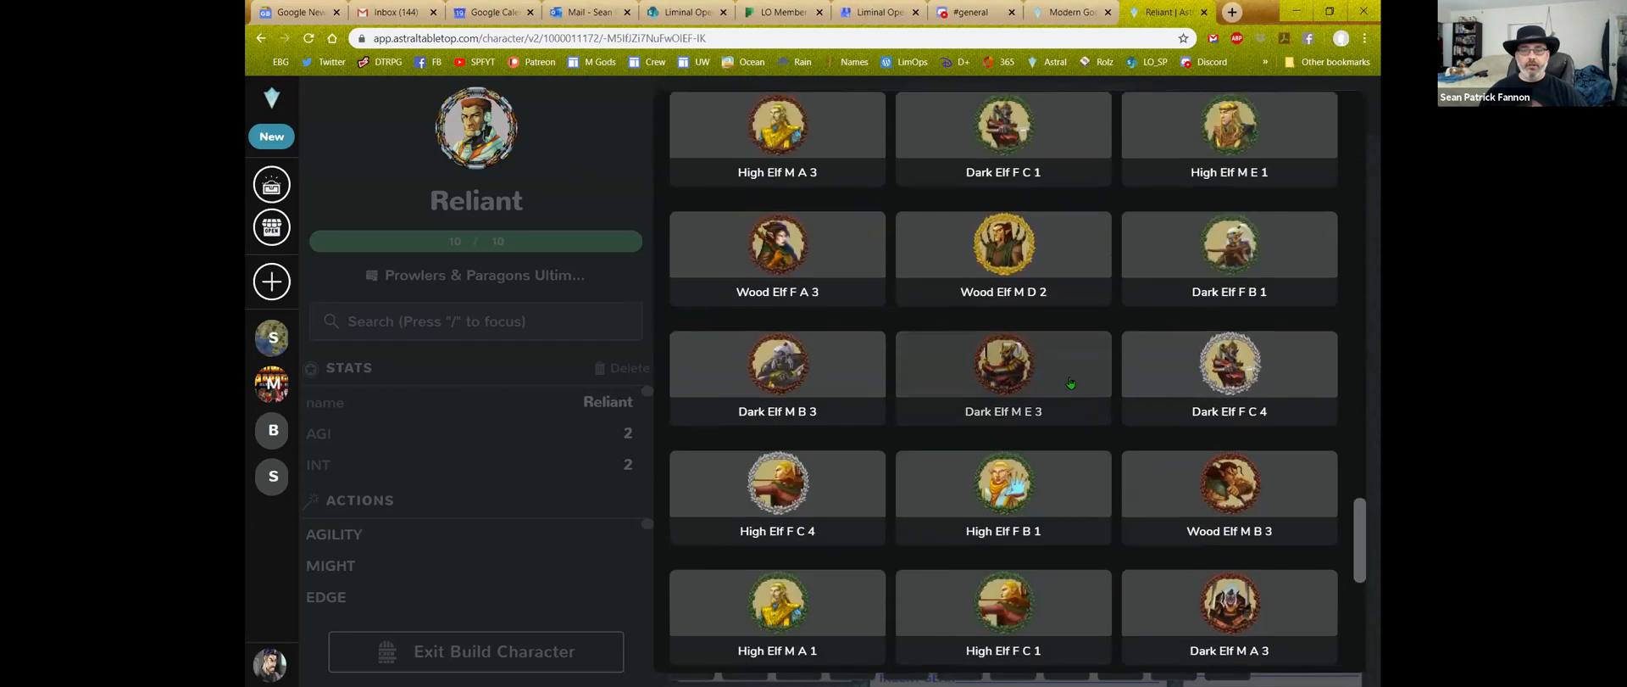
pyautogui.scroll(10, 1072, 383)
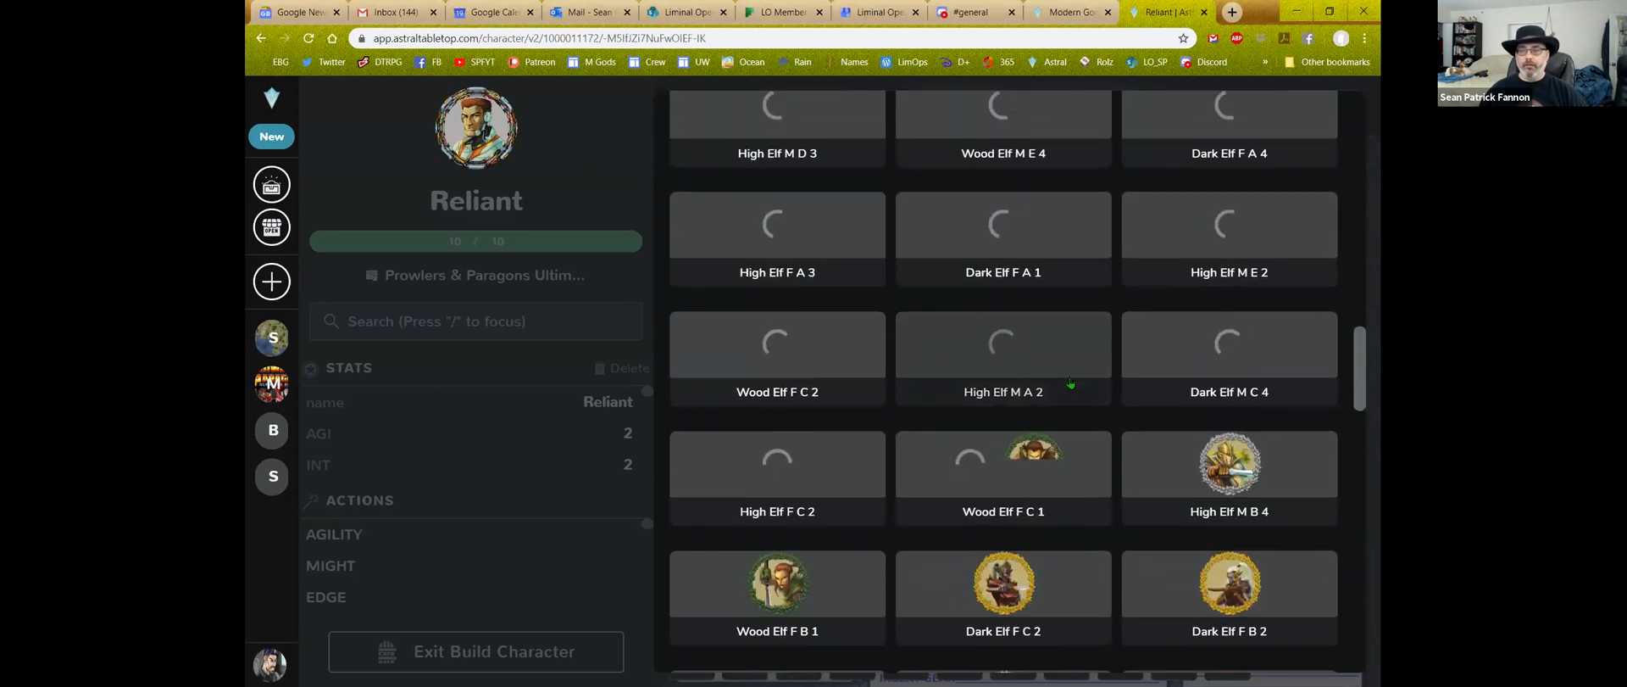
pyautogui.scroll(15, 1126, 360)
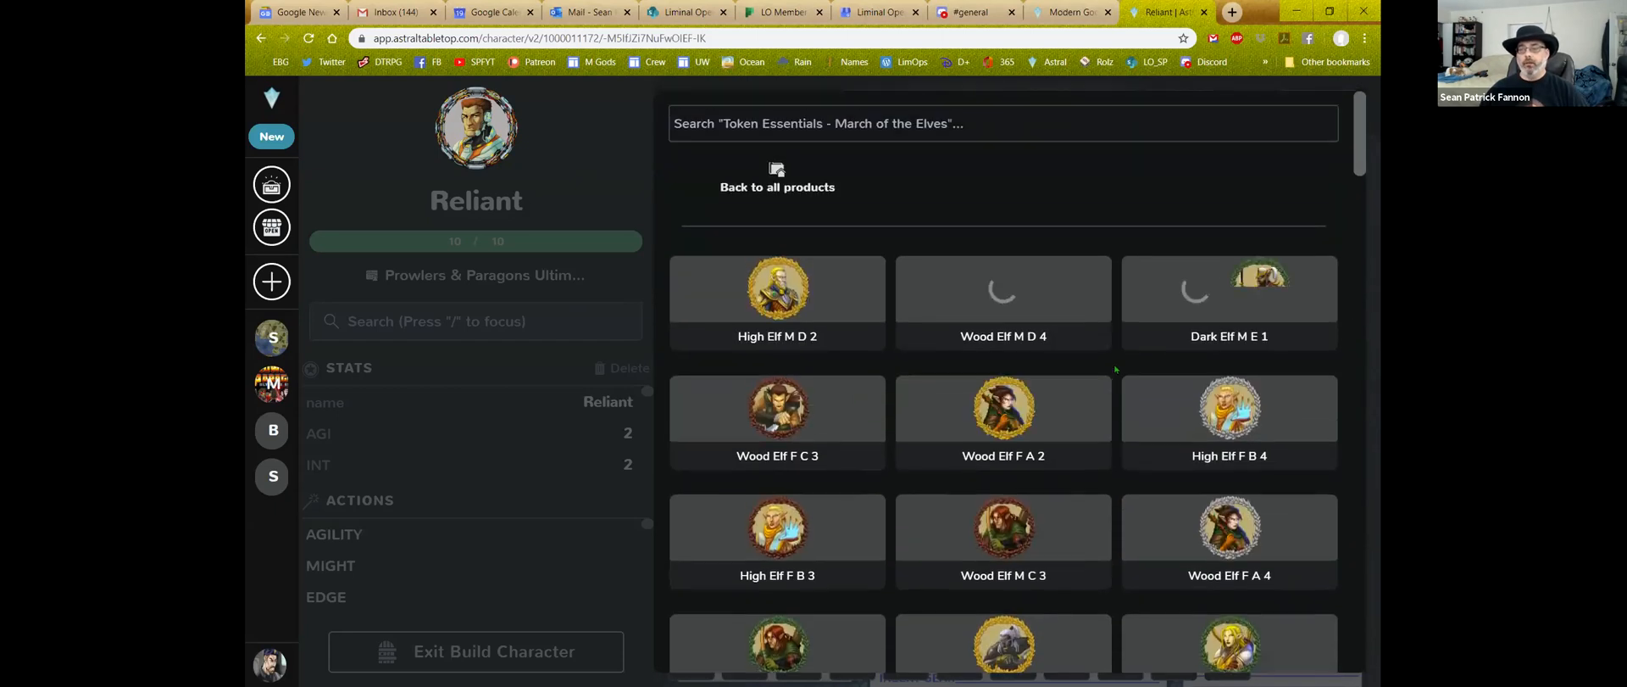
pyautogui.click(777, 180)
# Look through the full range of map, token and miniature packs in the asset library
pyautogui.scroll(-5, 990, 298)
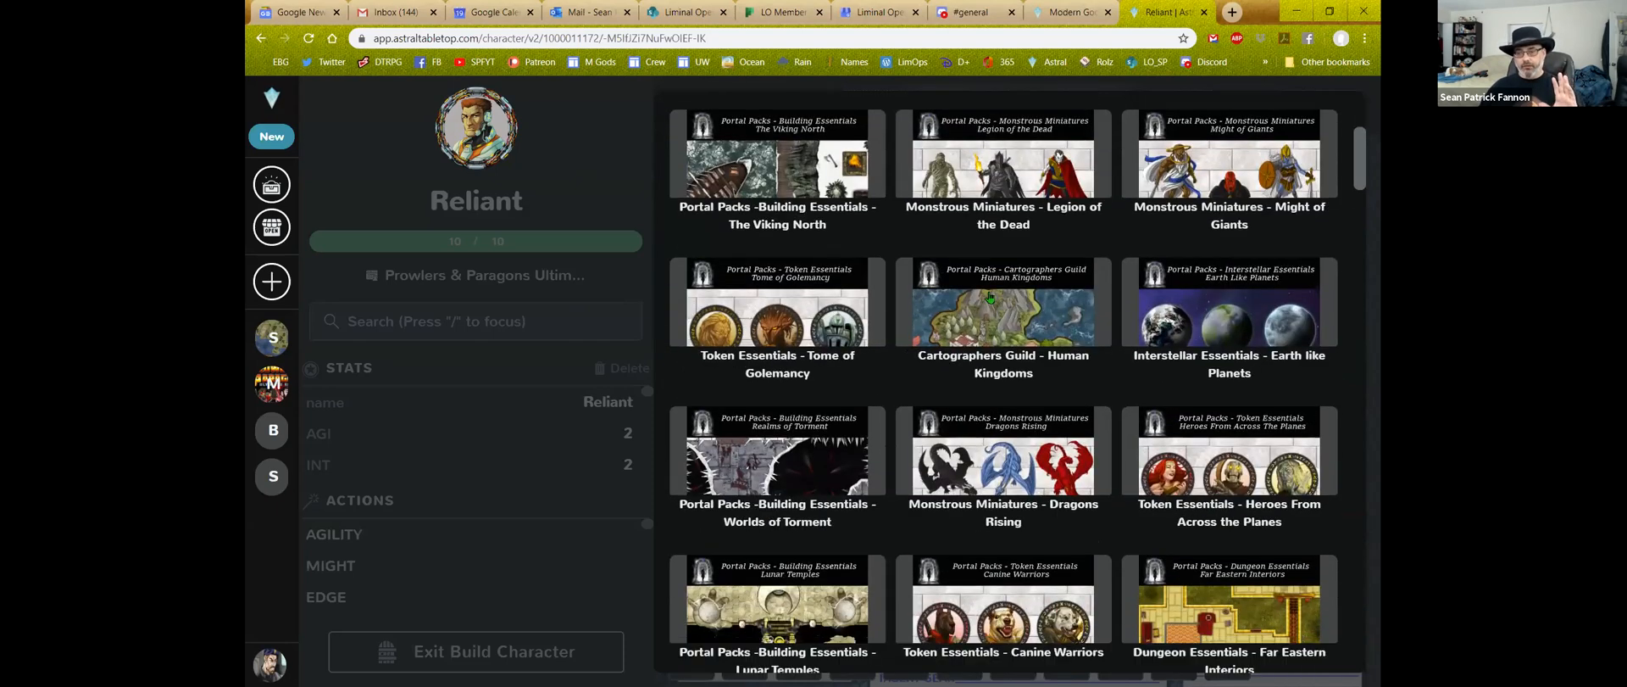
pyautogui.scroll(-10, 990, 297)
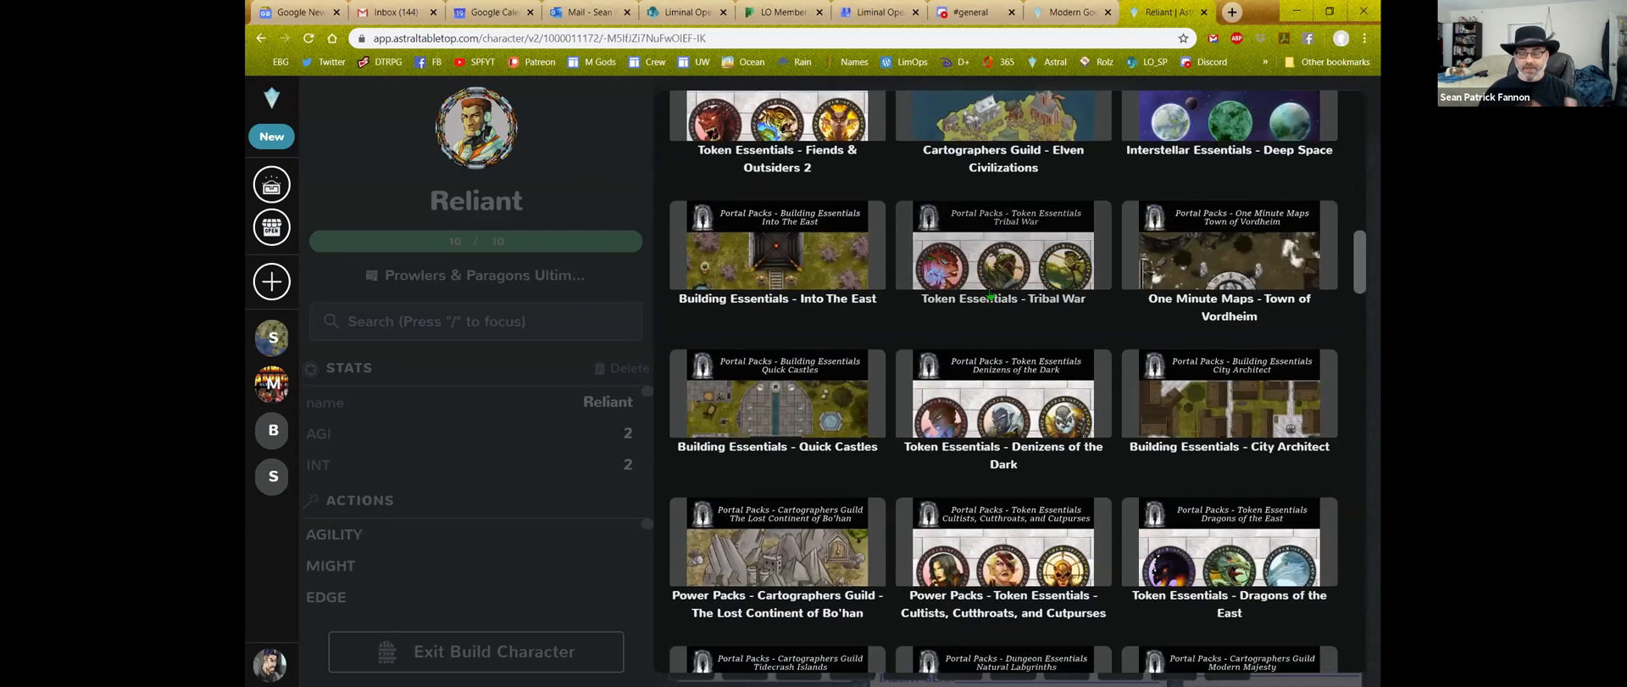
pyautogui.scroll(-5, 990, 295)
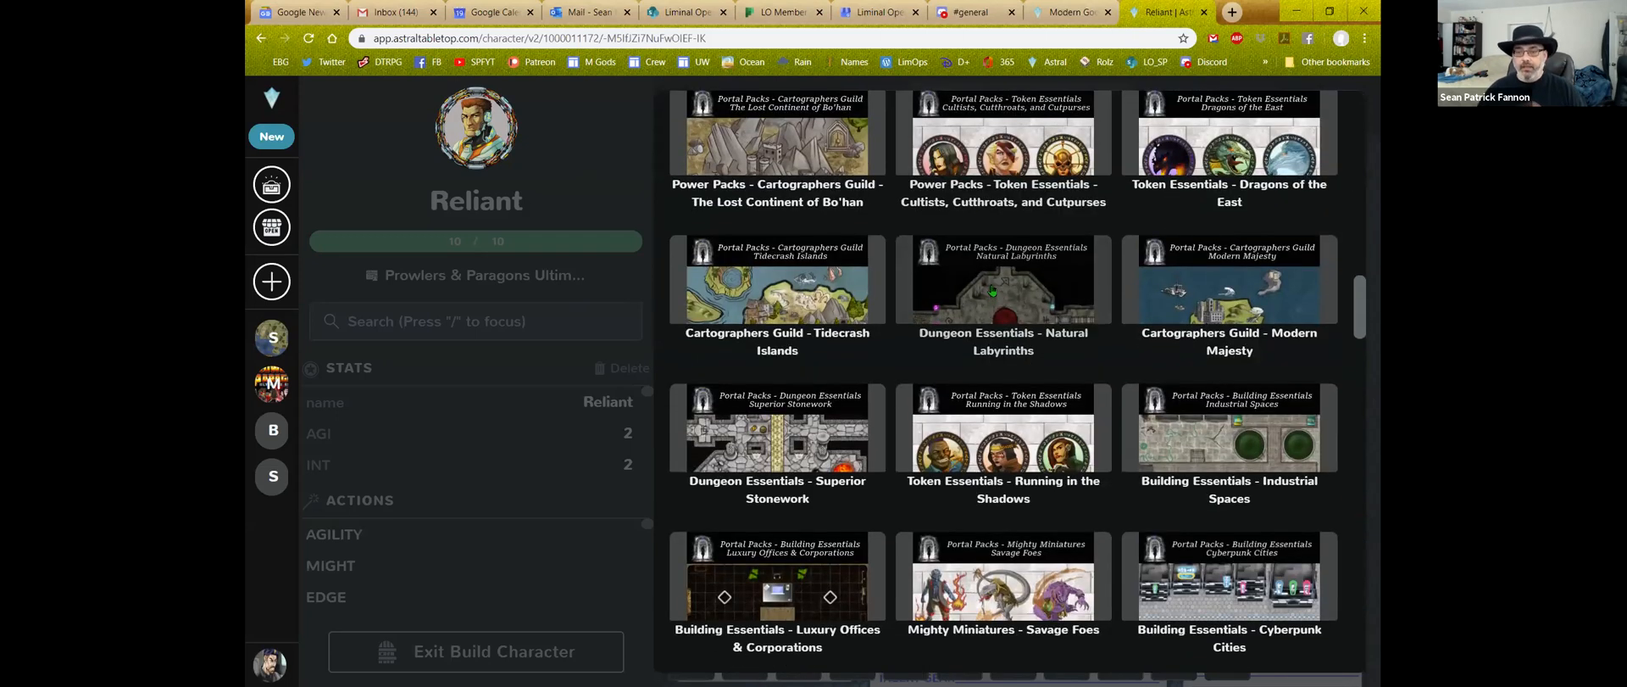
pyautogui.scroll(-1, 994, 292)
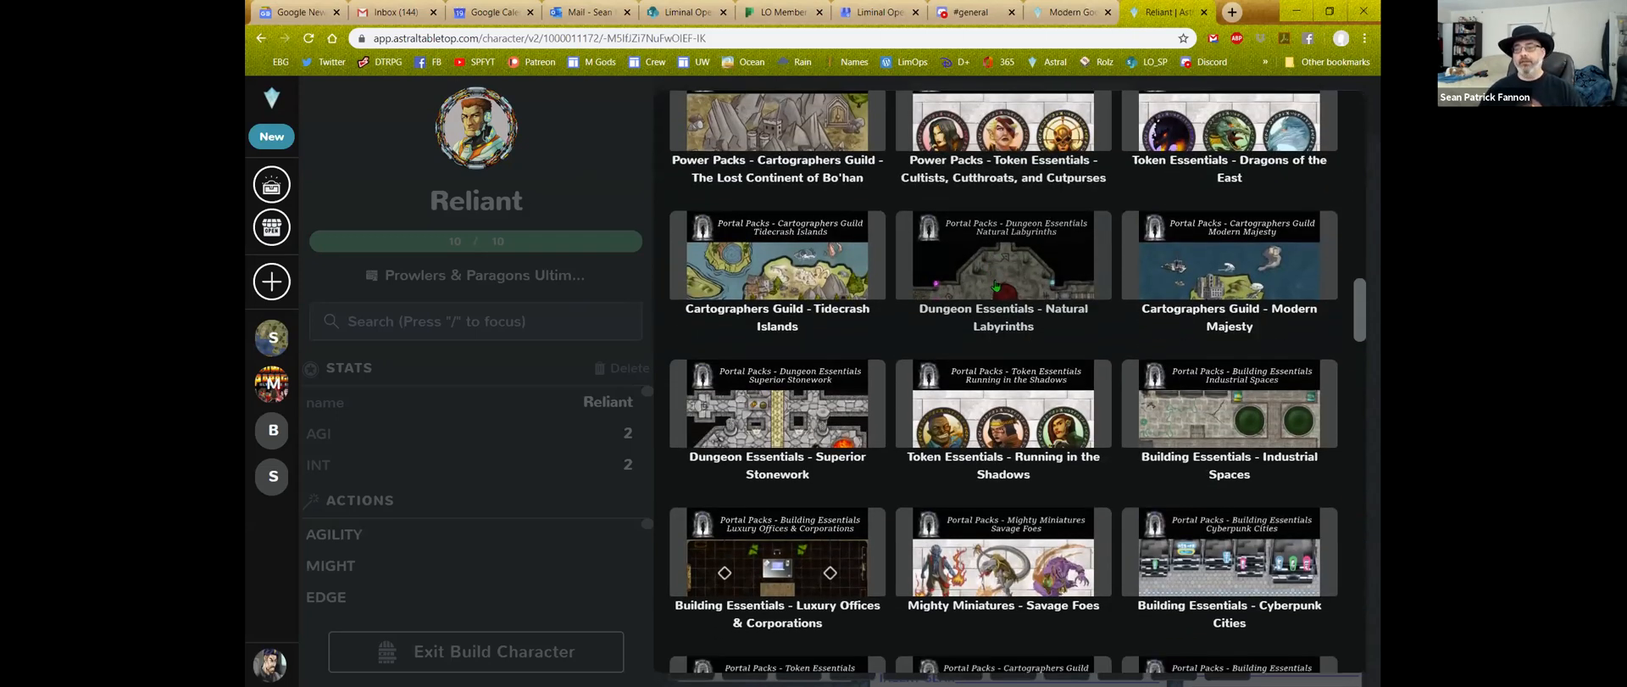
pyautogui.scroll(-1, 997, 286)
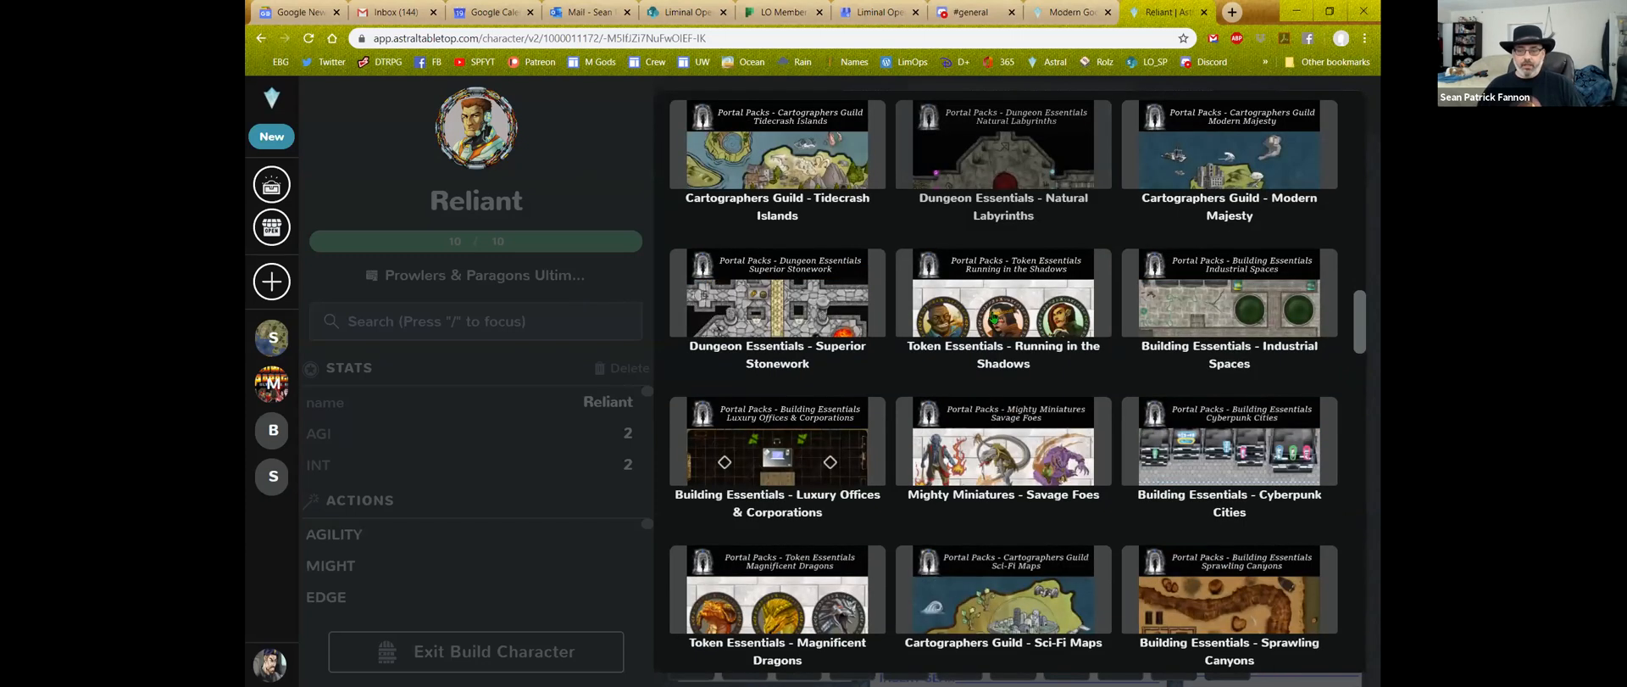
pyautogui.scroll(-4, 1051, 339)
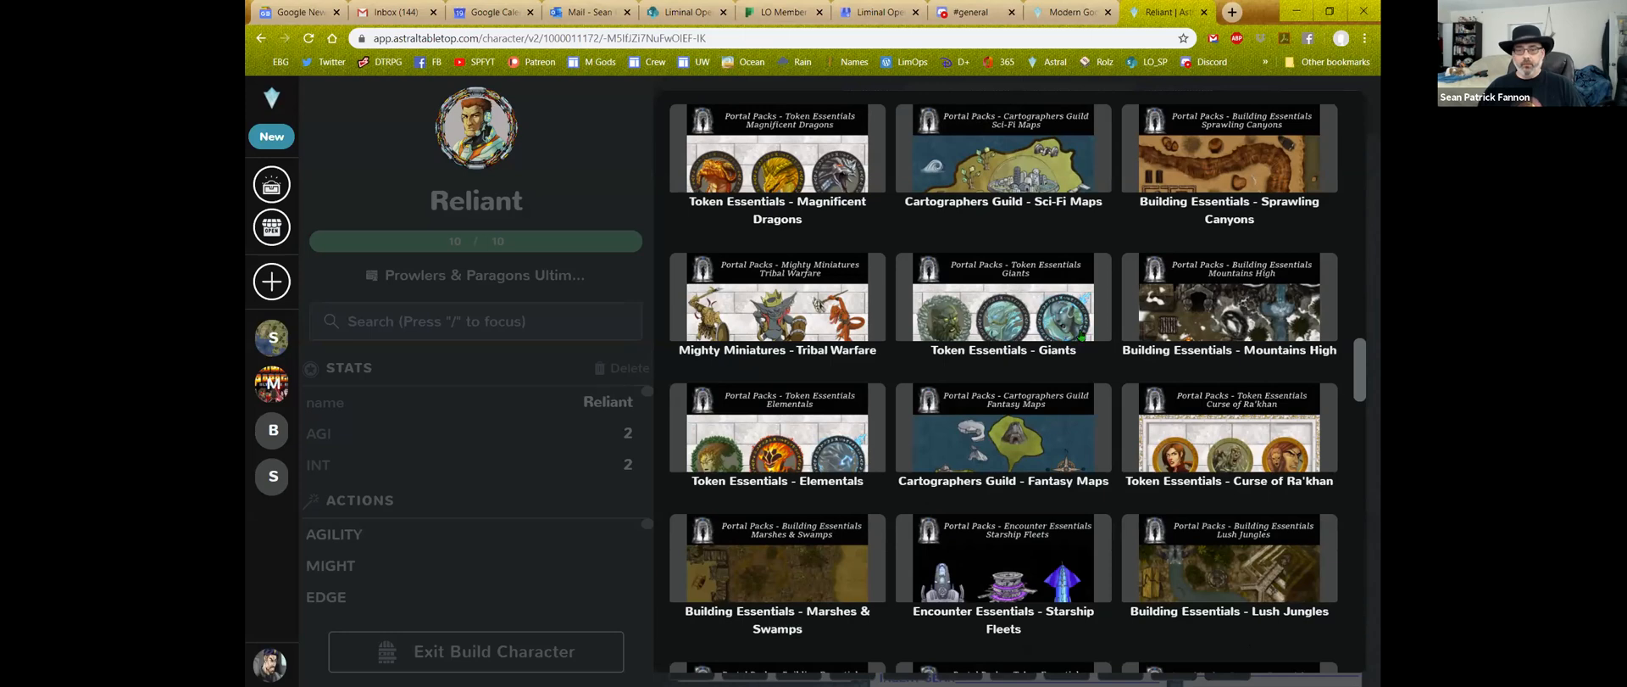
pyautogui.scroll(-15, 1081, 337)
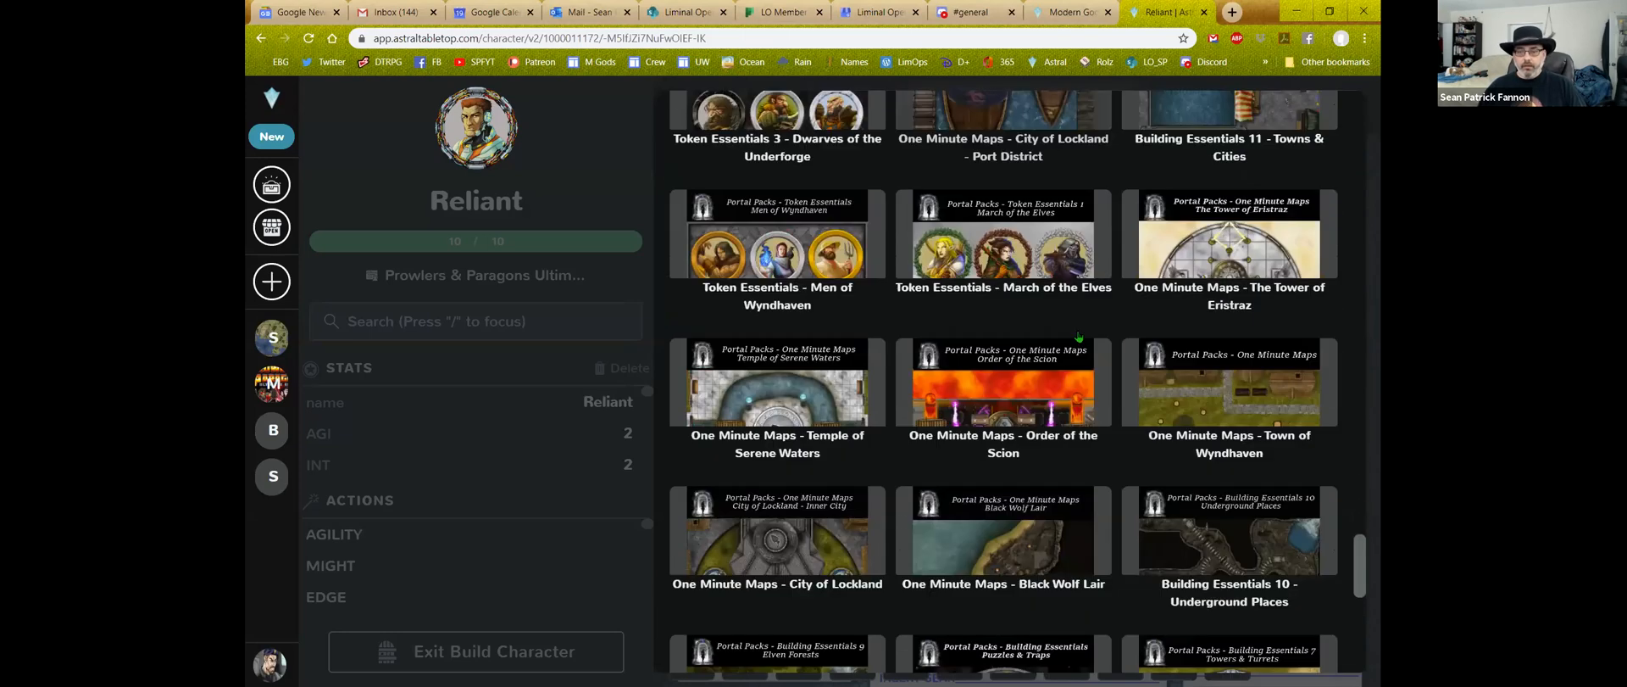
pyautogui.scroll(-5, 1079, 337)
pyautogui.scroll(10, 1077, 338)
pyautogui.scroll(15, 1073, 339)
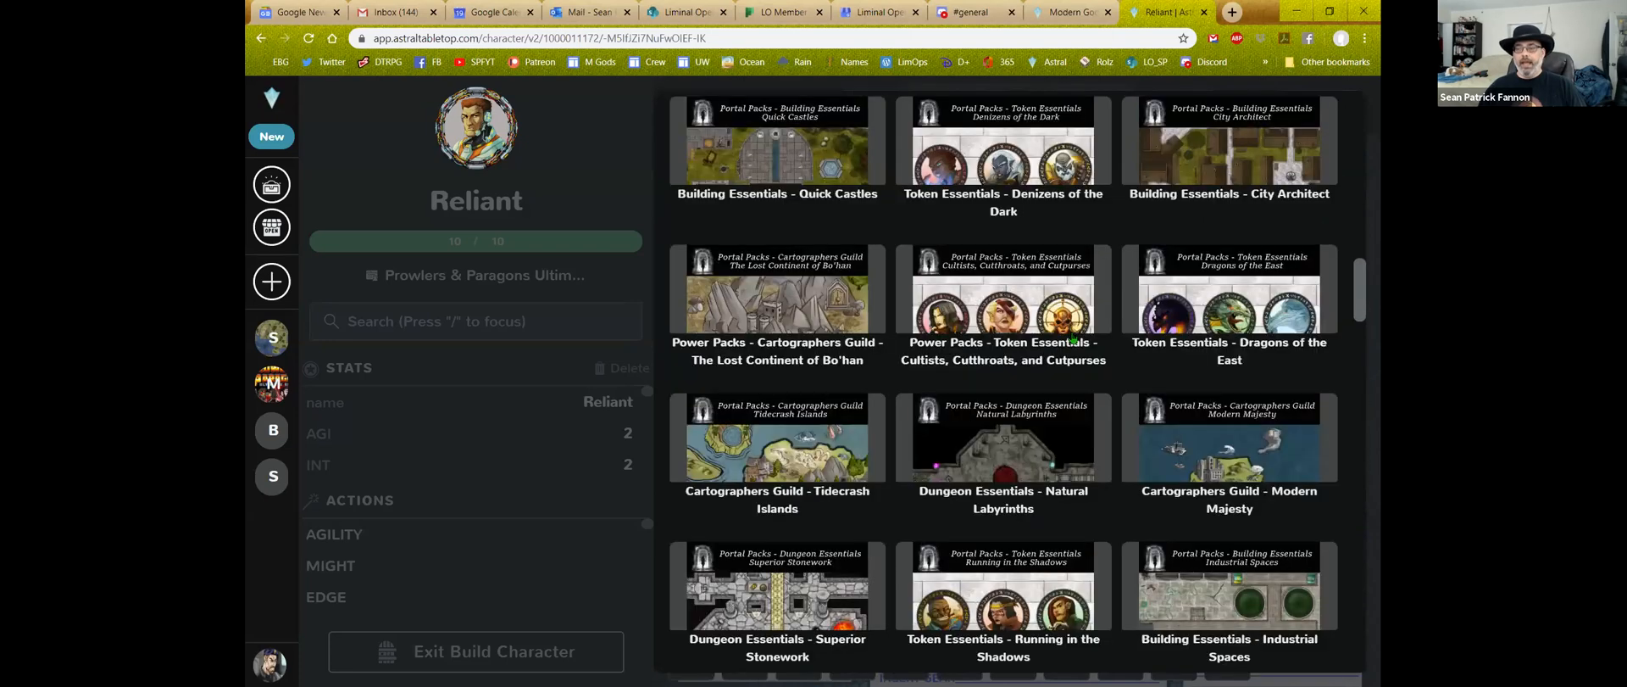
pyautogui.scroll(12, 1073, 338)
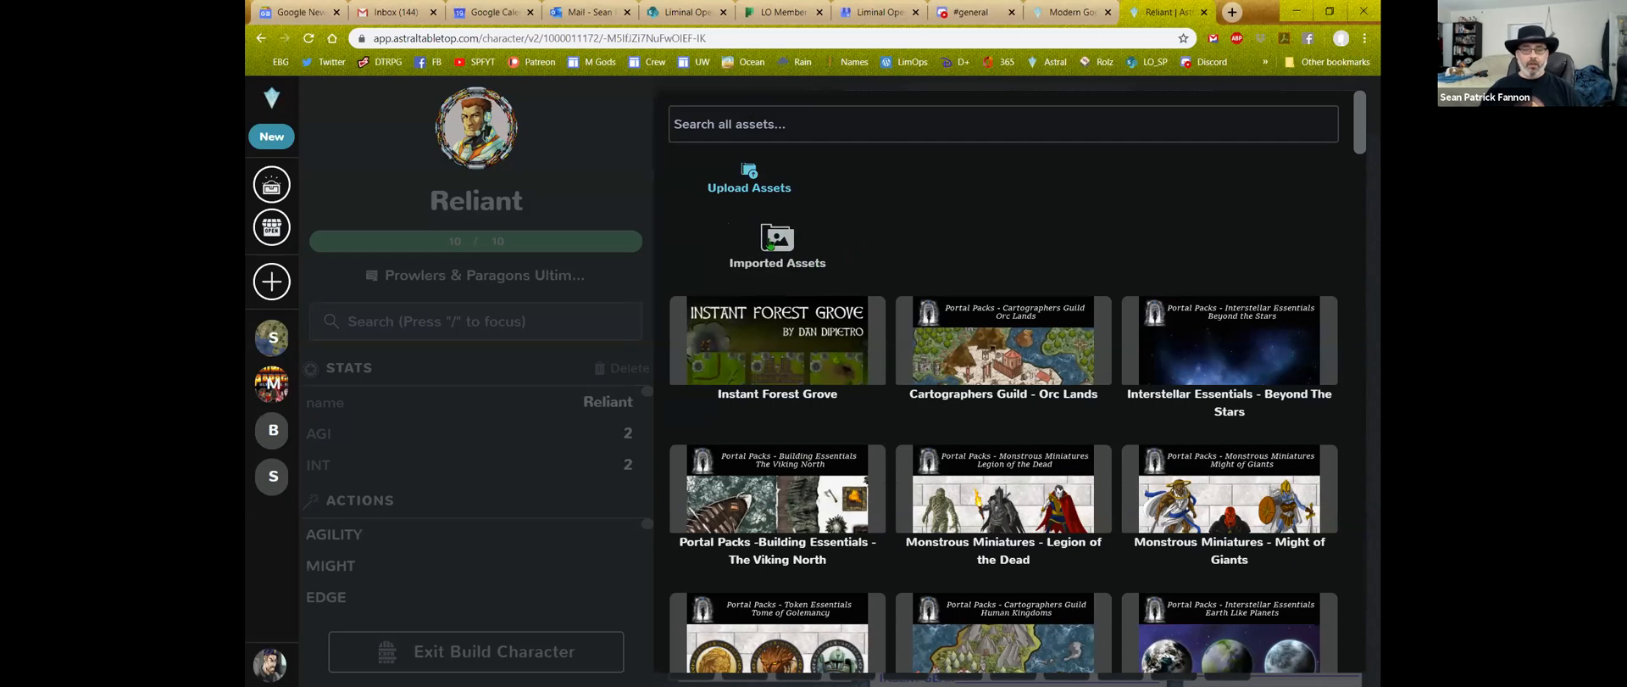
# Set the character's portrait to the Reliant Rooftop image from the imported assets
pyautogui.click(776, 243)
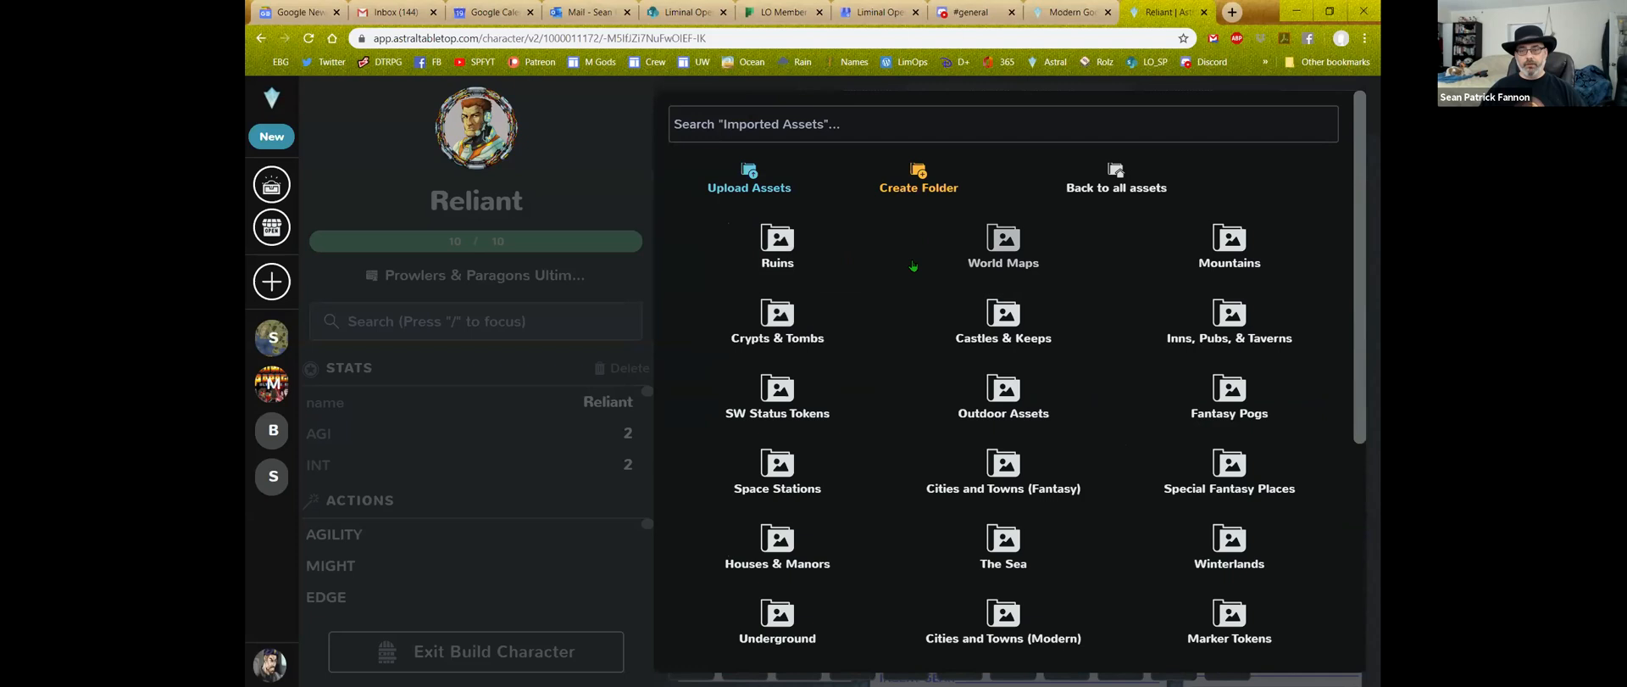
pyautogui.scroll(-5, 899, 265)
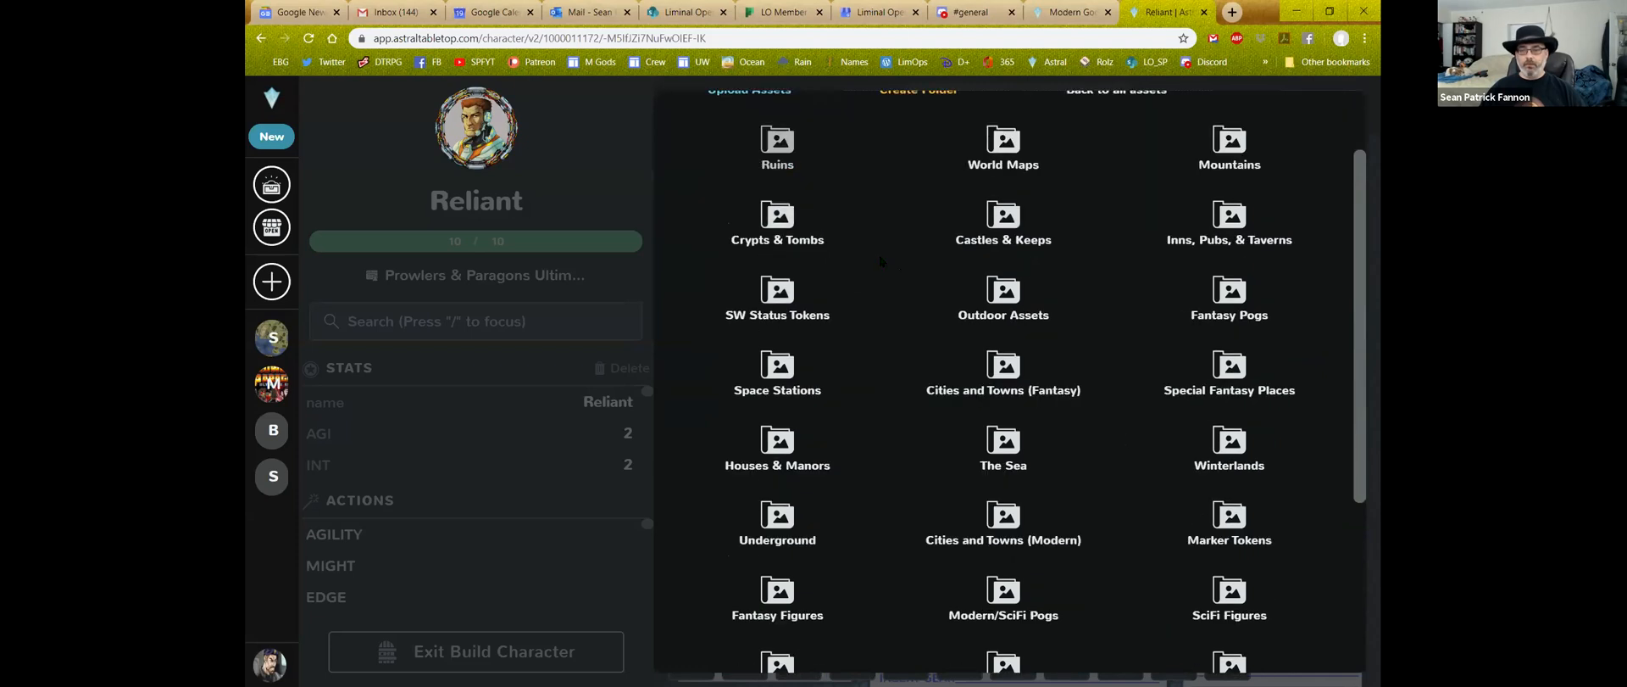
pyautogui.scroll(5, 882, 262)
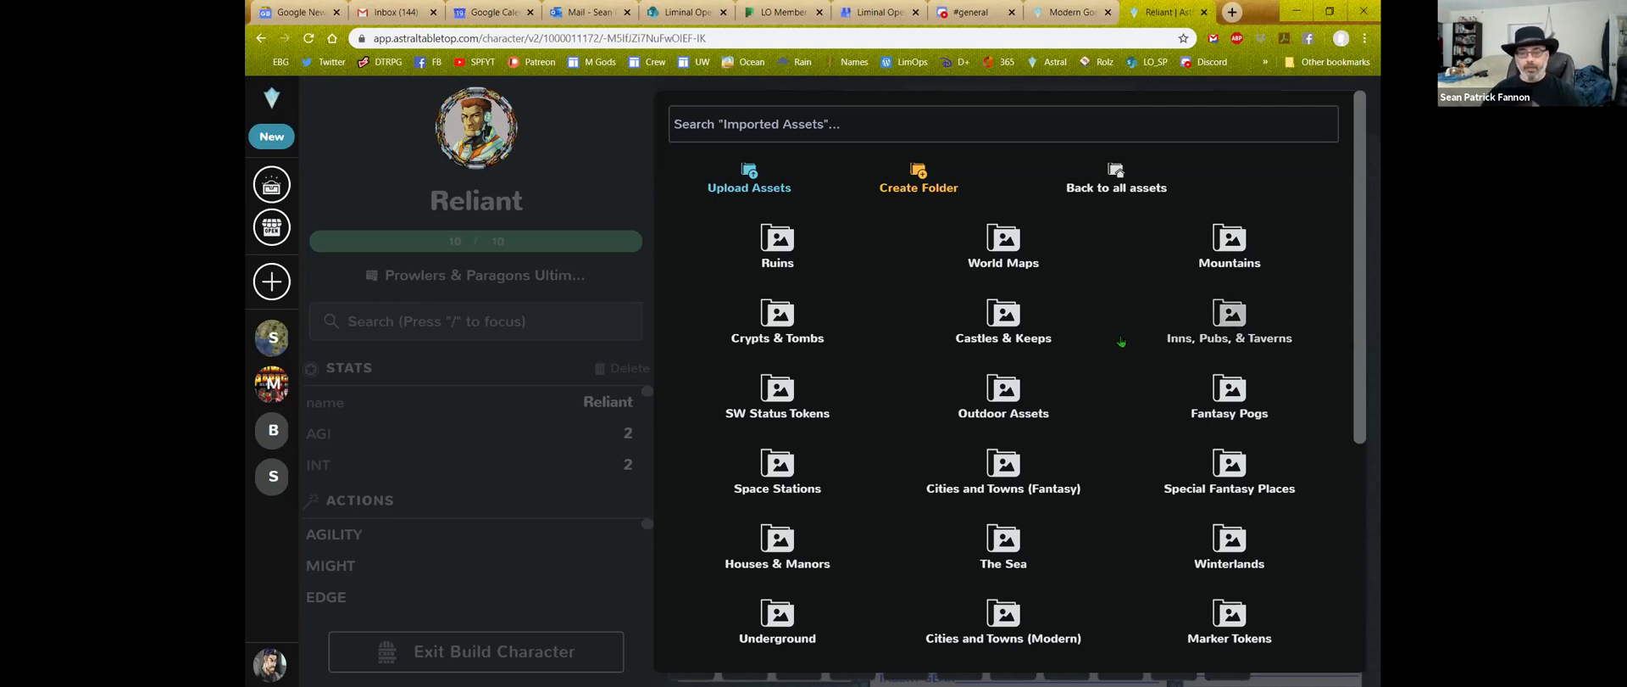
pyautogui.scroll(-3, 1049, 374)
pyautogui.scroll(3, 1051, 373)
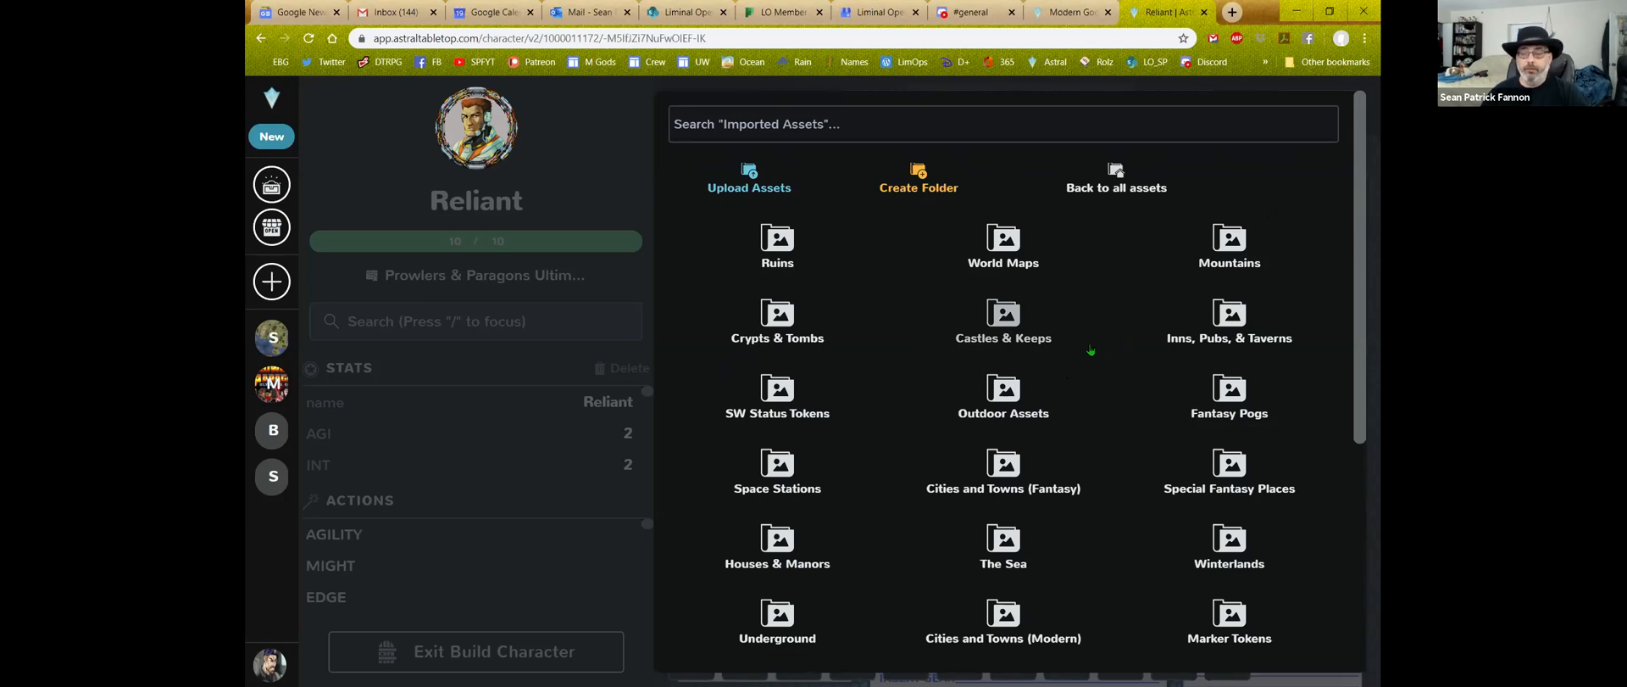
pyautogui.scroll(-5, 1091, 349)
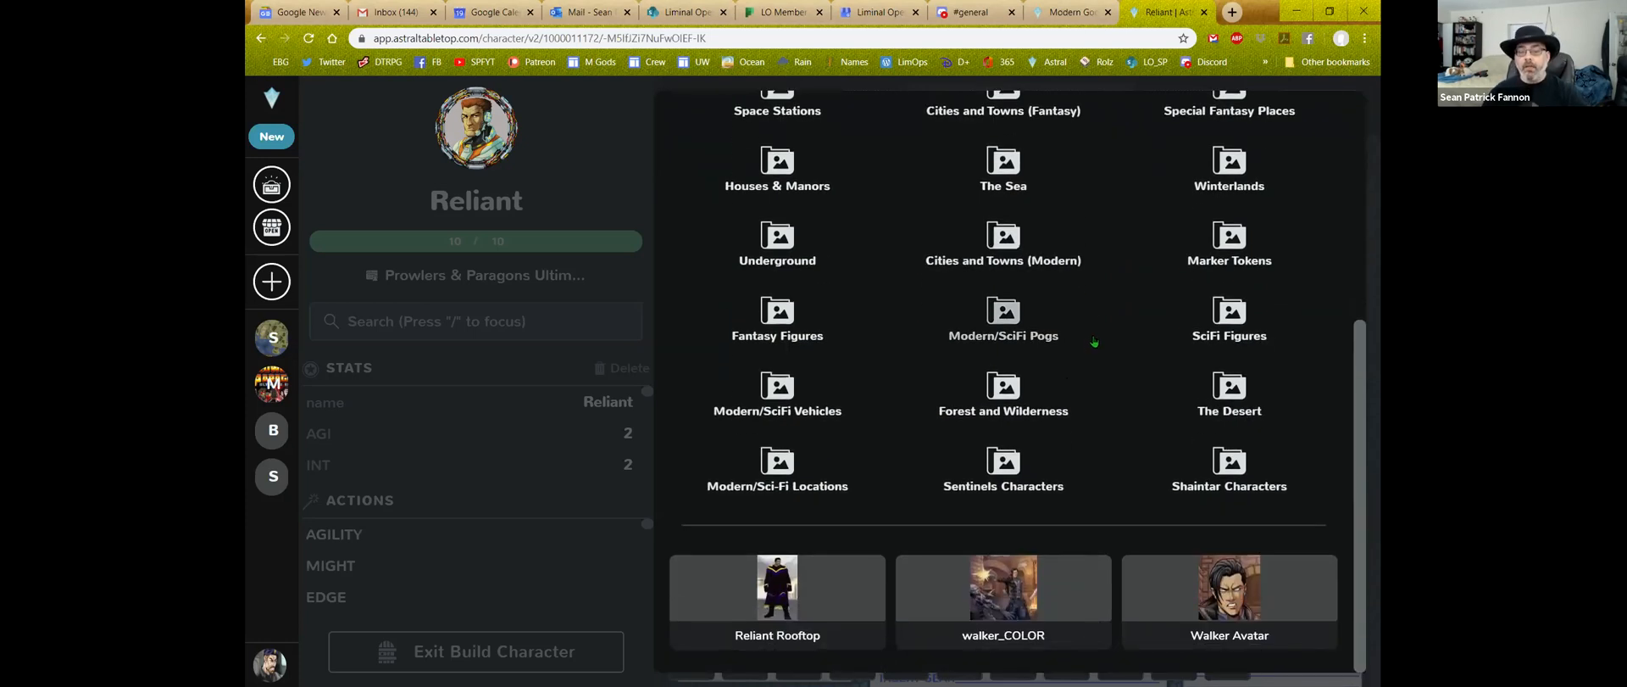
pyautogui.scroll(5, 1099, 339)
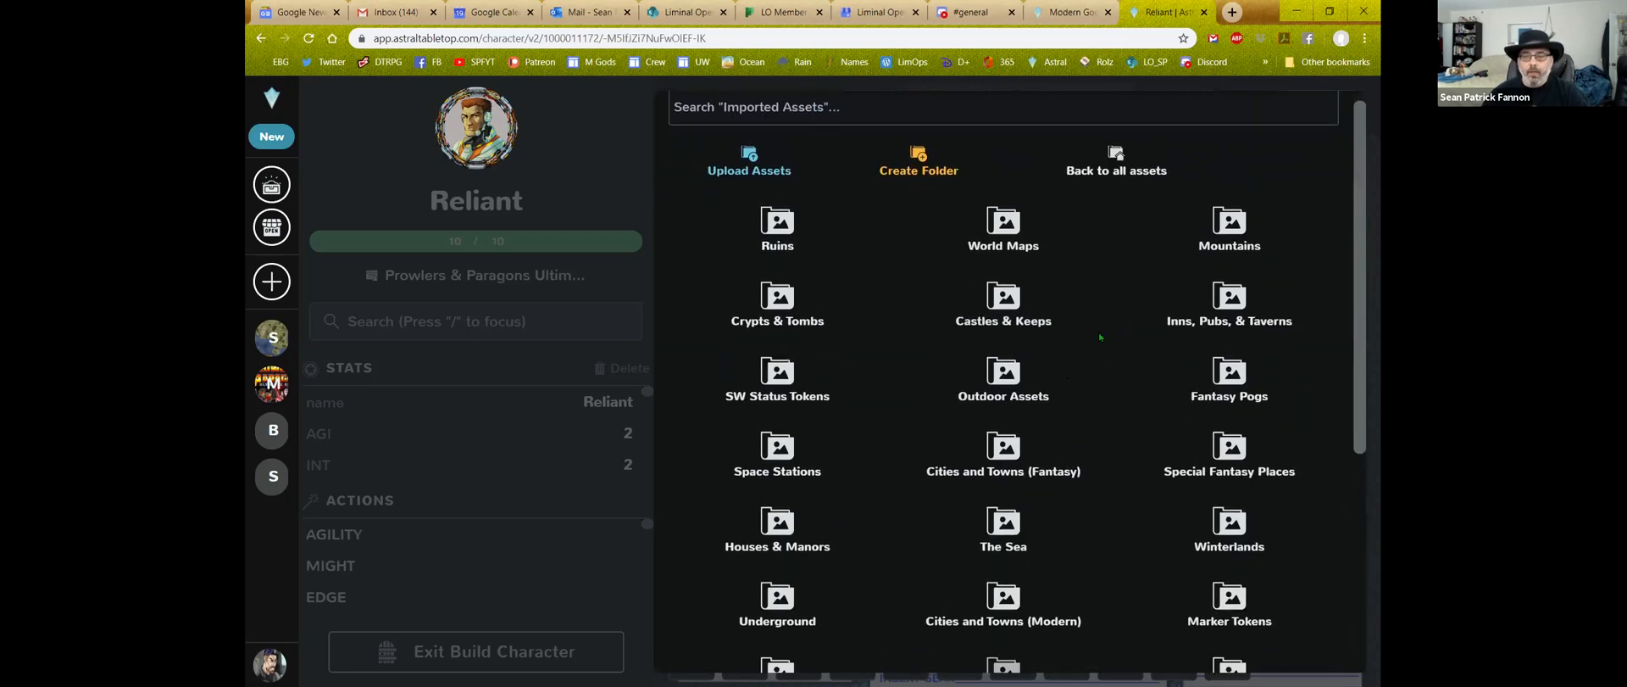
pyautogui.scroll(-5, 1100, 337)
pyautogui.click(785, 593)
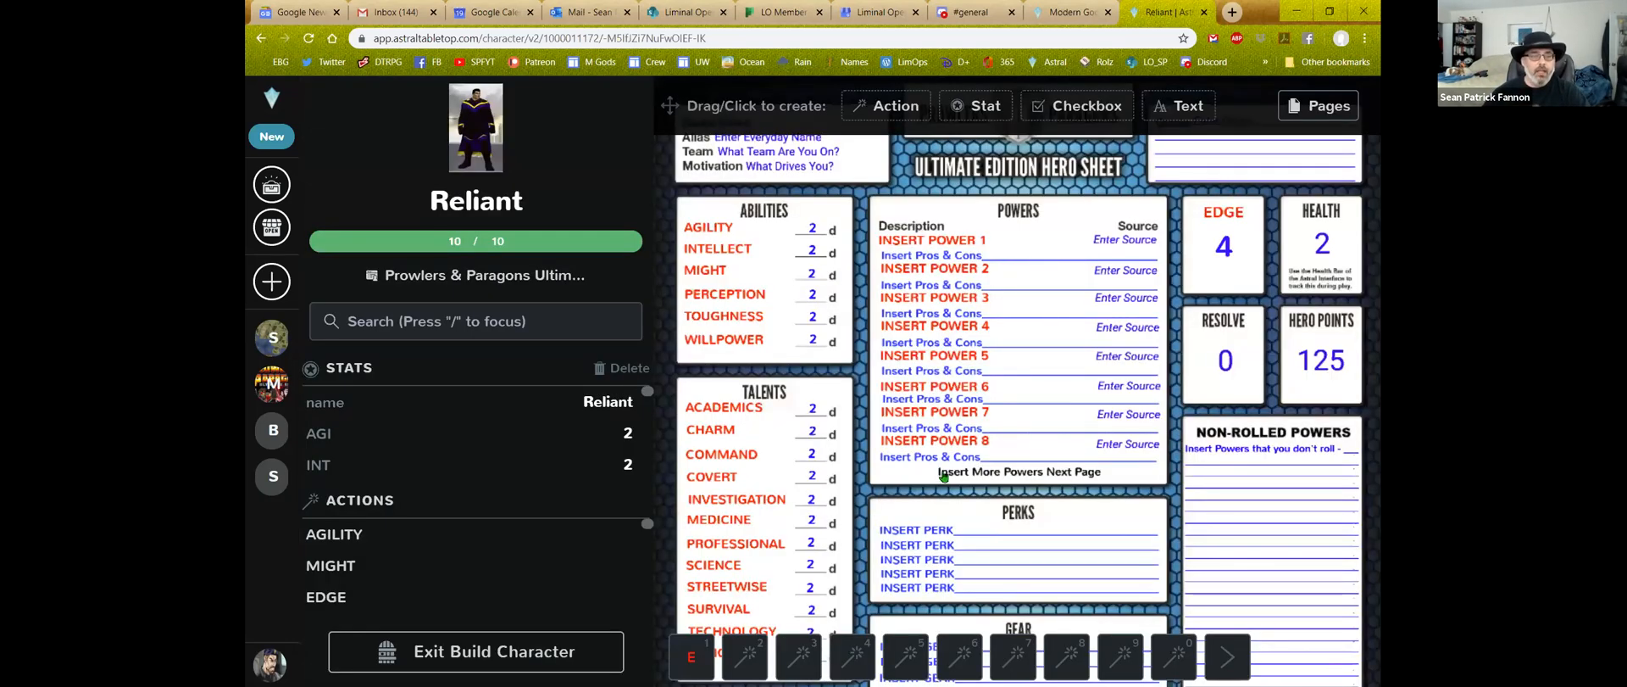
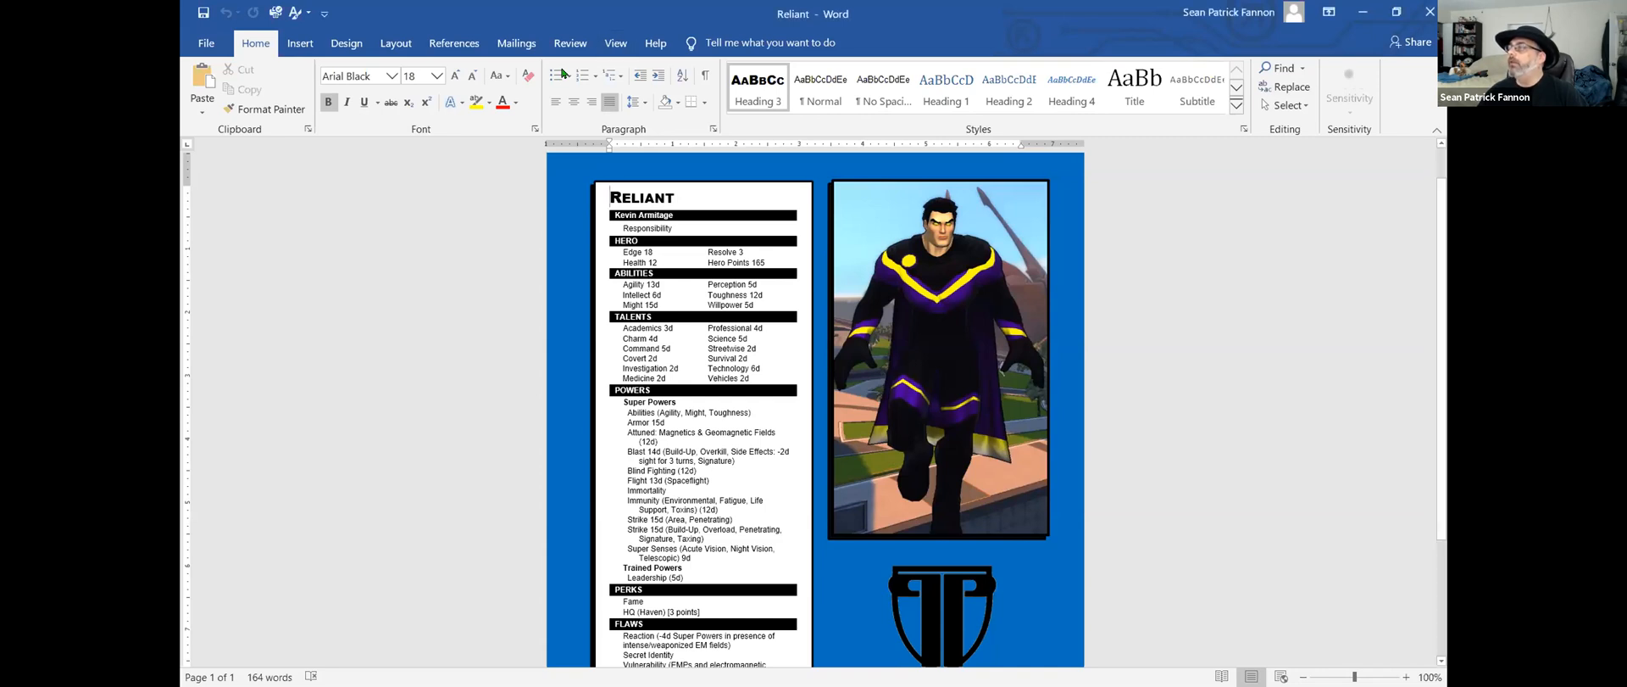
# In the Reliant document in Word, enlarge the view to page width to read the hero's statistics
pyautogui.click(615, 43)
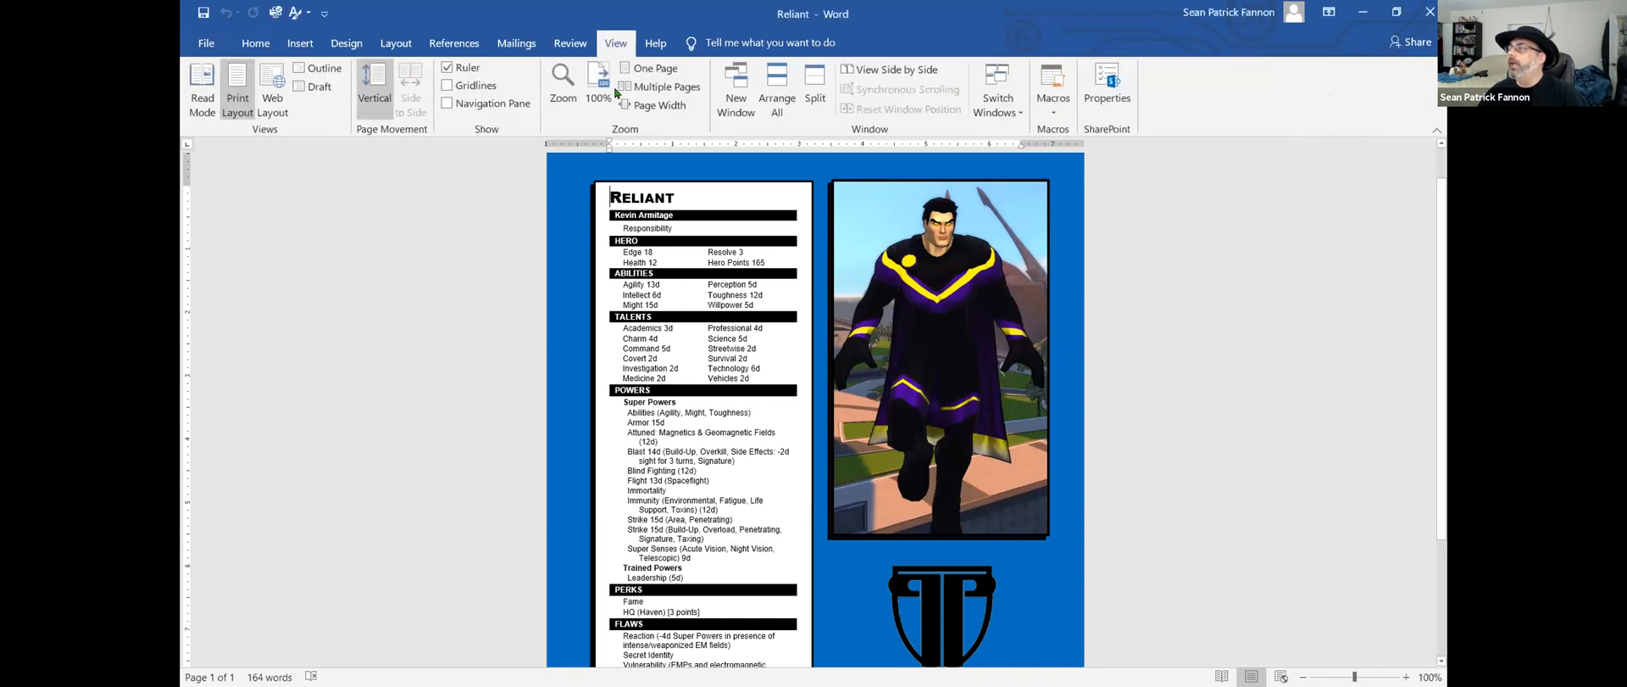
pyautogui.click(647, 105)
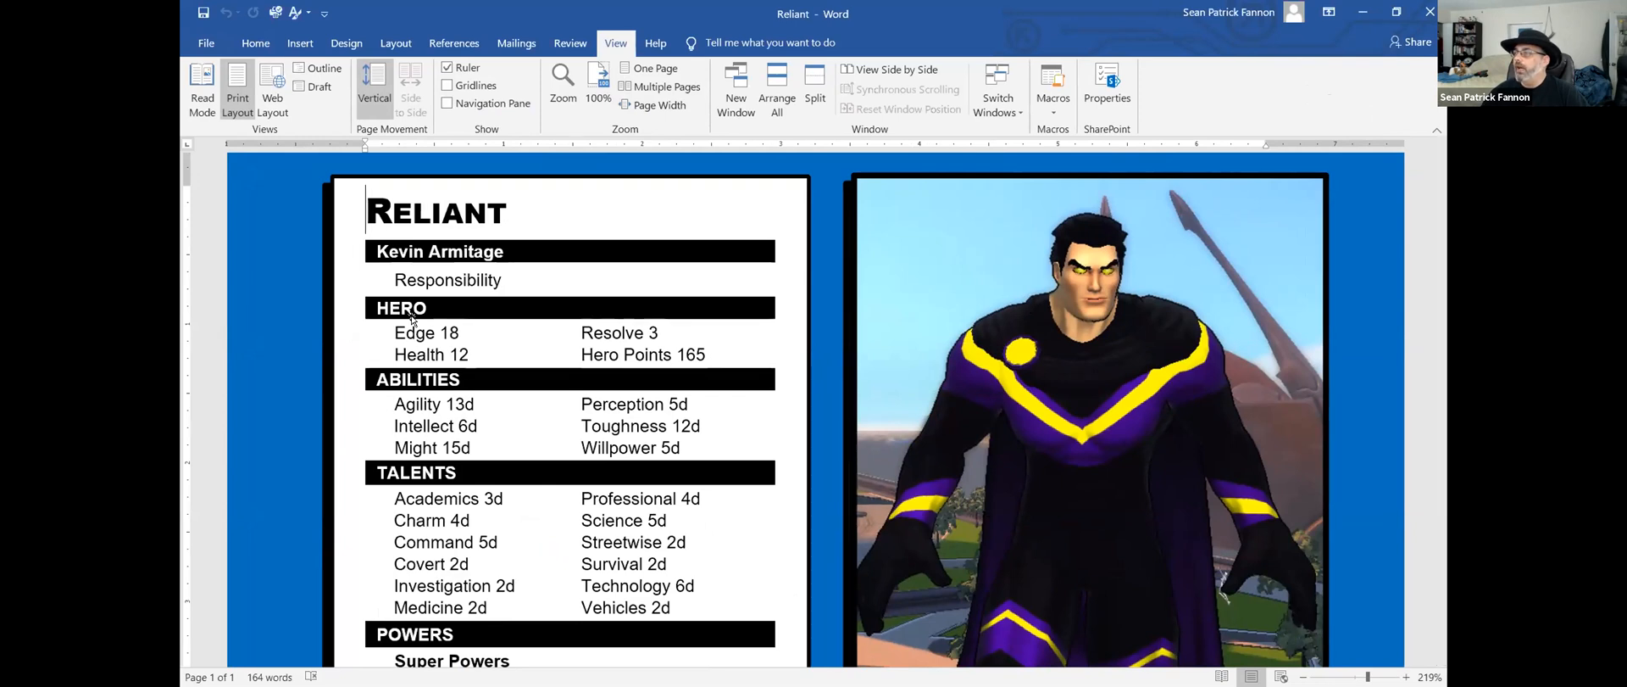
# Read through Reliant's abilities, talents and super powers in the Word write-up
pyautogui.scroll(-10, 661, 424)
pyautogui.scroll(12, 661, 423)
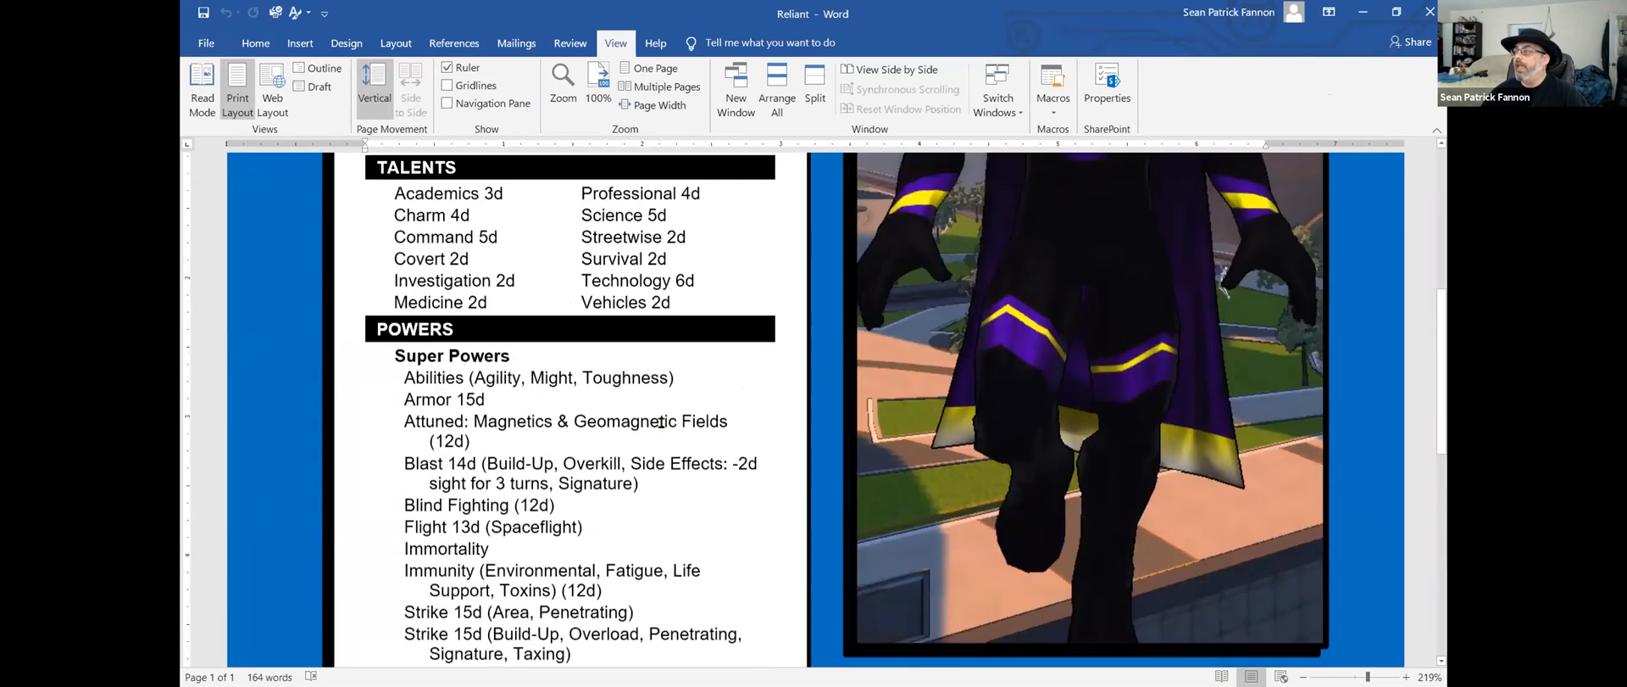
pyautogui.scroll(-2, 662, 421)
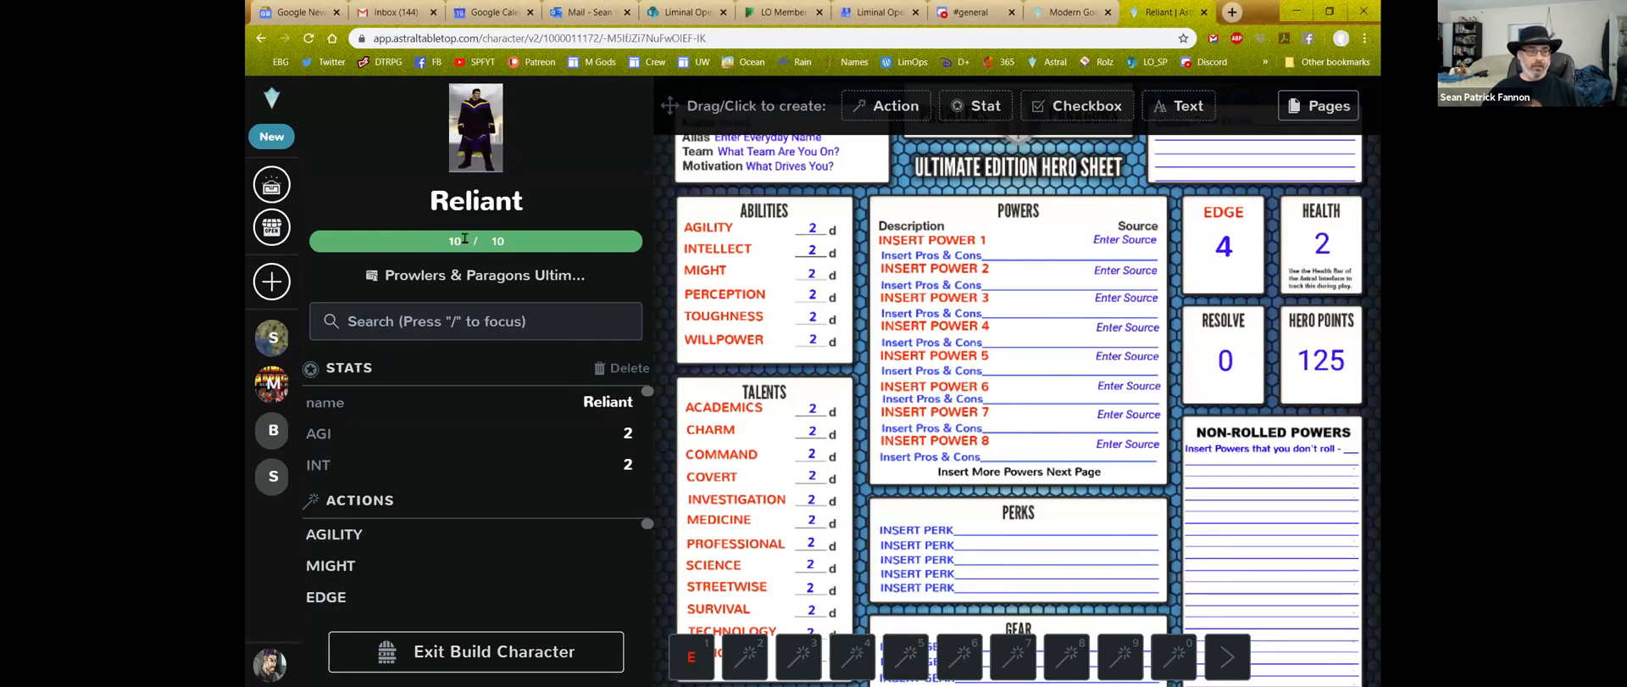
# In Astral, set both the current and maximum values of Reliant's health bar to 12
pyautogui.click(468, 241)
pyautogui.write('12')
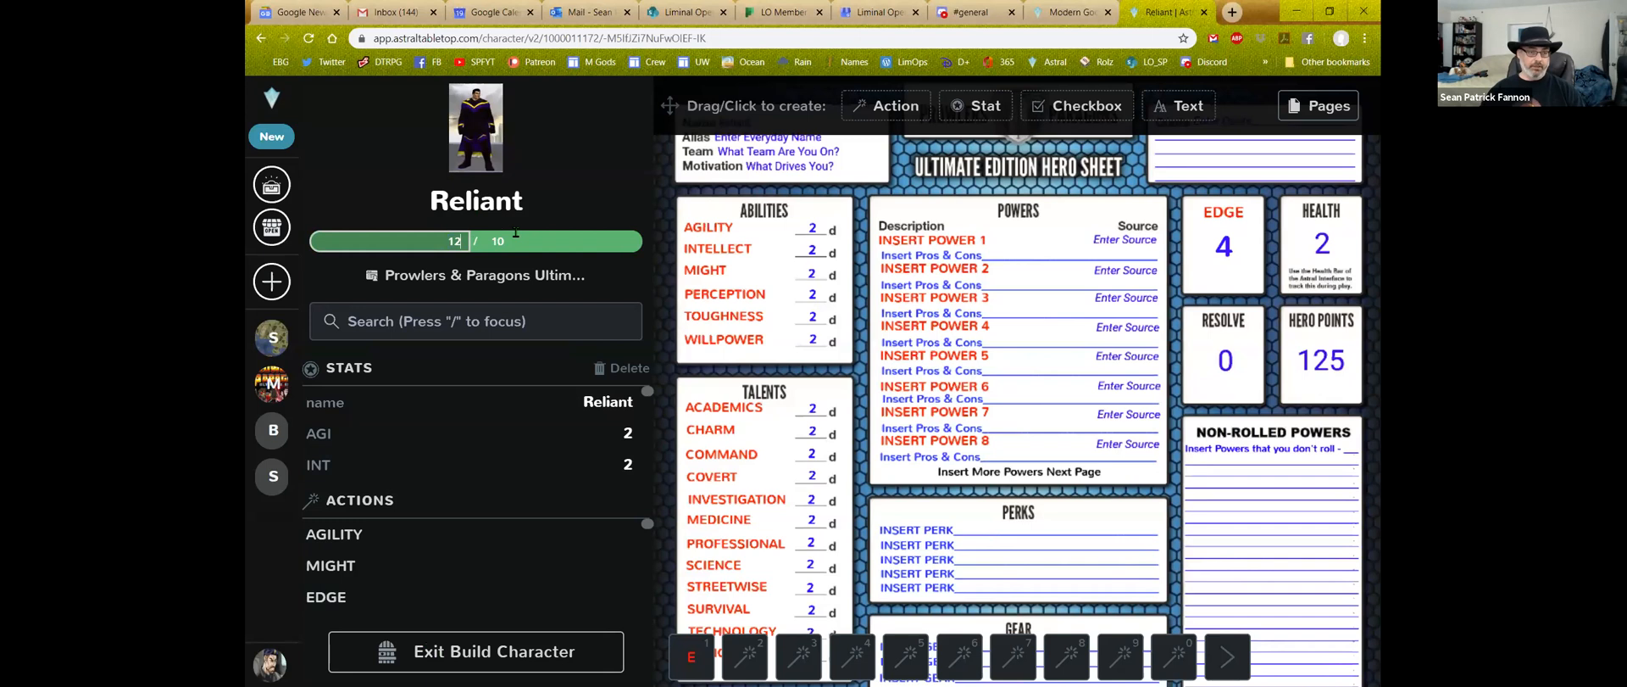
pyautogui.click(533, 241)
pyautogui.write('12')
pyautogui.press('Return')
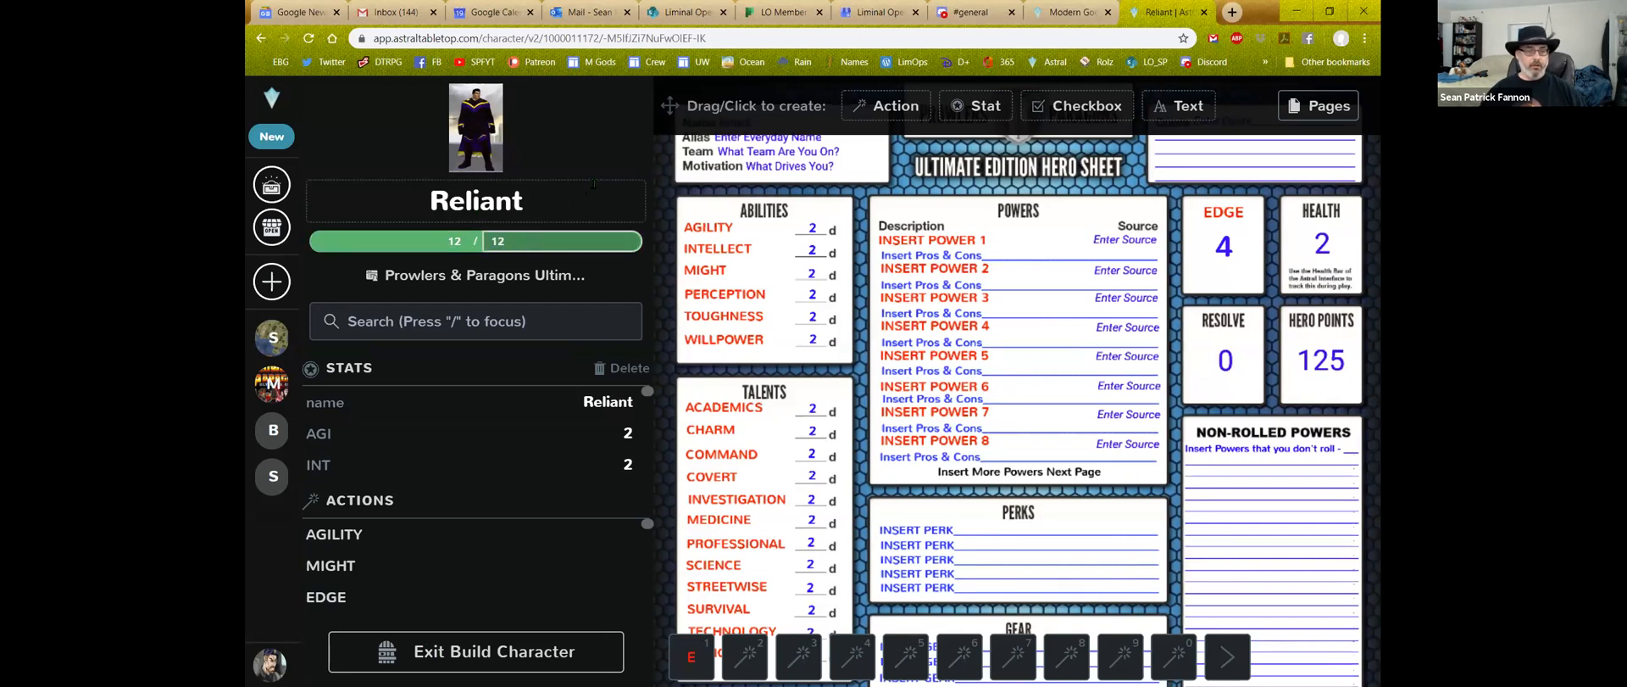
pyautogui.click(664, 263)
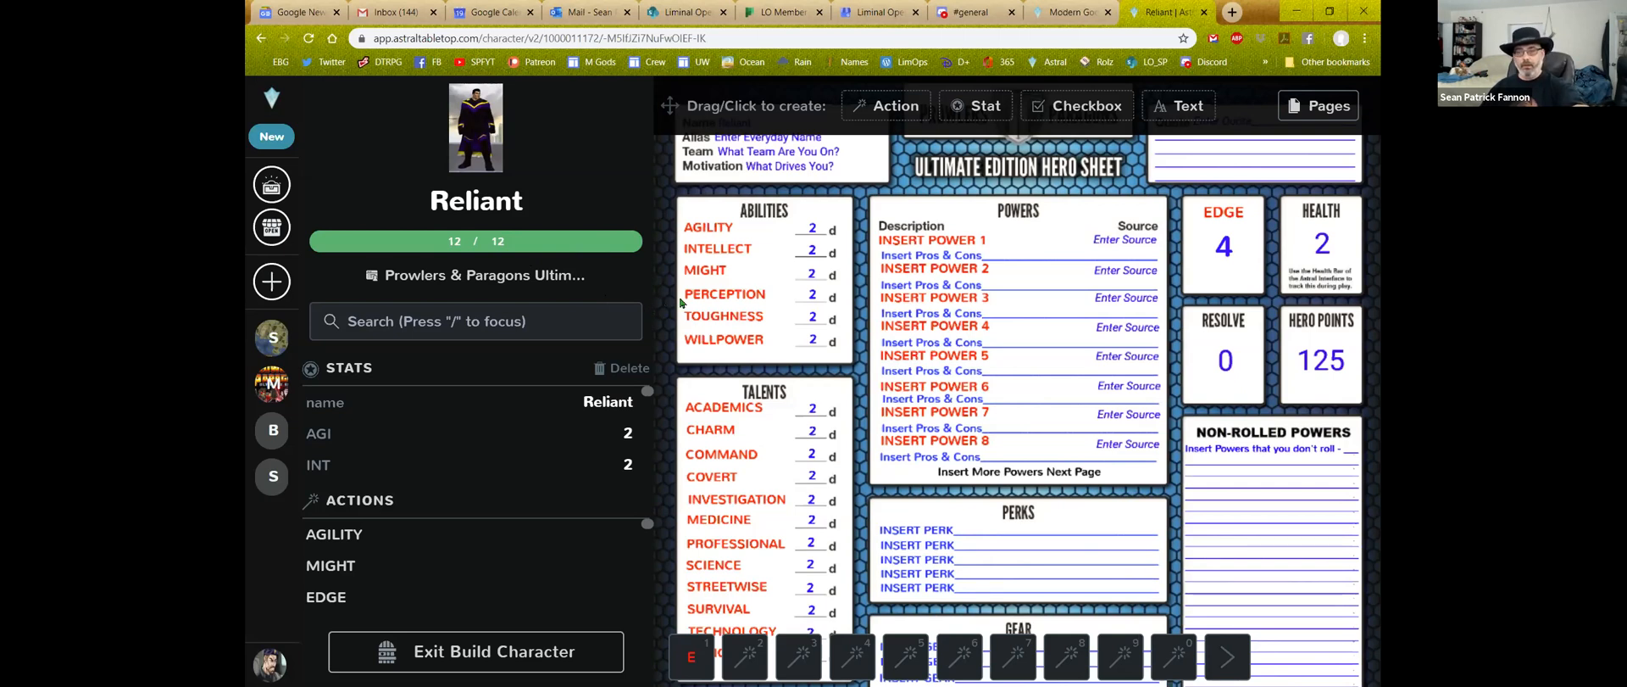
# Set the Health text on the hero sheet to 12
pyautogui.click(1322, 254)
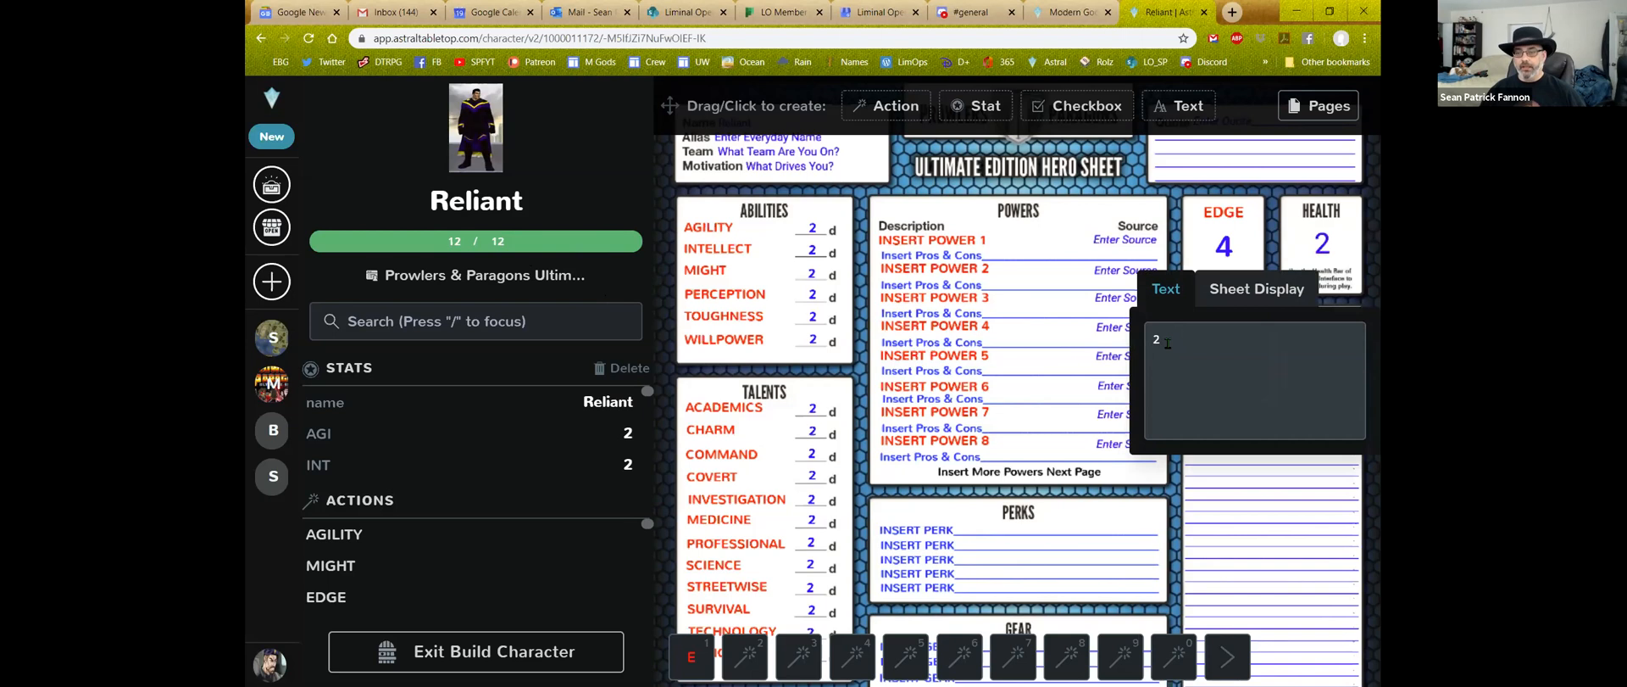
pyautogui.moveTo(1167, 342); pyautogui.dragTo(1150, 338)
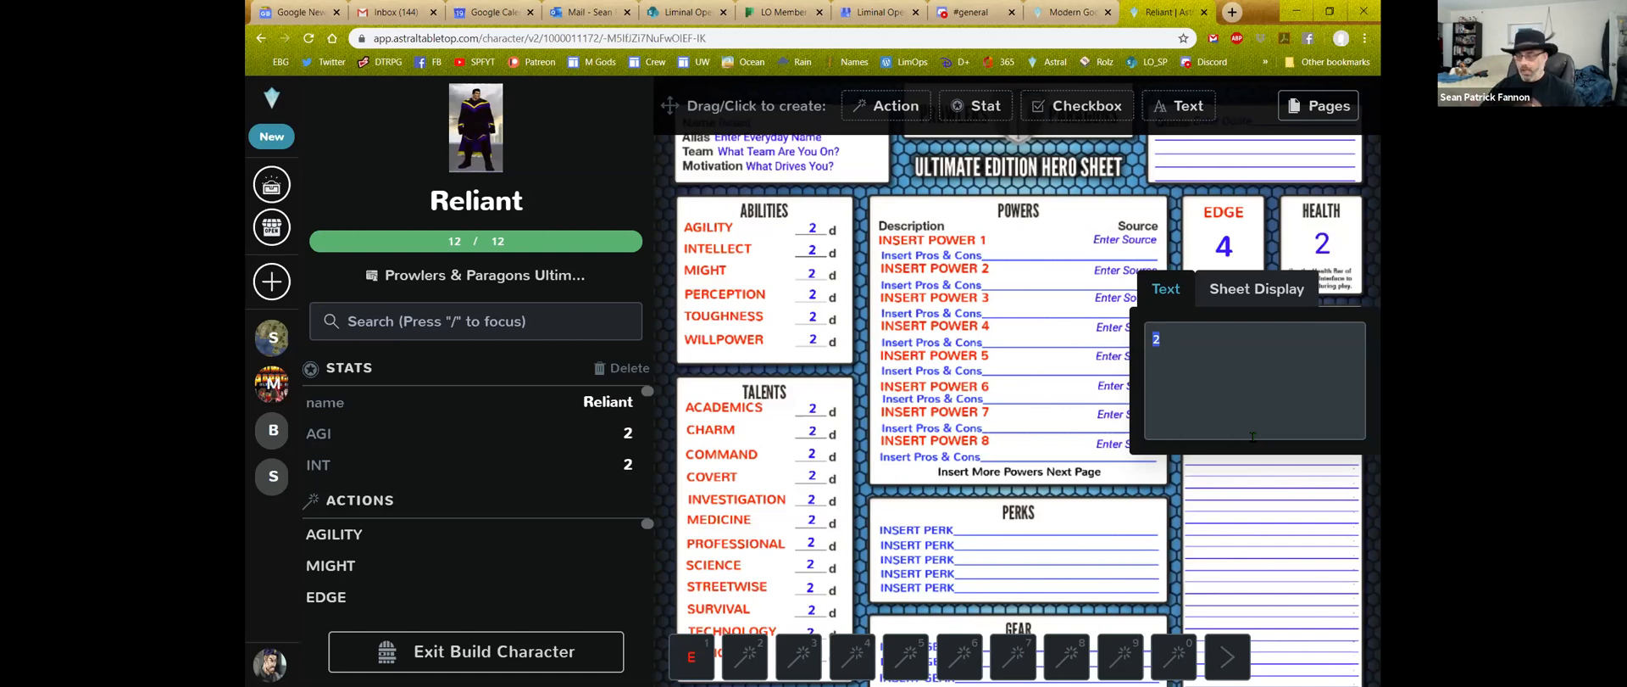
pyautogui.write('12')
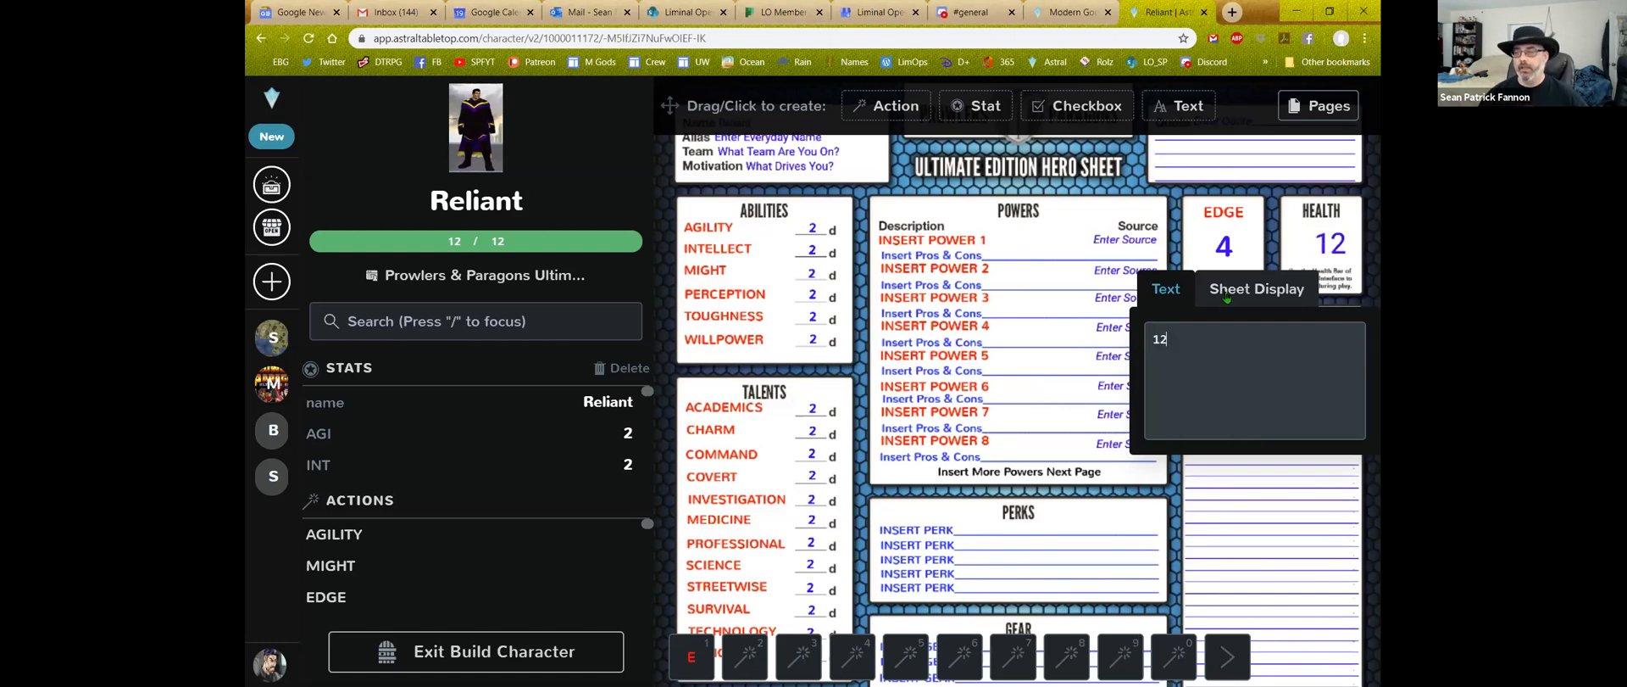
pyautogui.click(1271, 250)
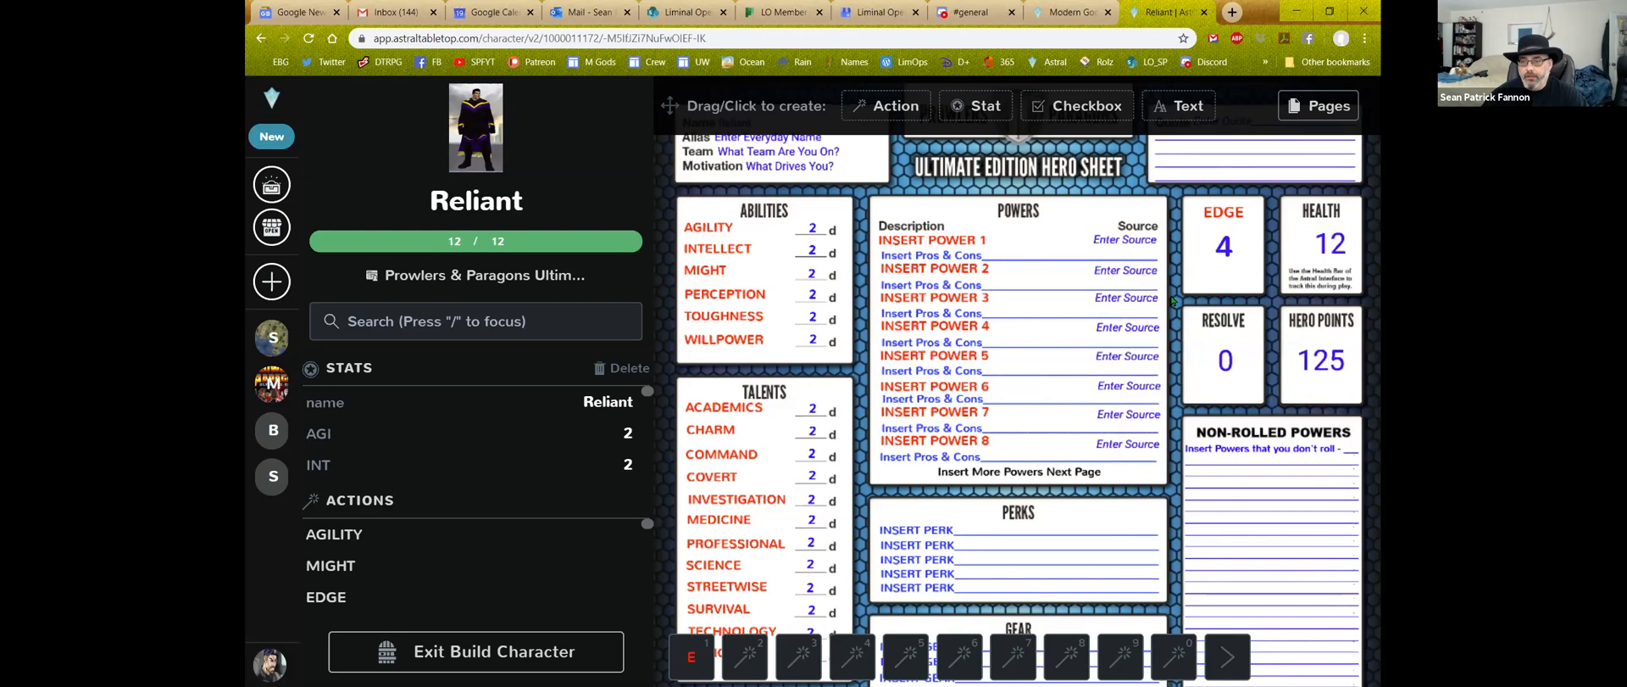
# Set the sheet's Hero Points text to 165 and its Resolve text to 3
pyautogui.click(1323, 364)
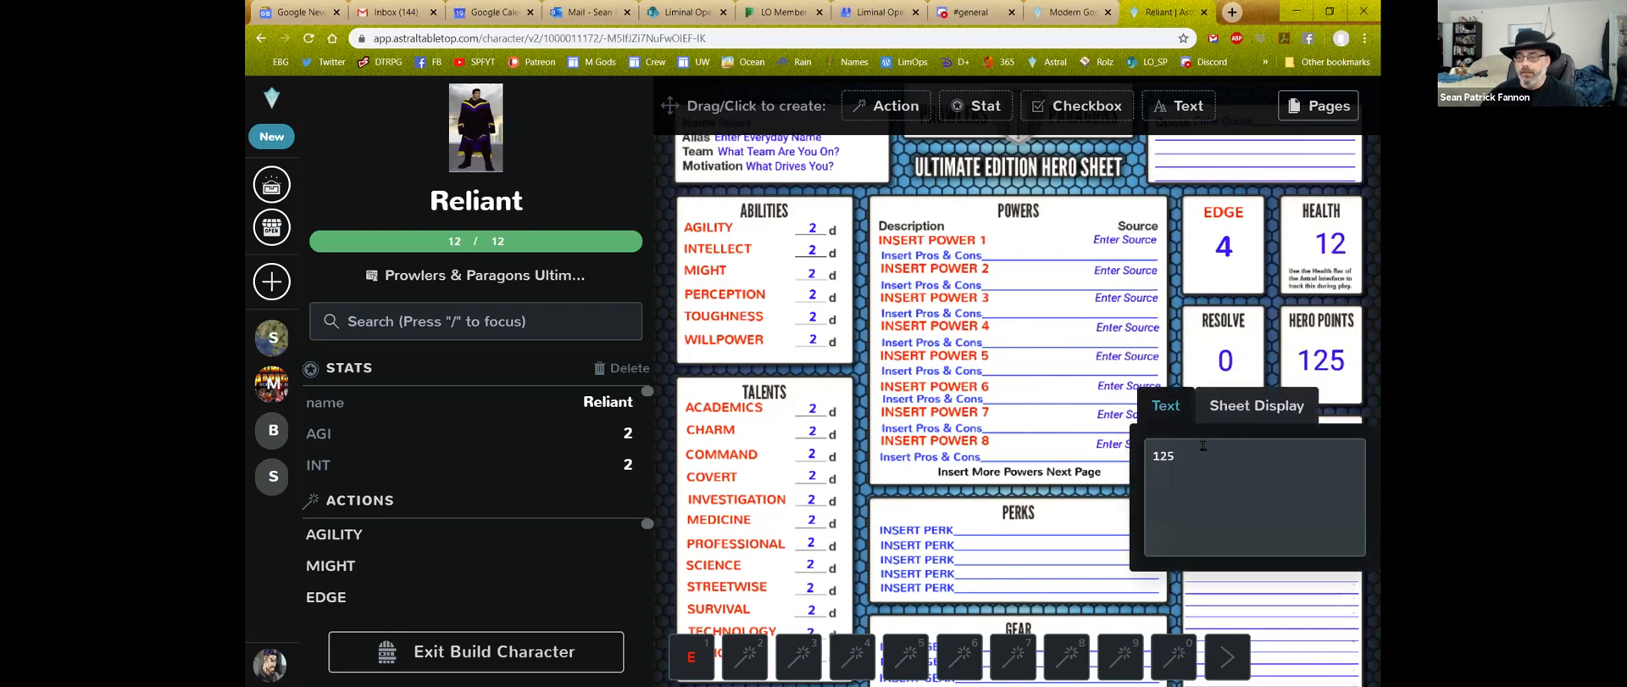
pyautogui.doubleClick(1190, 471)
pyautogui.write('165')
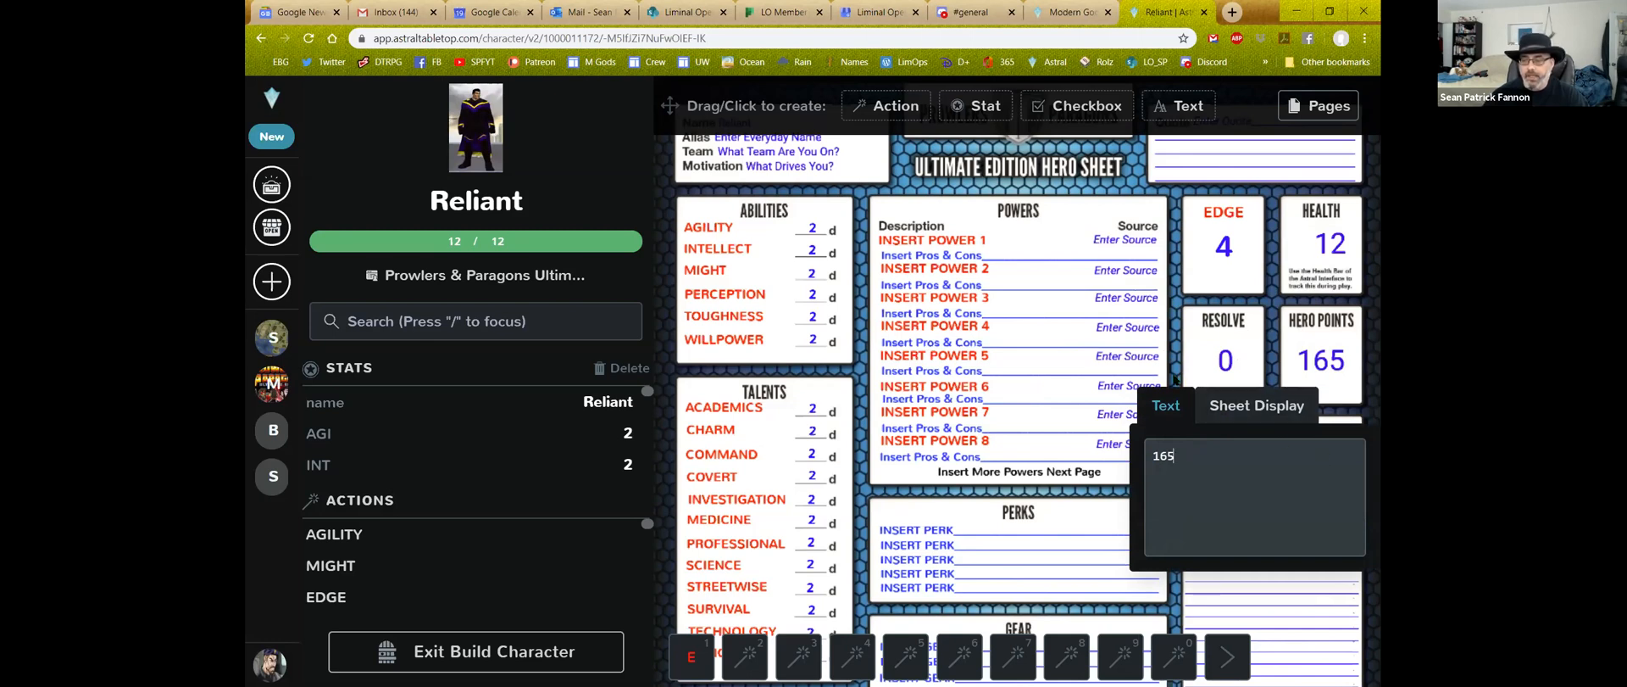
pyautogui.click(1173, 350)
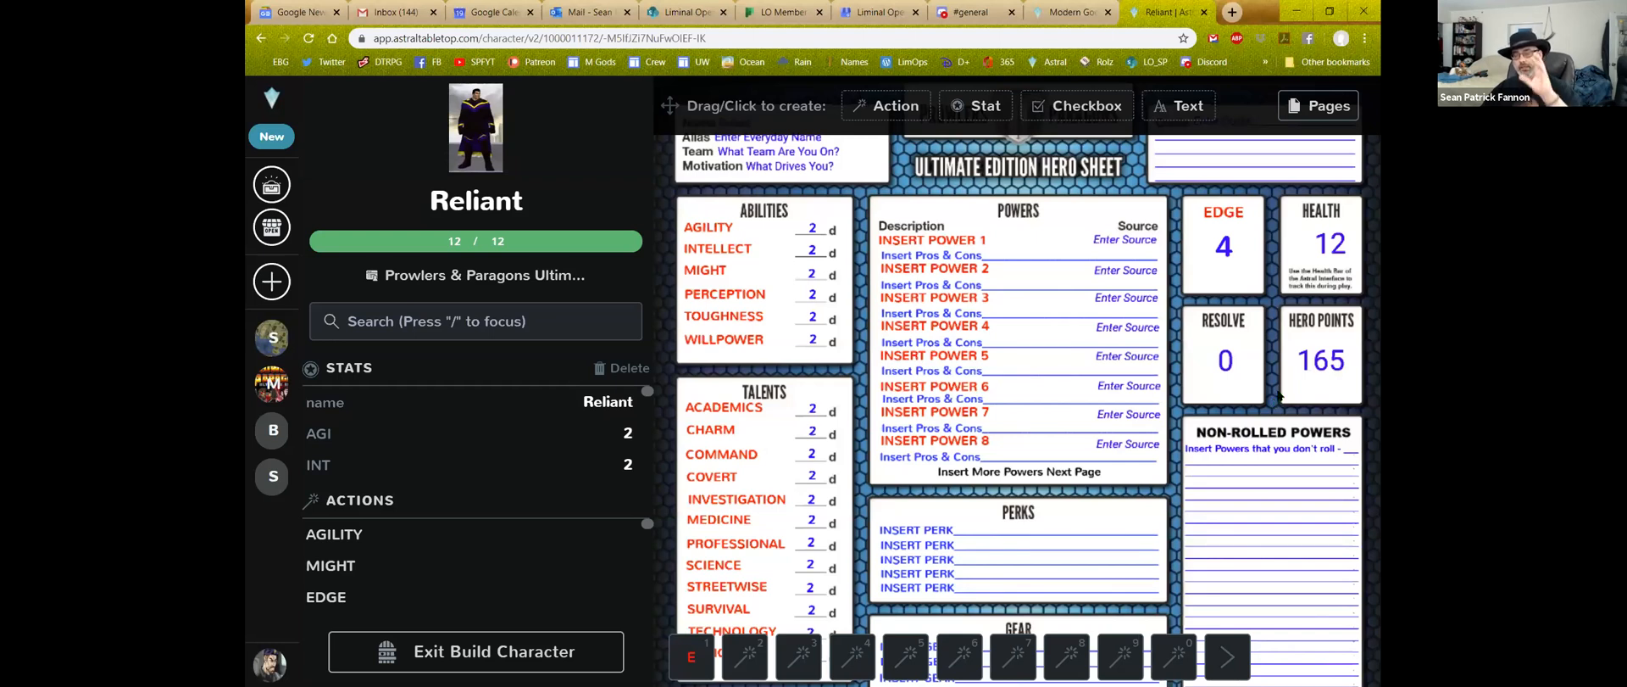
pyautogui.click(1226, 362)
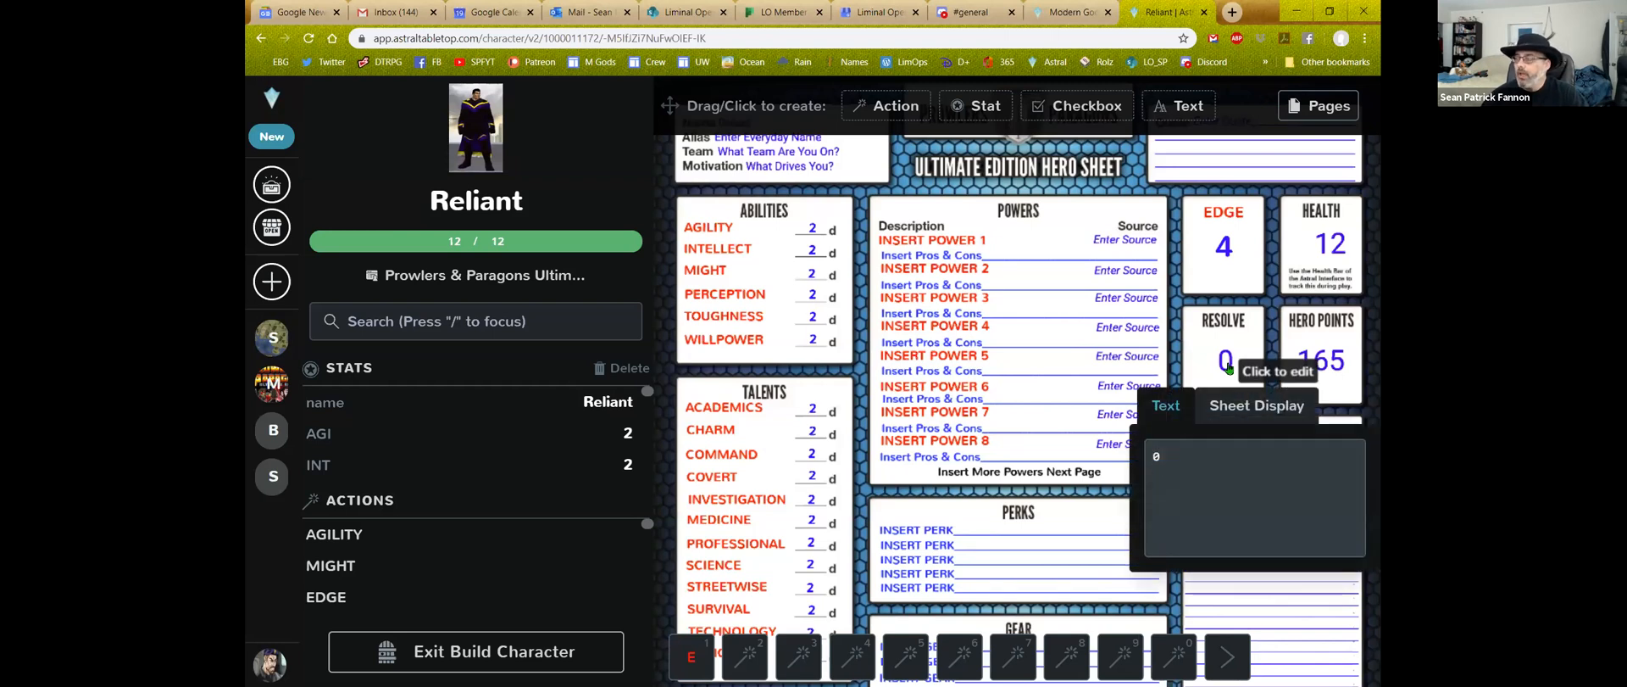
pyautogui.doubleClick(1165, 457)
pyautogui.write('3')
pyautogui.click(1172, 363)
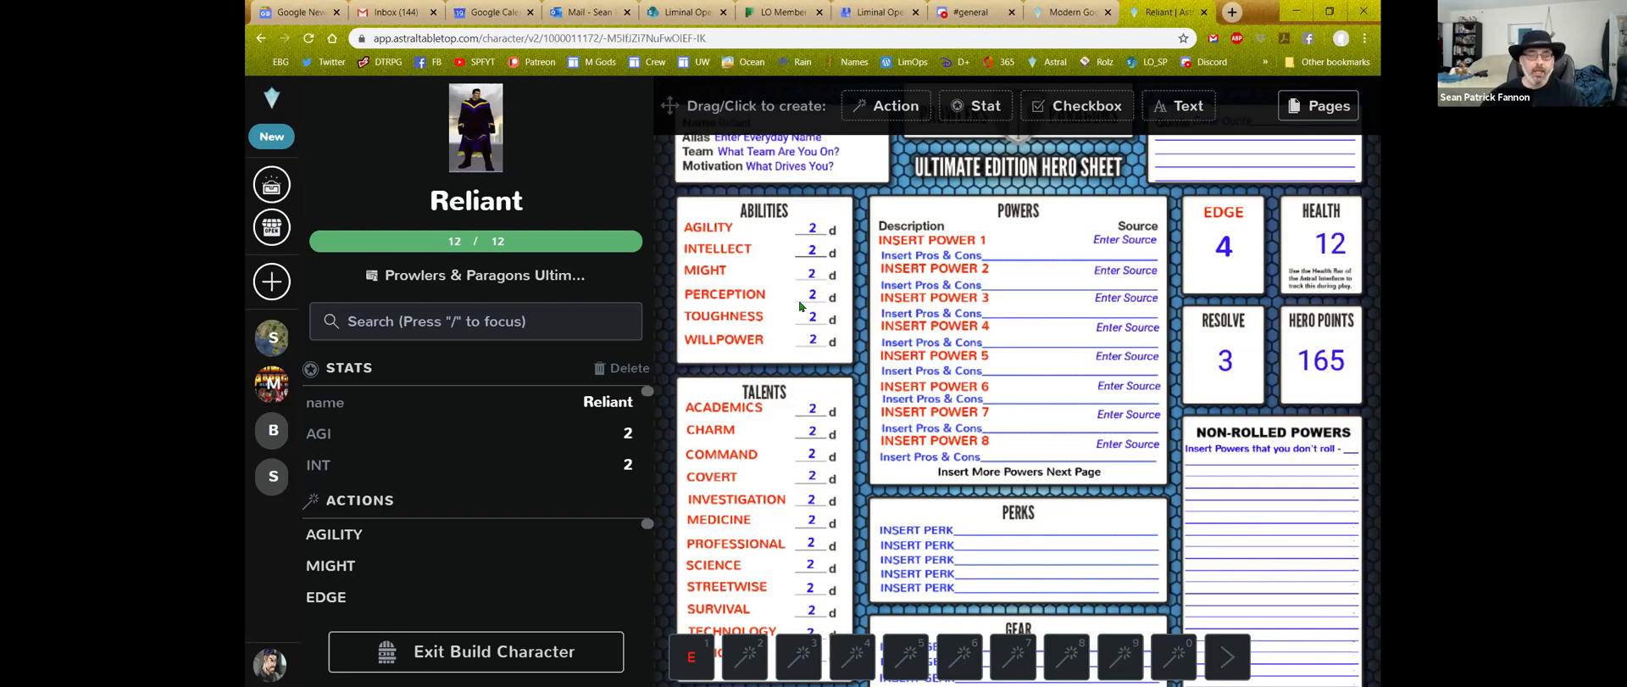
# Set the character's AGI stat to 13 and the INT stat to 6
pyautogui.scroll(-5, 512, 415)
pyautogui.scroll(-10, 521, 428)
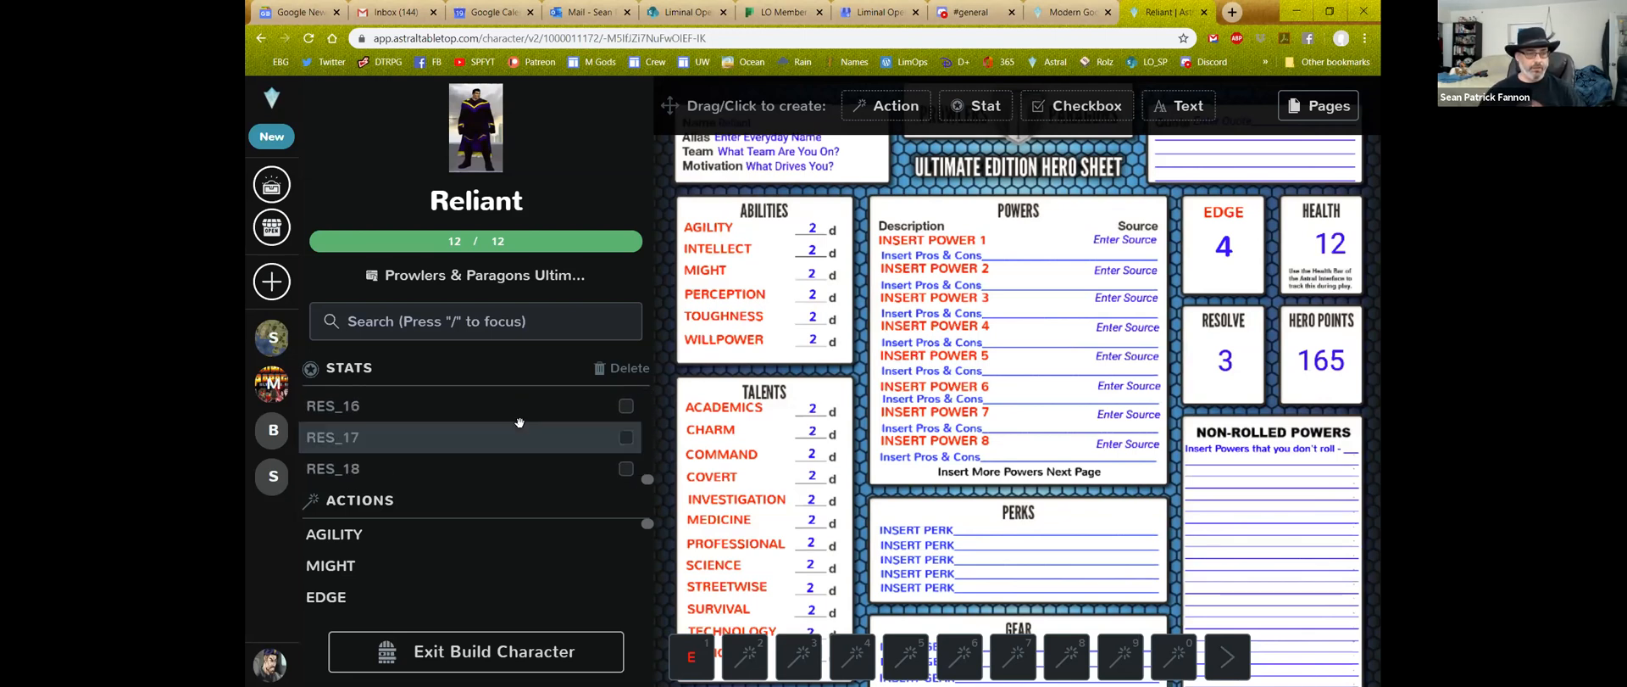
pyautogui.scroll(15, 522, 423)
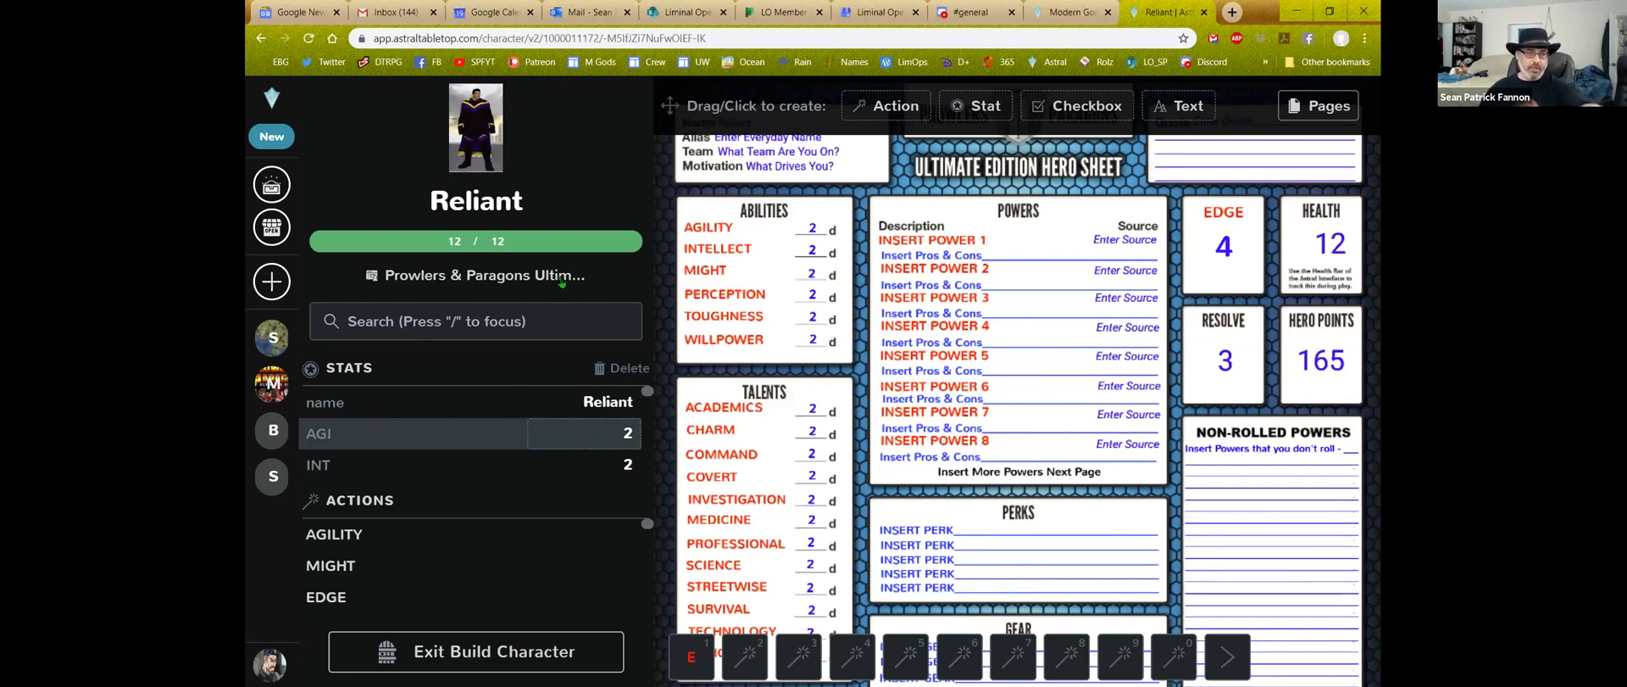
pyautogui.click(625, 435)
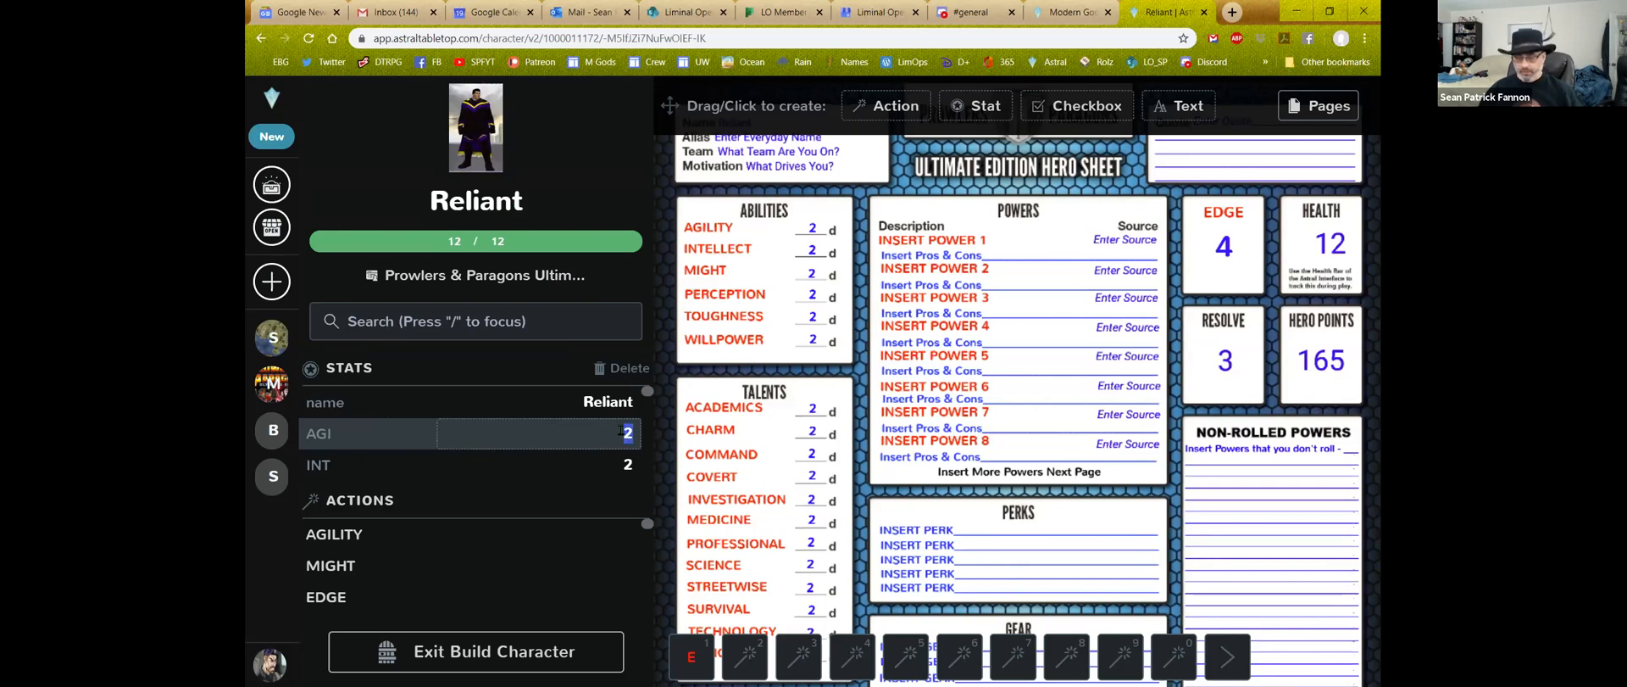
pyautogui.write('13')
pyautogui.click(628, 466)
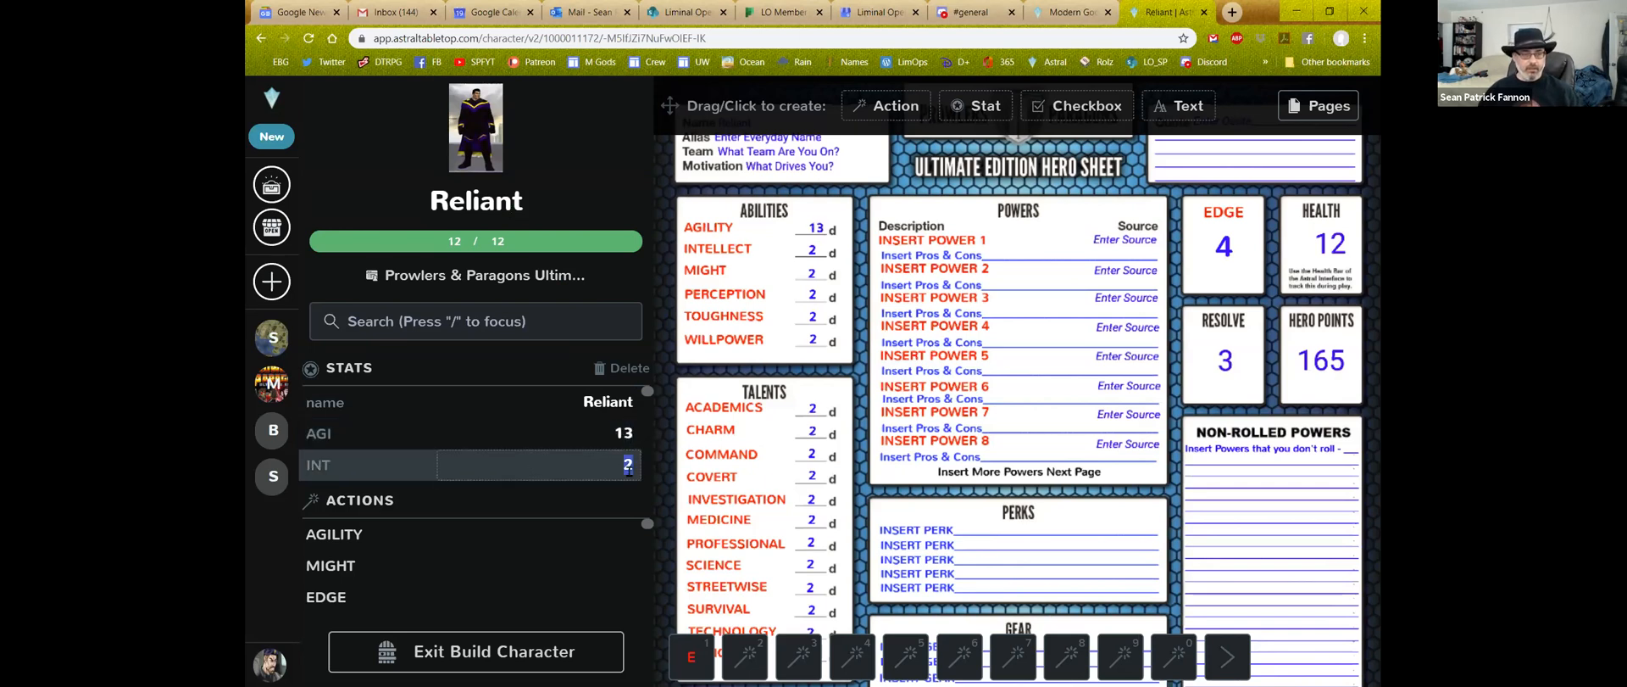
pyautogui.write('5')
# Set the character's MIG stat to 15 and the EDG stat to 18
pyautogui.scroll(-1, 624, 467)
pyautogui.click(629, 398)
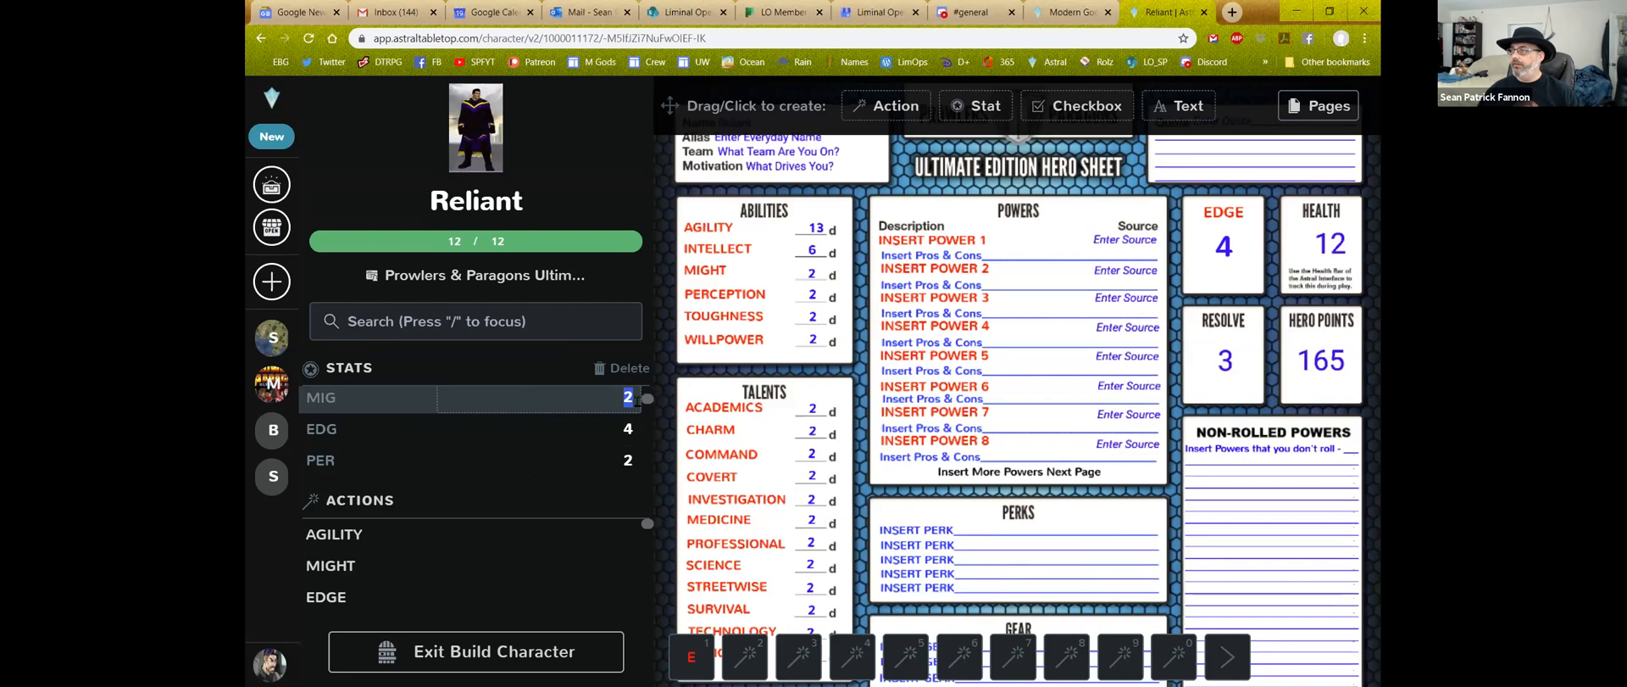
pyautogui.write('15')
pyautogui.click(615, 430)
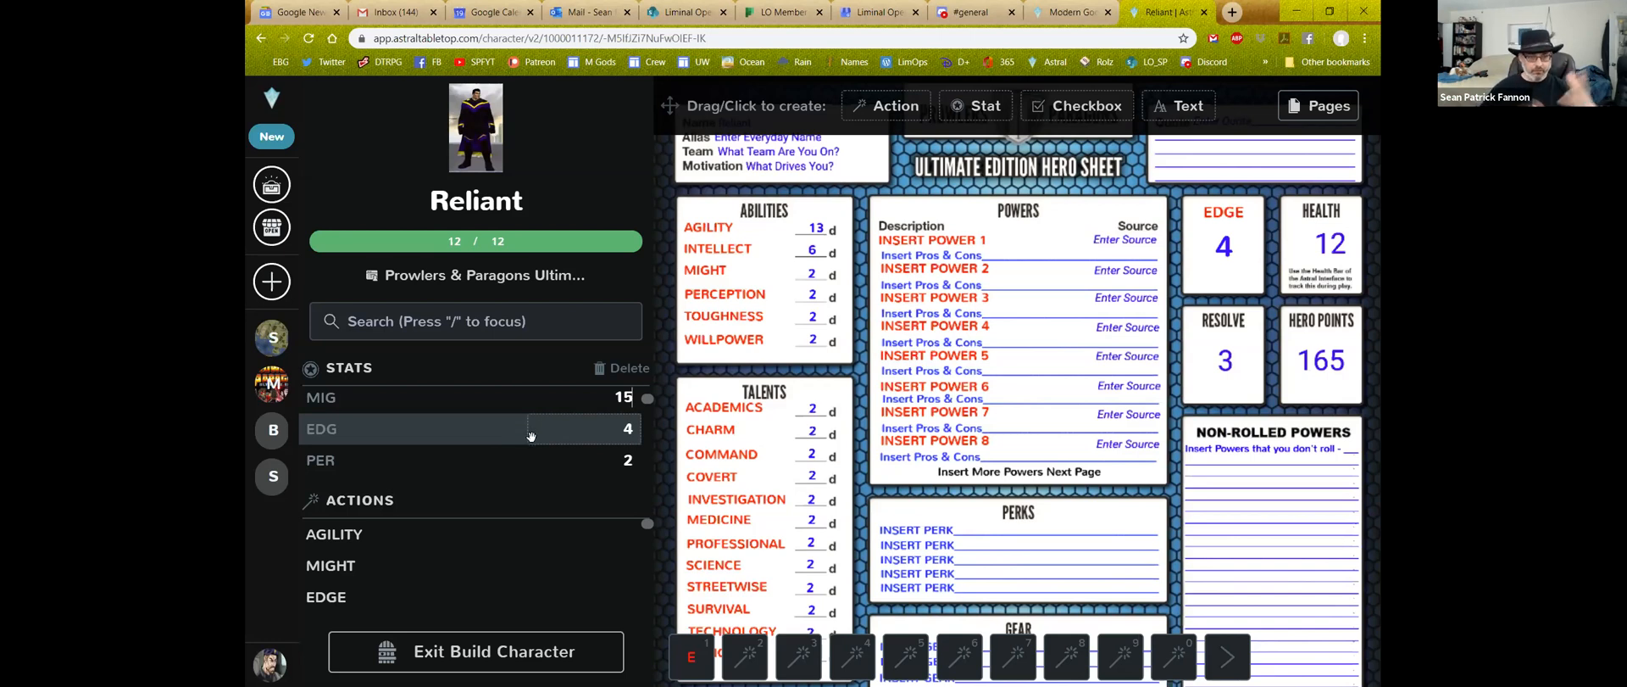
pyautogui.click(618, 428)
pyautogui.write('18')
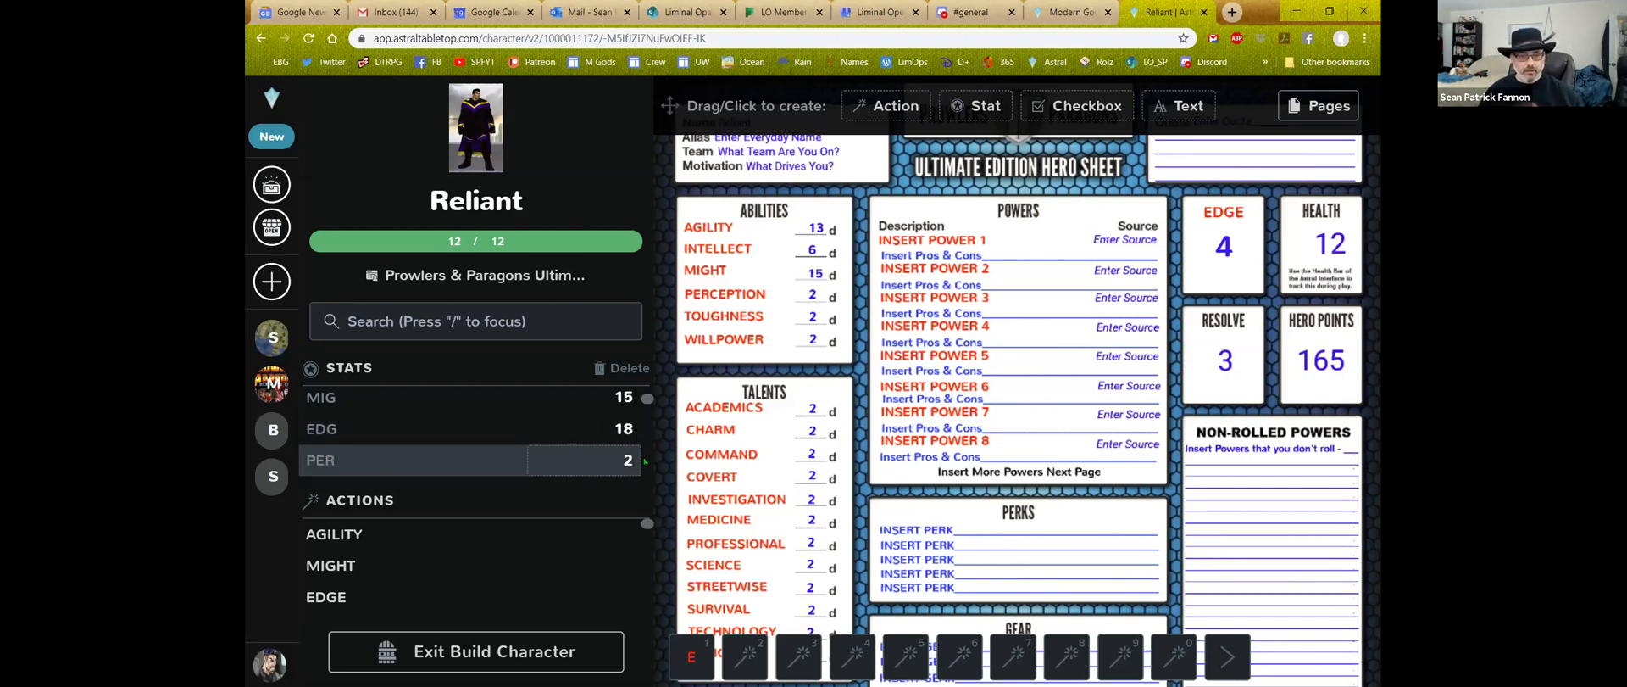
pyautogui.press('Return')
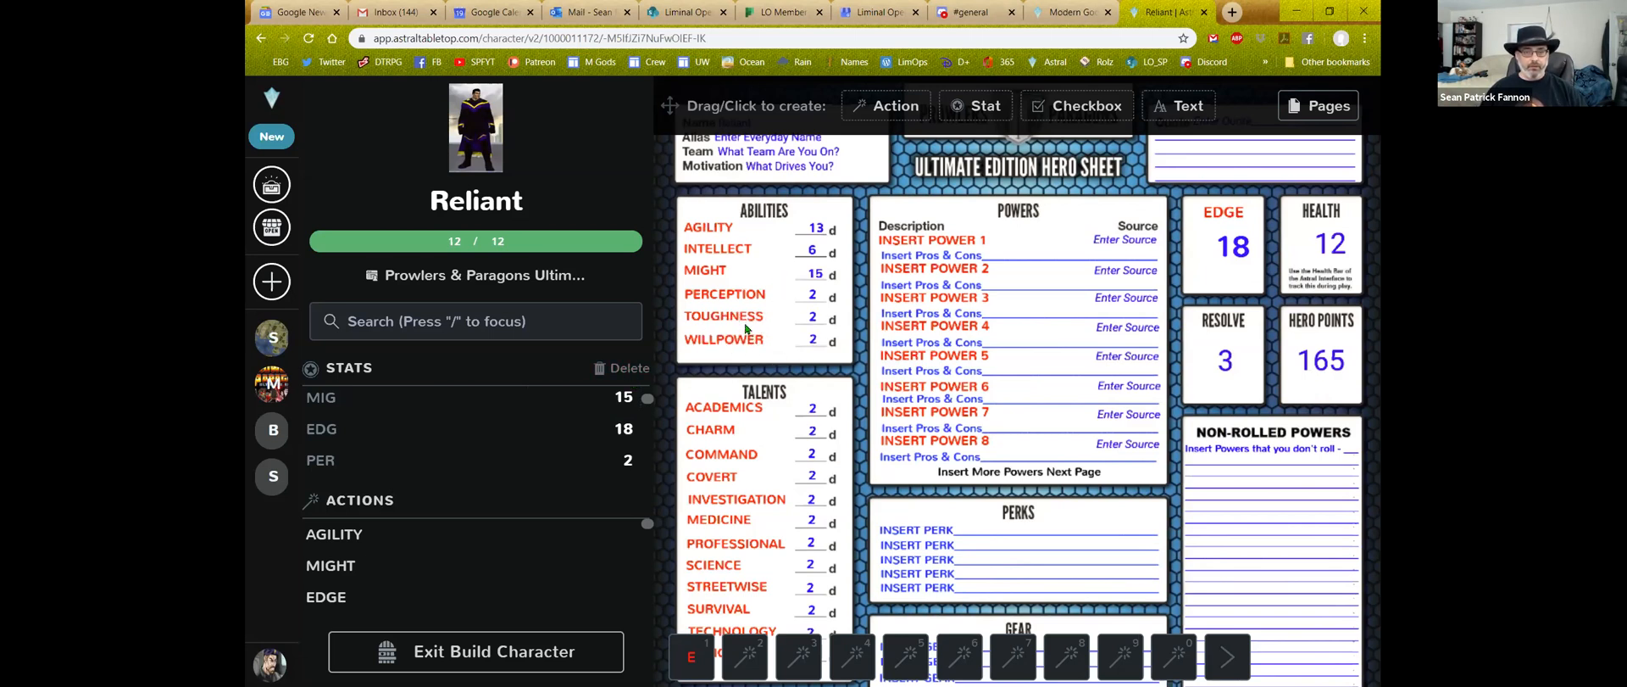
# Set the talent stats ACA to 3 and CHA to 4
pyautogui.scroll(-3, 591, 440)
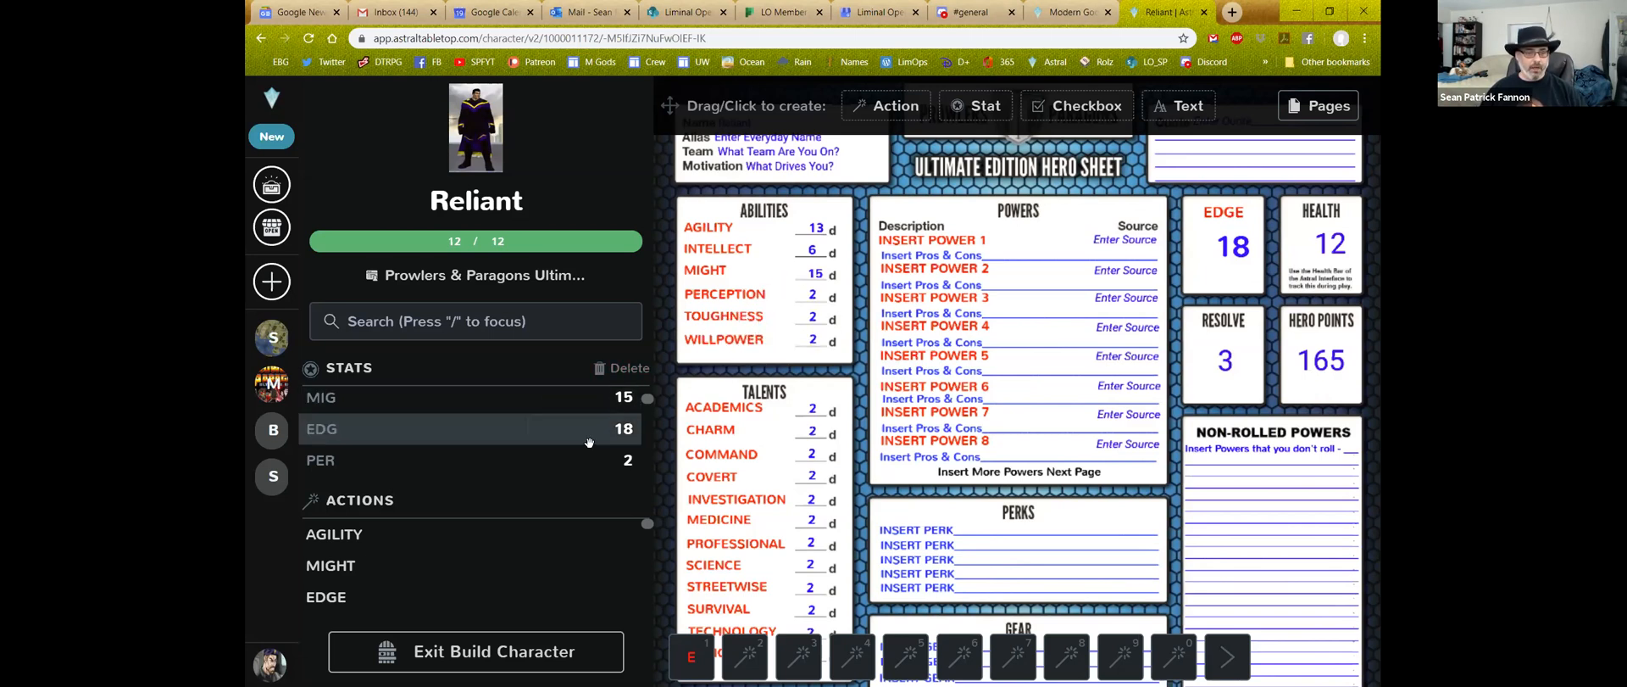
pyautogui.scroll(3, 591, 448)
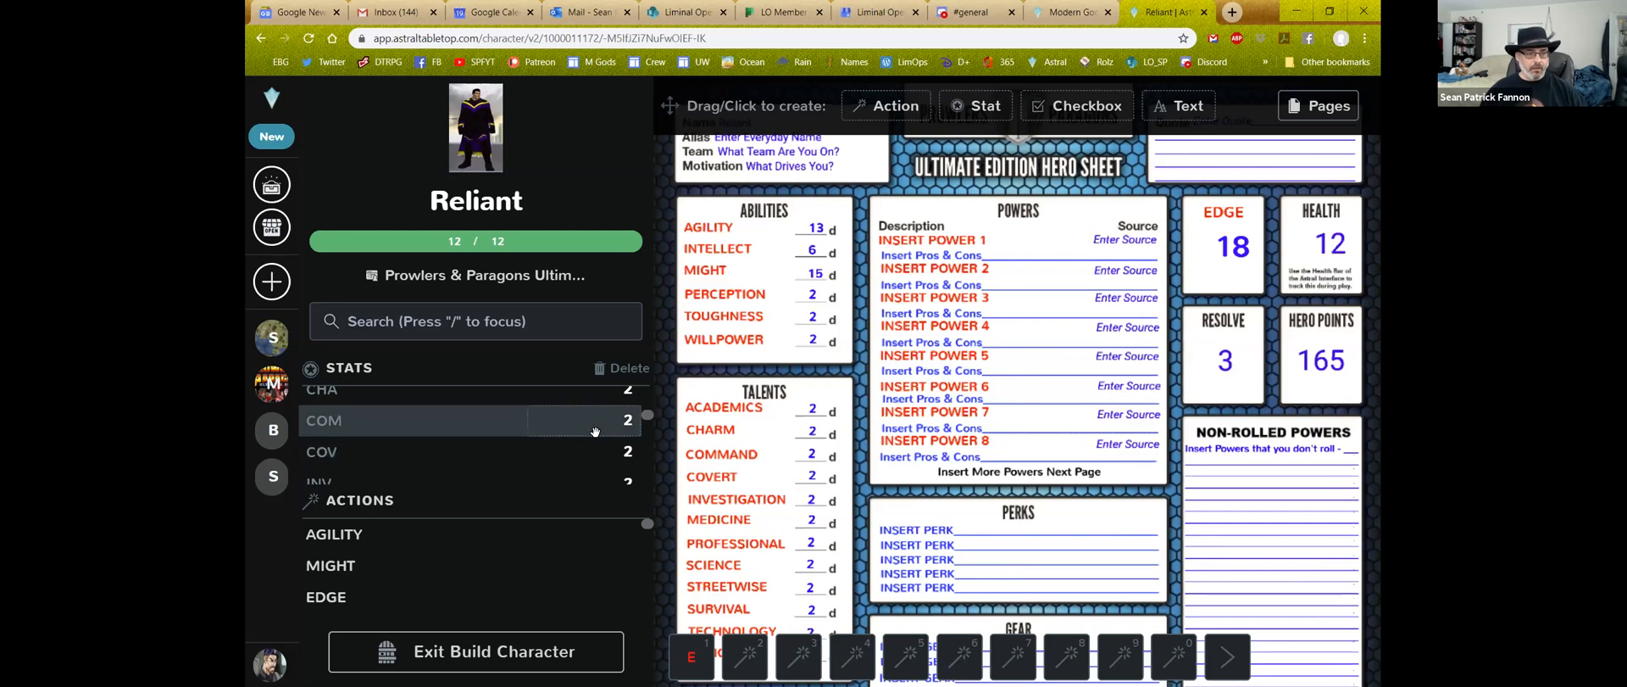
pyautogui.click(609, 458)
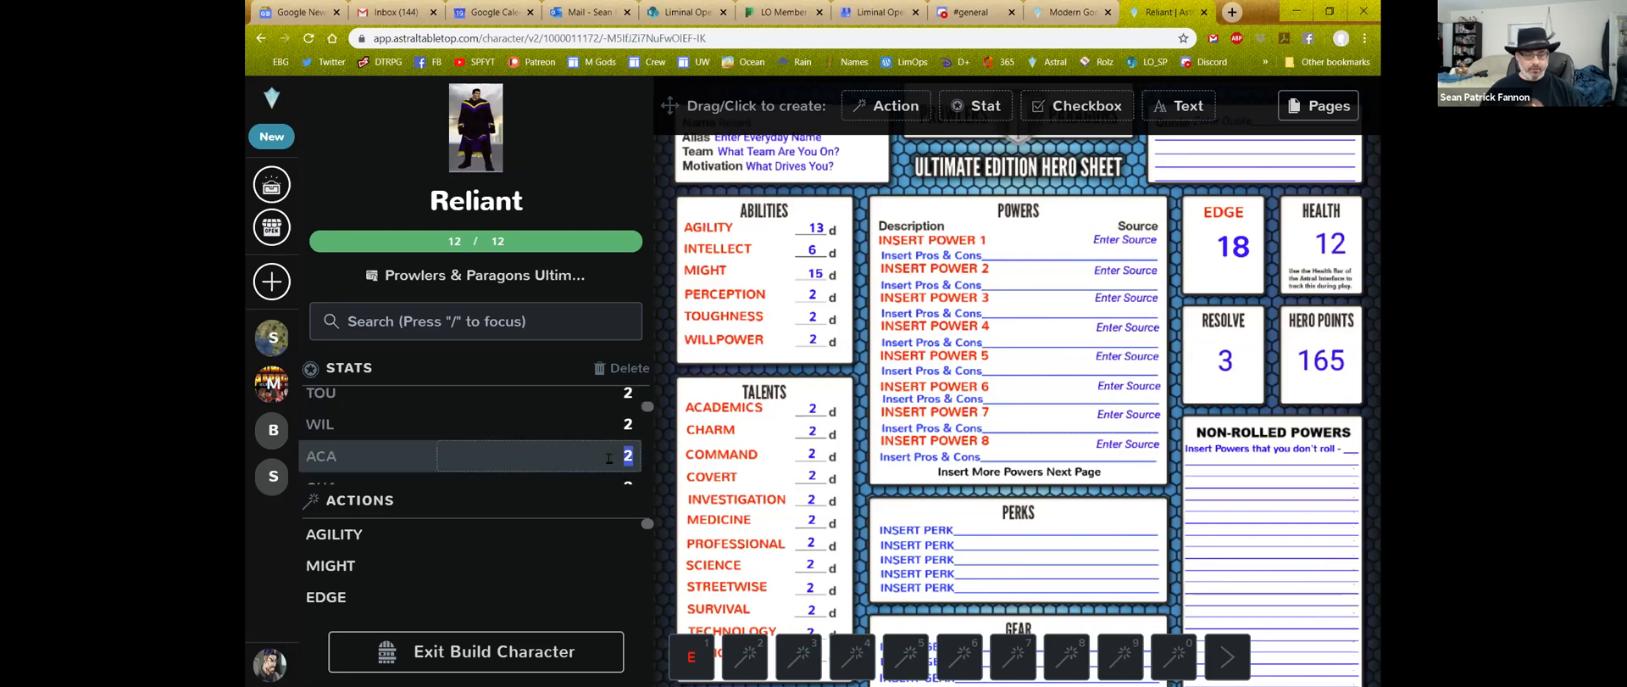
pyautogui.write('3')
pyautogui.scroll(-3, 614, 466)
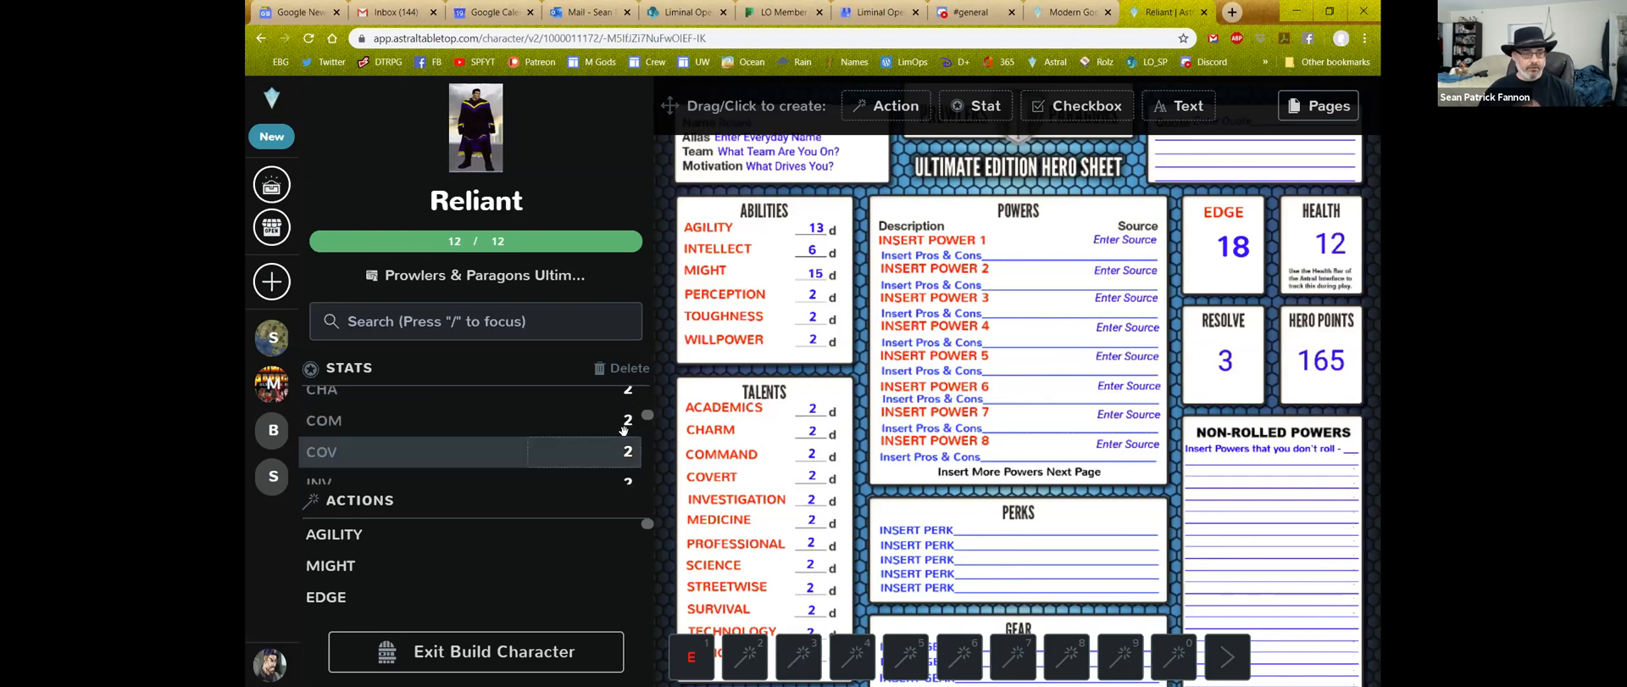
pyautogui.click(628, 393)
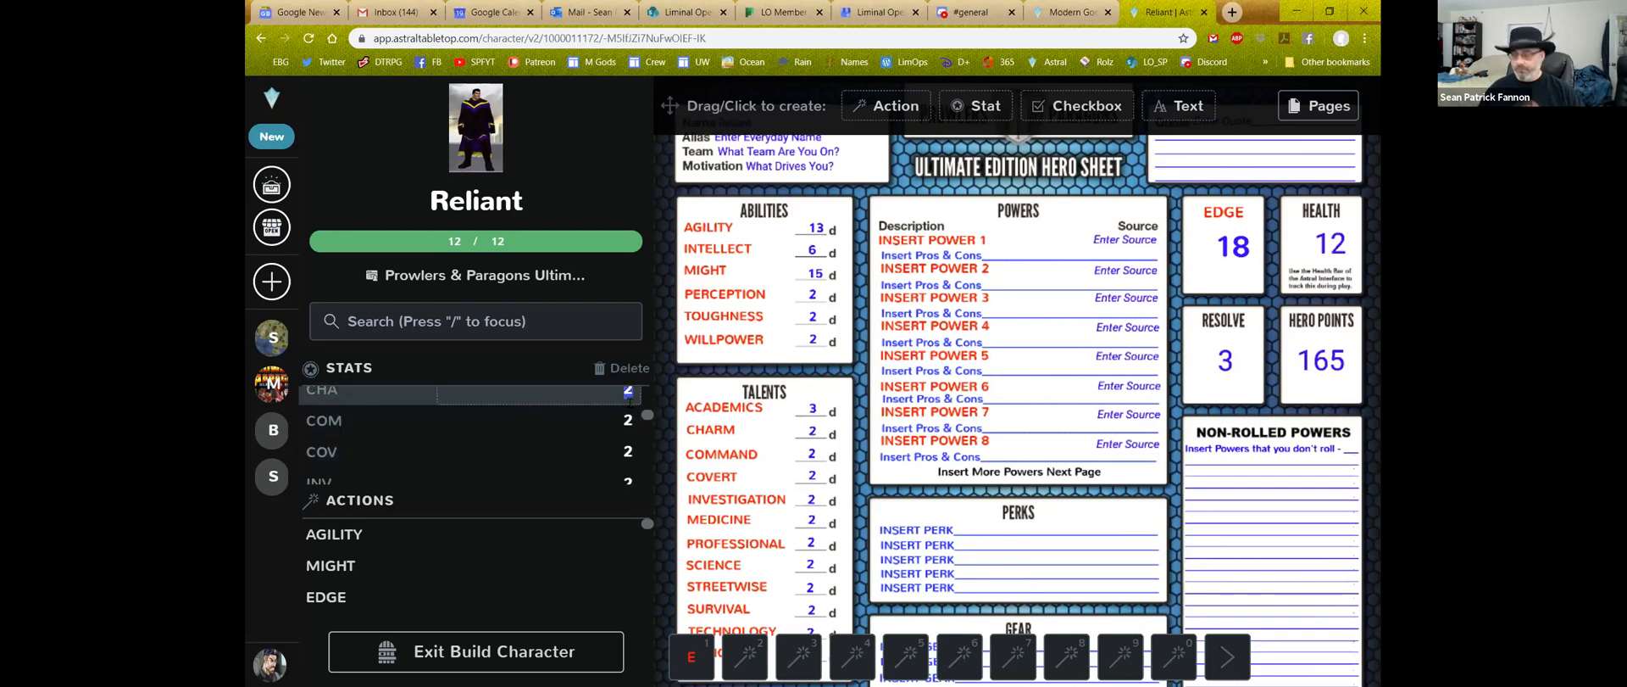
pyautogui.write('4')
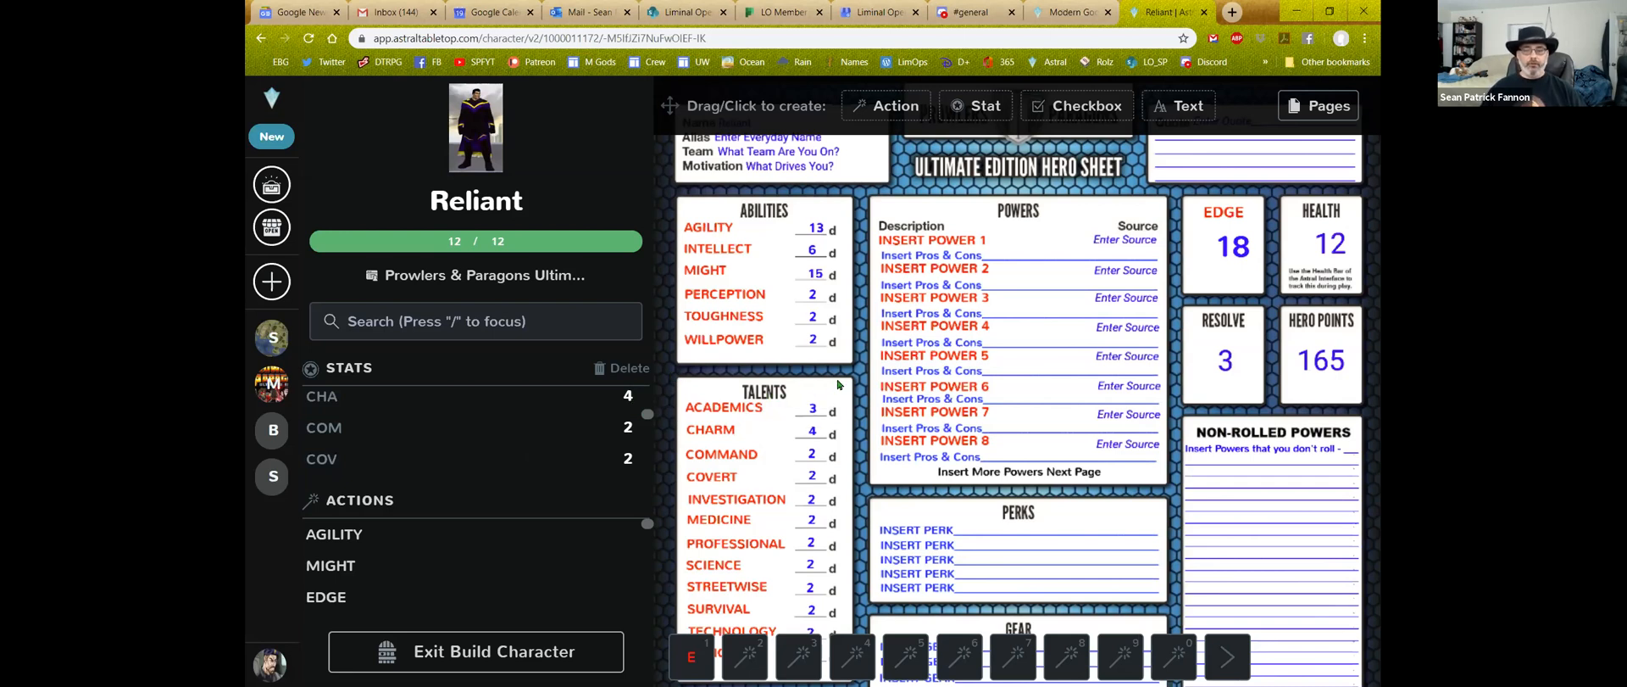
# Look over the sheet's Talents section, leave character building to see the normal character view, and return to building
pyautogui.scroll(-2, 856, 371)
pyautogui.scroll(2, 796, 314)
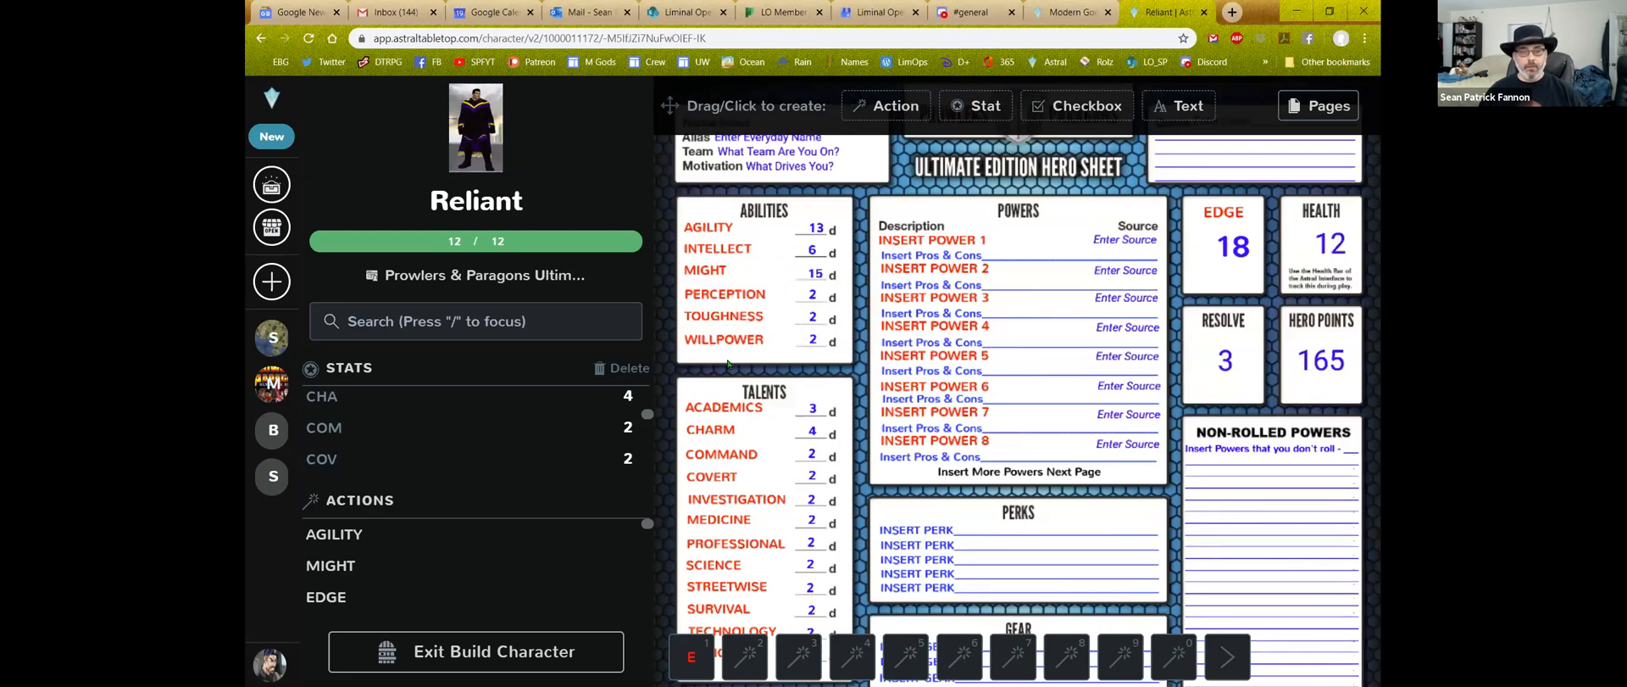
pyautogui.scroll(-2, 734, 463)
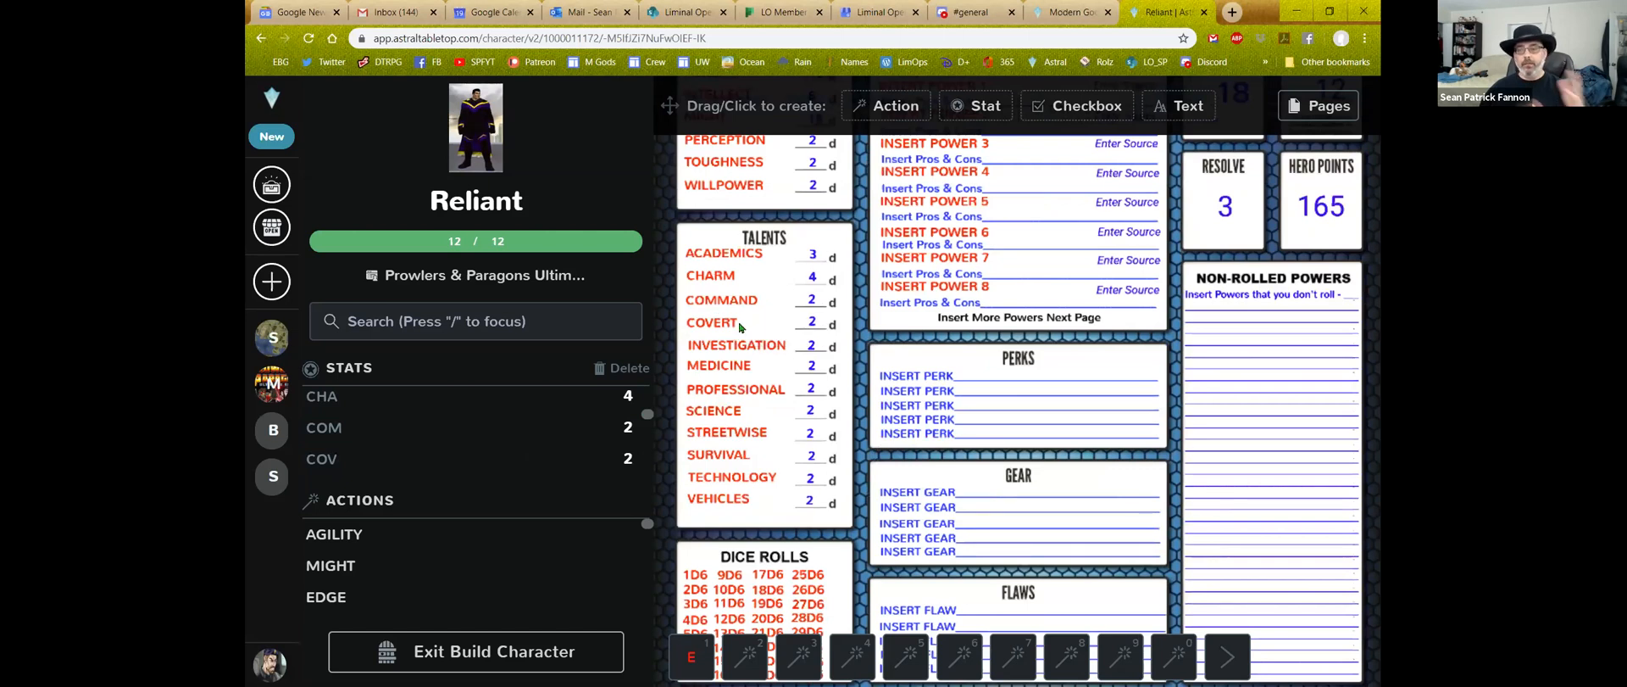
pyautogui.click(511, 652)
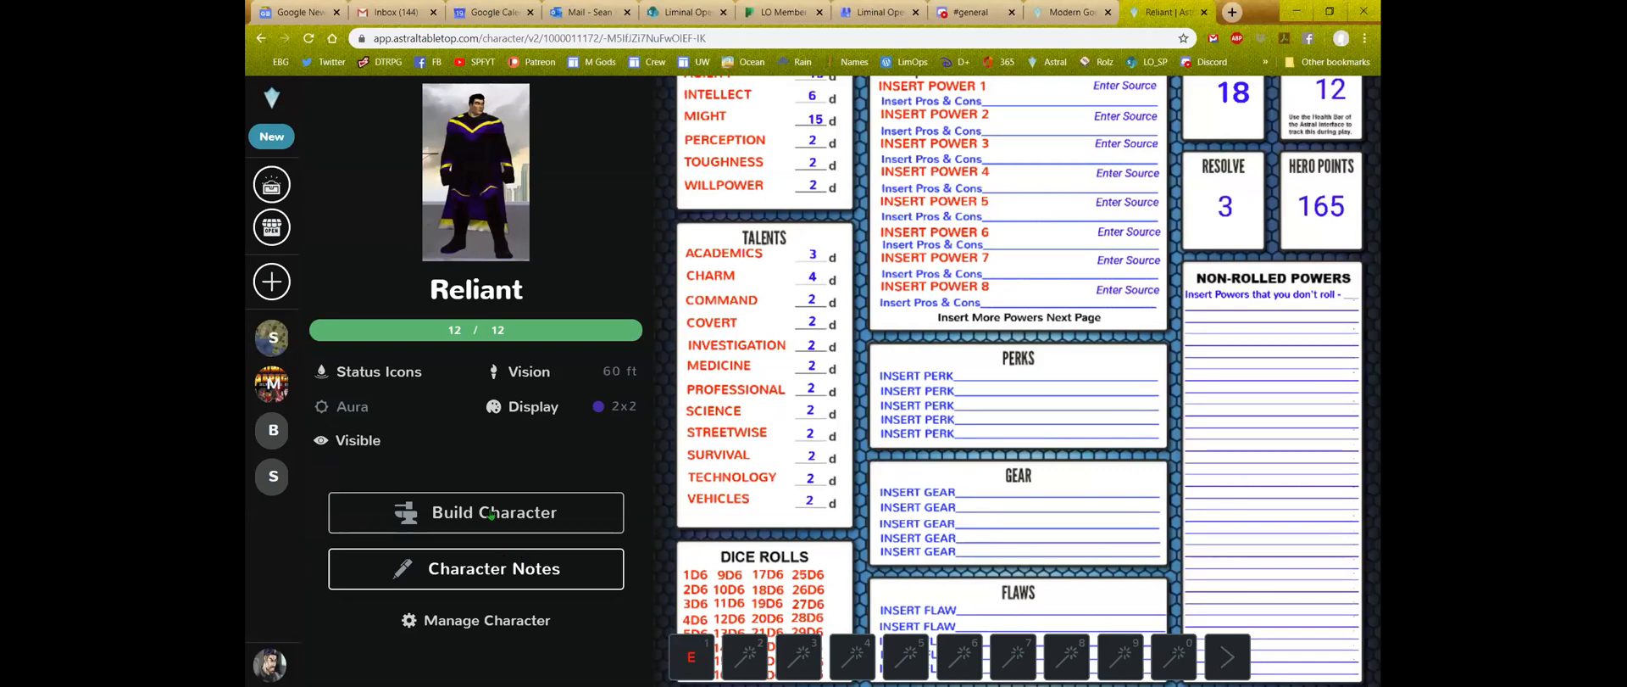
pyautogui.click(491, 513)
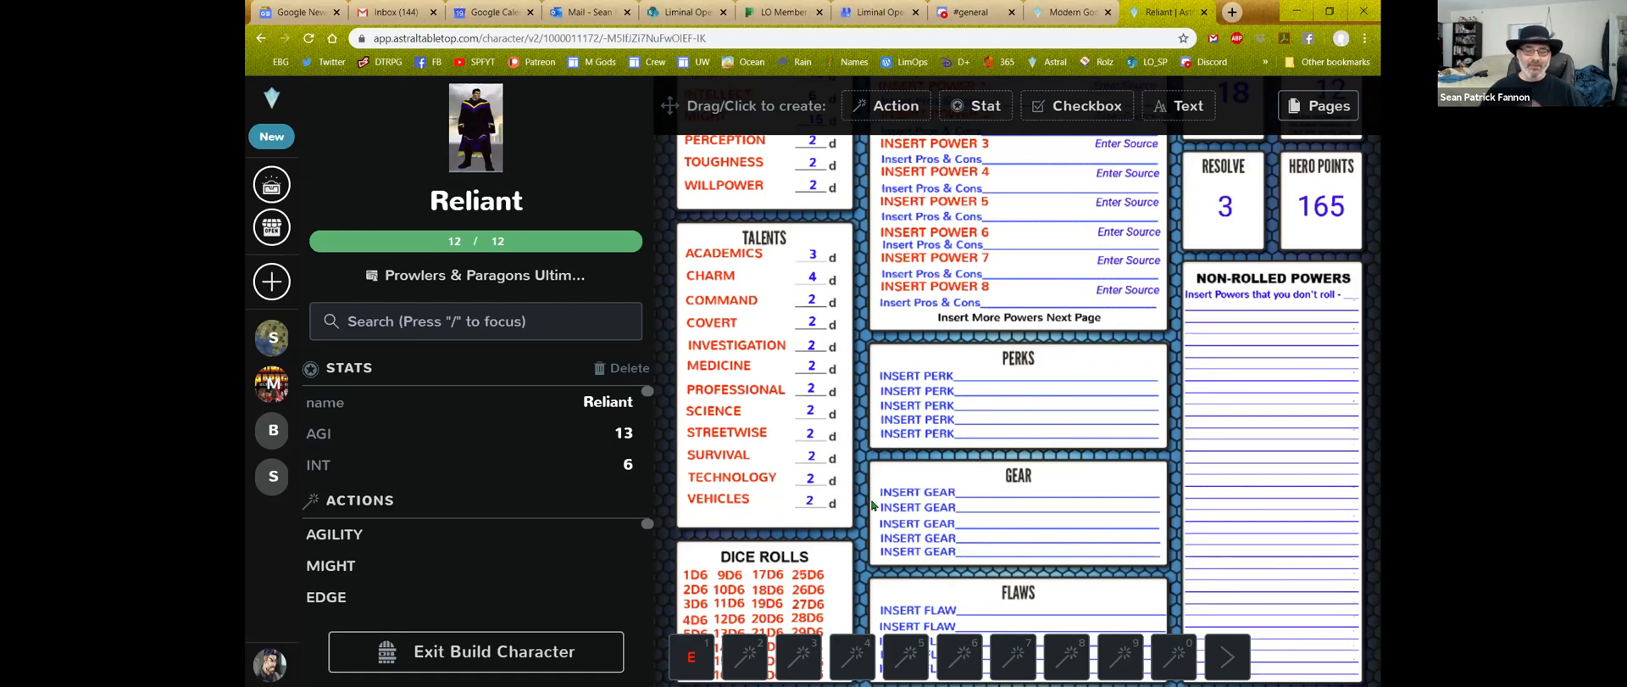
# Look over the powers, perks, gear, flaws and dice roll sections of the hero sheet
pyautogui.scroll(-2, 786, 362)
pyautogui.scroll(4, 786, 359)
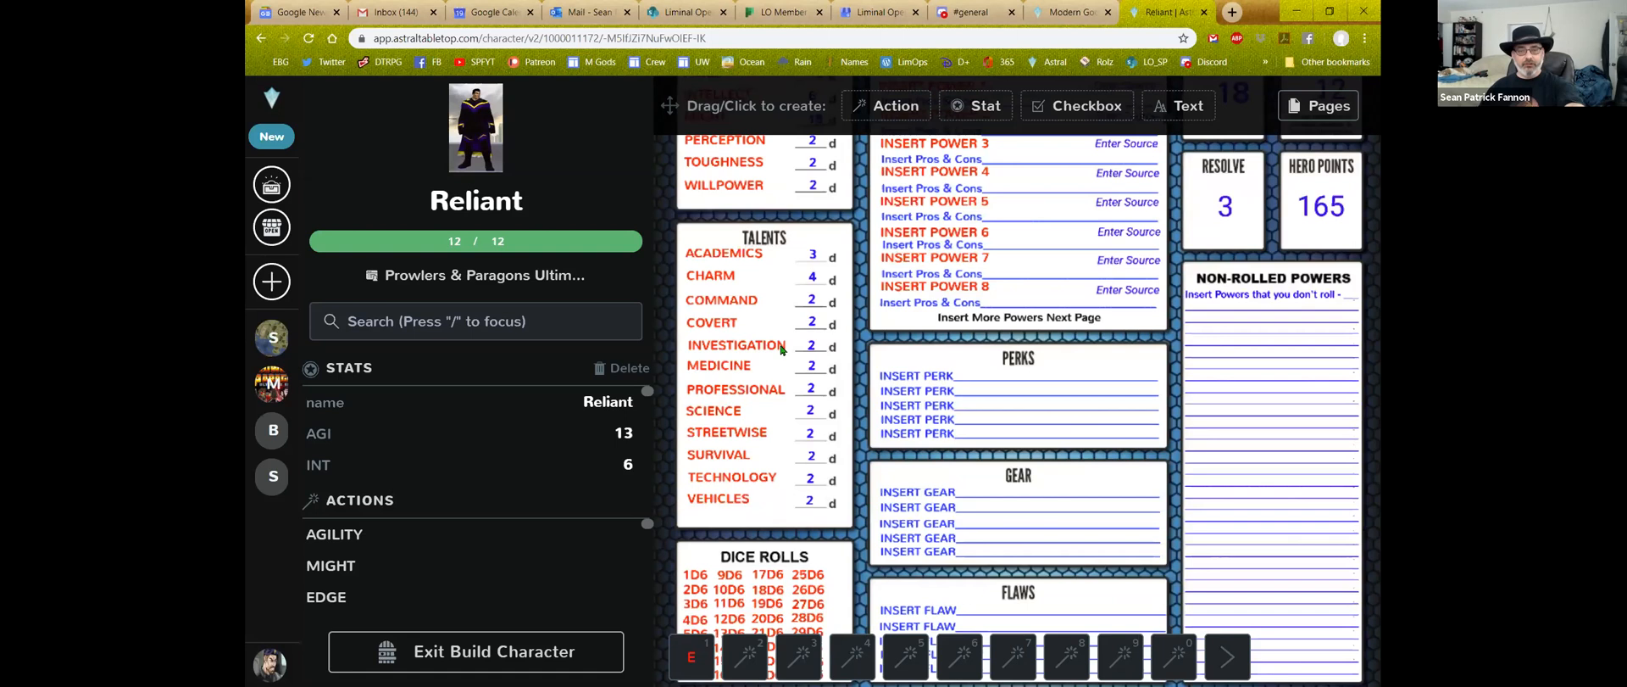
pyautogui.scroll(-2, 813, 515)
pyautogui.scroll(2, 812, 514)
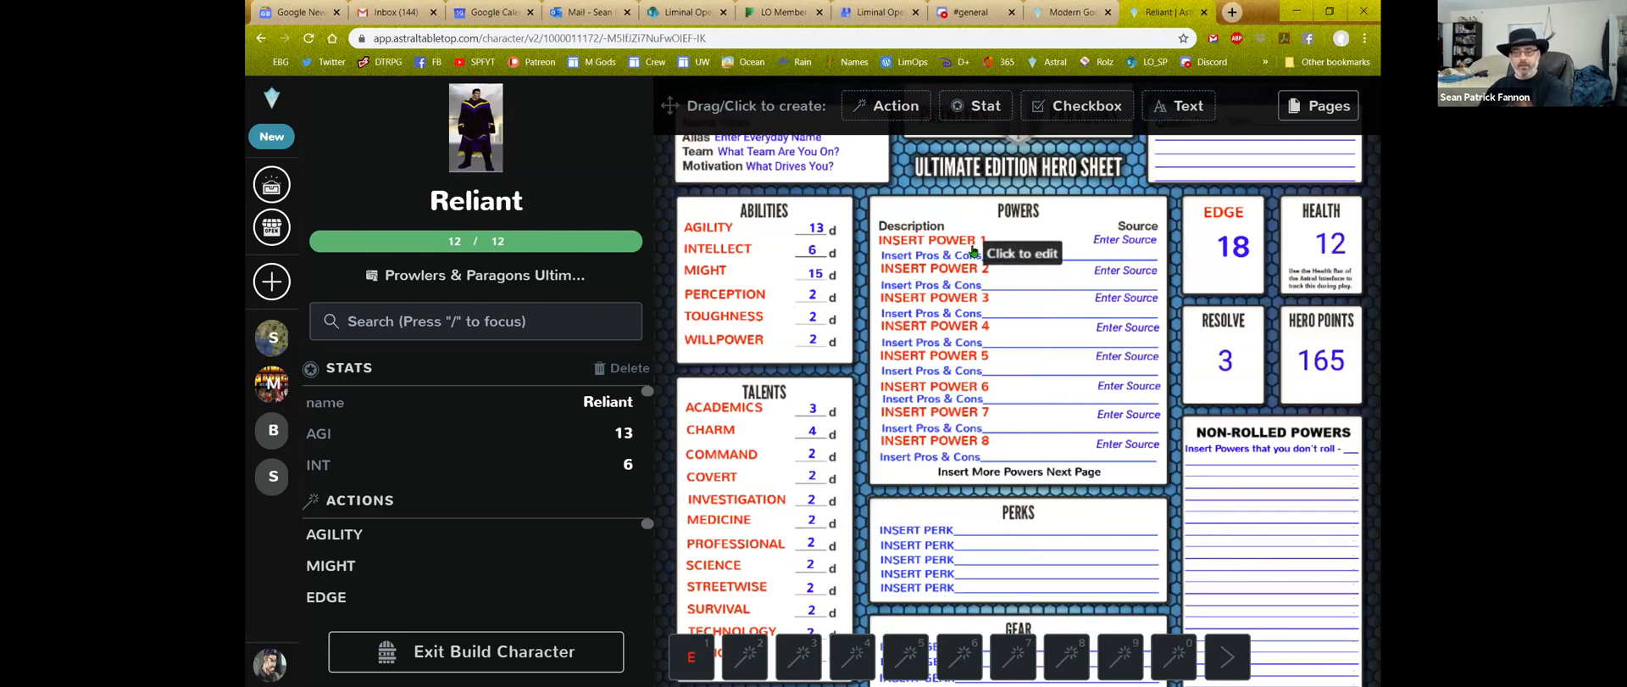
pyautogui.scroll(-4, 974, 252)
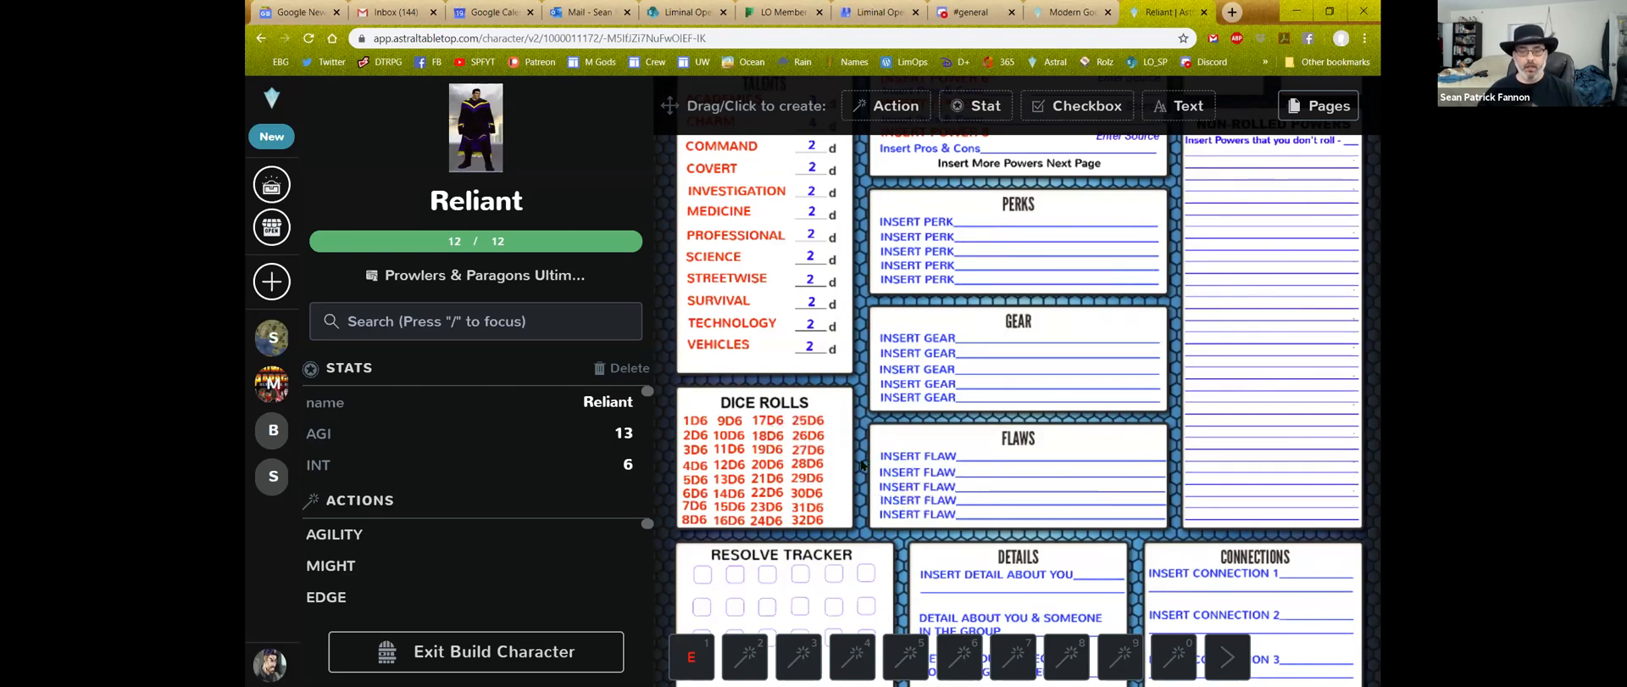
# Find the 17D6 dice roll among the character's actions and assign it to quick-action slot 0
pyautogui.click(768, 420)
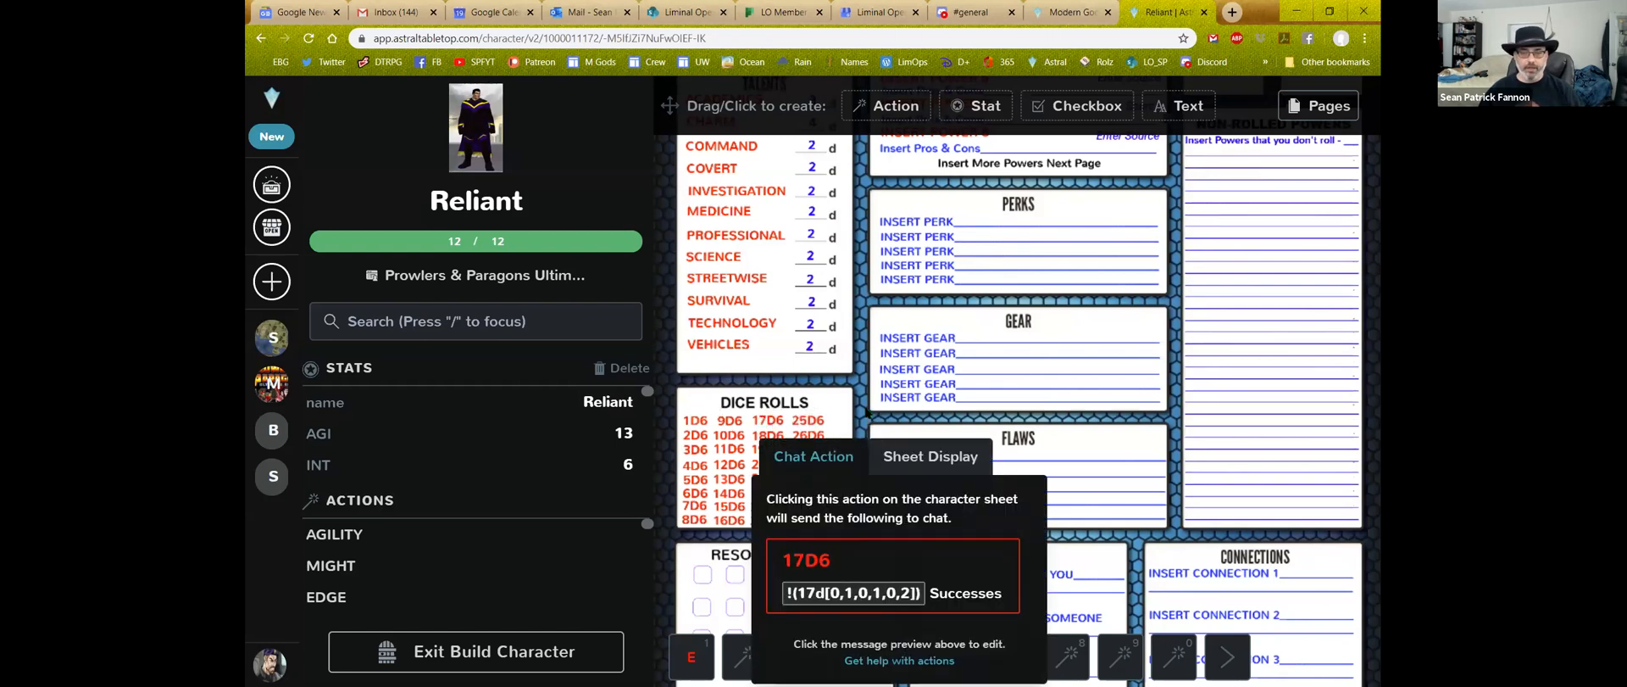
pyautogui.scroll(-10, 449, 458)
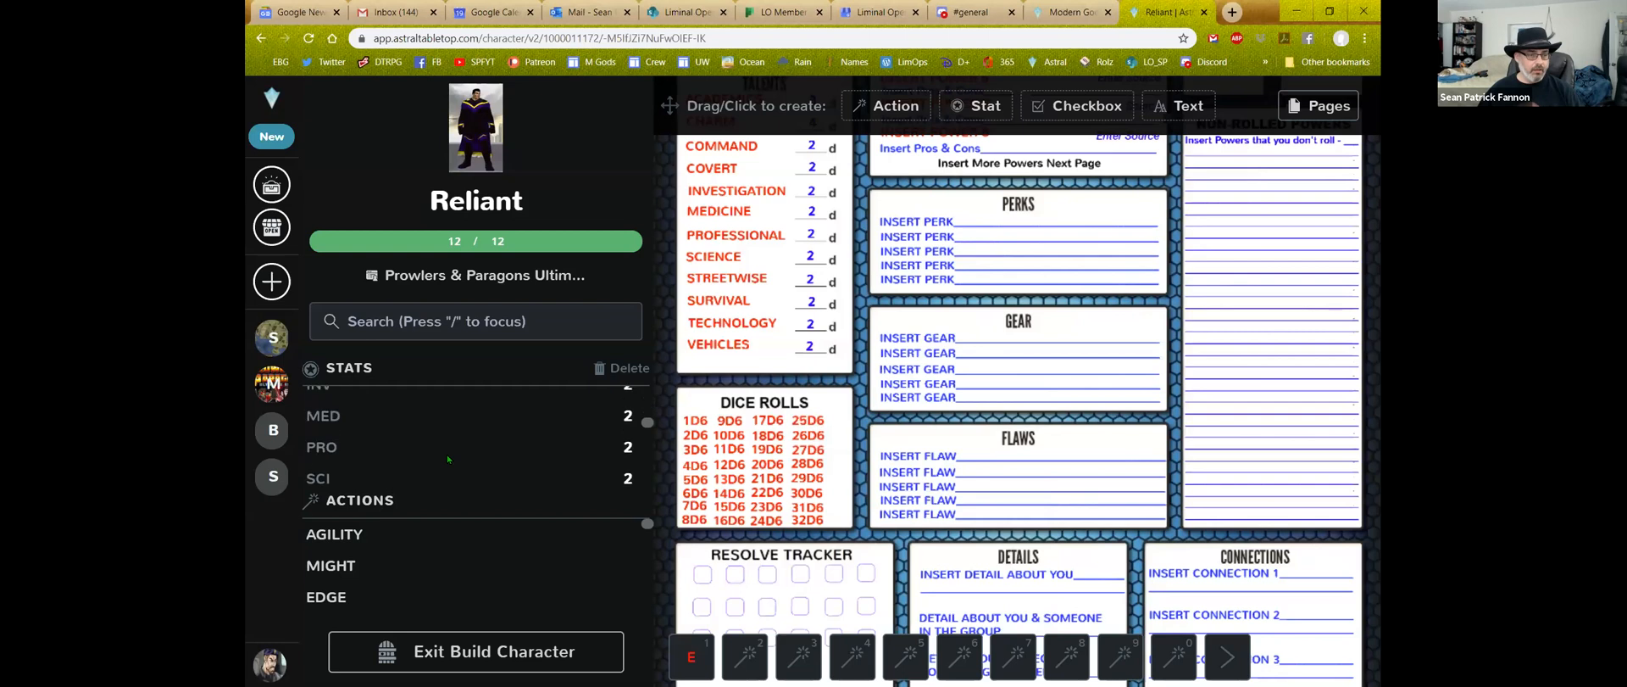
pyautogui.scroll(-5, 449, 458)
pyautogui.scroll(-15, 450, 552)
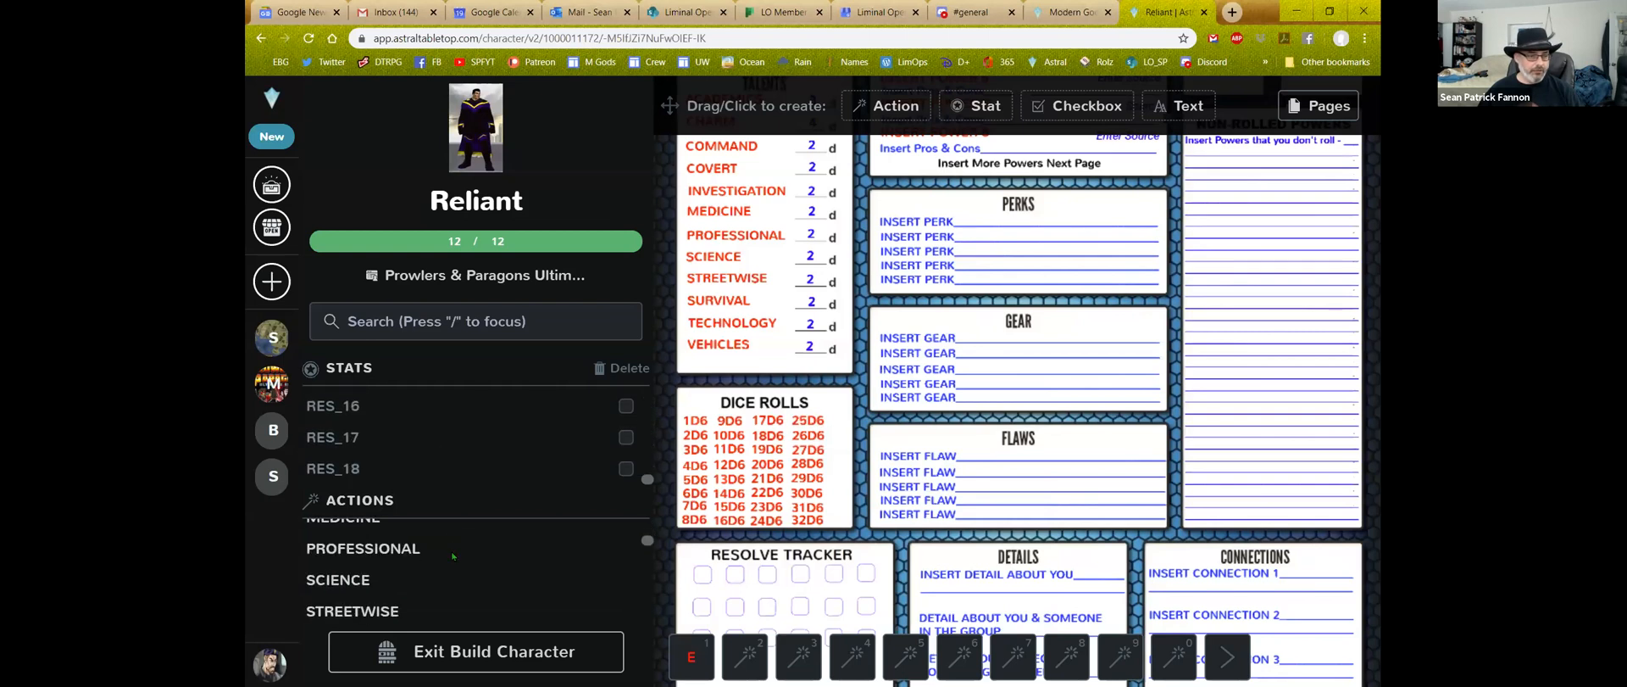
pyautogui.scroll(-15, 450, 552)
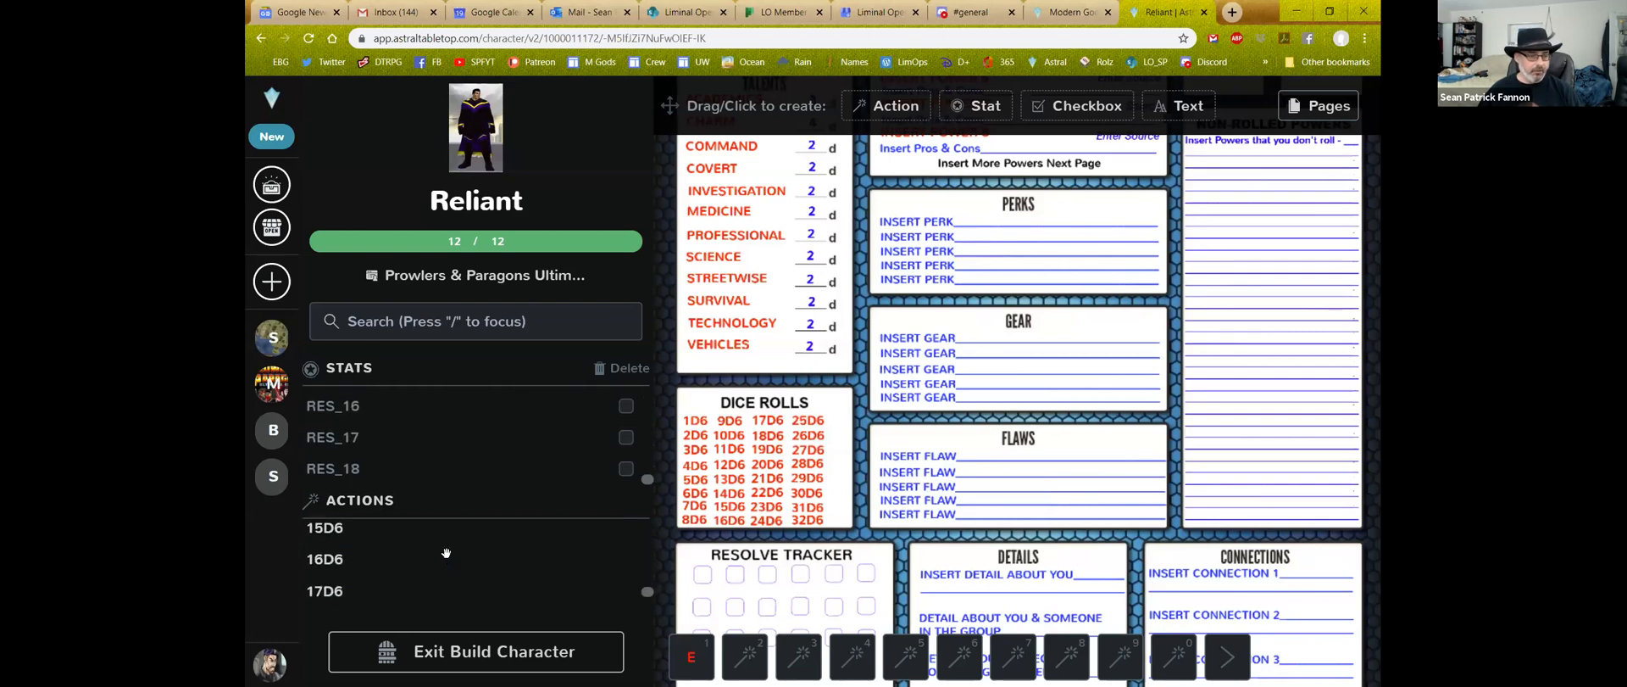
pyautogui.scroll(3, 446, 553)
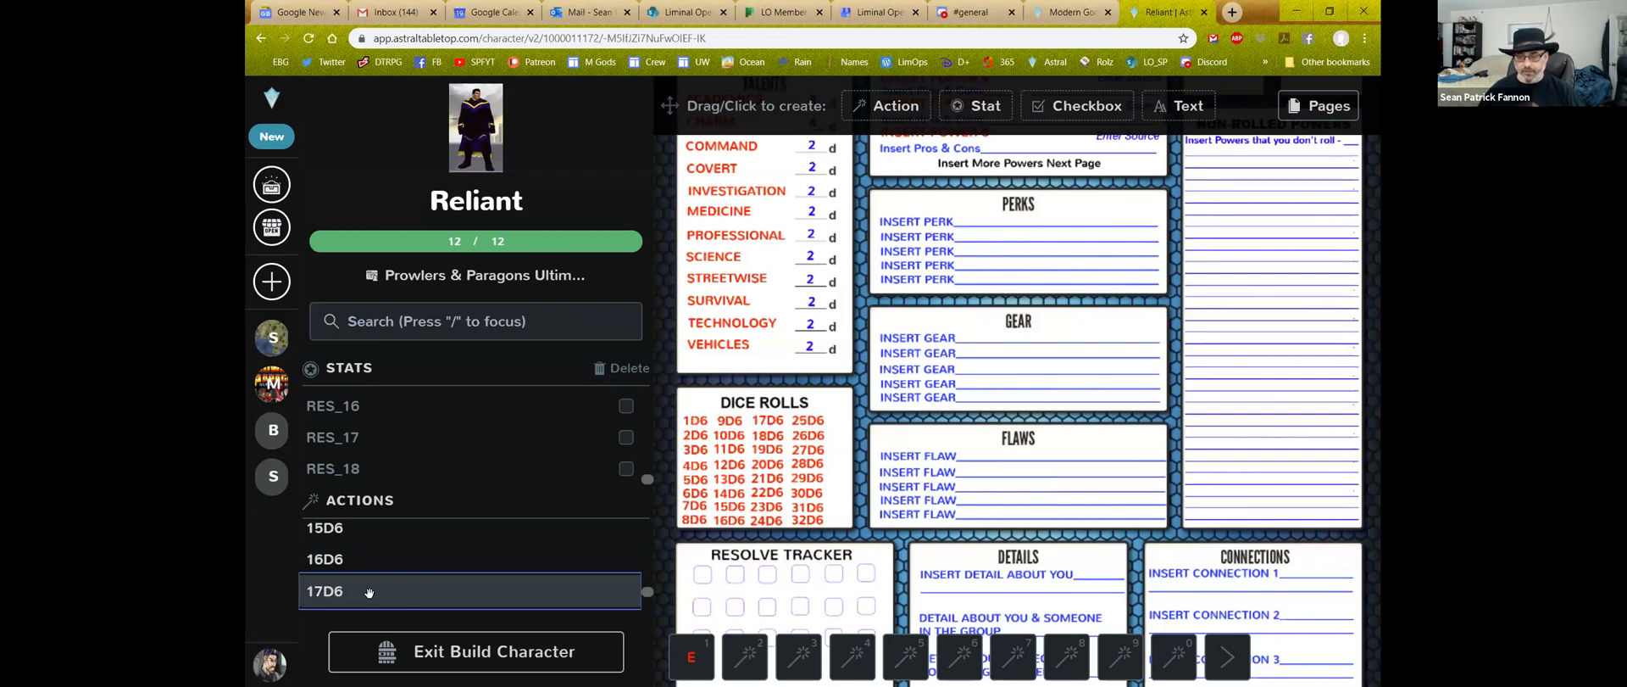
pyautogui.moveTo(369, 591); pyautogui.dragTo(1174, 657)
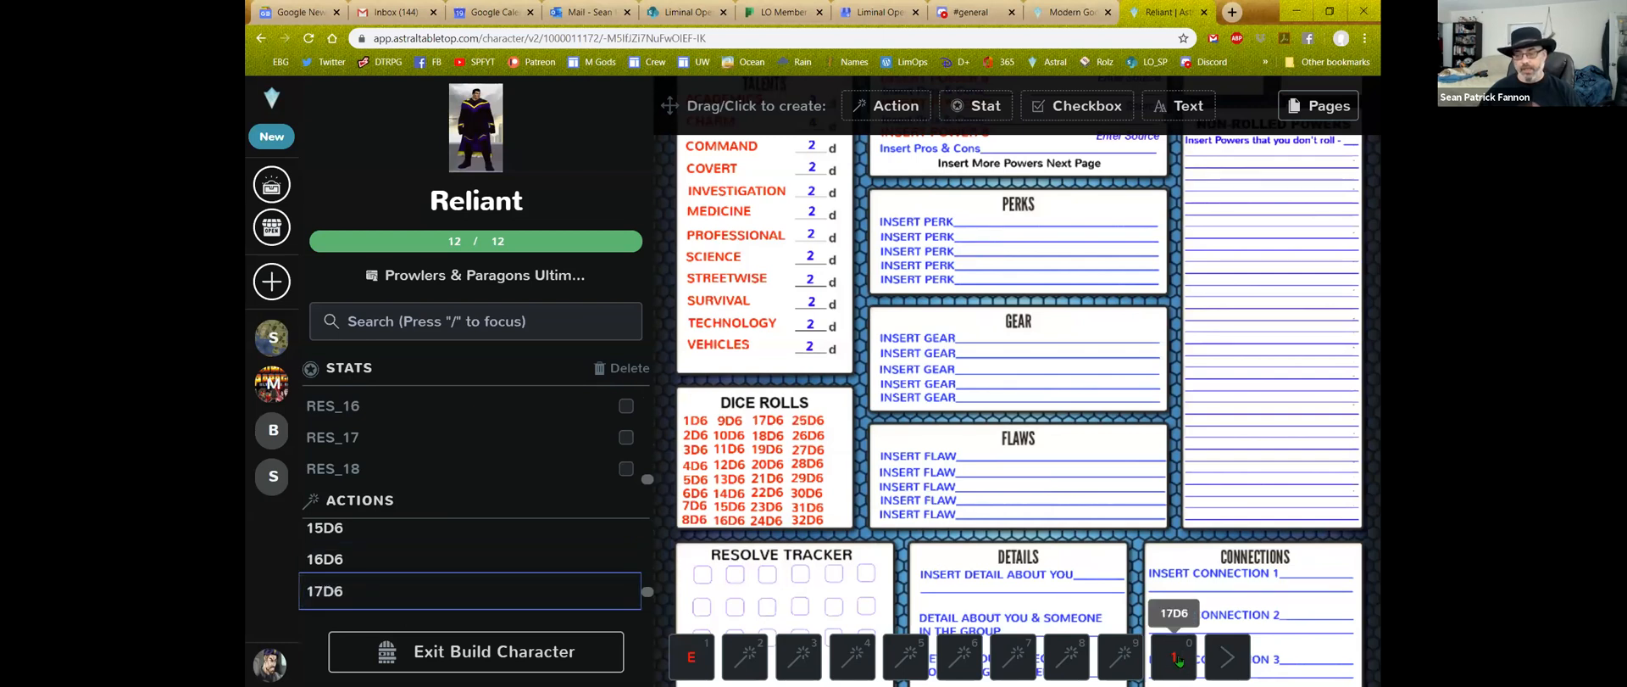
# Look over the stats and actions lists and the sheet's abilities, talents, powers and dice rolls sections
pyautogui.scroll(10, 604, 468)
pyautogui.scroll(-1, 593, 468)
pyautogui.scroll(-2, 594, 468)
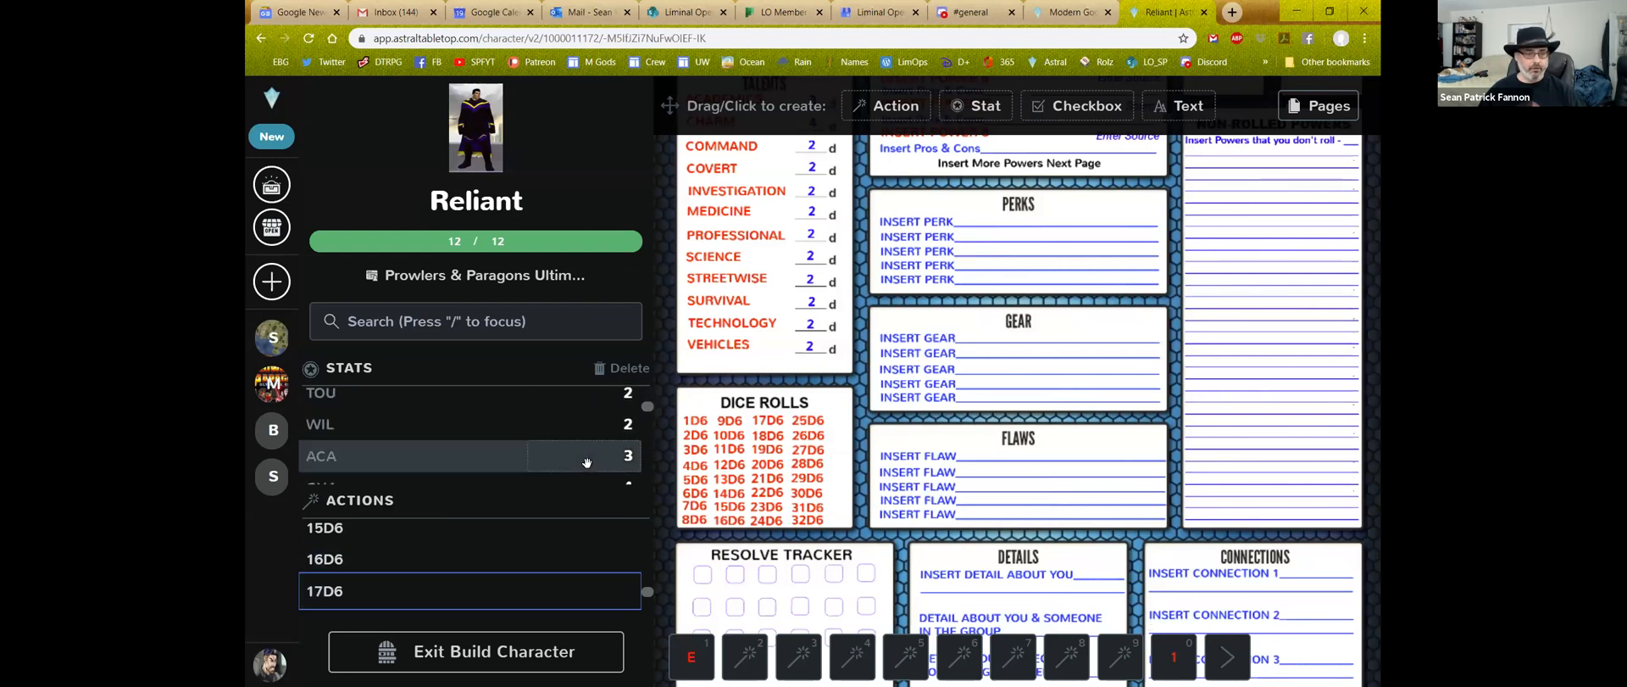
pyautogui.scroll(15, 563, 544)
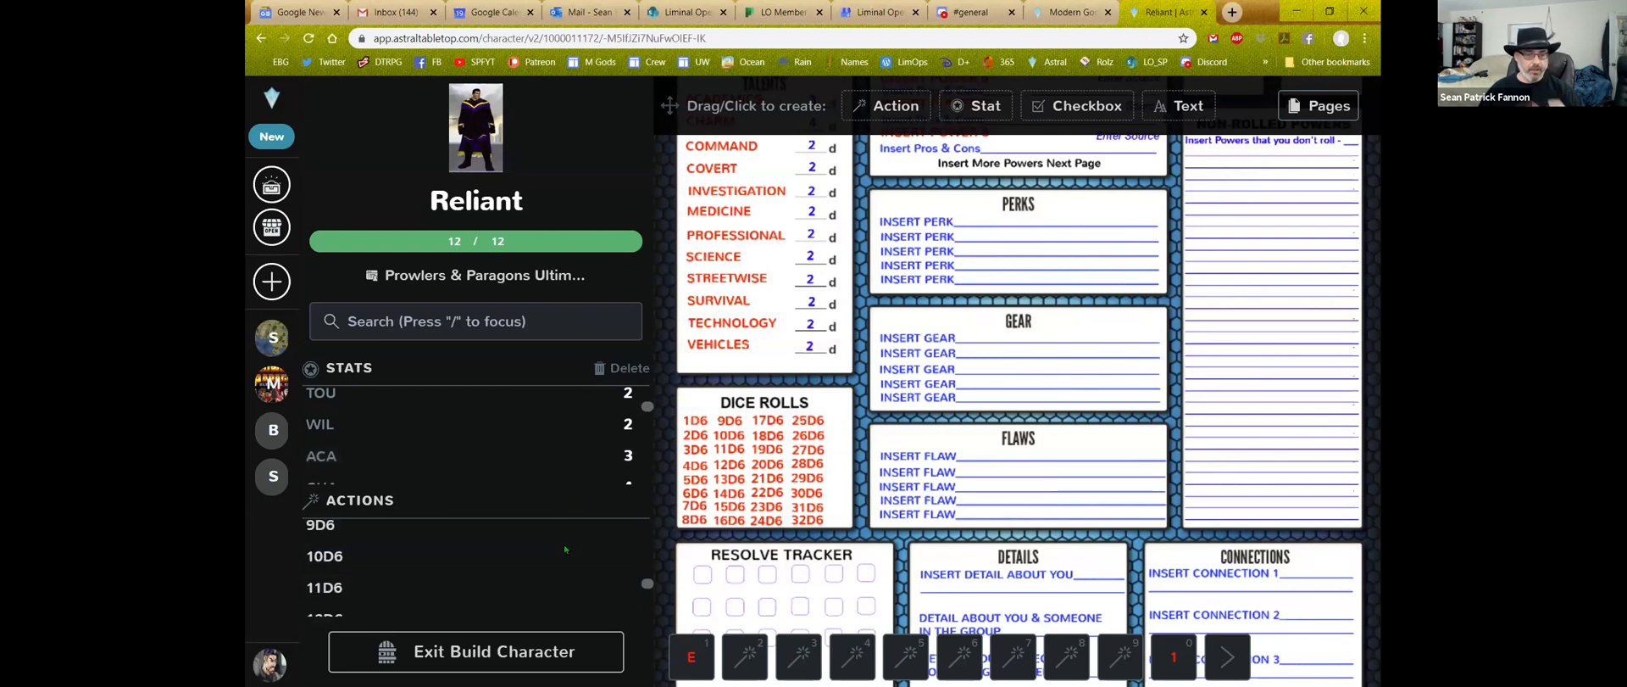
pyautogui.scroll(-5, 534, 424)
pyautogui.scroll(10, 528, 439)
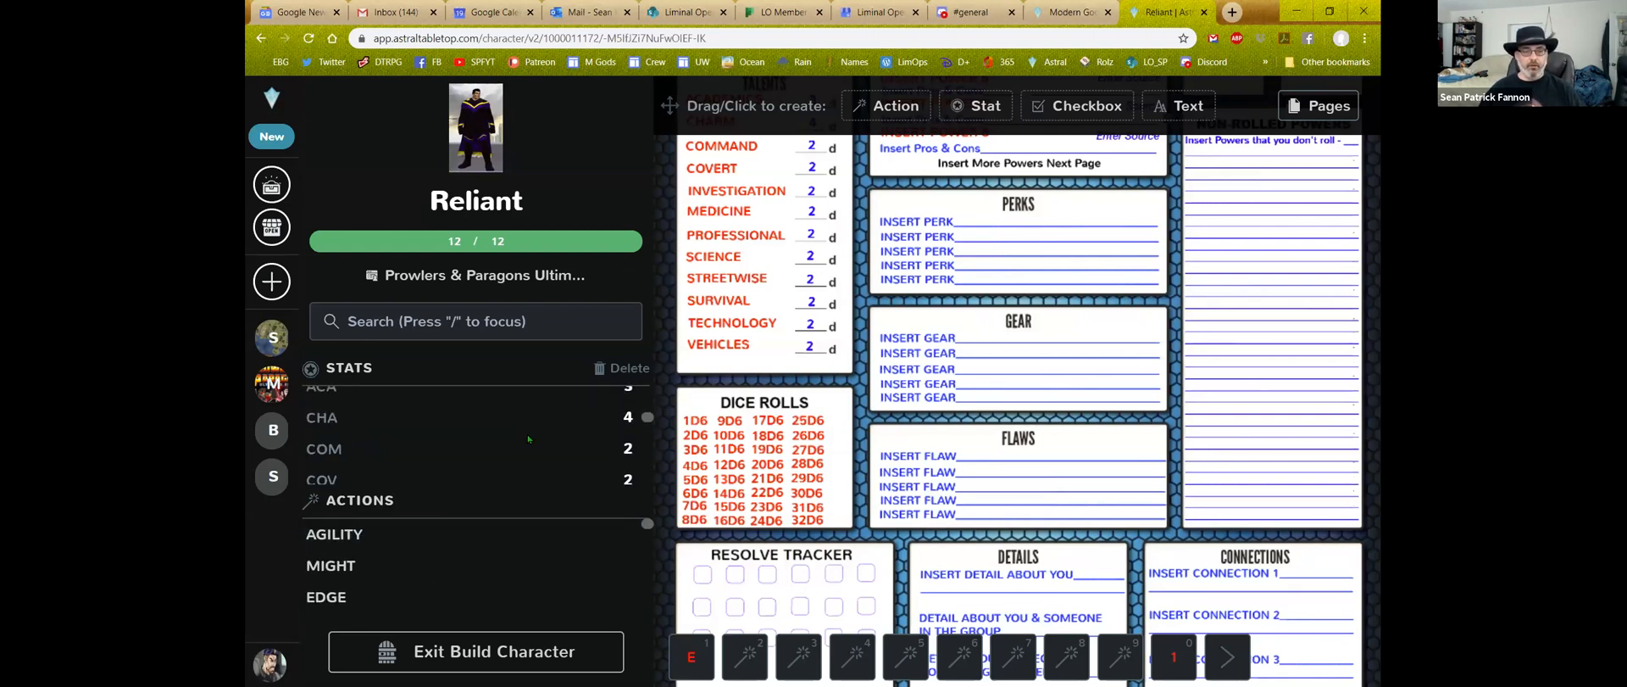
pyautogui.scroll(4, 748, 236)
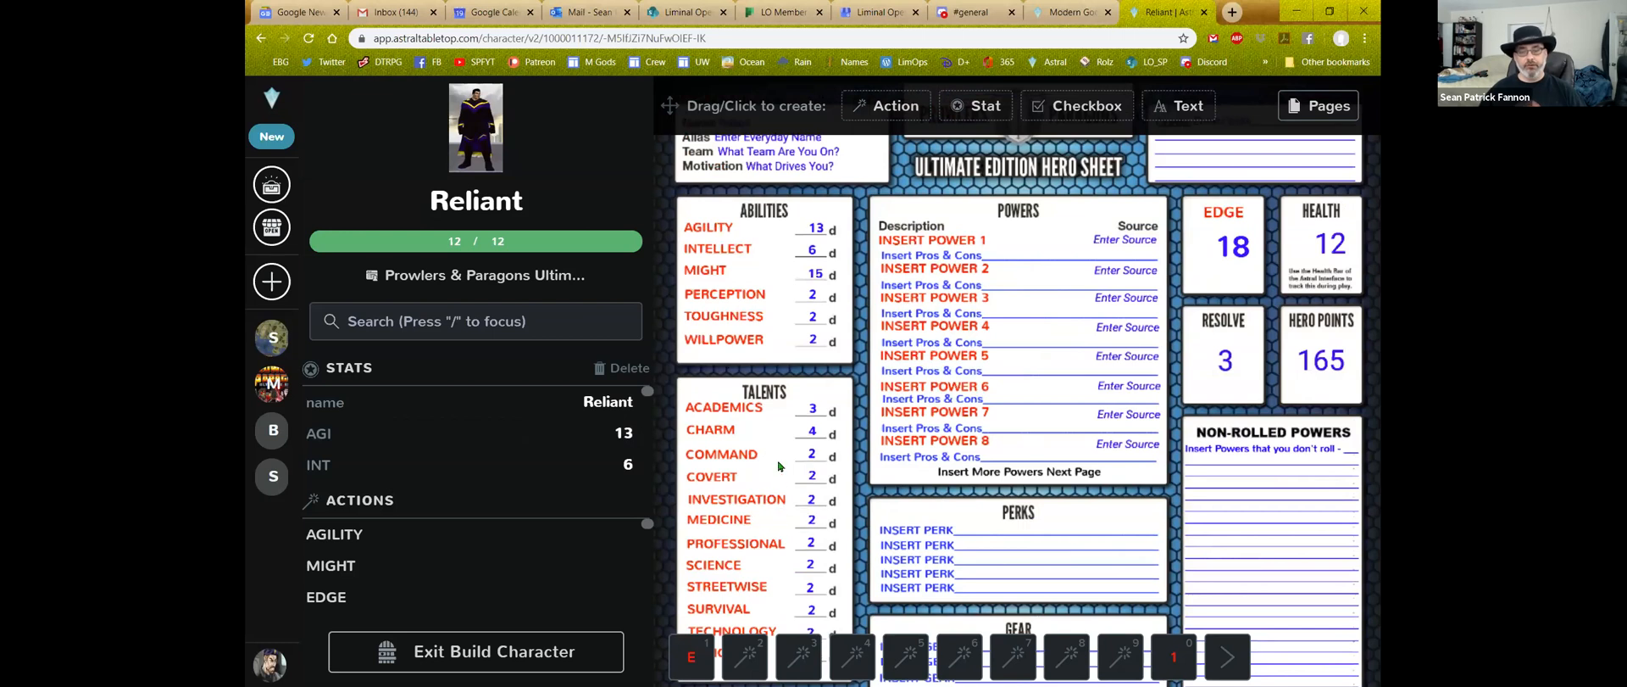
pyautogui.scroll(-4, 777, 468)
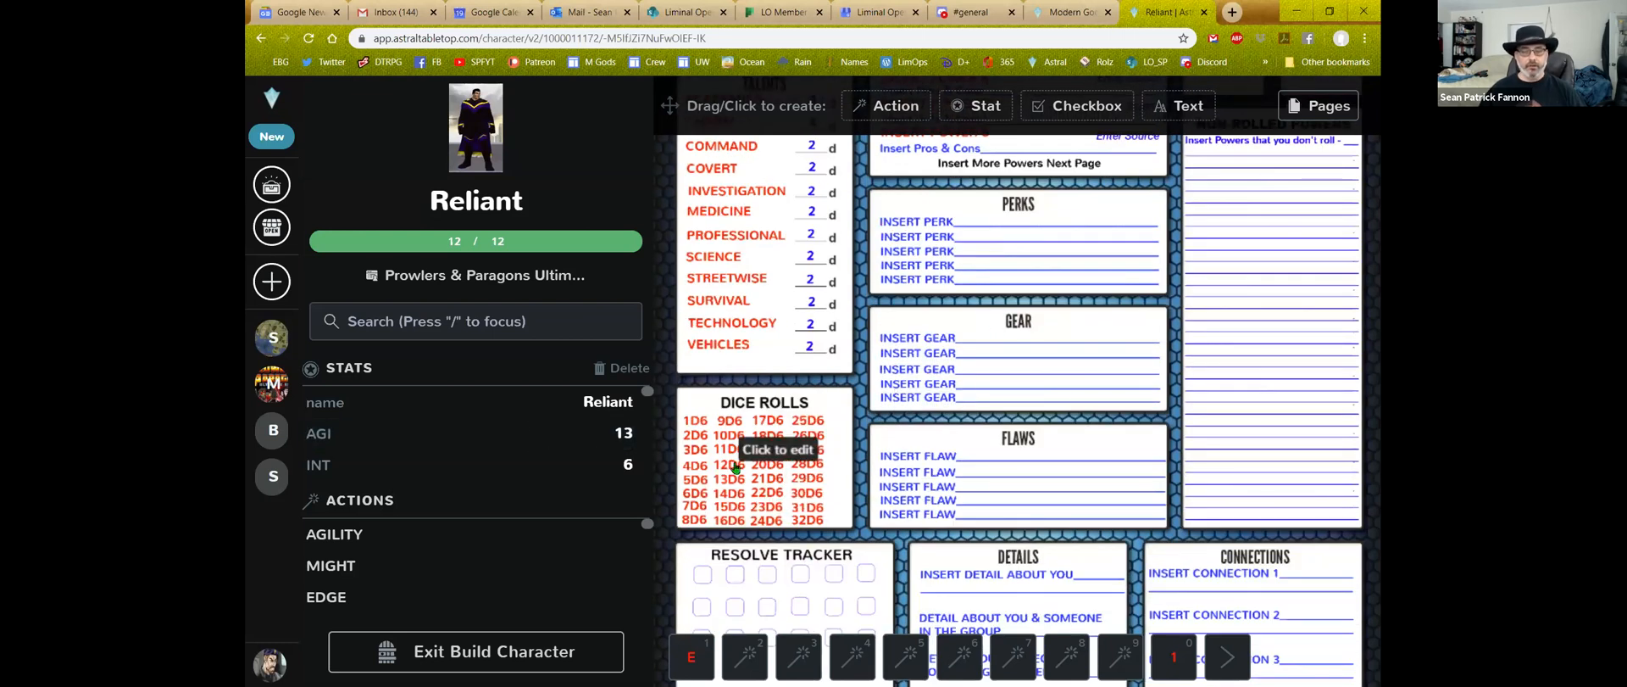
pyautogui.scroll(4, 882, 447)
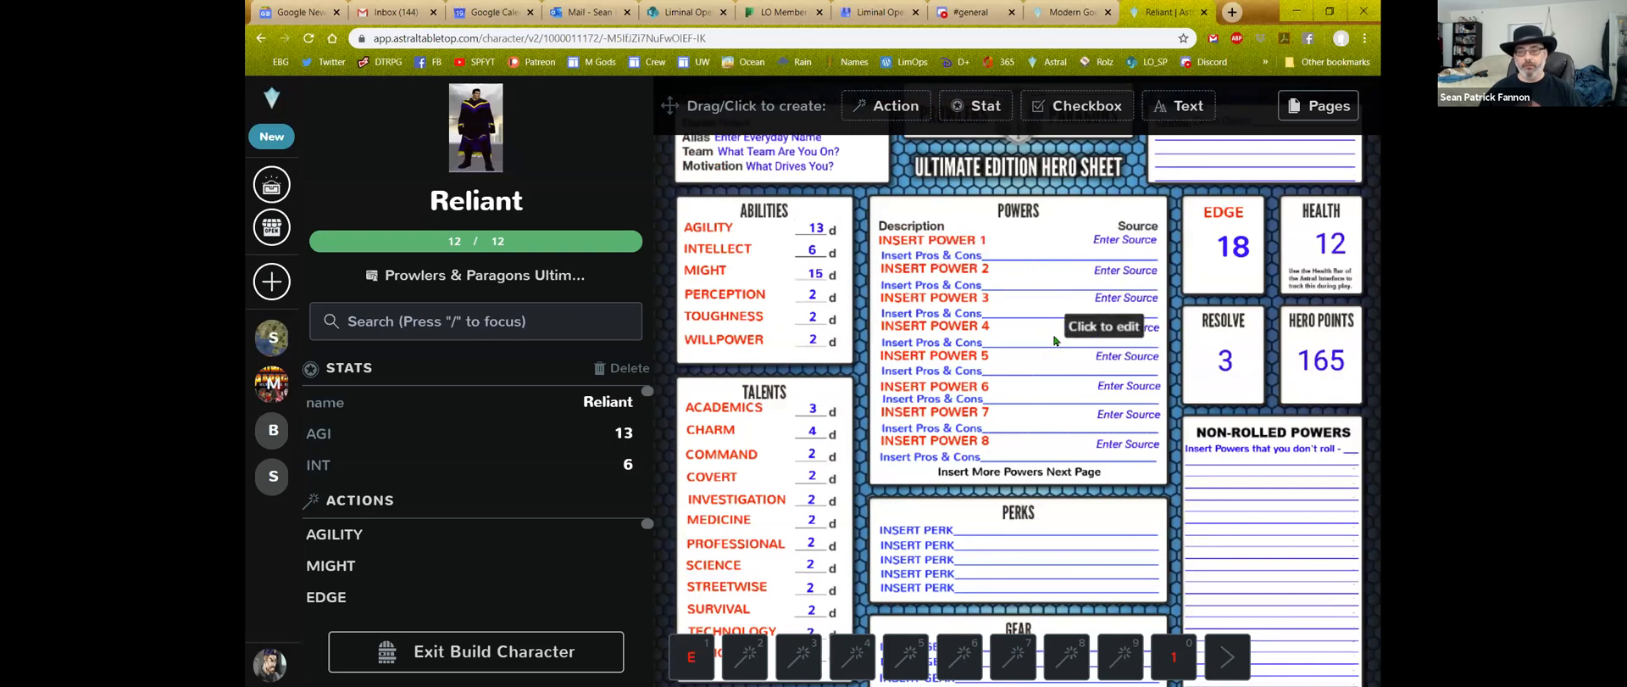
pyautogui.scroll(-4, 1053, 344)
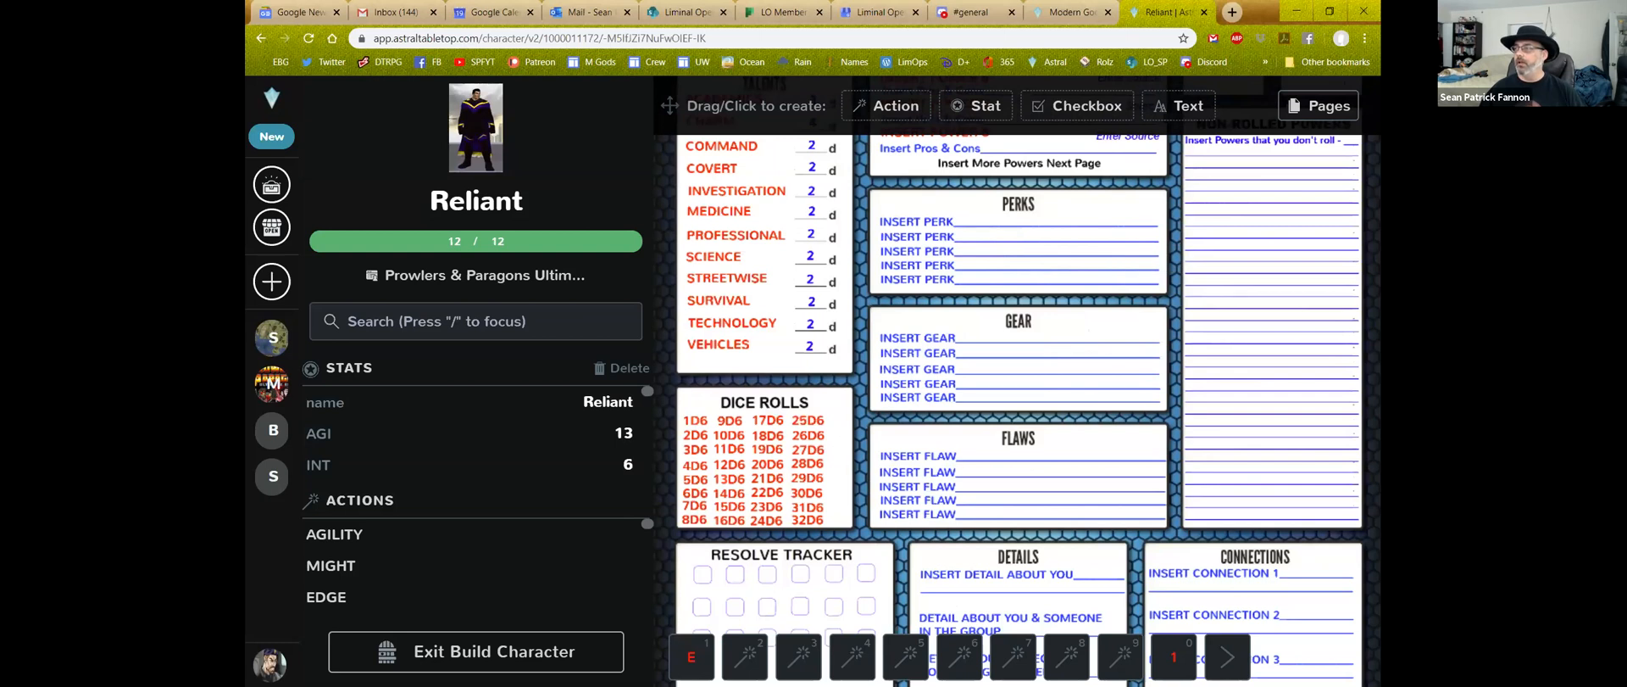
# Replace the first placeholder in the Perks section with "Fame"
pyautogui.click(928, 225)
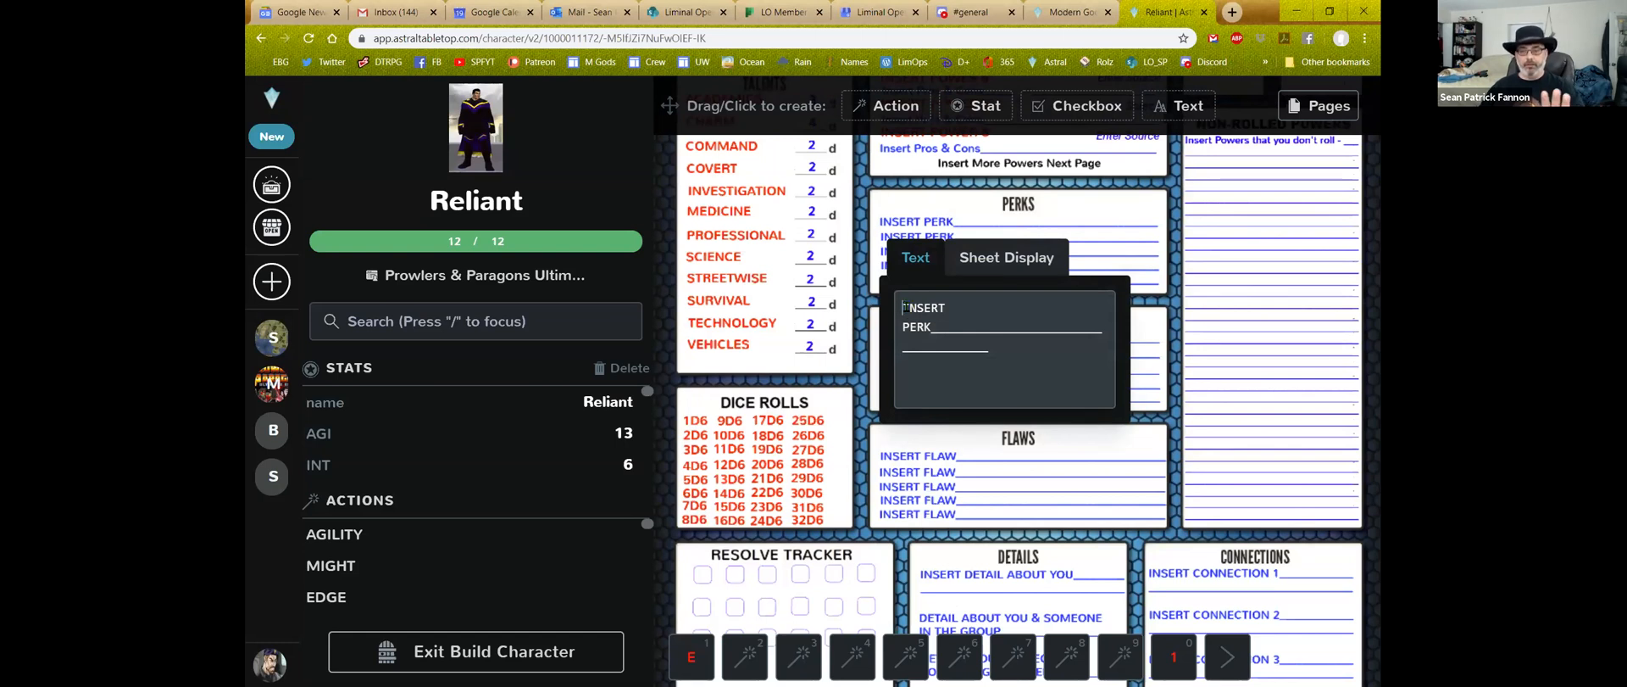
pyautogui.moveTo(904, 307); pyautogui.dragTo(998, 356)
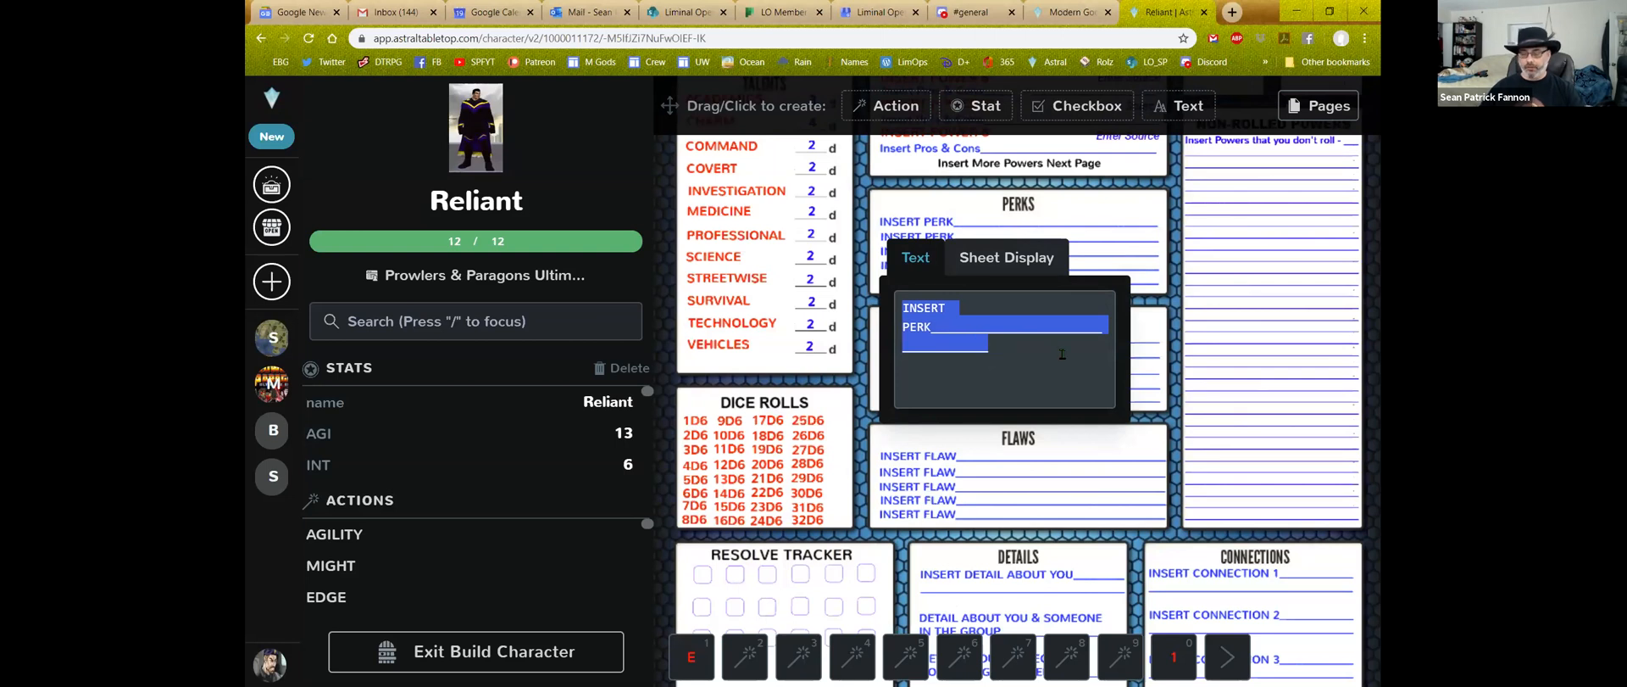
pyautogui.press('BackSpace')
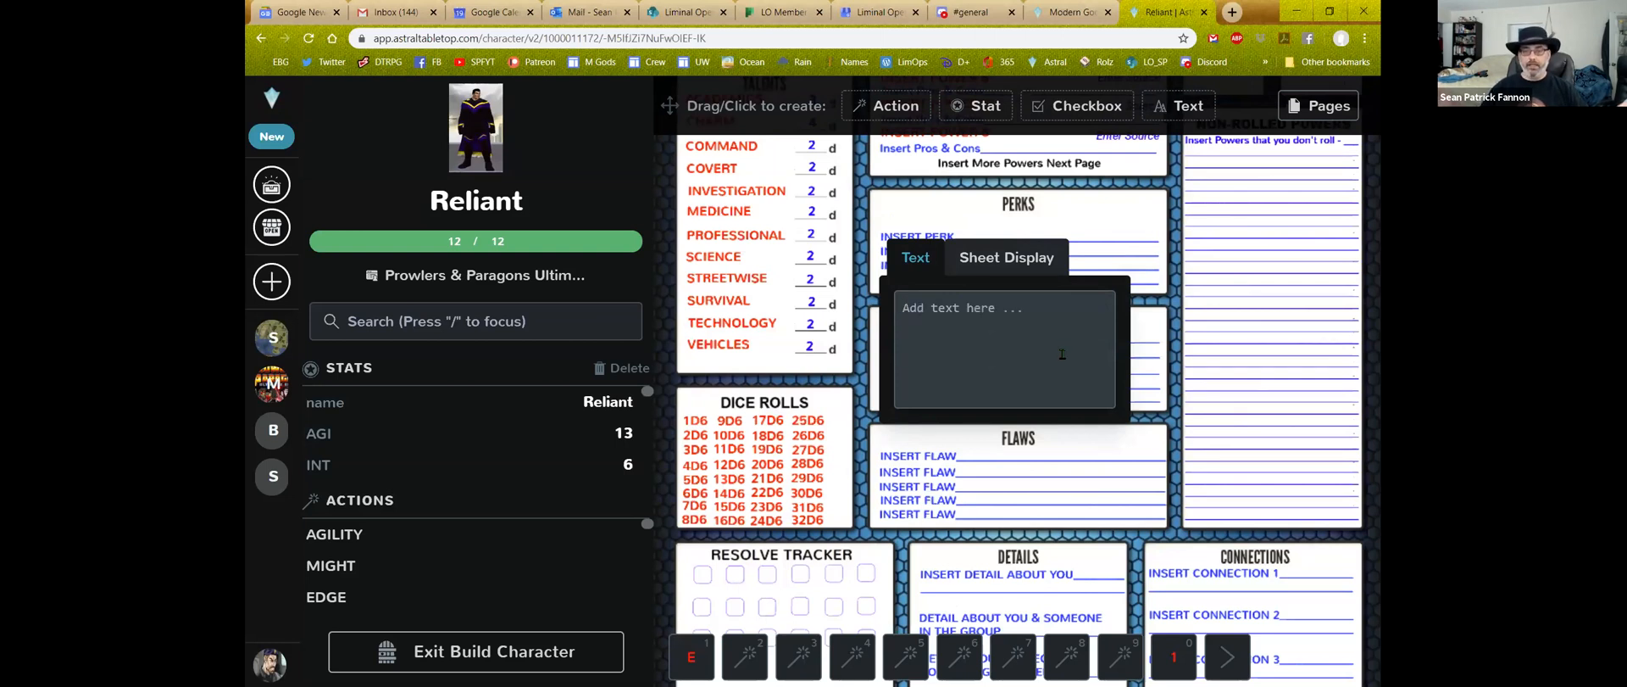
pyautogui.write('P')
pyautogui.press('BackSpace')
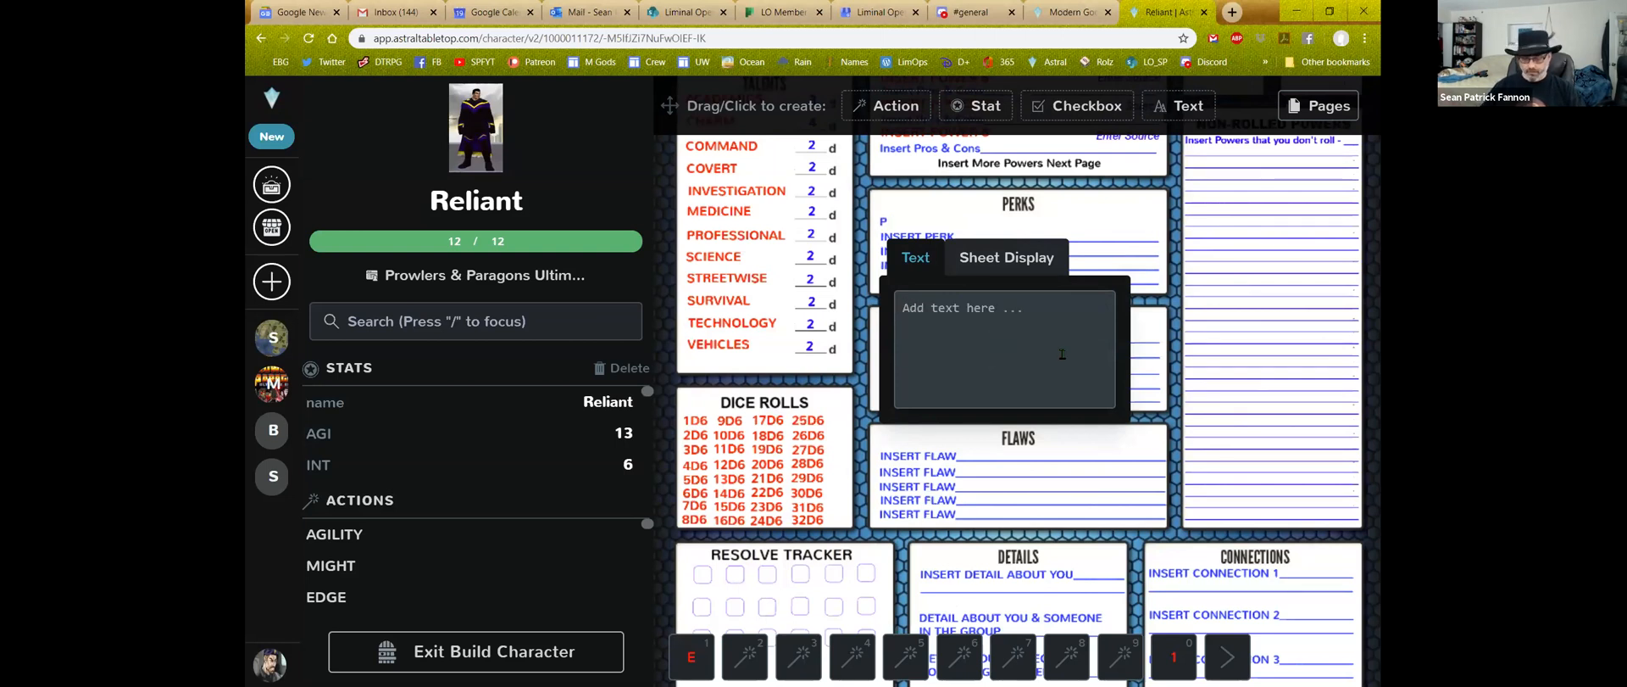
pyautogui.write('Fame')
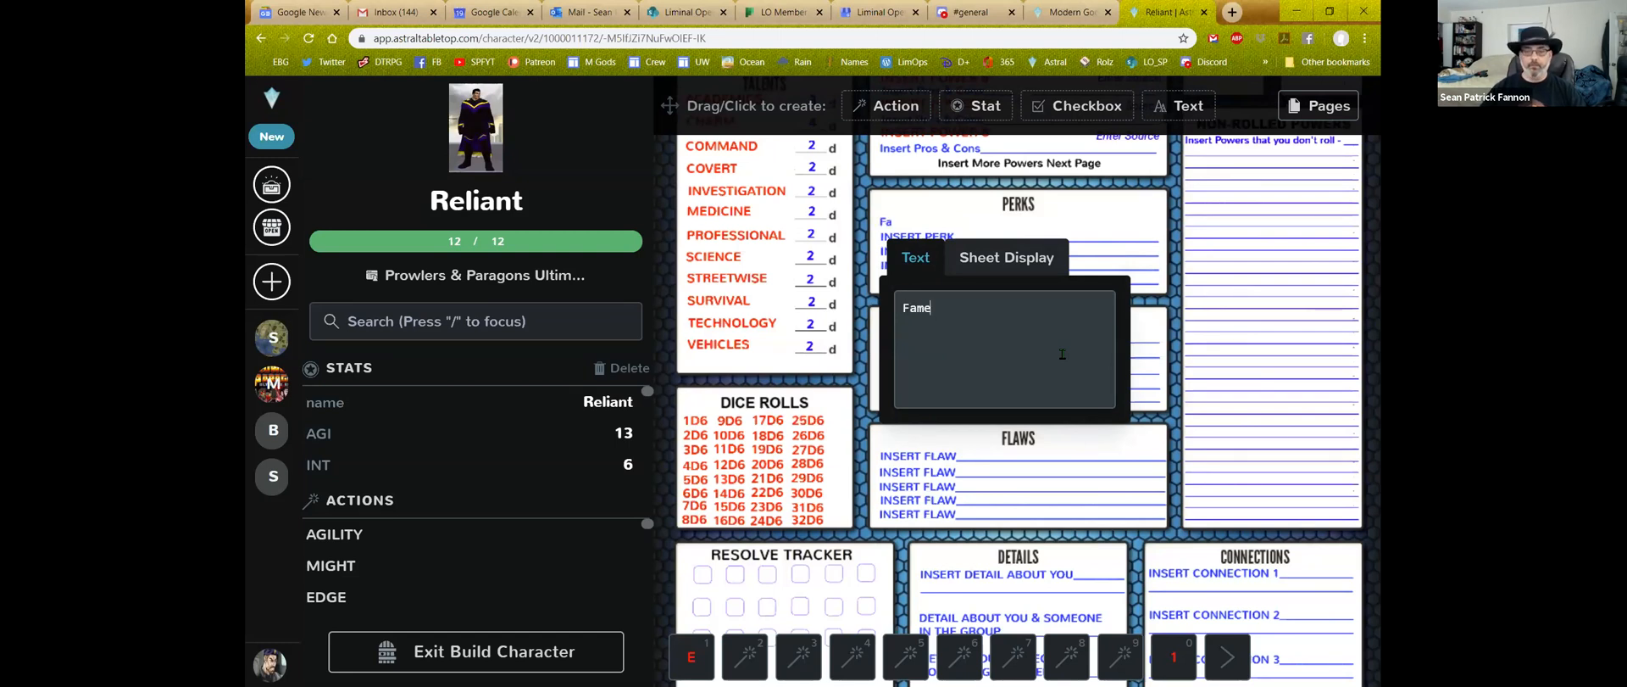
pyautogui.click(1178, 250)
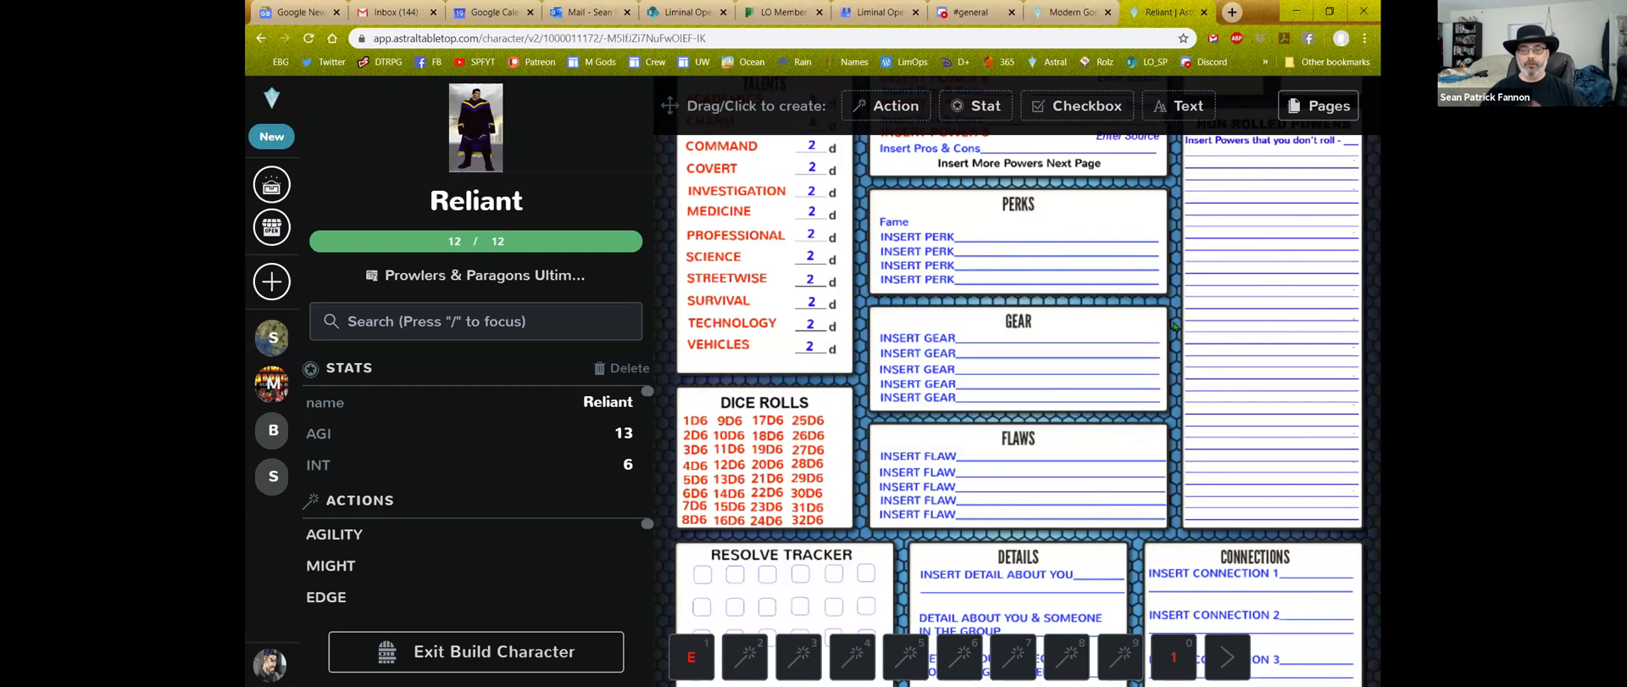
# Replace the second perk placeholder with "HQ (Haven) [3 Hero Points]"
pyautogui.click(933, 243)
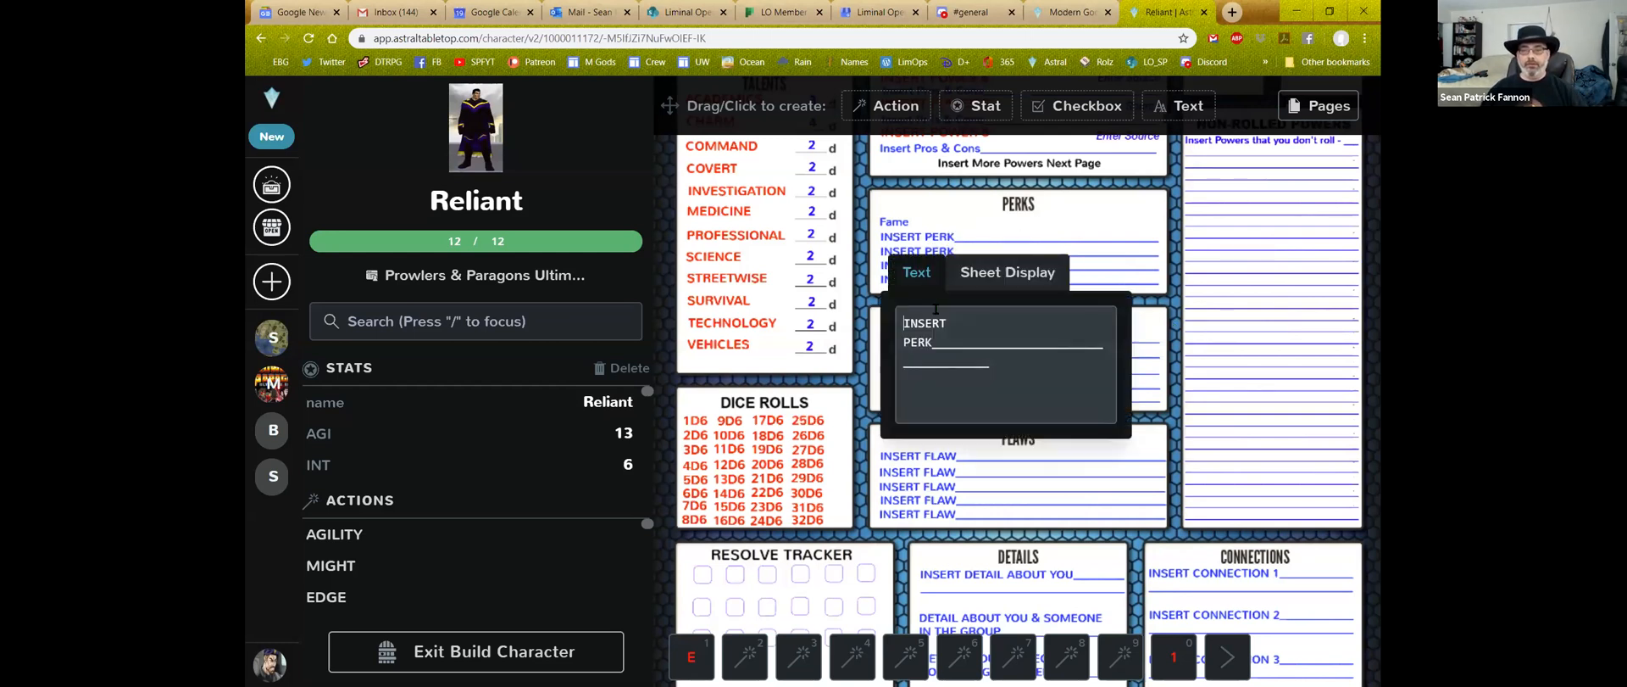
pyautogui.moveTo(954, 369); pyautogui.dragTo(926, 332)
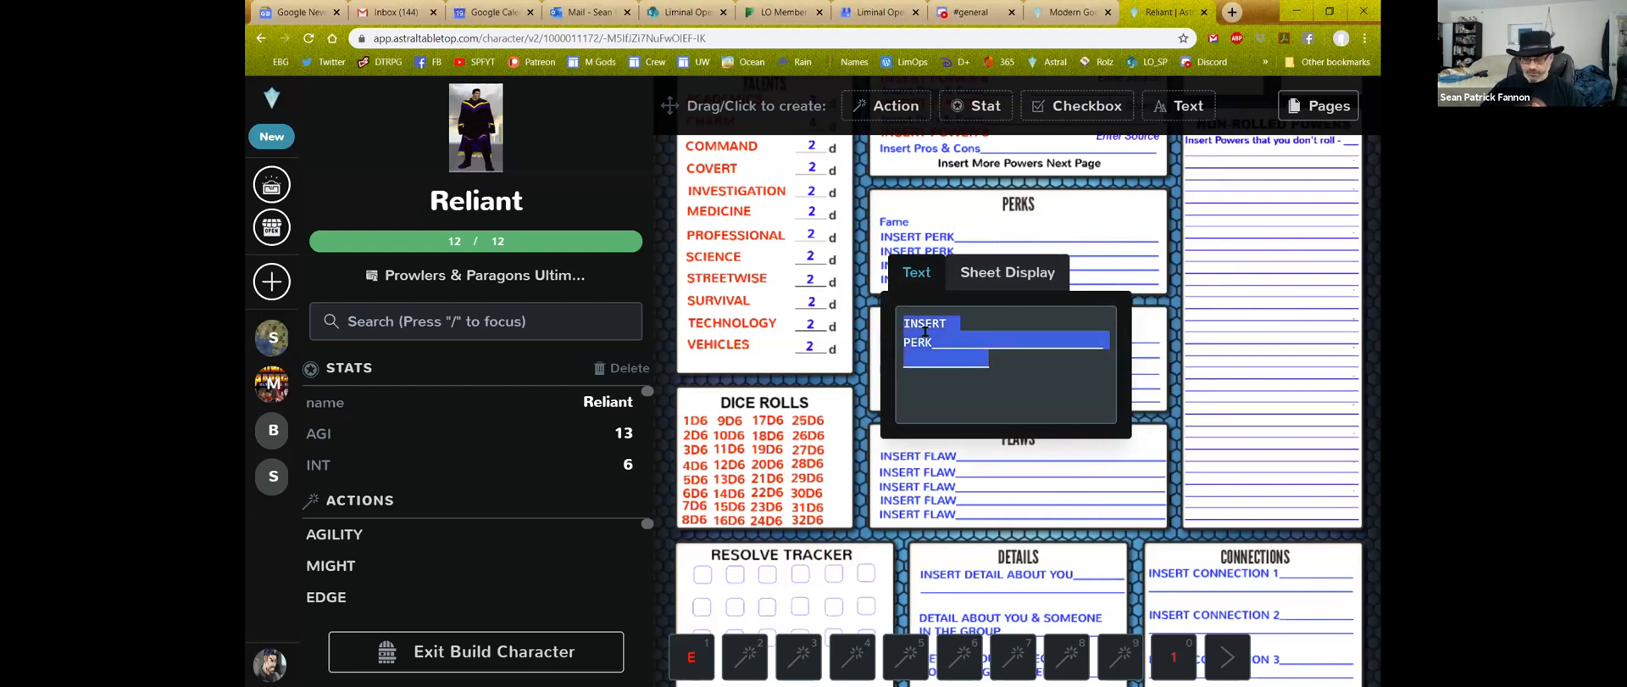
pyautogui.write('HQ')
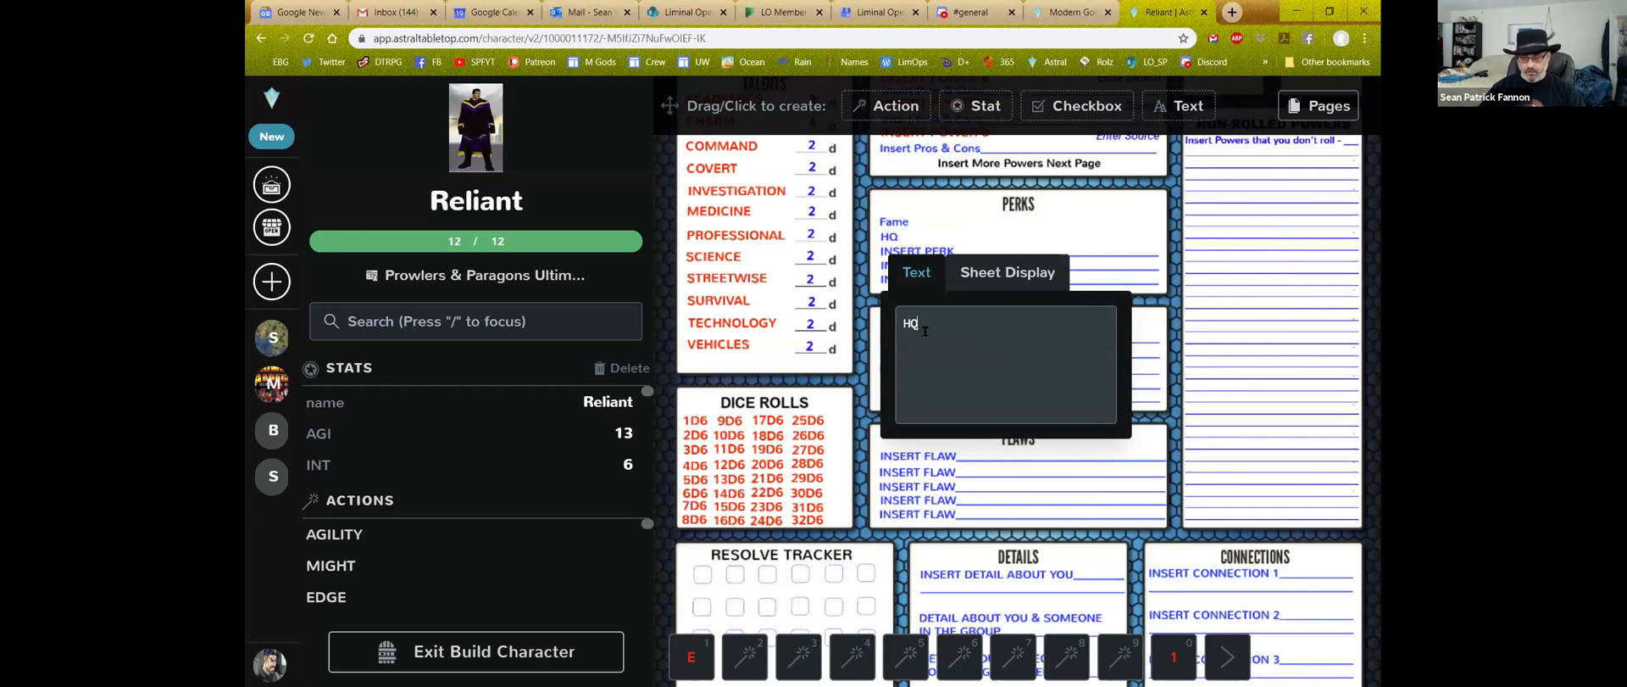
pyautogui.write(' (Hav')
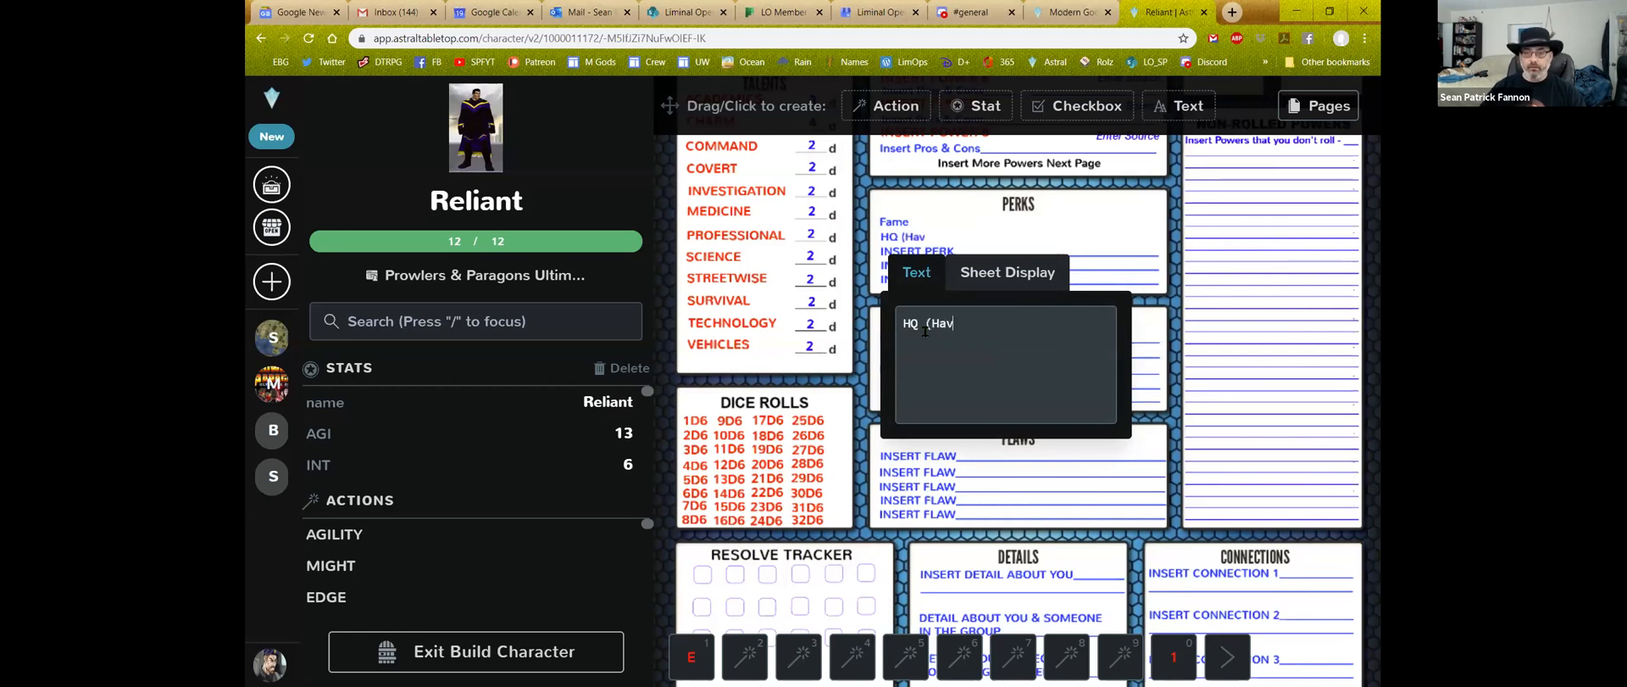
pyautogui.write('en) [3')
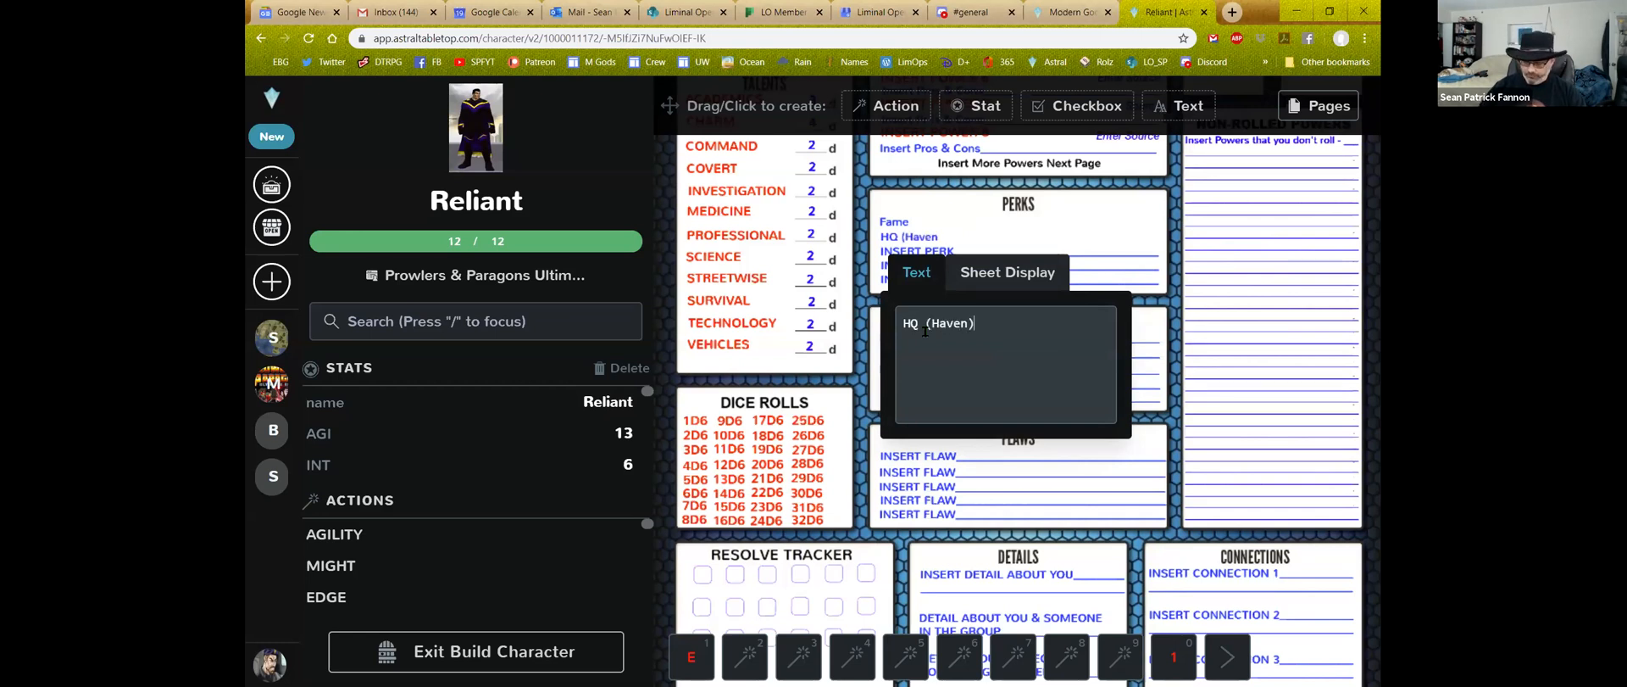
pyautogui.write(' H')
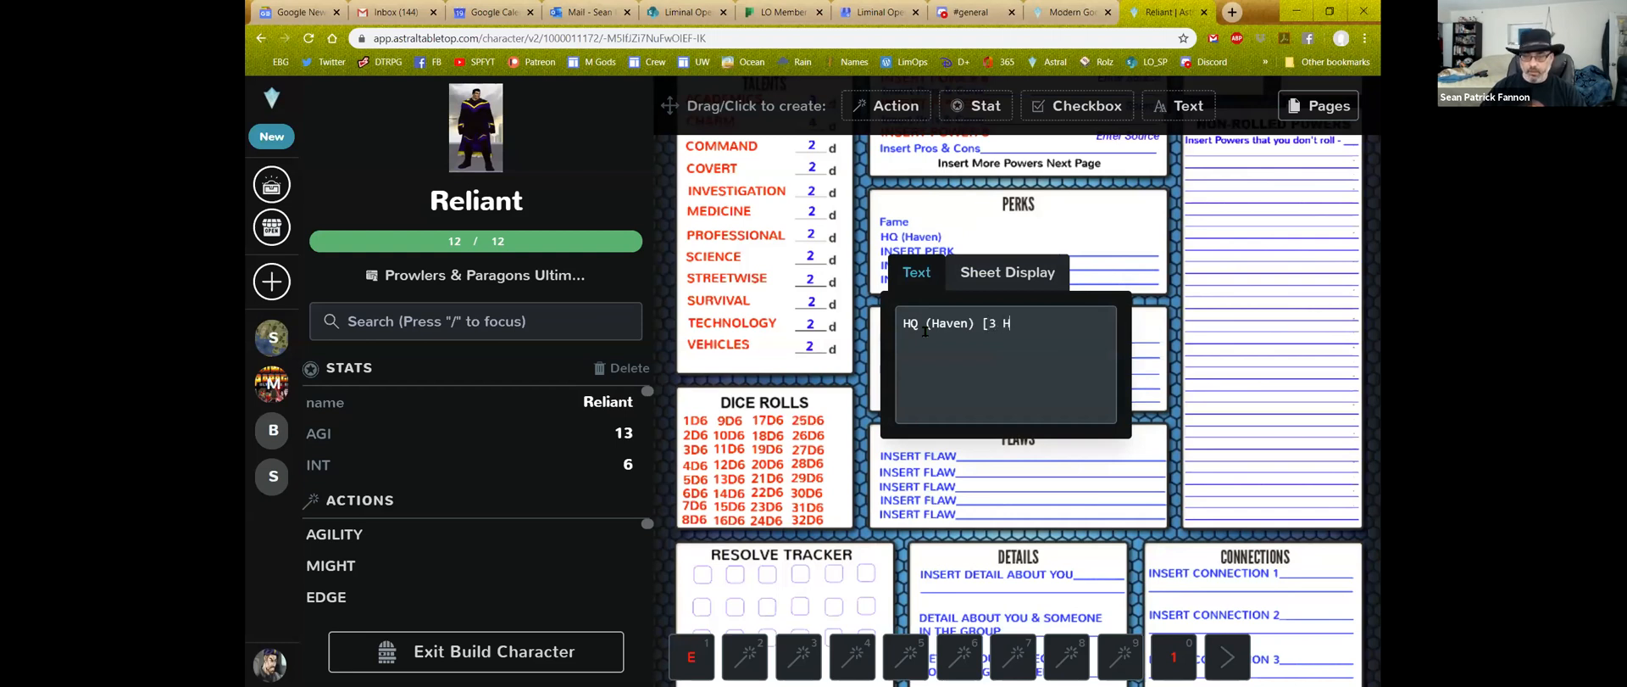
pyautogui.write('ero Point')
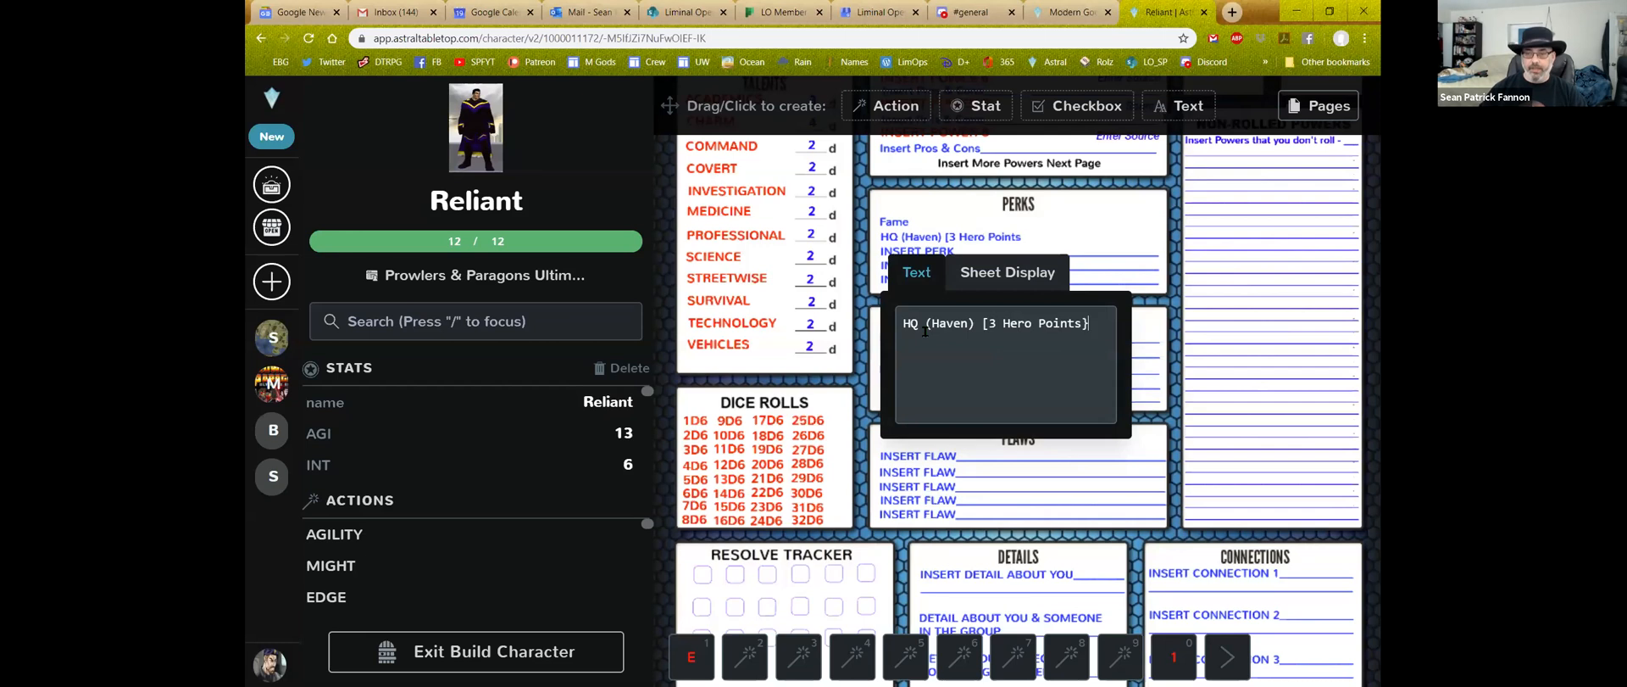
pyautogui.write('s}')
pyautogui.click(1173, 310)
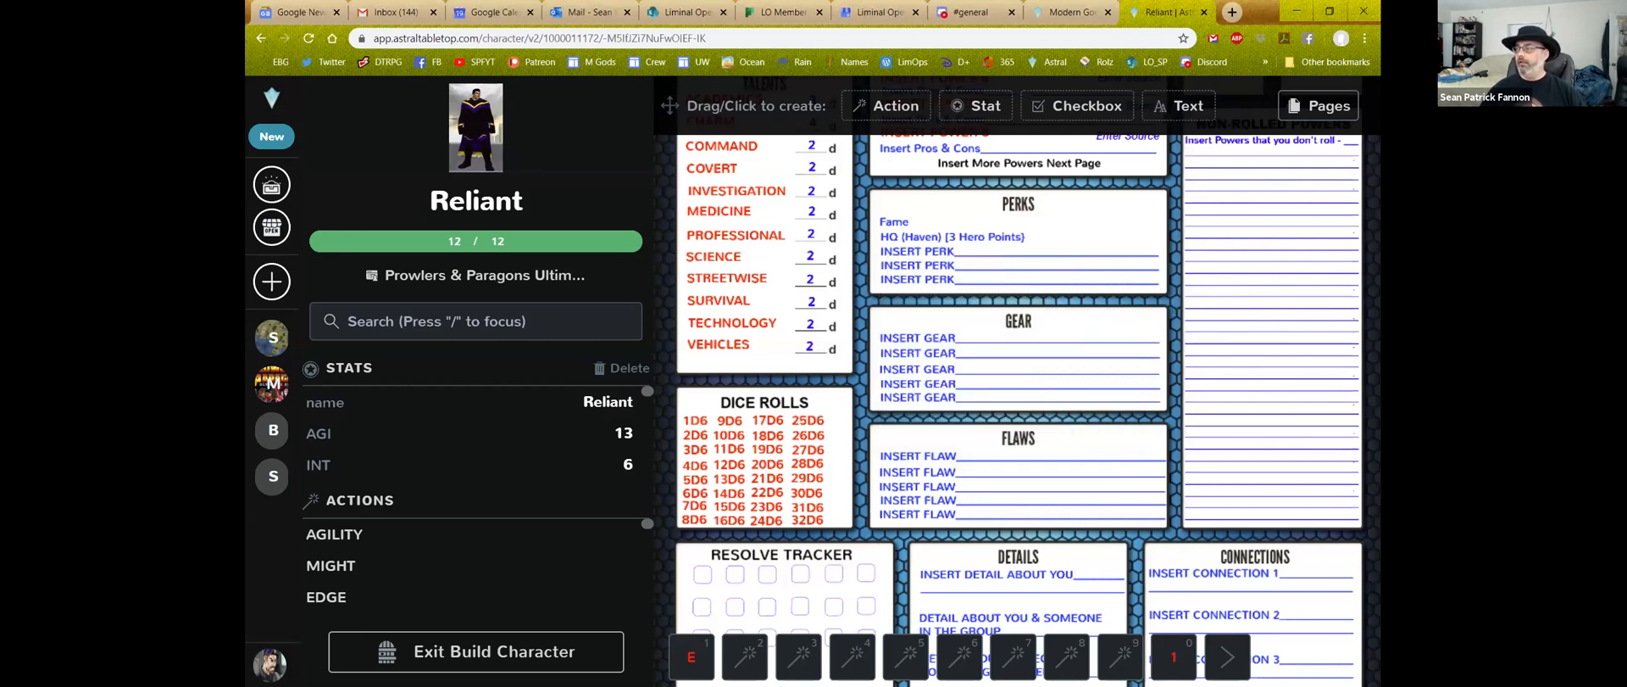
# Replace the first placeholder in the Gear section with "Communicator"
pyautogui.click(924, 346)
pyautogui.tripleClick(921, 424)
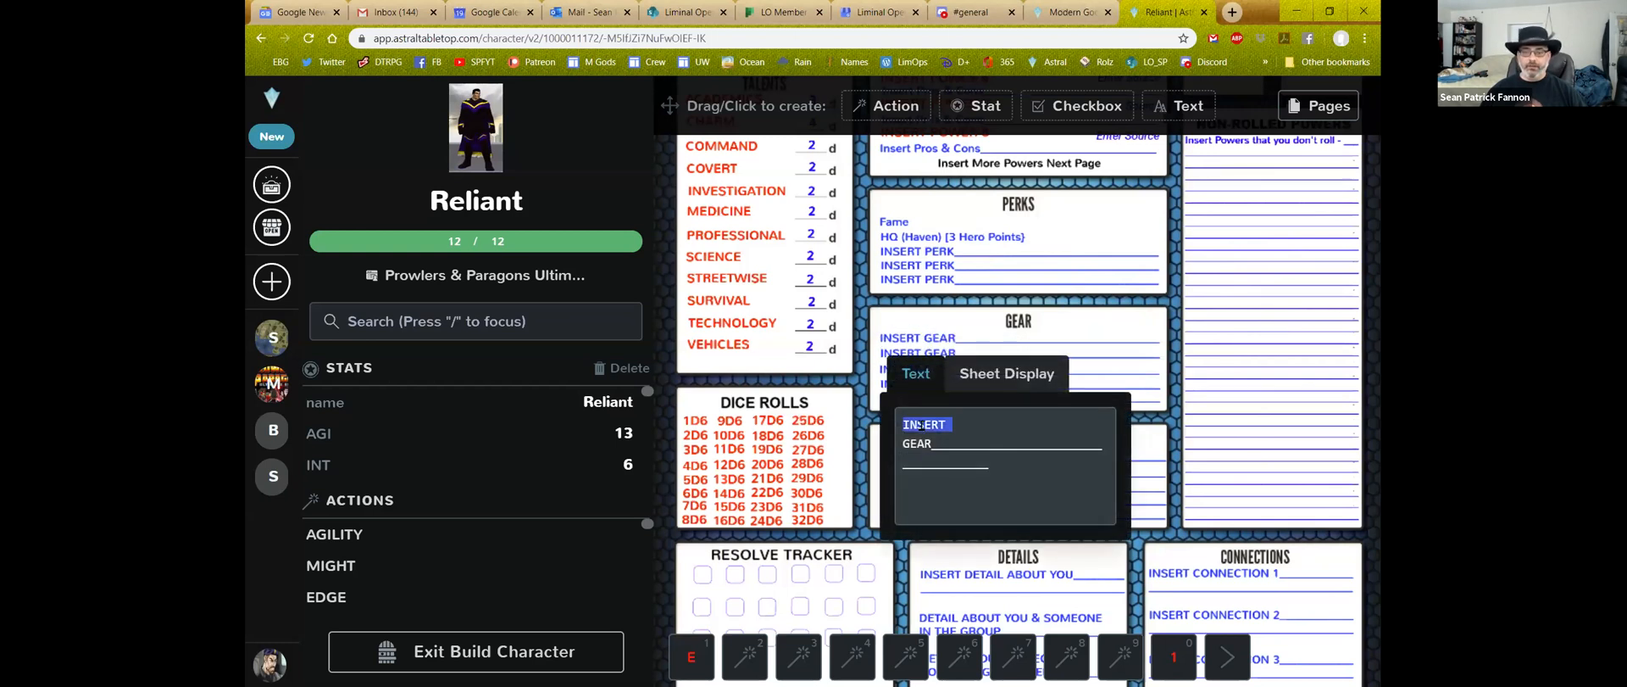
pyautogui.write('Communicator')
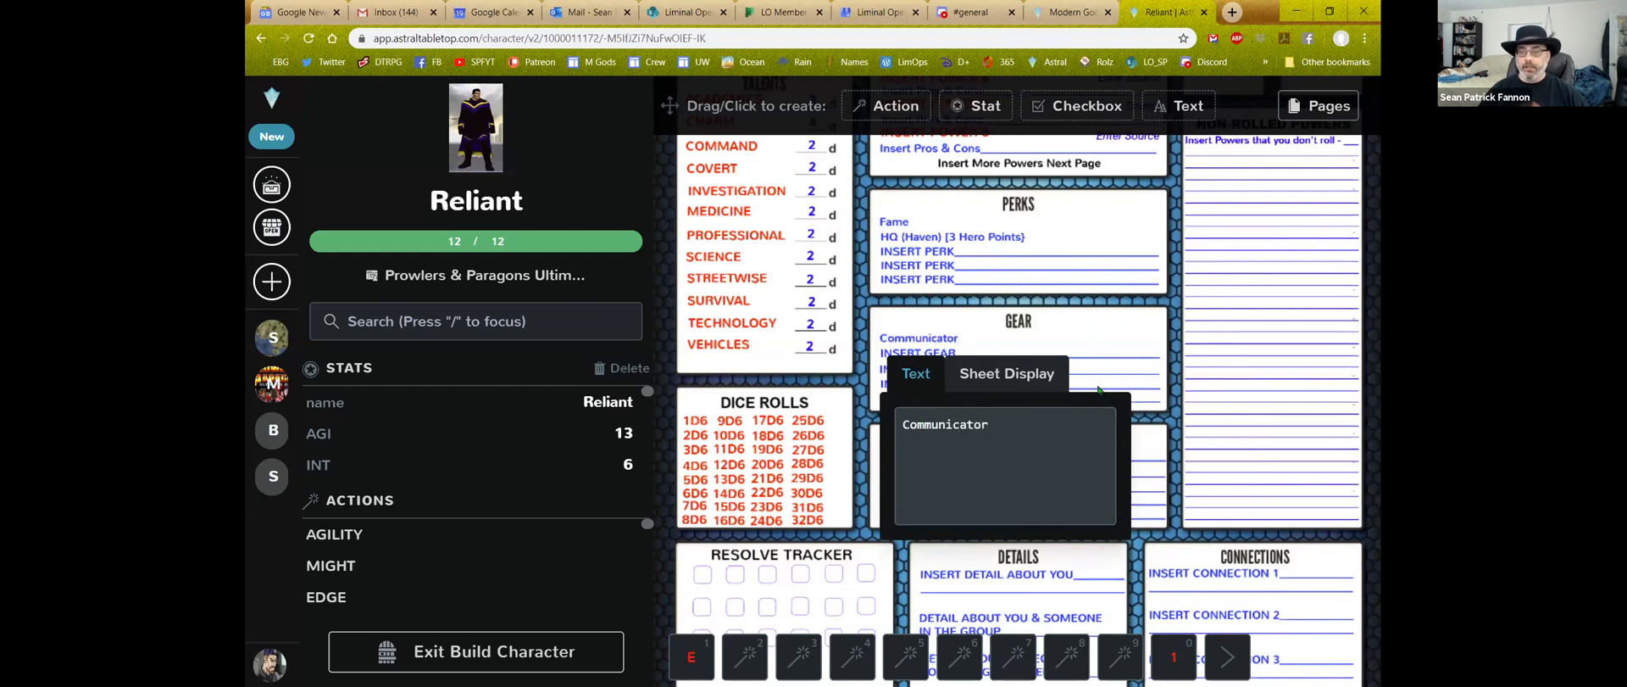
pyautogui.click(1184, 339)
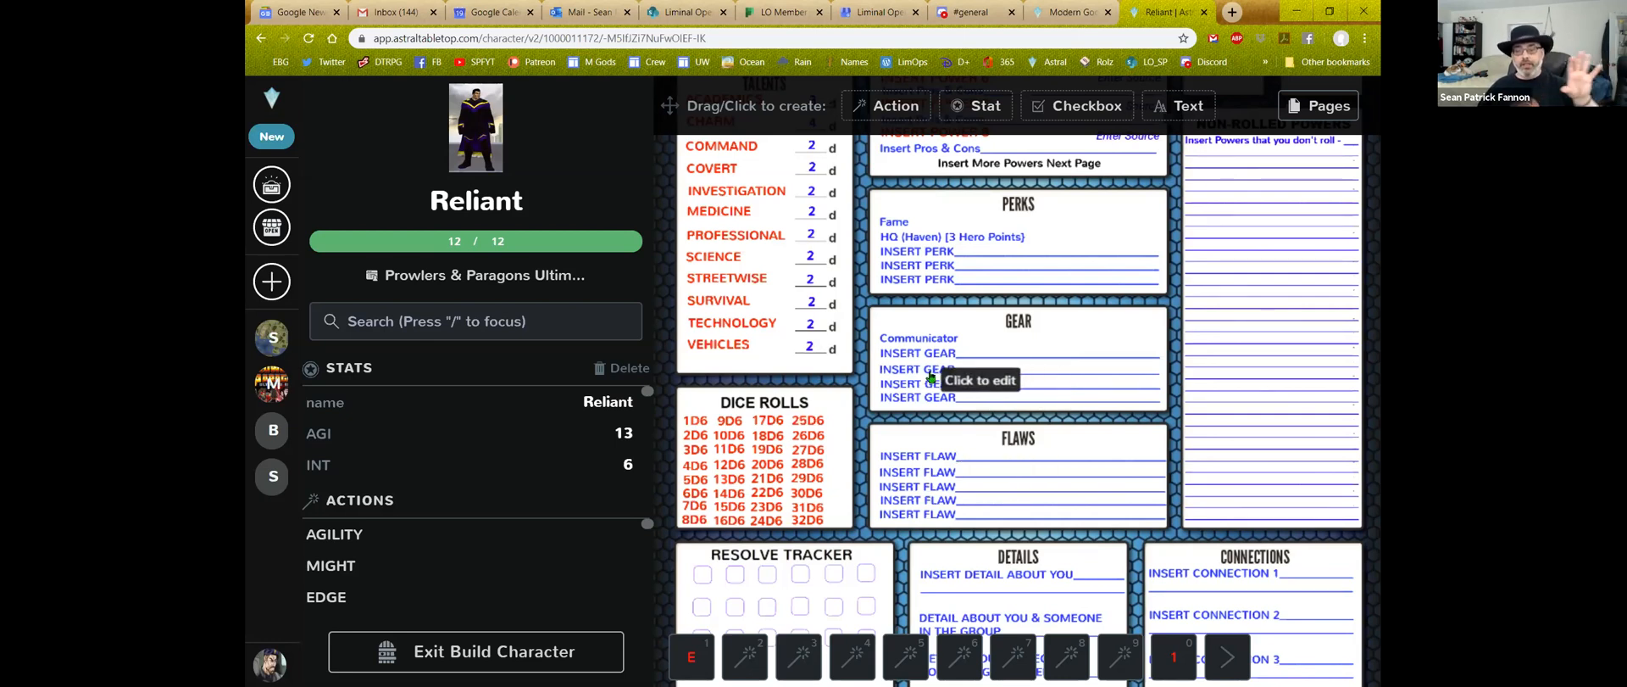
# Leave character building and return to the normal character view of the hero sheet
pyautogui.scroll(2, 929, 373)
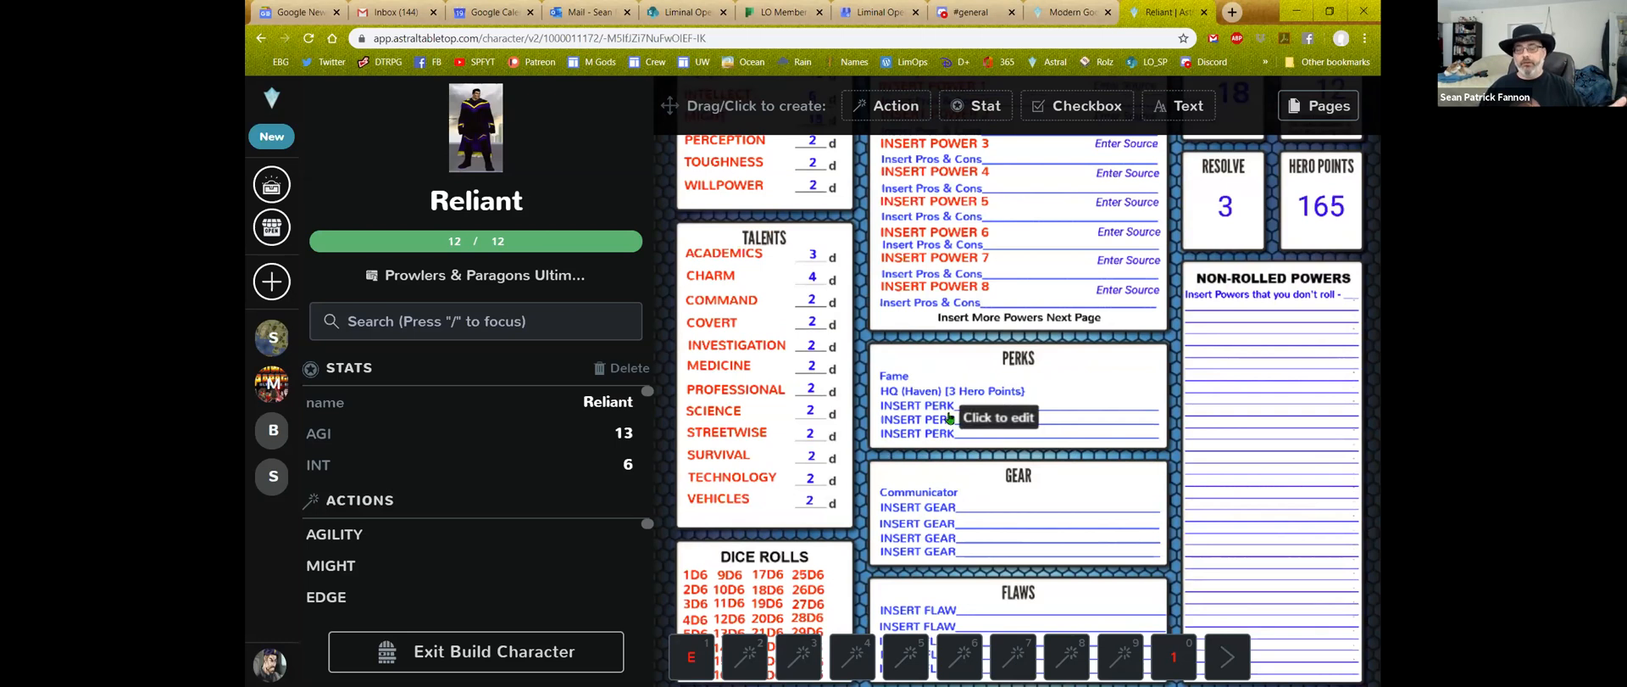
pyautogui.scroll(-4, 953, 432)
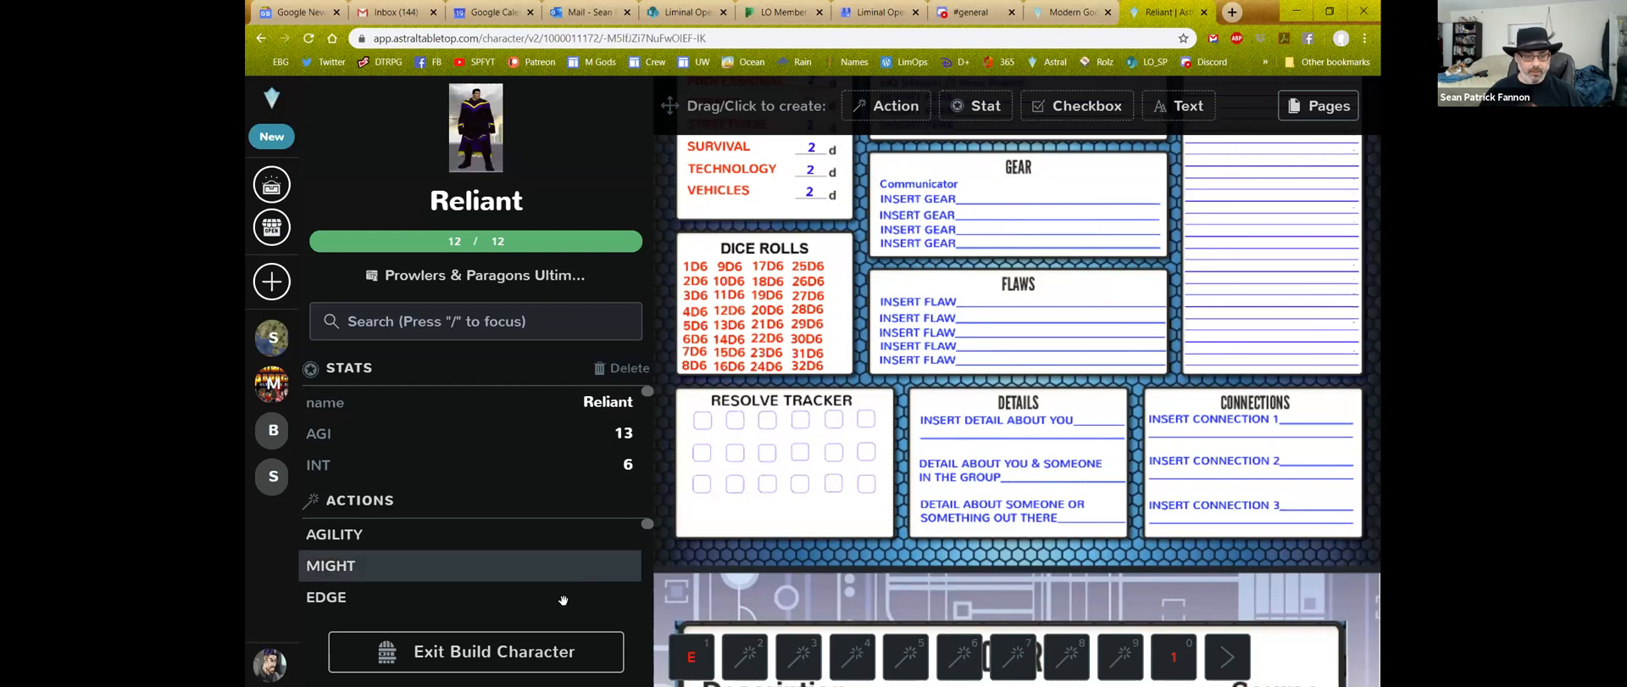
pyautogui.click(512, 657)
pyautogui.scroll(2, 968, 416)
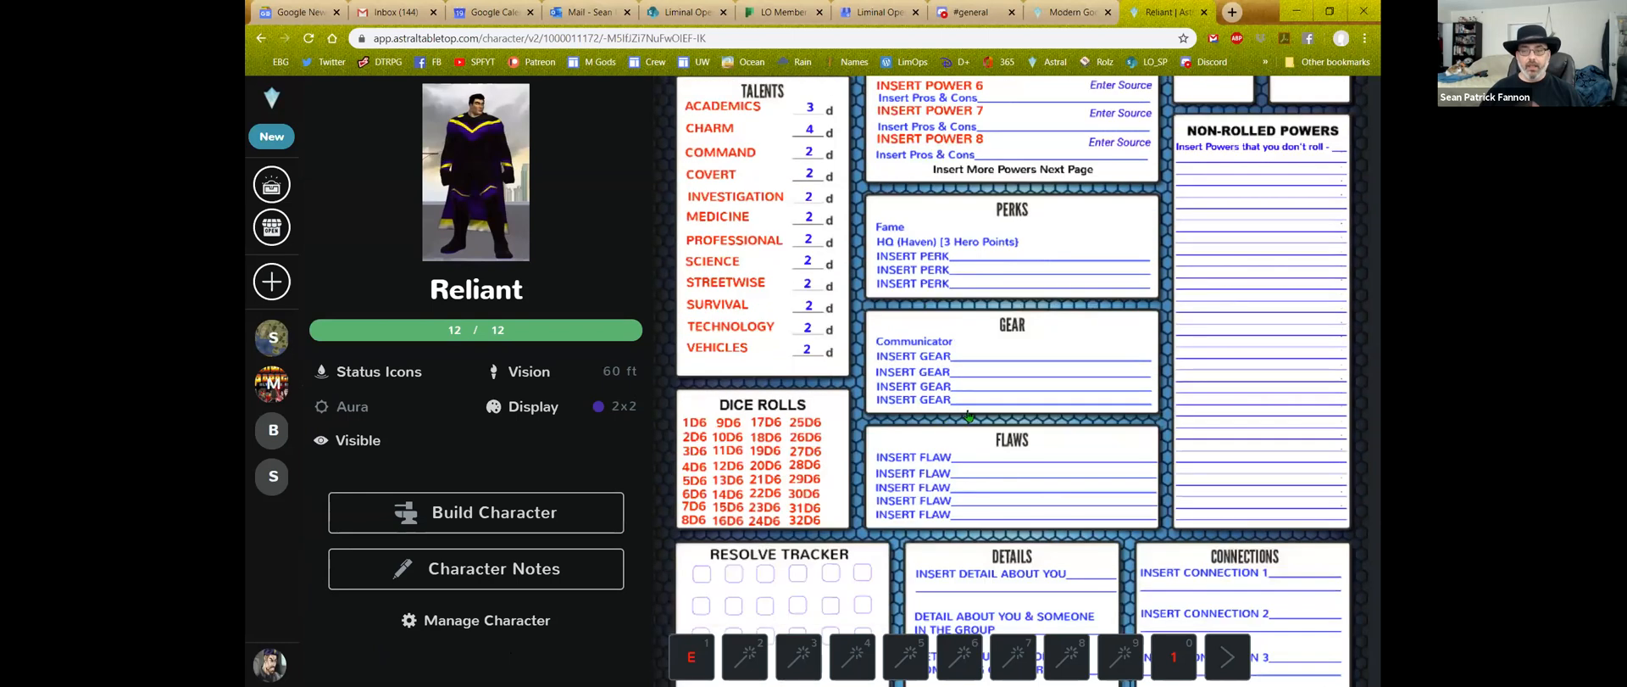
pyautogui.scroll(3, 969, 415)
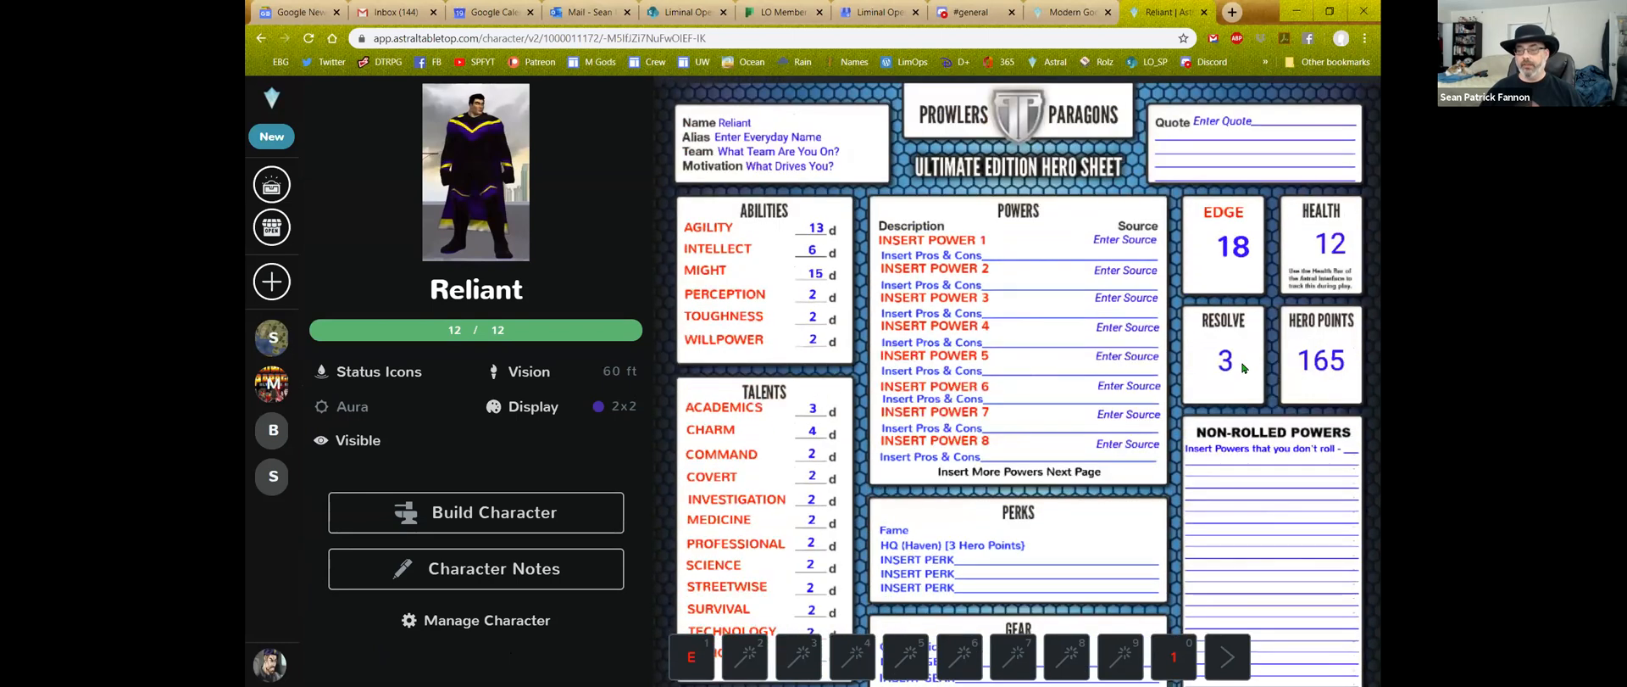
# Fill the first three boxes of the Resolve Tracker, clearing and refilling the third one
pyautogui.scroll(-5, 1244, 367)
pyautogui.click(702, 420)
pyautogui.click(735, 420)
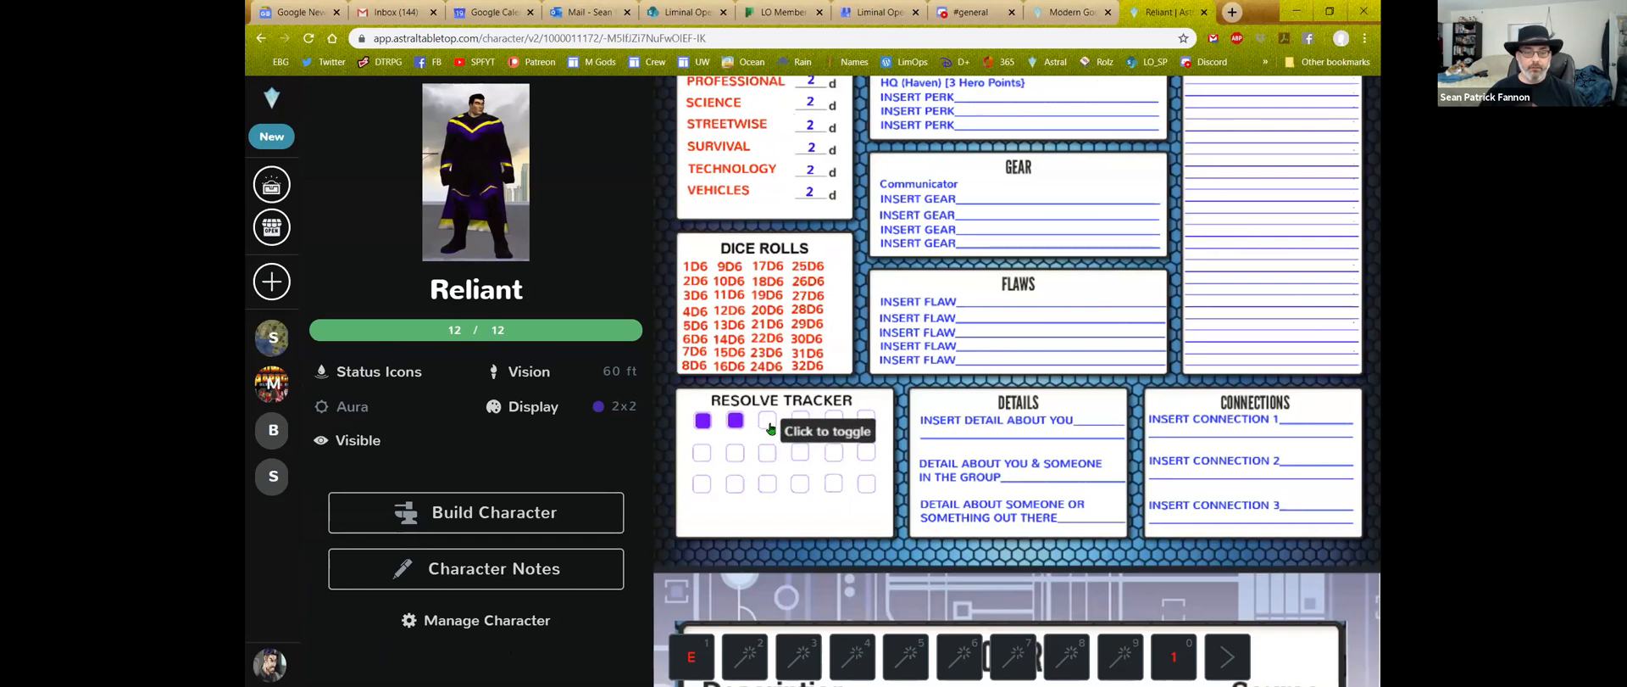
pyautogui.click(768, 421)
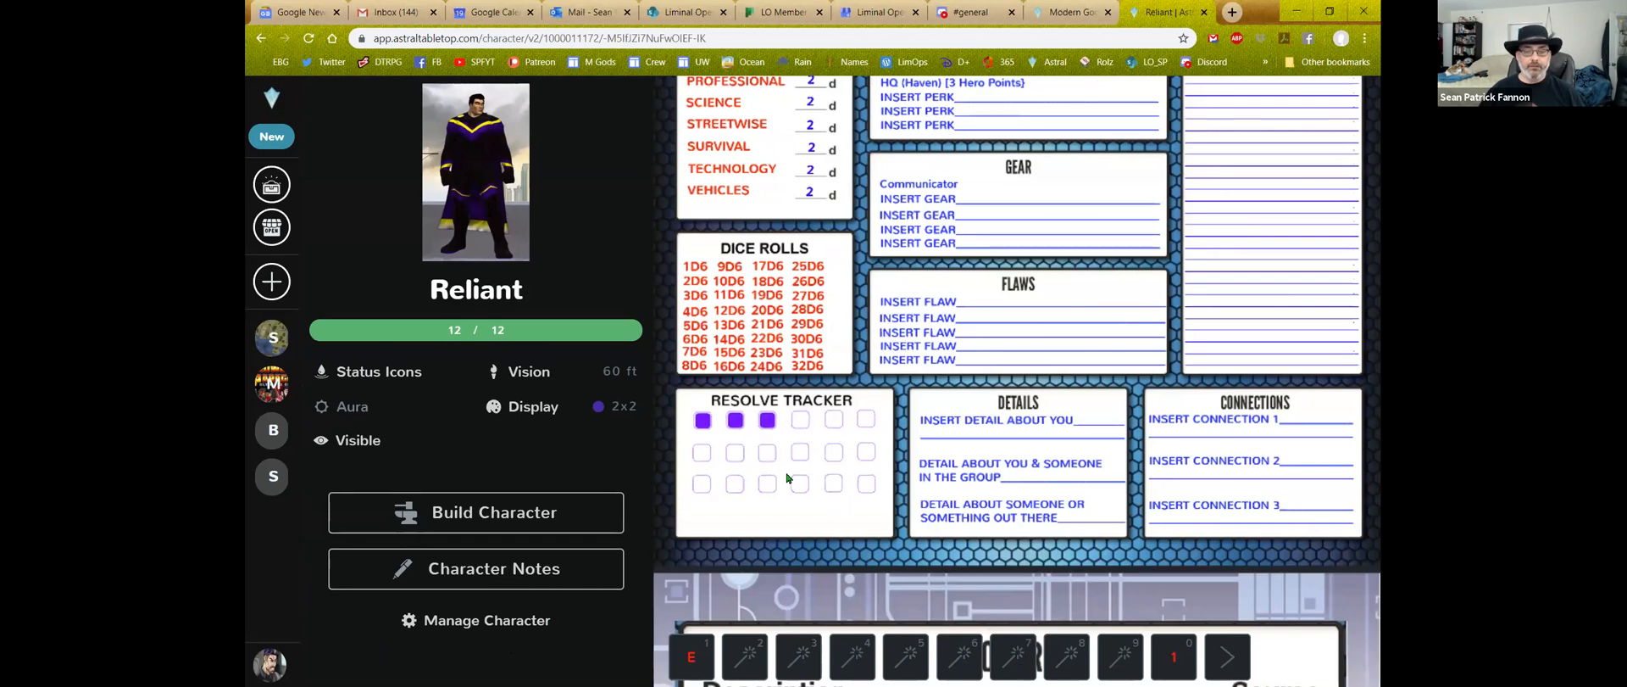
pyautogui.click(768, 424)
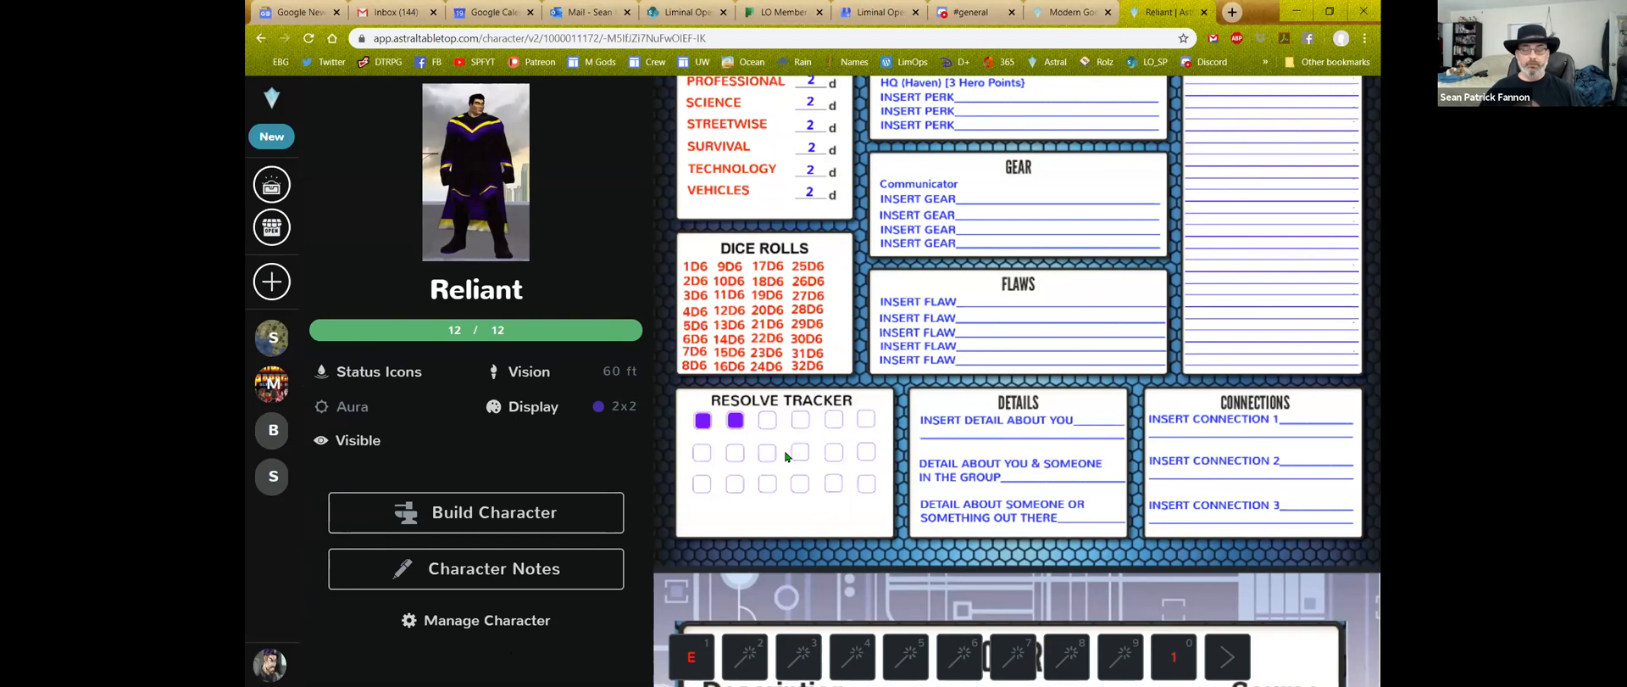
pyautogui.click(768, 421)
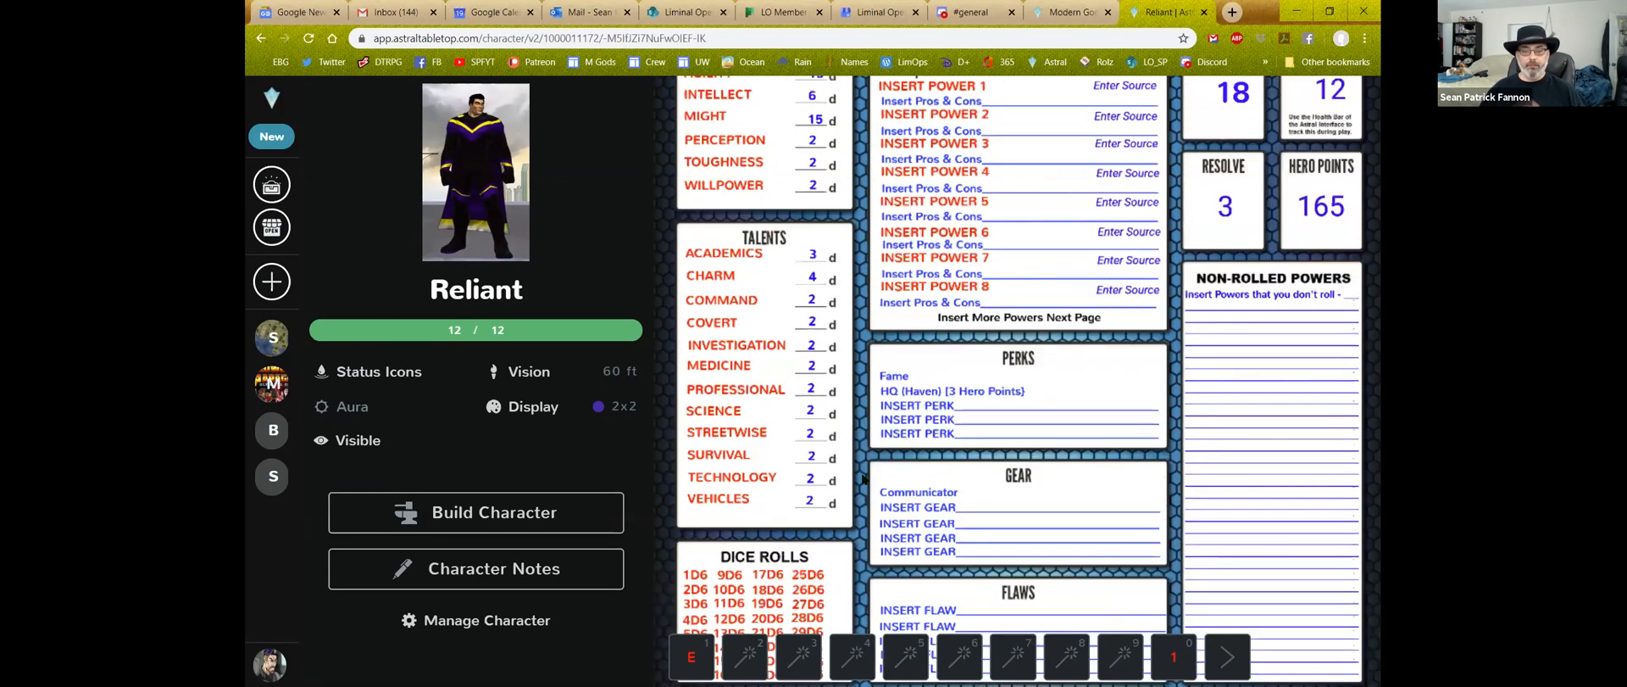
# Reopen the hero sheet for character building and look over its sections
pyautogui.click(539, 512)
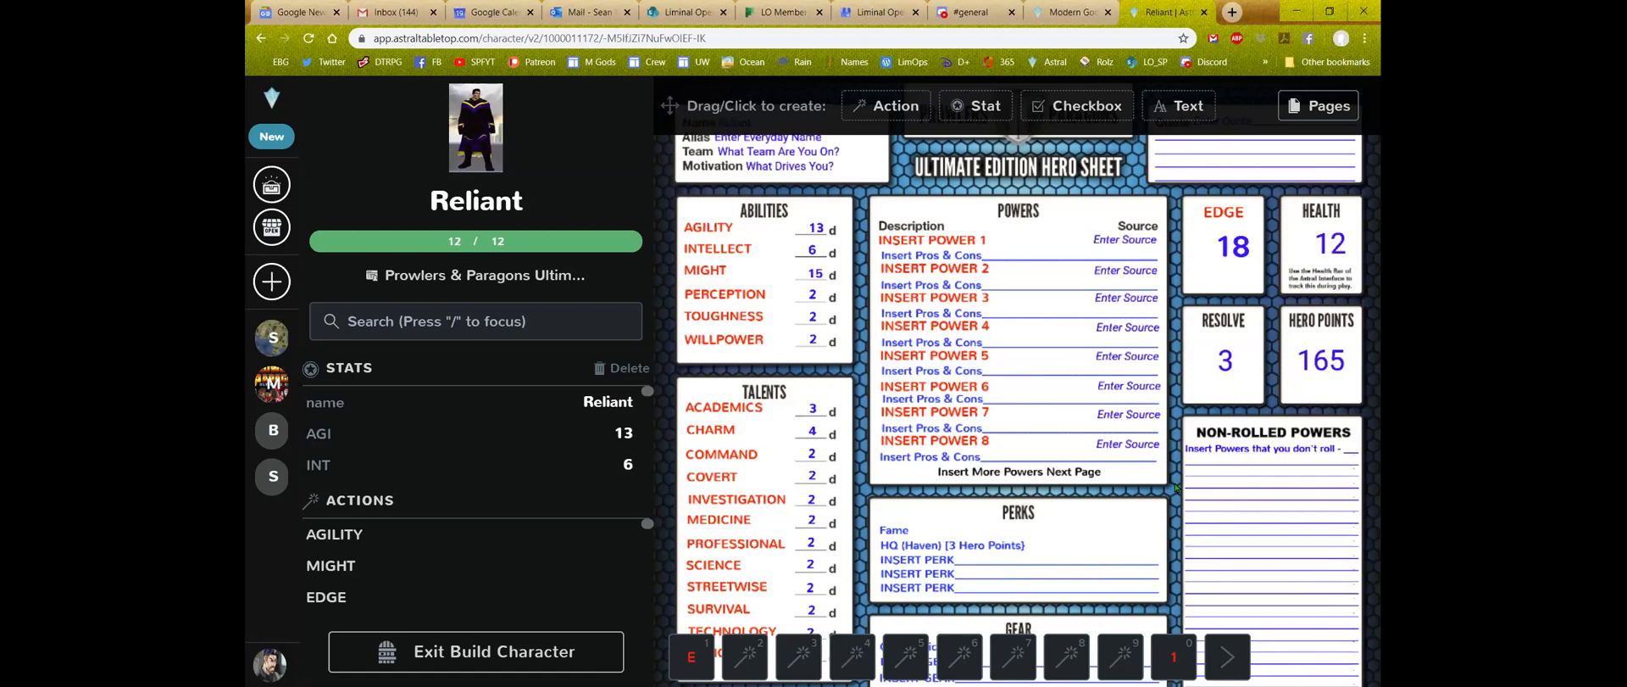
pyautogui.scroll(-5, 1176, 487)
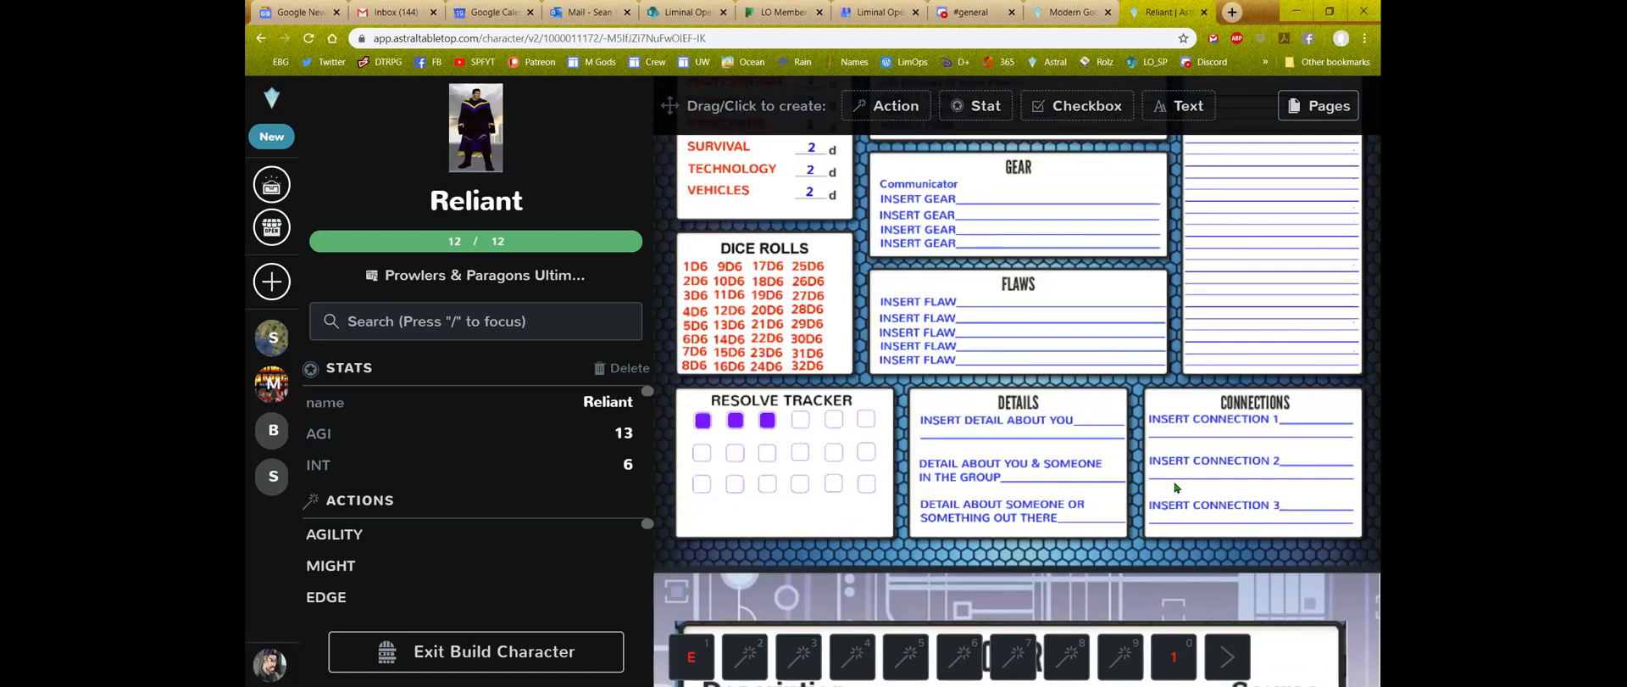
pyautogui.scroll(5, 1175, 487)
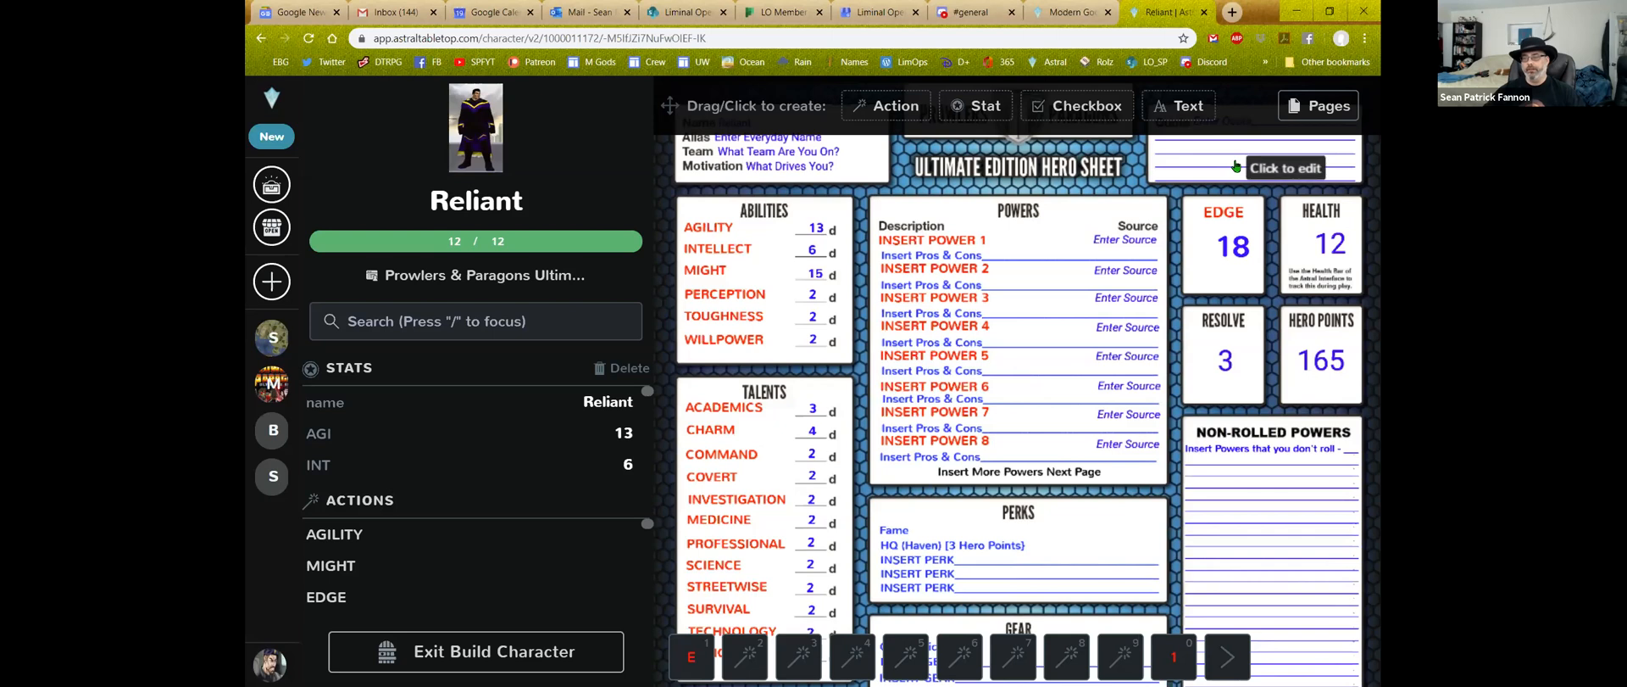
pyautogui.scroll(-3, 1183, 375)
pyautogui.scroll(3, 1178, 374)
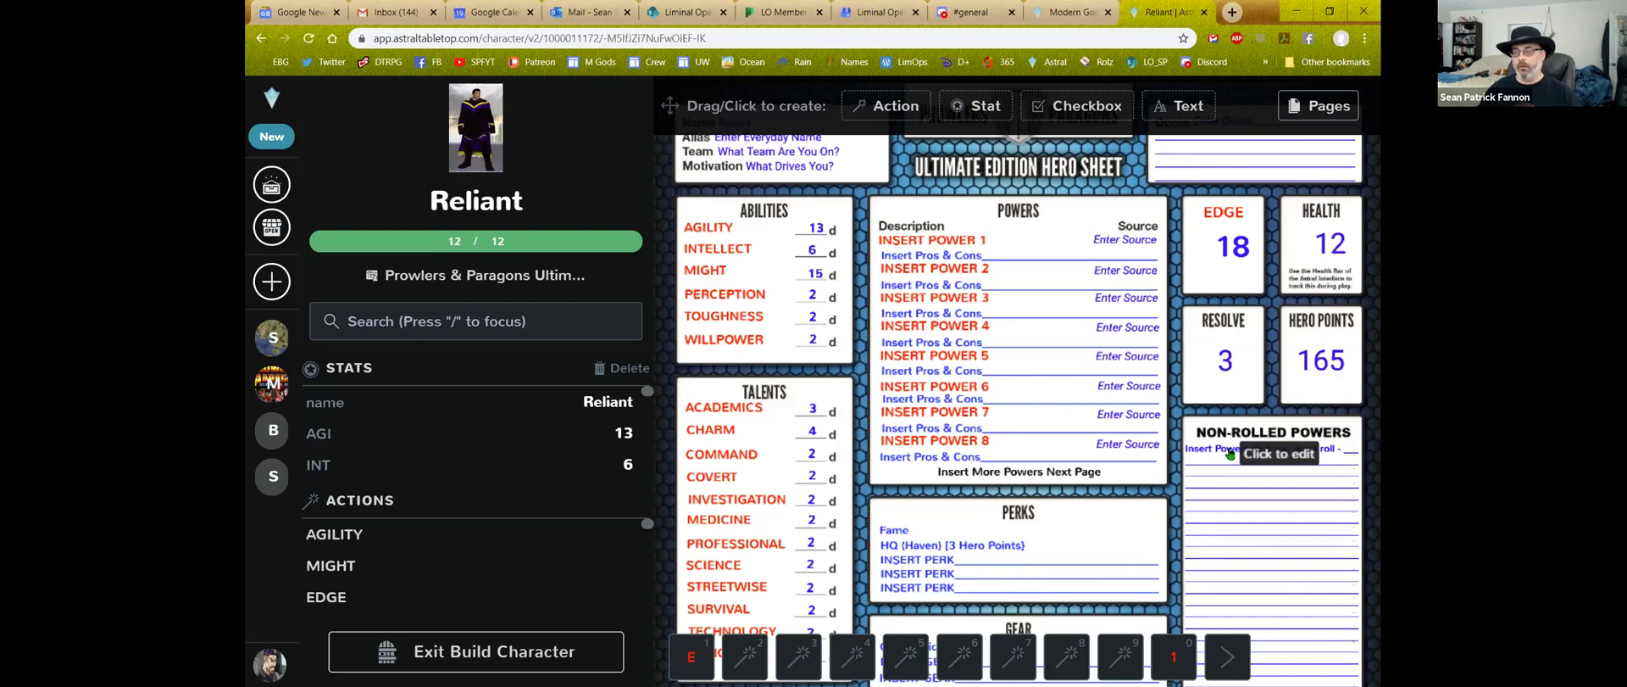
pyautogui.scroll(-2, 1233, 459)
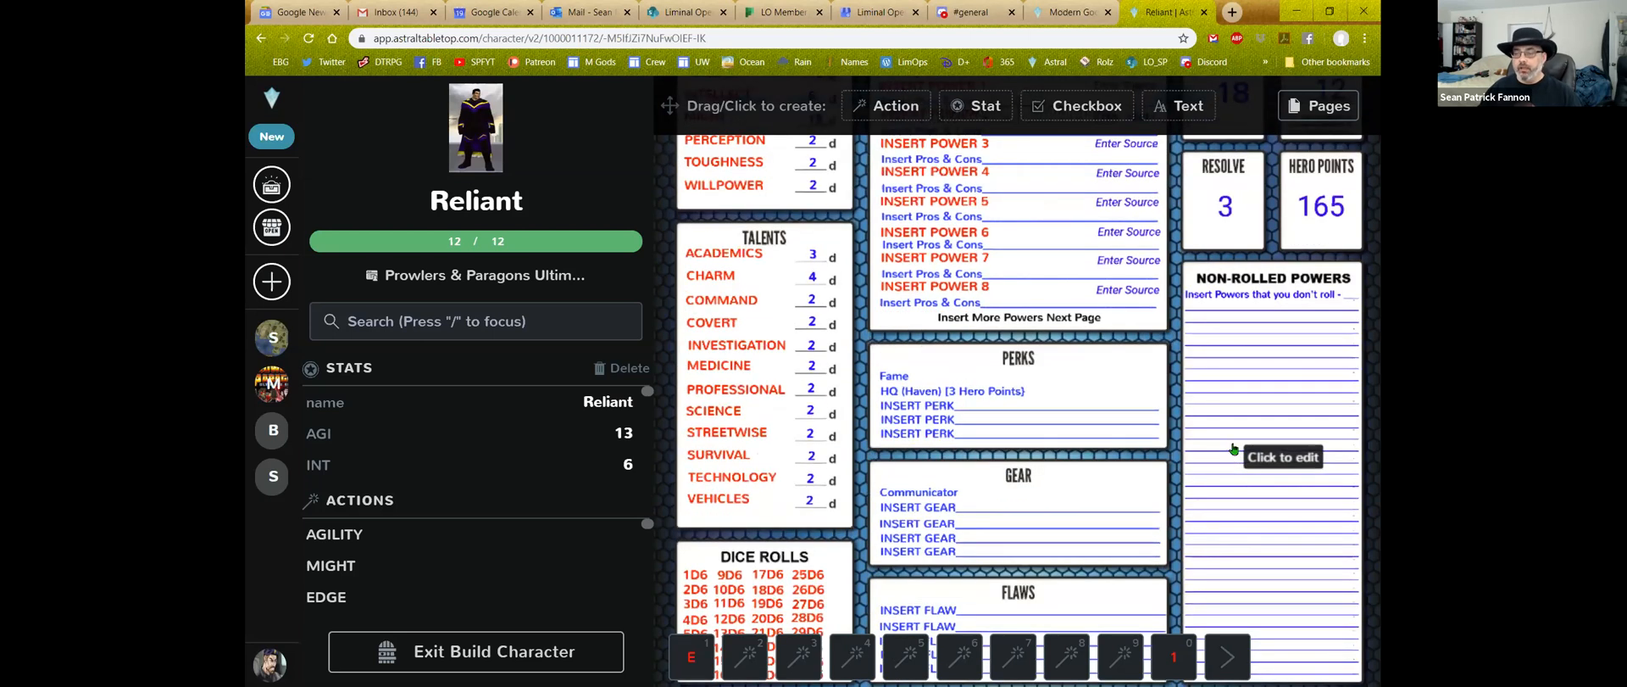
pyautogui.scroll(2, 1233, 459)
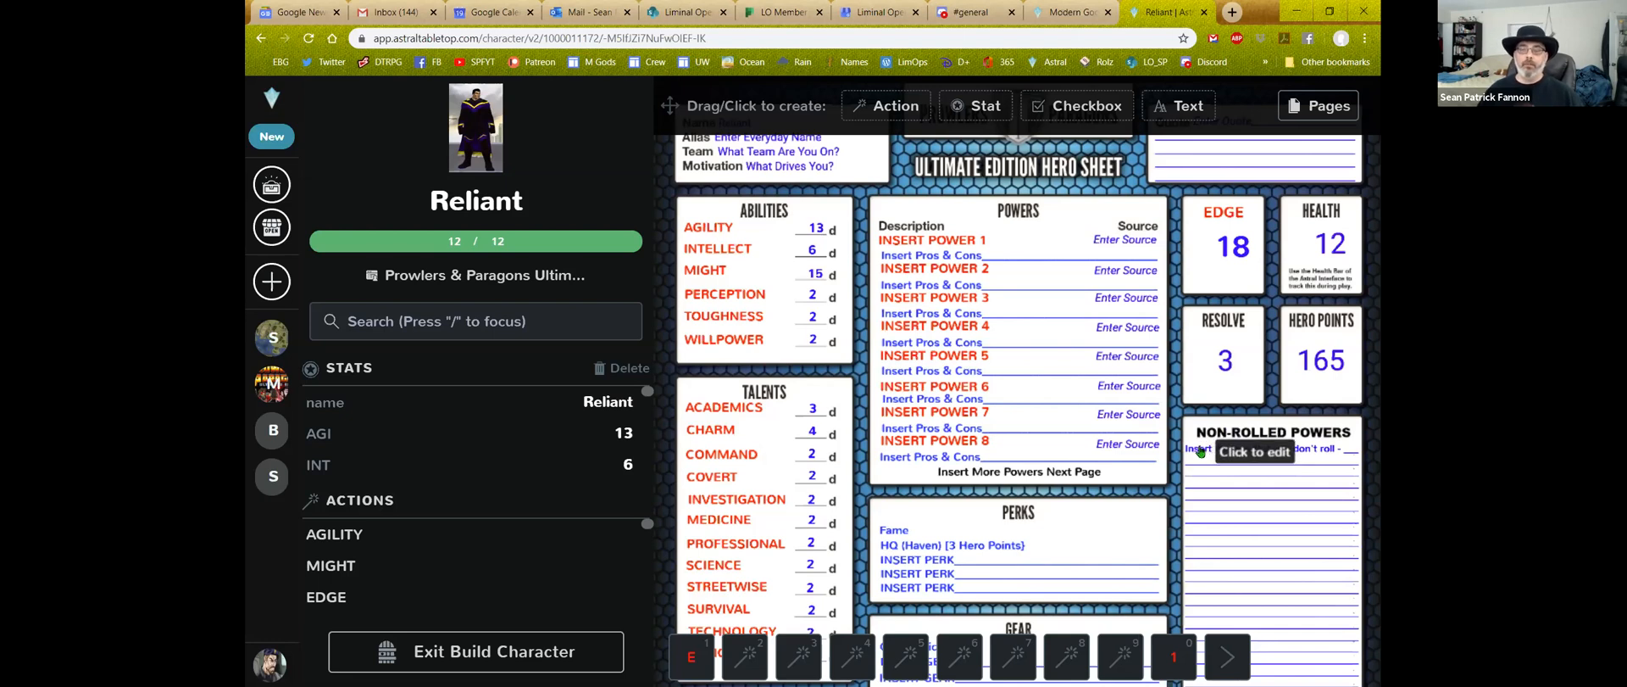
# Set the action title of the first power in the Powers section to "Armor 15d"
pyautogui.click(946, 244)
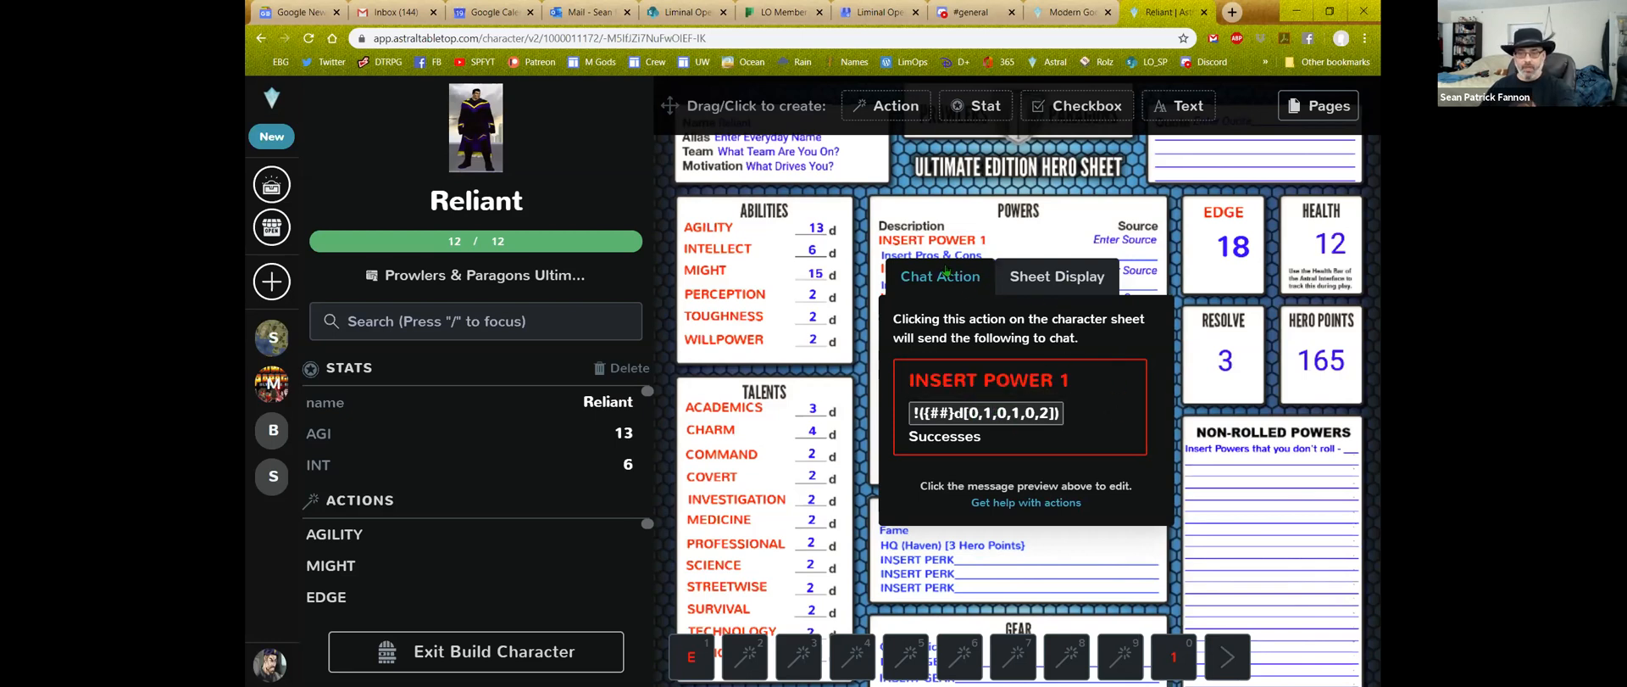
pyautogui.click(1006, 380)
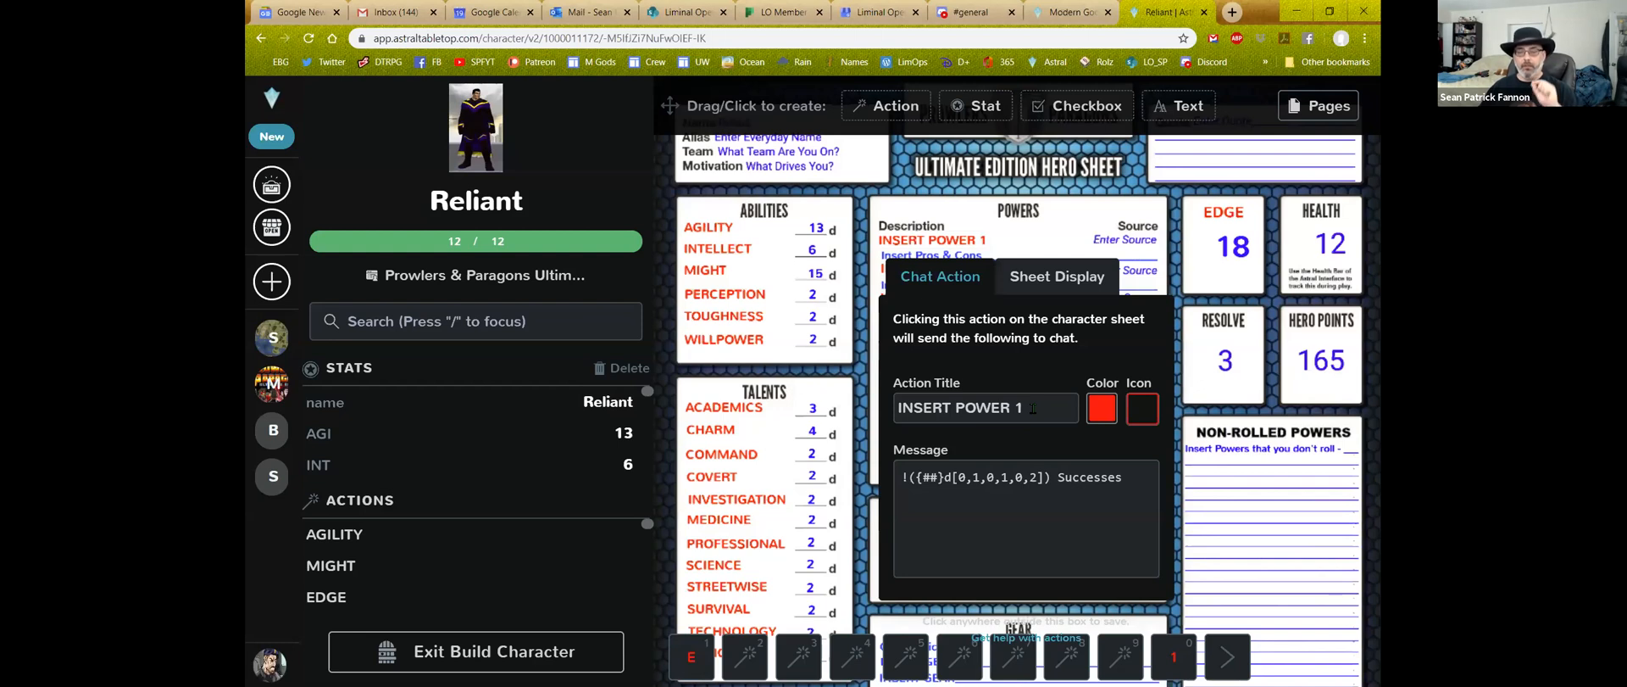
pyautogui.moveTo(1033, 408); pyautogui.dragTo(913, 431)
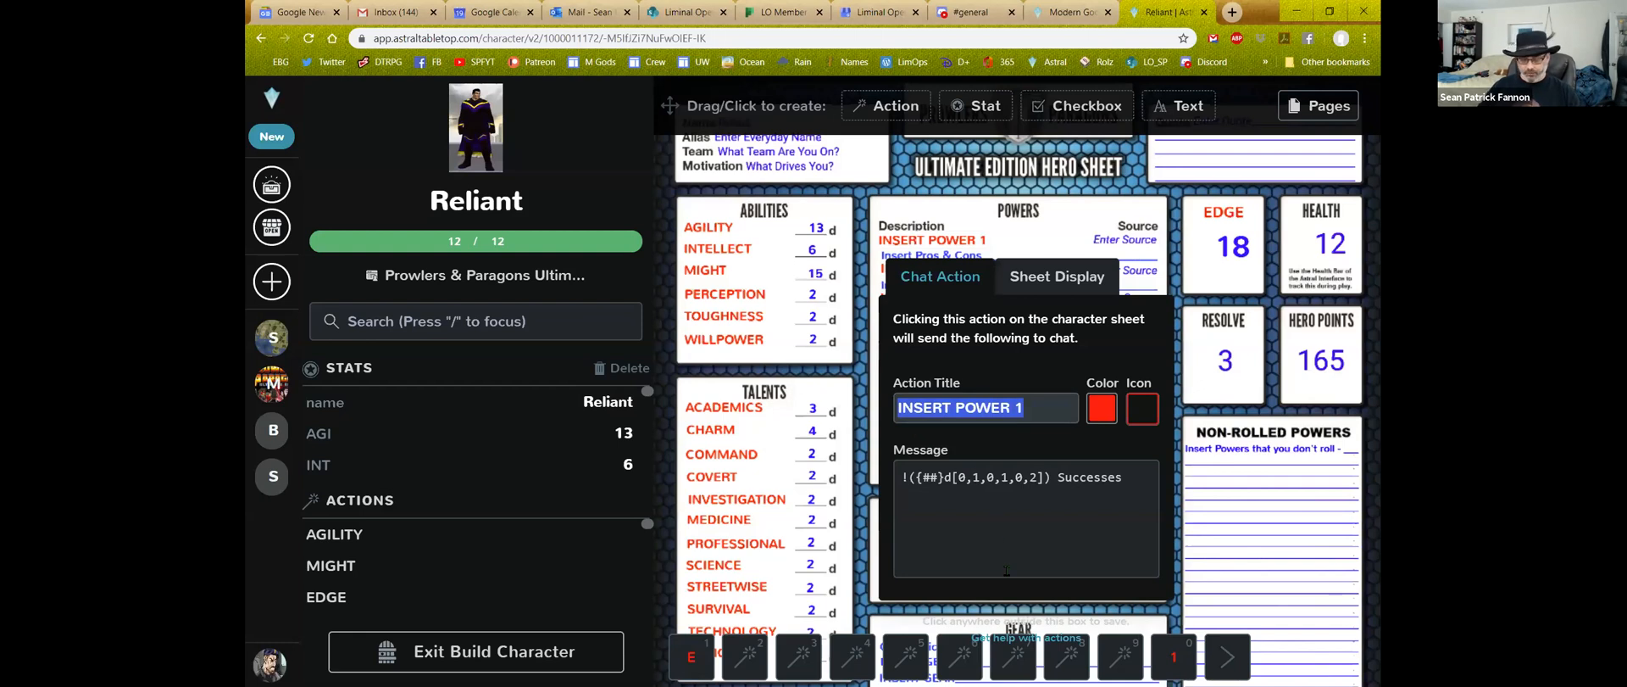
pyautogui.write('Armor 15d')
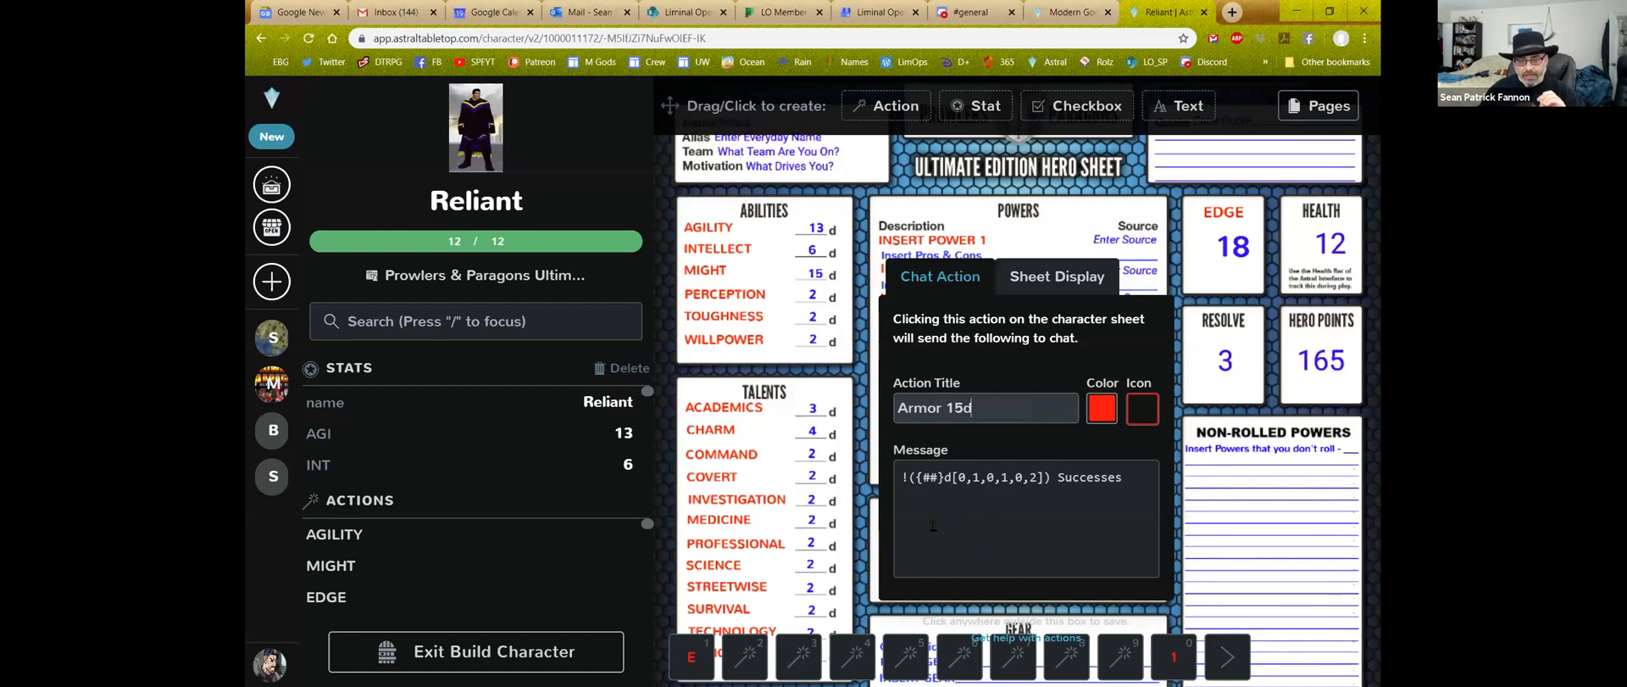
# Replace the ## placeholder in the Armor action's chat message with 15 dice and save the message
pyautogui.moveTo(898, 479); pyautogui.dragTo(1107, 501)
pyautogui.click(1099, 511)
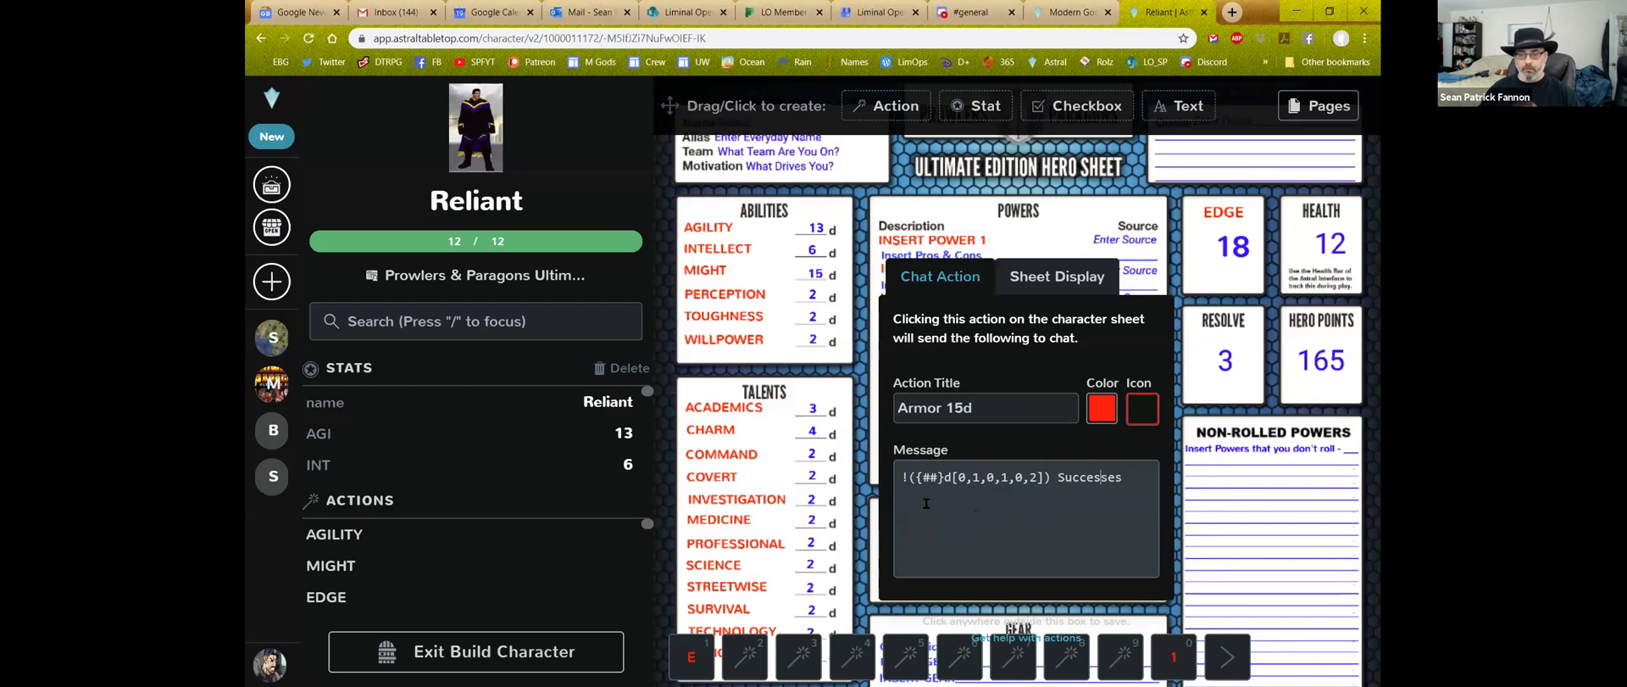
pyautogui.click(901, 475)
pyautogui.press('Delete')
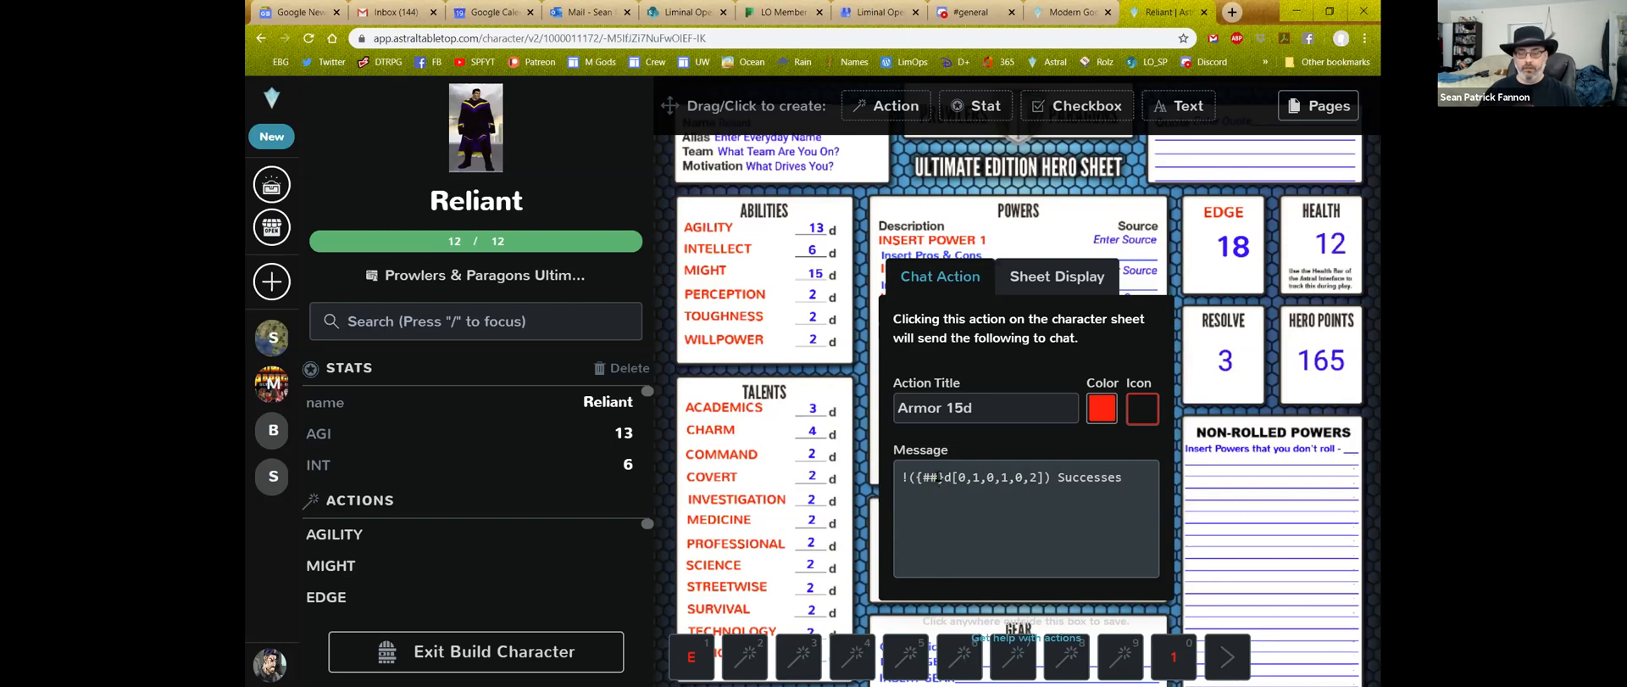
pyautogui.write('15')
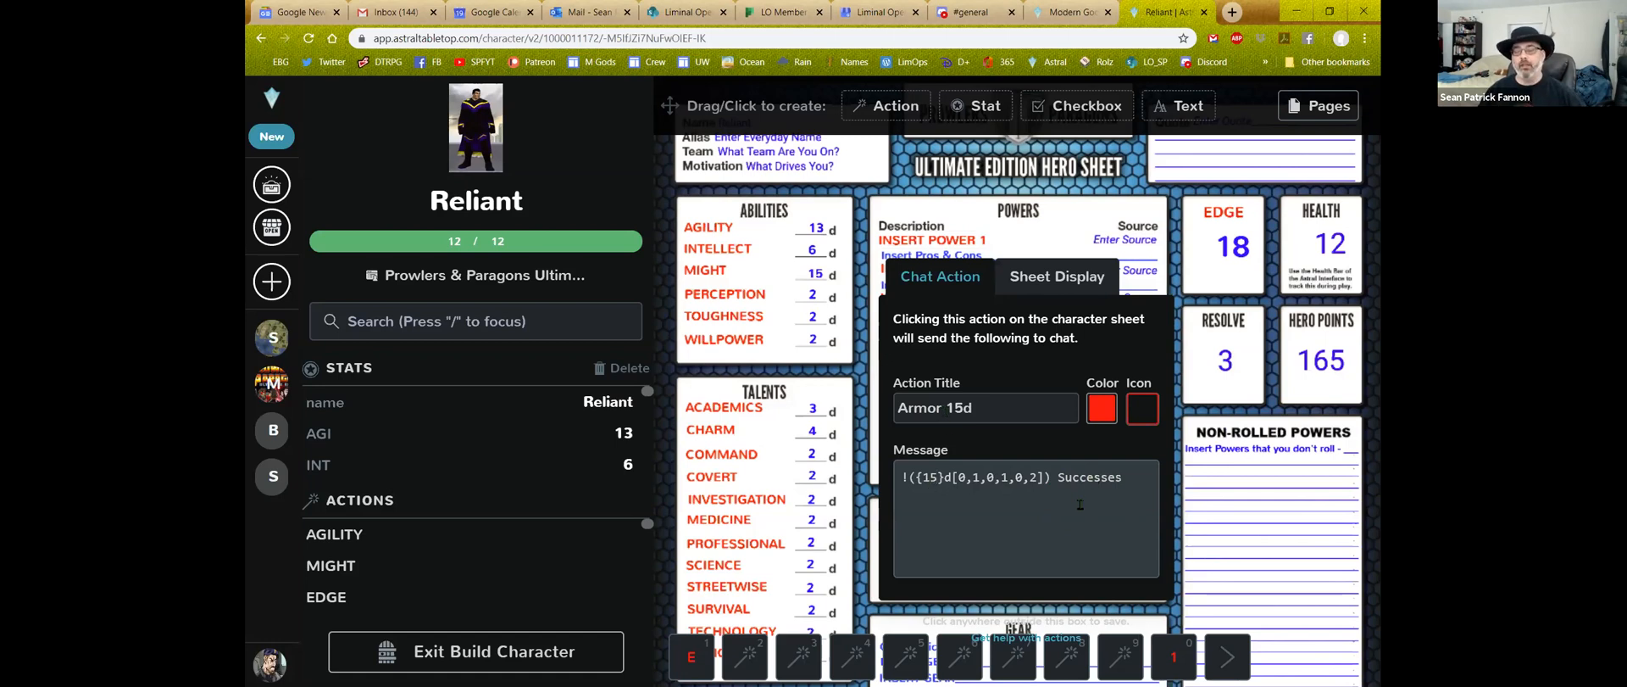
pyautogui.click(1056, 280)
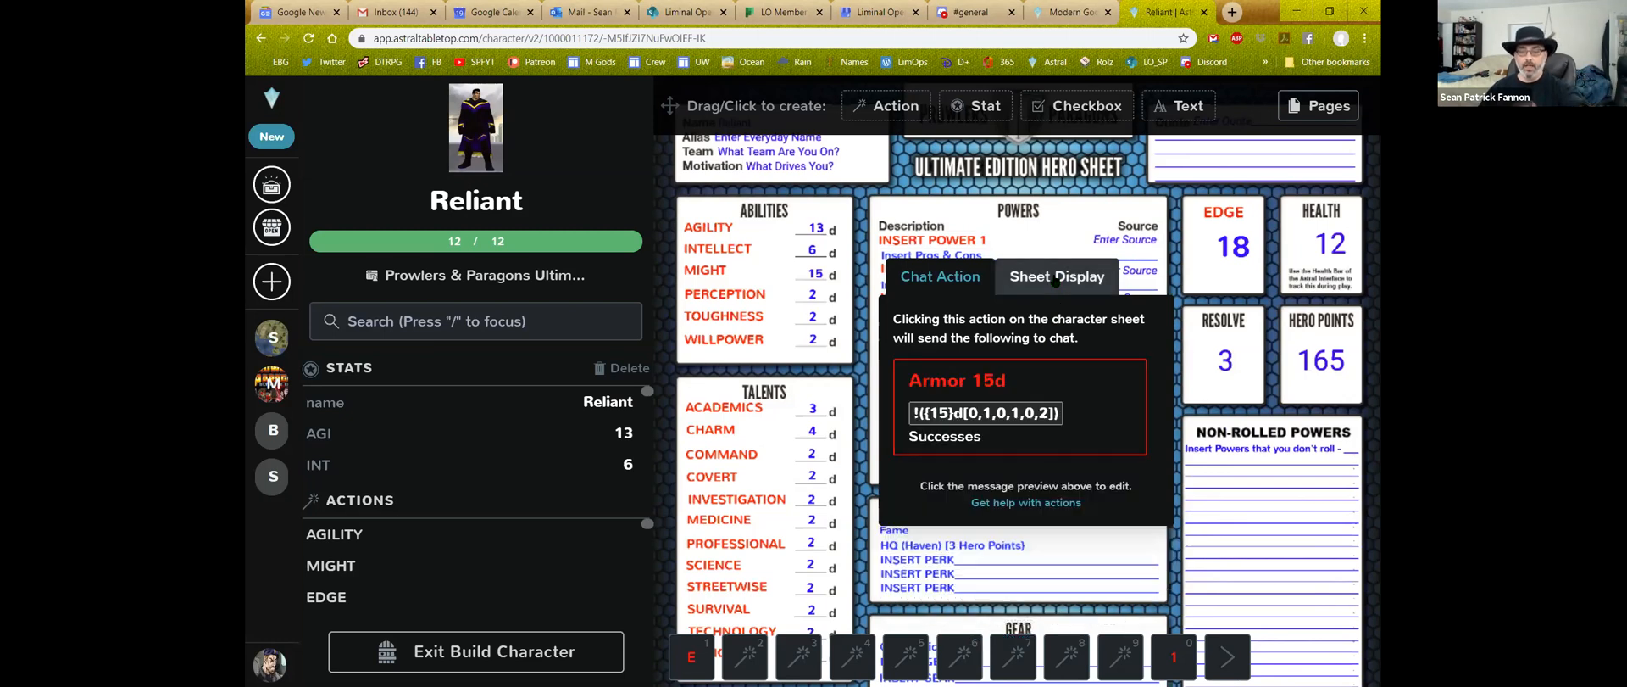
# Change the first power's sheet display text to "Armor 15d"
pyautogui.click(1056, 280)
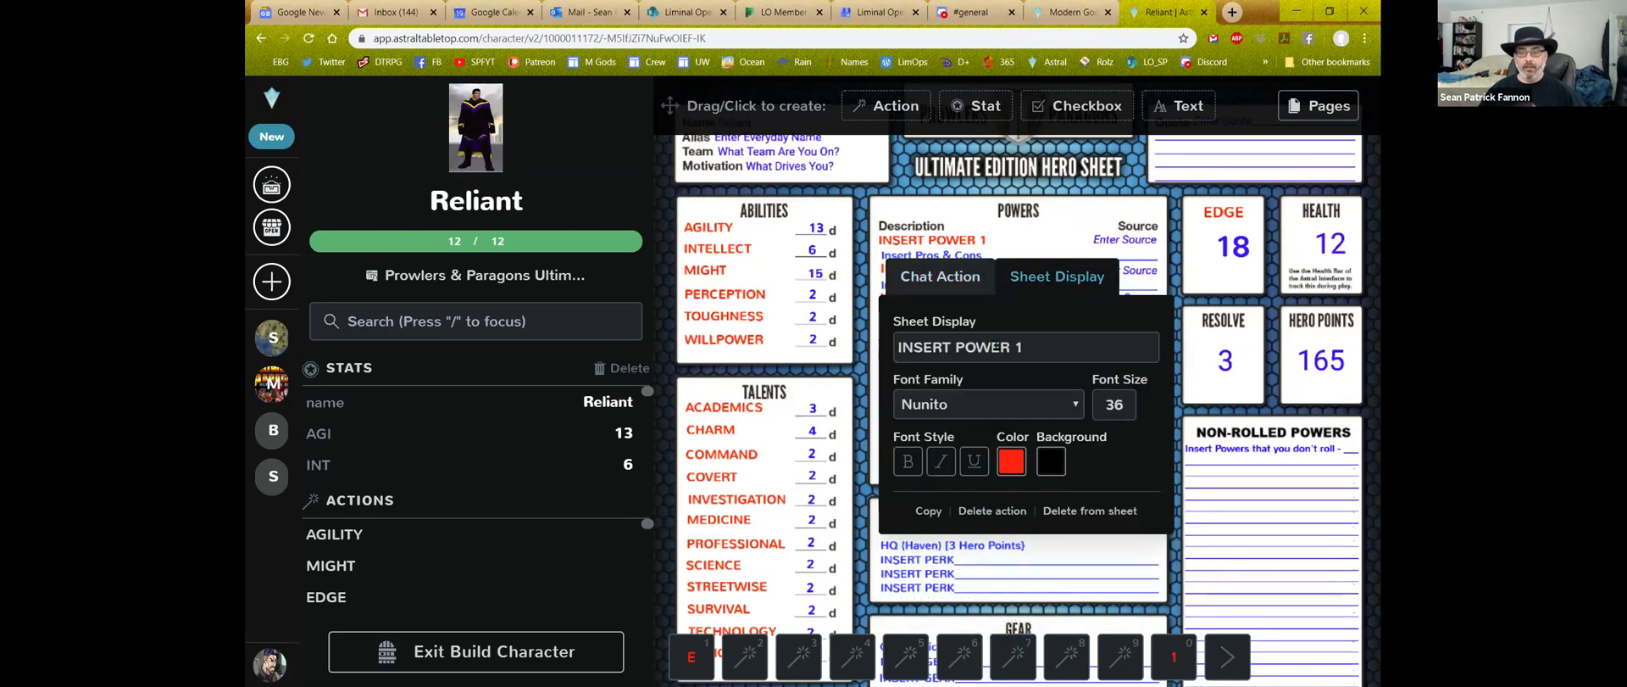
pyautogui.click(998, 346)
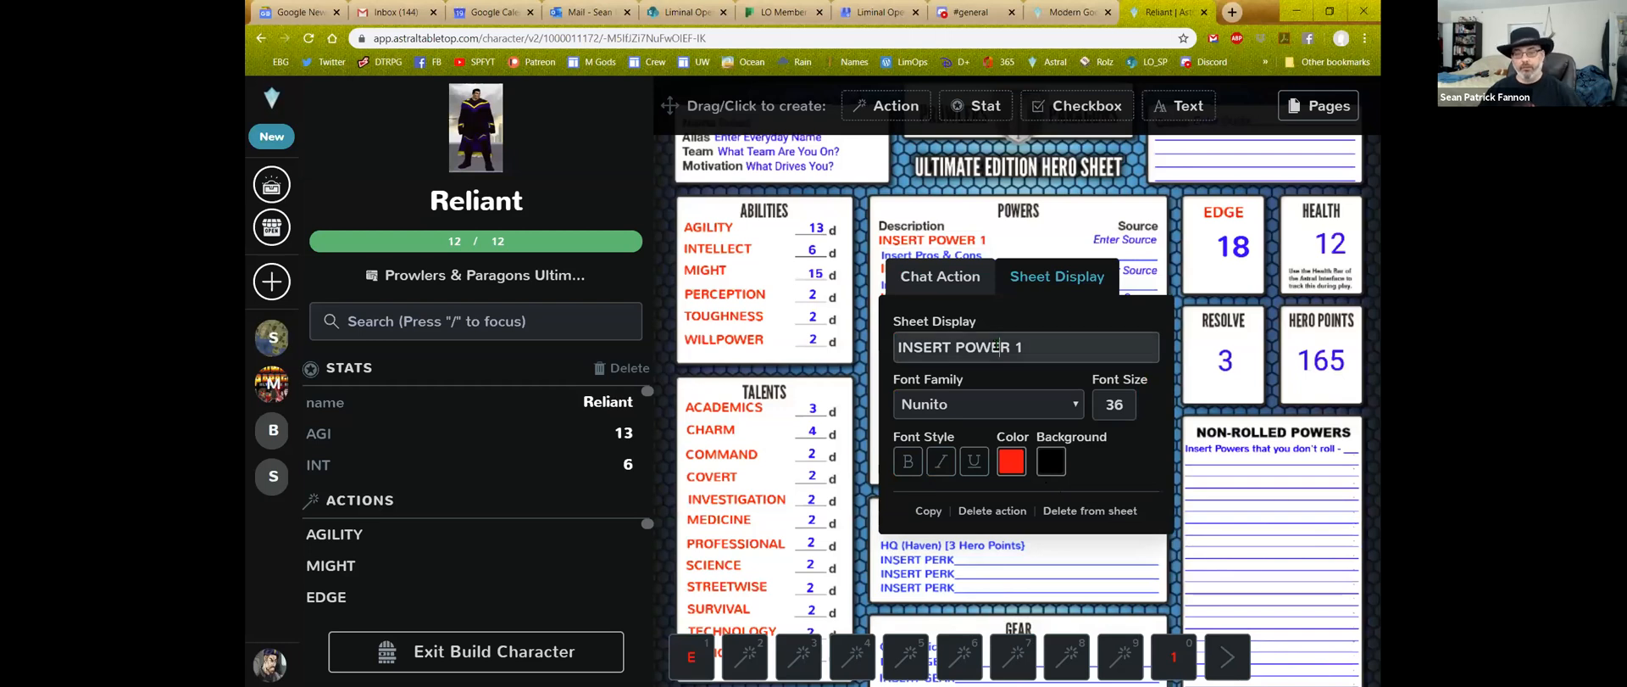
pyautogui.tripleClick(998, 346)
pyautogui.write('Ar')
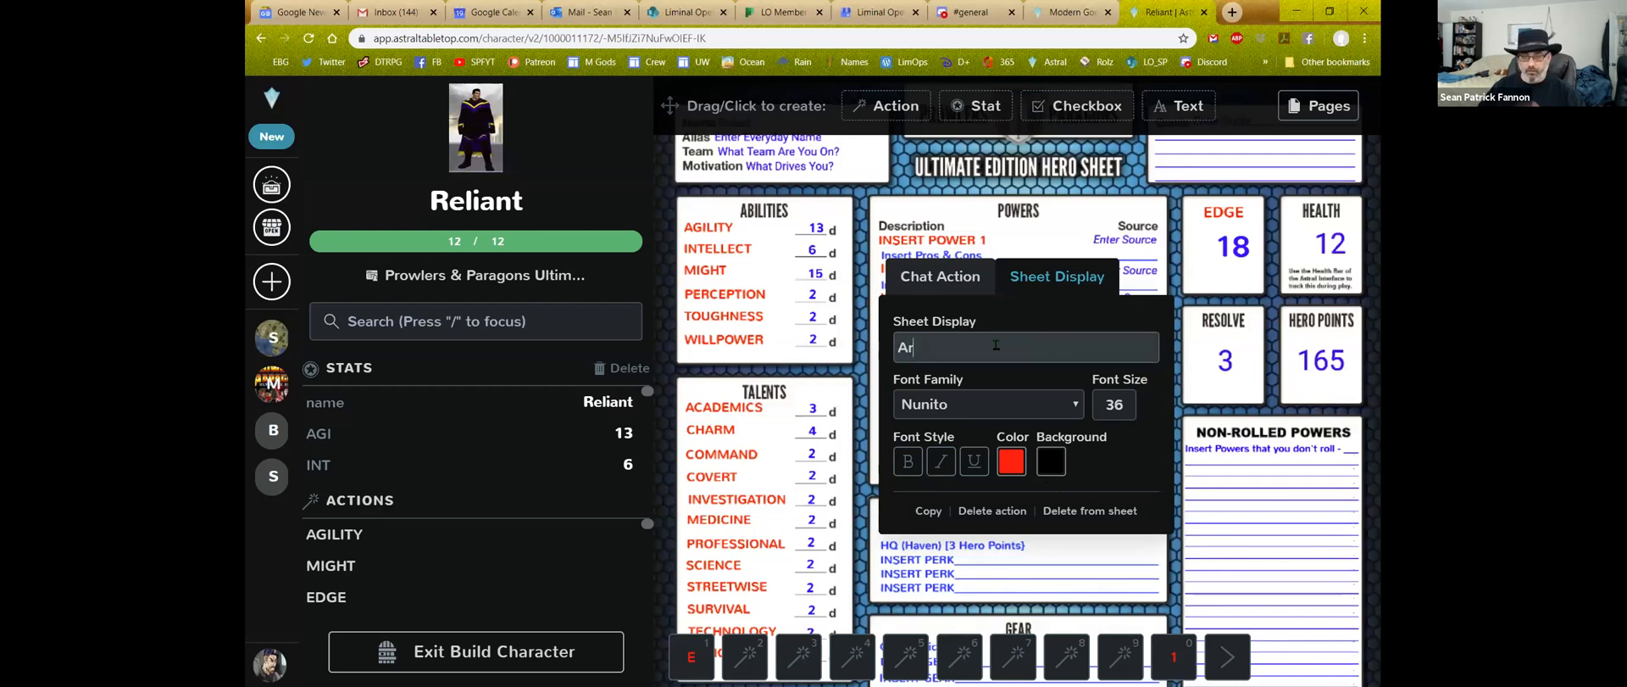
pyautogui.write('mor 15d')
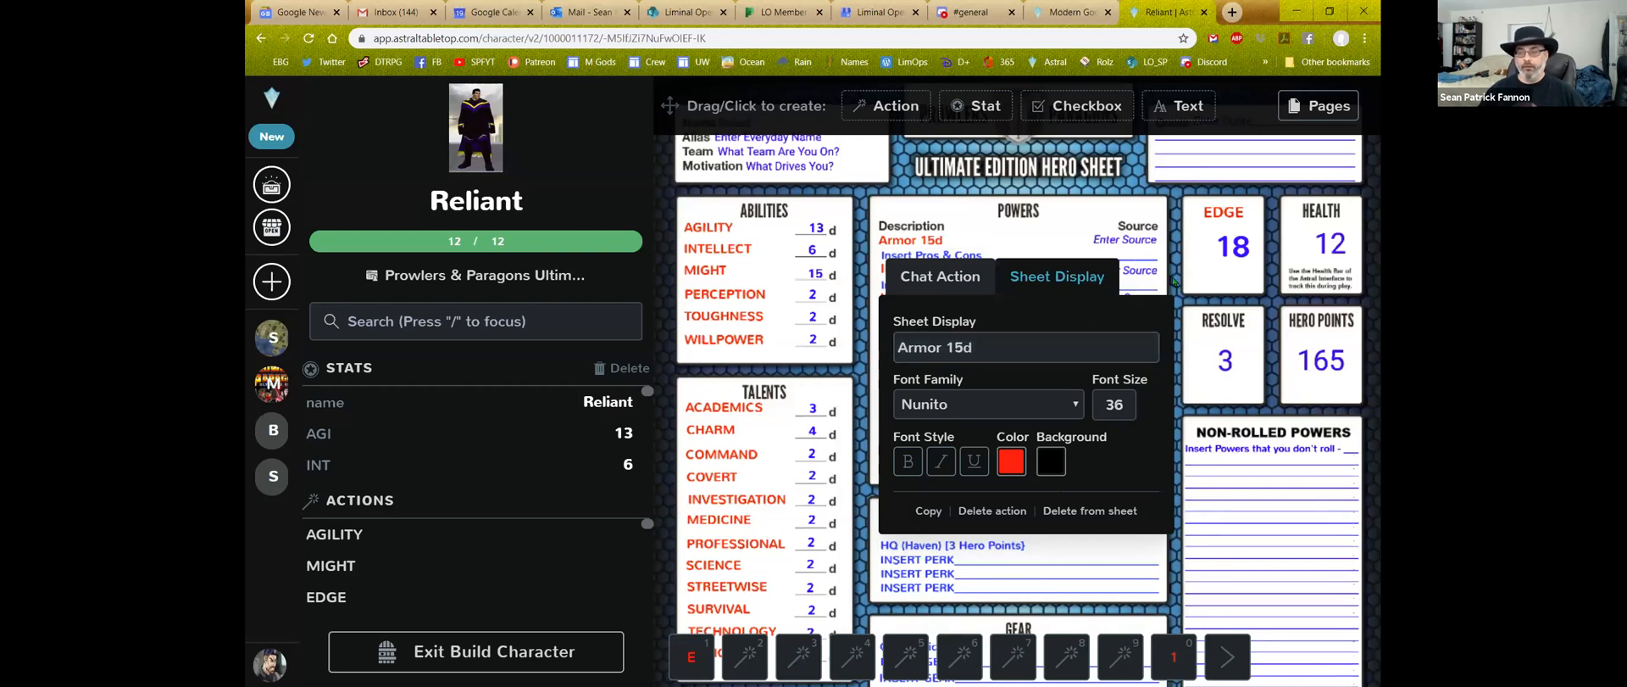
pyautogui.click(1183, 549)
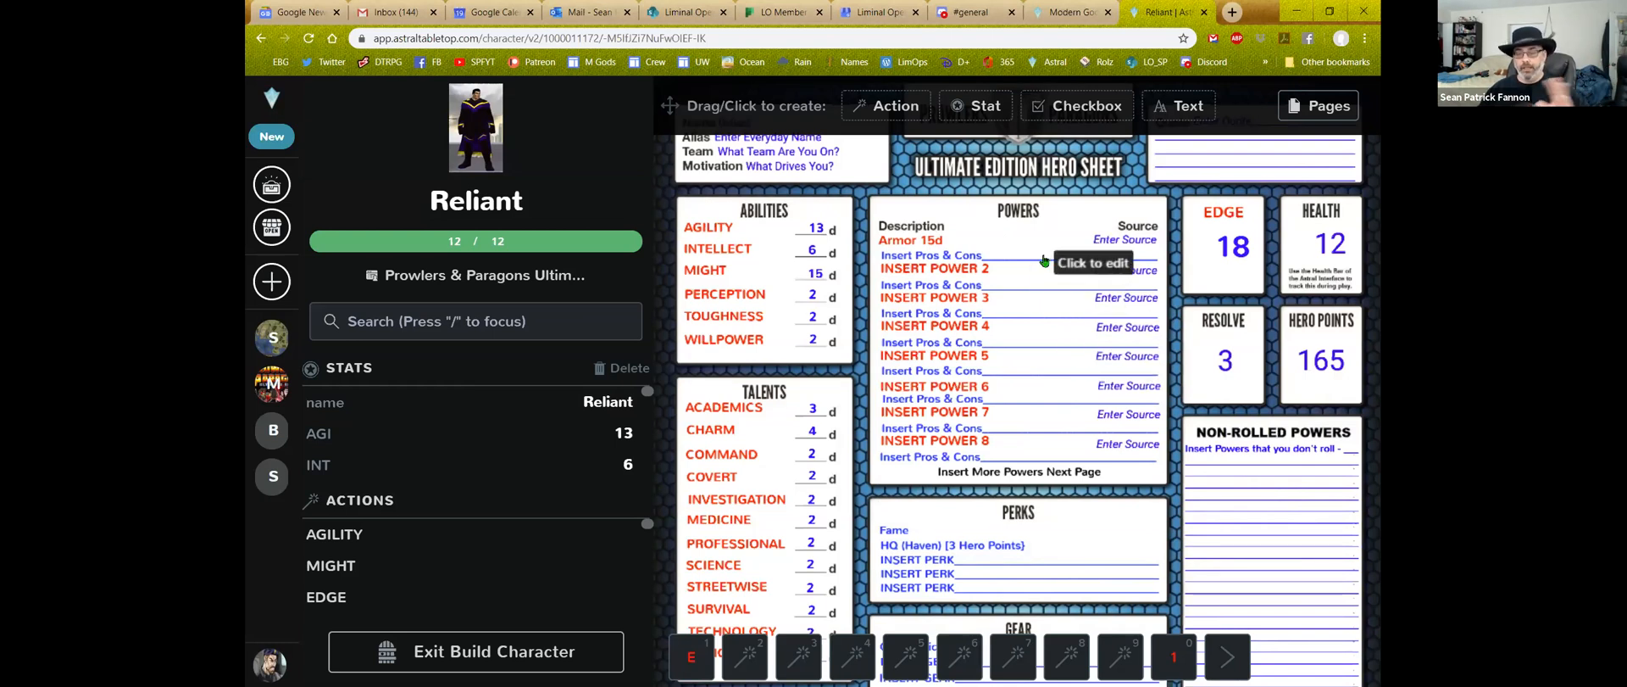
# Set the source of the Armor power to "Super"
pyautogui.click(1111, 243)
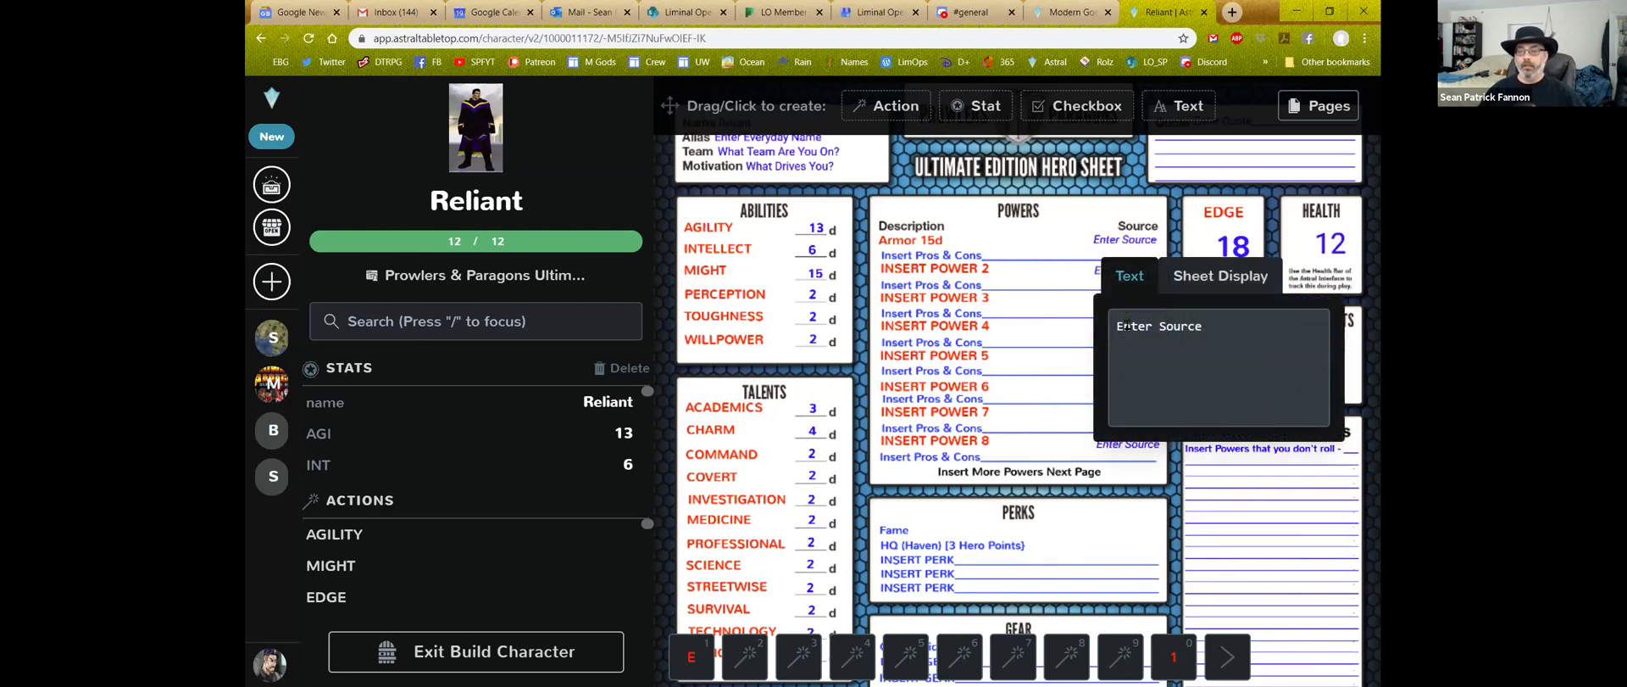
pyautogui.tripleClick(1127, 326)
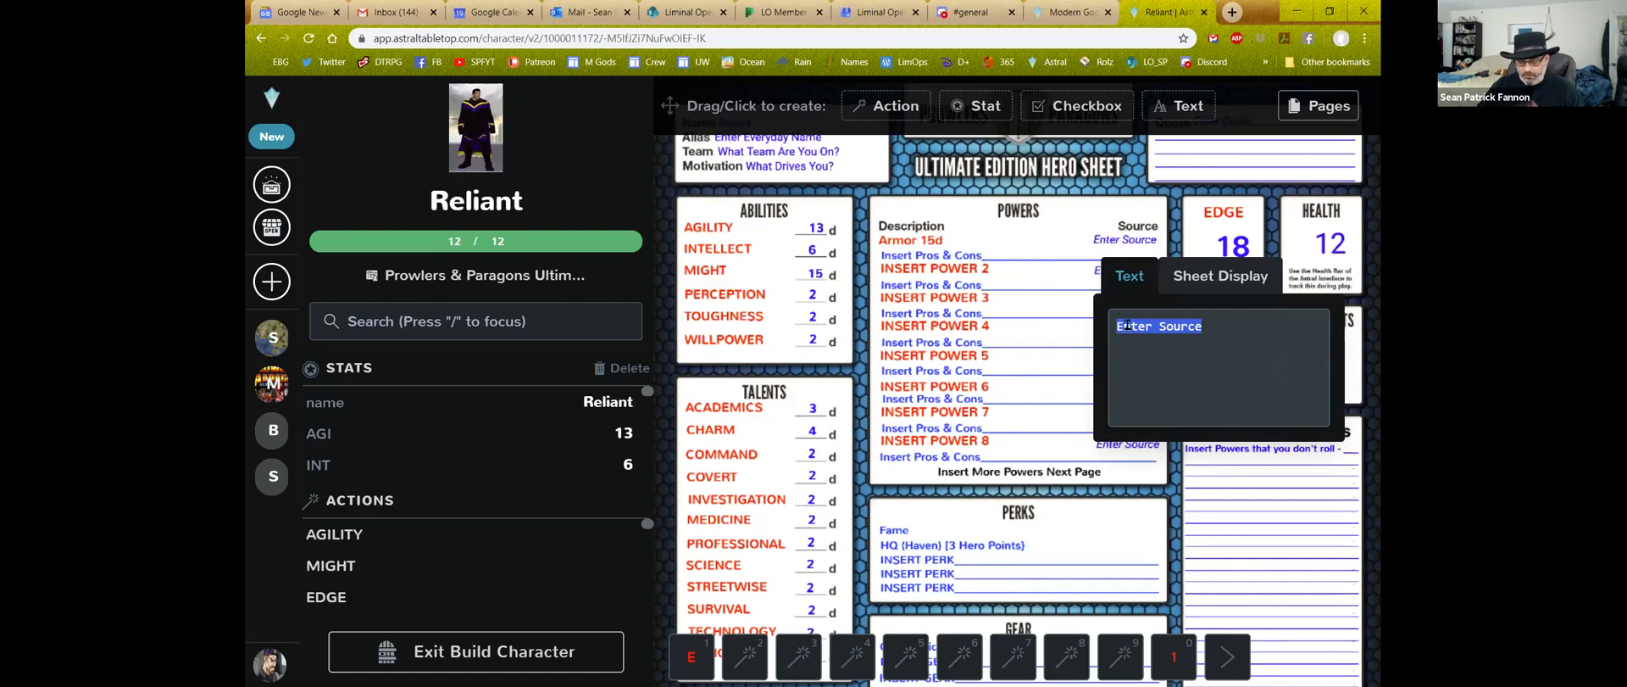
pyautogui.write('Super')
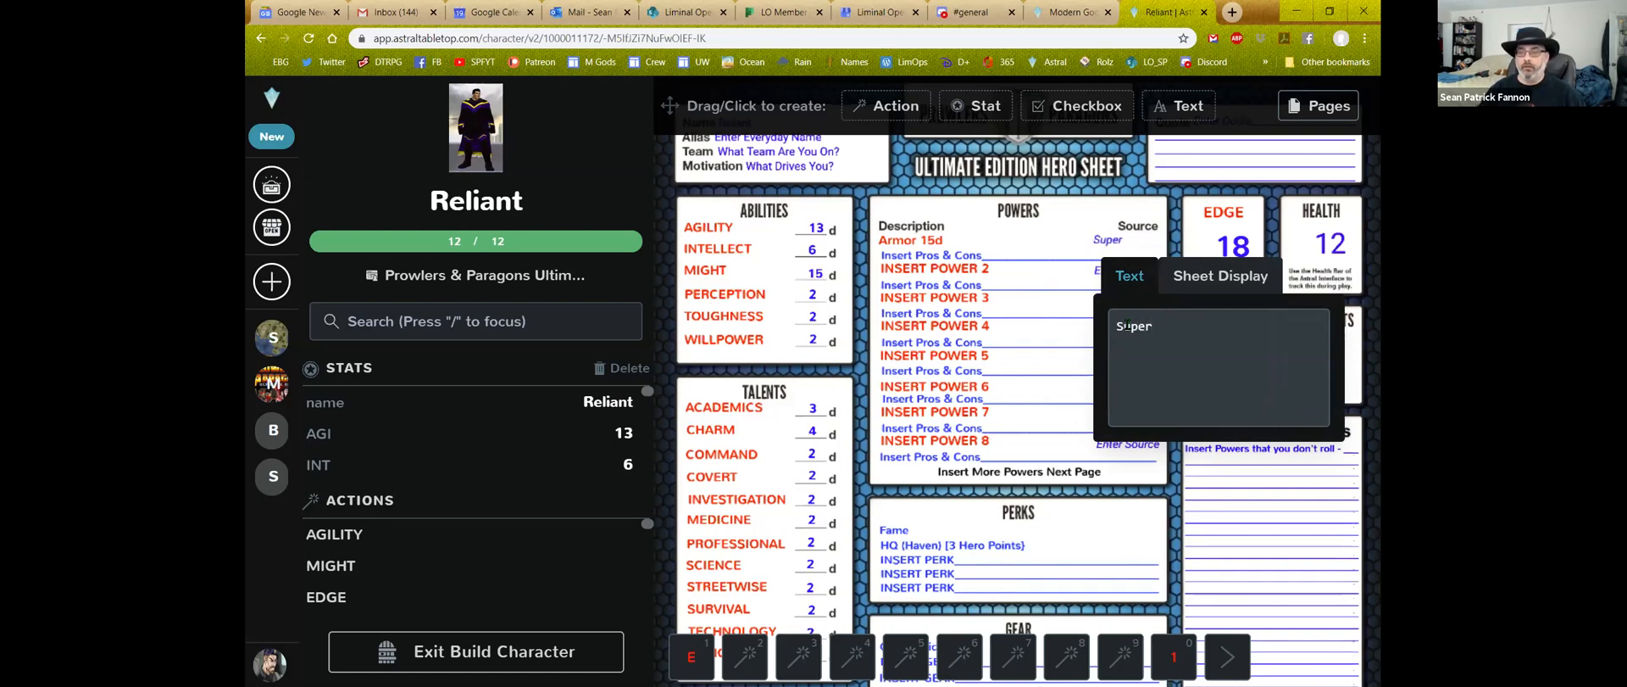
pyautogui.click(1043, 282)
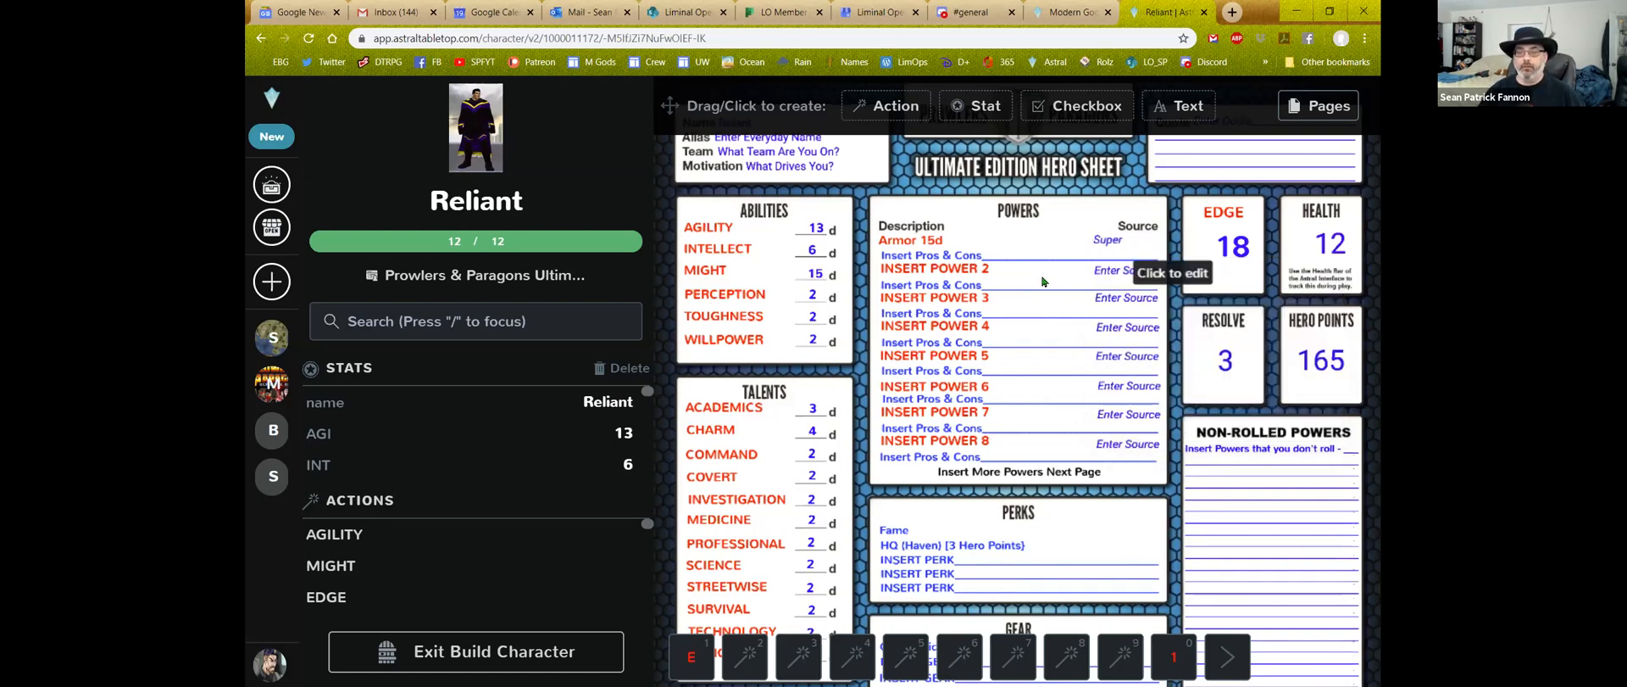
# Clear the pros and cons placeholder text beneath the Armor power
pyautogui.click(929, 260)
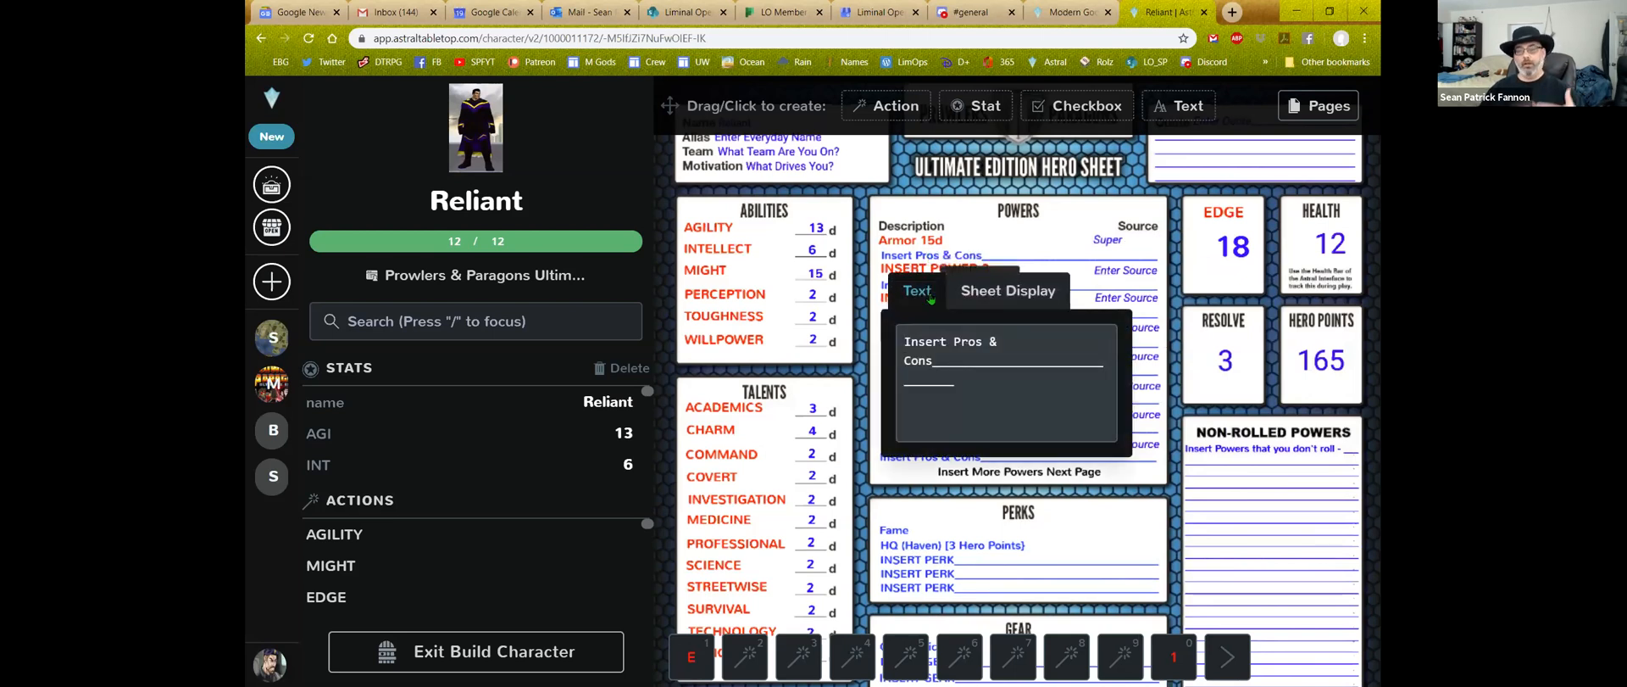
pyautogui.tripleClick(976, 381)
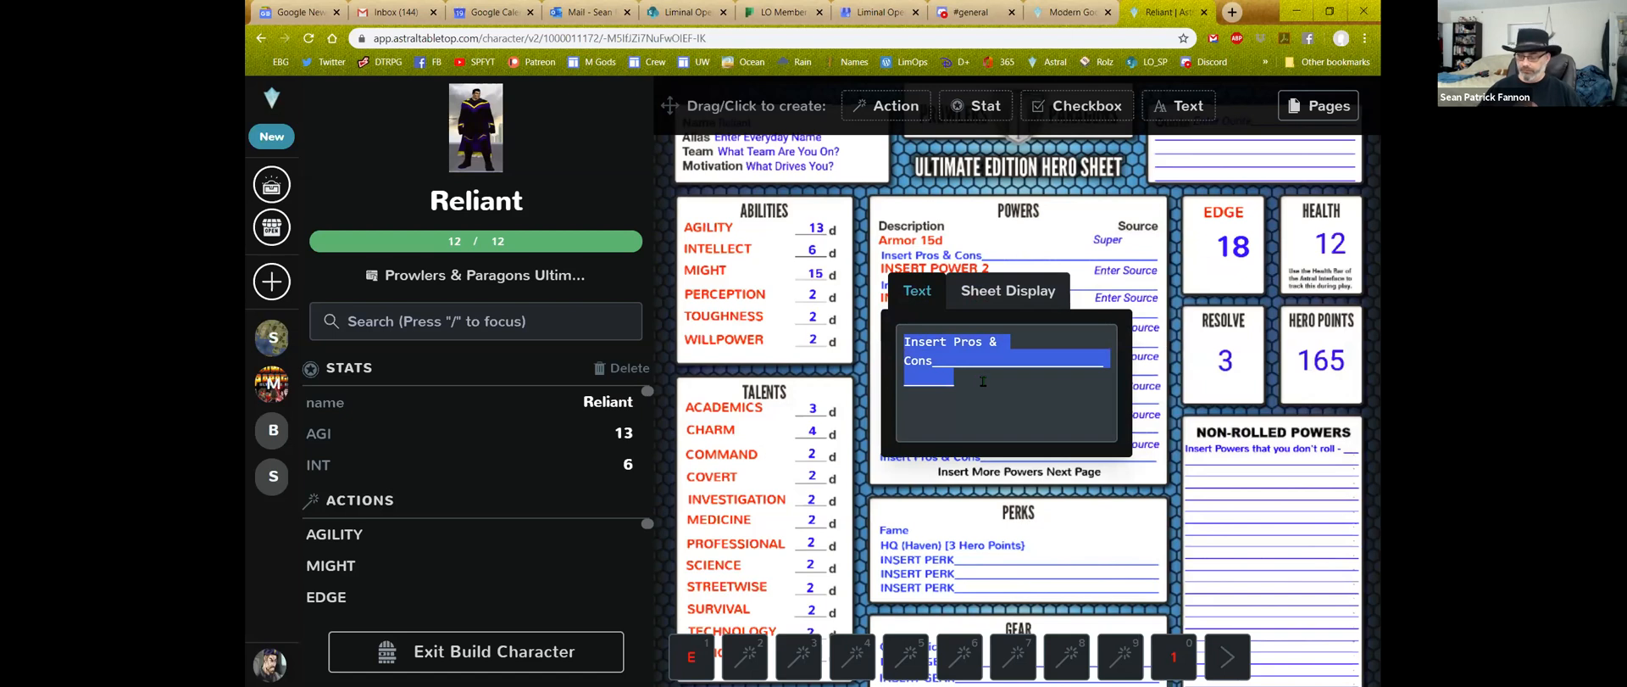
pyautogui.press('BackSpace')
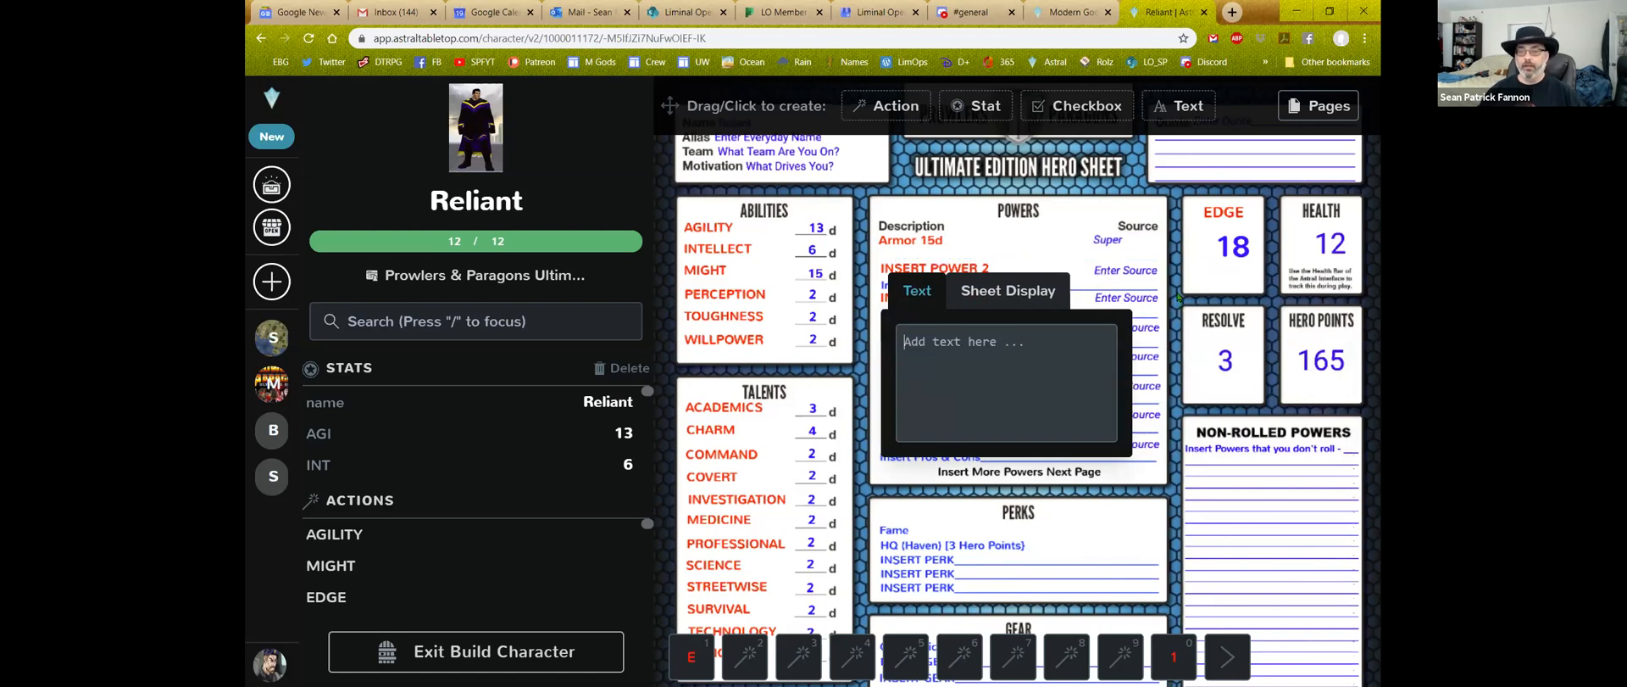
pyautogui.click(1177, 297)
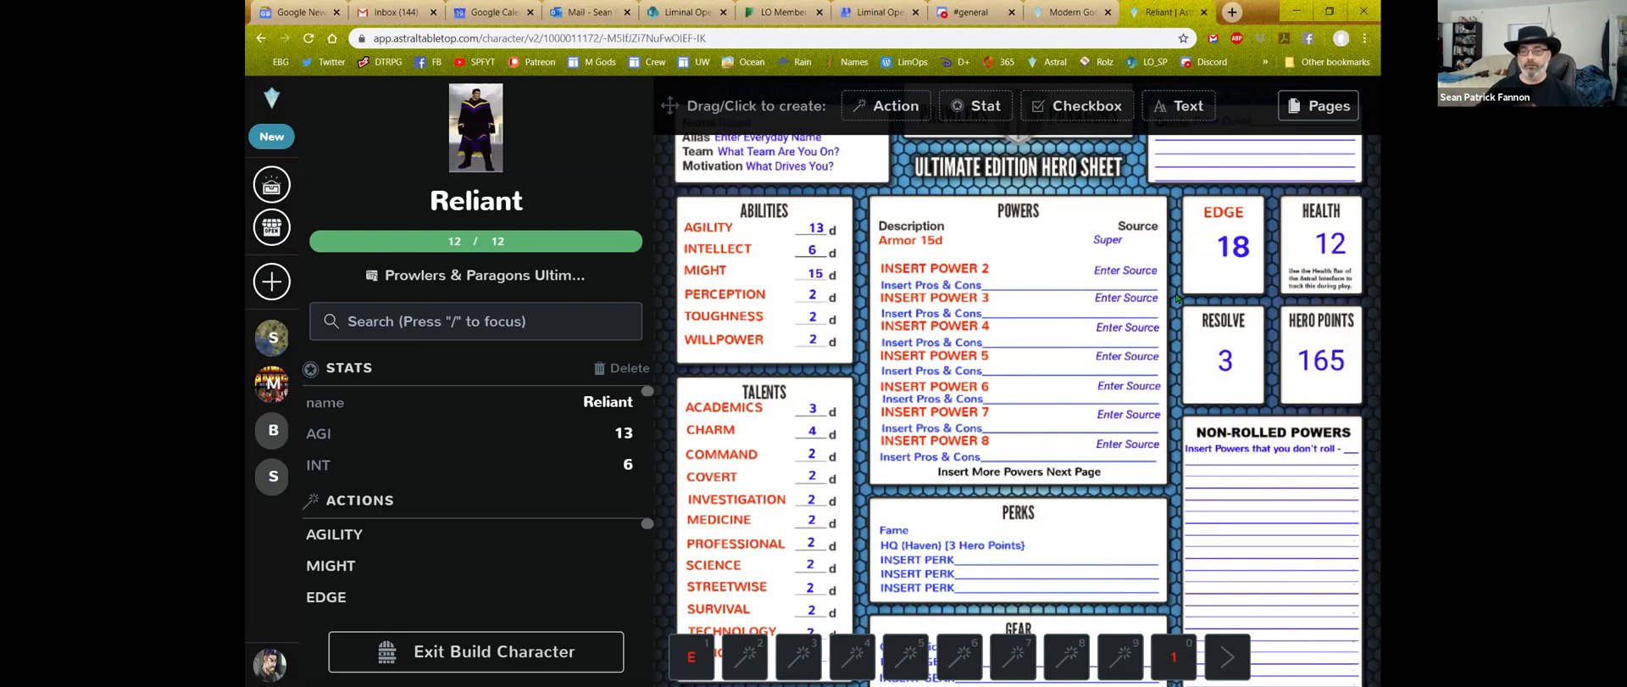
# Move the "INSERT POWER 2" action up into the empty line directly beneath Armor 15d
pyautogui.click(915, 274)
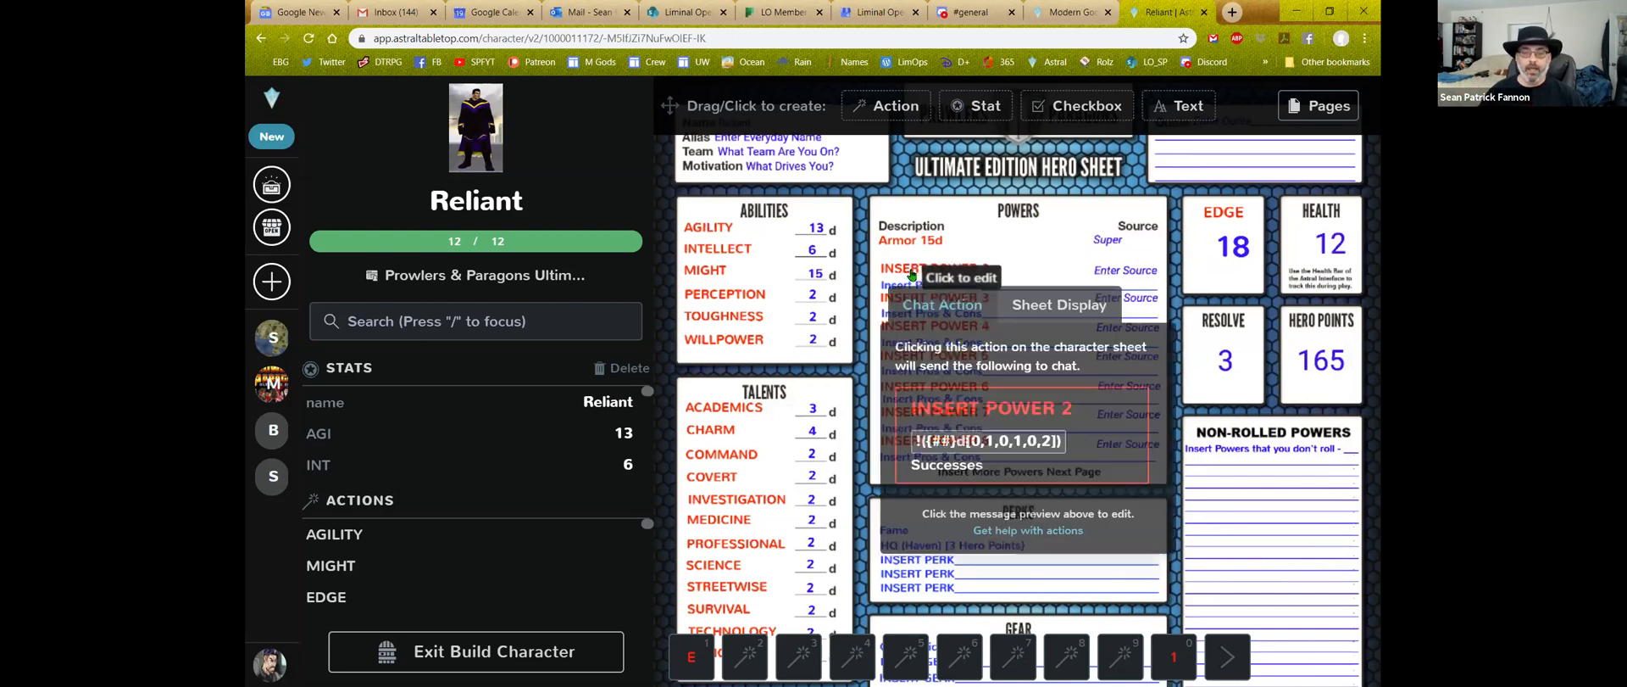
pyautogui.moveTo(914, 273); pyautogui.dragTo(911, 270)
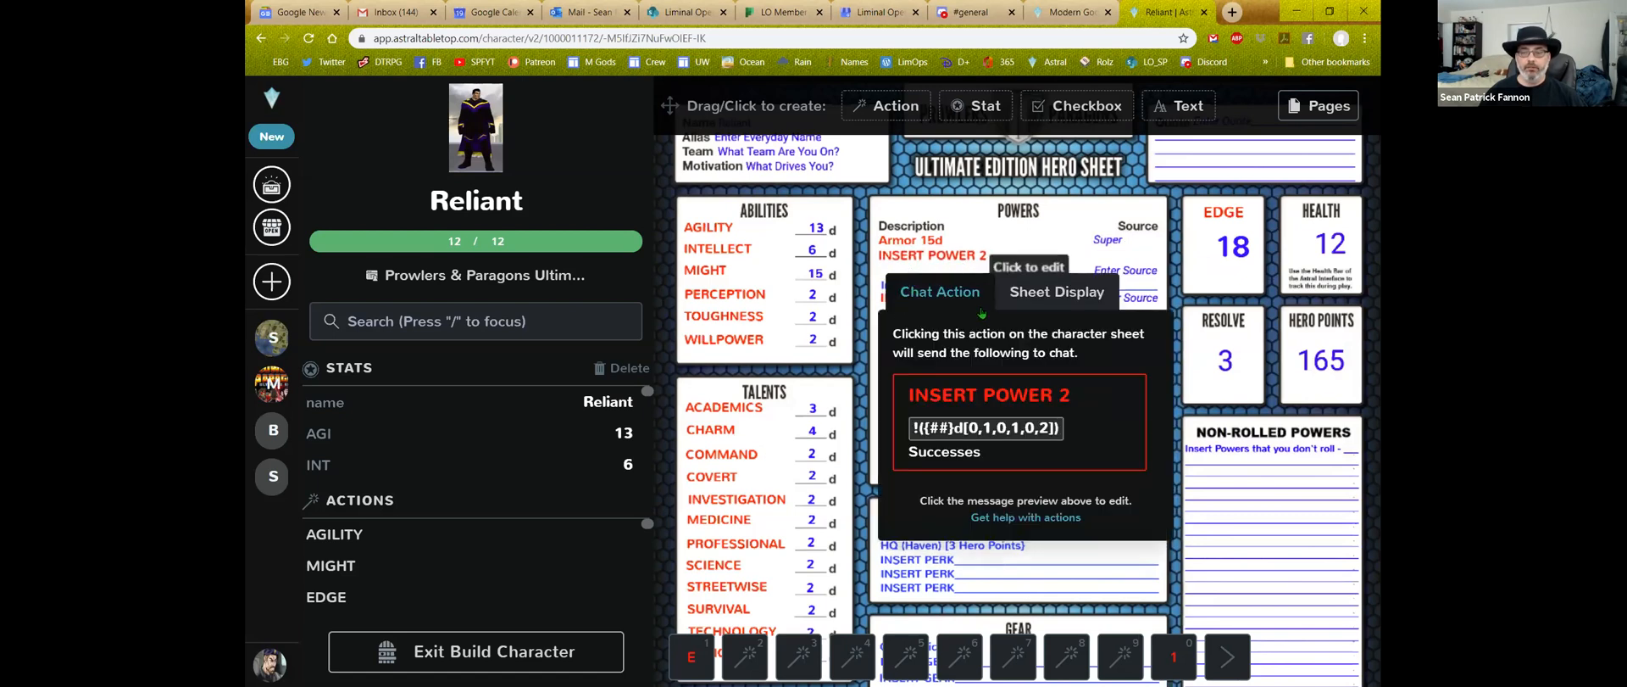
pyautogui.click(1025, 269)
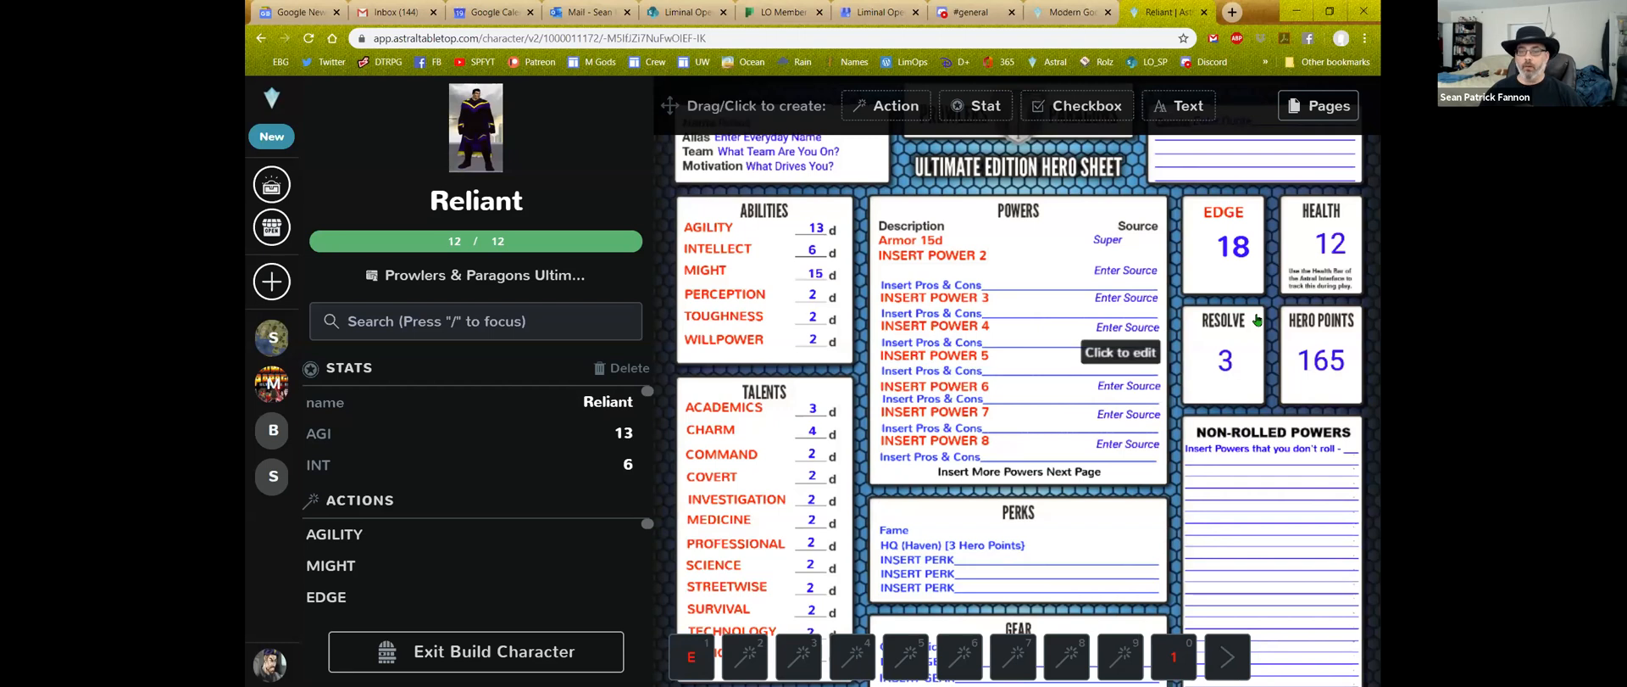
# Move the "INSERT POWER 2" action back down so it lines up with its own source field
pyautogui.click(937, 258)
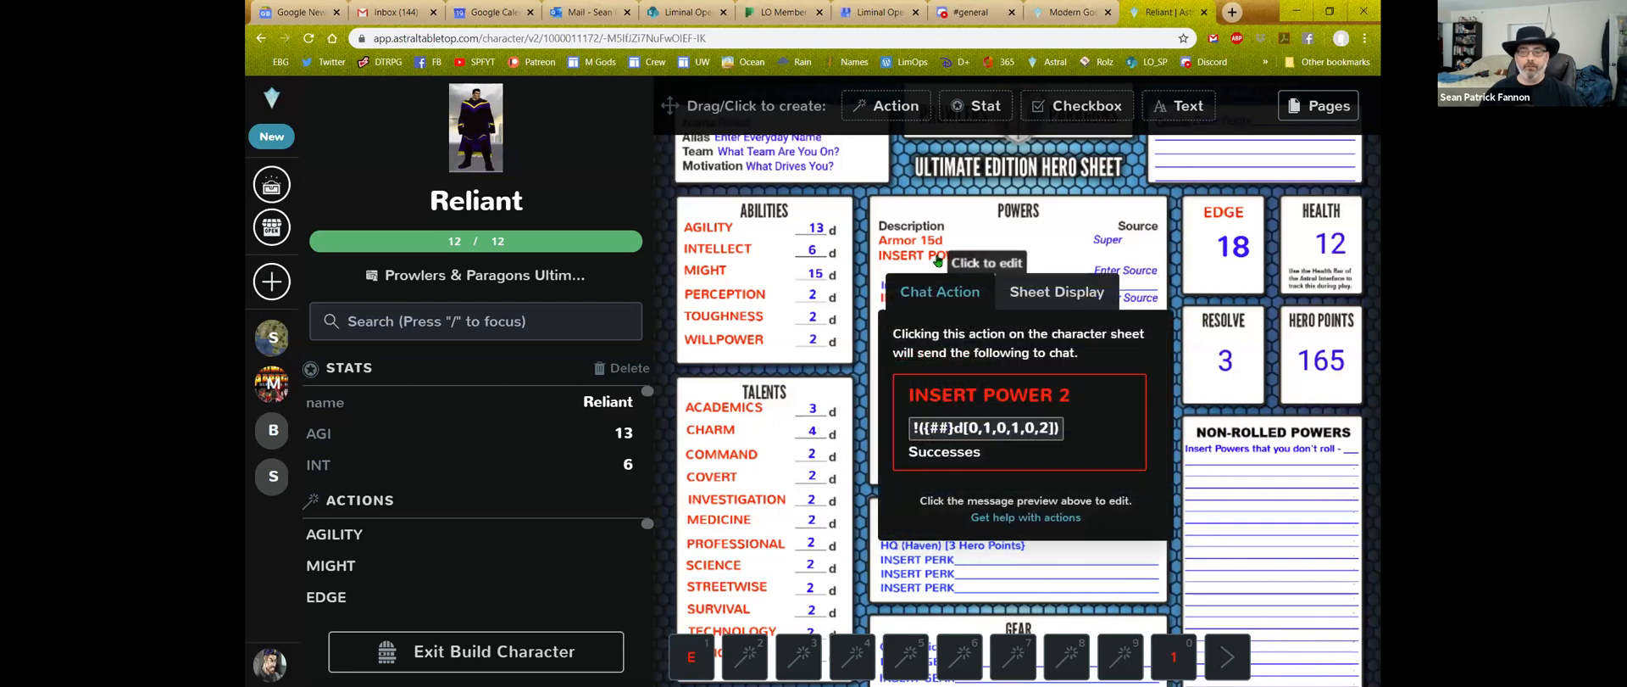
pyautogui.click(942, 268)
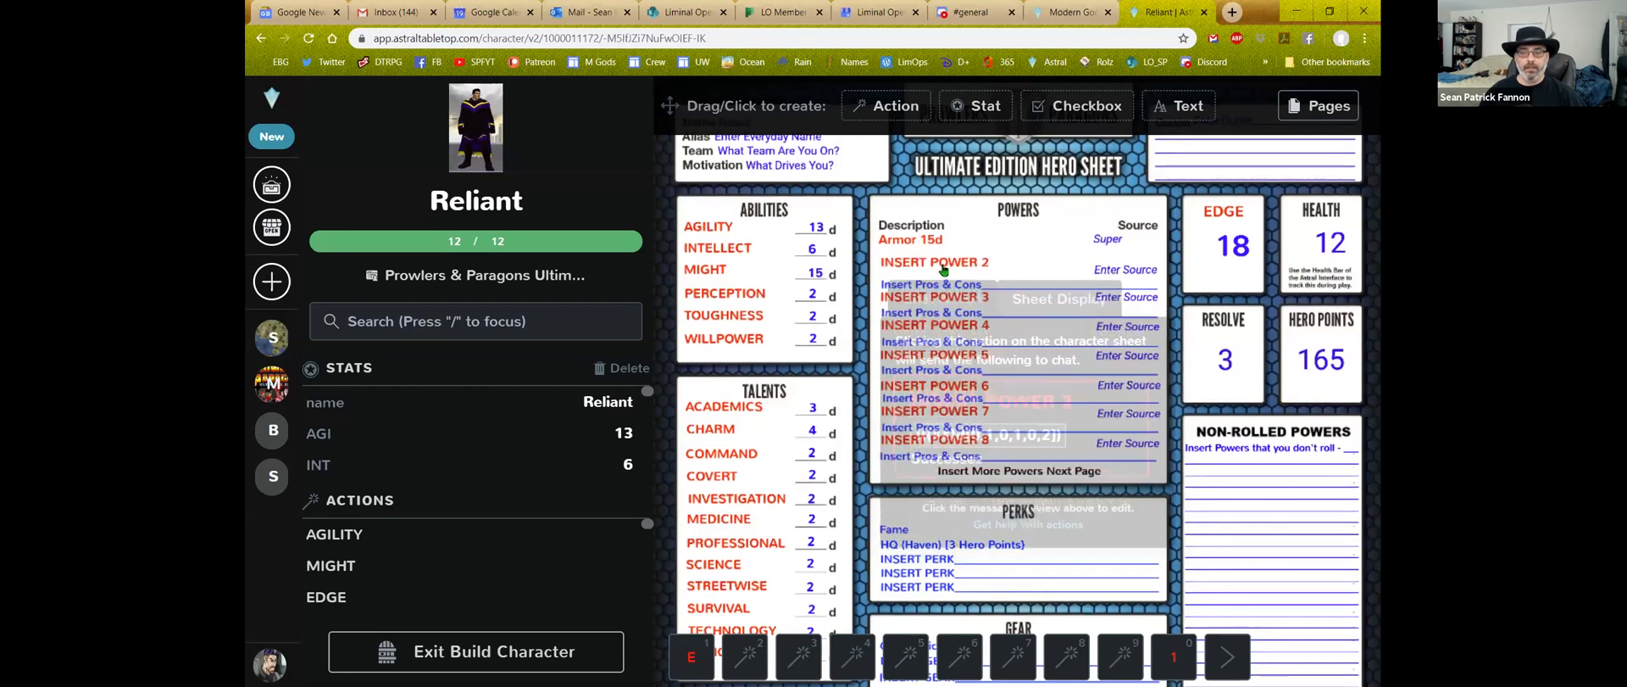
pyautogui.click(942, 270)
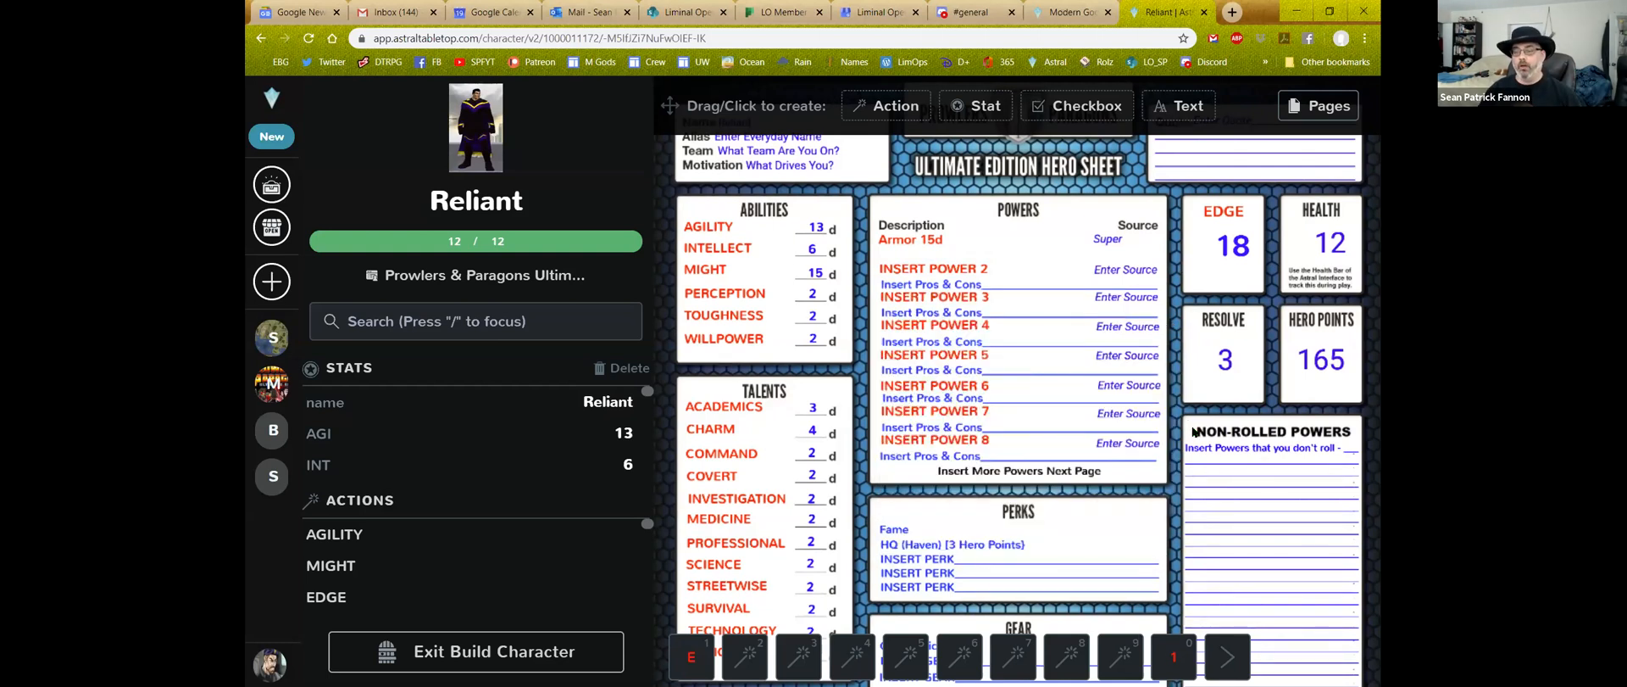
# Replace the placeholder lines under Non-Rolled Powers with "Attuned: Magnetics & Geomagnetics"
pyautogui.scroll(-2, 1165, 378)
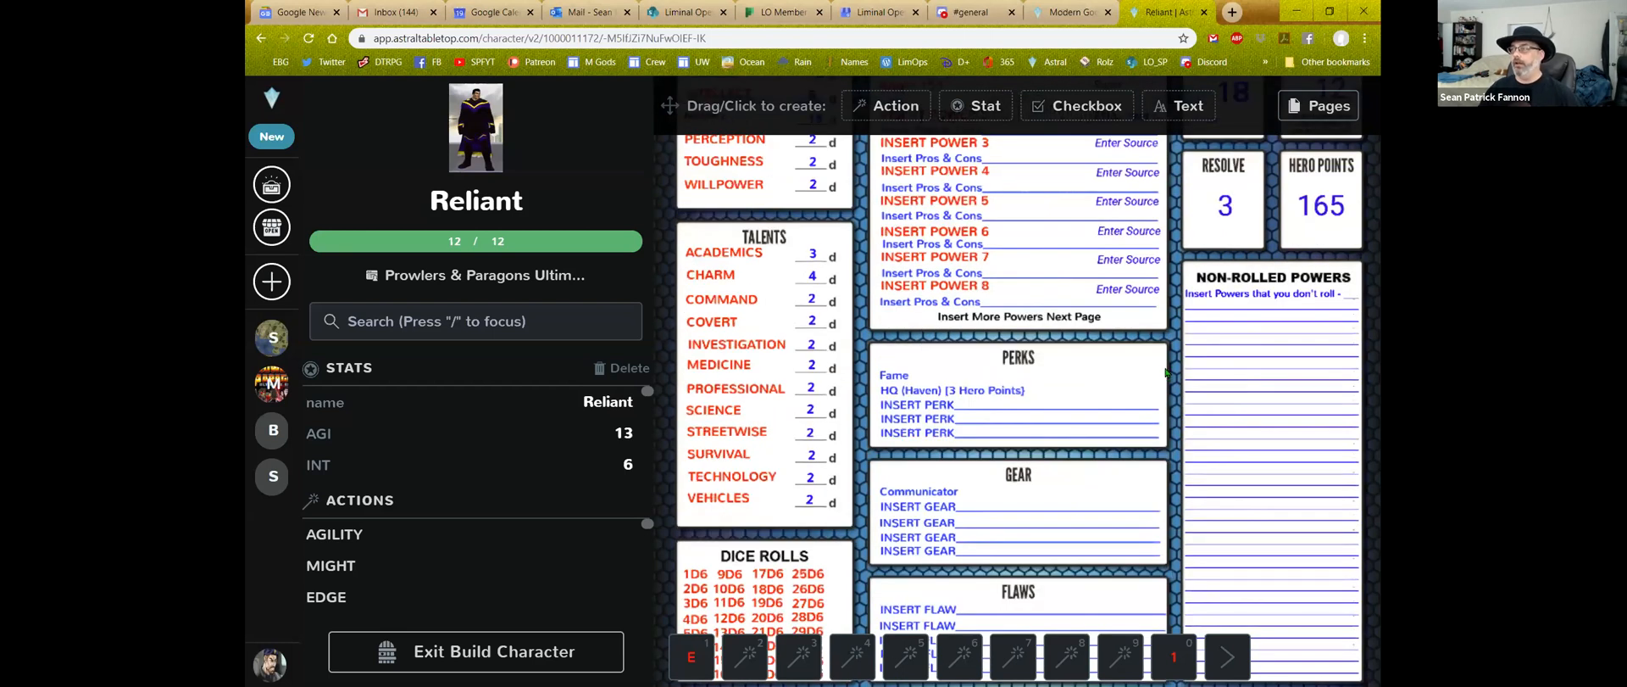
pyautogui.click(1202, 299)
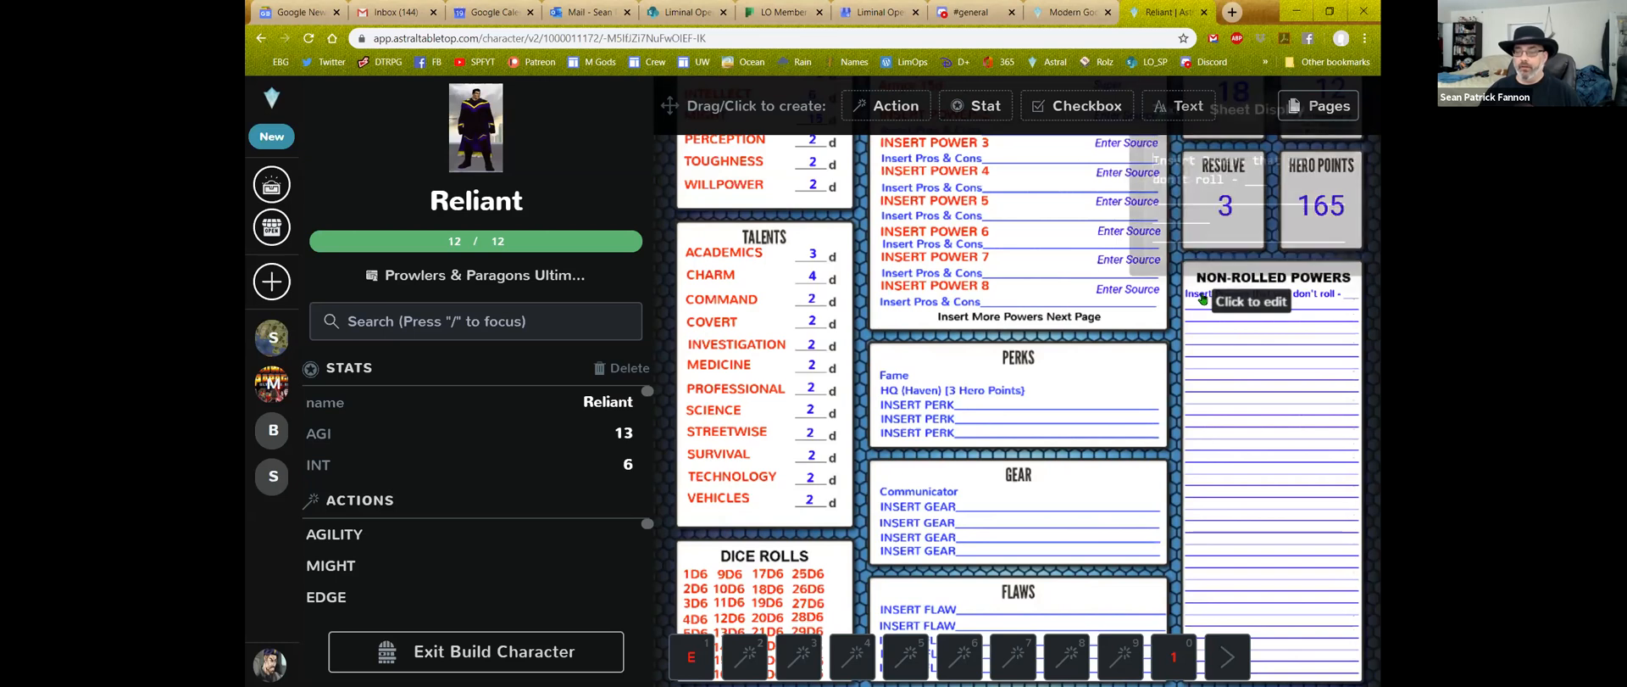
pyautogui.moveTo(1153, 160); pyautogui.dragTo(1245, 252)
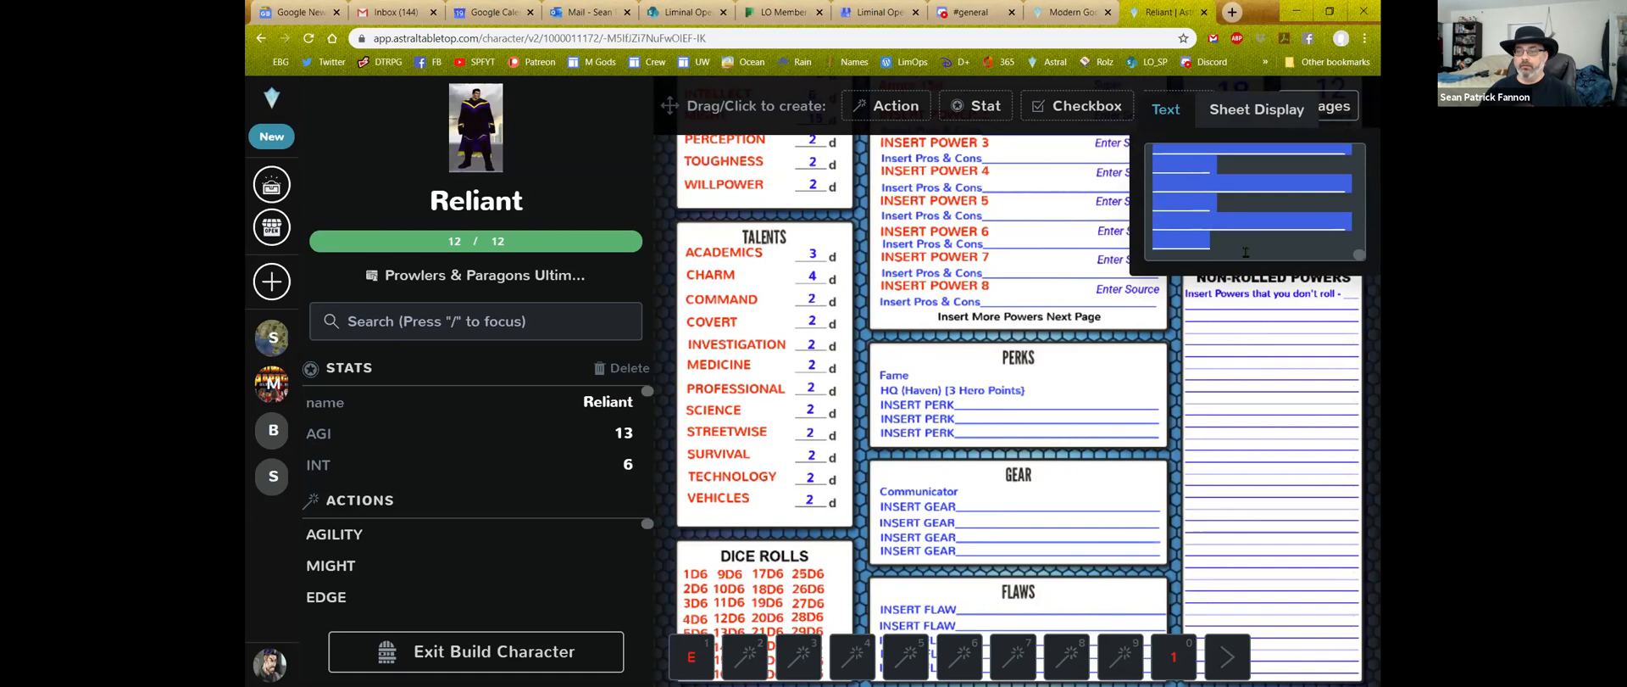
pyautogui.press('BackSpace')
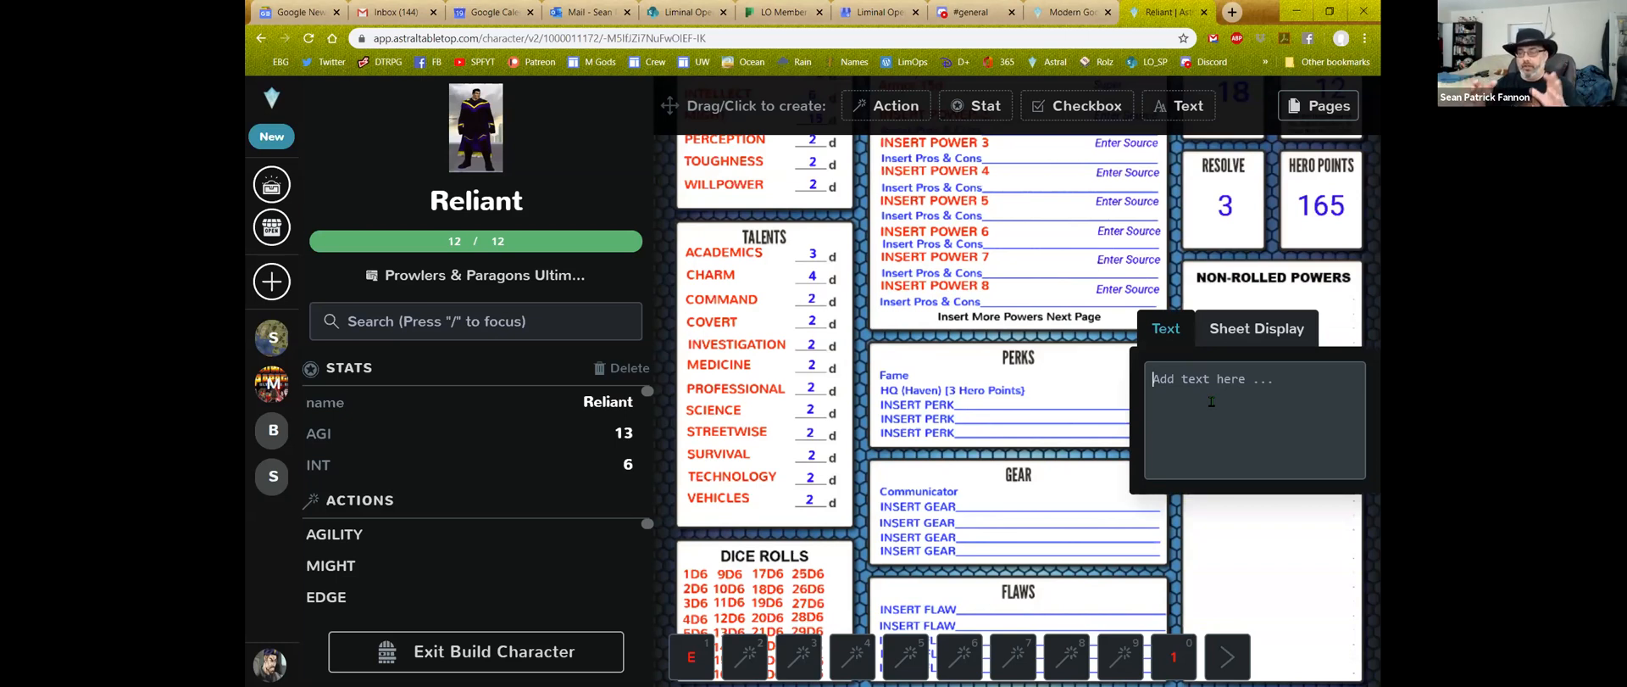
pyautogui.write('Att')
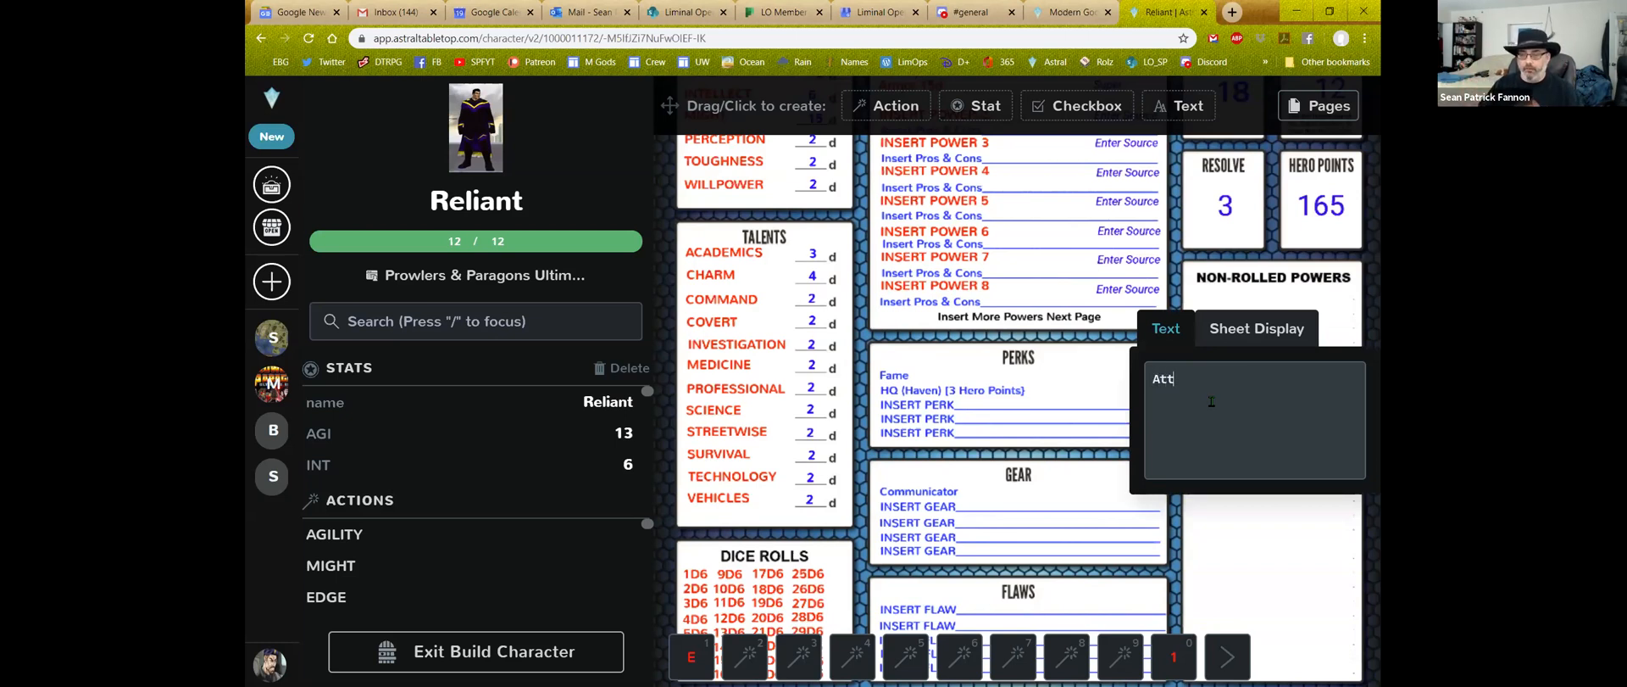
pyautogui.write('uned (')
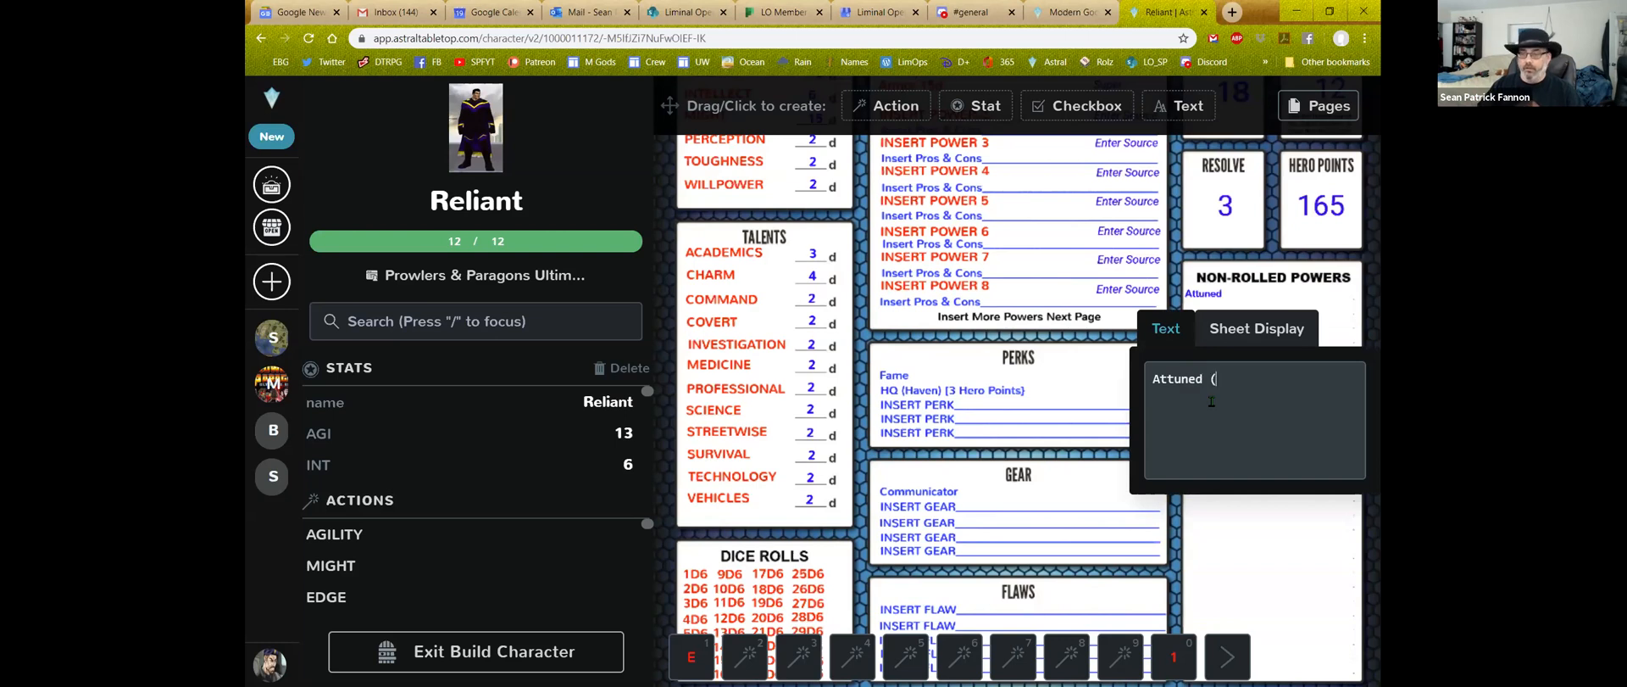
pyautogui.press('BackSpace')
pyautogui.press('BackSpace')
pyautogui.write(': Magnetics ')
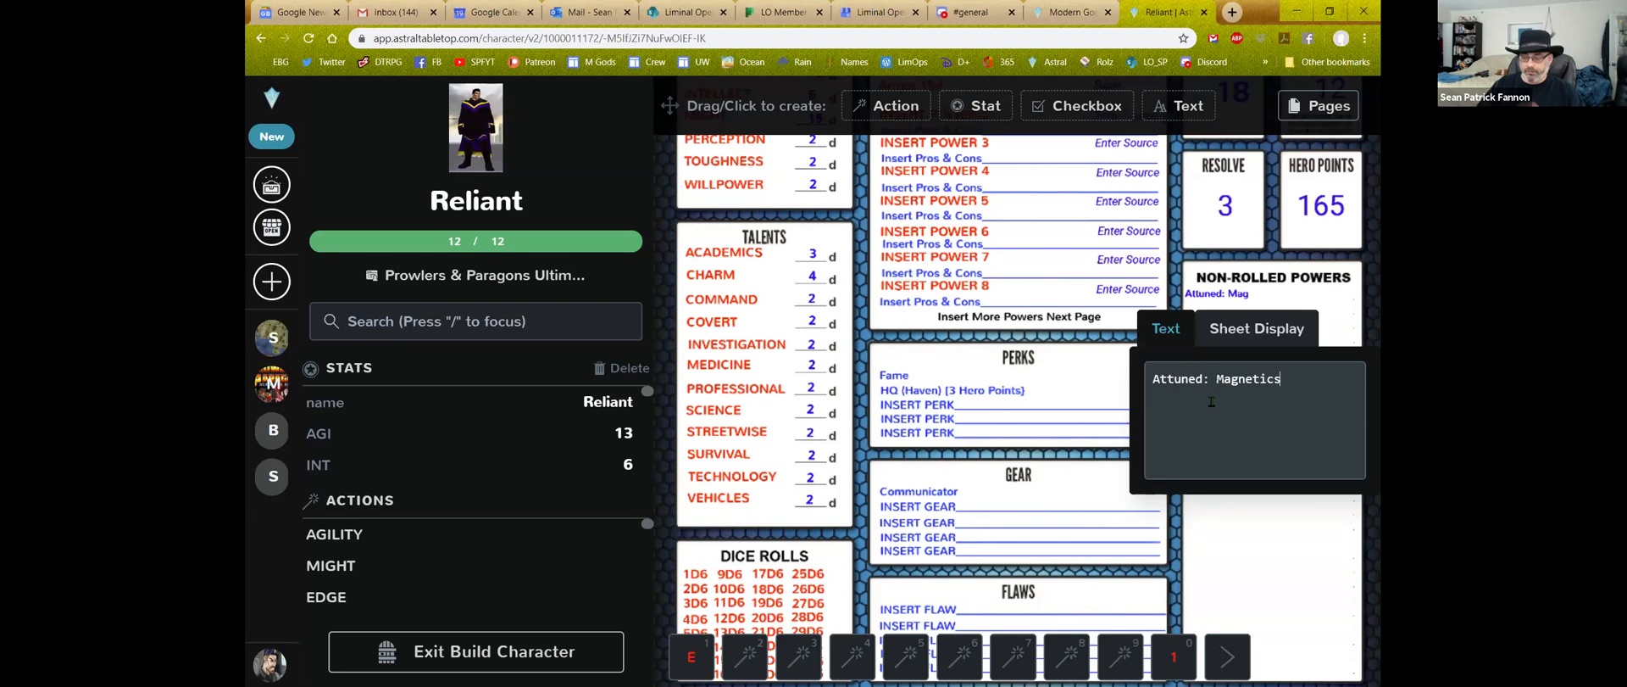
pyautogui.write('& Geo')
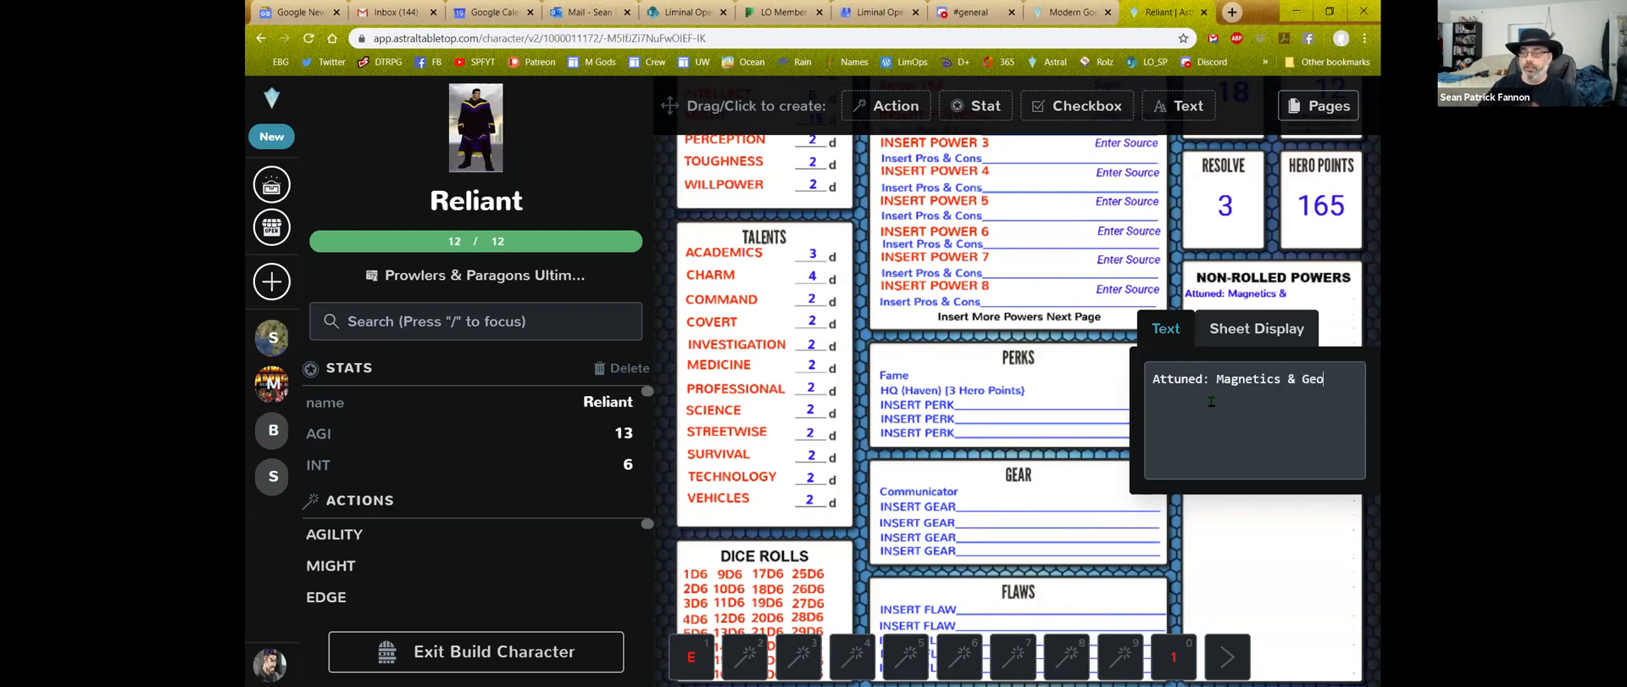
pyautogui.write('magnetics')
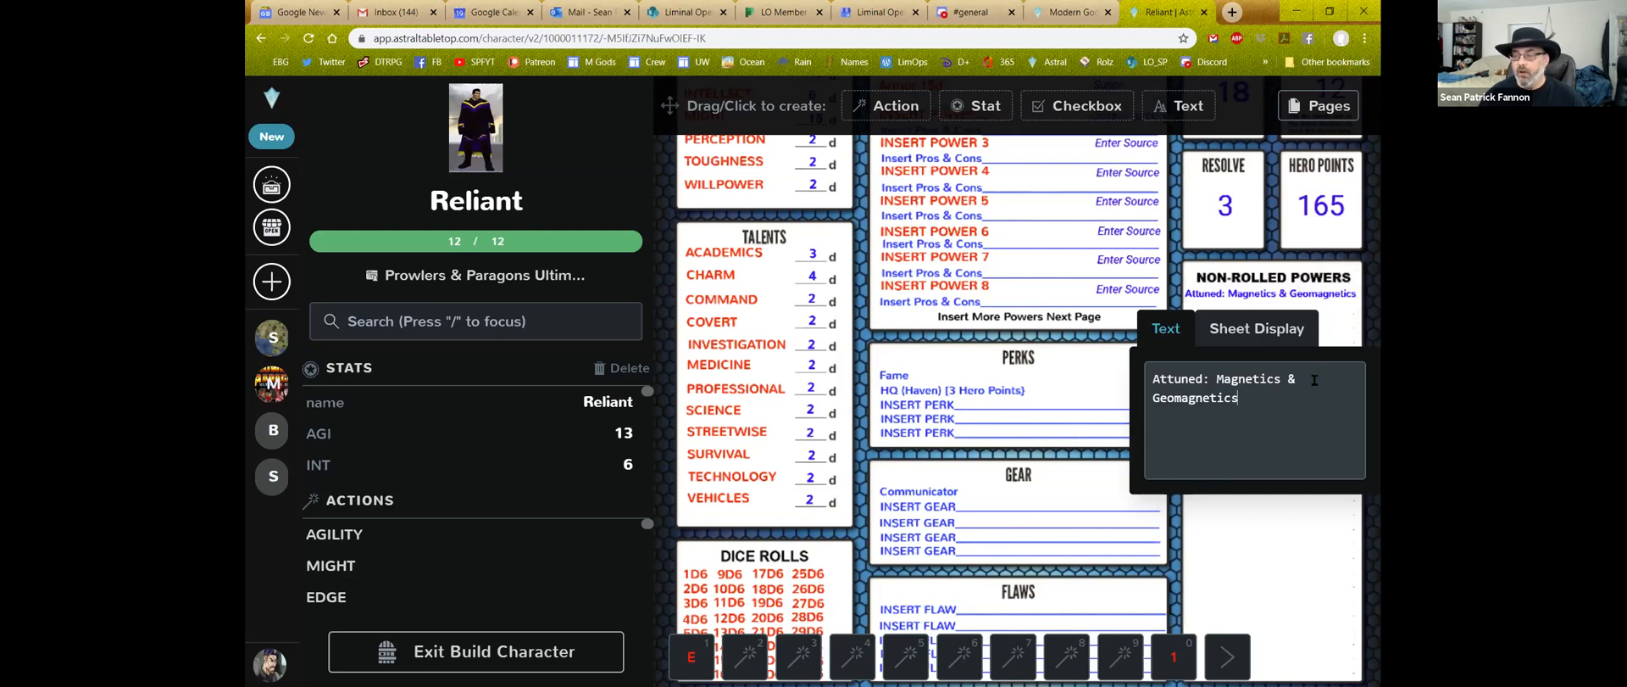
# Append "& Racoons" to the Attuned entry, placed on its own second line
pyautogui.write('& ')
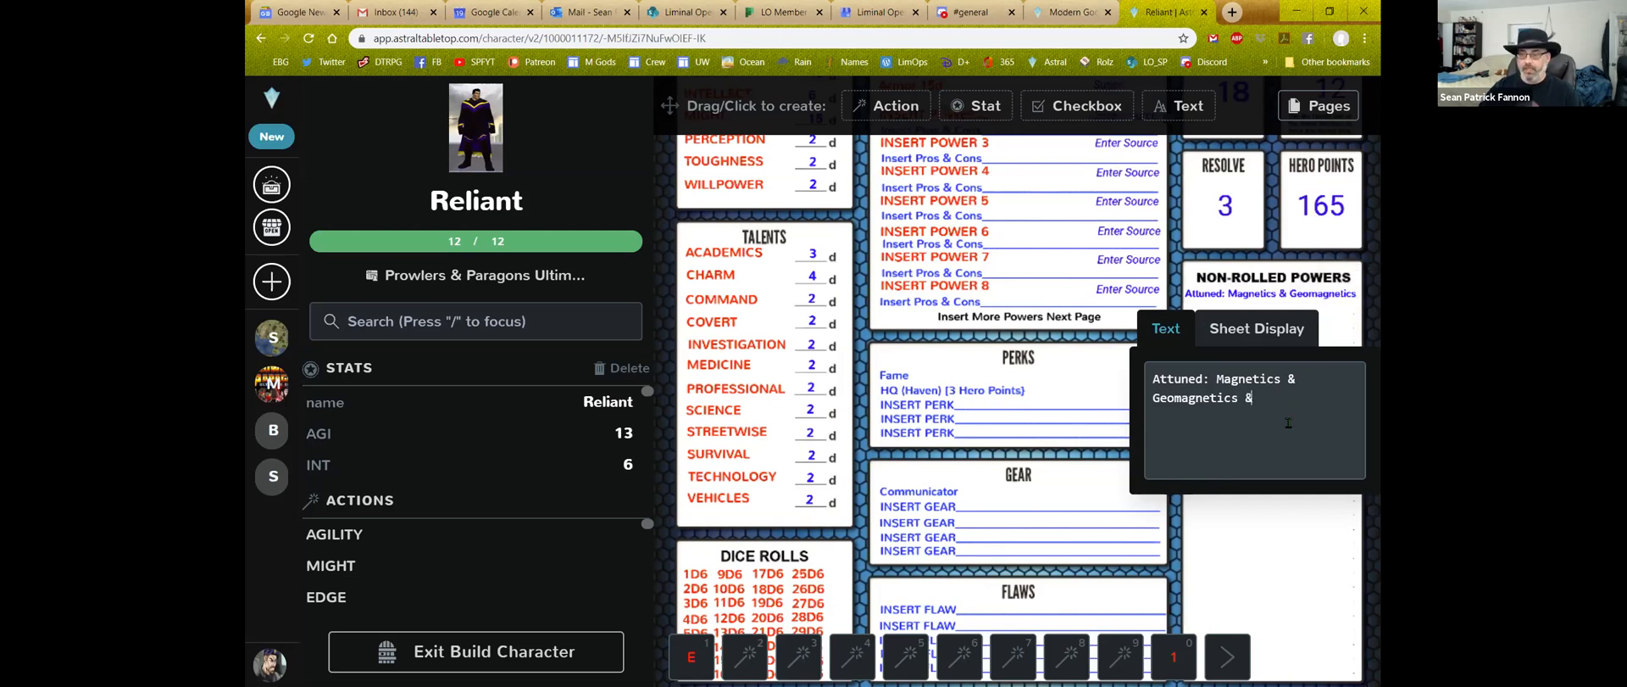
pyautogui.write('Racoons')
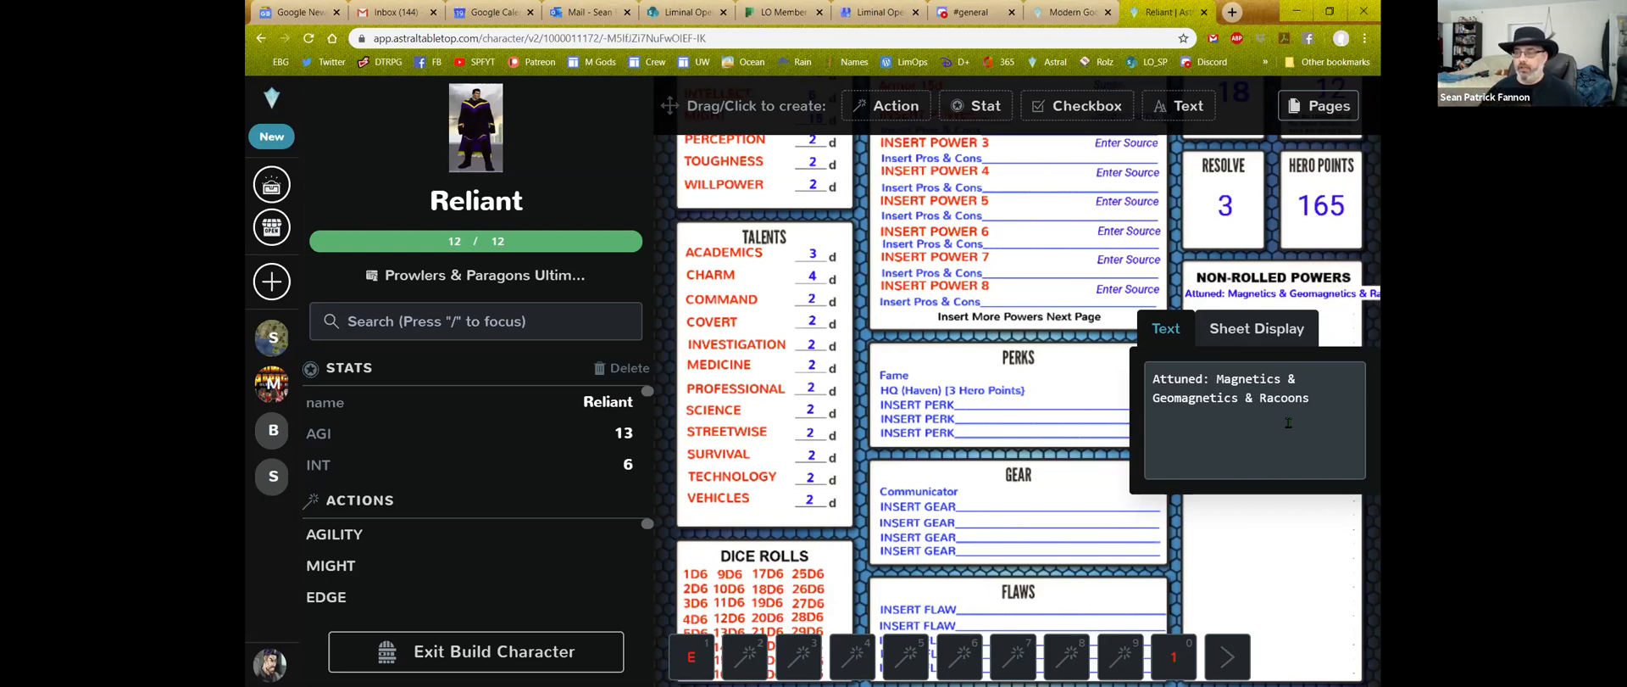
pyautogui.click(1247, 398)
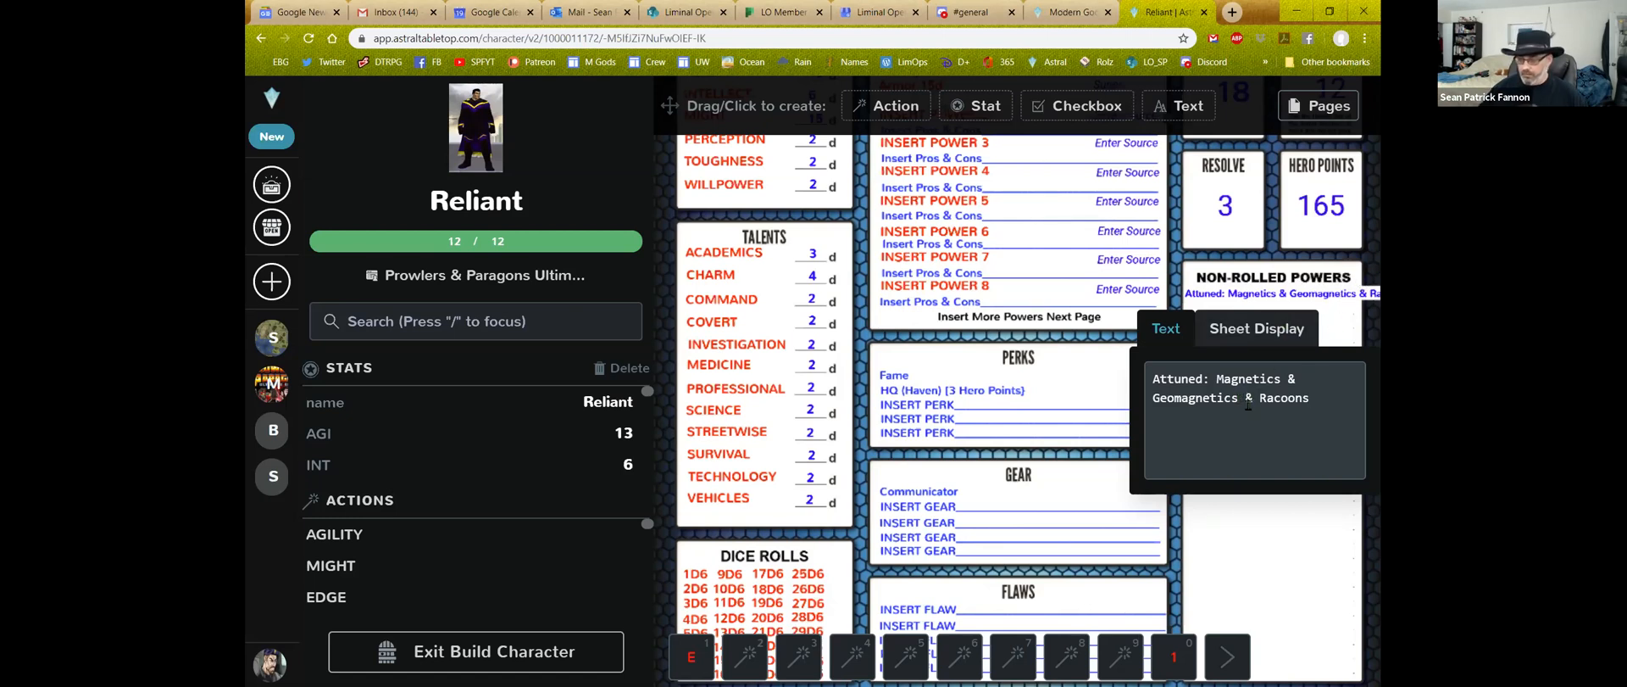
pyautogui.press('Return')
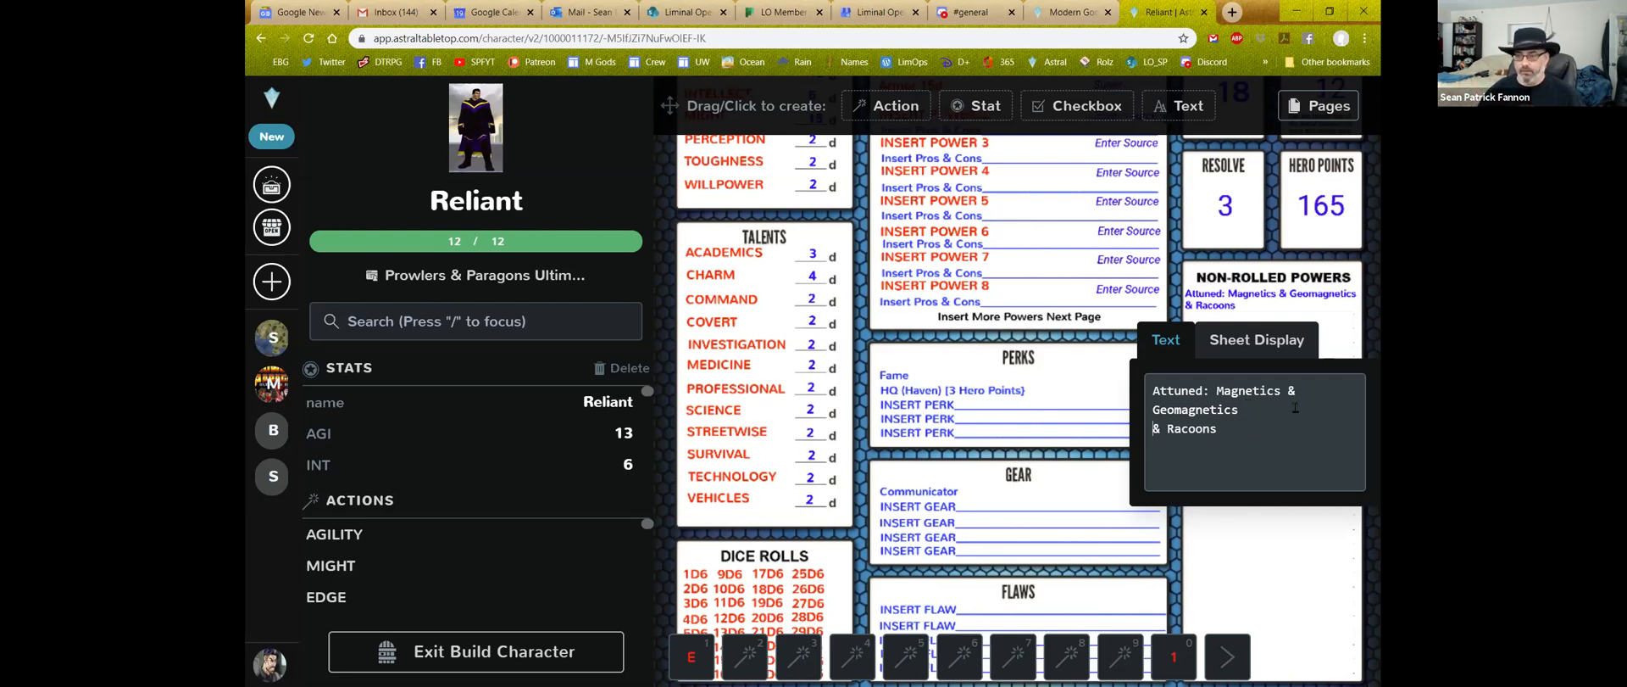
pyautogui.click(1187, 572)
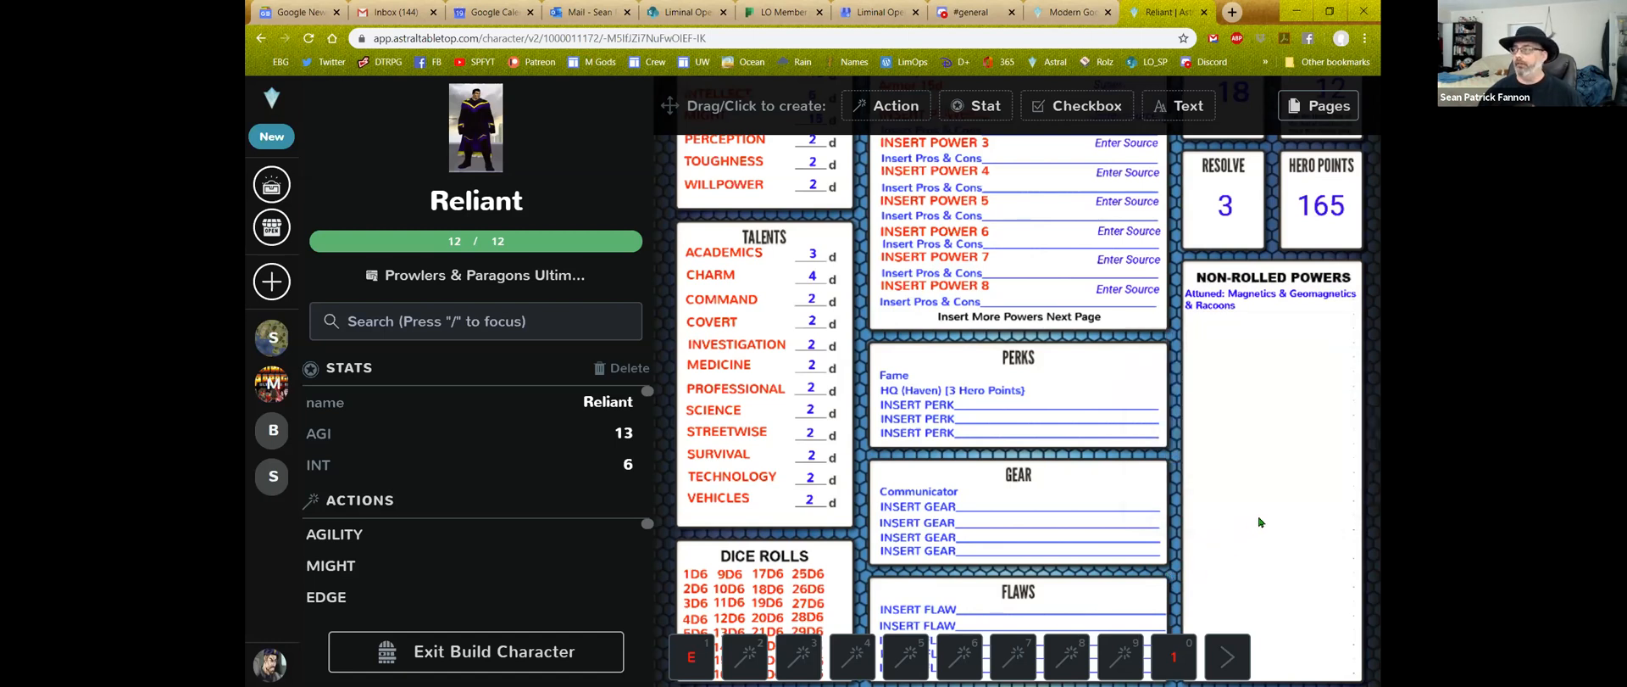
# Set the second power's chat action title to "Blast 14d" and copy that title
pyautogui.scroll(2, 1263, 521)
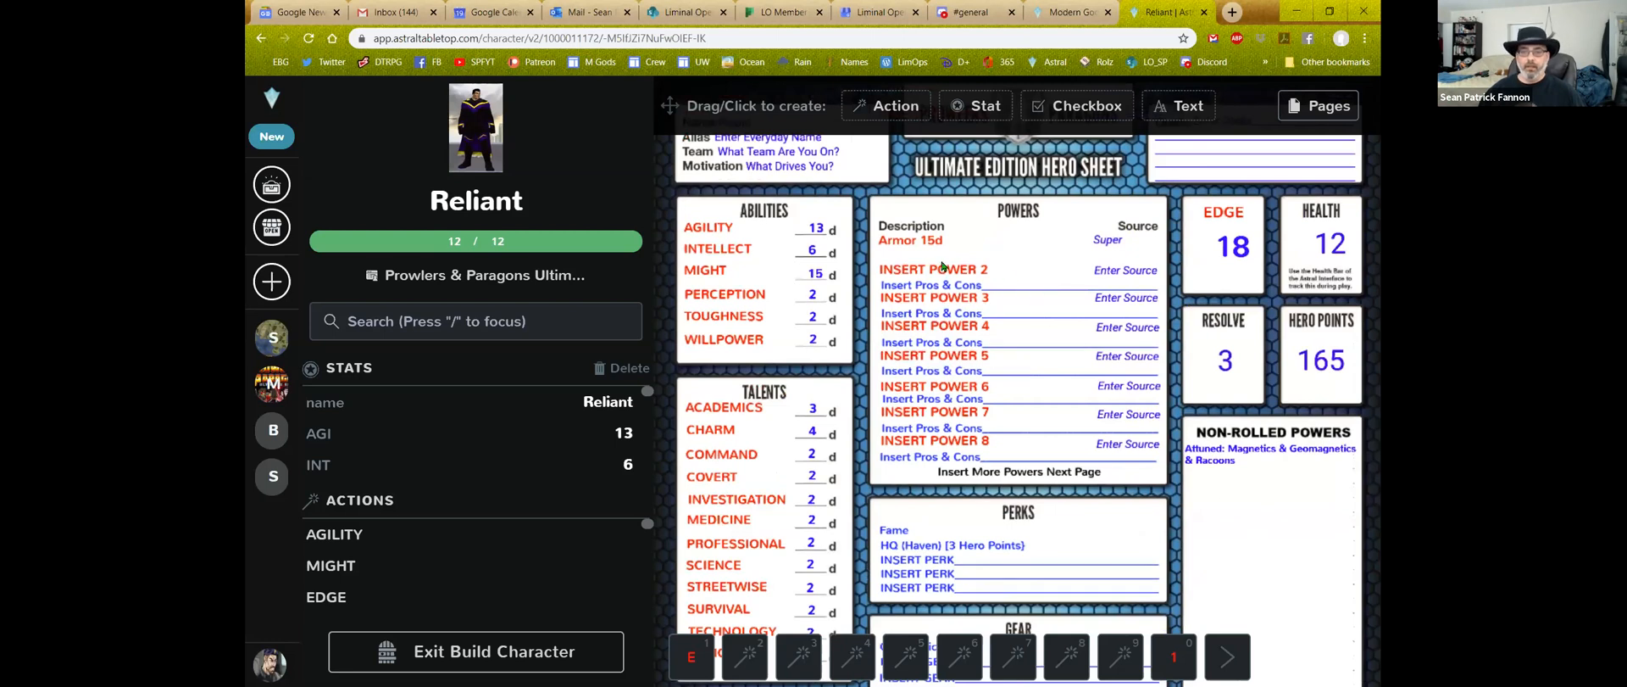
pyautogui.click(893, 274)
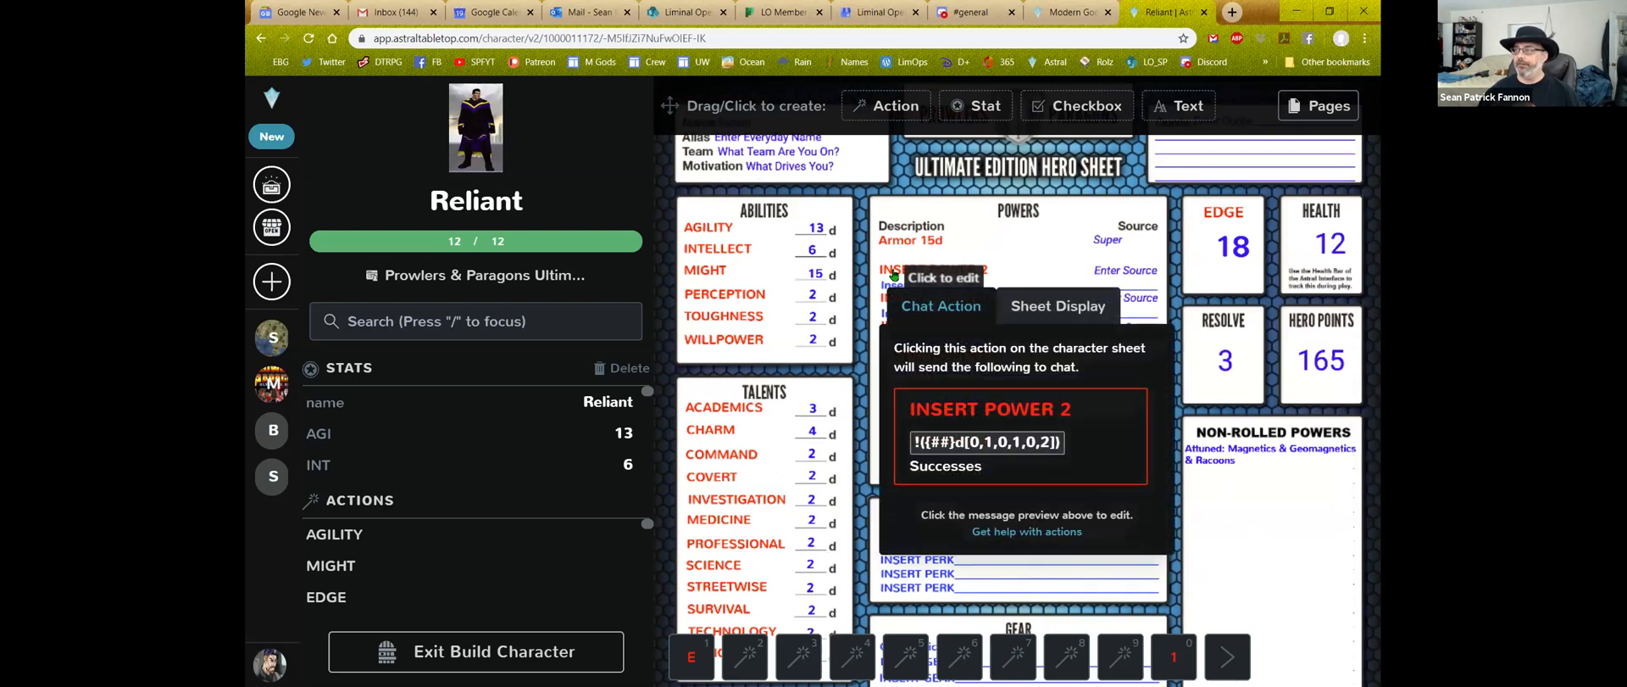
pyautogui.click(946, 416)
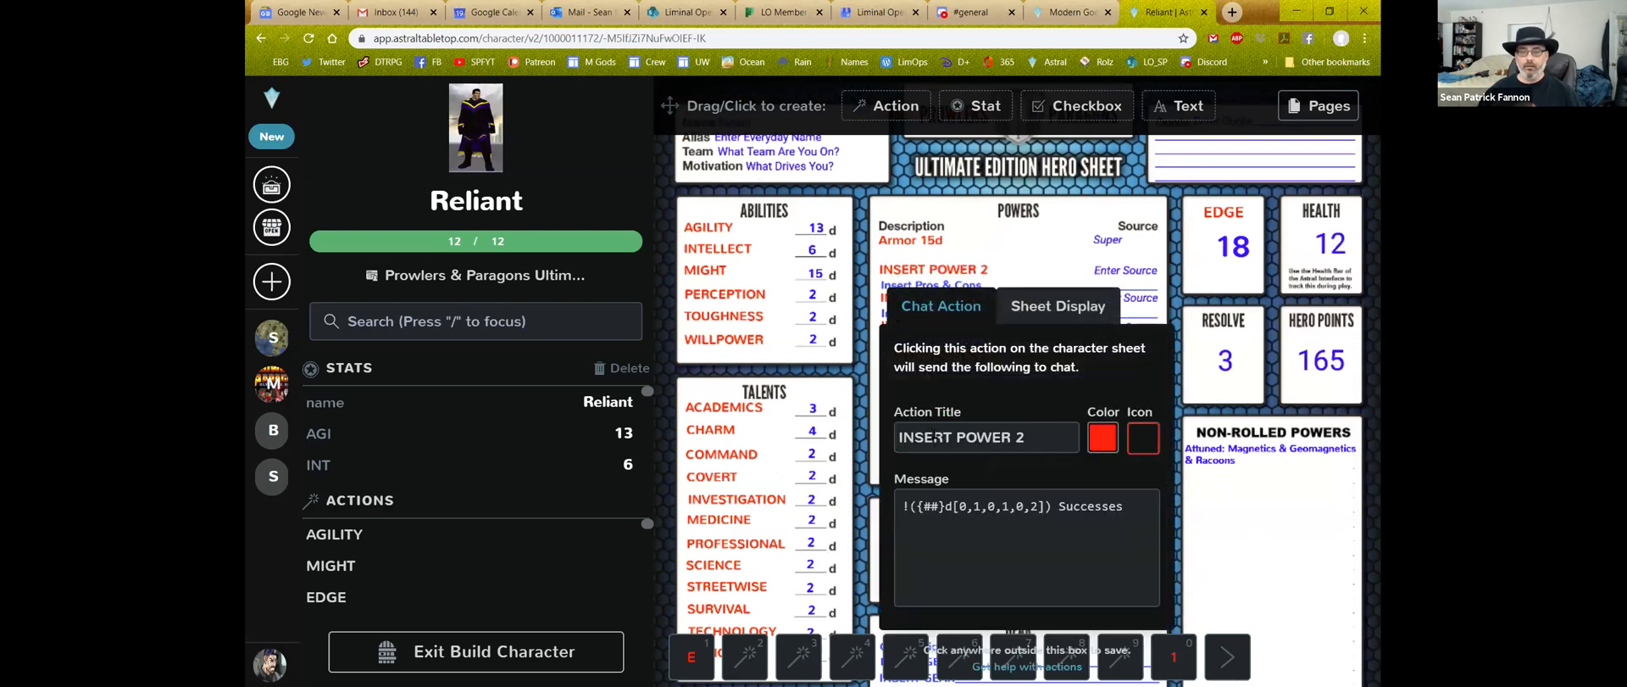
pyautogui.tripleClick(940, 436)
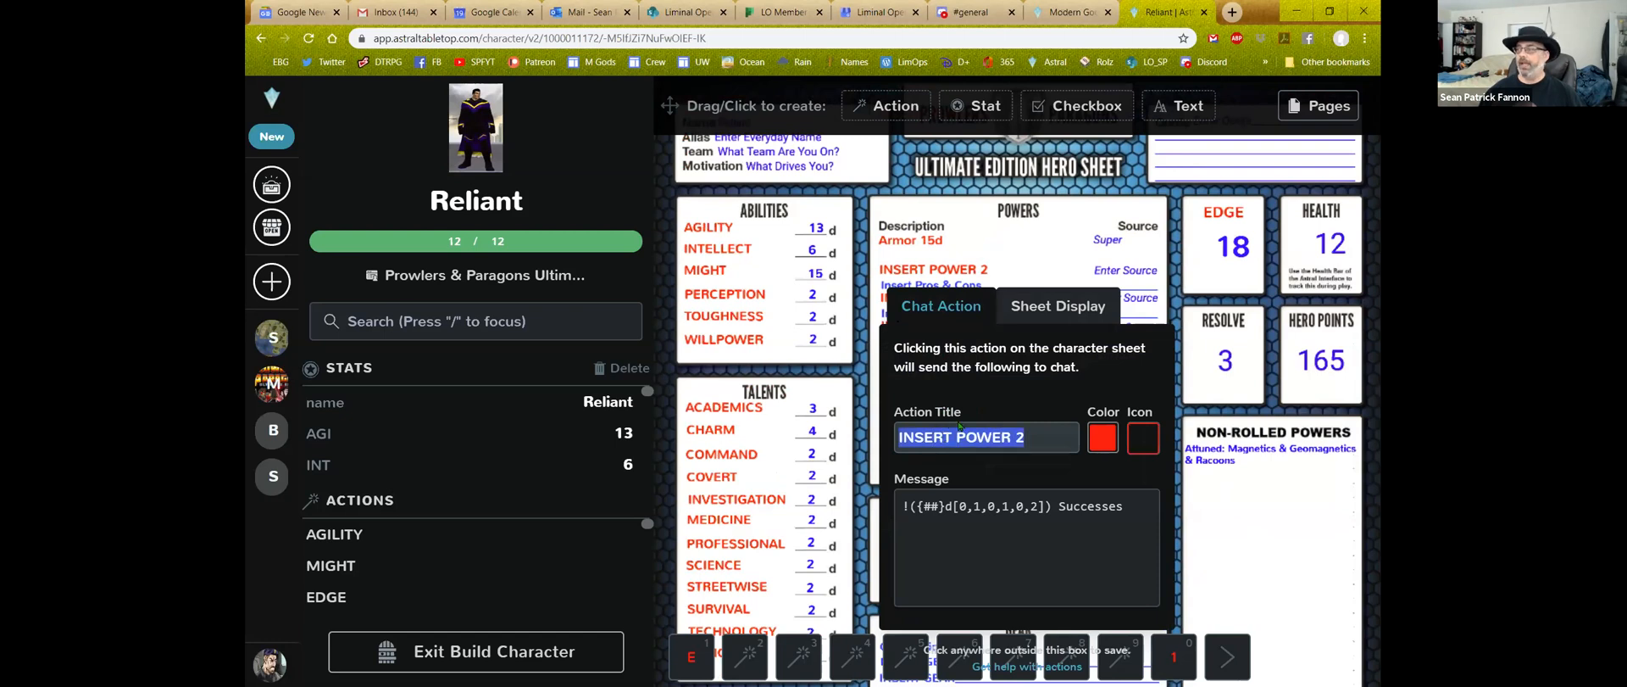
pyautogui.write('Blast 14d')
pyautogui.doubleClick(955, 438)
pyautogui.tripleClick(937, 437)
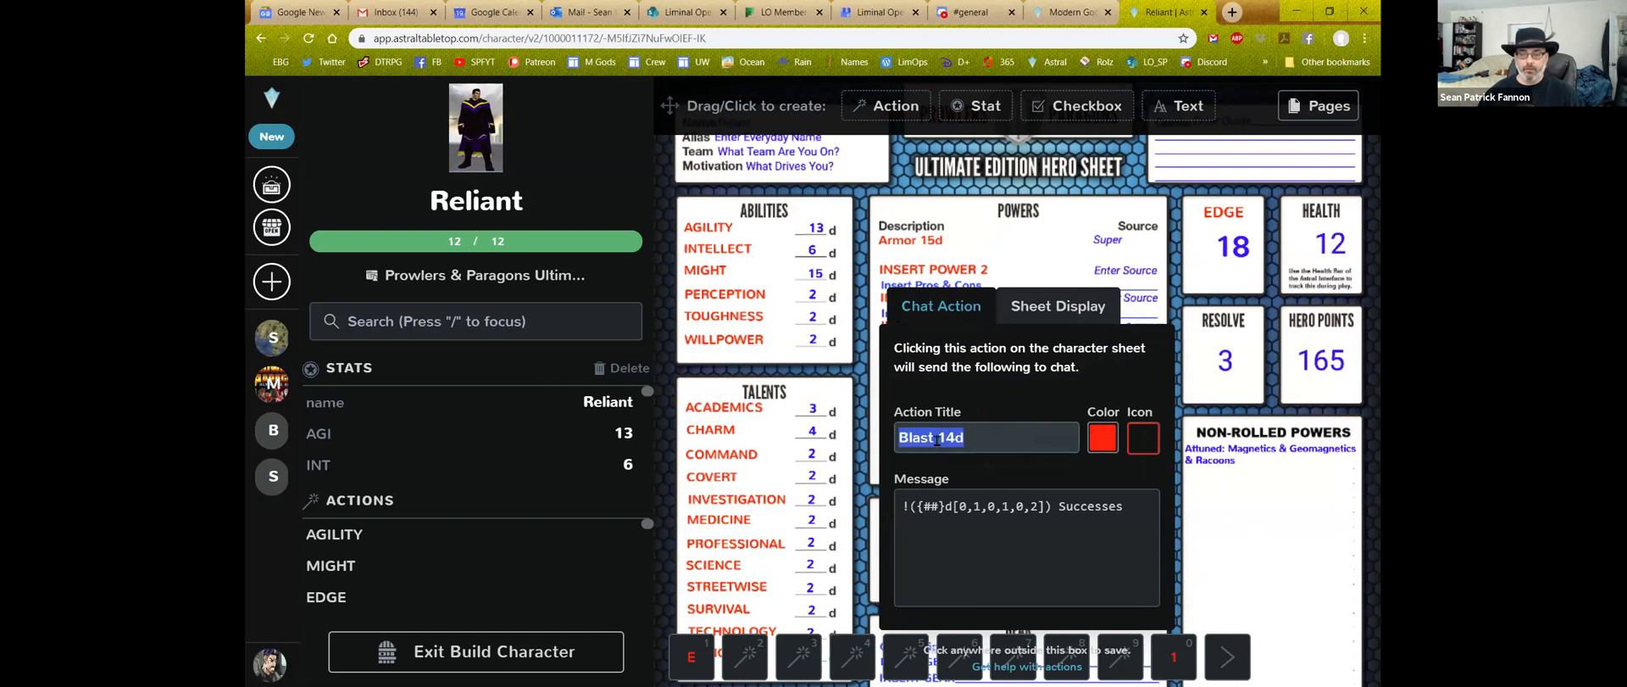
pyautogui.rightClick(937, 438)
pyautogui.click(971, 498)
# Replace the ## placeholder in the Blast action's roll message with 14 dice
pyautogui.click(956, 506)
pyautogui.press('BackSpace')
pyautogui.press('BackSpace')
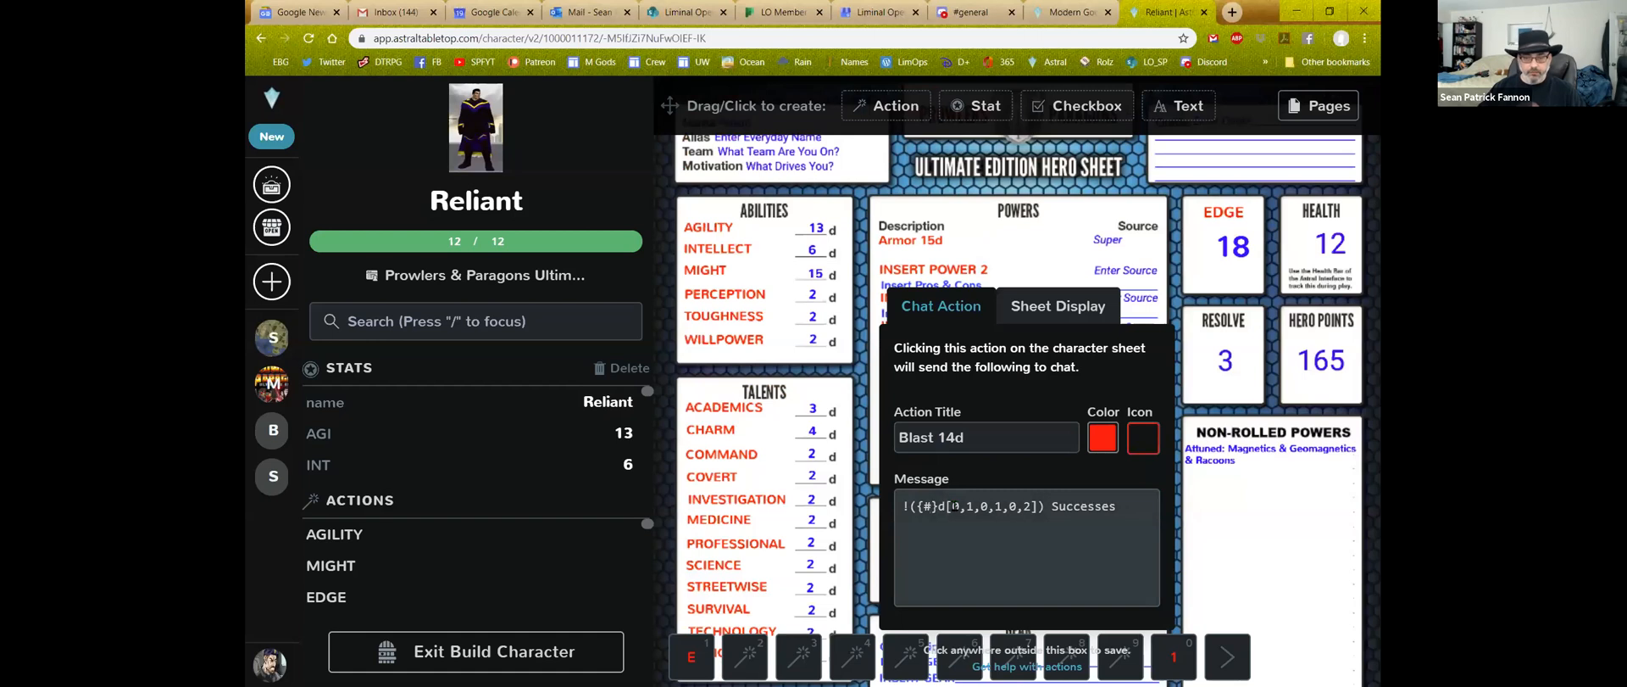
pyautogui.write('14')
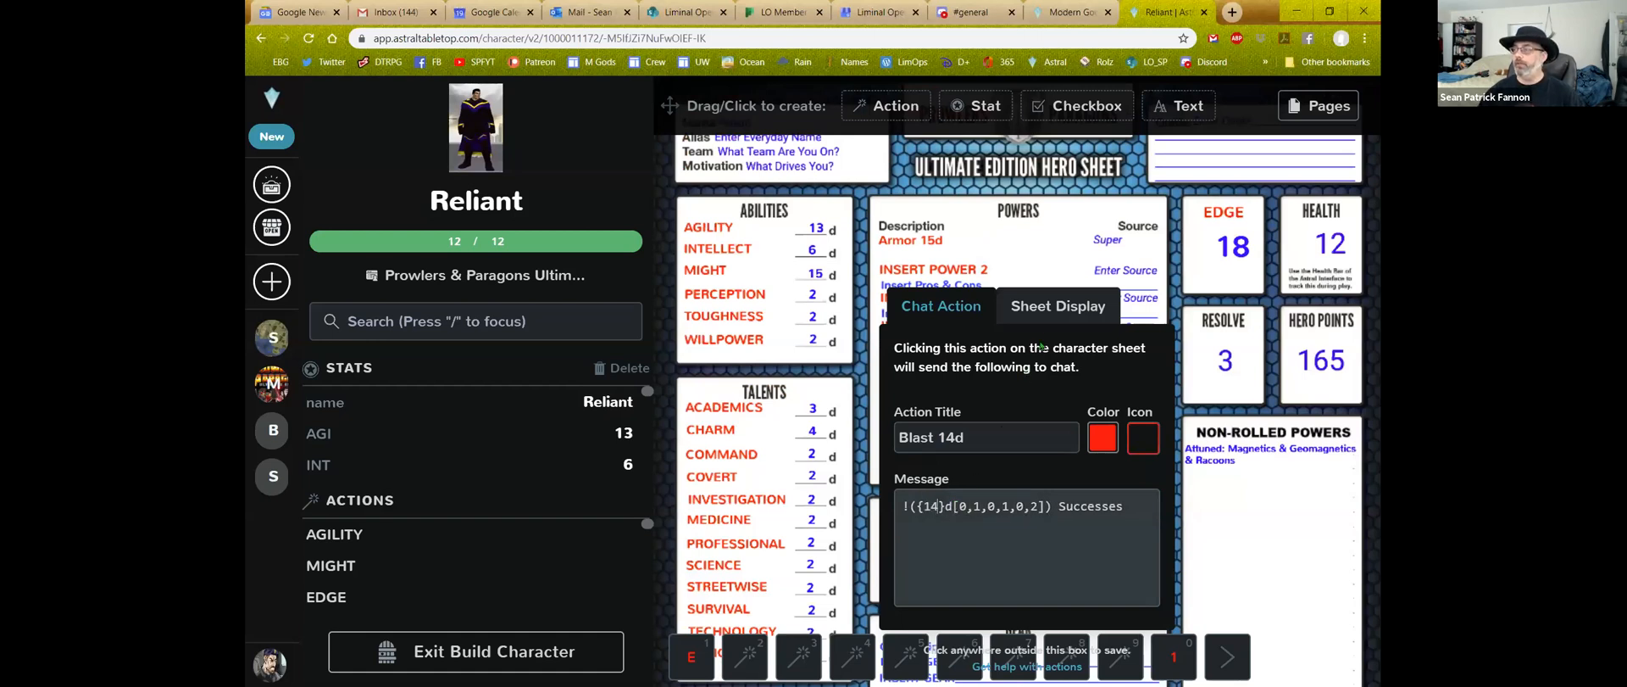
pyautogui.click(1055, 319)
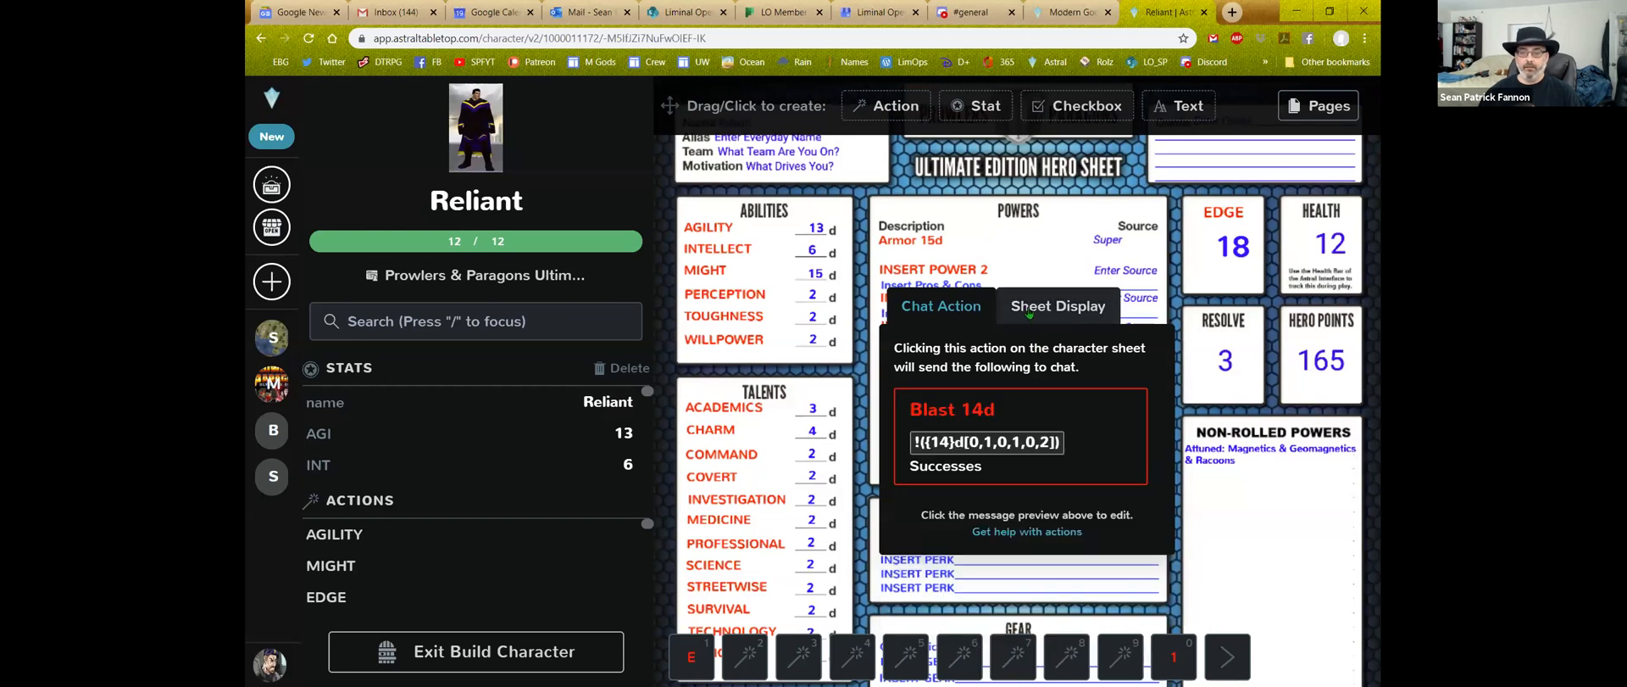
# Change the second power's sheet display text to "Blast 14d" using the copied title
pyautogui.click(1022, 314)
pyautogui.tripleClick(959, 375)
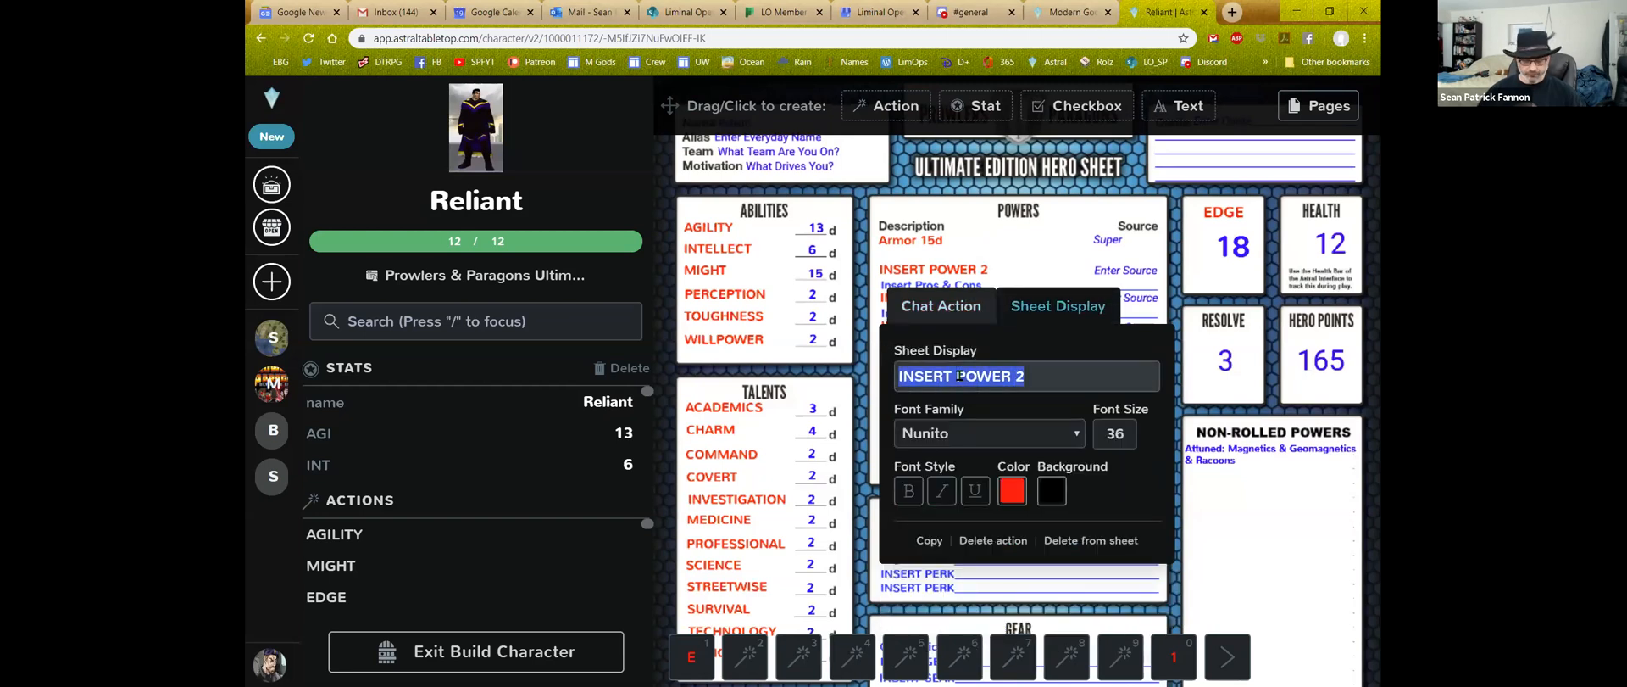
pyautogui.hotkey('ctrl', 'v')
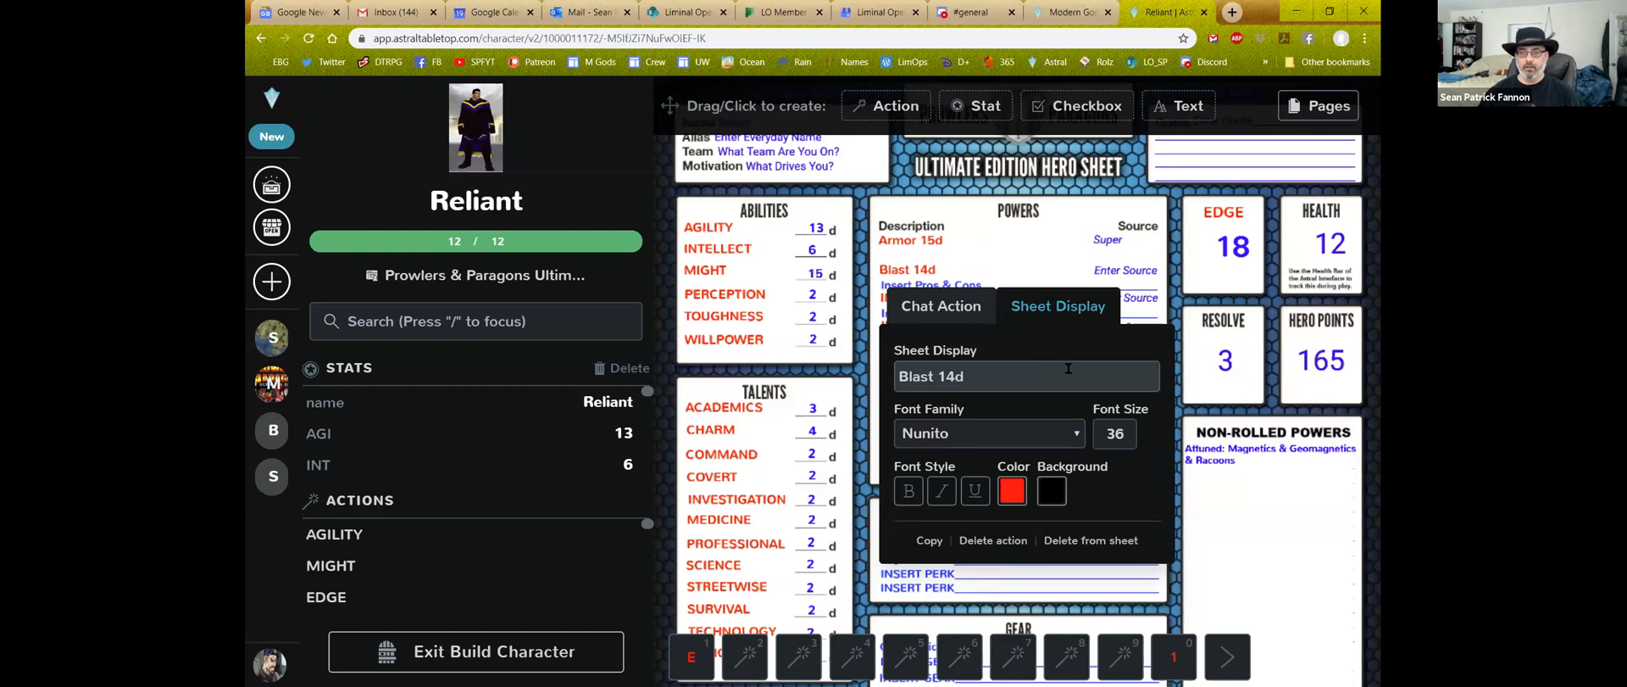
pyautogui.click(1174, 301)
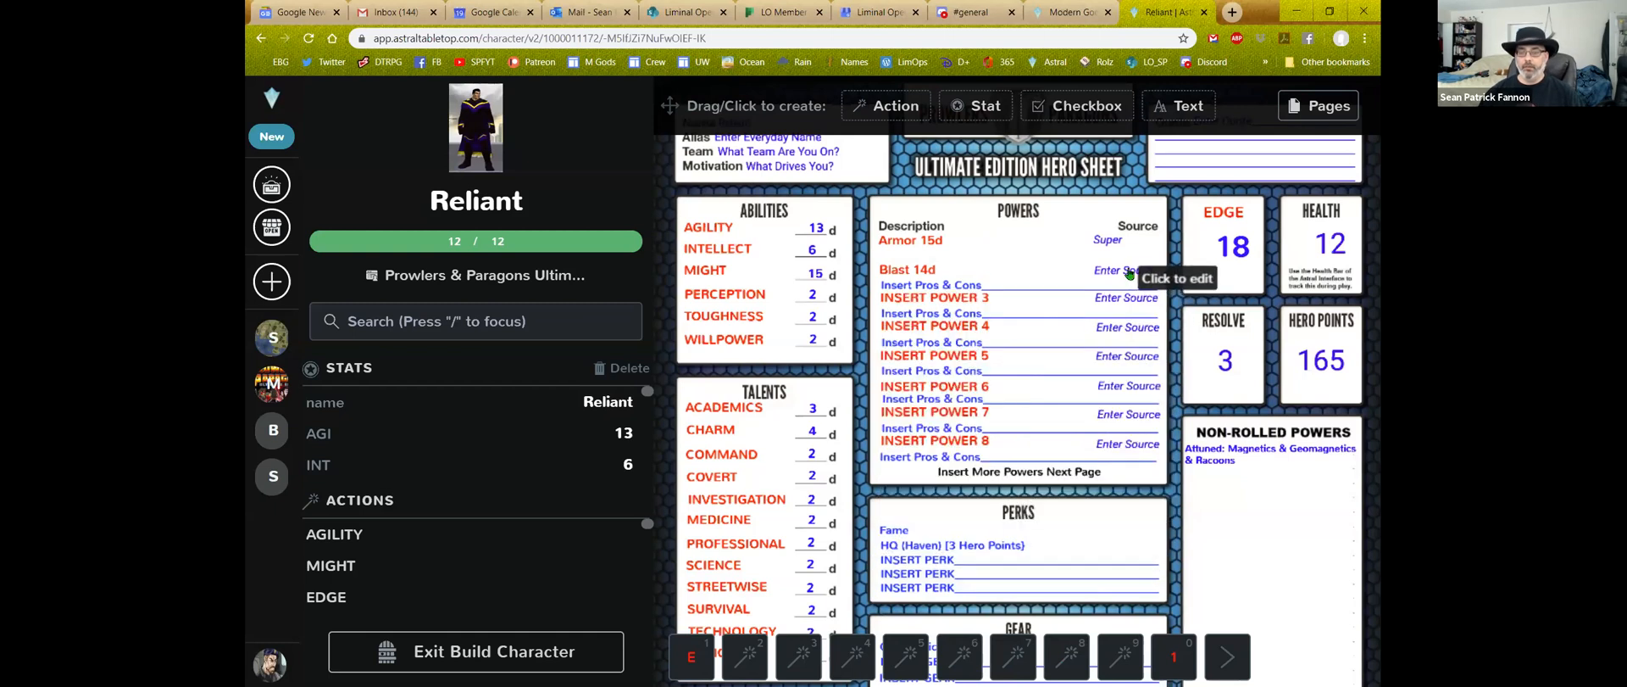
# Set the source of the Blast power to "Super"
pyautogui.click(1127, 271)
pyautogui.tripleClick(1146, 361)
pyautogui.write('Super')
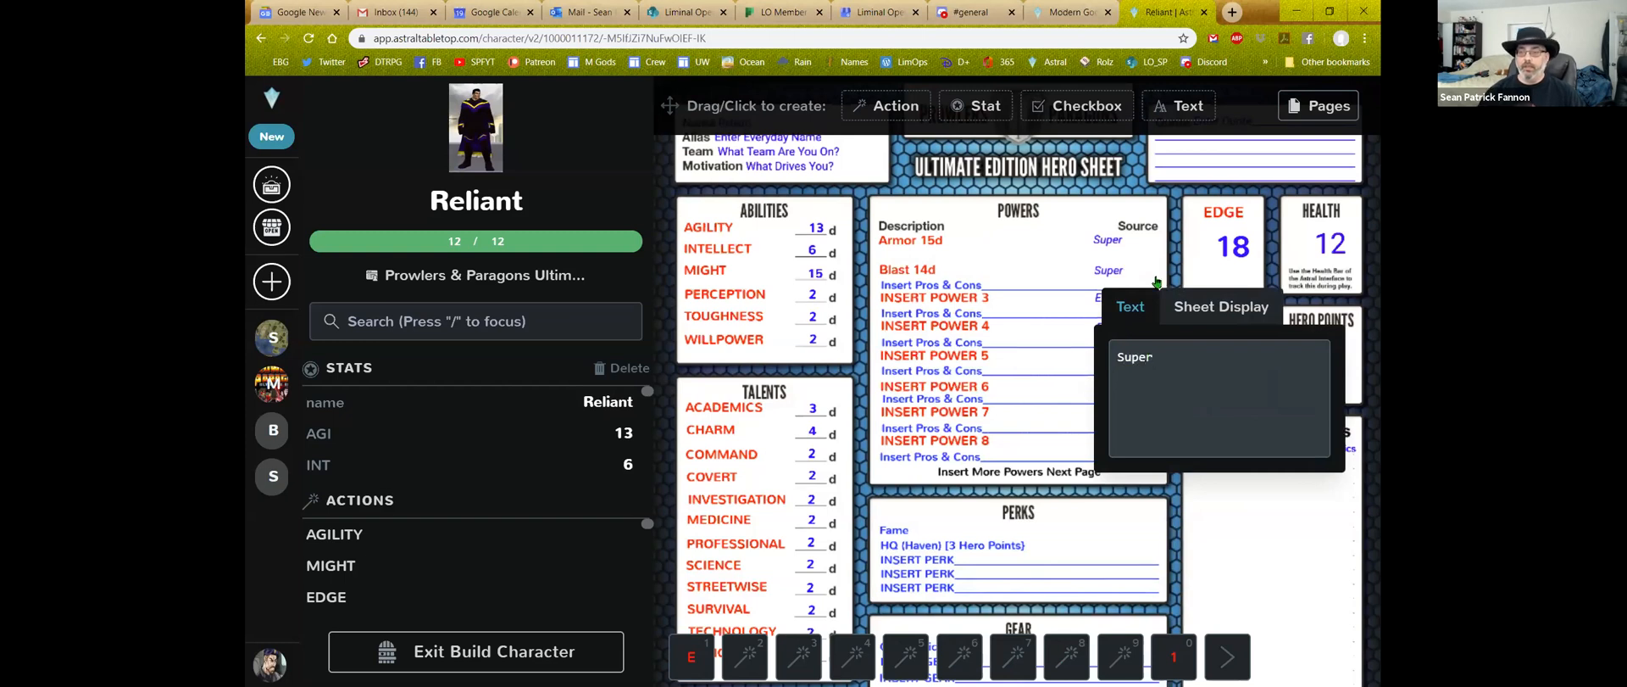
pyautogui.click(1179, 257)
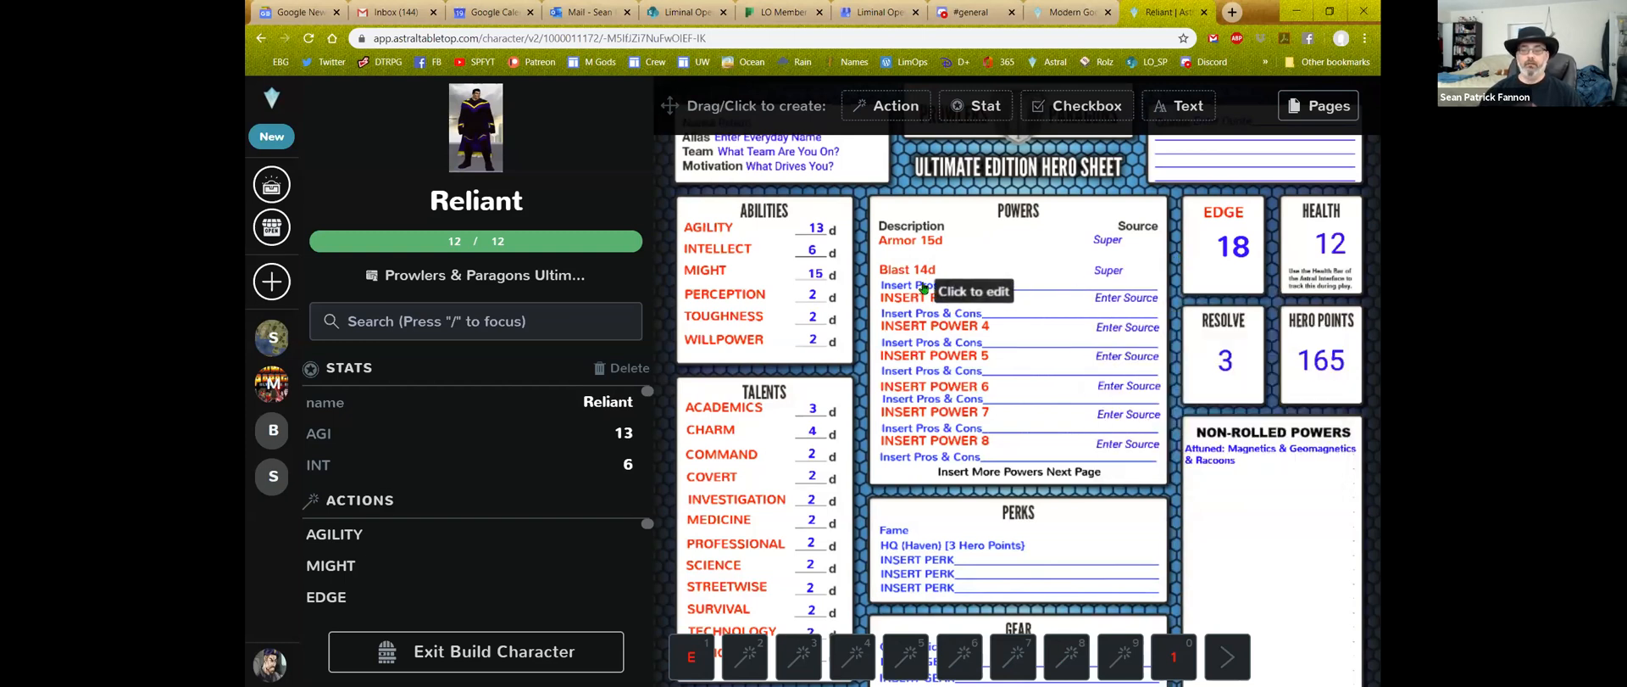
# Clear the pros and cons placeholder text beneath the Blast power
pyautogui.click(981, 289)
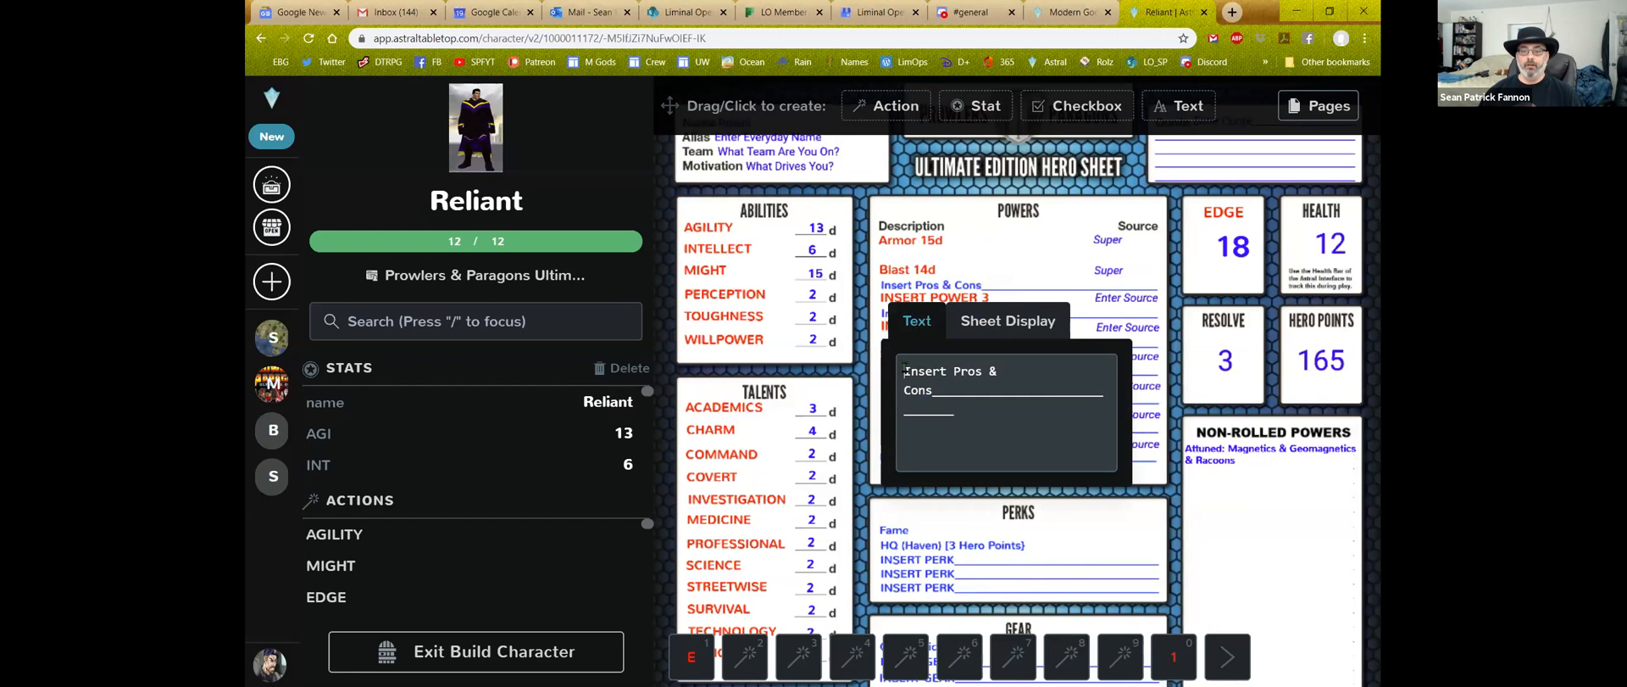
pyautogui.moveTo(905, 366); pyautogui.dragTo(1011, 418)
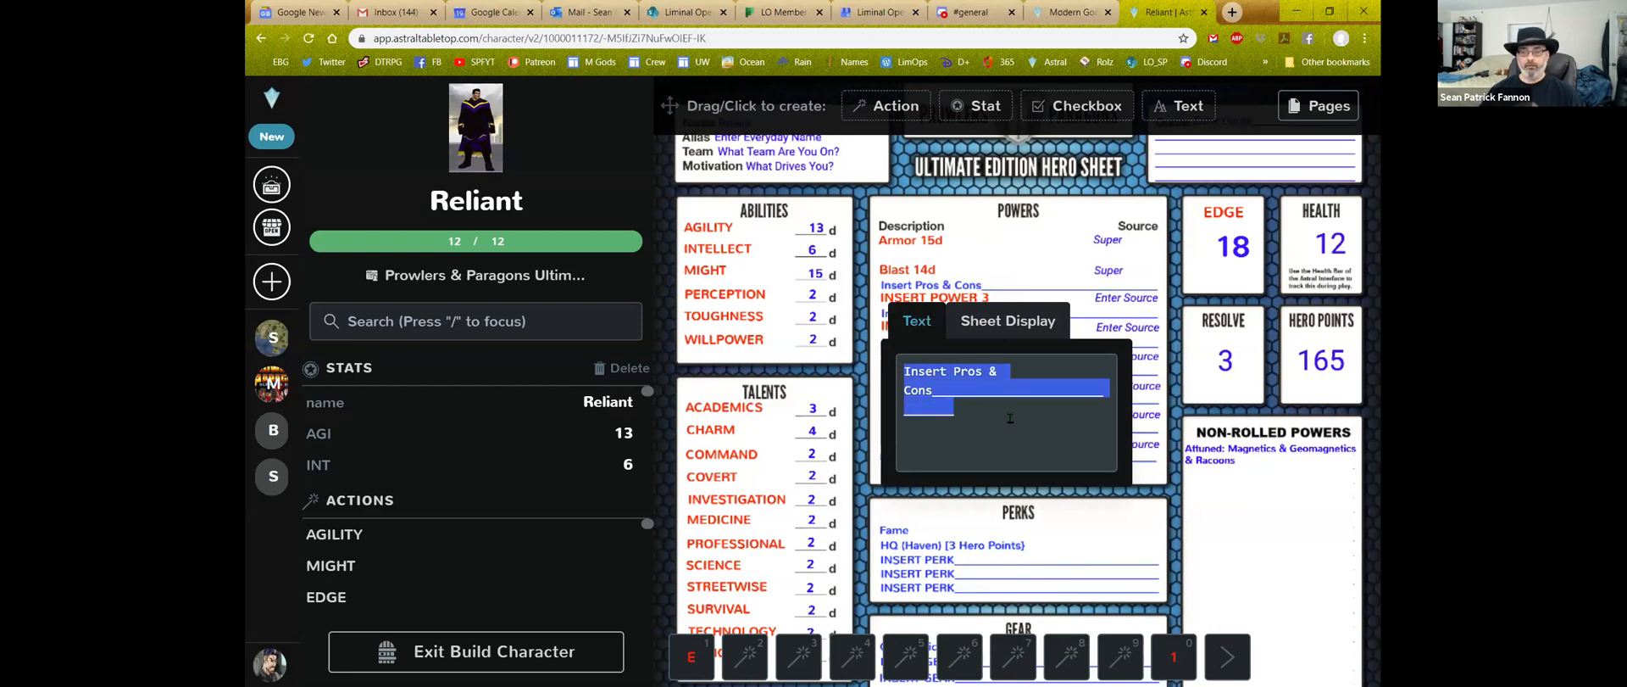
pyautogui.press('BackSpace')
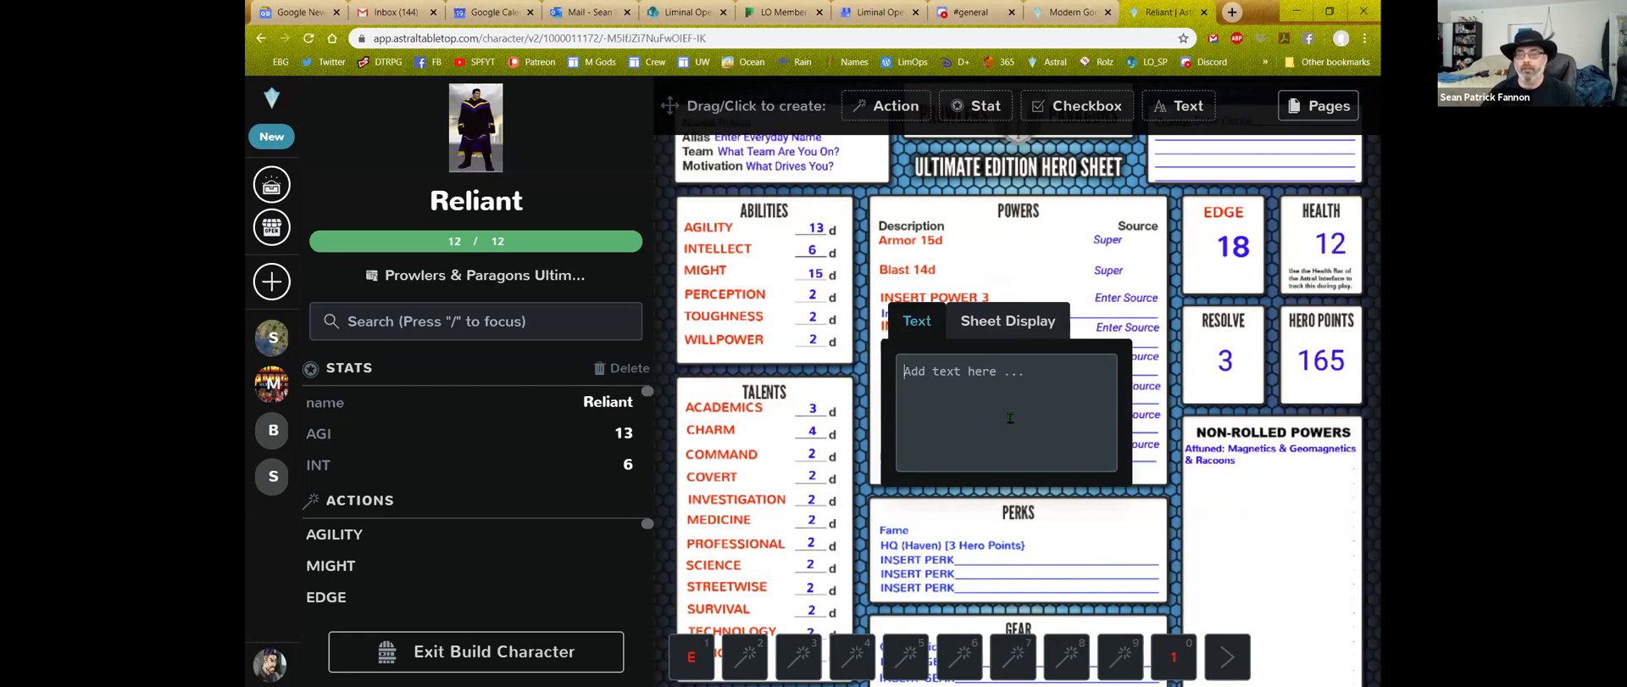
# Enter "Build-Up, Overkill, Side Effects: -2d sight for three three turns" as the pros and cons text under Blast 14d
pyautogui.write('Bu')
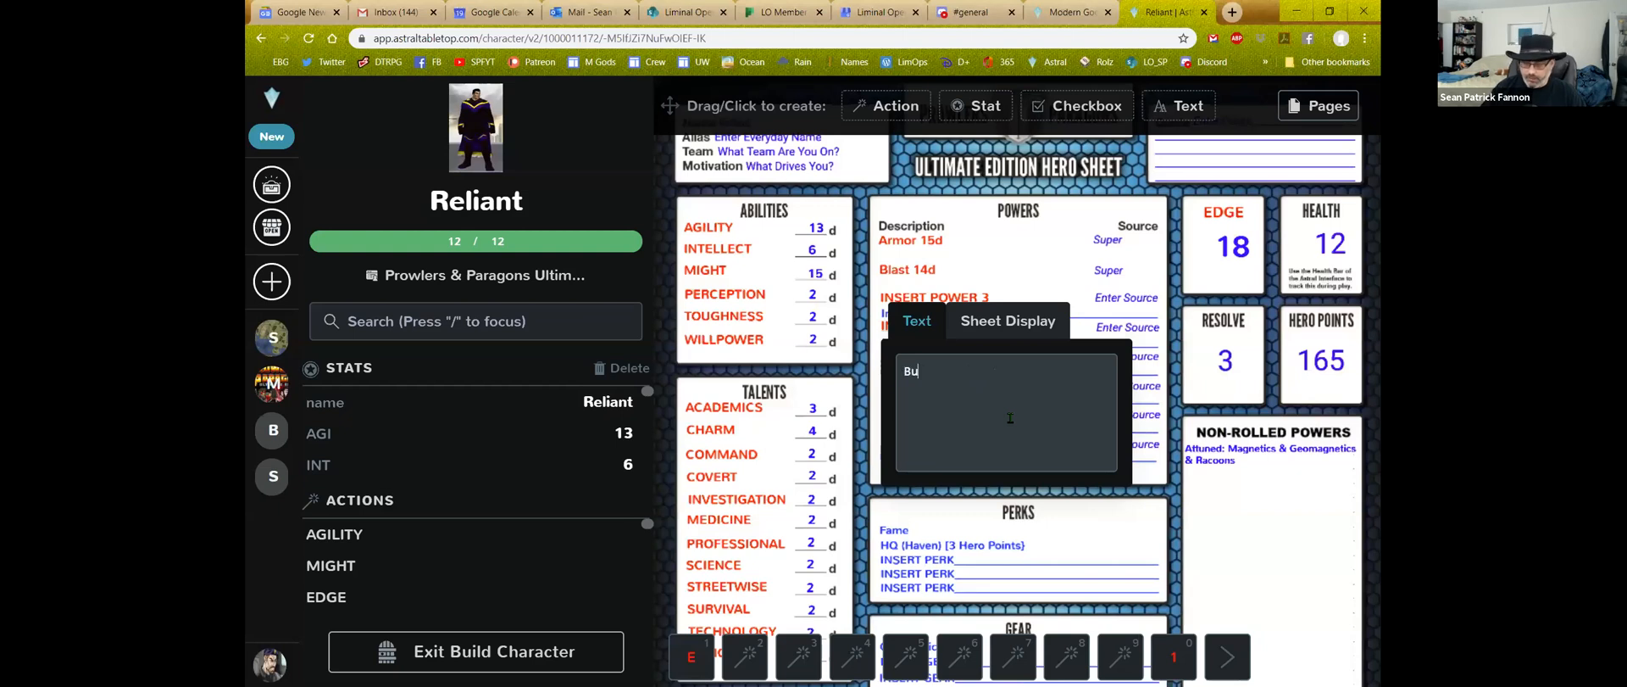
pyautogui.write('ild-Up')
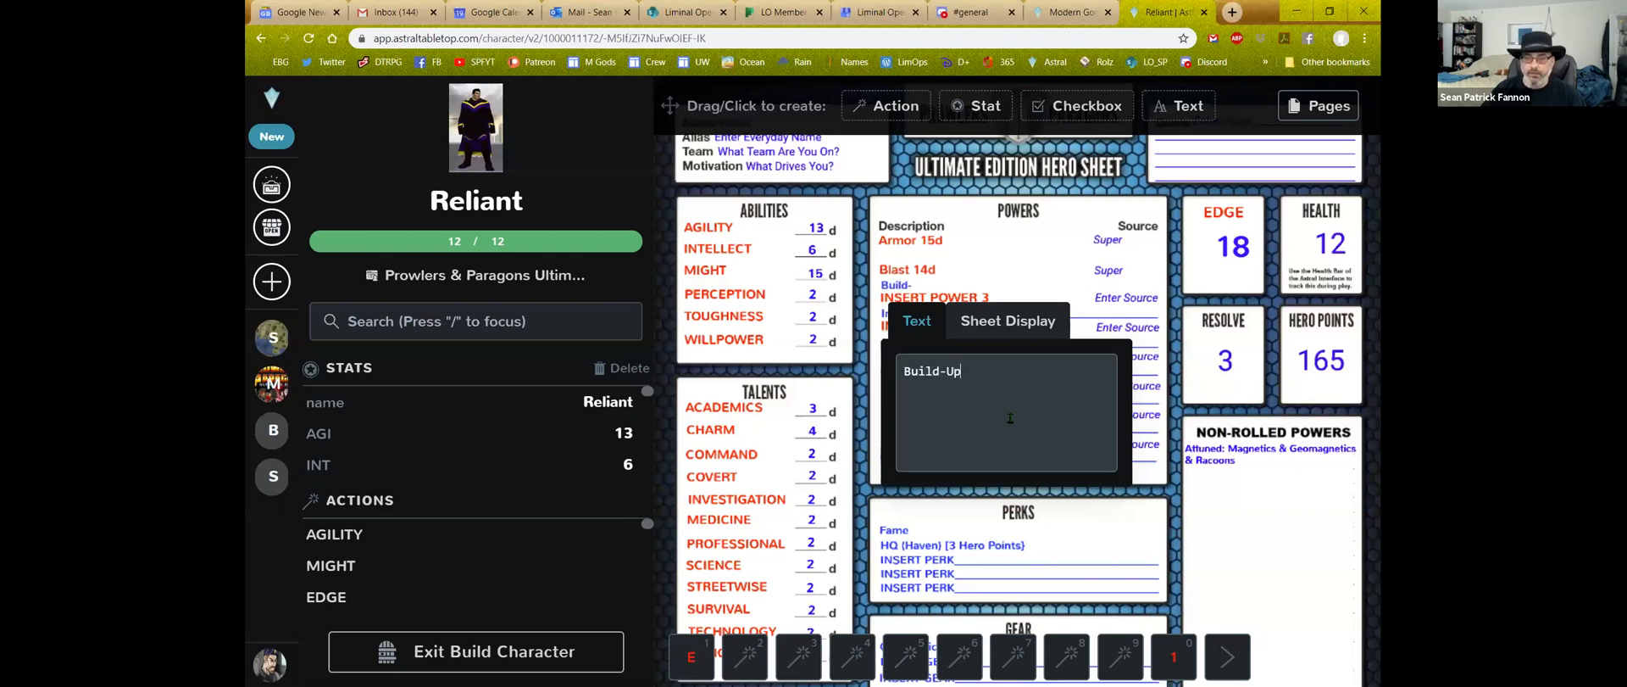
pyautogui.write(', O')
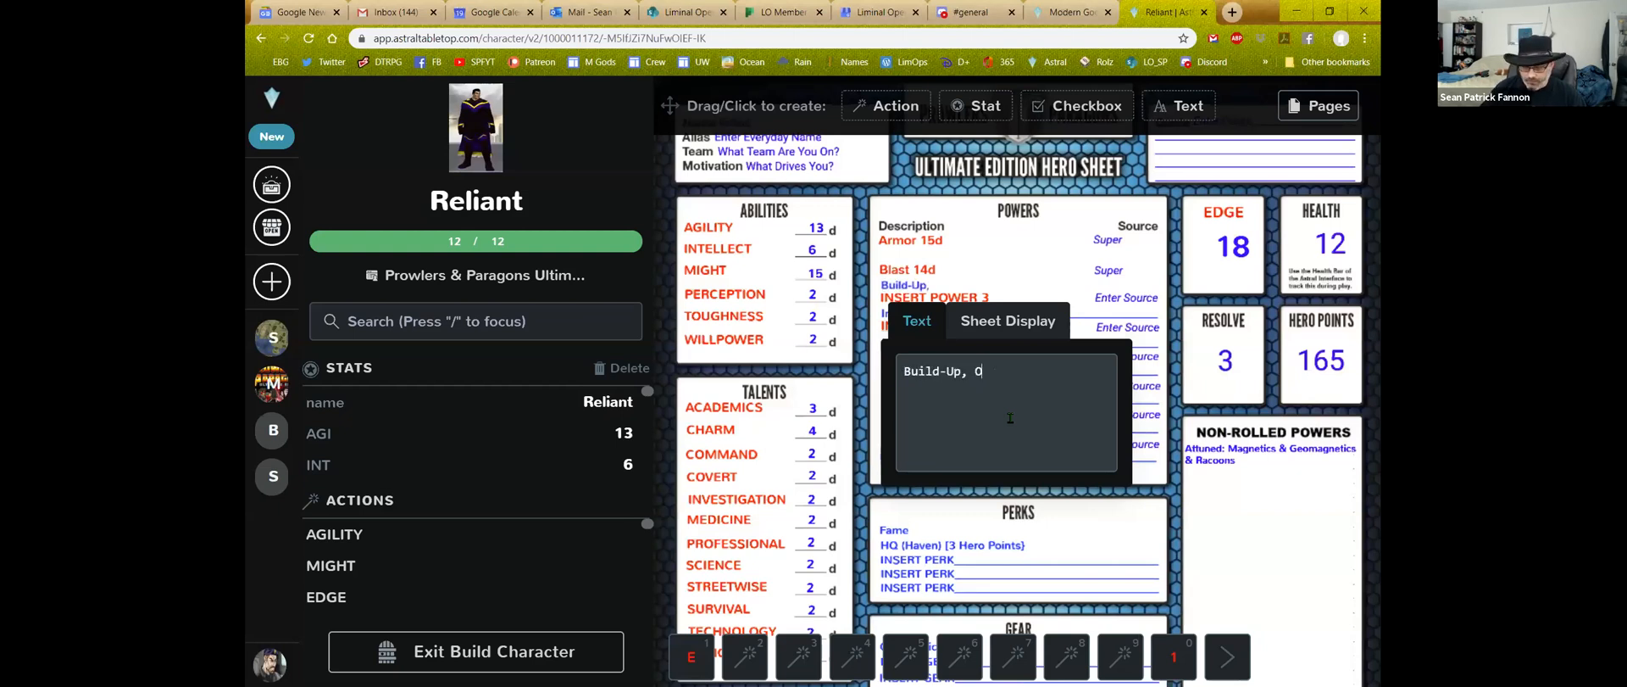
pyautogui.write('verkill,')
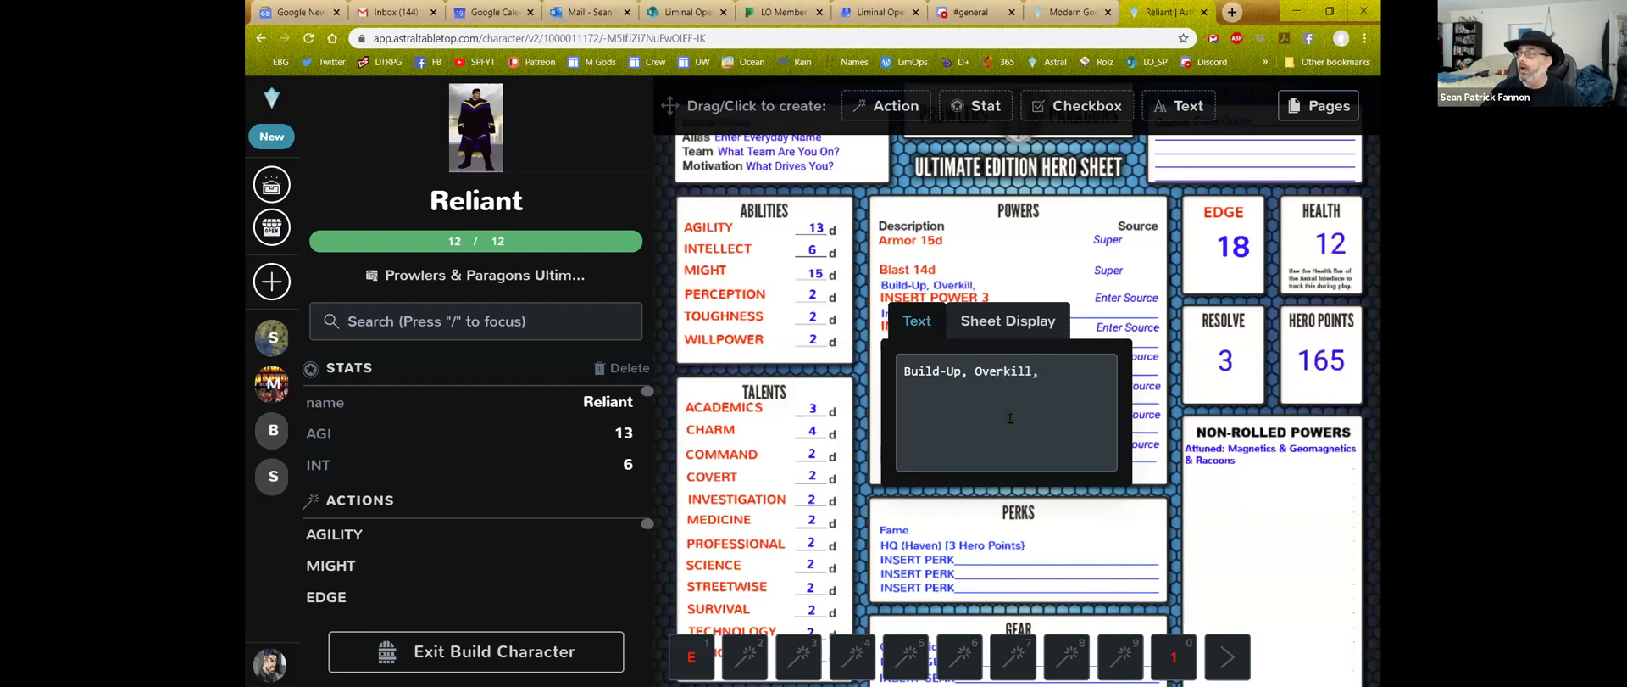
pyautogui.write(' Side Effects')
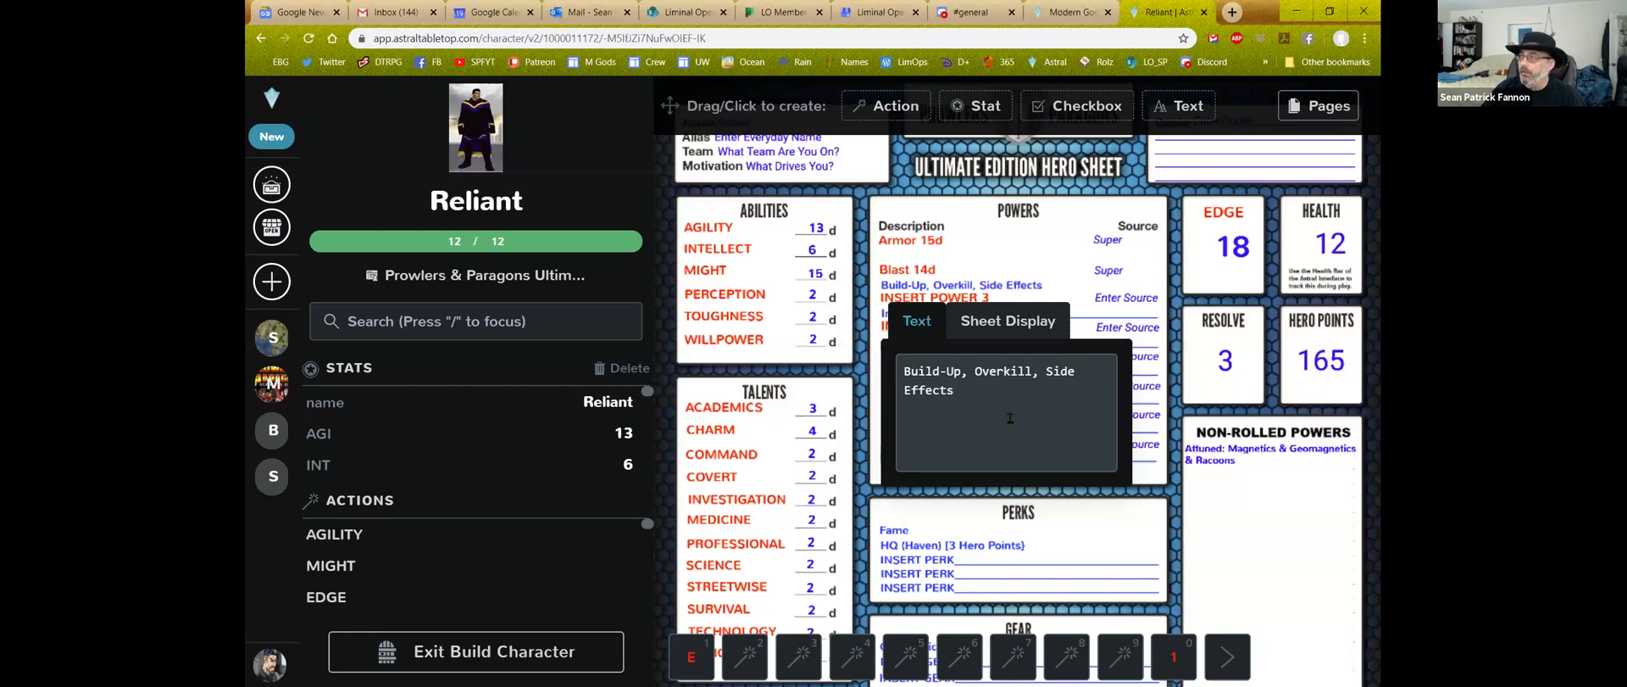
pyautogui.write(': -2d')
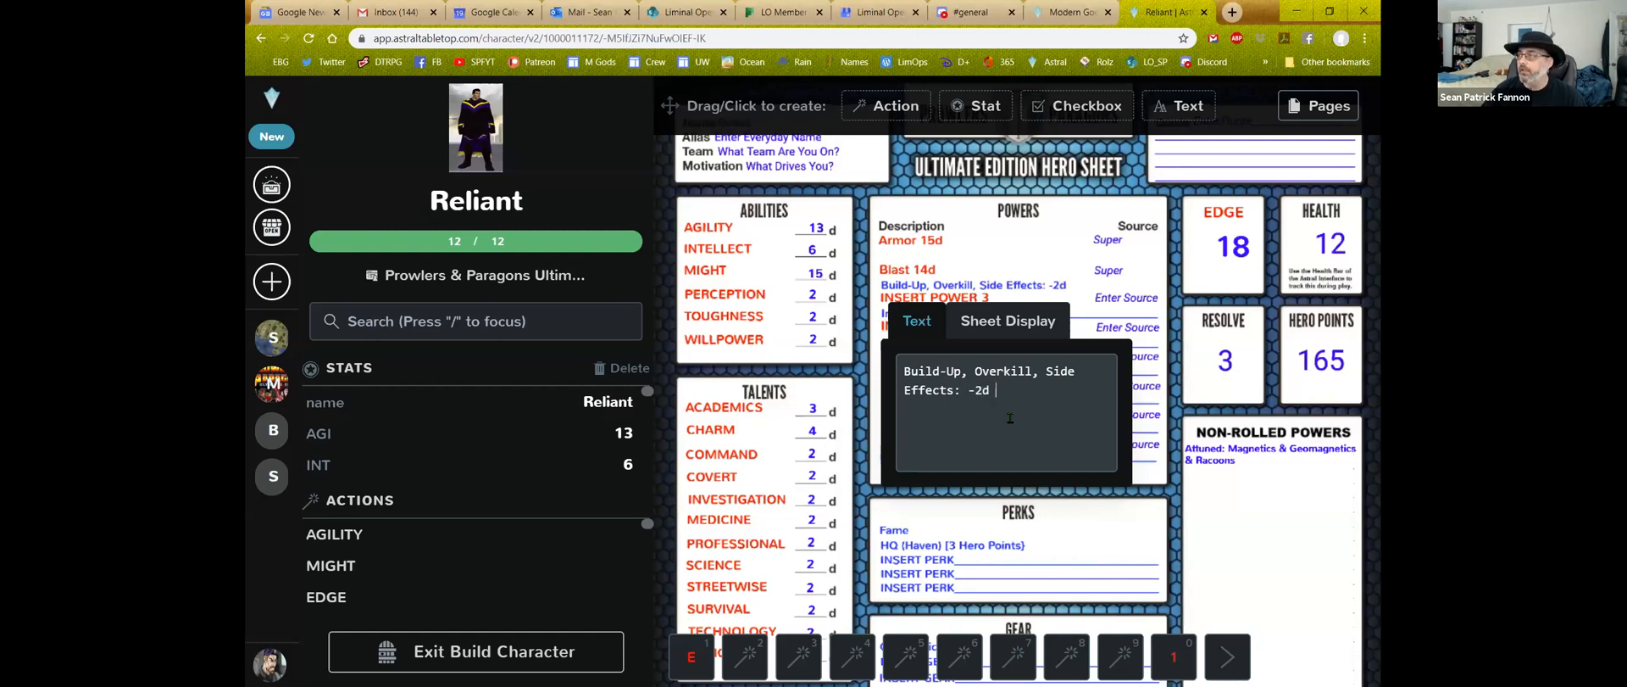
pyautogui.write(' sight')
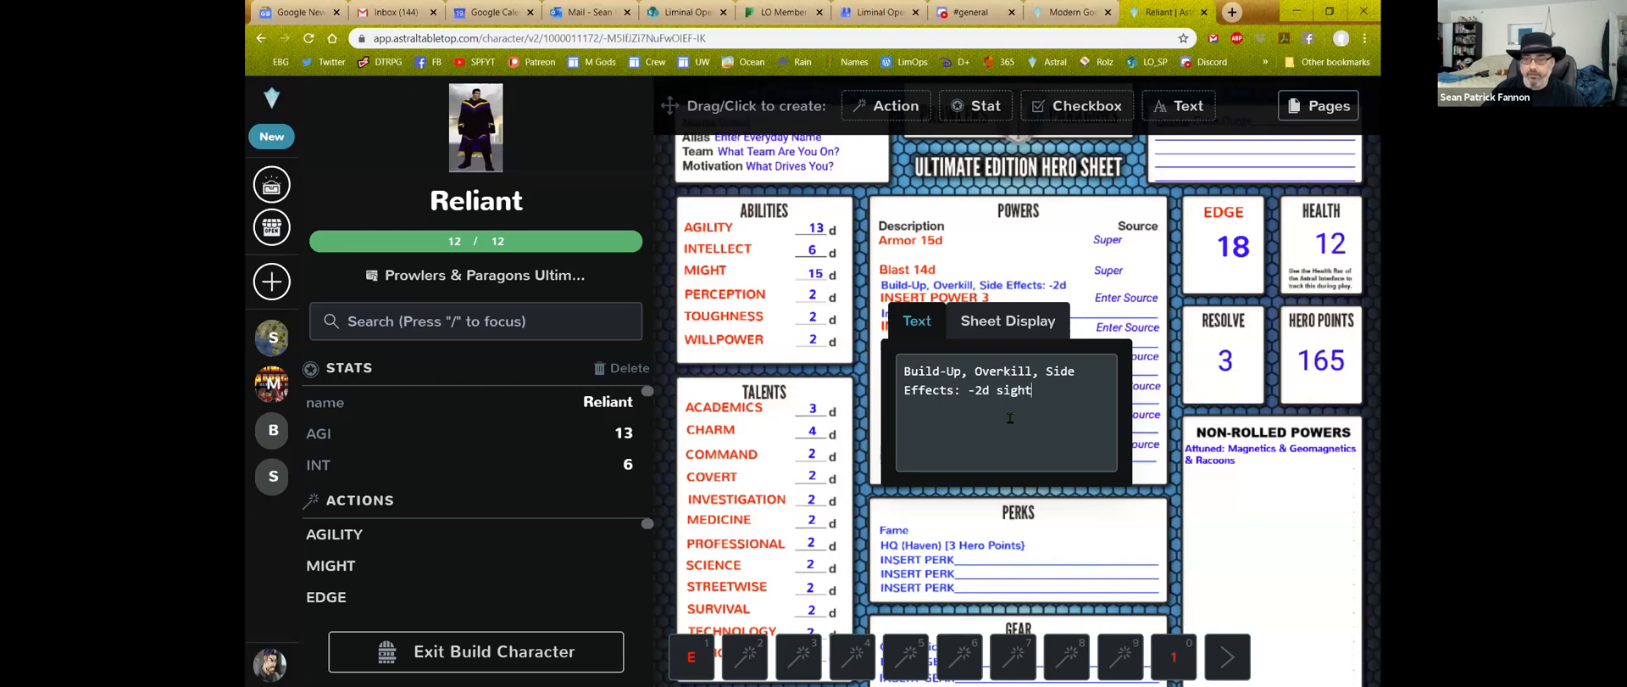
pyautogui.write(' for three thrun')
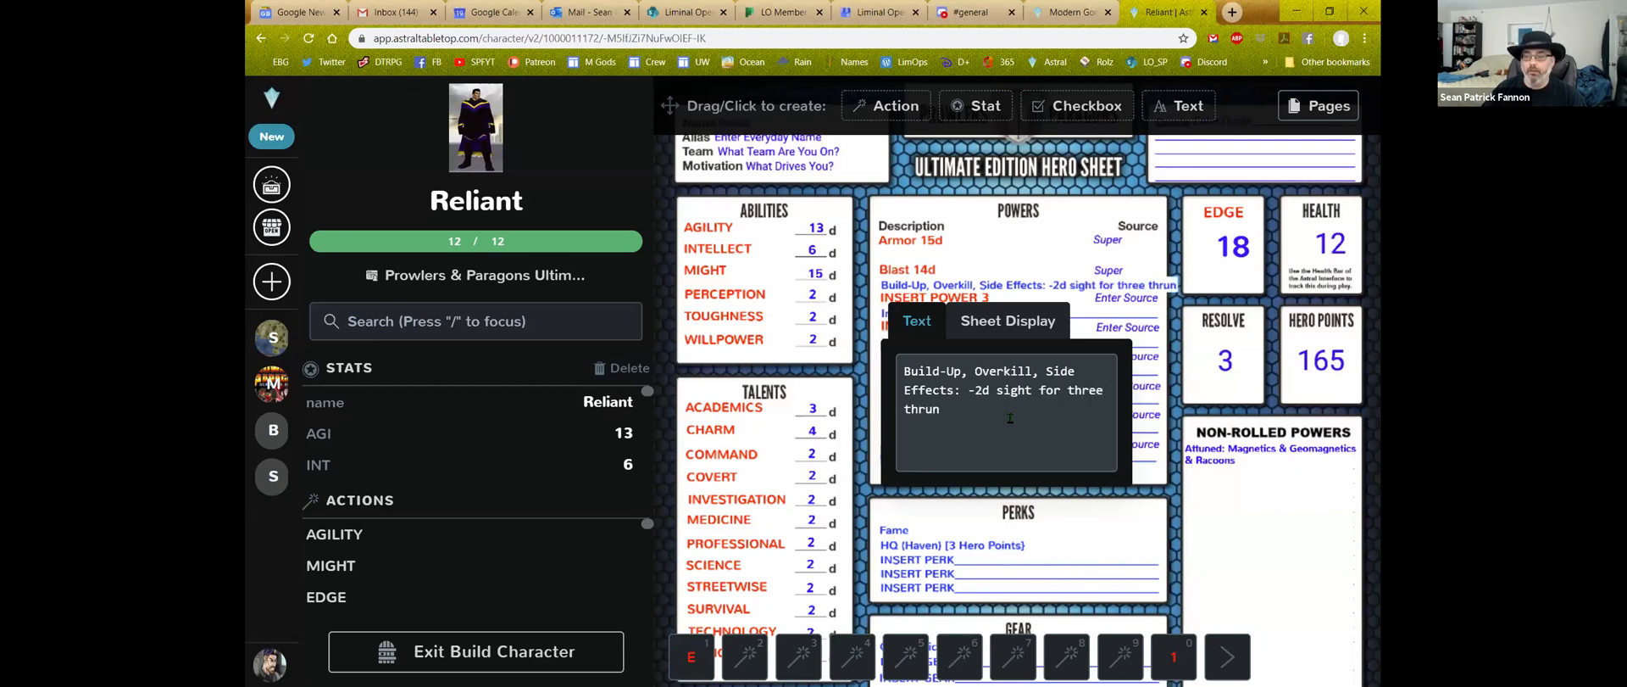
pyautogui.press('BackSpace')
pyautogui.press('BackSpace')
pyautogui.write('ess')
pyautogui.press('BackSpace')
pyautogui.press('BackSpace')
pyautogui.press('BackSpace')
pyautogui.write('ee tu')
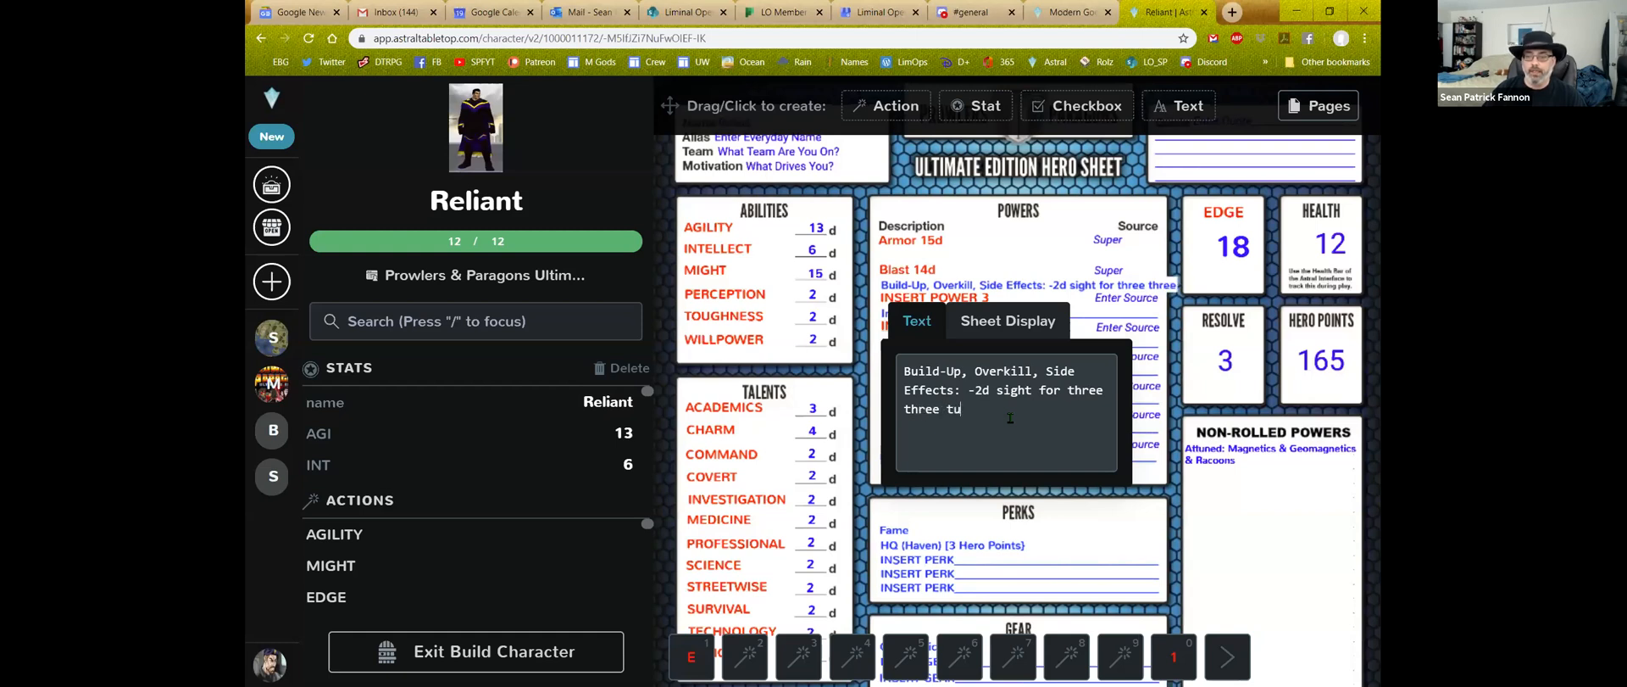
pyautogui.write('rns')
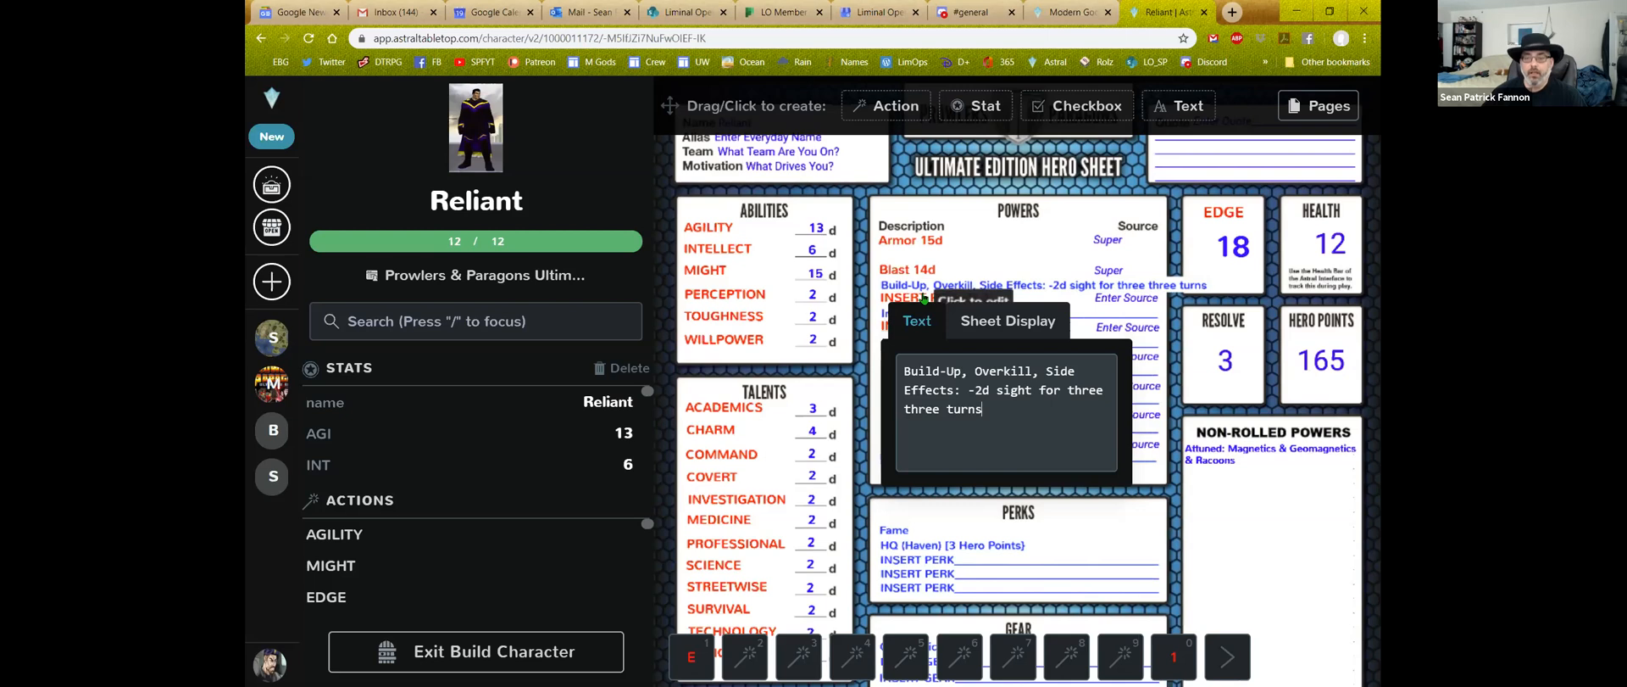
# Set the font size of the Blast pros and cons text to 26
pyautogui.click(991, 315)
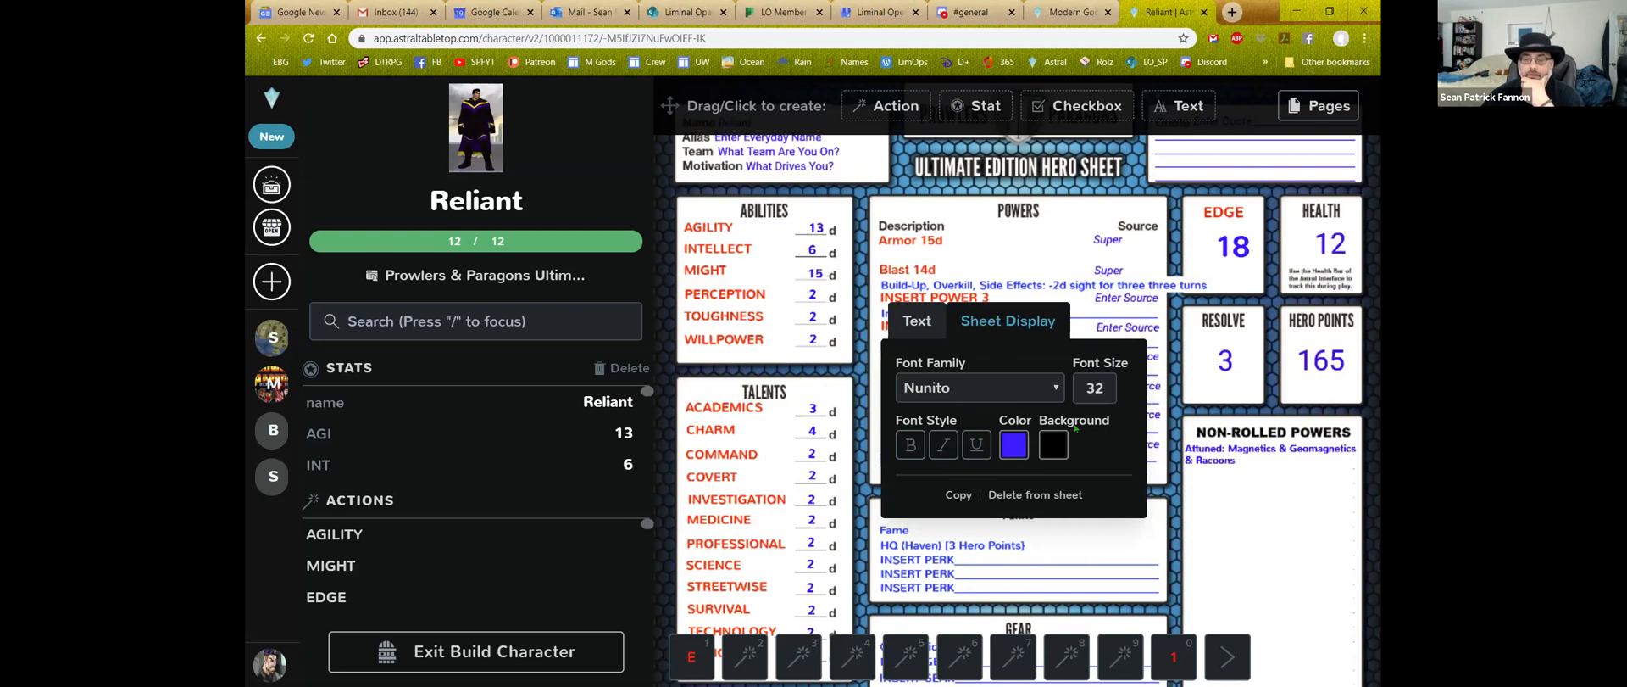
pyautogui.click(1094, 387)
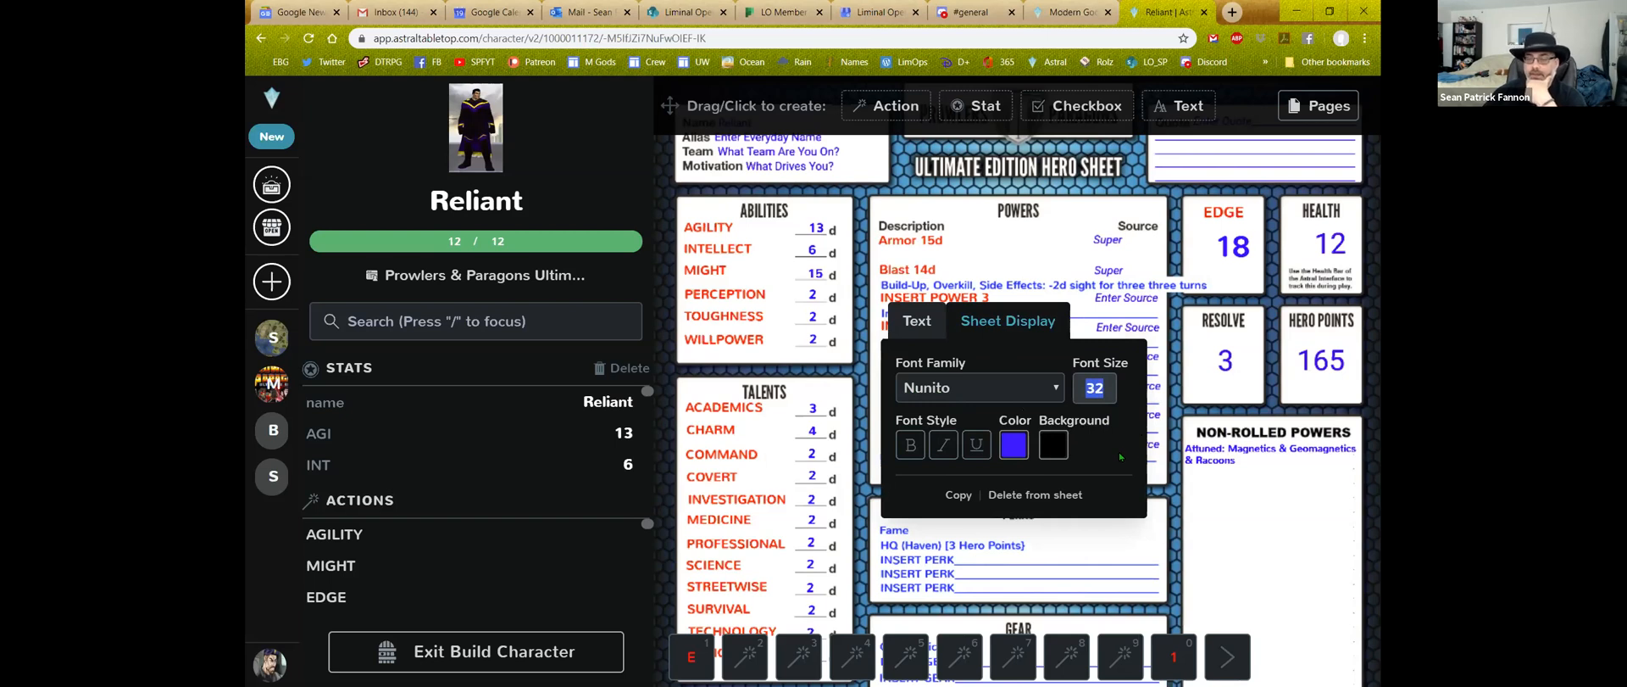
pyautogui.write('26')
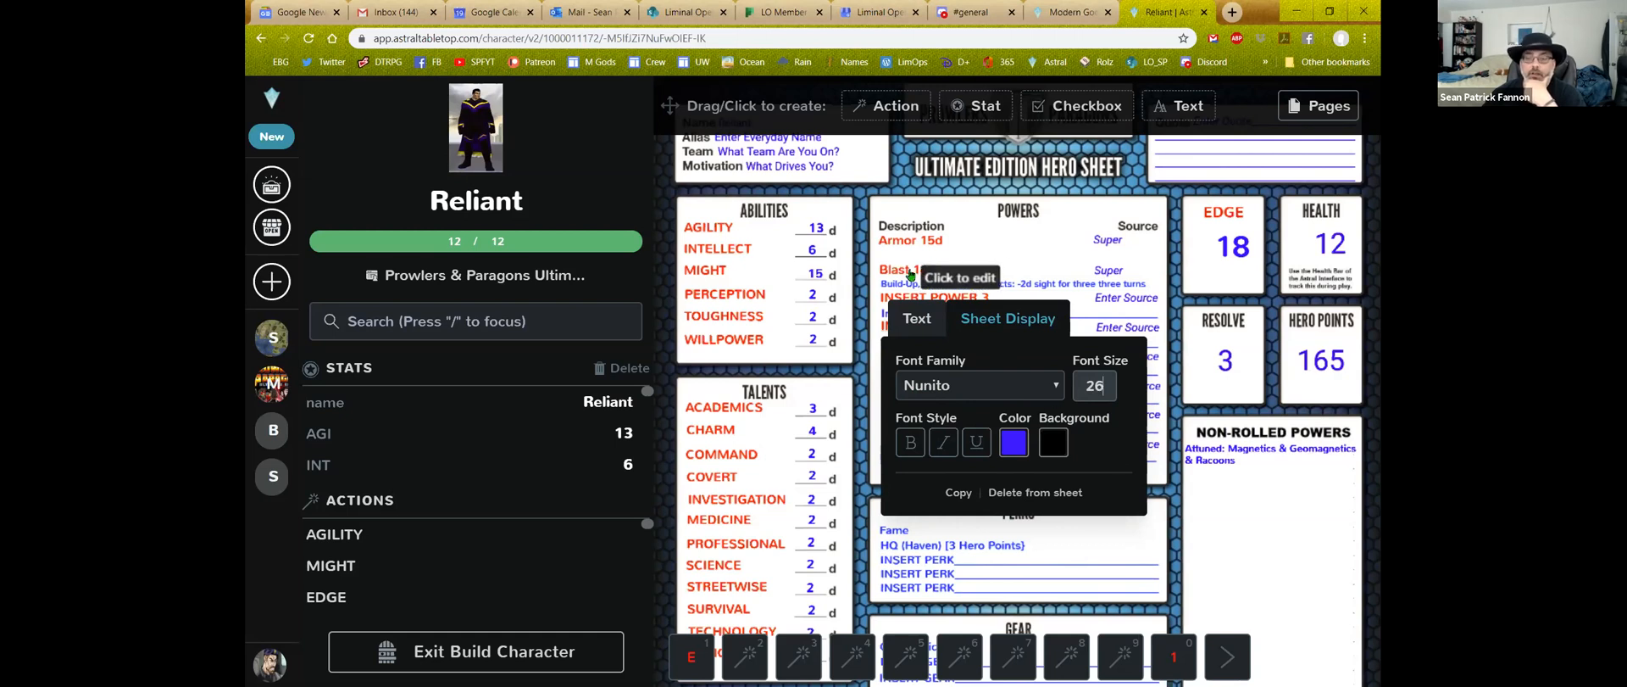
pyautogui.click(971, 265)
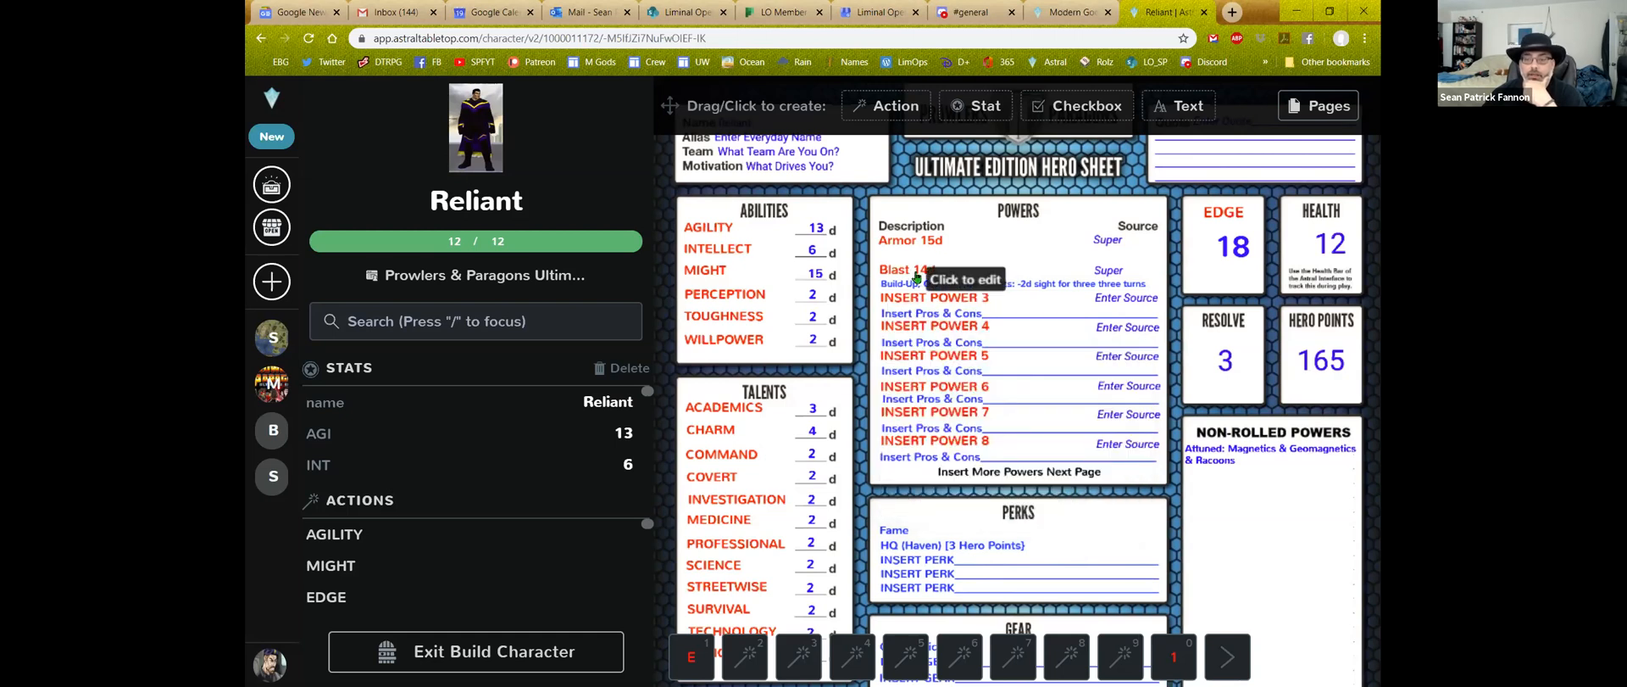
# Move the Blast 14d action, its Super source and its pros and cons text up directly beneath Armor 15d
pyautogui.click(910, 272)
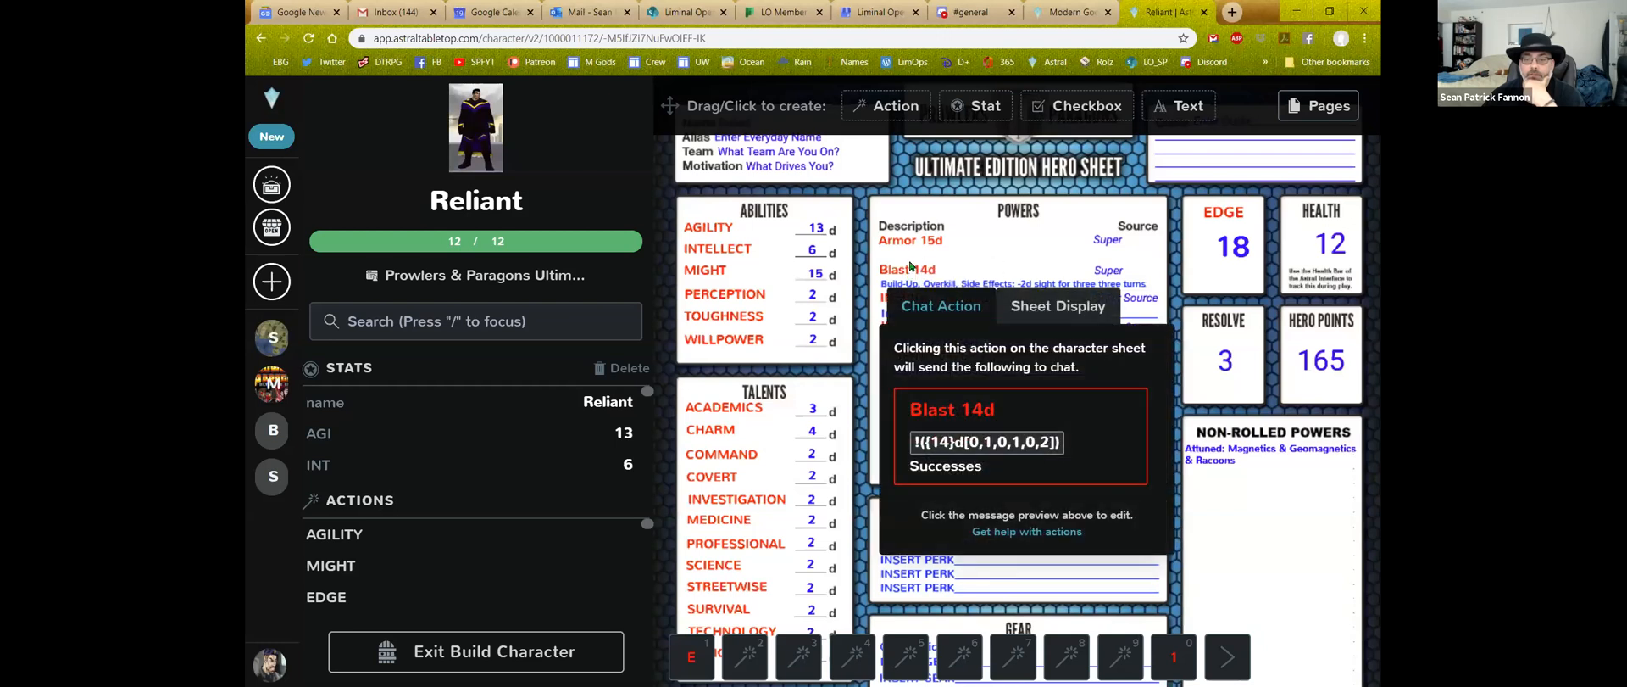
pyautogui.moveTo(907, 273); pyautogui.dragTo(907, 257)
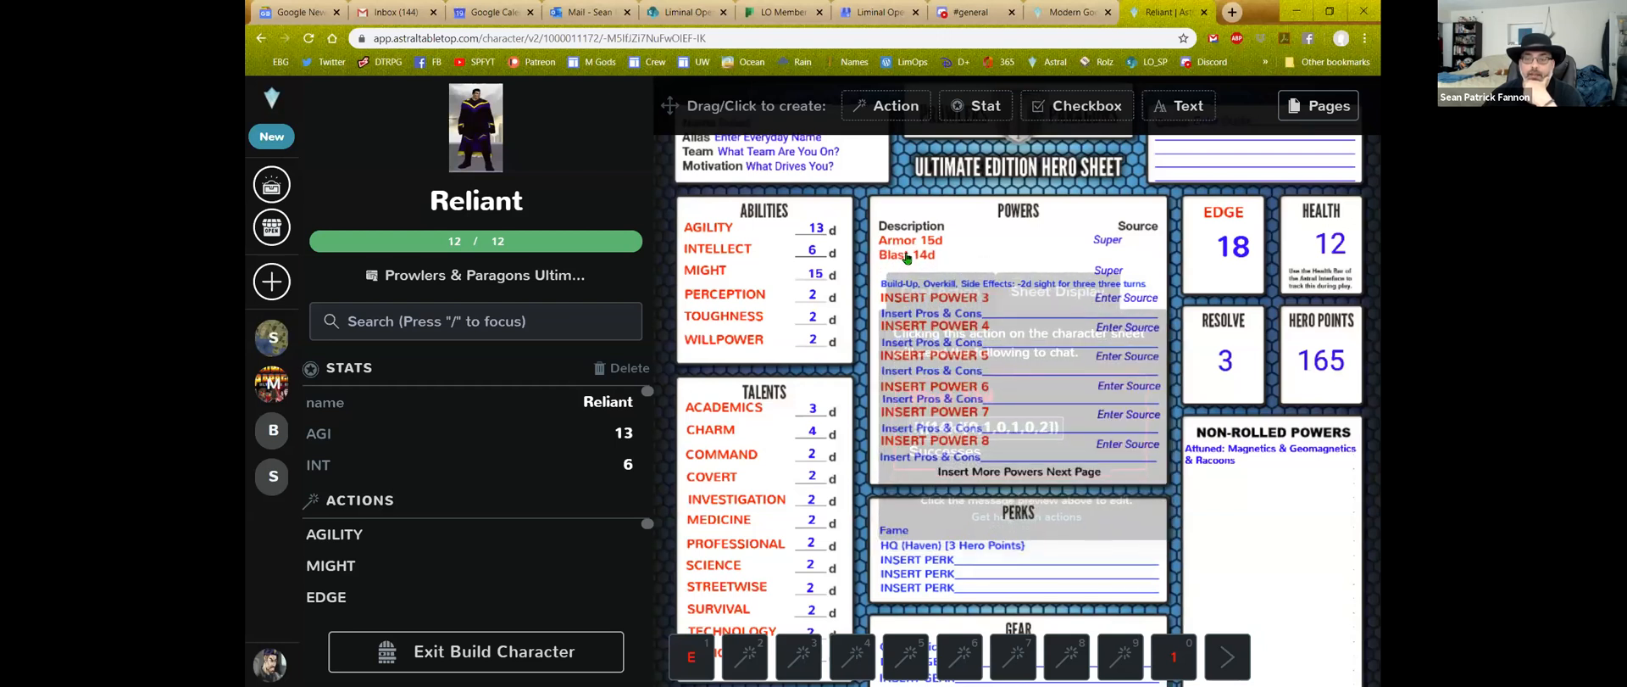
pyautogui.click(1110, 270)
pyautogui.click(1111, 269)
pyautogui.moveTo(1110, 270); pyautogui.dragTo(1106, 254)
pyautogui.click(951, 289)
pyautogui.moveTo(951, 289); pyautogui.dragTo(947, 272)
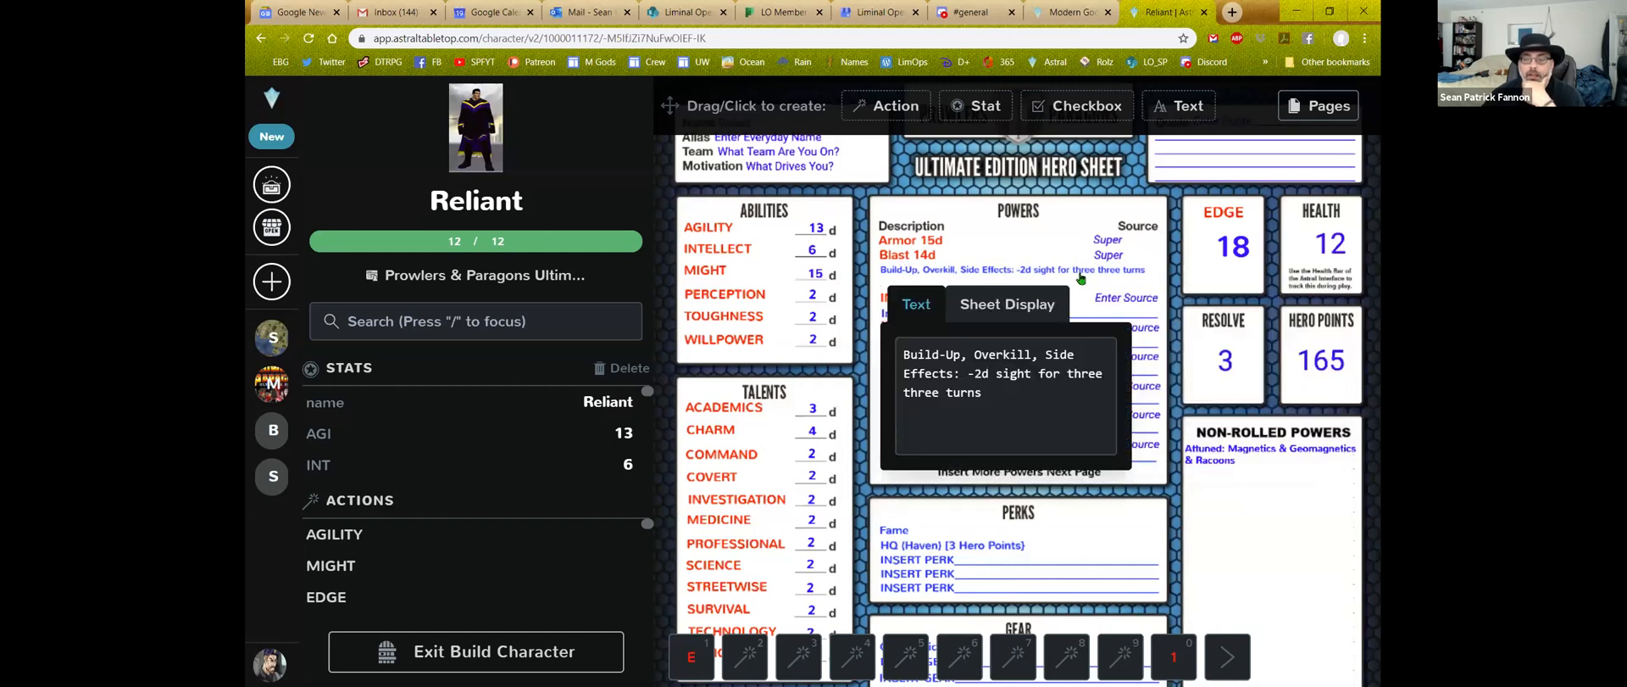
# Append a comma and "Signature" on a new line to the Blast pros and cons text
pyautogui.click(987, 391)
pyautogui.write(', ')
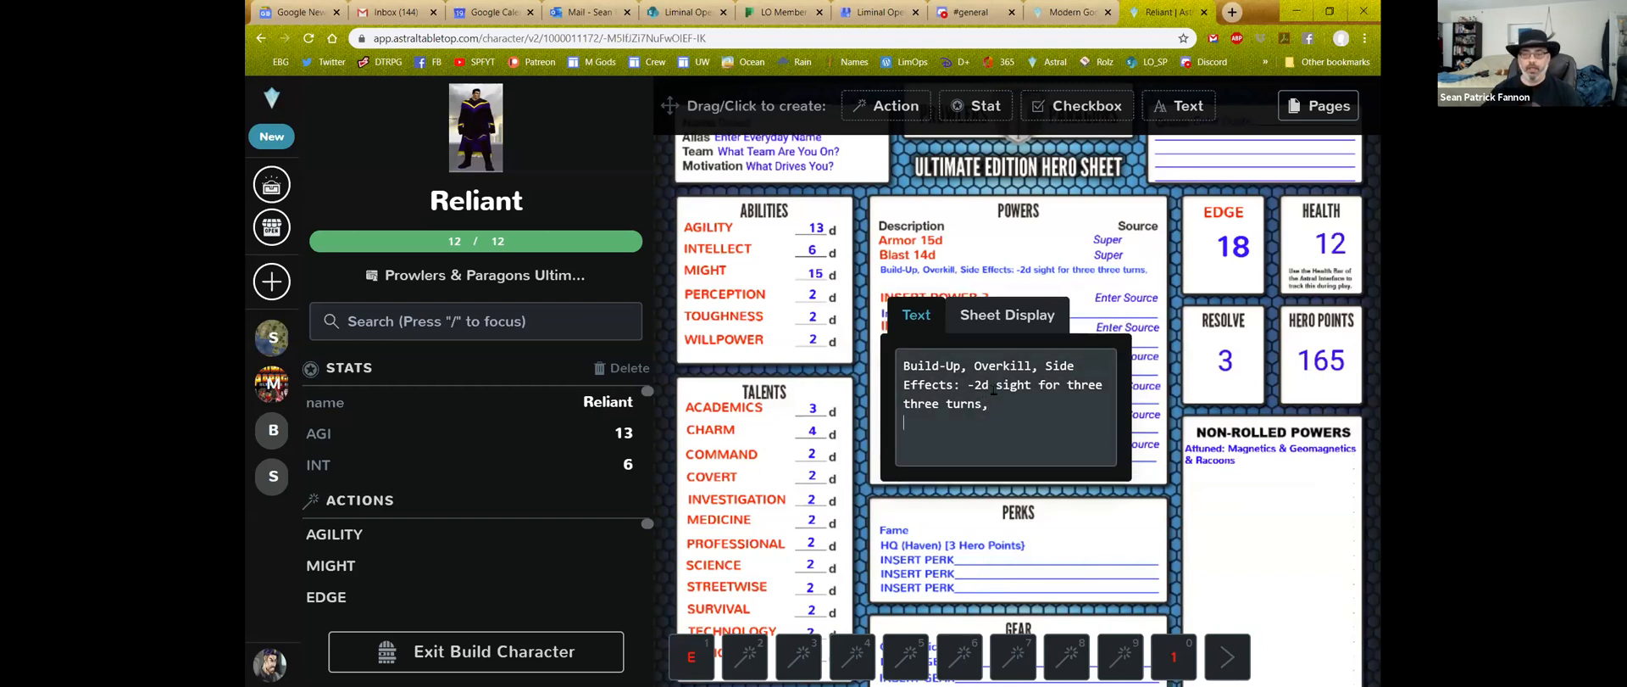
pyautogui.write('Signature')
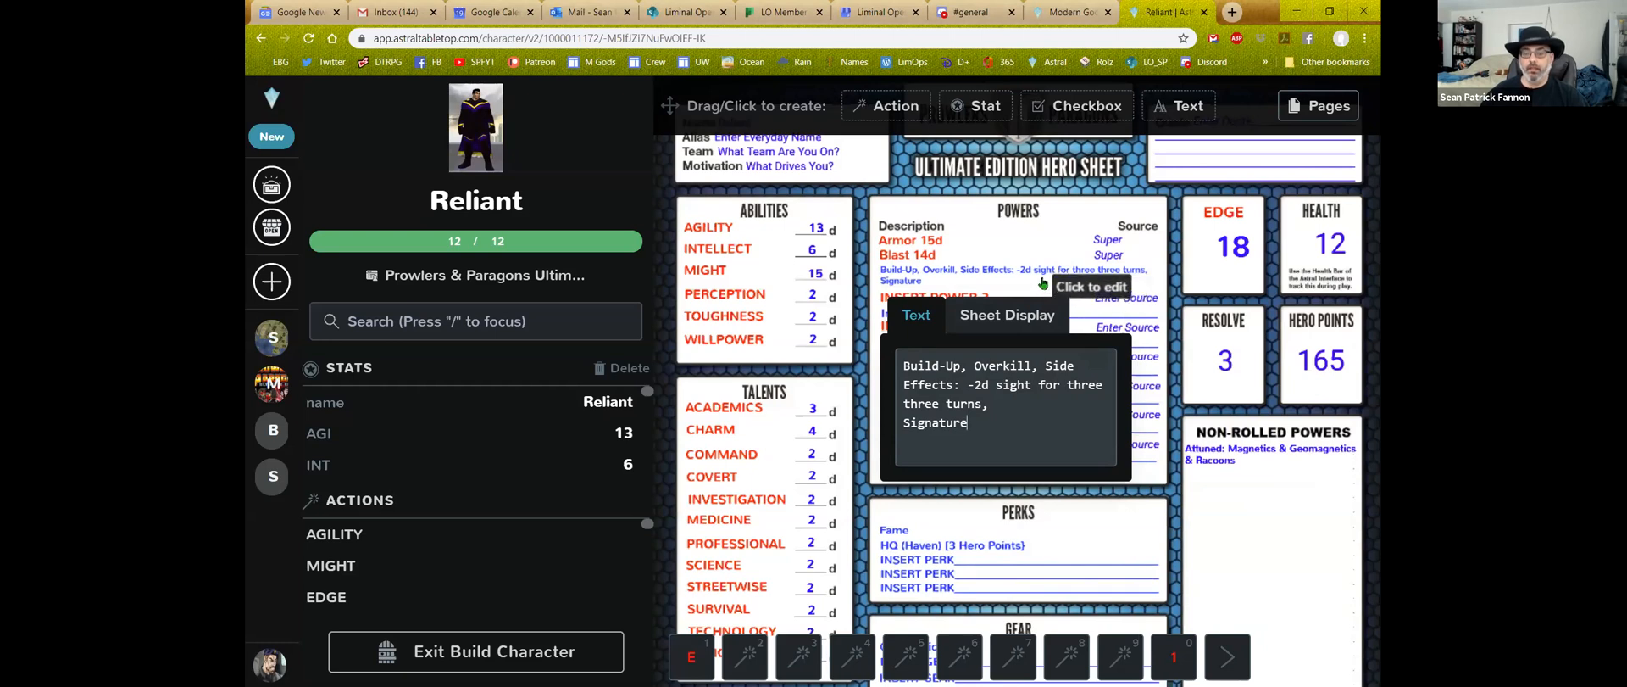
pyautogui.click(1174, 324)
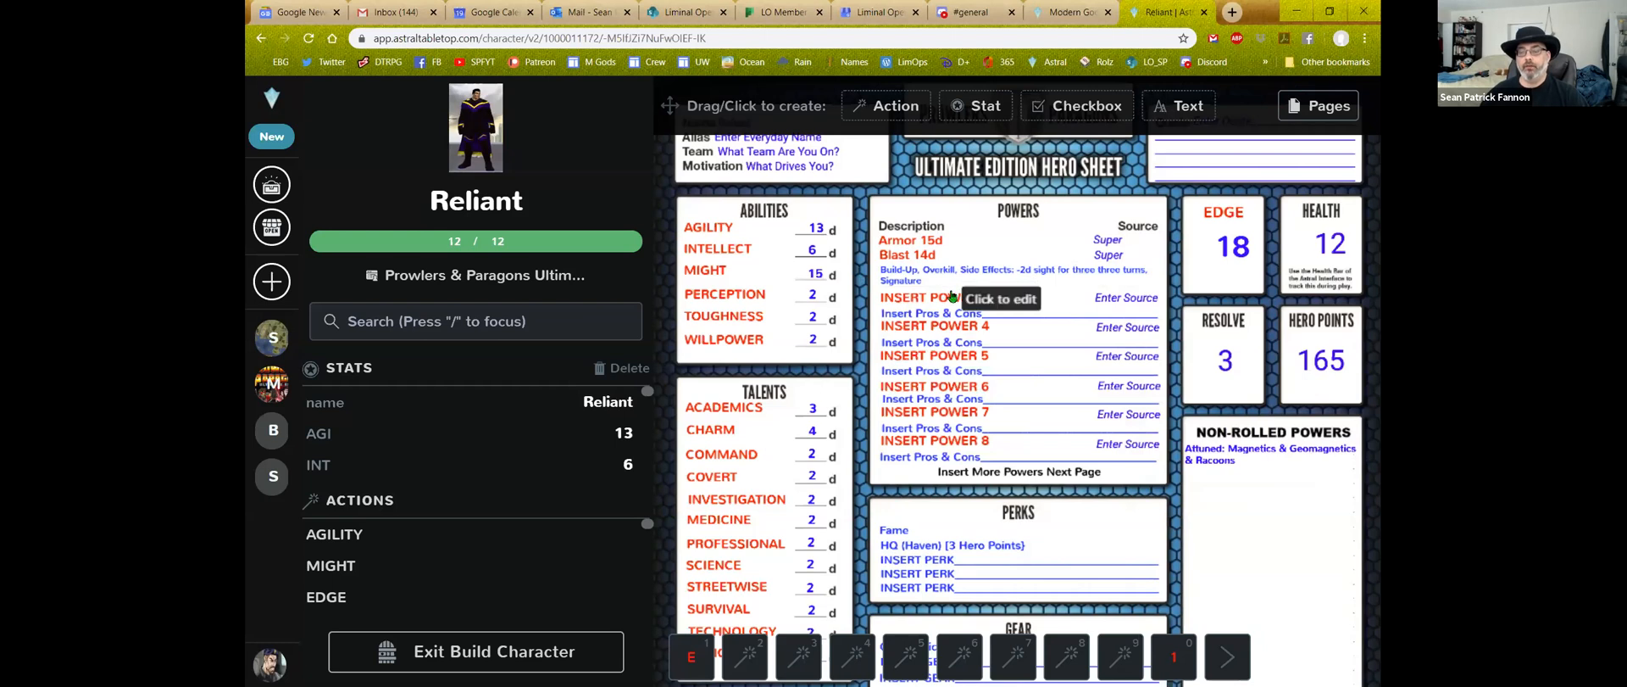
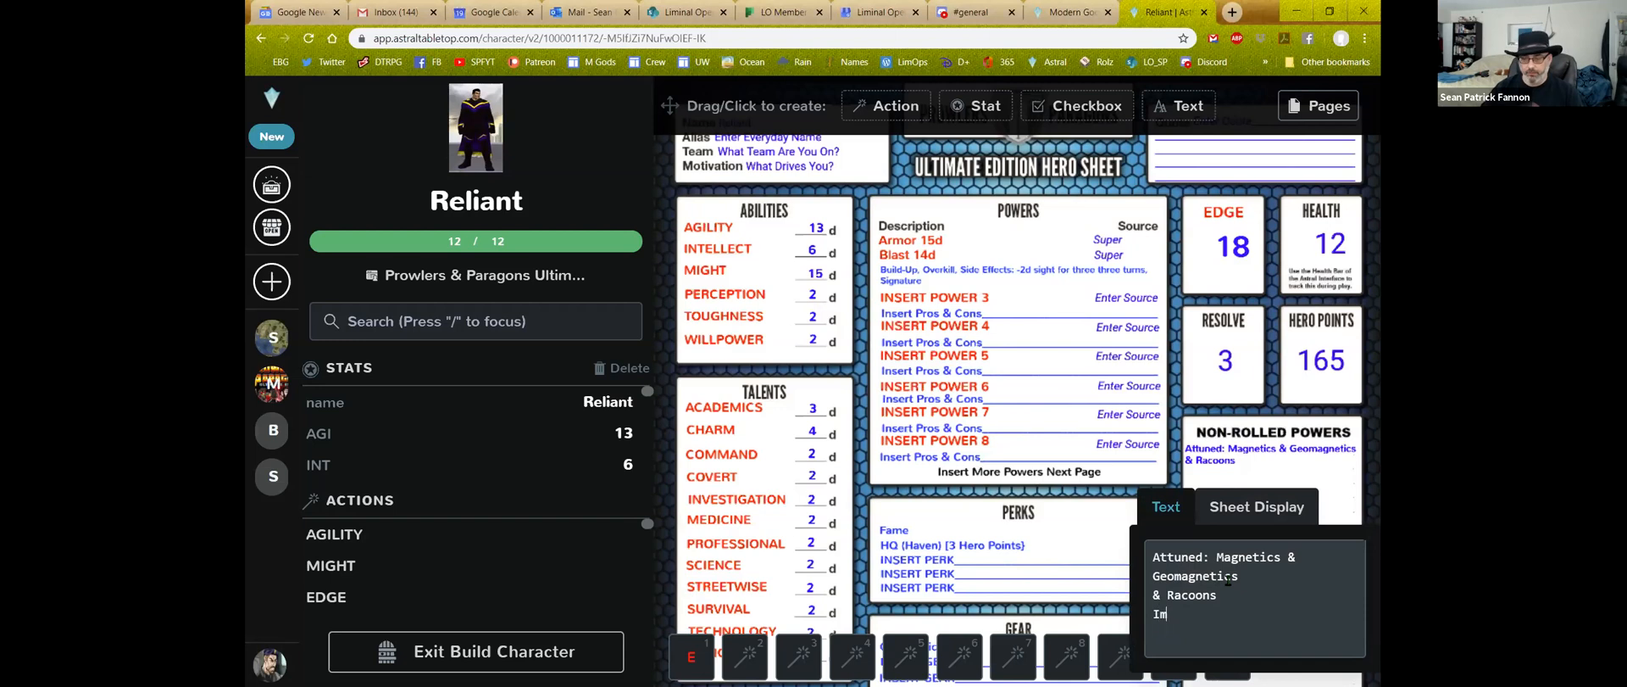
# Complete the new "Immortality" line in the Non-Rolled Powers text
pyautogui.write('ity')
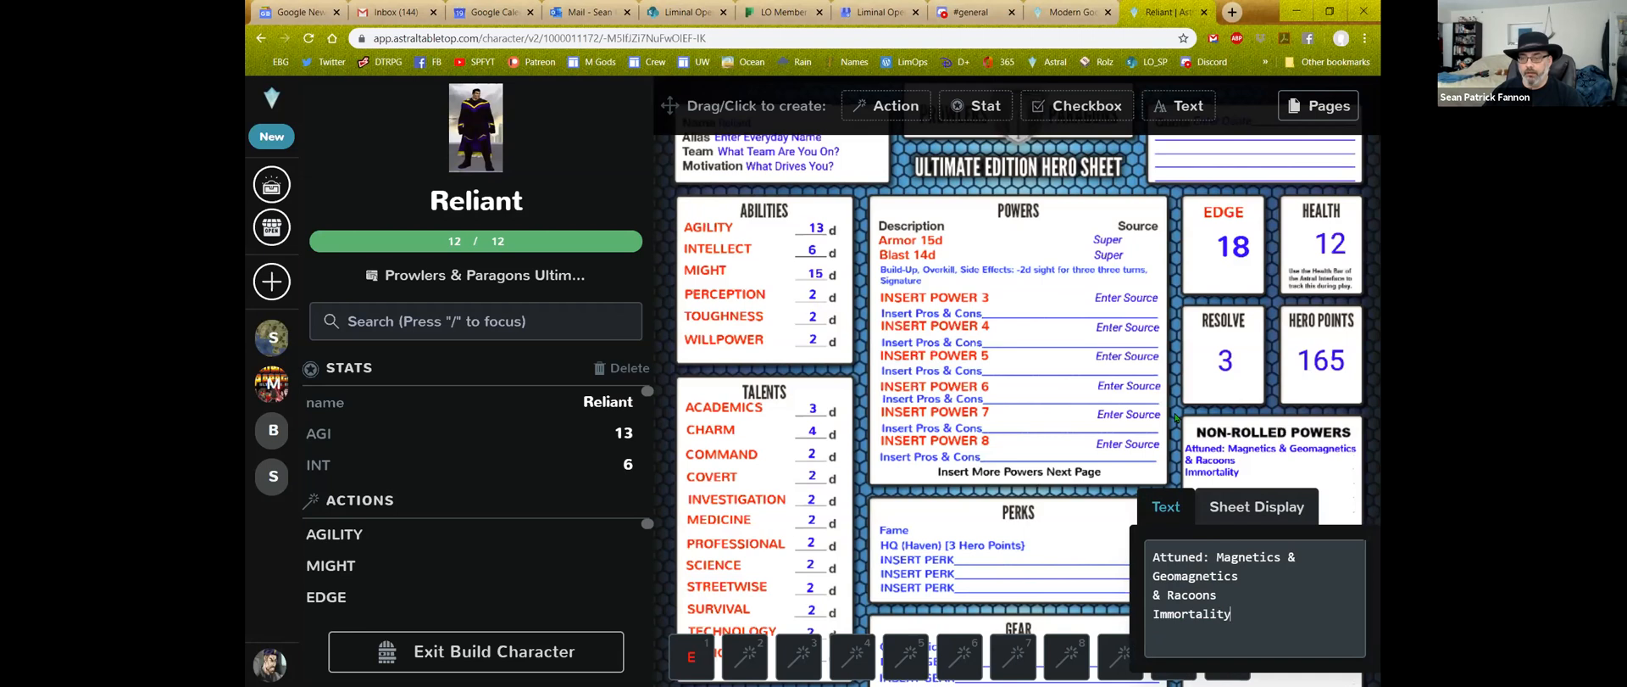
pyautogui.click(1177, 413)
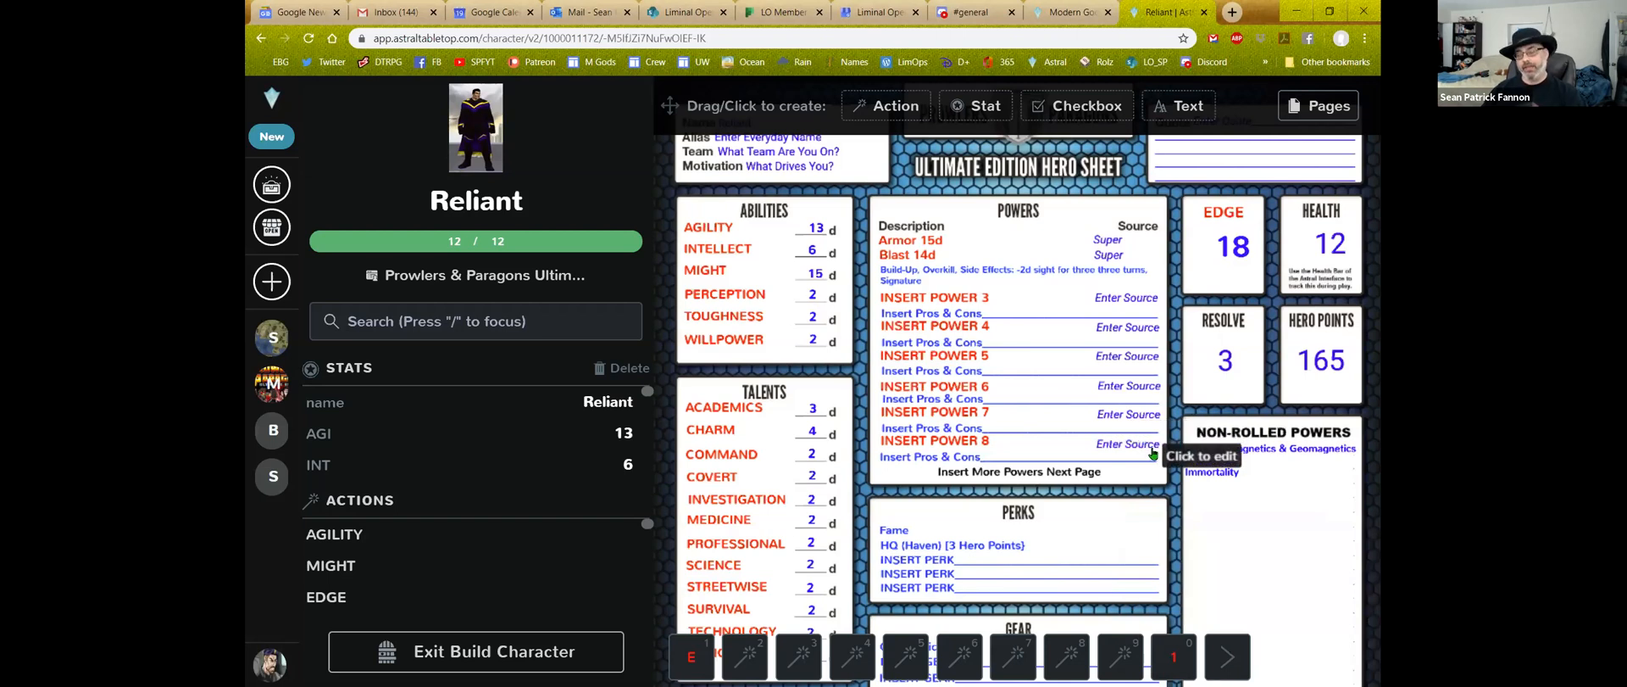
pyautogui.scroll(-6, 1156, 458)
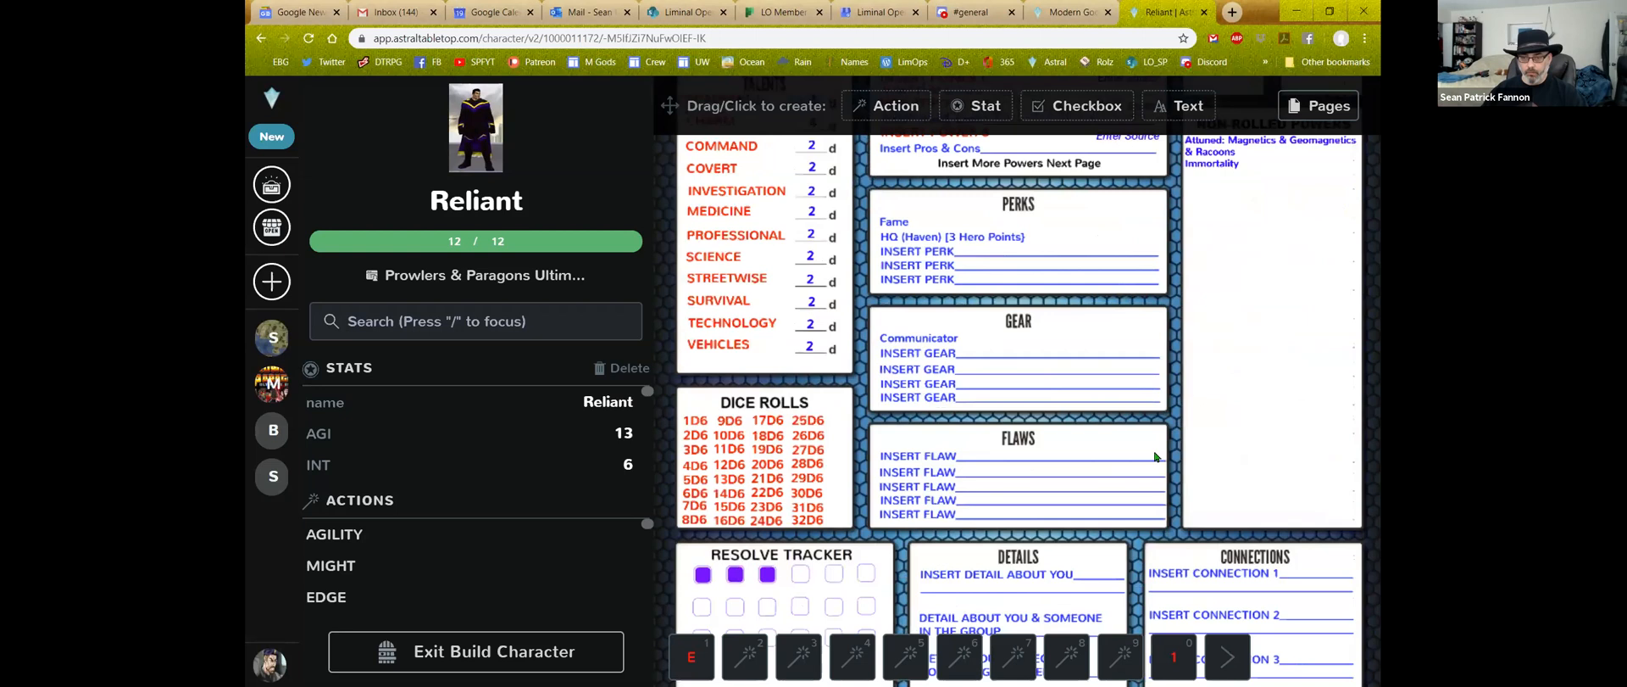
pyautogui.scroll(5, 1155, 458)
pyautogui.scroll(2, 1156, 458)
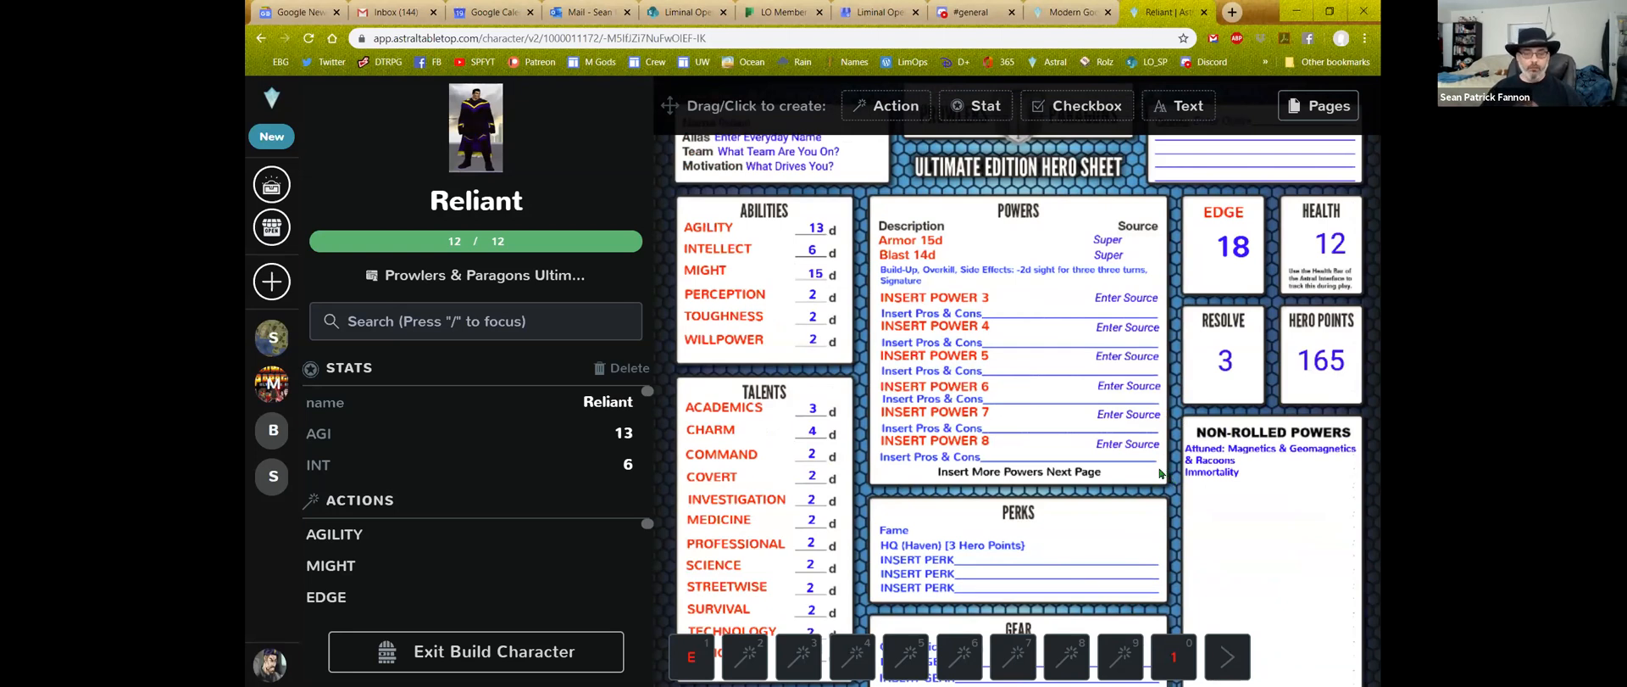
pyautogui.scroll(-2, 1160, 473)
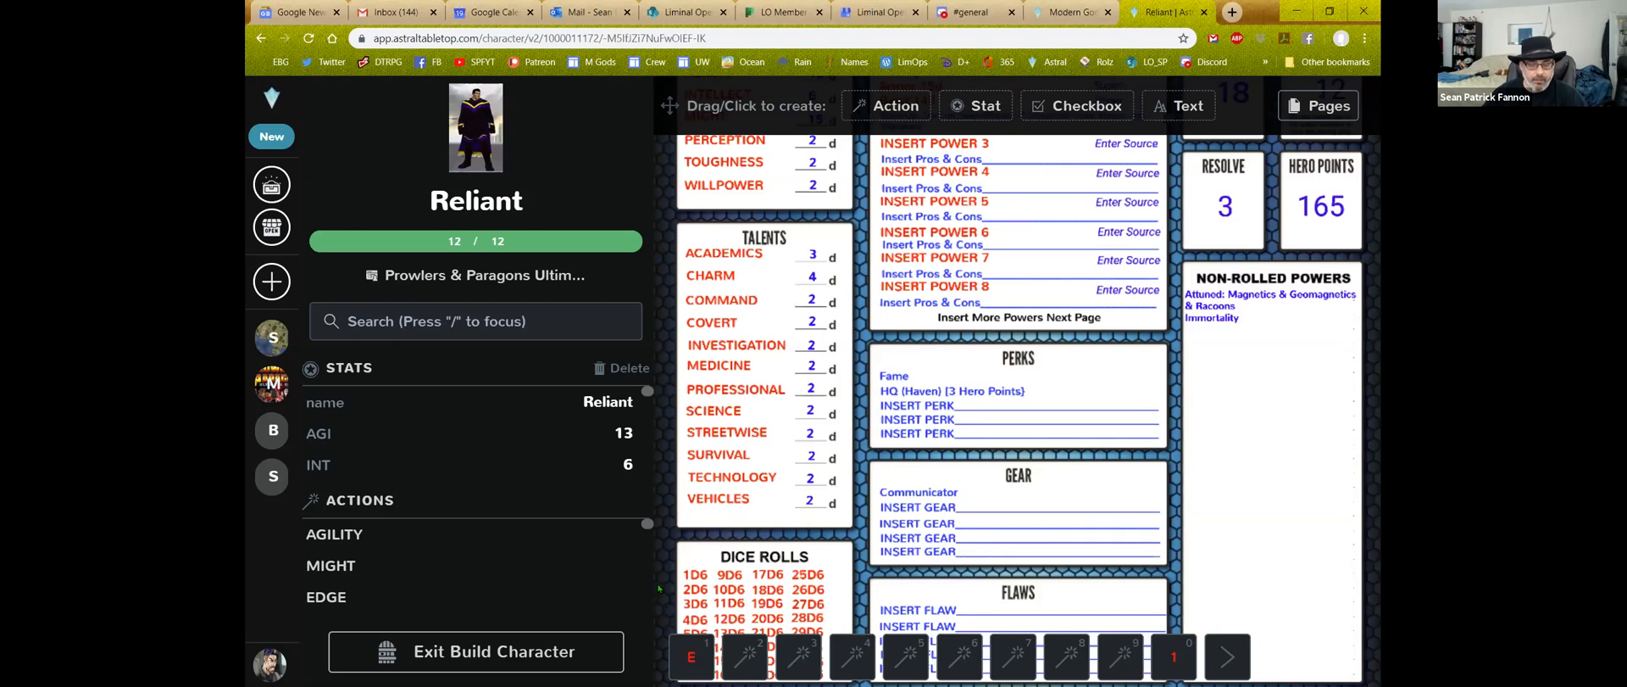
pyautogui.scroll(2, 661, 585)
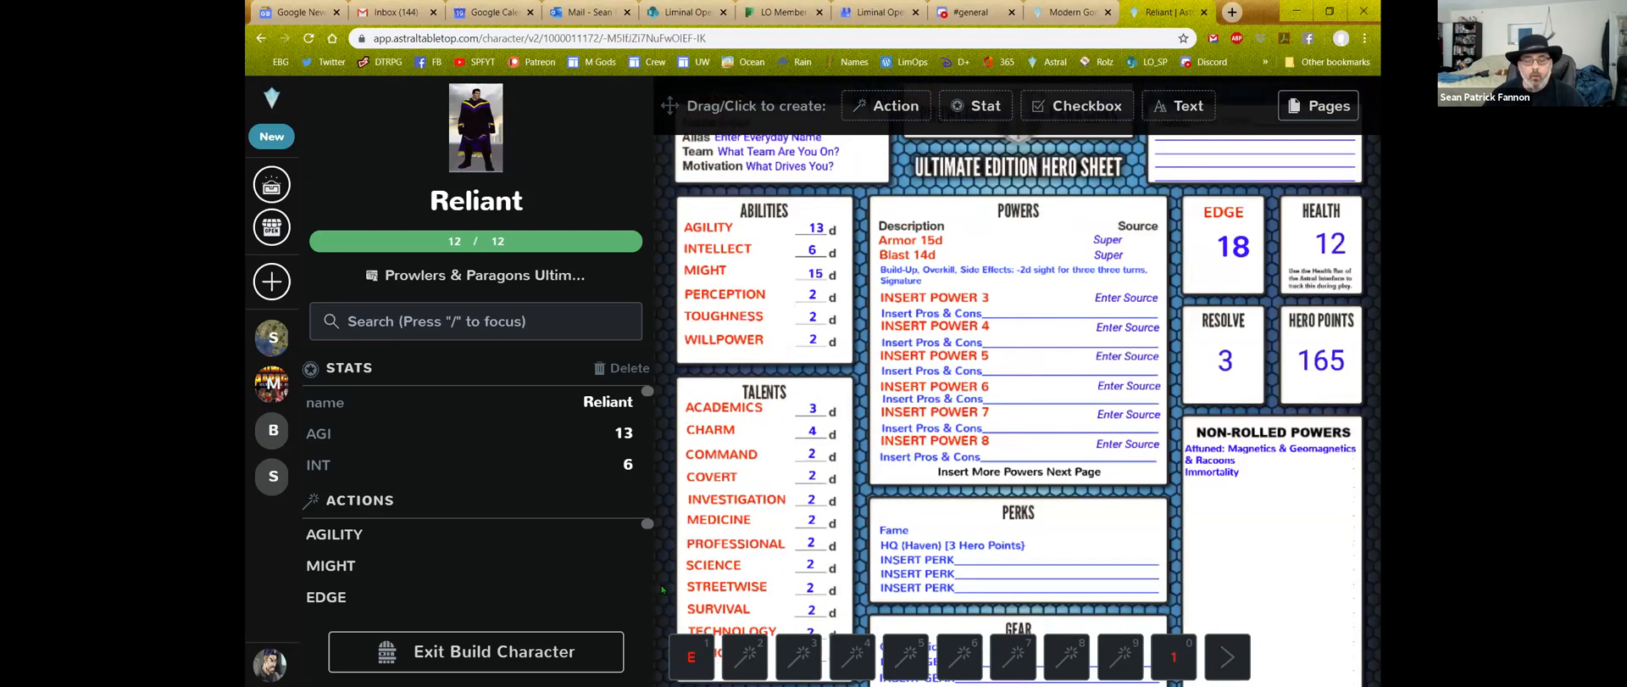
# Expand the action hotbar and assign the MIGHT action to slot 2
pyautogui.click(1229, 663)
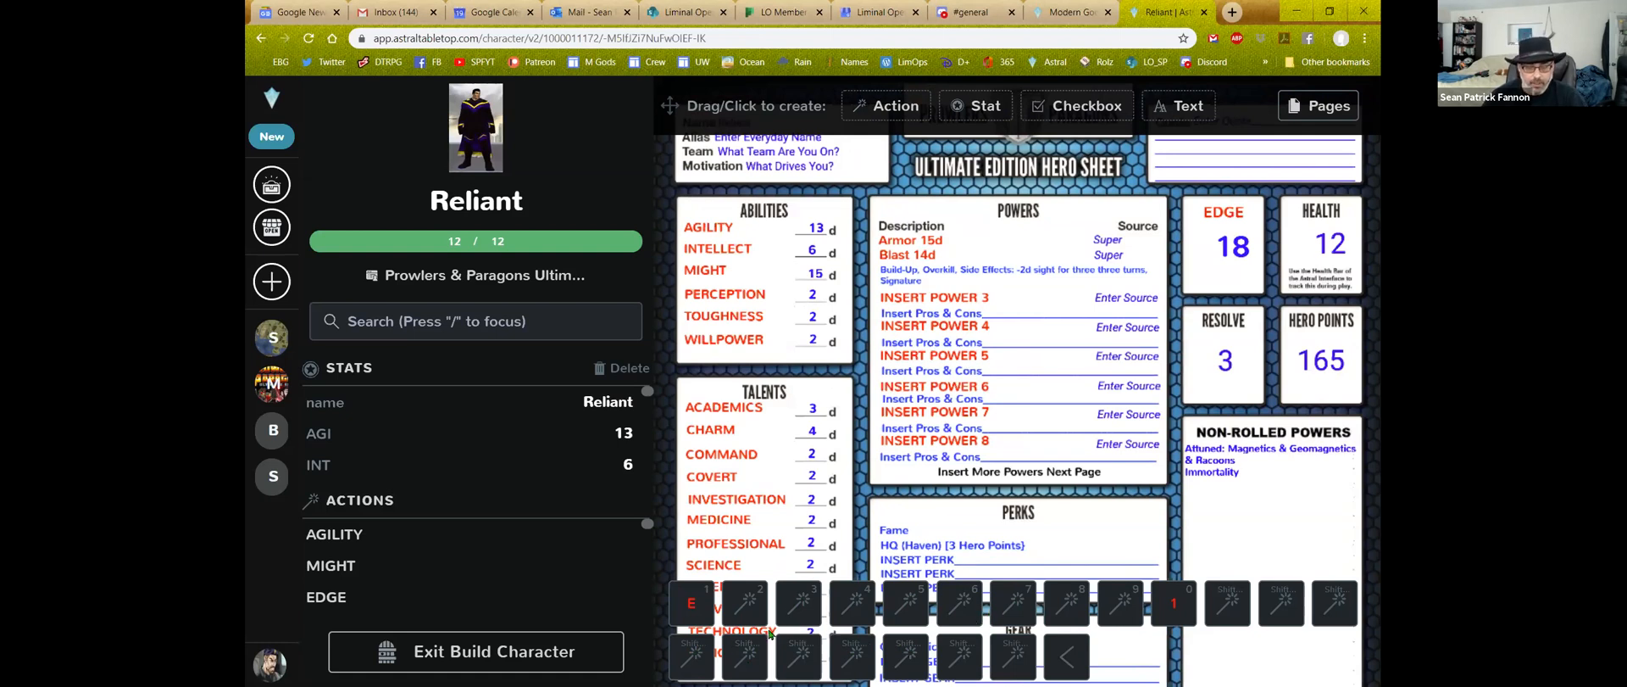
pyautogui.scroll(-3, 476, 529)
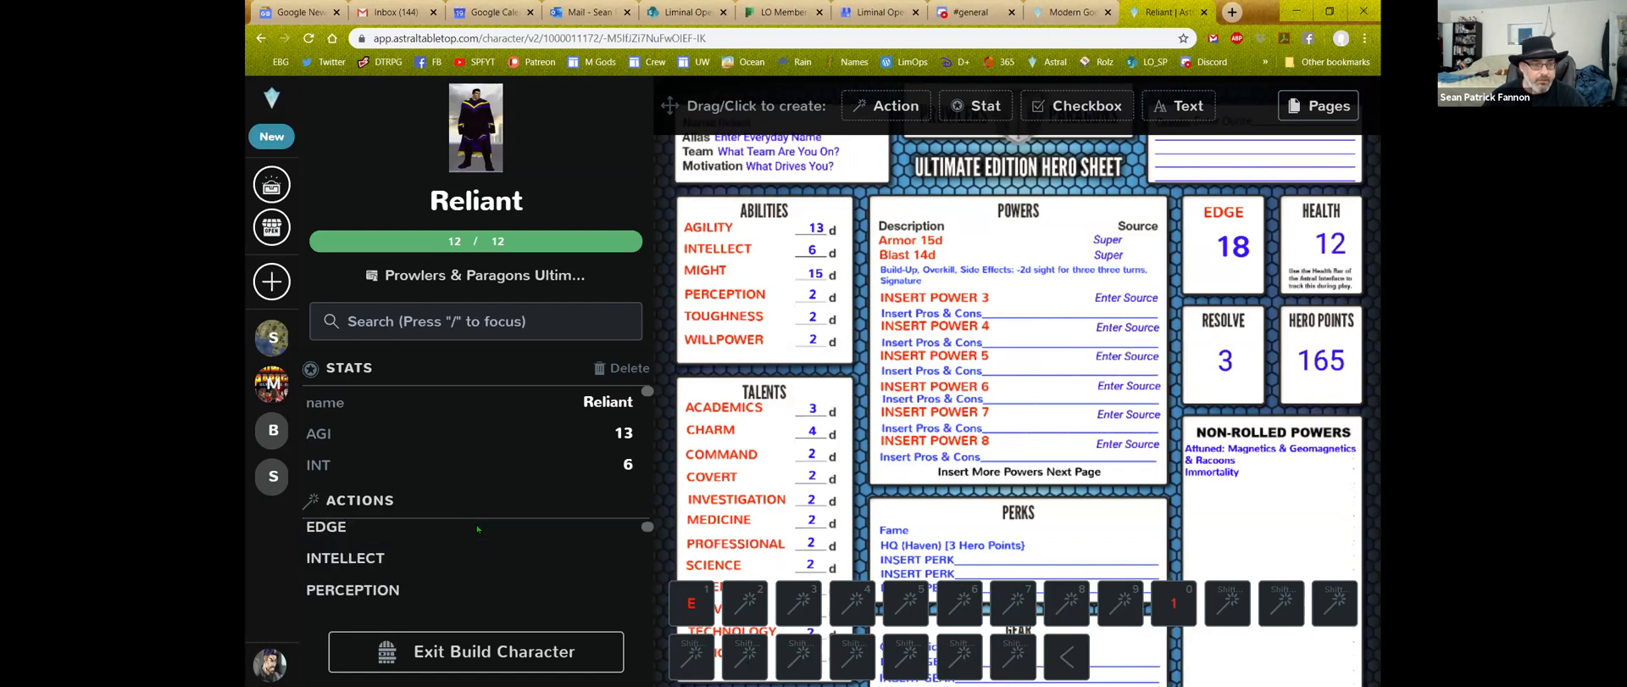
pyautogui.scroll(3, 423, 551)
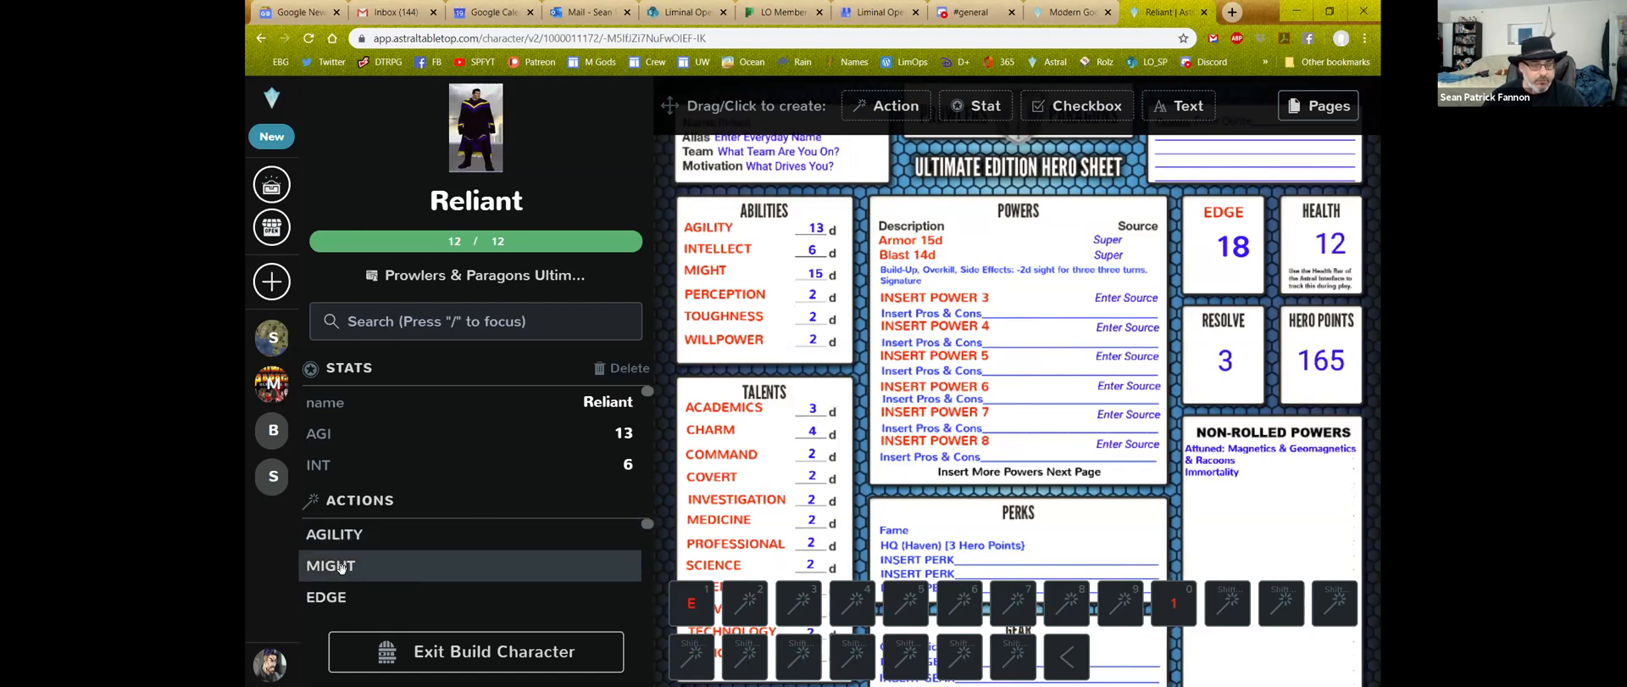
pyautogui.moveTo(395, 564); pyautogui.dragTo(746, 603)
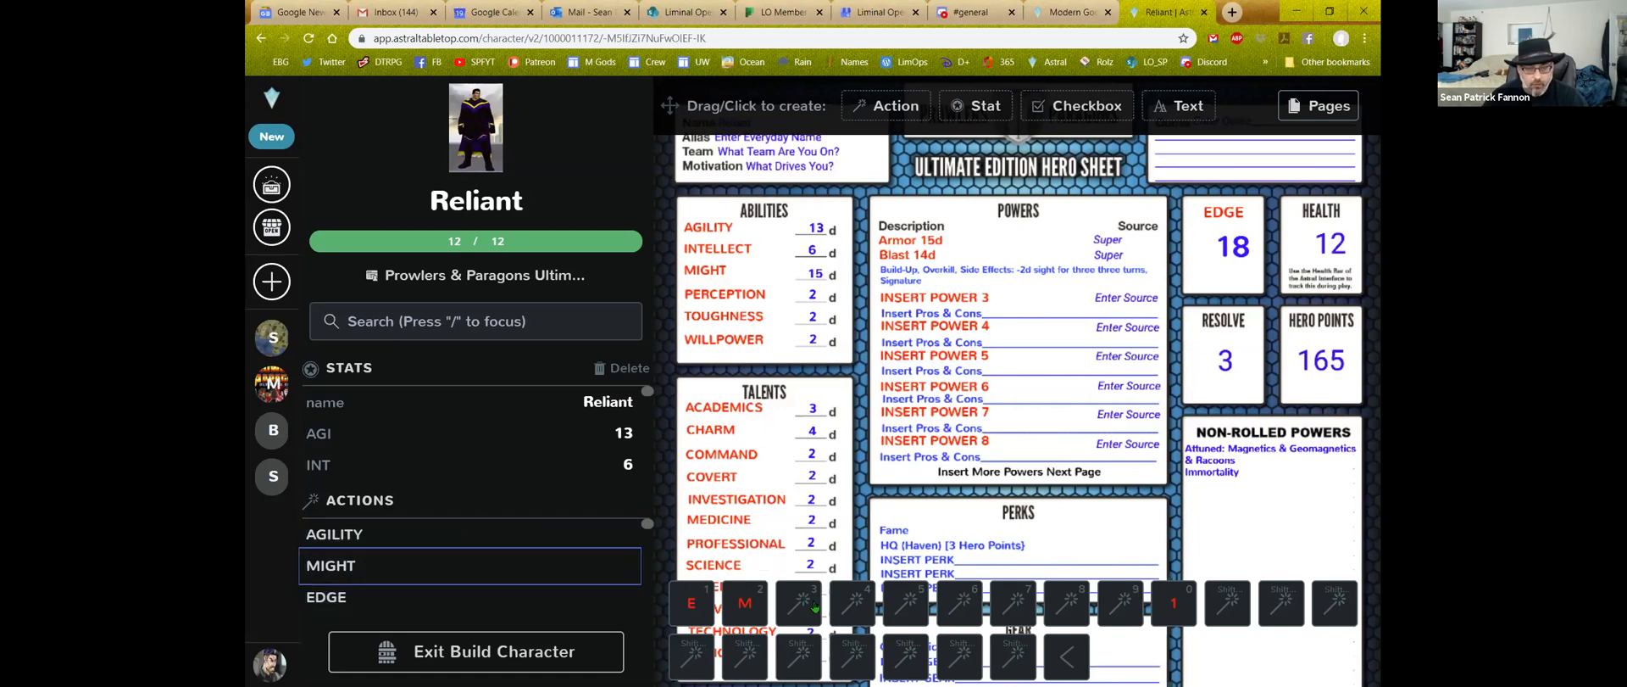
# Assign the Armor 15d action to hotbar slot 3 and the Blast 14d action to slot 4
pyautogui.scroll(-2, 475, 560)
pyautogui.scroll(-5, 479, 557)
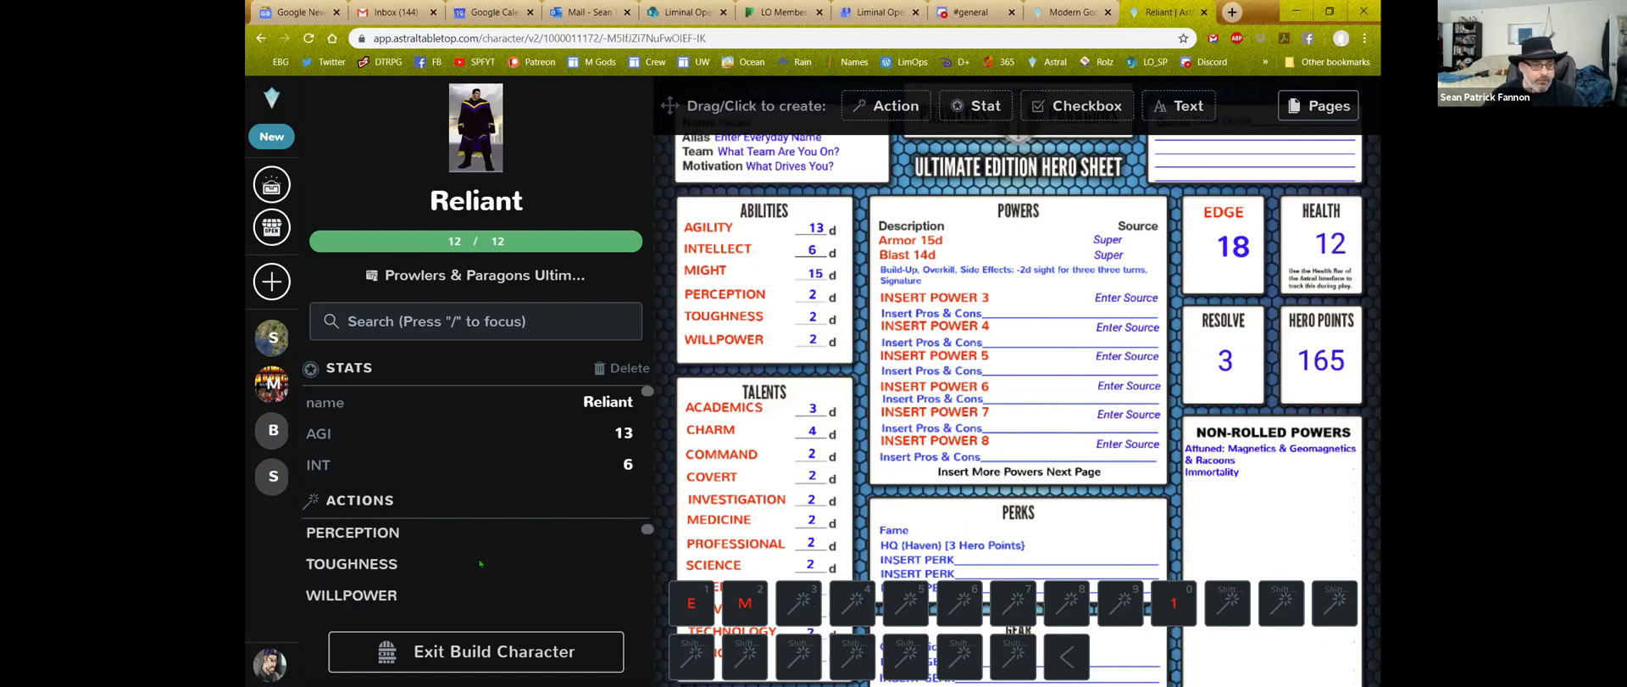
pyautogui.scroll(-8, 488, 557)
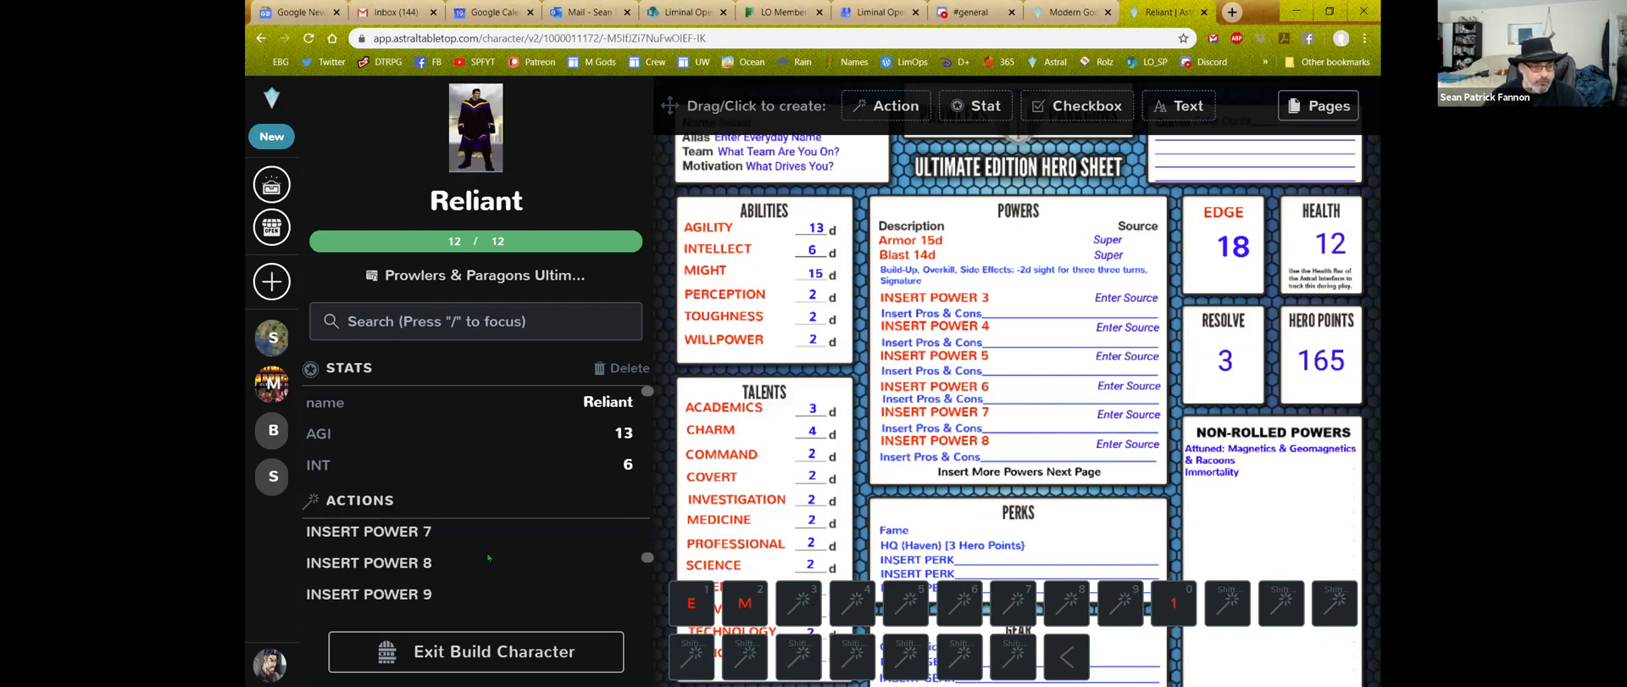
pyautogui.scroll(9, 487, 552)
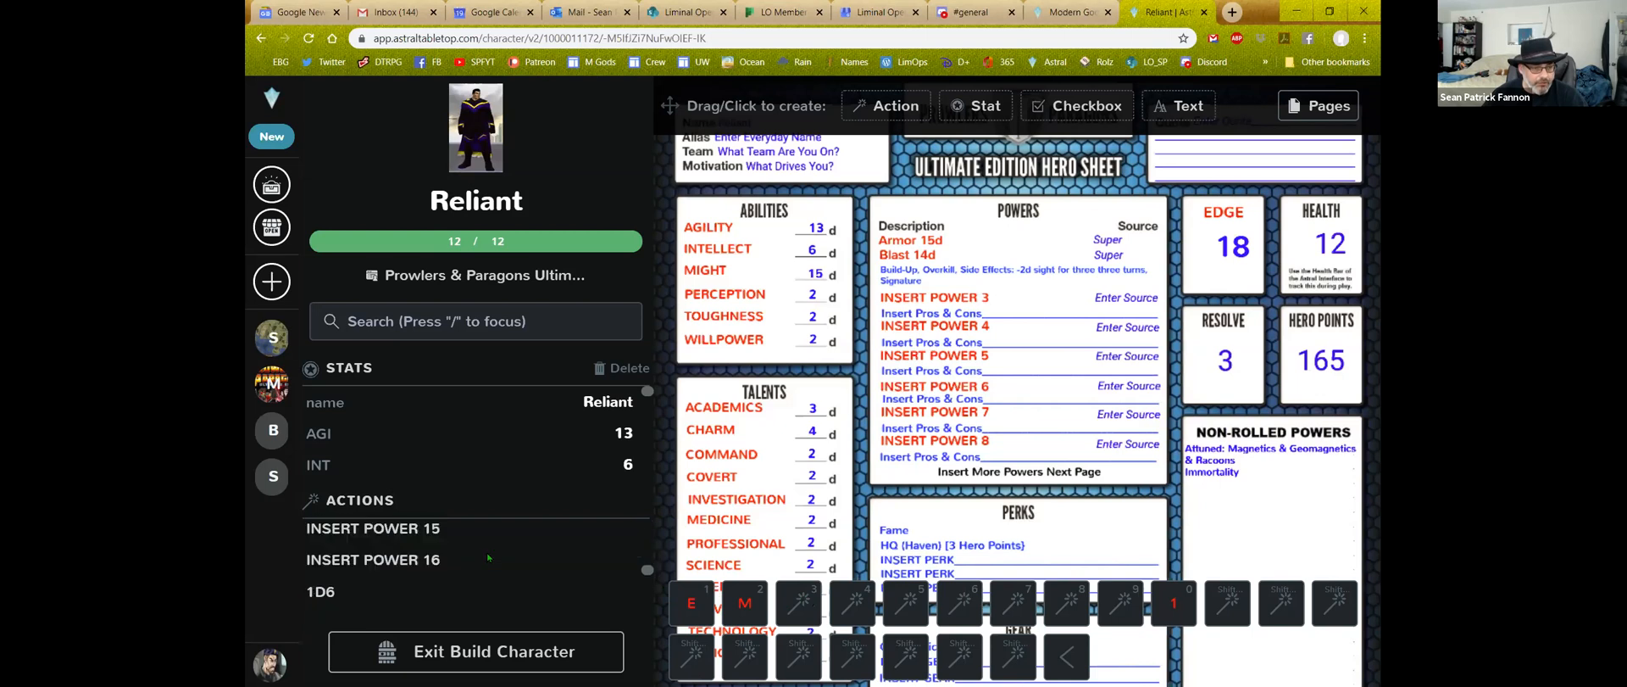
pyautogui.scroll(2, 487, 552)
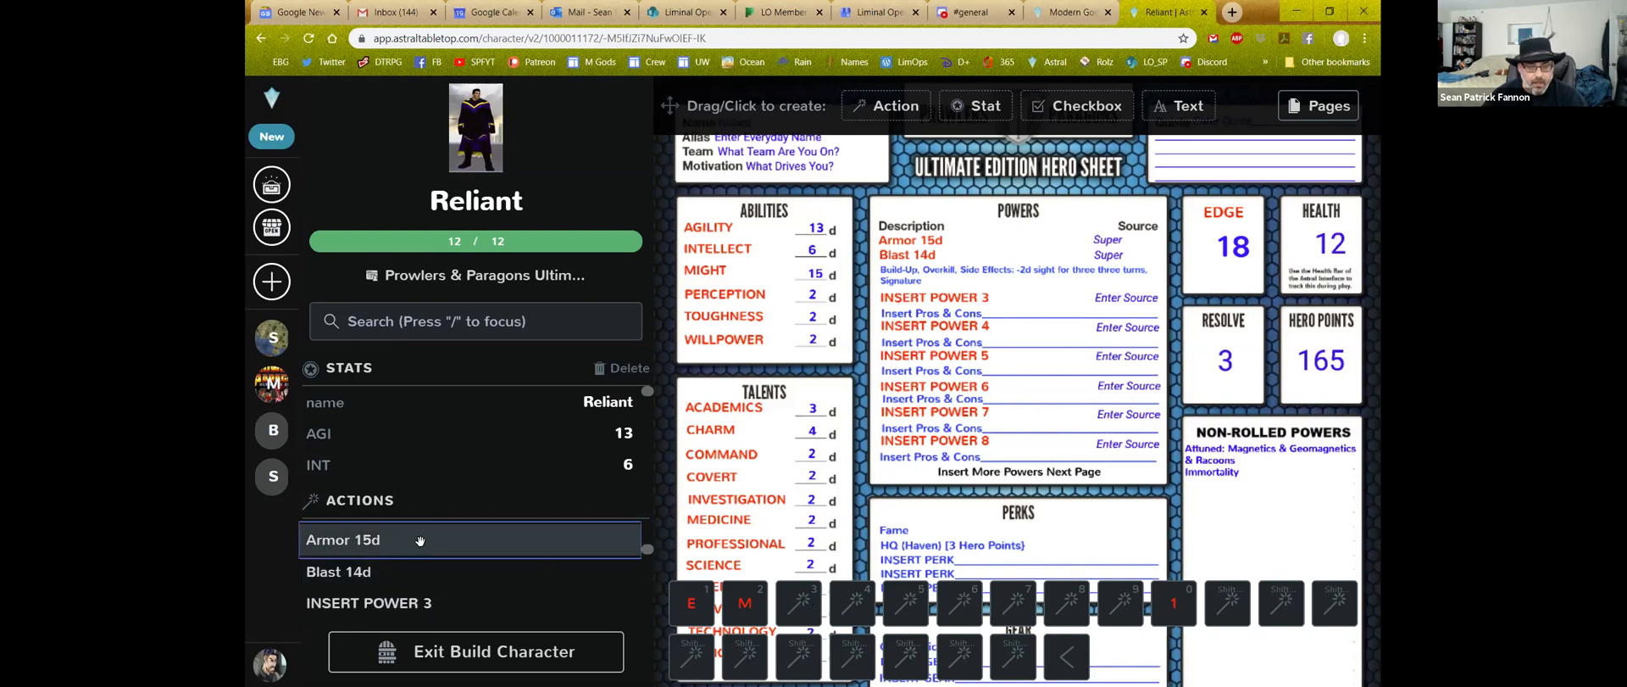
pyautogui.click(420, 541)
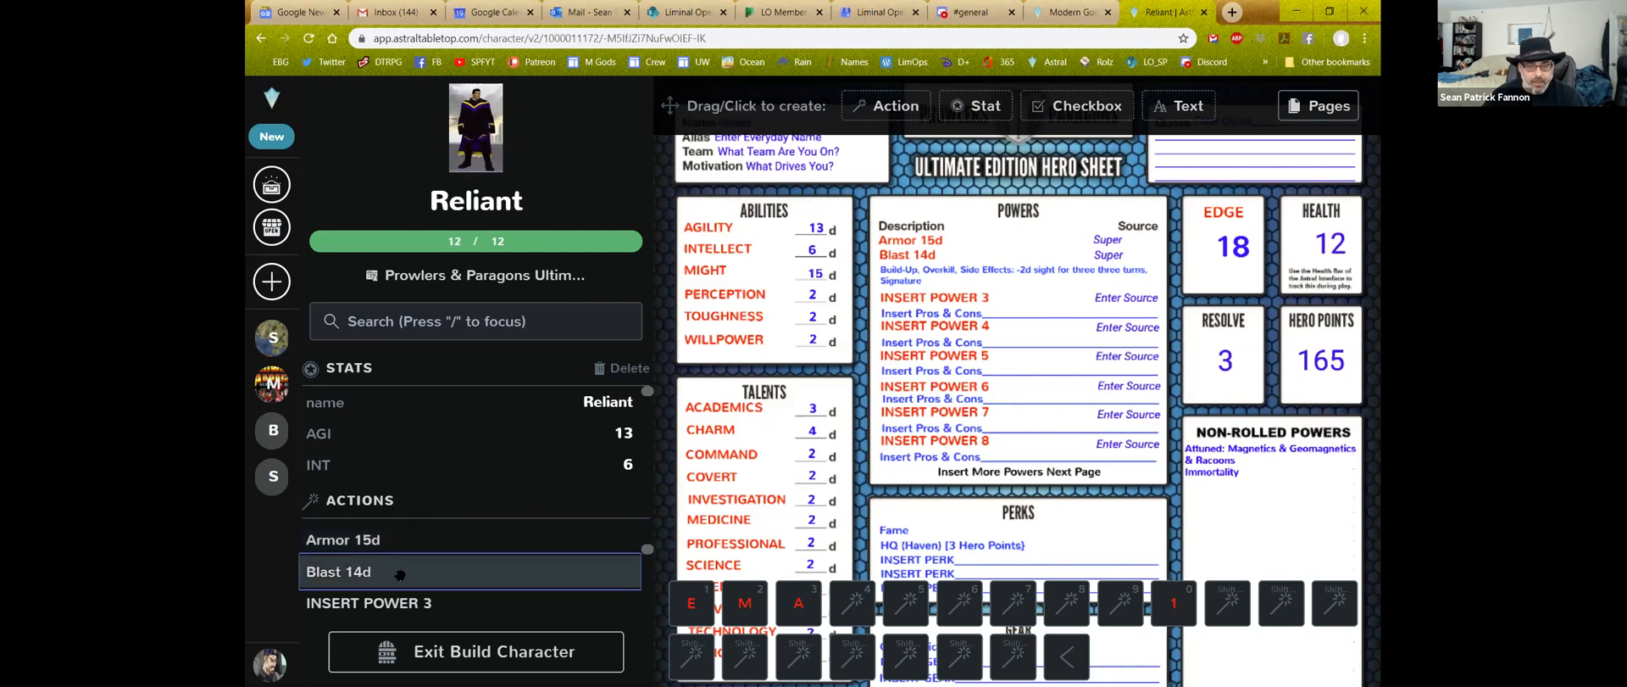
pyautogui.click(399, 576)
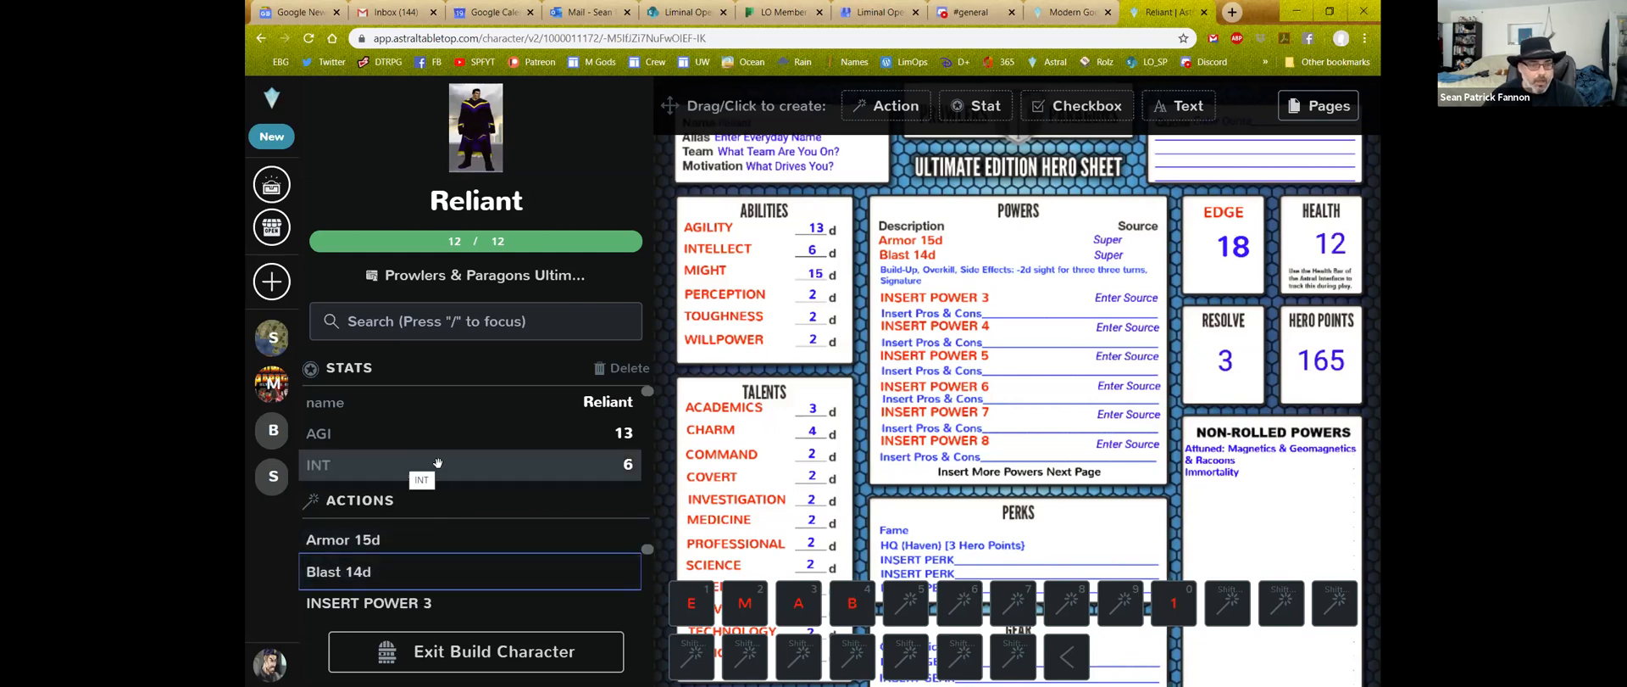
# Assign the PERCEPTION action to hotbar slot 5
pyautogui.scroll(-2, 439, 466)
pyautogui.scroll(2, 440, 466)
pyautogui.scroll(-10, 453, 565)
pyautogui.scroll(7, 453, 565)
pyautogui.scroll(3, 453, 565)
pyautogui.scroll(-3, 452, 565)
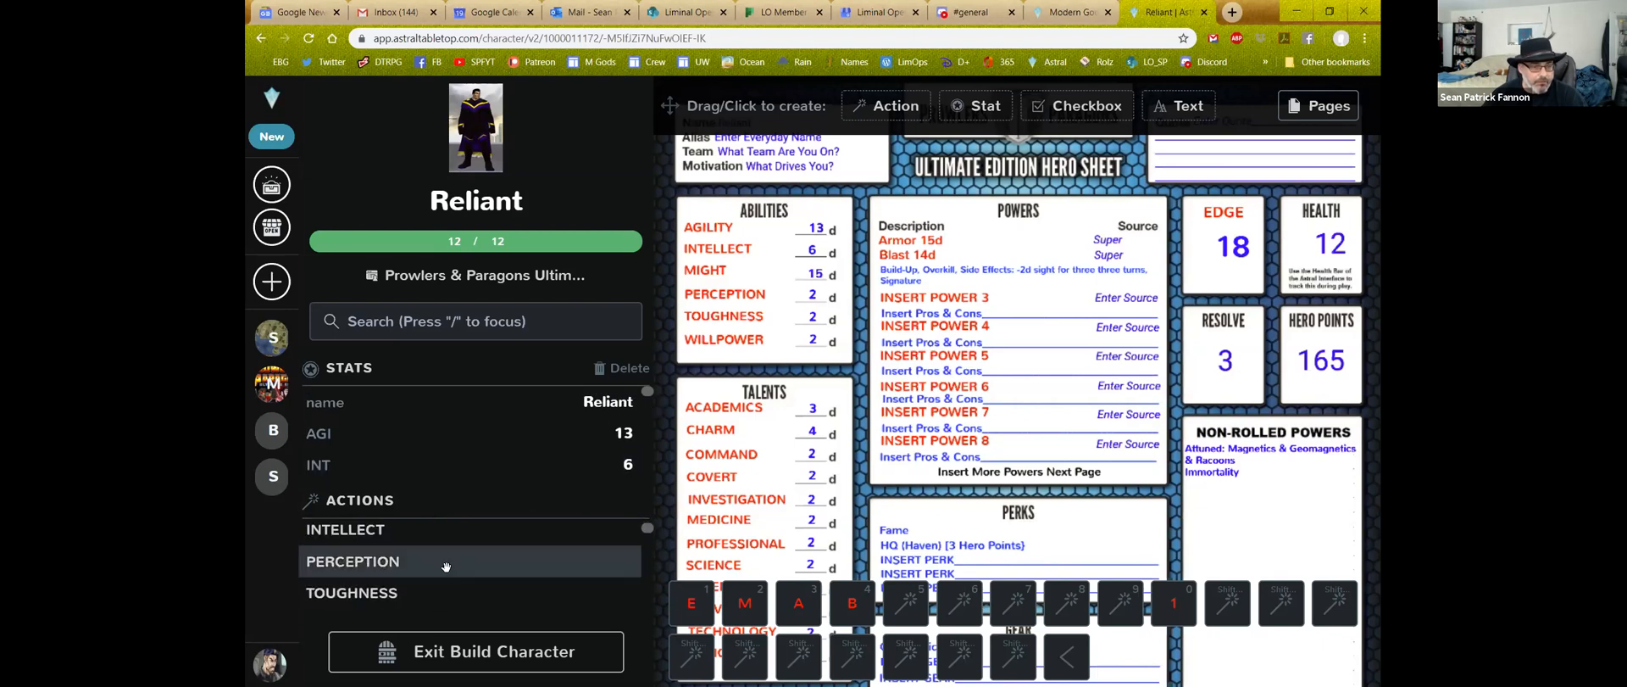
pyautogui.click(362, 566)
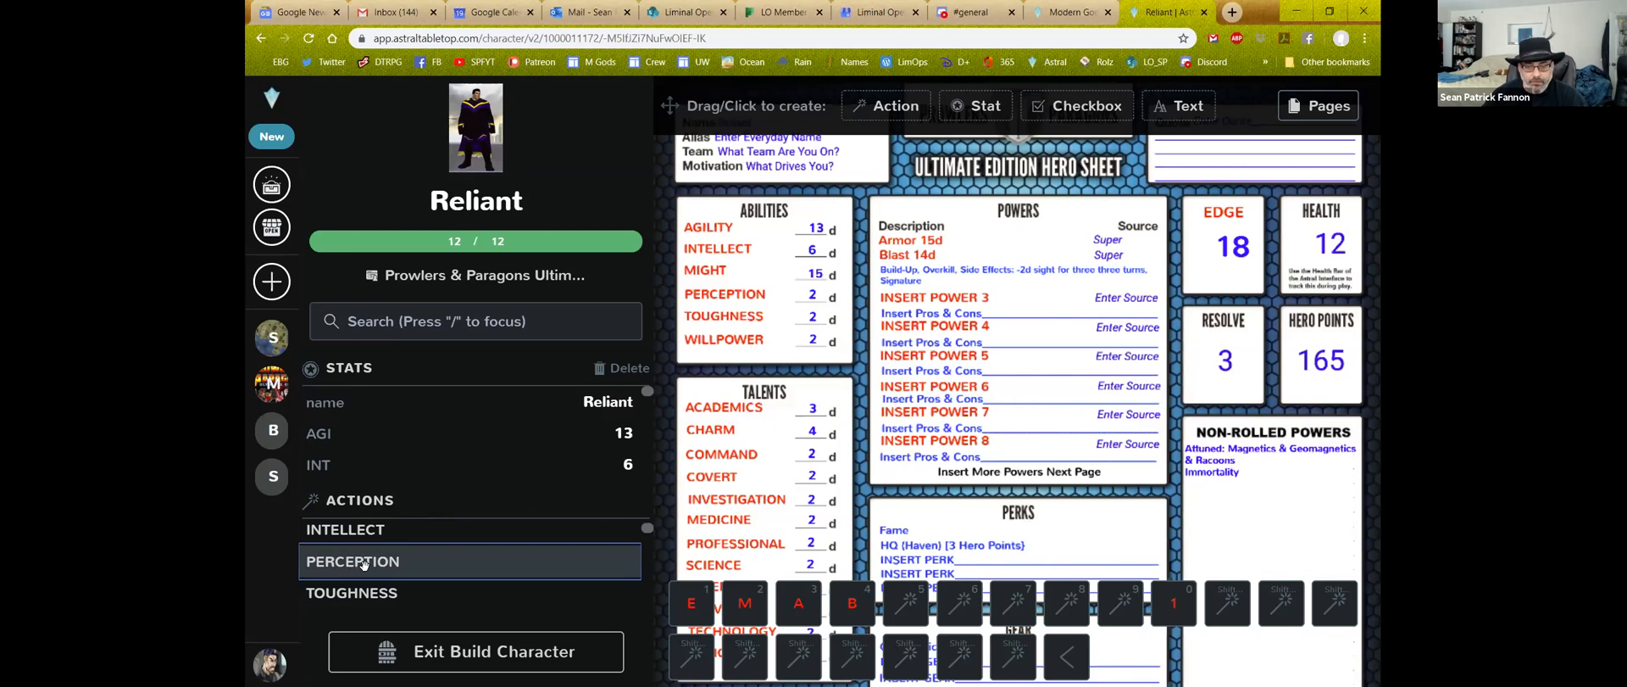
pyautogui.moveTo(362, 564); pyautogui.dragTo(907, 604)
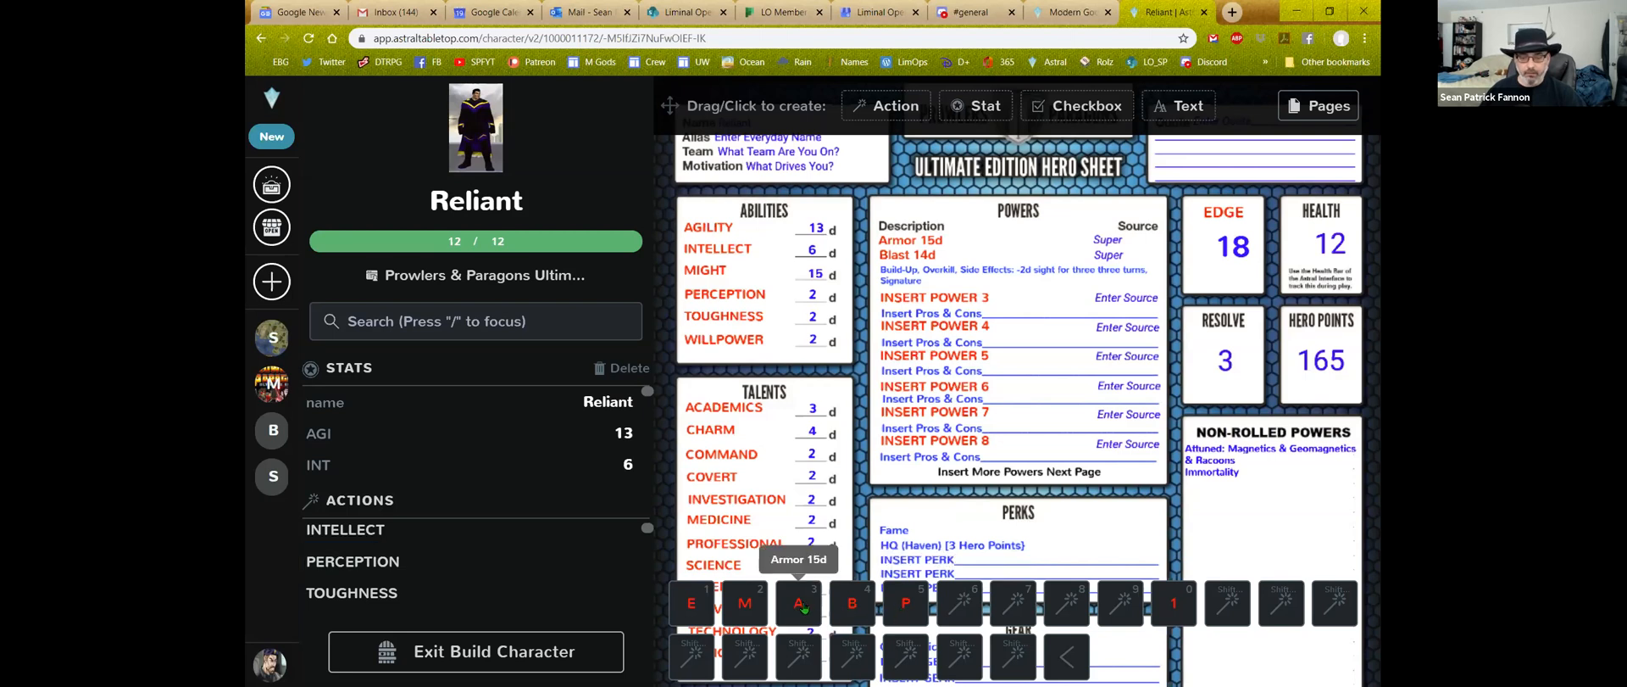
# Move the Armor 15d action to hotbar slot 9 and back to slot 3
pyautogui.moveTo(803, 608); pyautogui.dragTo(1120, 605)
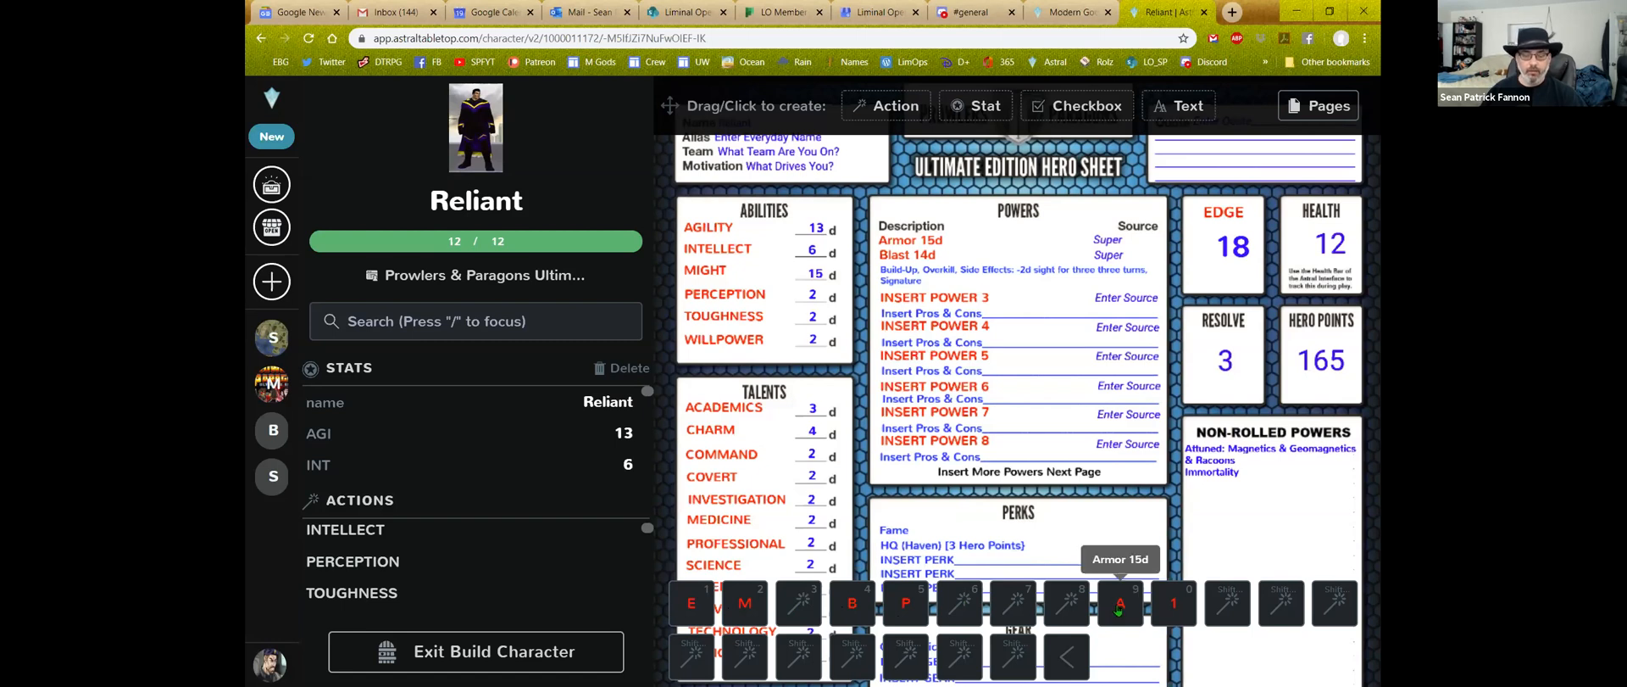
pyautogui.moveTo(1118, 609); pyautogui.dragTo(838, 603)
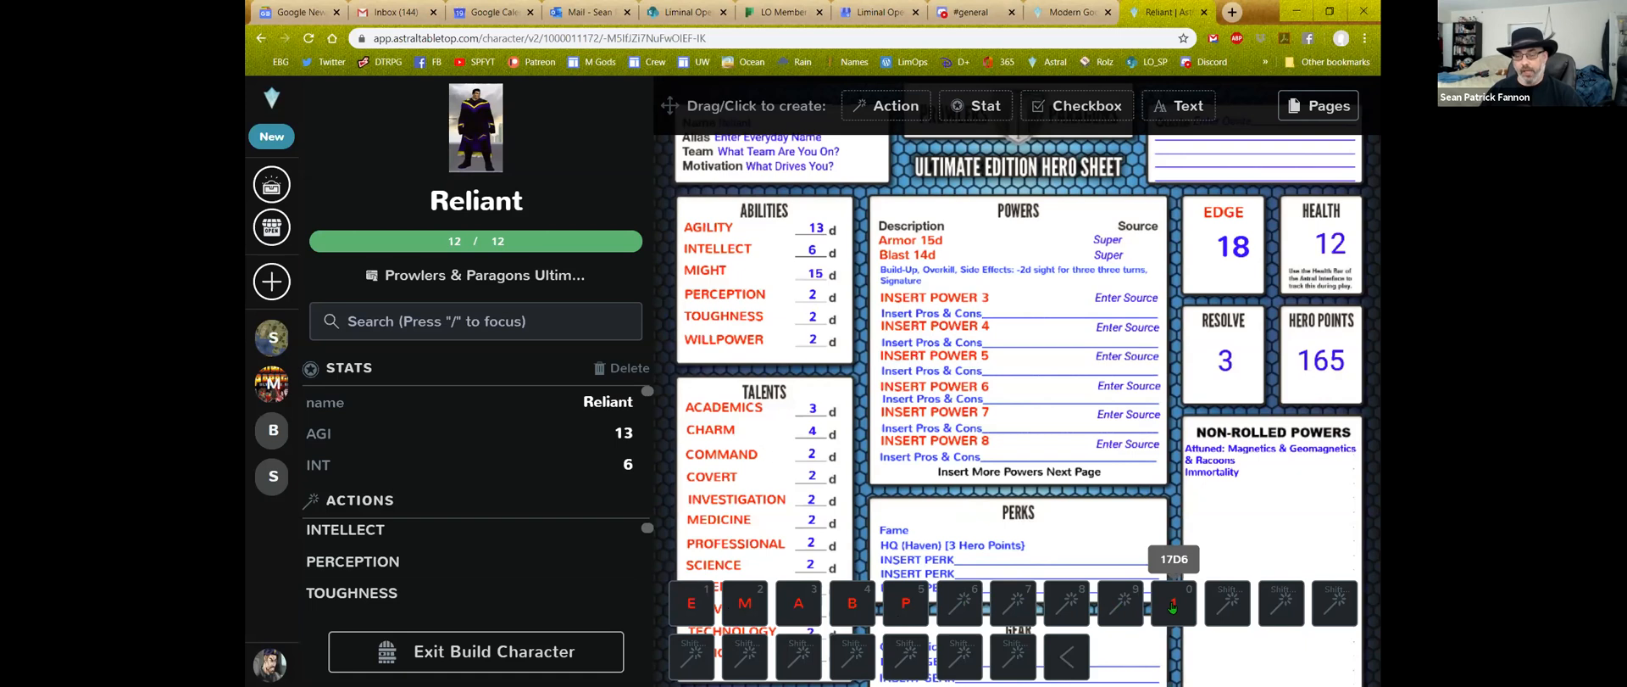
# Move the 17D6 action to hotbar slot 8 and collapse the hotbar to a single row
pyautogui.moveTo(1173, 603); pyautogui.dragTo(1068, 602)
pyautogui.scroll(-10, 464, 566)
pyautogui.scroll(-4, 463, 566)
pyautogui.scroll(-8, 463, 568)
pyautogui.scroll(6, 463, 569)
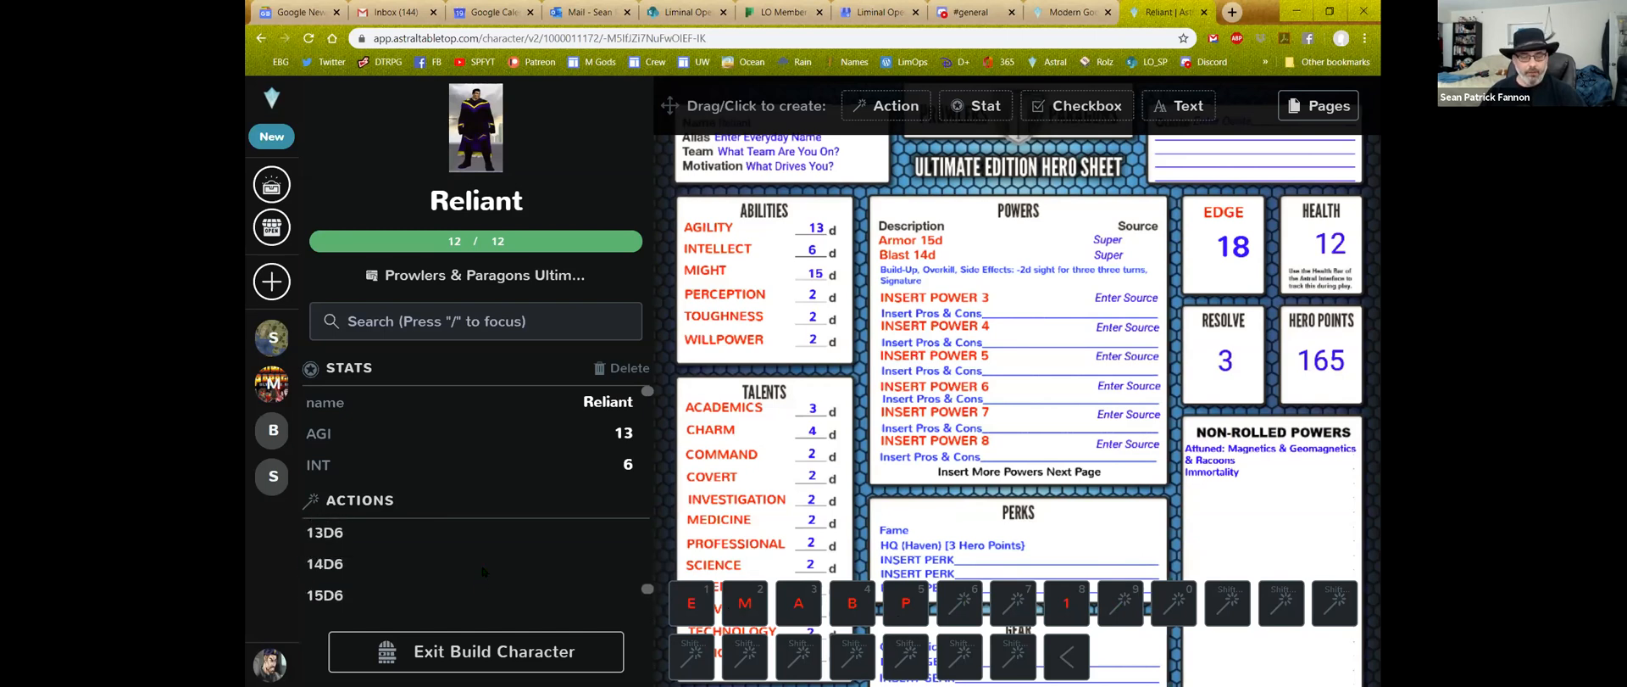
pyautogui.scroll(13, 482, 571)
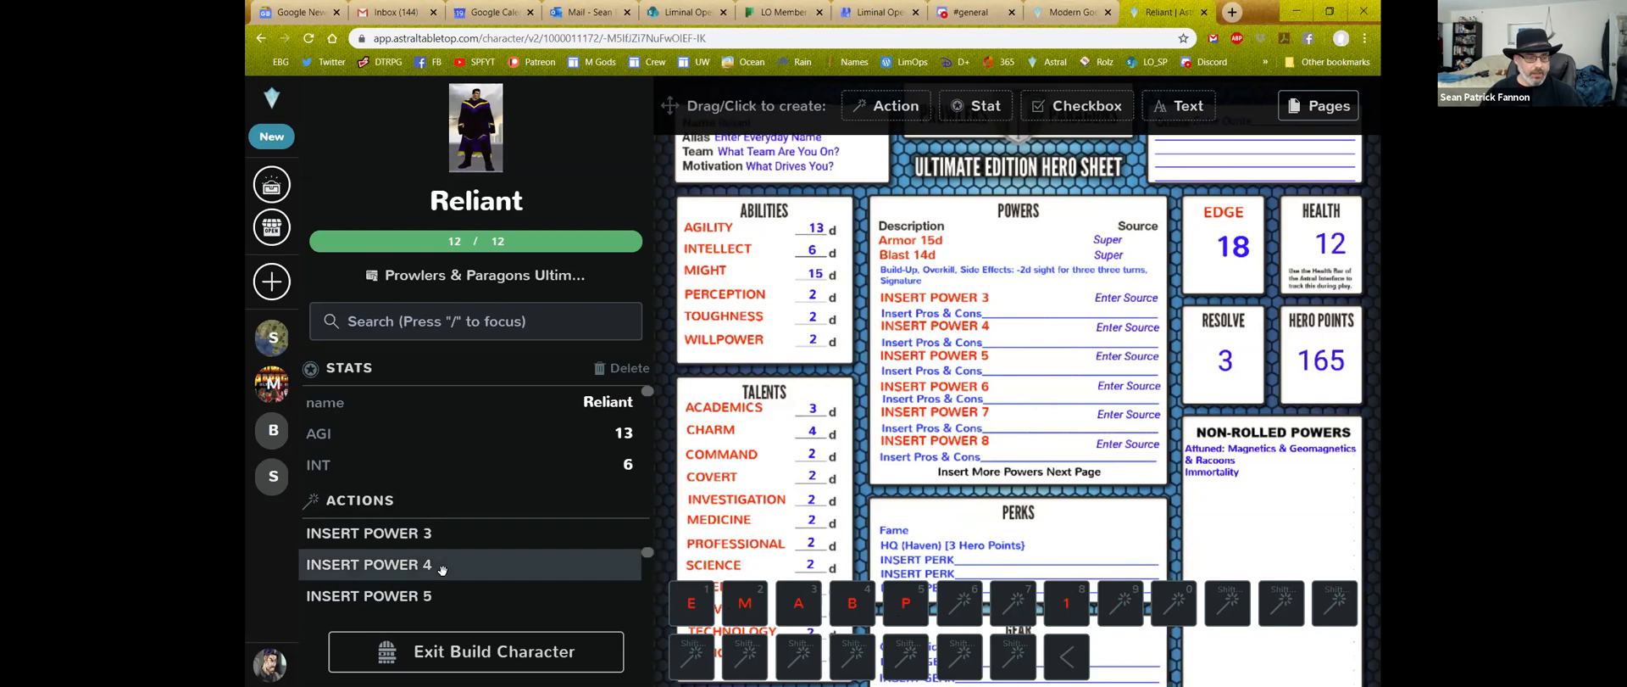
pyautogui.scroll(10, 441, 569)
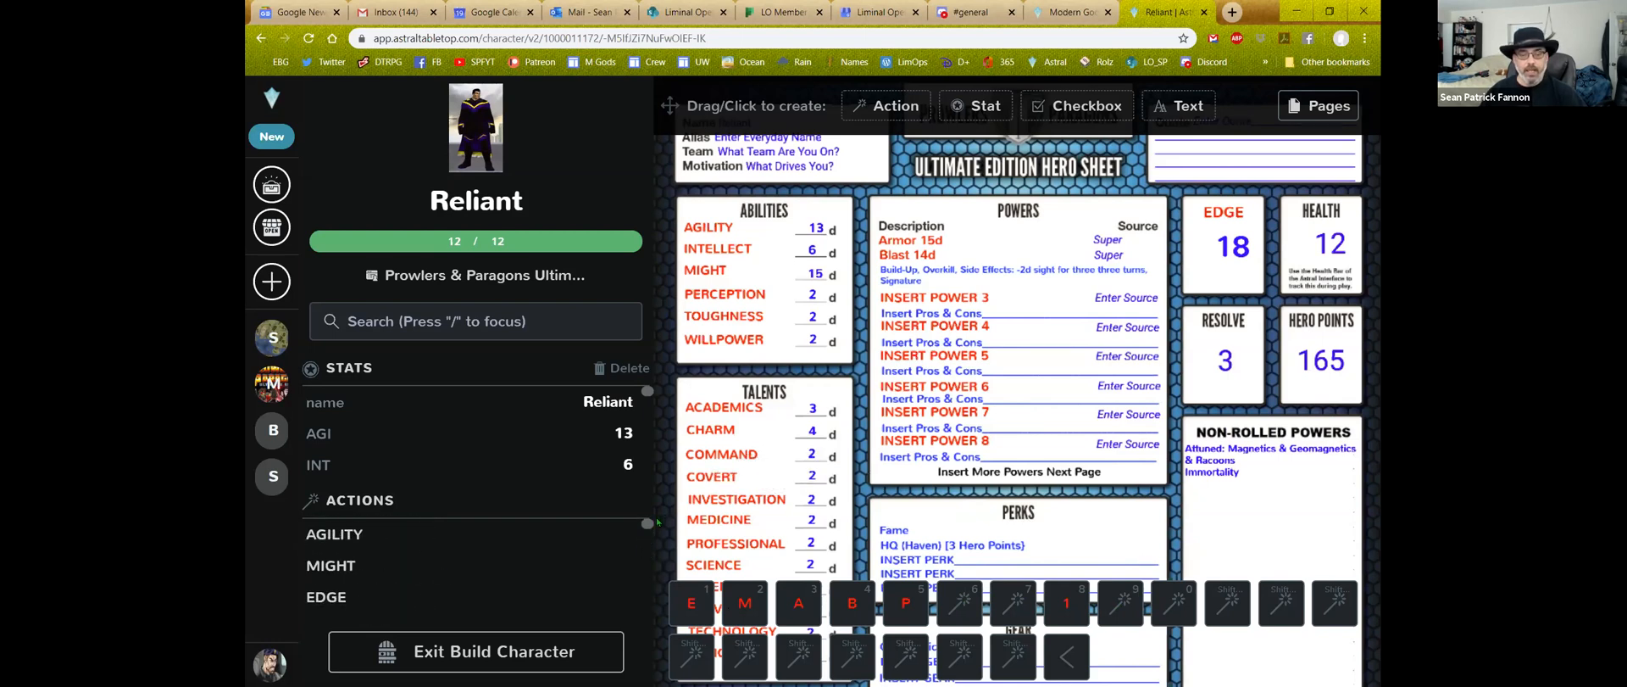
pyautogui.click(1067, 656)
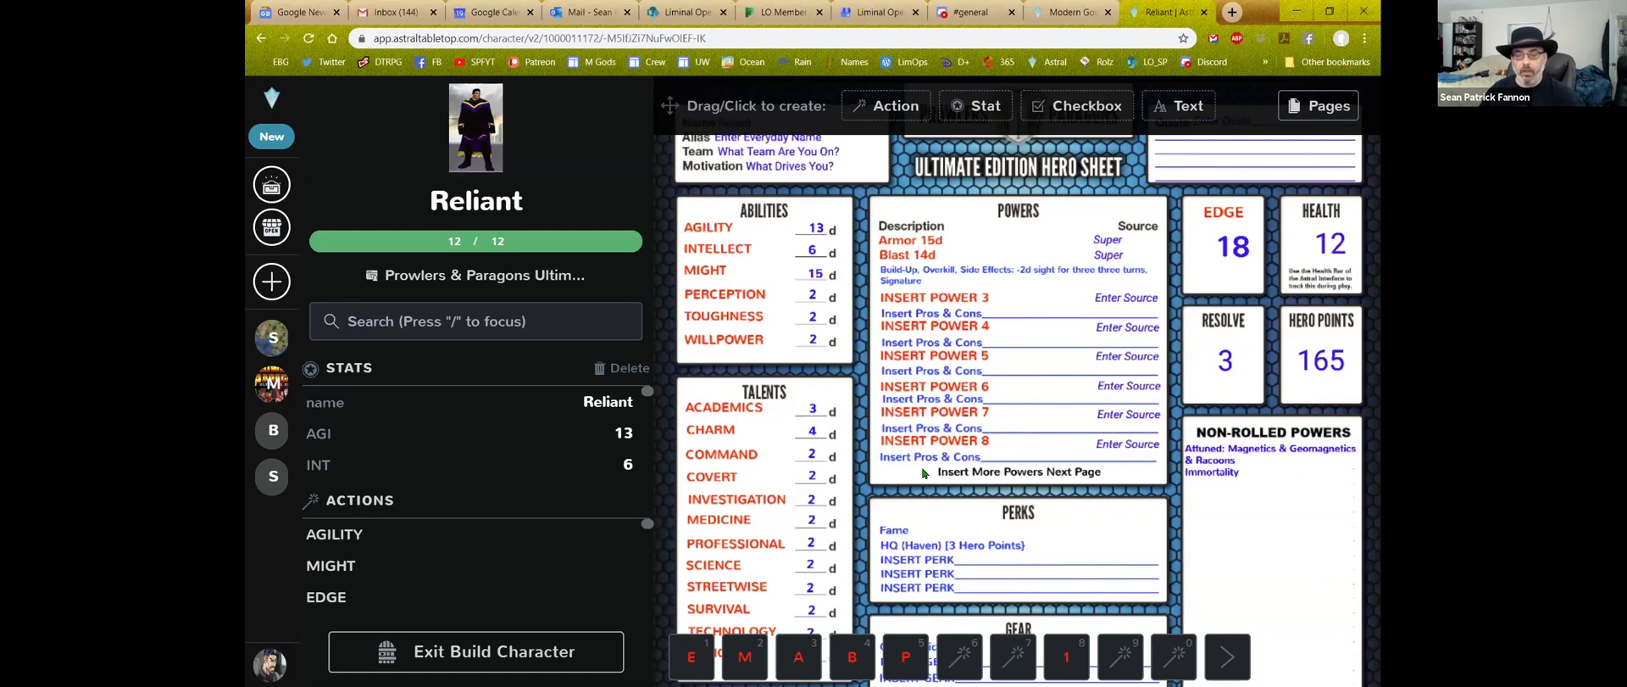
# Examine the lower sections of the hero sheet and the additional Powers page for open power entries
pyautogui.scroll(-5, 922, 476)
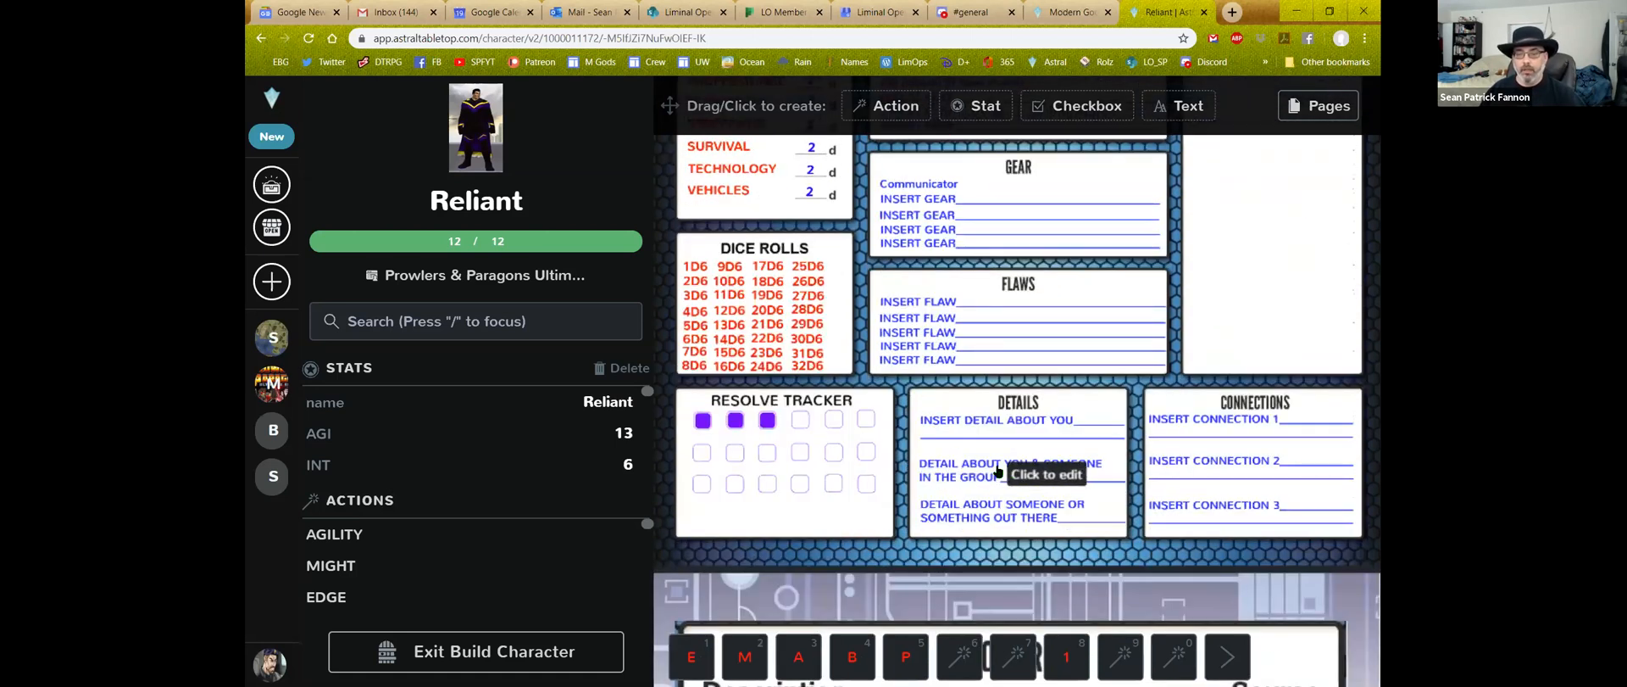
pyautogui.scroll(-1, 949, 473)
pyautogui.scroll(3, 1017, 483)
pyautogui.scroll(-2, 1079, 491)
pyautogui.scroll(-3, 1069, 489)
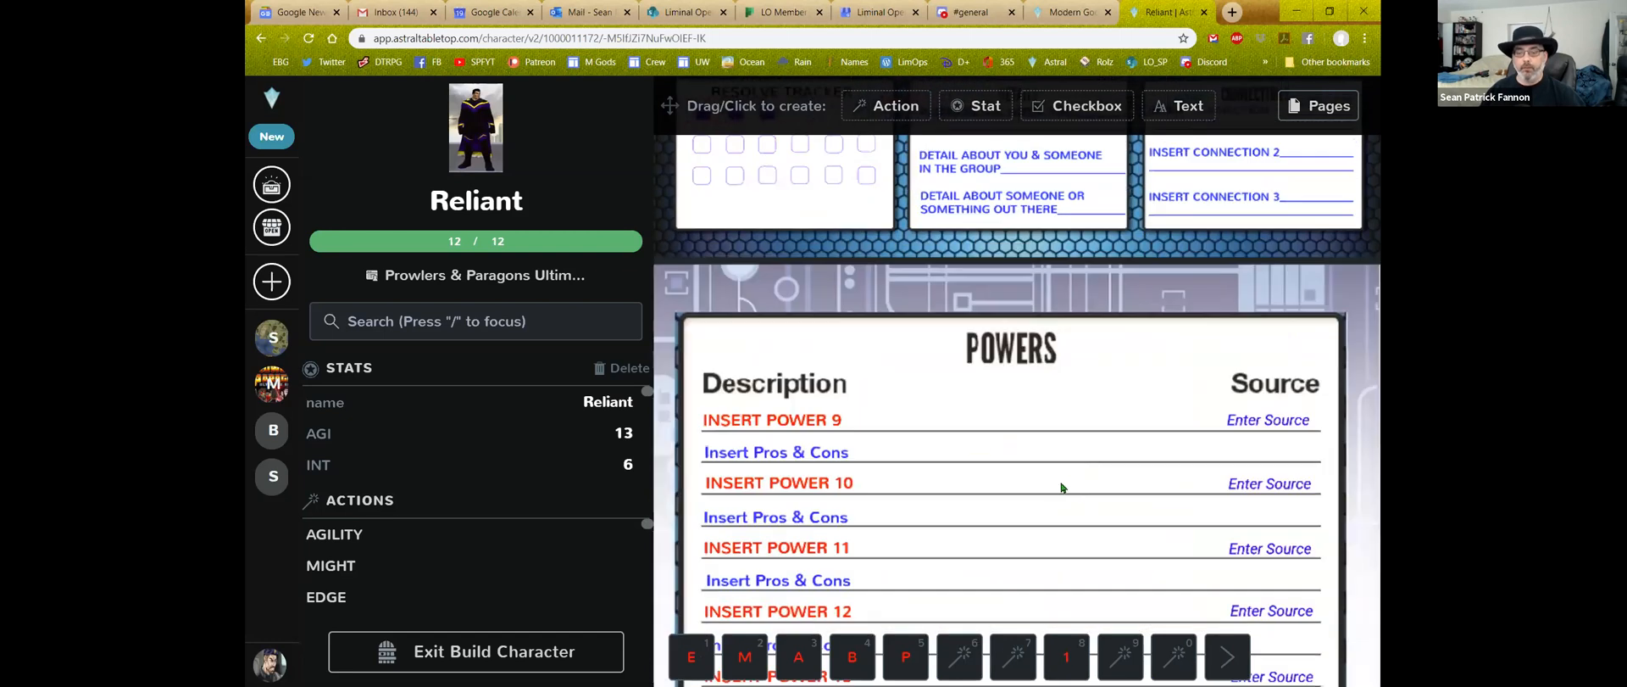
pyautogui.scroll(-2, 1057, 485)
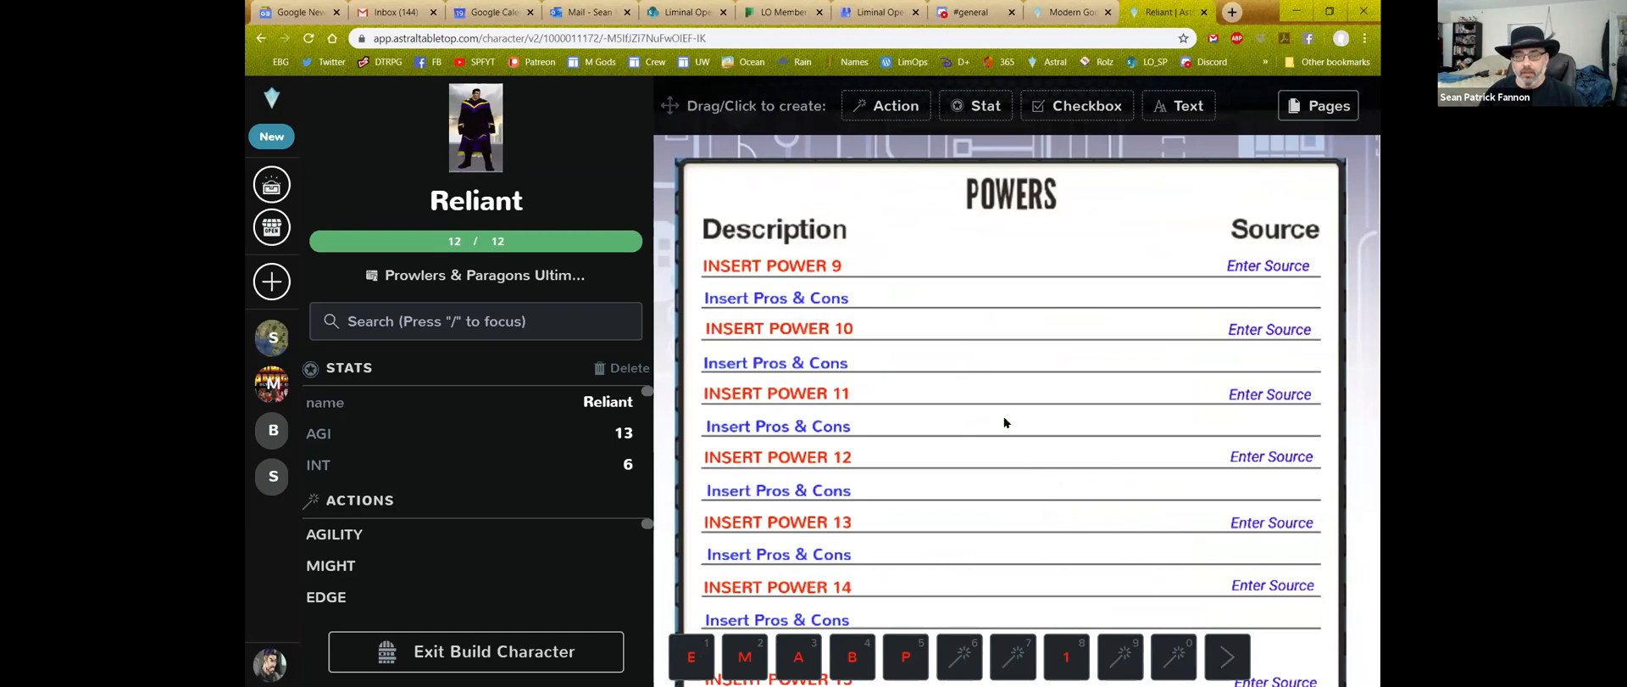
pyautogui.scroll(4, 1004, 416)
pyautogui.scroll(-8, 1004, 421)
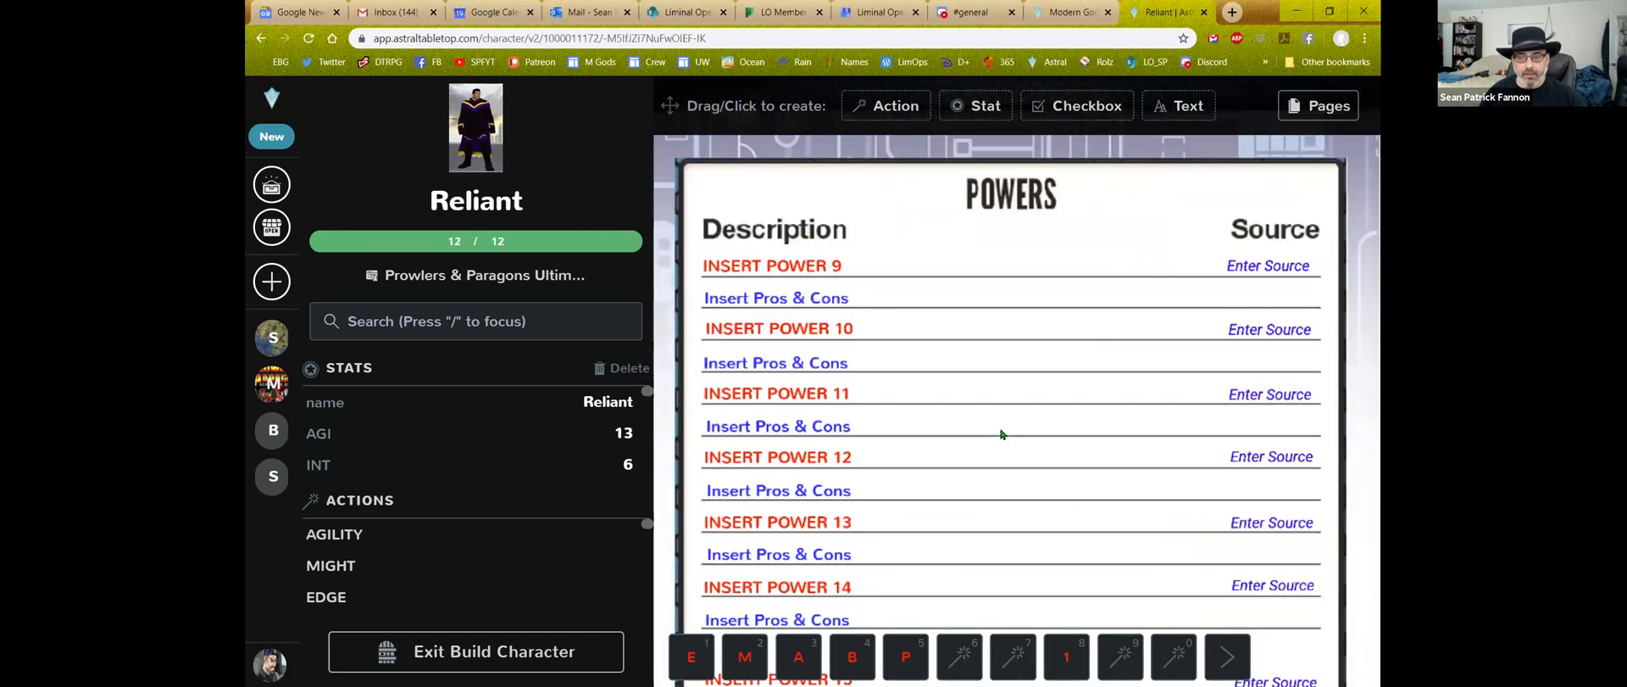
pyautogui.scroll(6, 1002, 437)
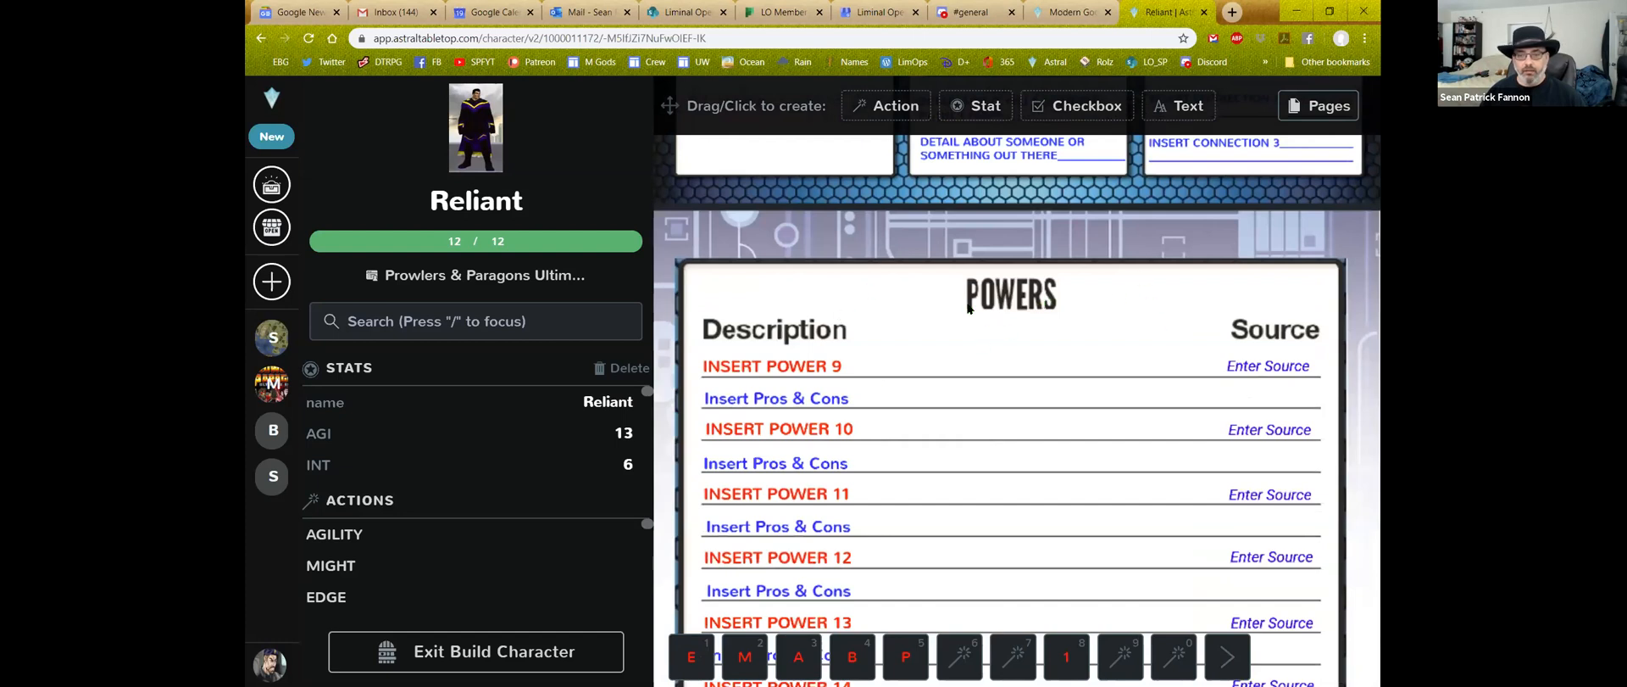
pyautogui.scroll(-2, 995, 312)
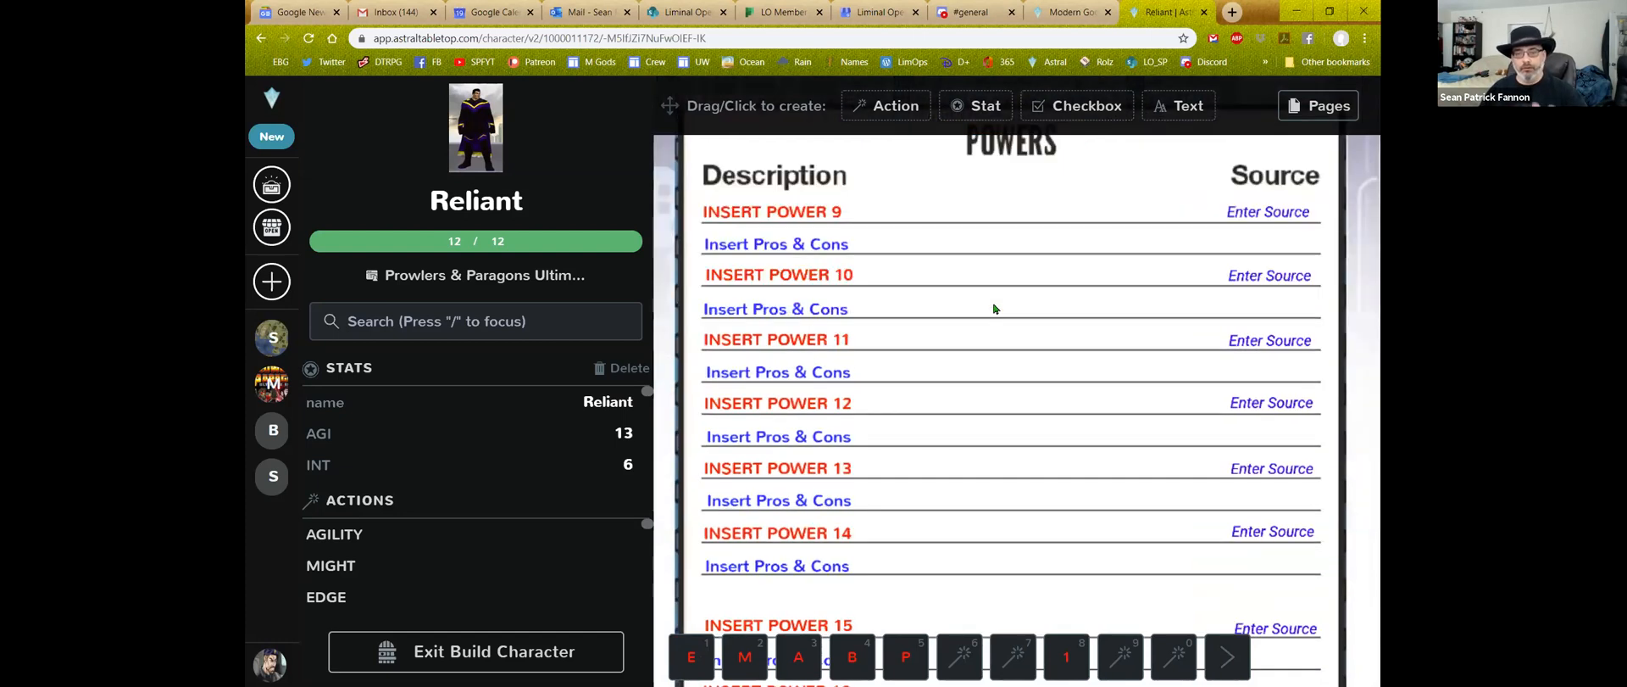
pyautogui.scroll(15, 956, 269)
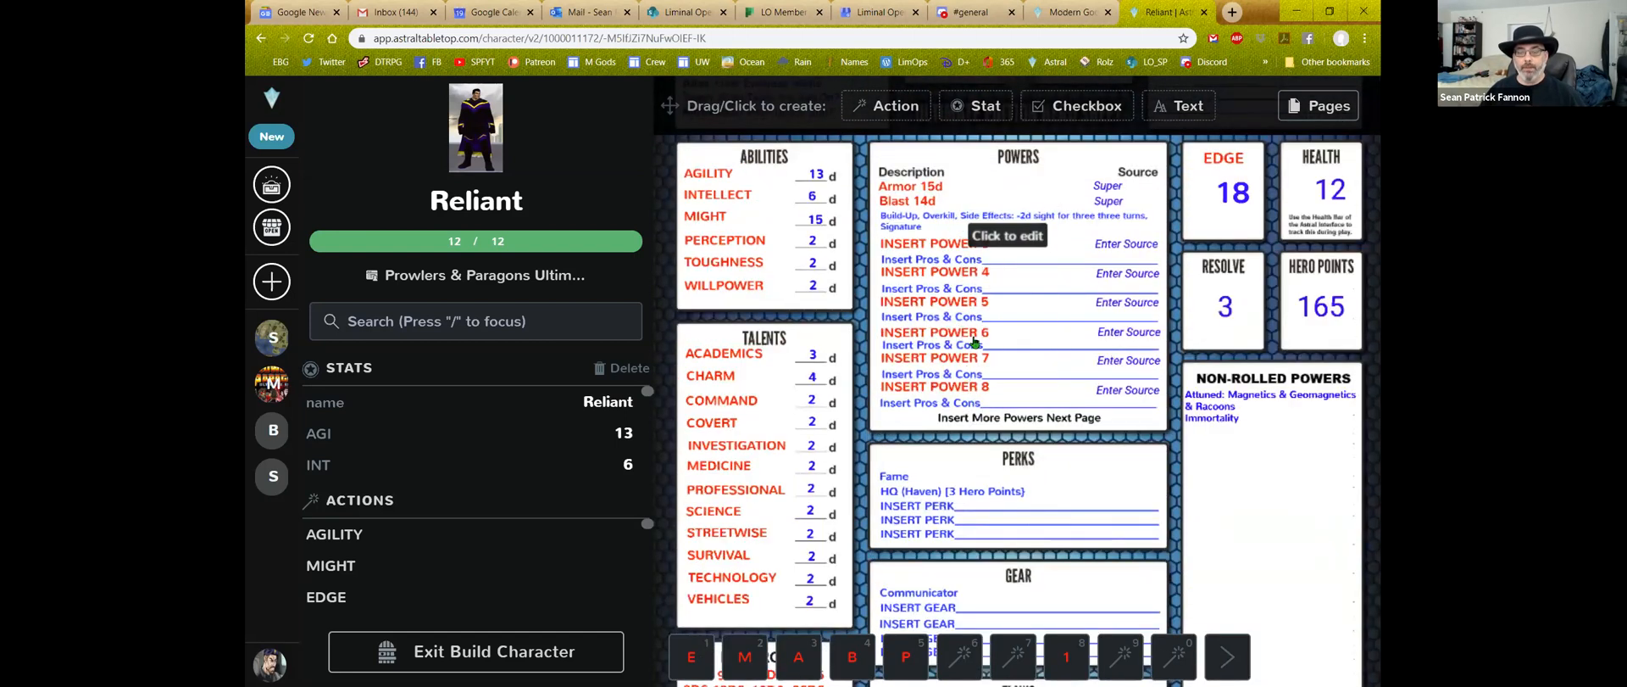
pyautogui.scroll(-15, 973, 385)
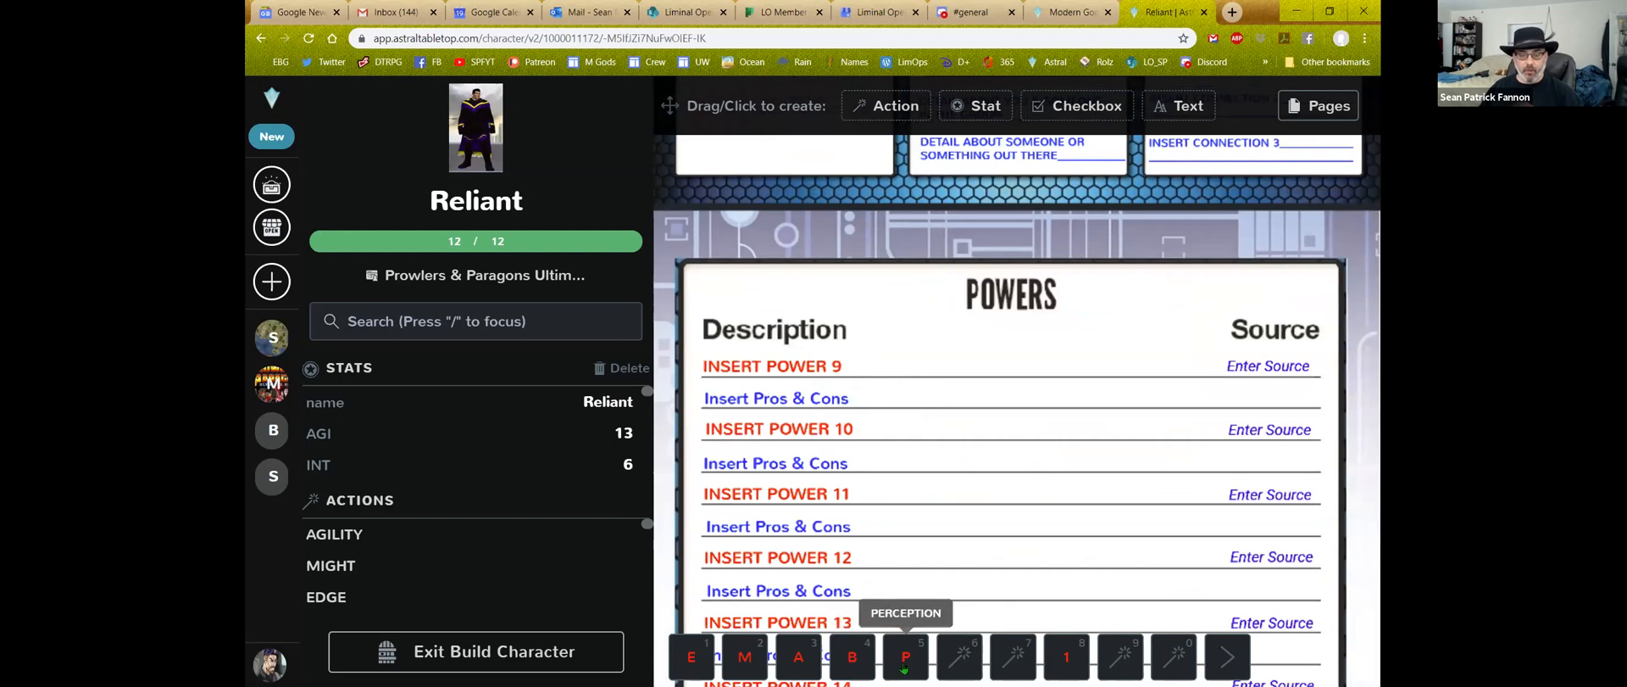
# Move the PERCEPTION action to hotbar slot 6, freeing the slot beside Blast 14d
pyautogui.moveTo(905, 668); pyautogui.dragTo(960, 659)
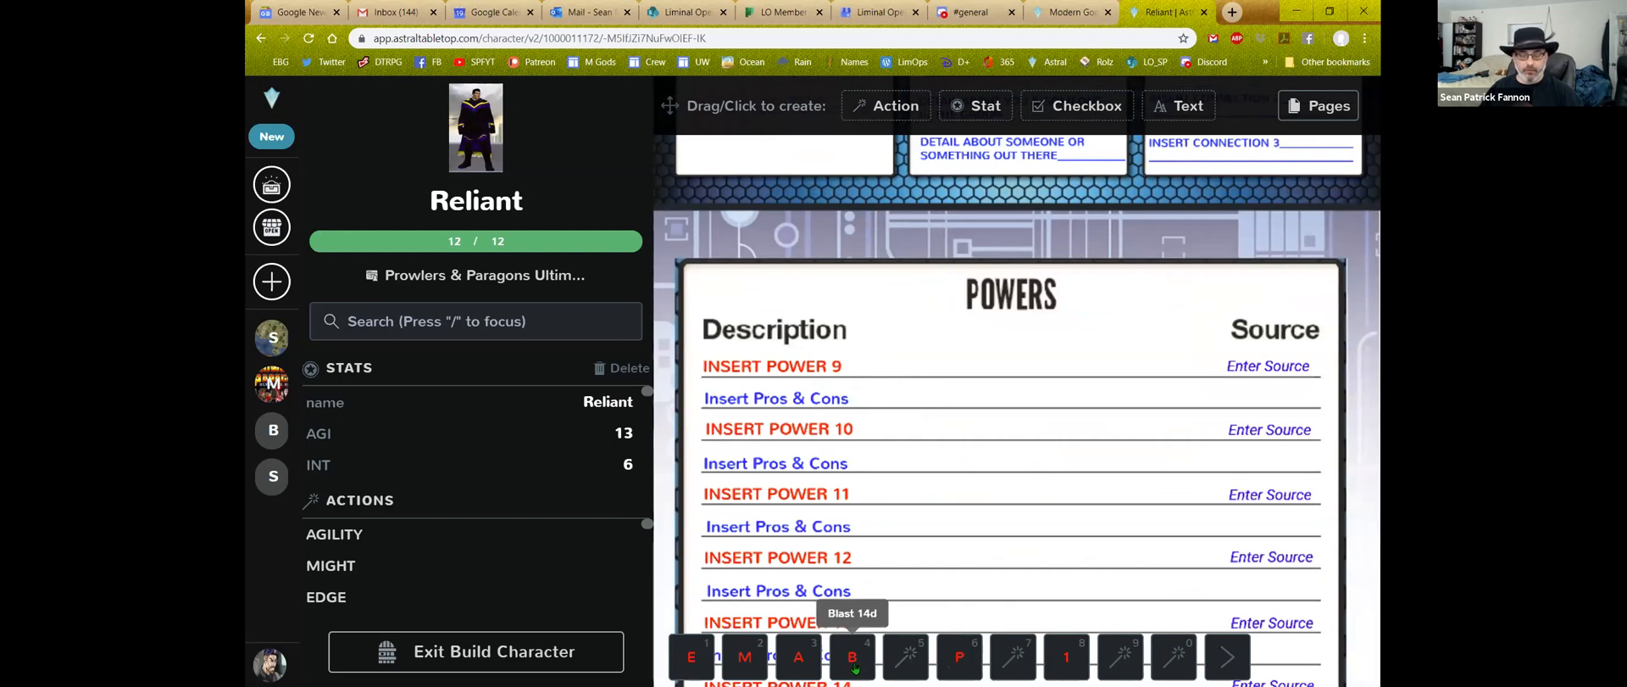
# Set the action title of the INSERT POWER 9 chat action to "Blast 10d Penetrating"
pyautogui.moveTo(771, 367)
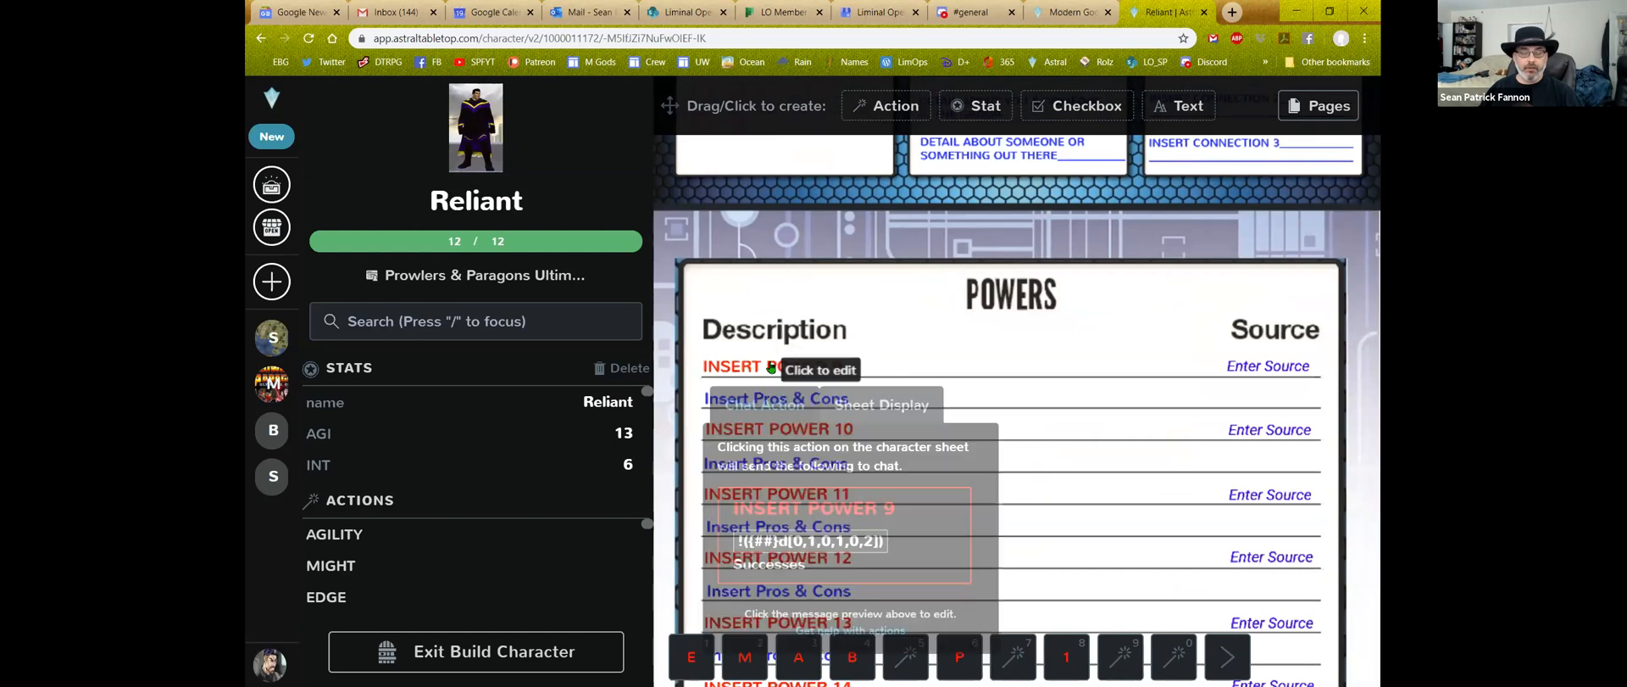
pyautogui.click(818, 508)
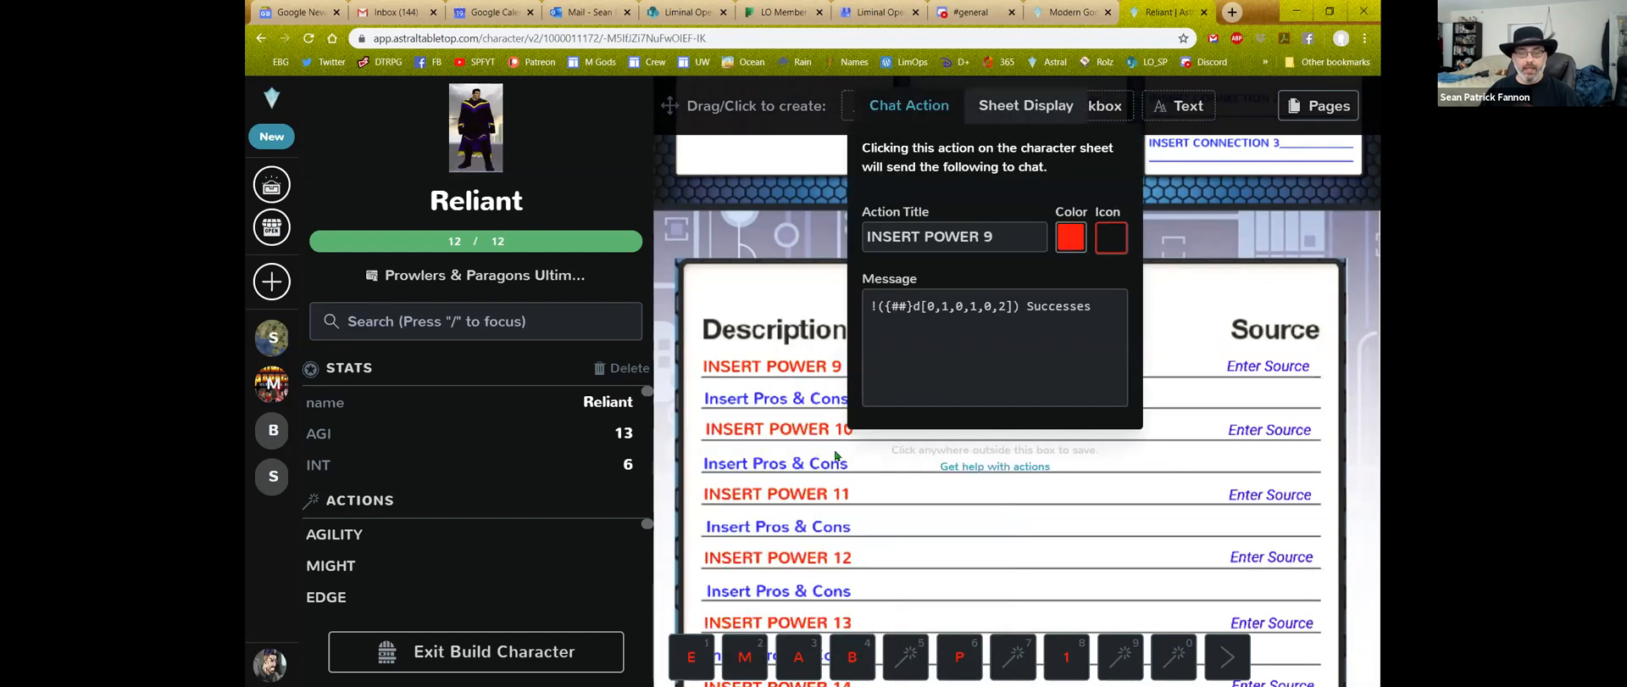
pyautogui.tripleClick(912, 236)
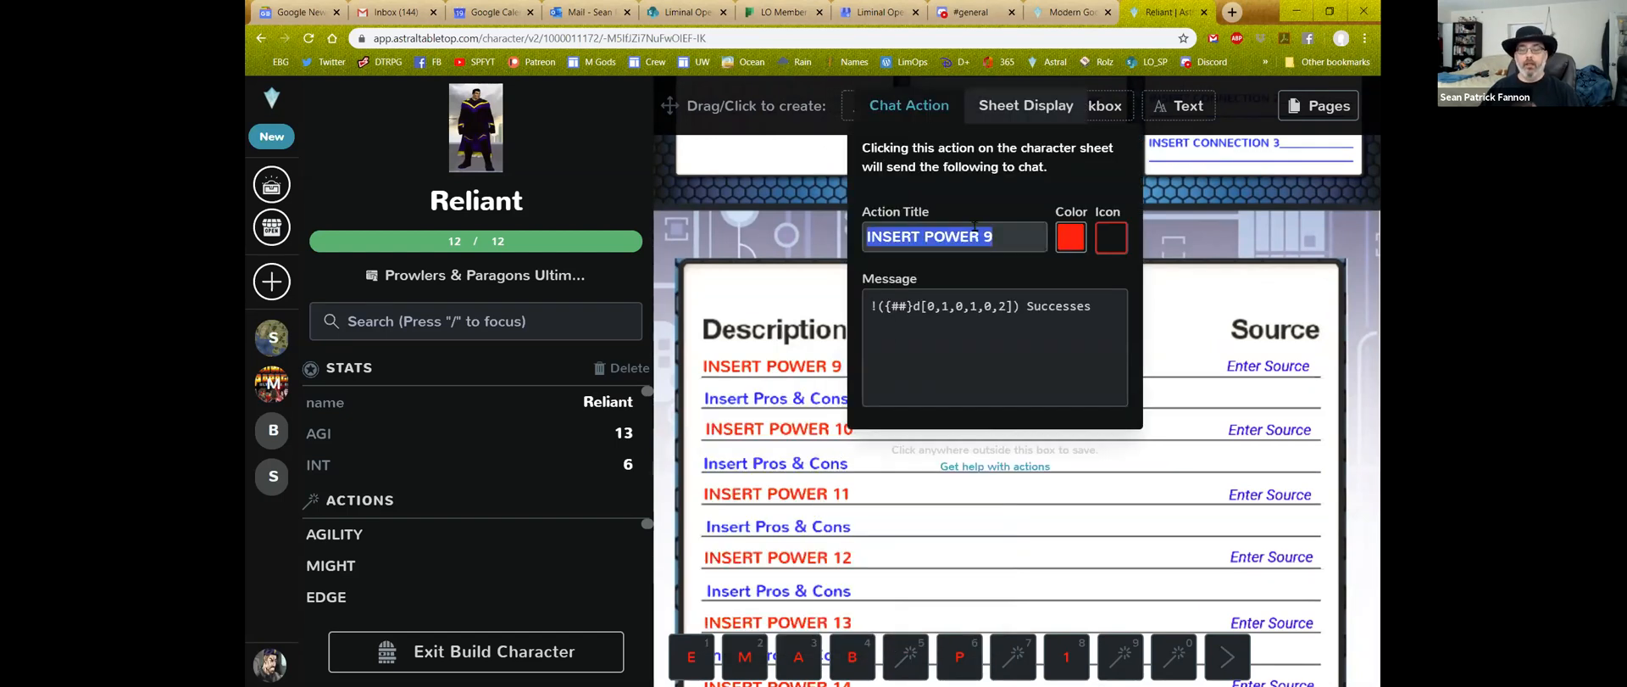
pyautogui.write('Blast')
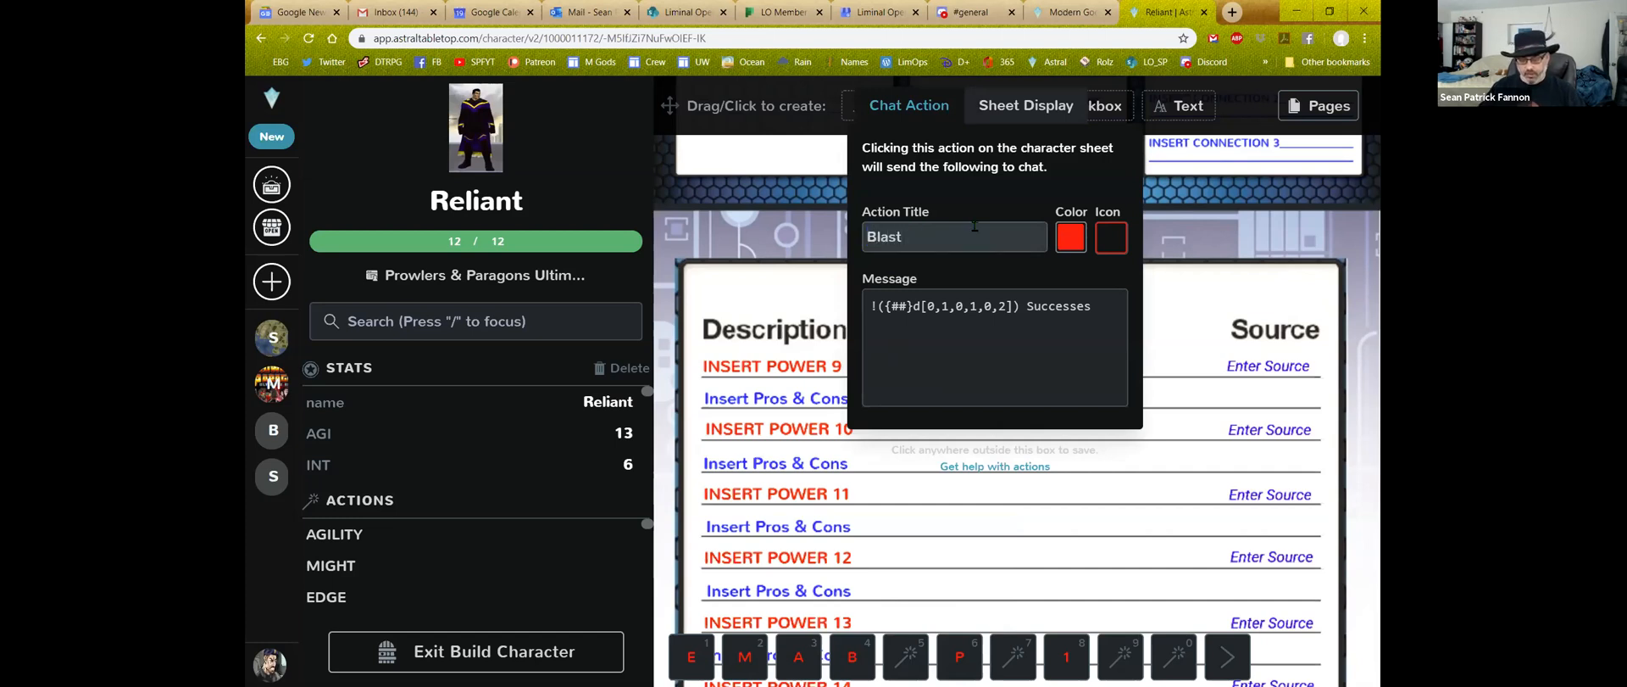
pyautogui.write(' 1')
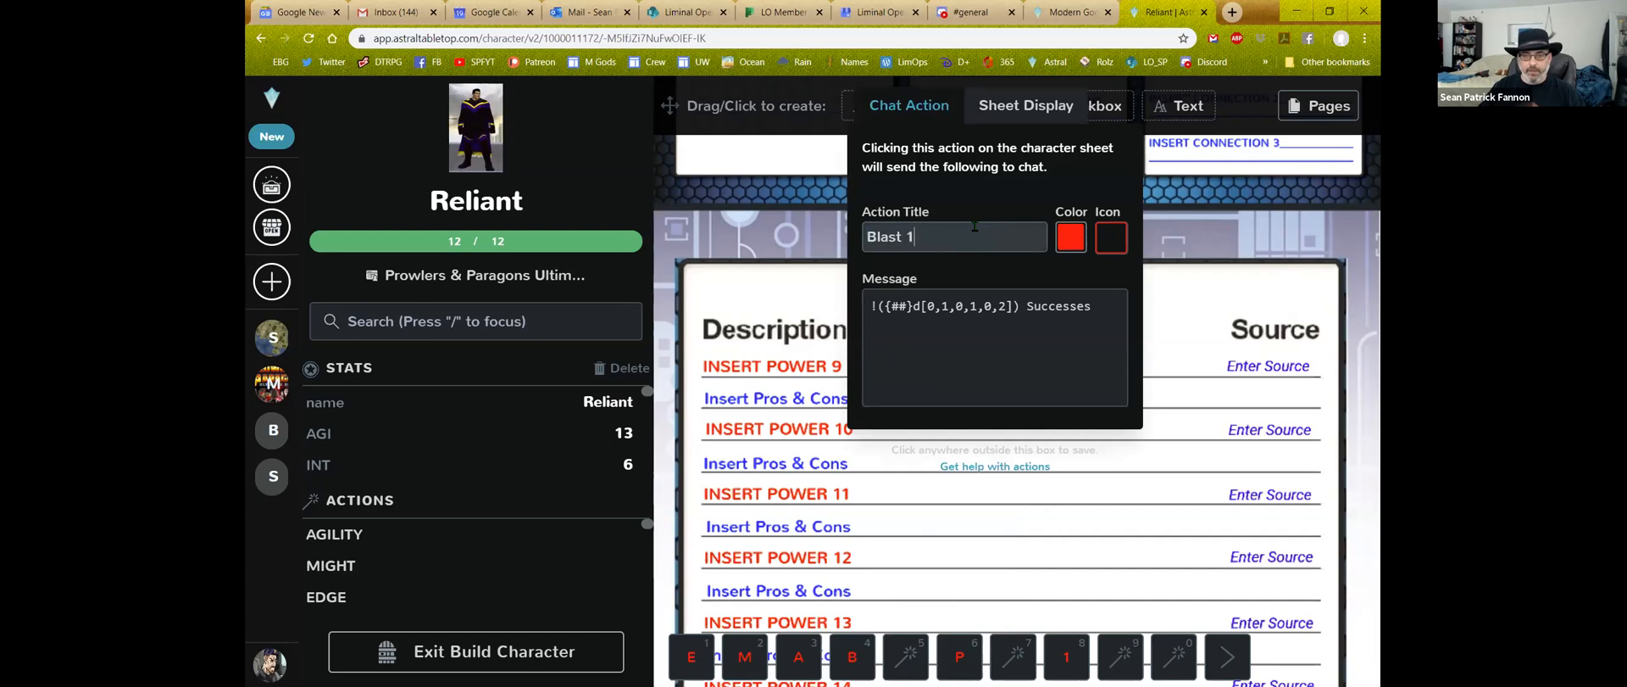
pyautogui.write('0d Penetrating')
pyautogui.rightClick(1141, 222)
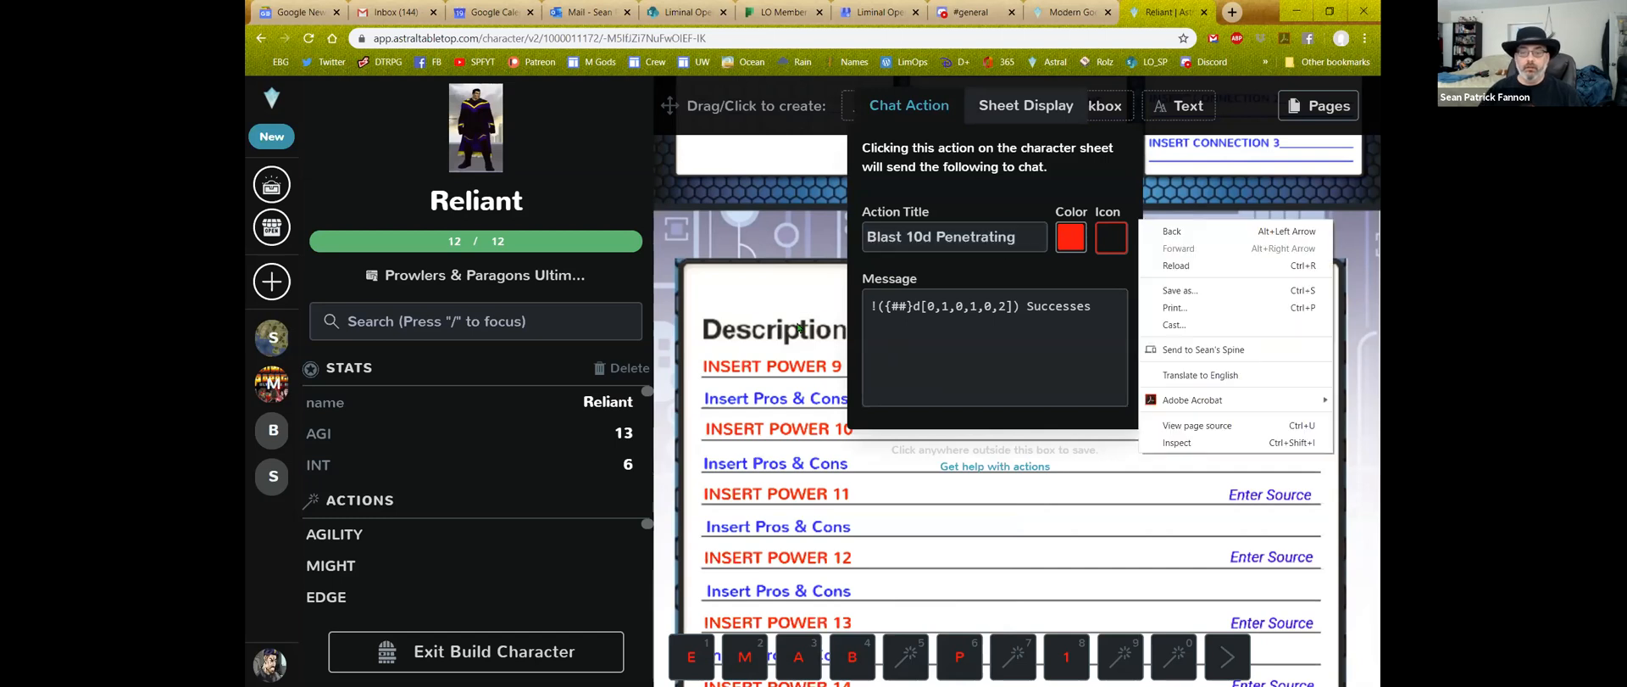
# Replace the ## placeholder in the Blast 10d Penetrating roll message with 10 and save the action
pyautogui.click(903, 306)
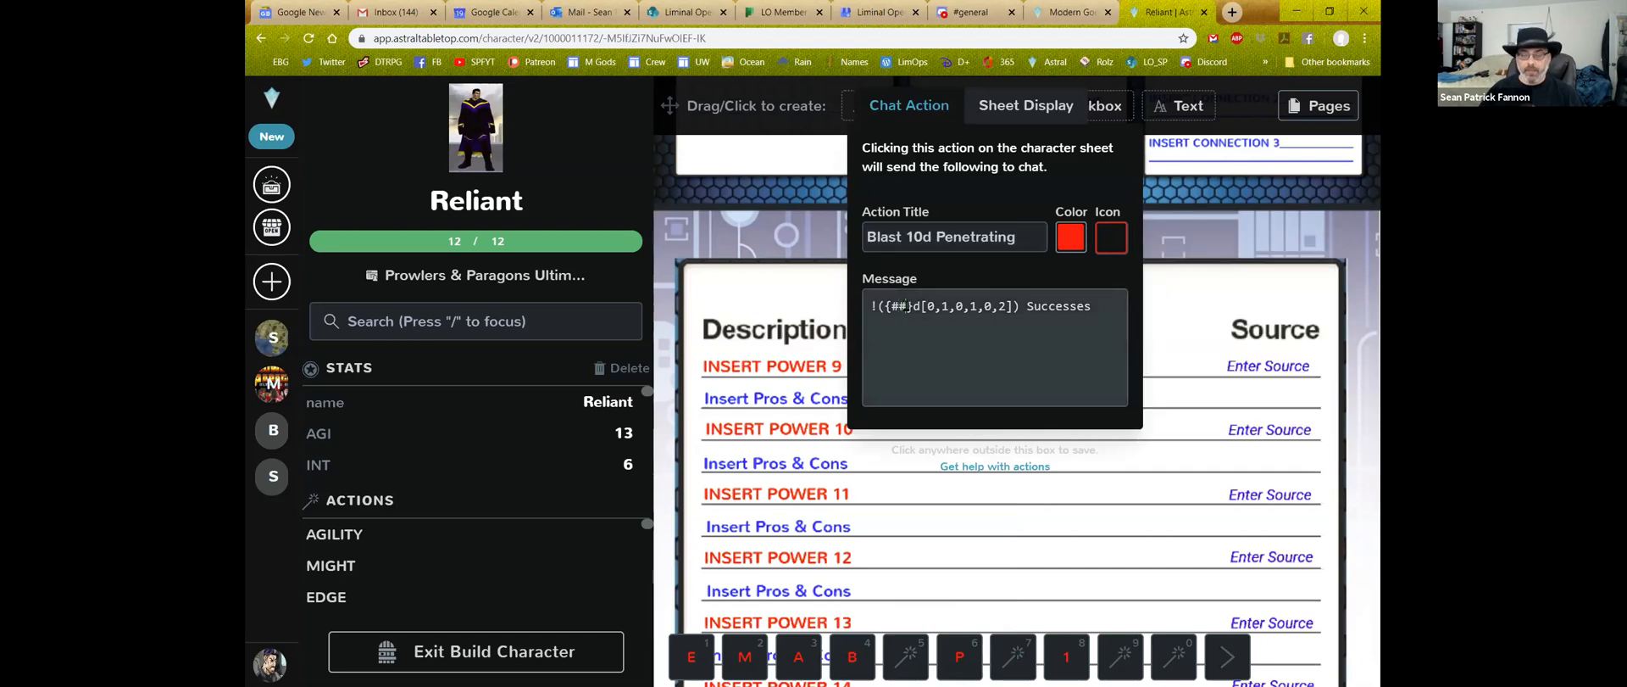
pyautogui.press('BackSpace')
pyautogui.press('BackSpace')
pyautogui.write('10')
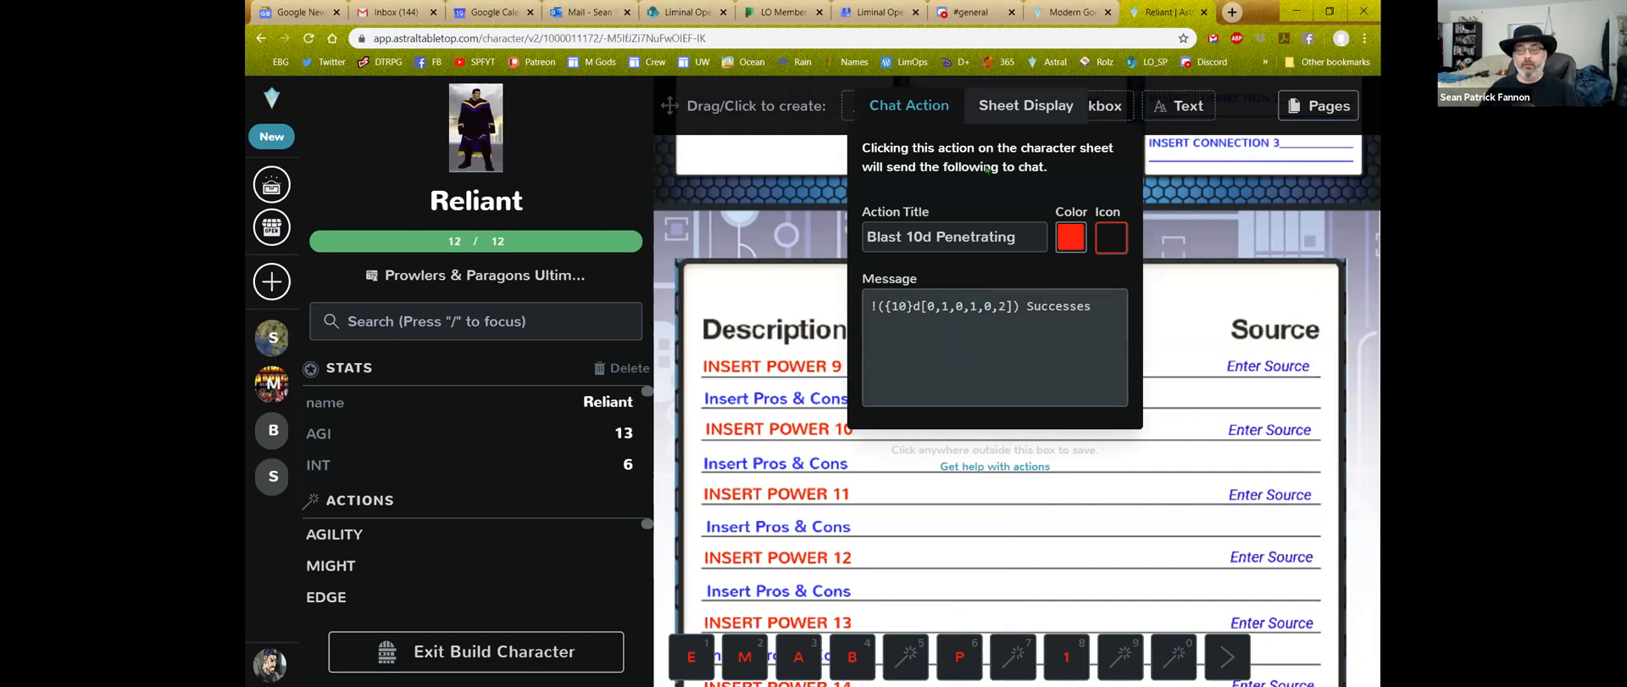
pyautogui.click(1016, 113)
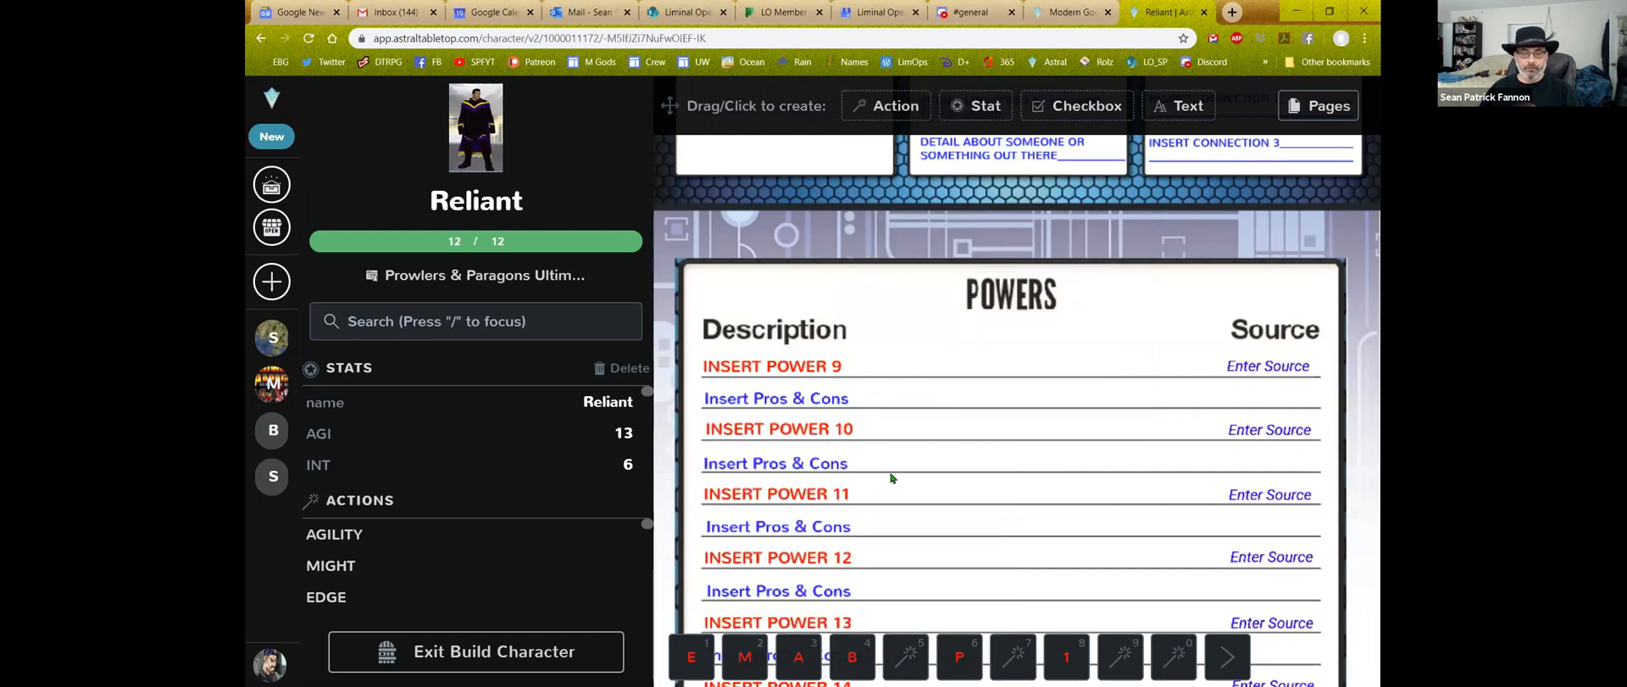
# Change the sheet display text of the INSERT POWER 9 entry to "Blast 10d"
pyautogui.click(804, 375)
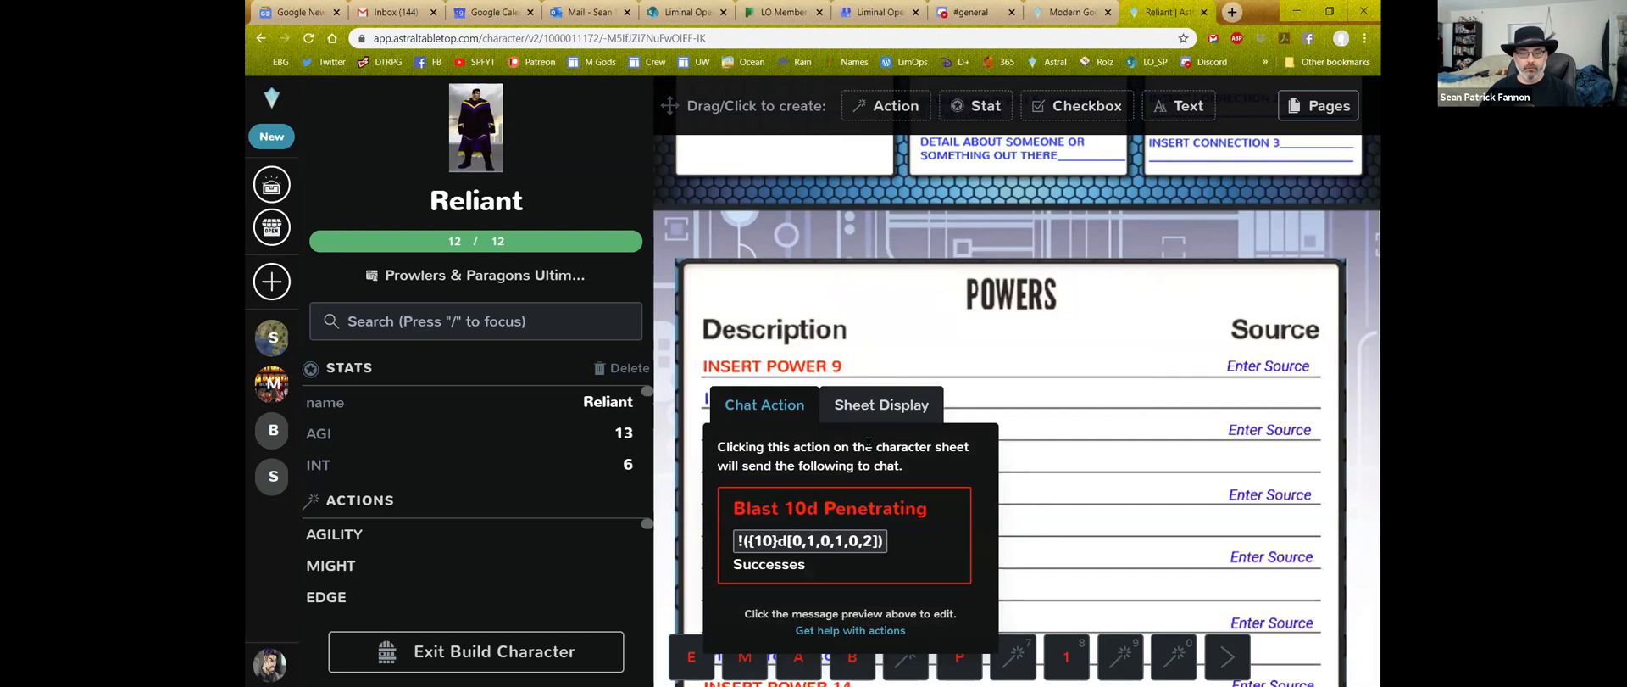
pyautogui.click(881, 404)
pyautogui.tripleClick(816, 474)
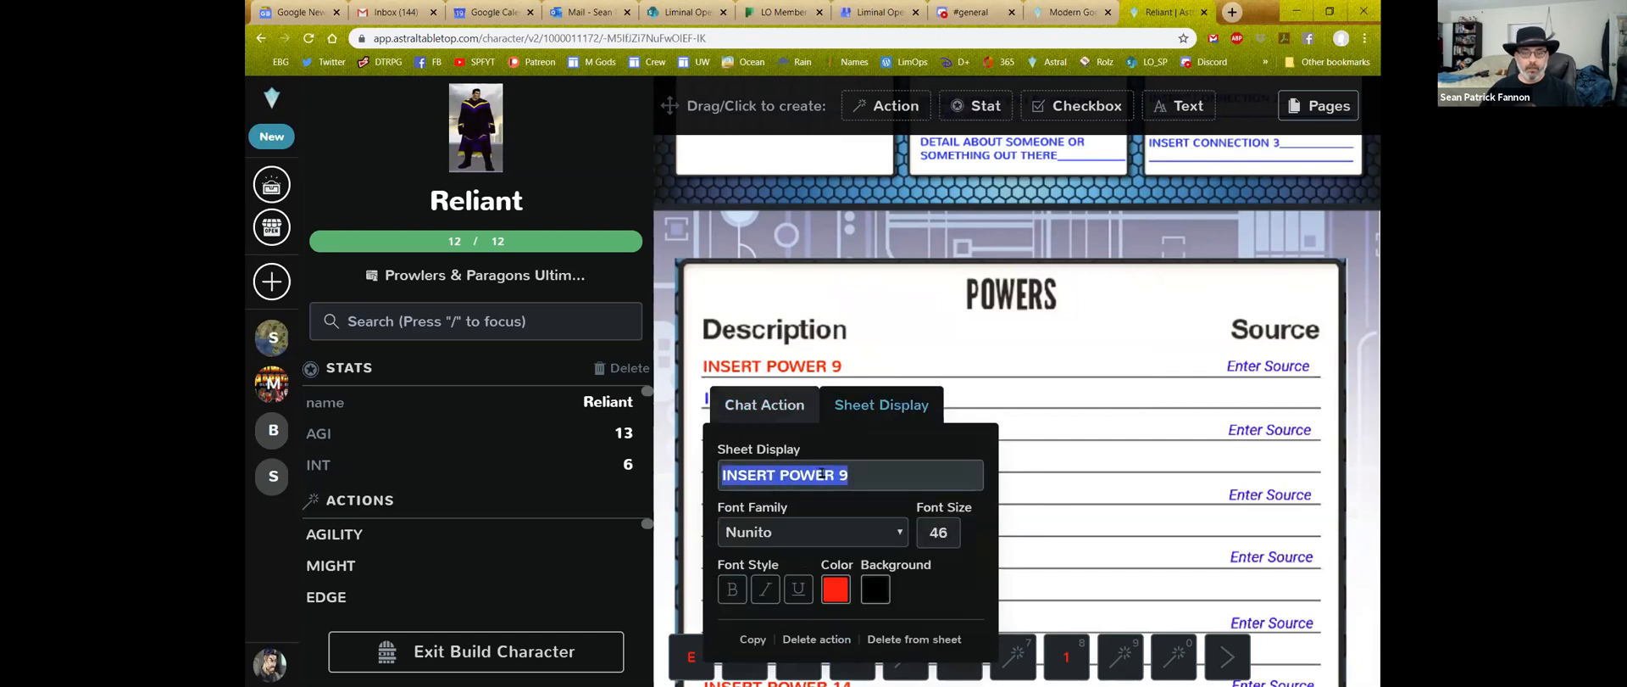
pyautogui.write('Blast')
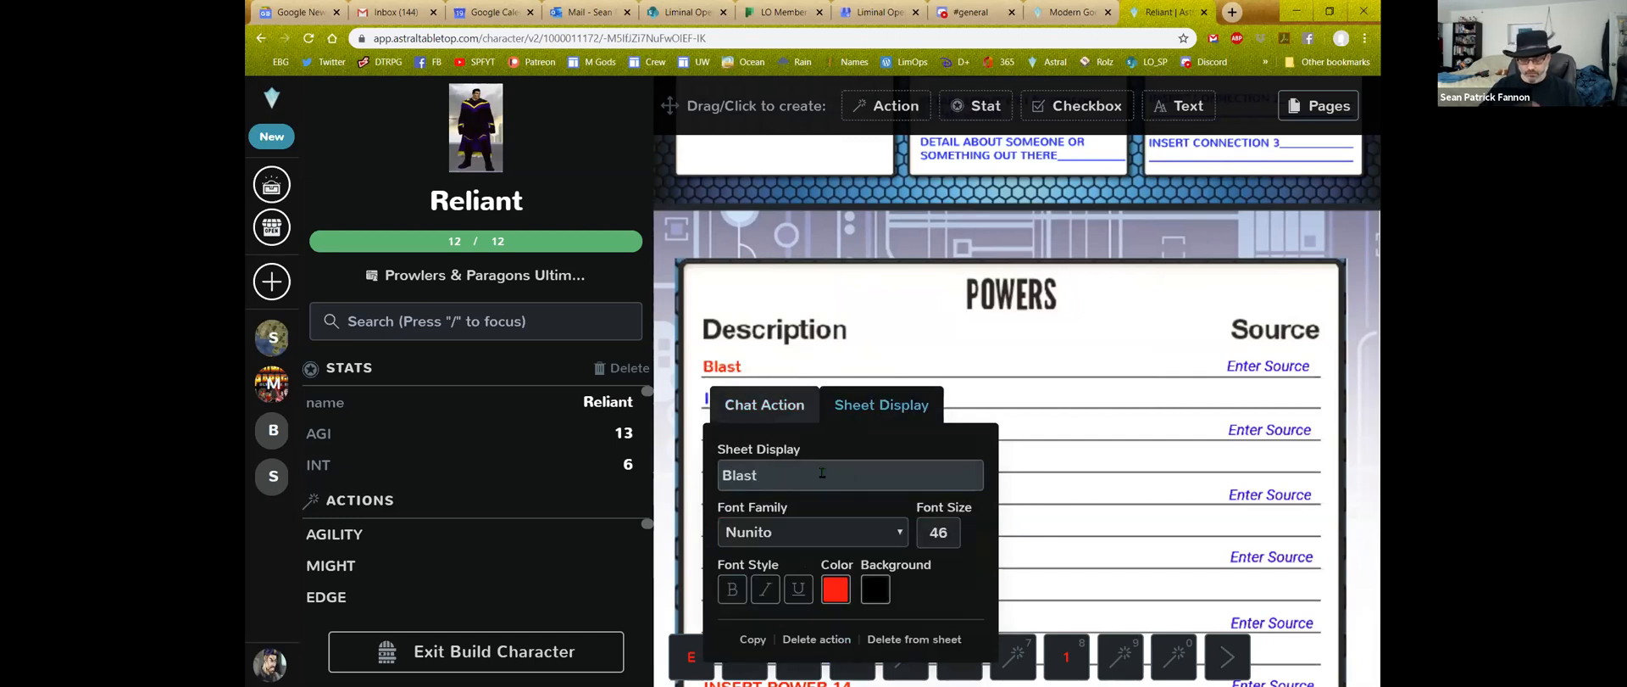
pyautogui.write(' 10d')
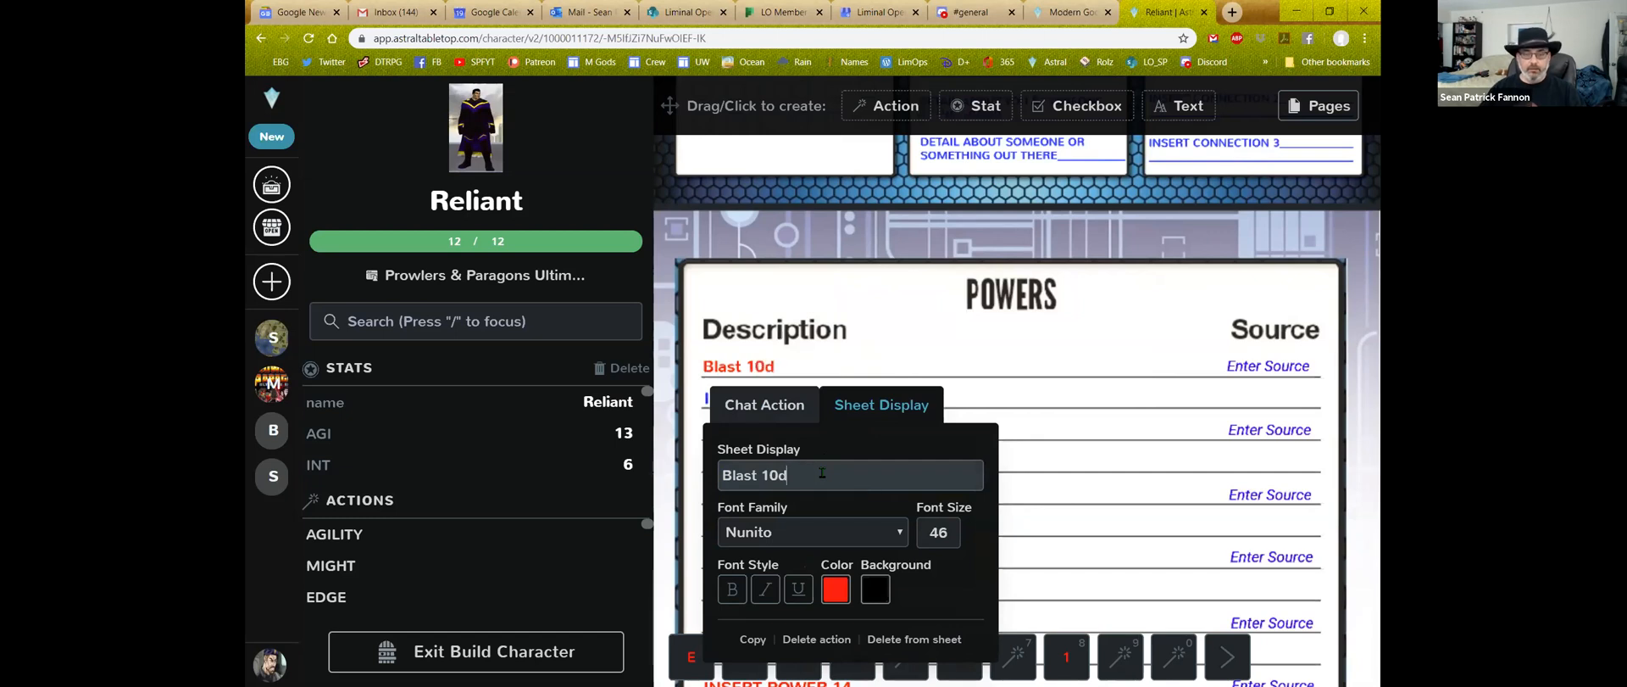
pyautogui.click(884, 381)
# Replace the Insert Pros & Cons text beneath Blast 10d with "Penetrating"
pyautogui.click(793, 408)
pyautogui.tripleClick(789, 490)
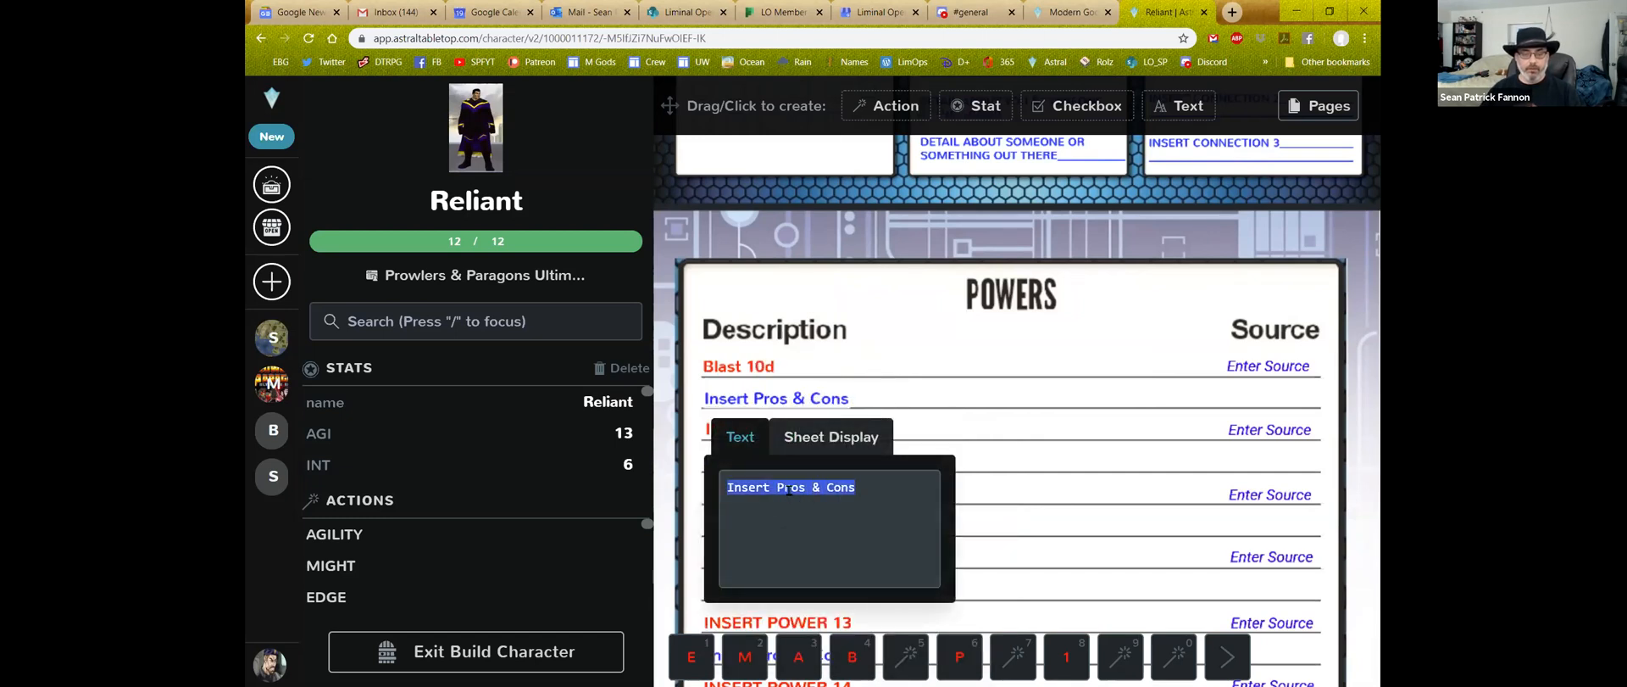
pyautogui.write('Penet')
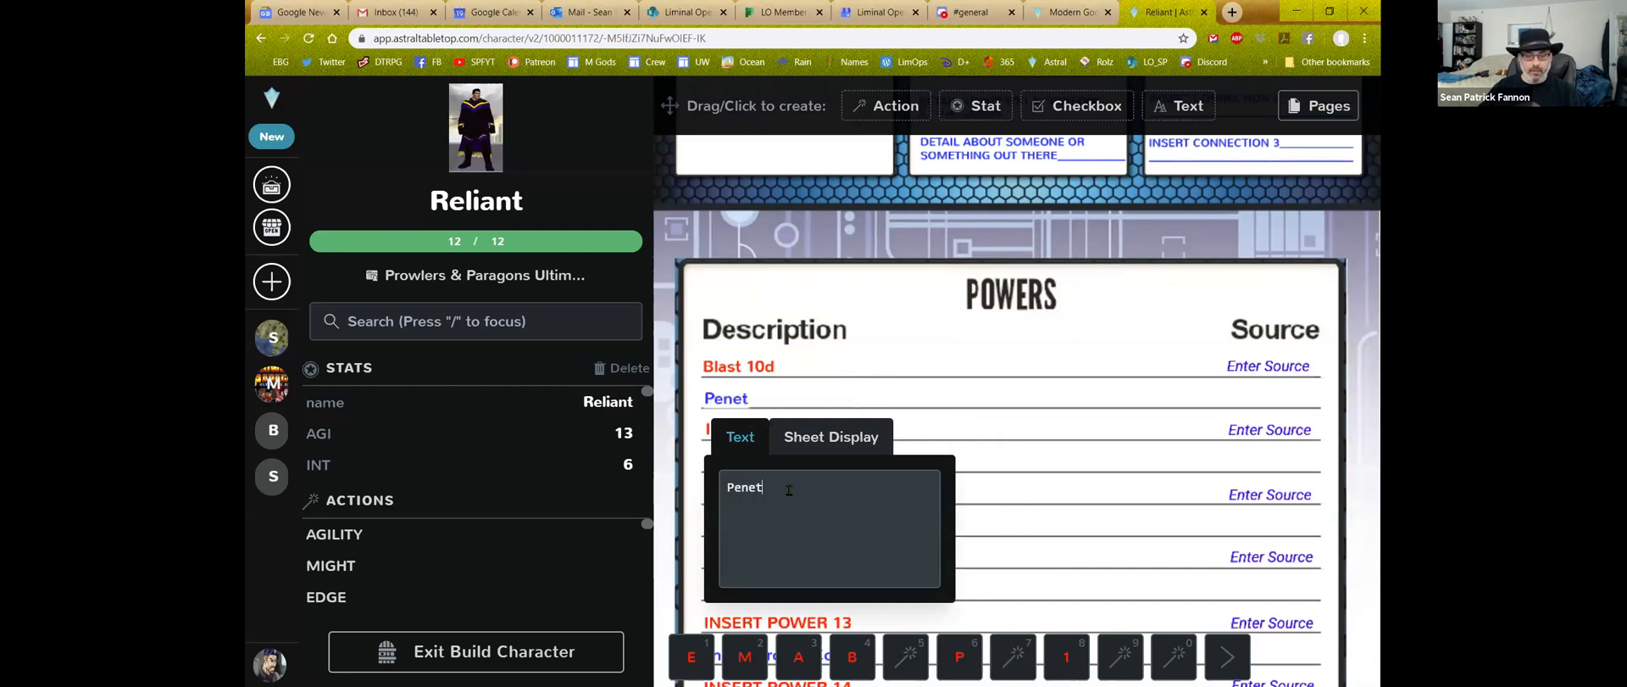
pyautogui.write('rating')
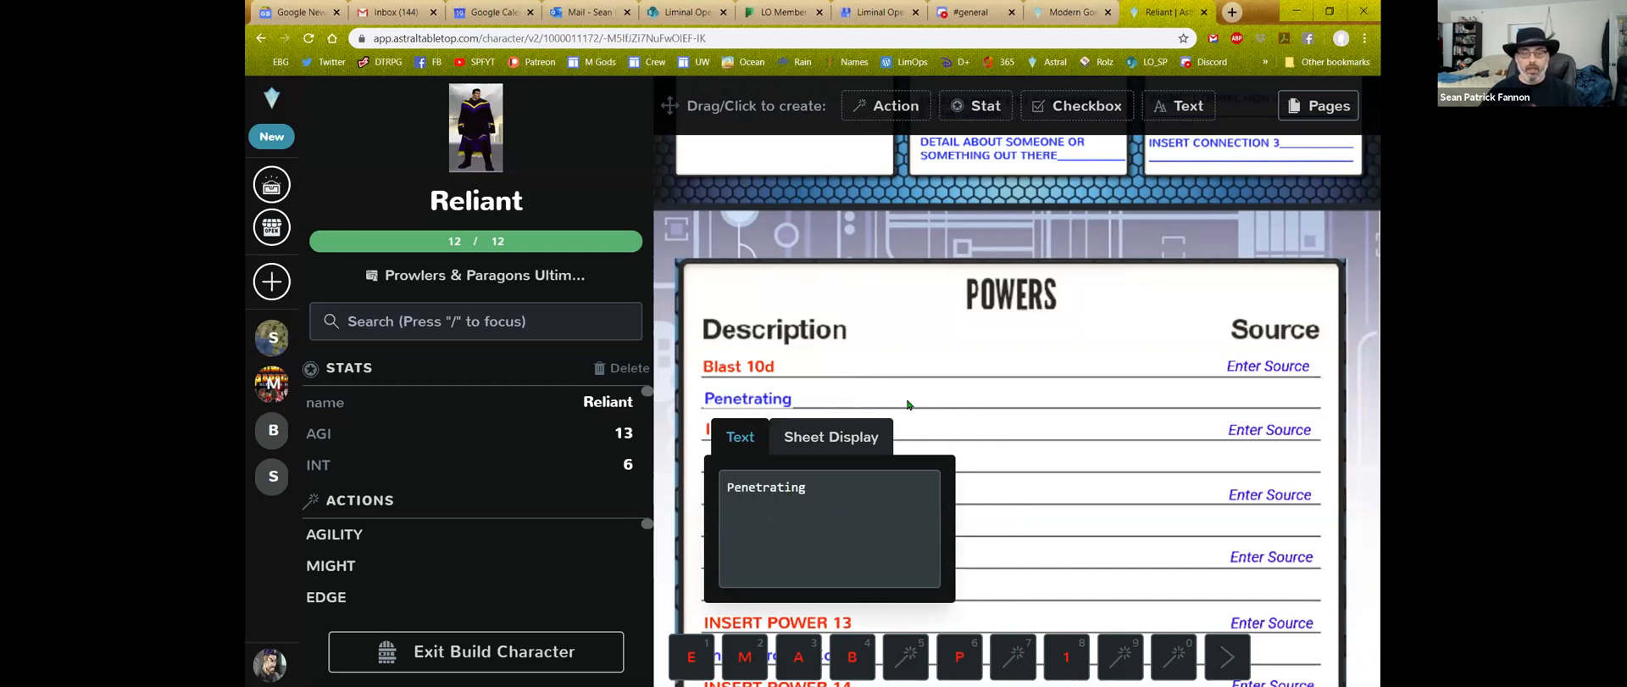
pyautogui.click(907, 404)
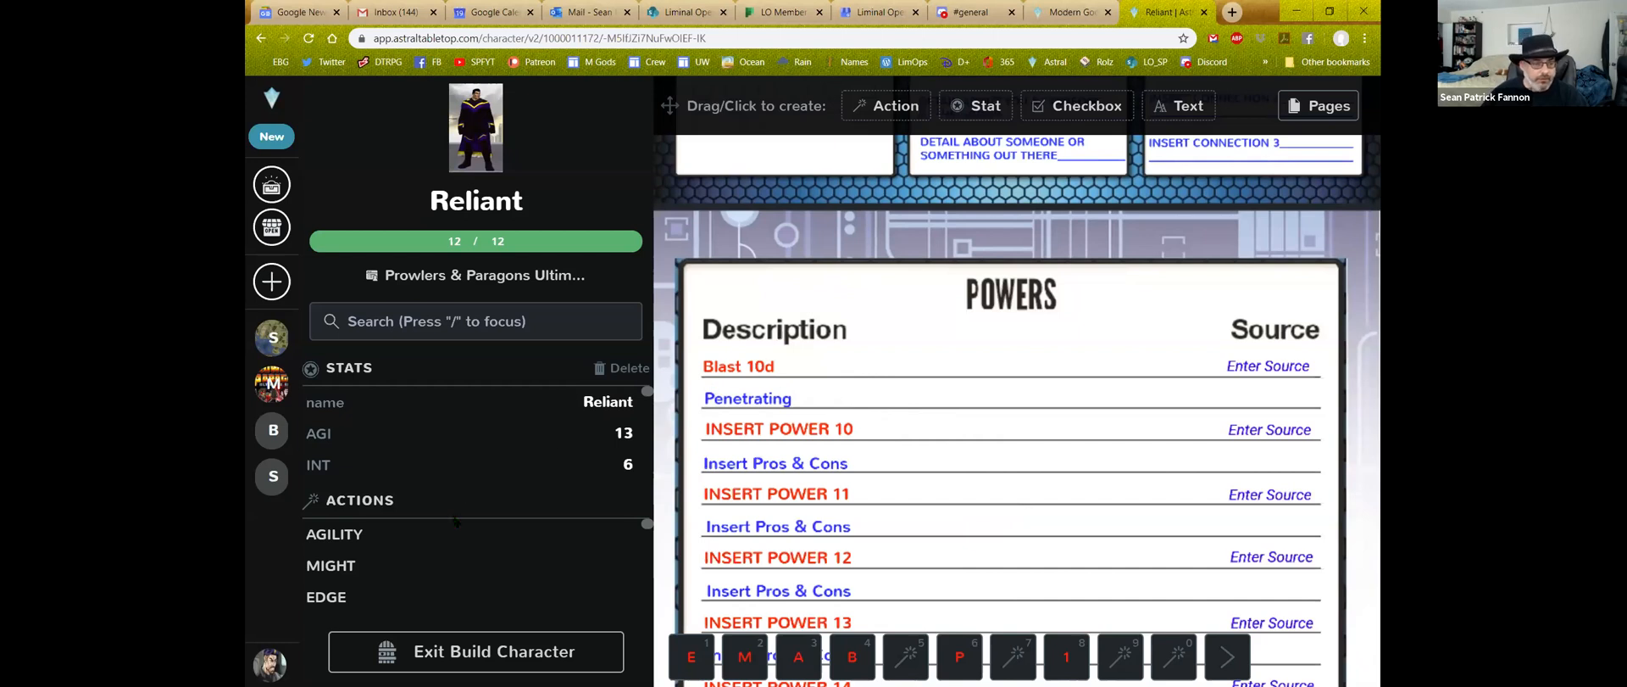
# Place the Blast 10d Penetrating action in hotbar slot 5, between Blast 14d and PERCEPTION
pyautogui.scroll(-5, 534, 551)
pyautogui.scroll(-6, 539, 559)
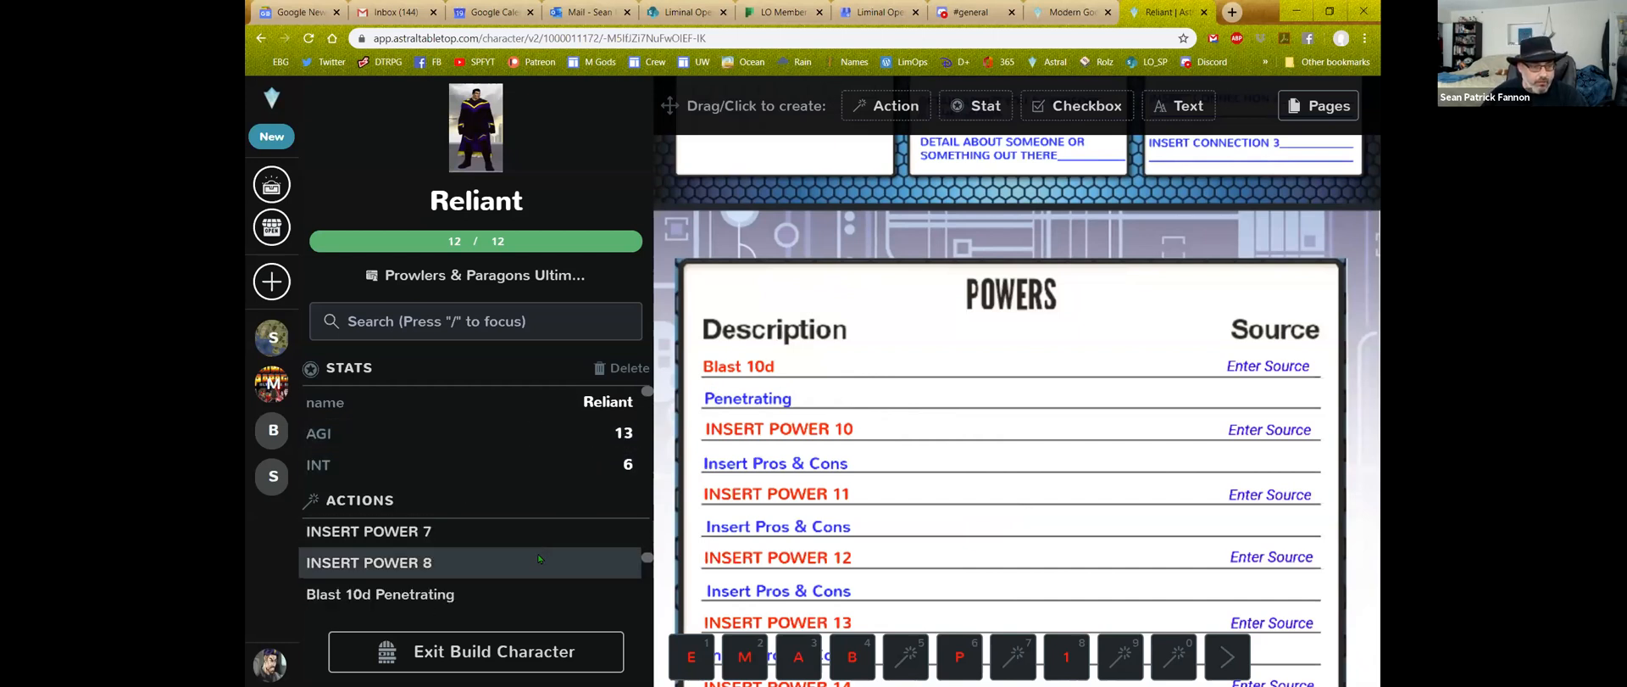
pyautogui.click(435, 595)
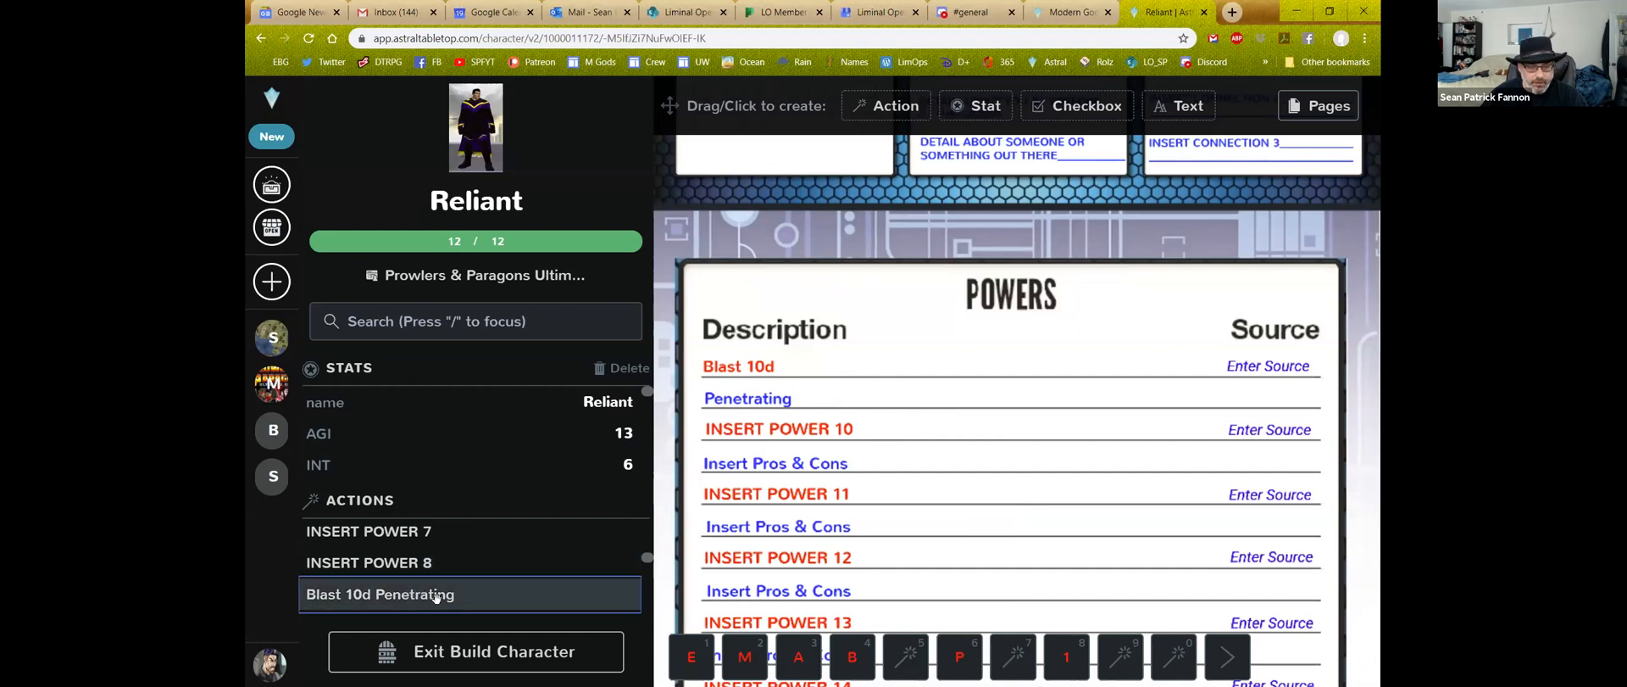
pyautogui.moveTo(435, 595); pyautogui.dragTo(906, 656)
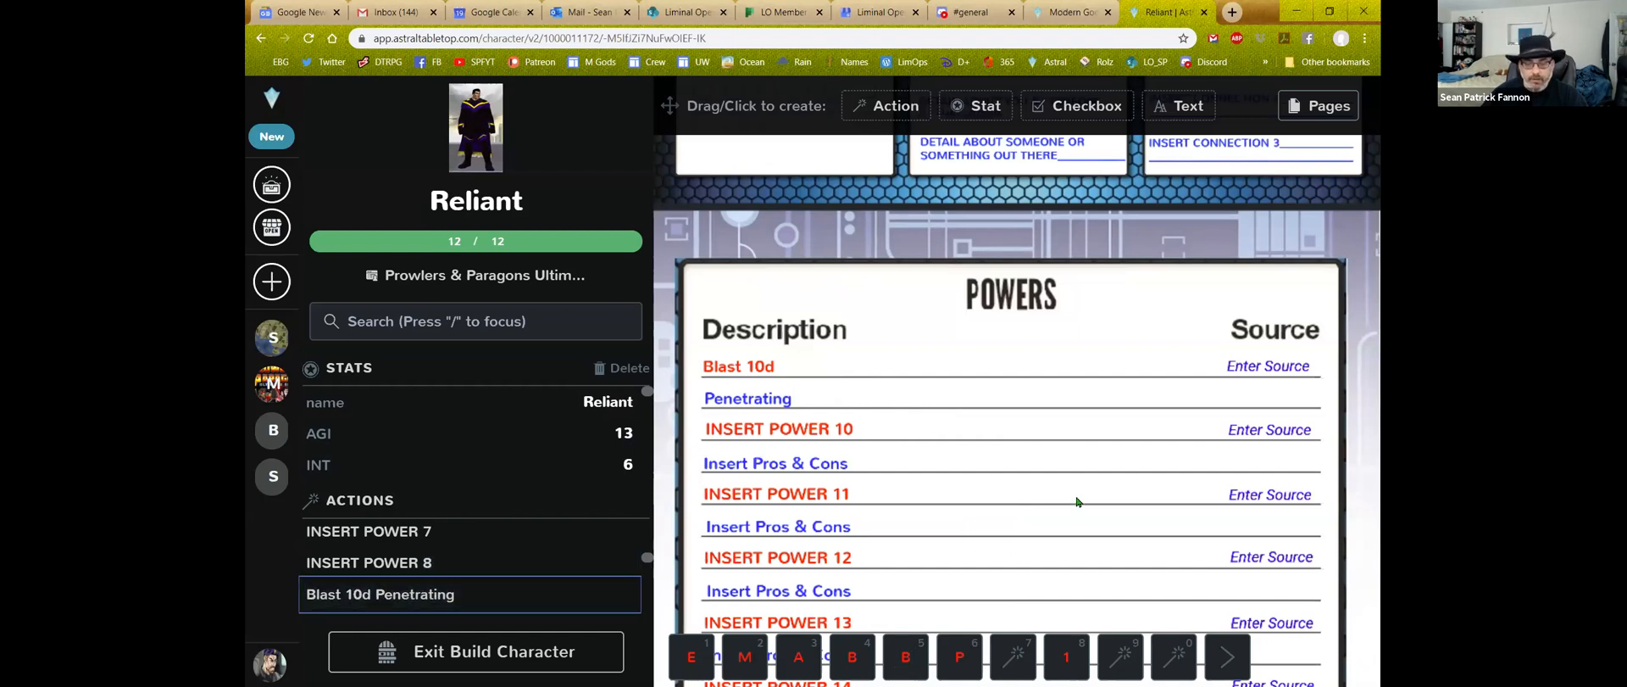
pyautogui.scroll(-5, 1002, 491)
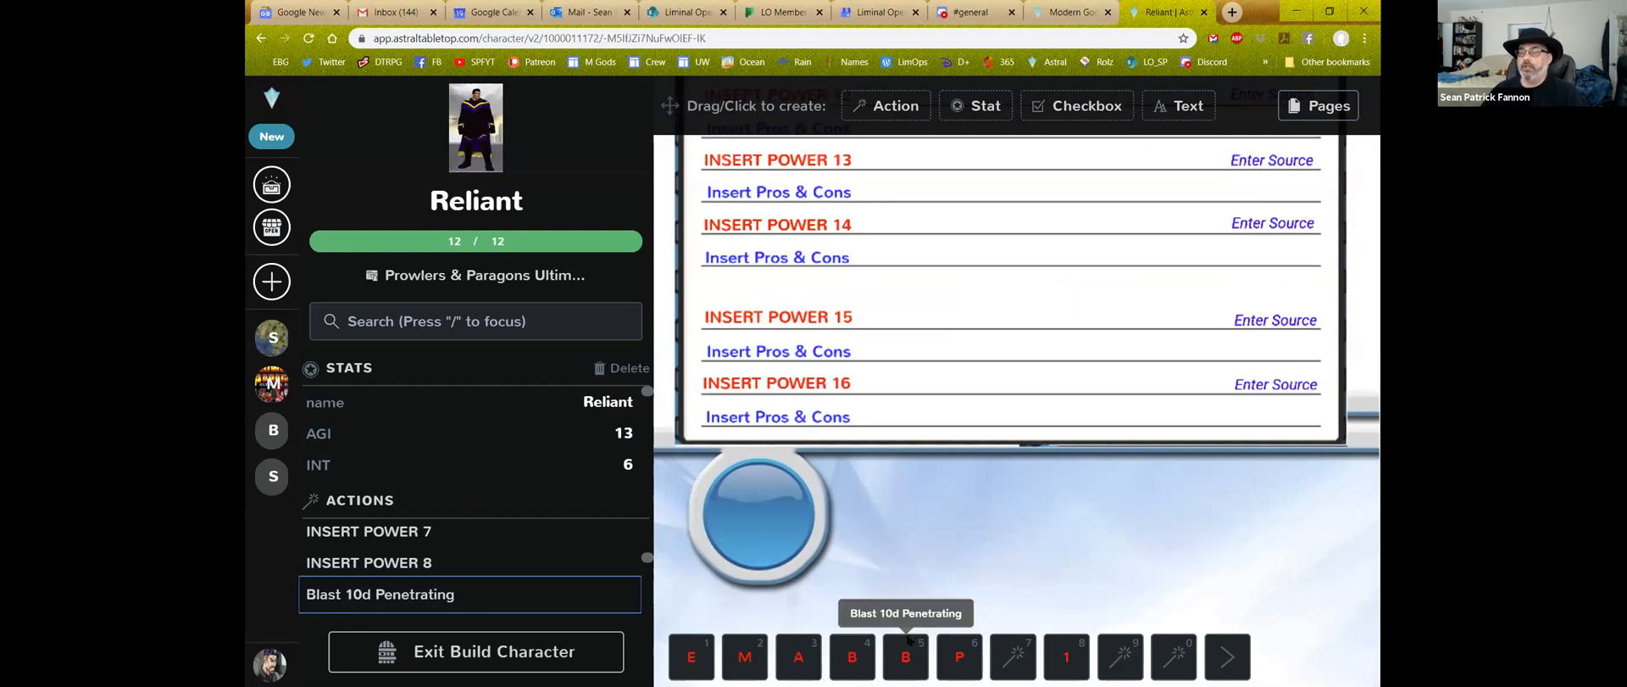
pyautogui.click(906, 655)
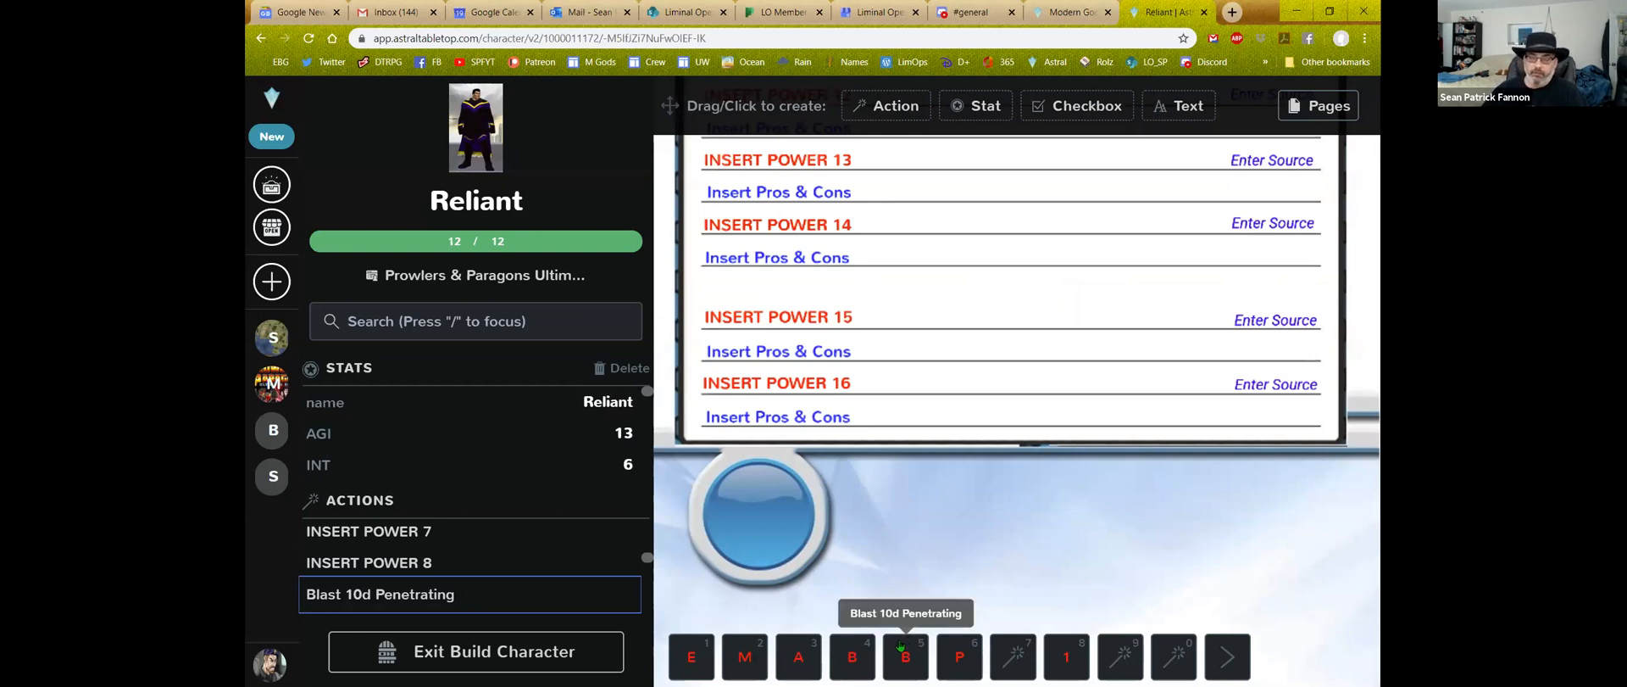
pyautogui.scroll(15, 956, 543)
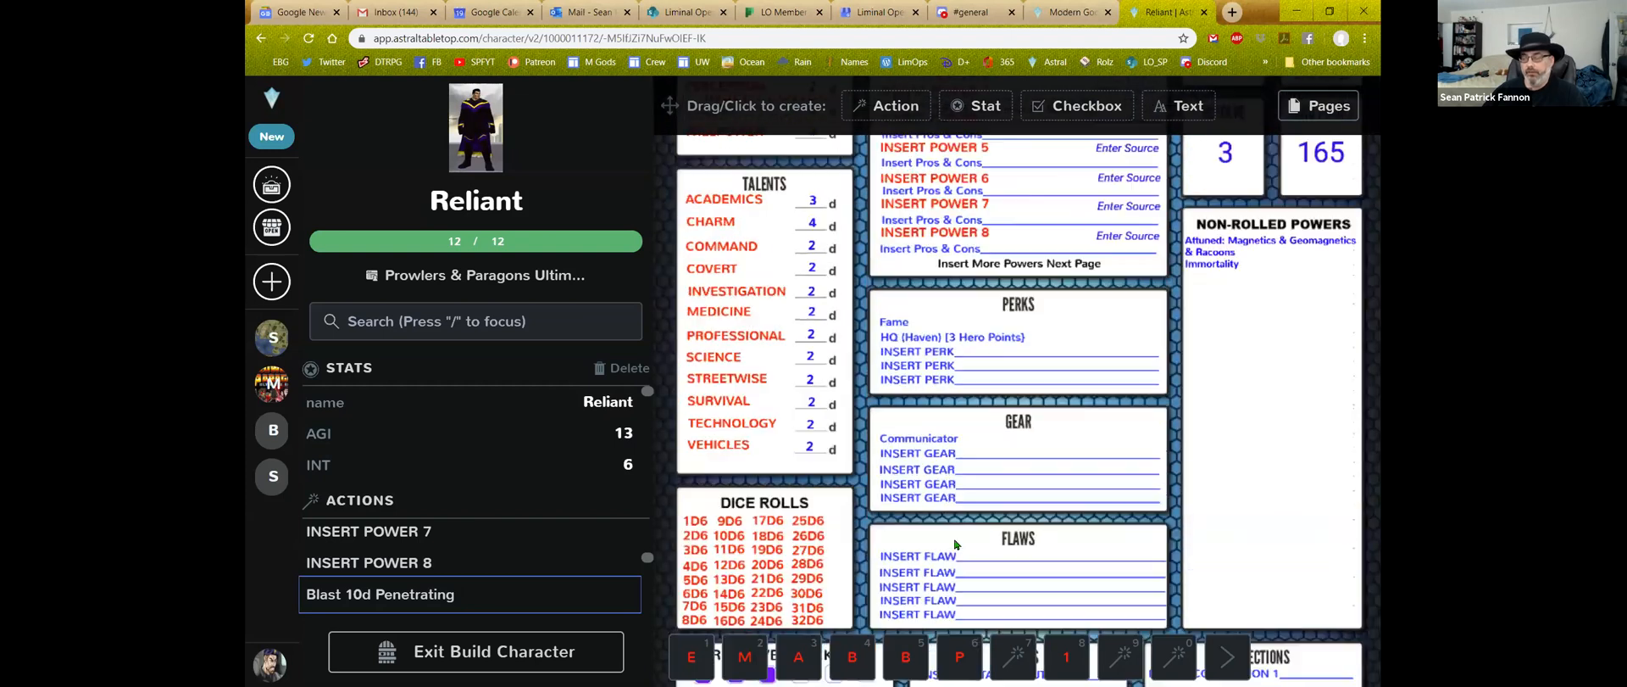
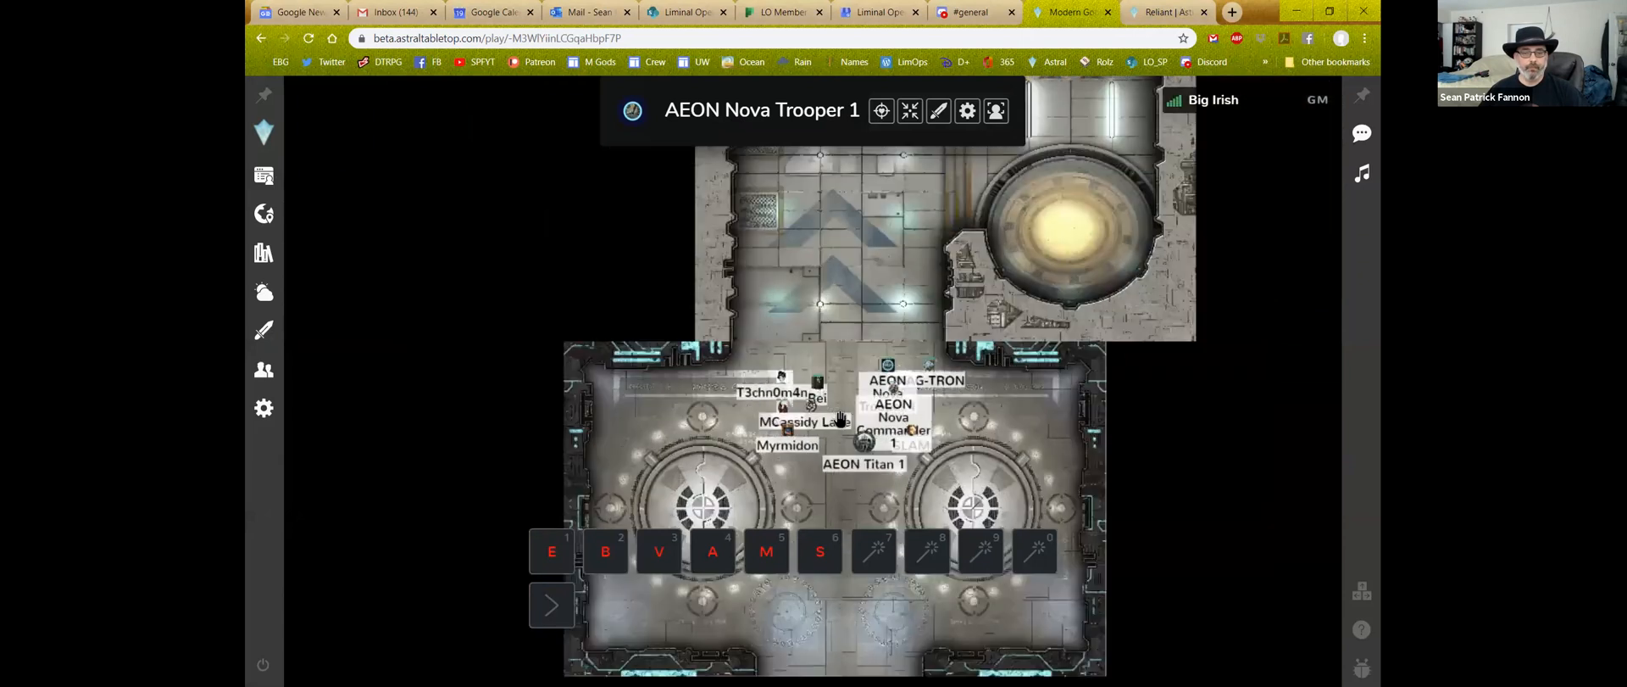
# Exit the running game on the hangar map and end the session
pyautogui.scroll(2, 839, 418)
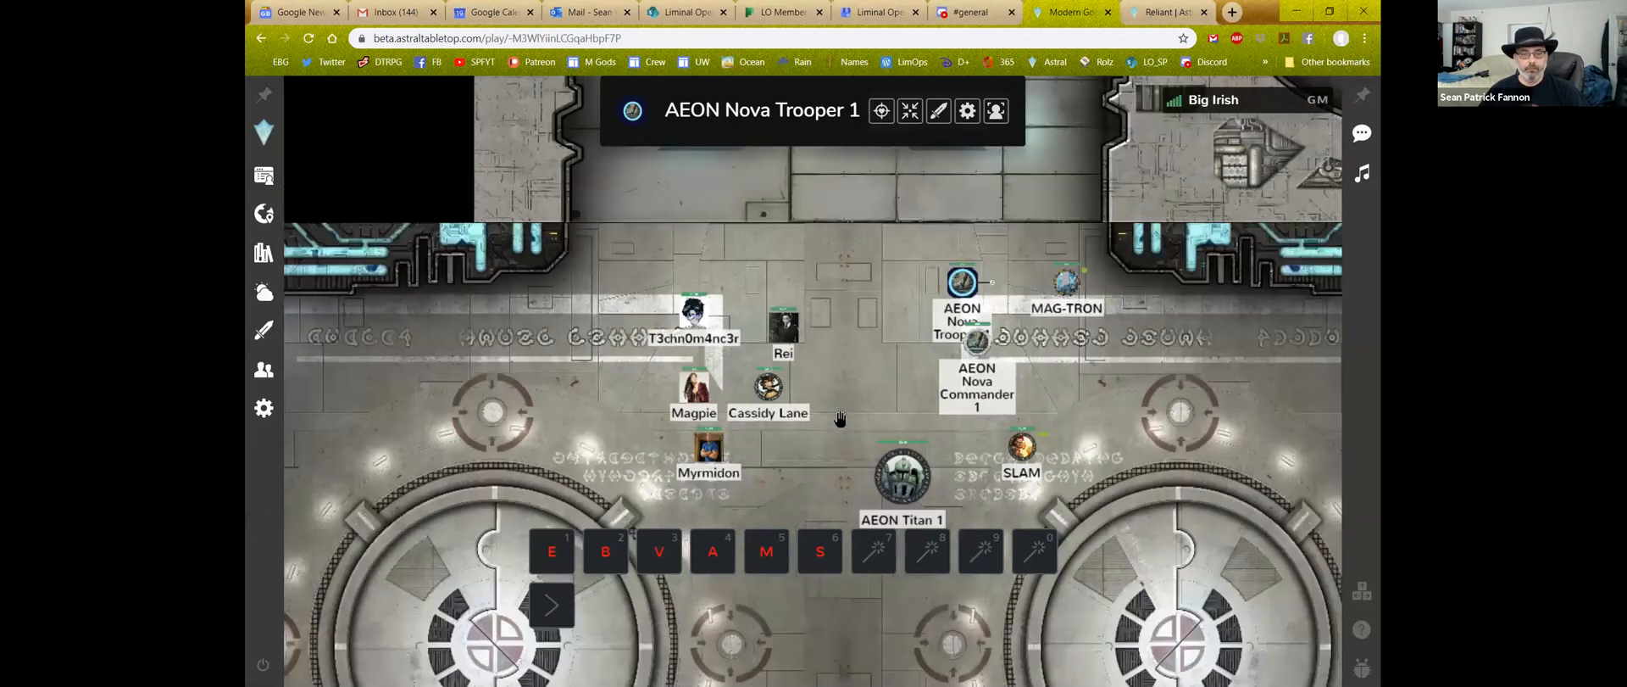
pyautogui.moveTo(264, 131)
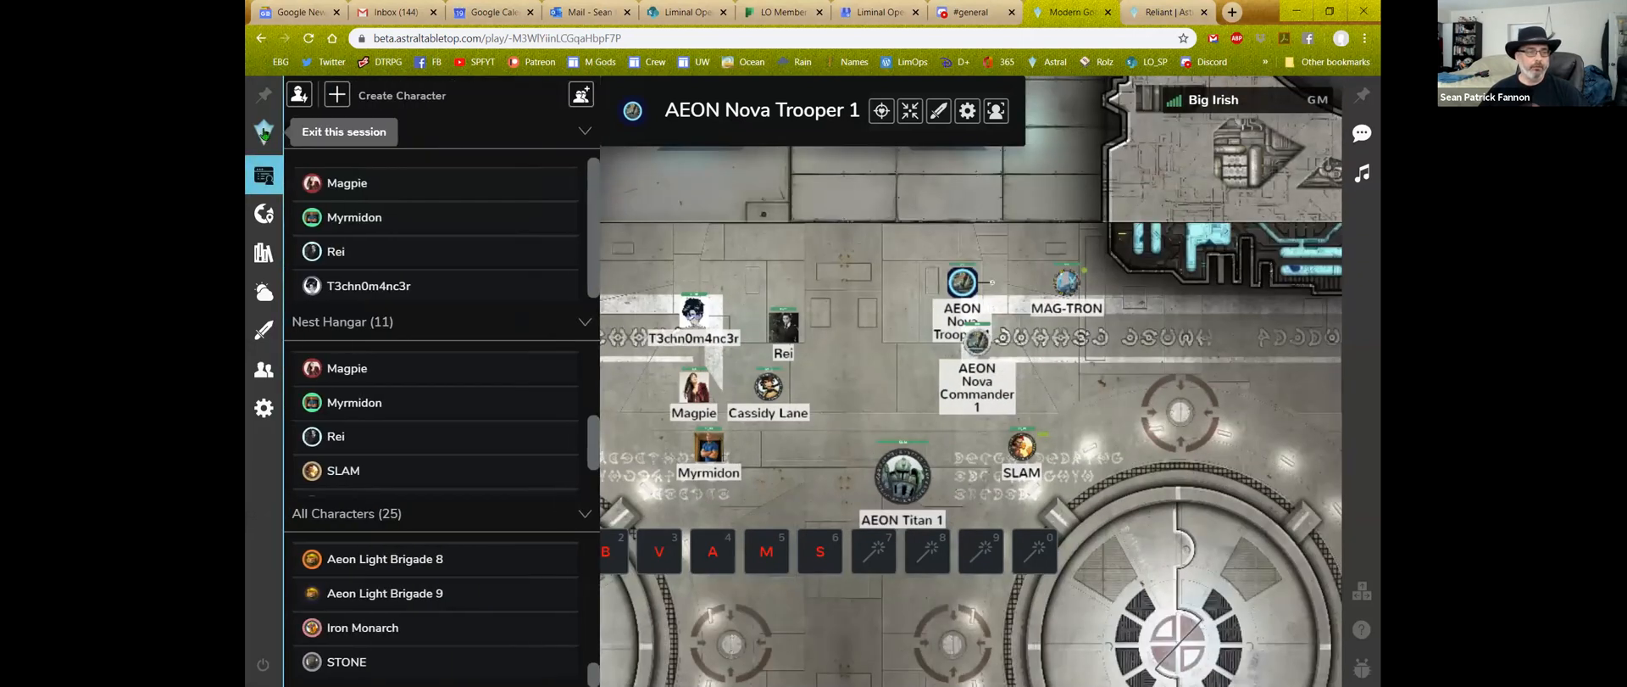
pyautogui.click(263, 132)
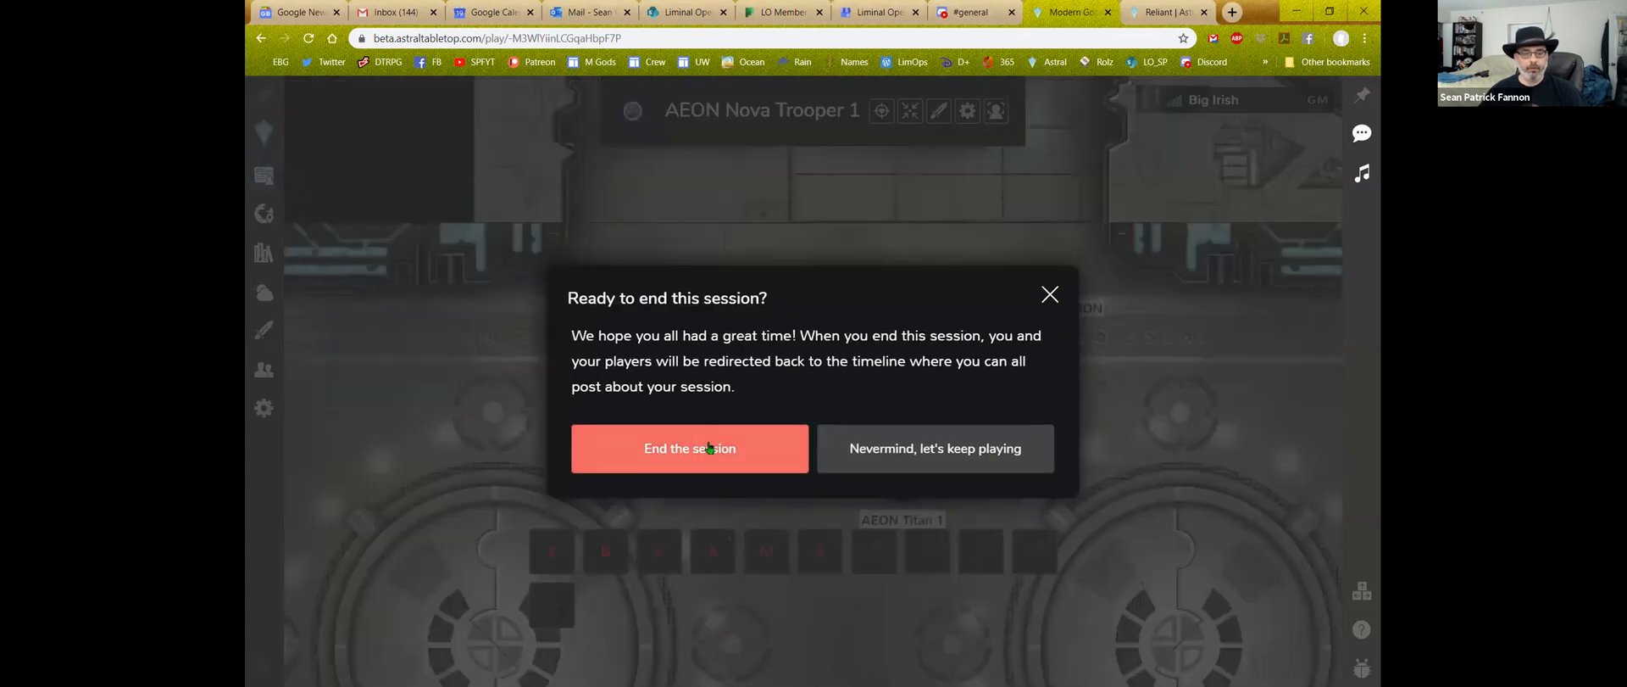
pyautogui.click(713, 448)
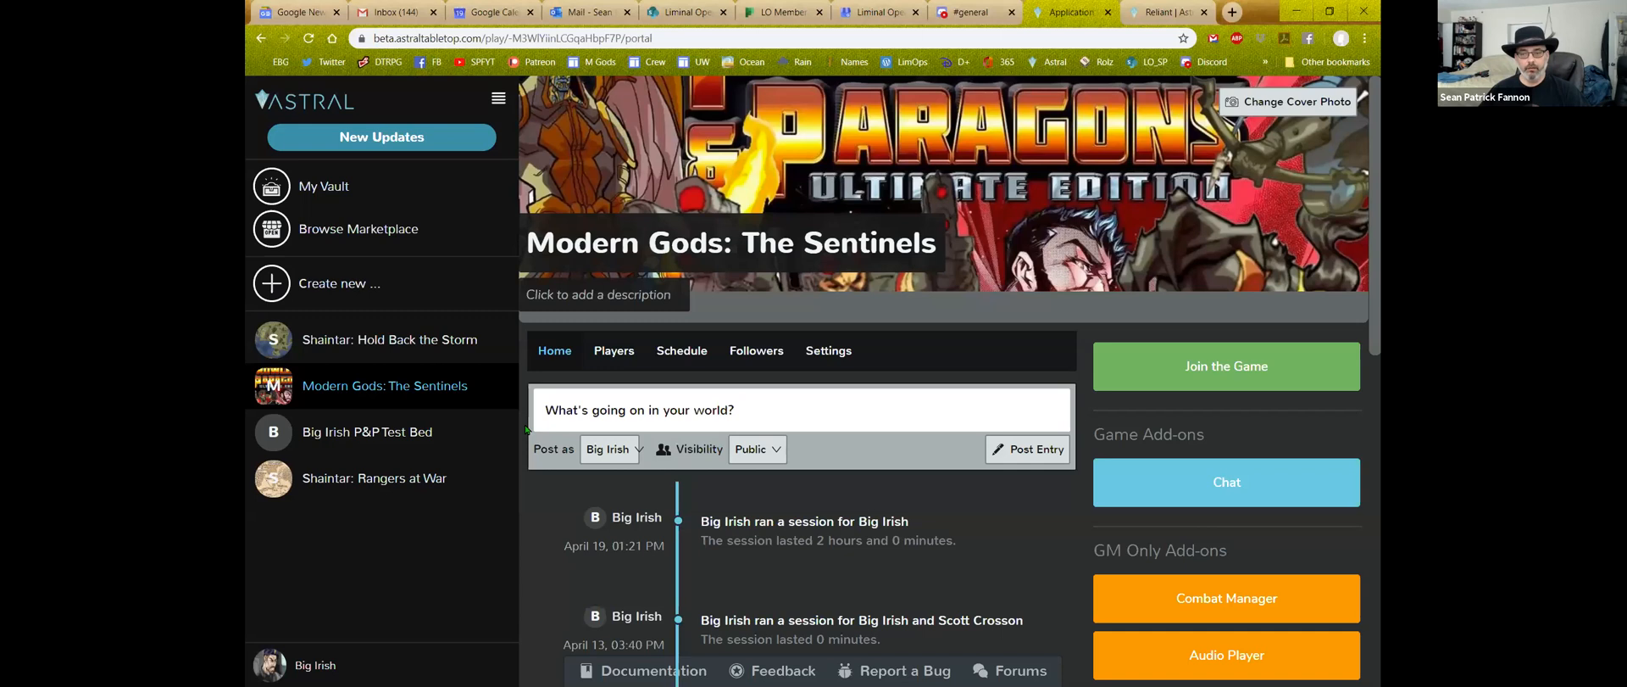
# Rejoin the Modern Gods: The Sentinels game from its campaign page and start playing
pyautogui.scroll(-1, 674, 428)
pyautogui.scroll(1, 674, 434)
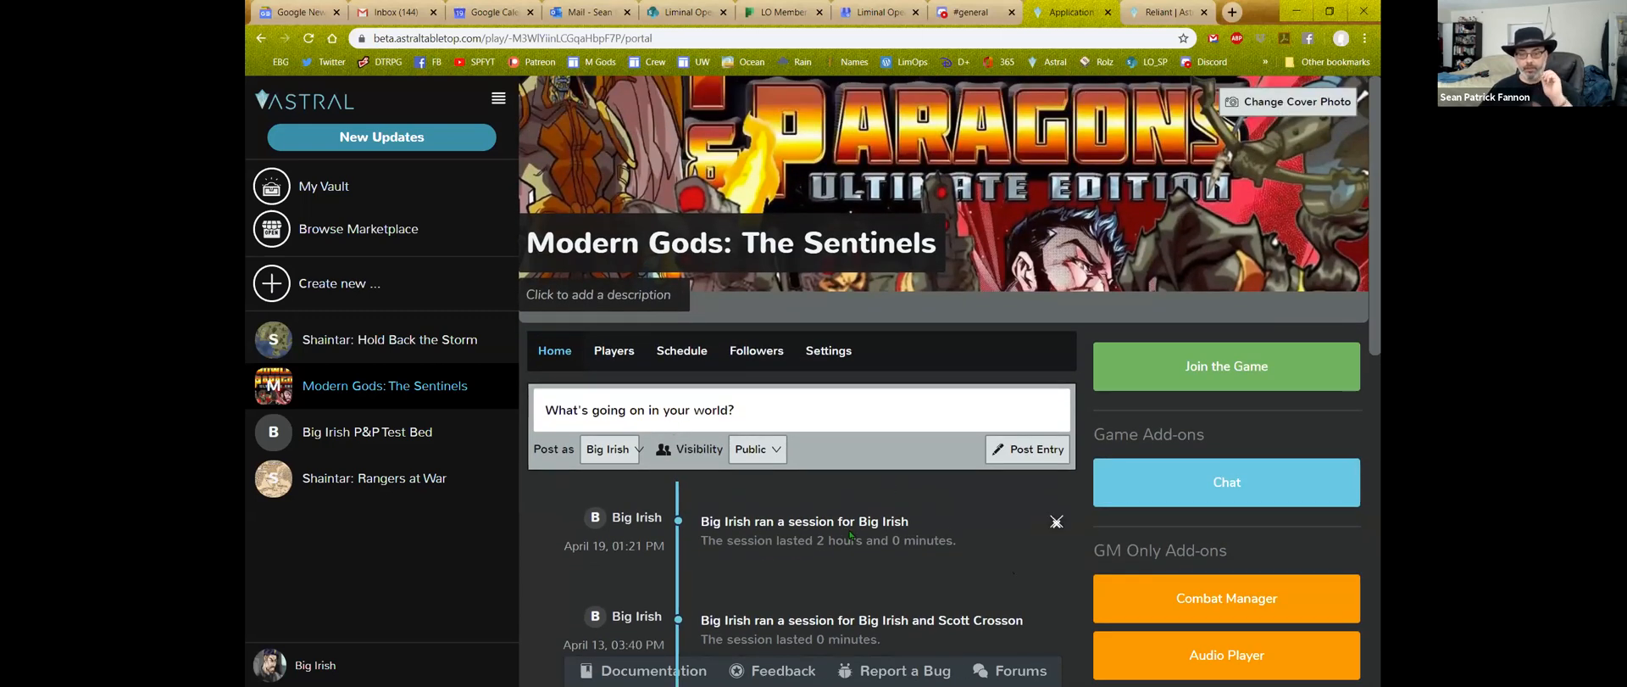
pyautogui.scroll(-1, 1147, 557)
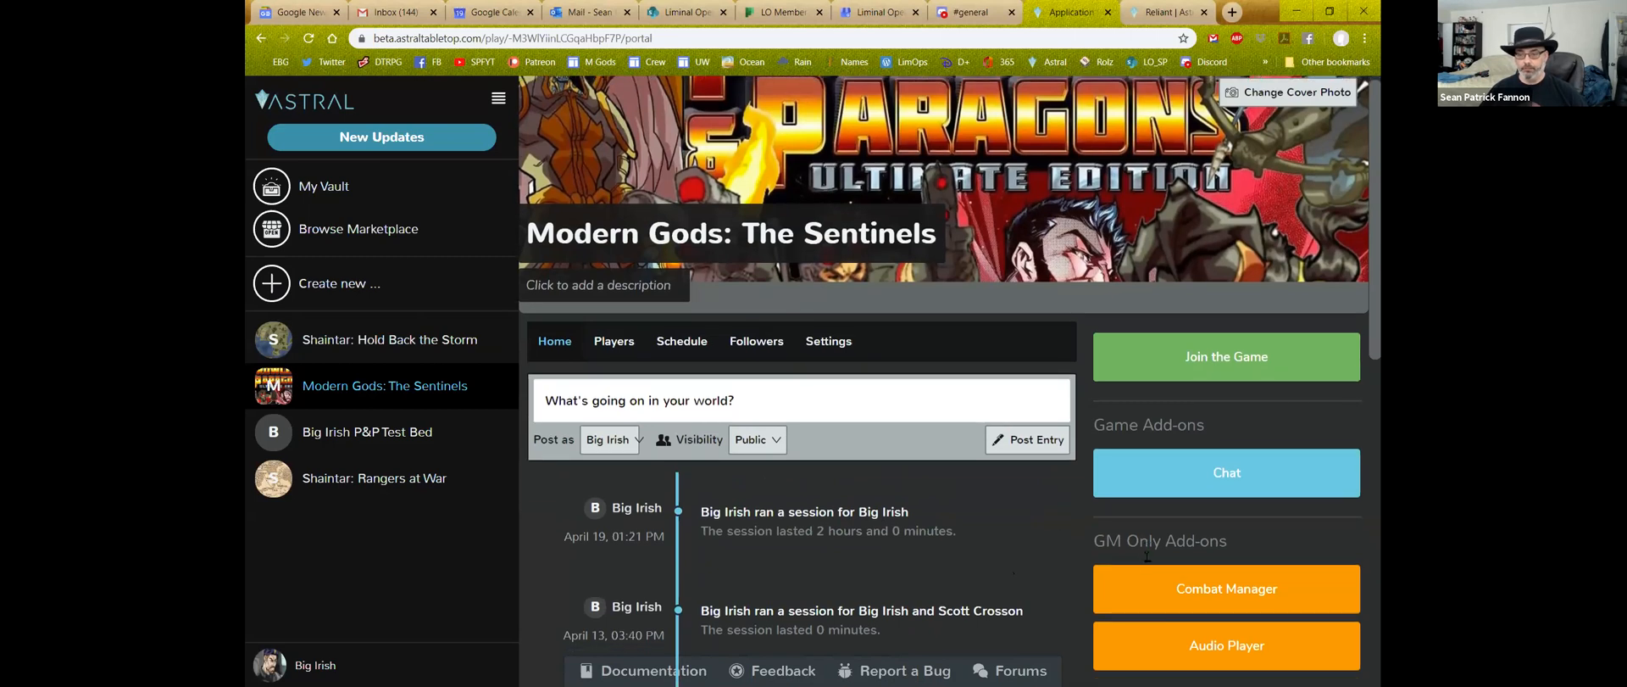
pyautogui.scroll(1, 950, 539)
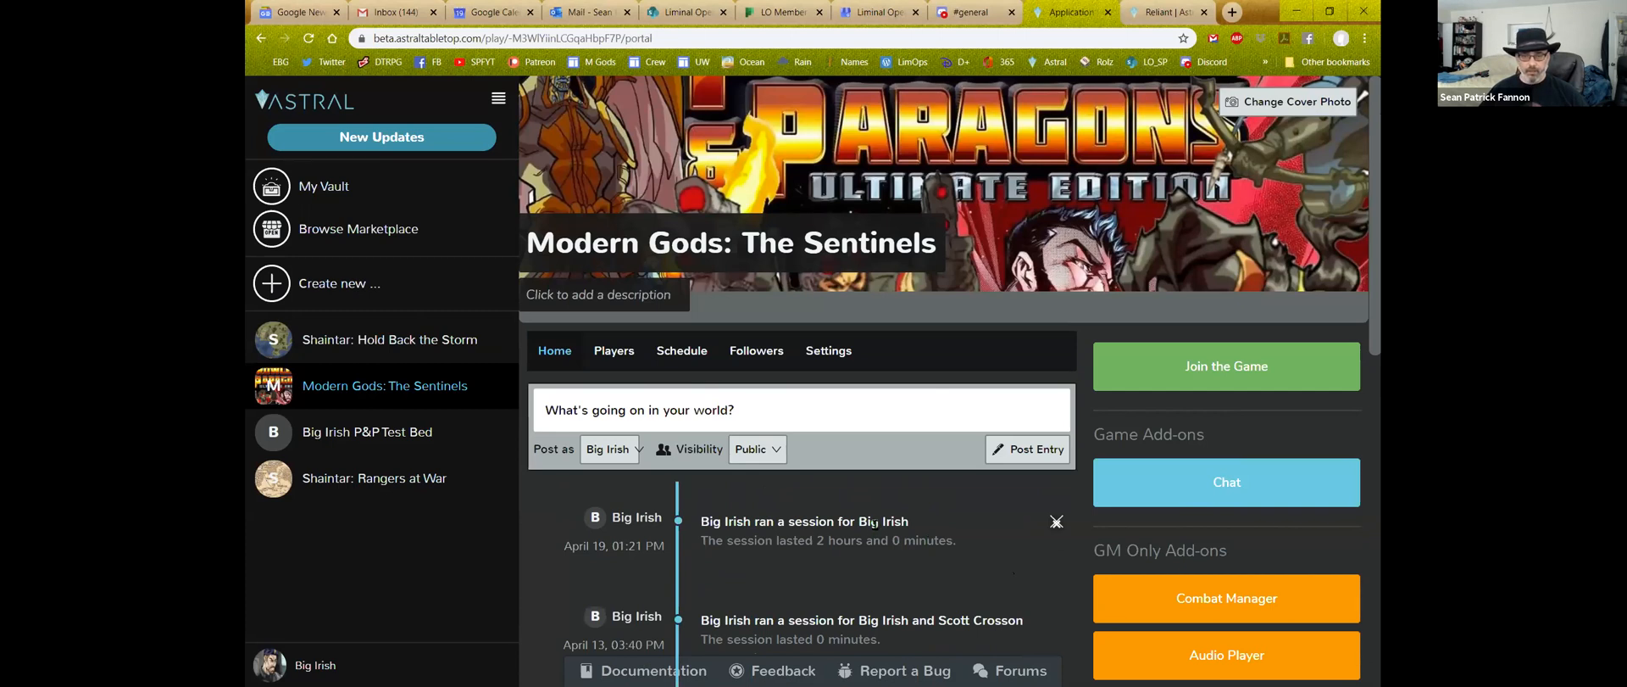
pyautogui.click(1196, 370)
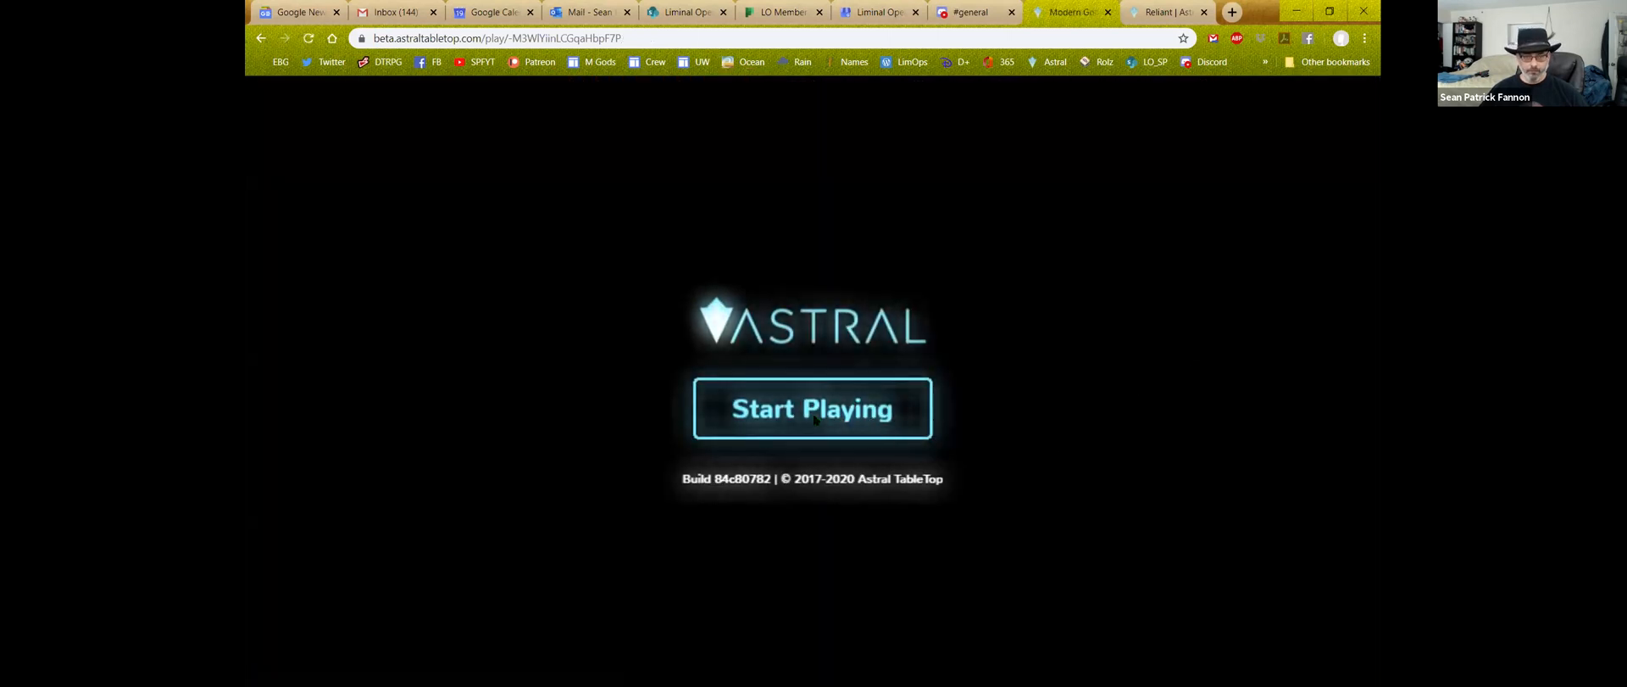
pyautogui.click(805, 416)
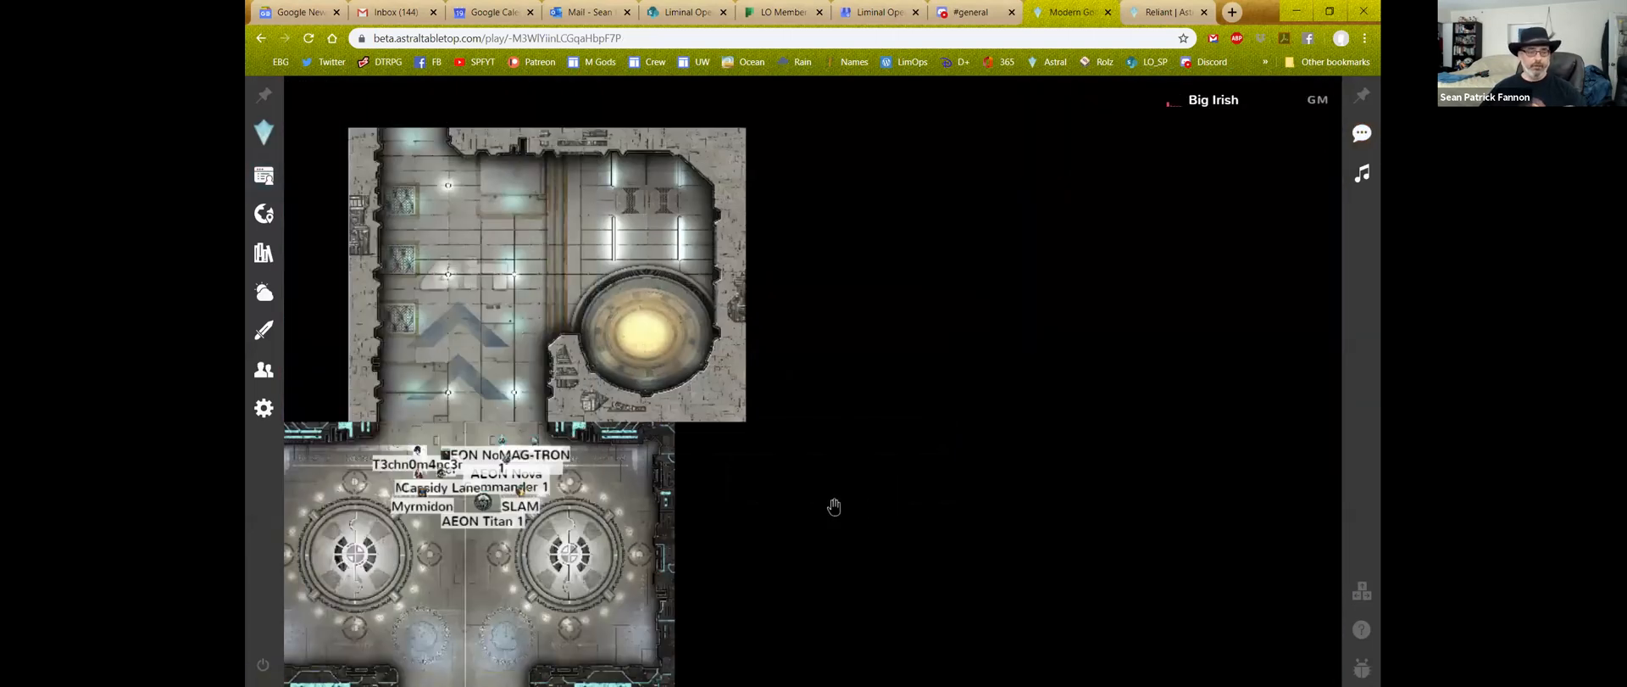
# Examine the tokens on the hangar map, then review the session's character list and available maps
pyautogui.moveTo(551, 356); pyautogui.dragTo(867, 328)
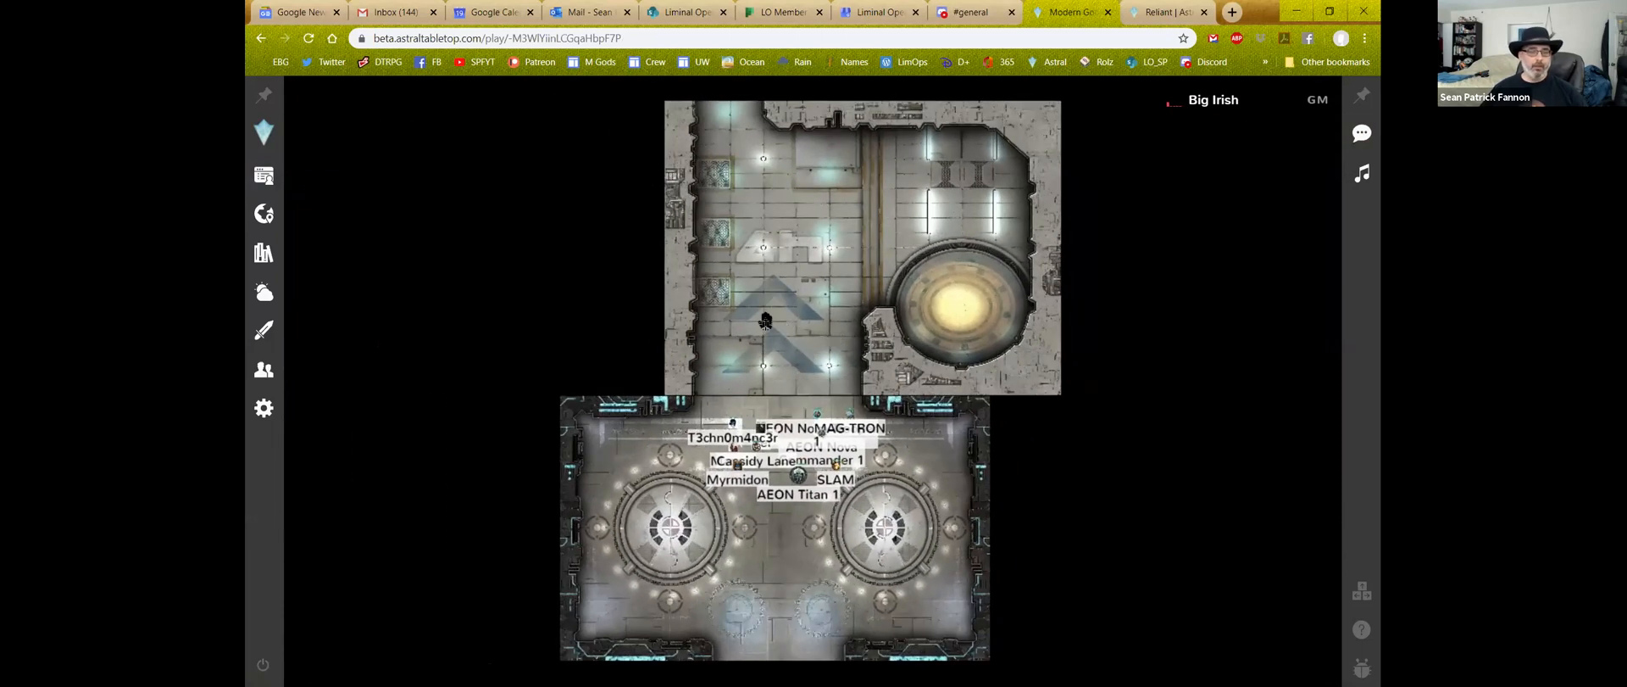
pyautogui.scroll(3, 730, 366)
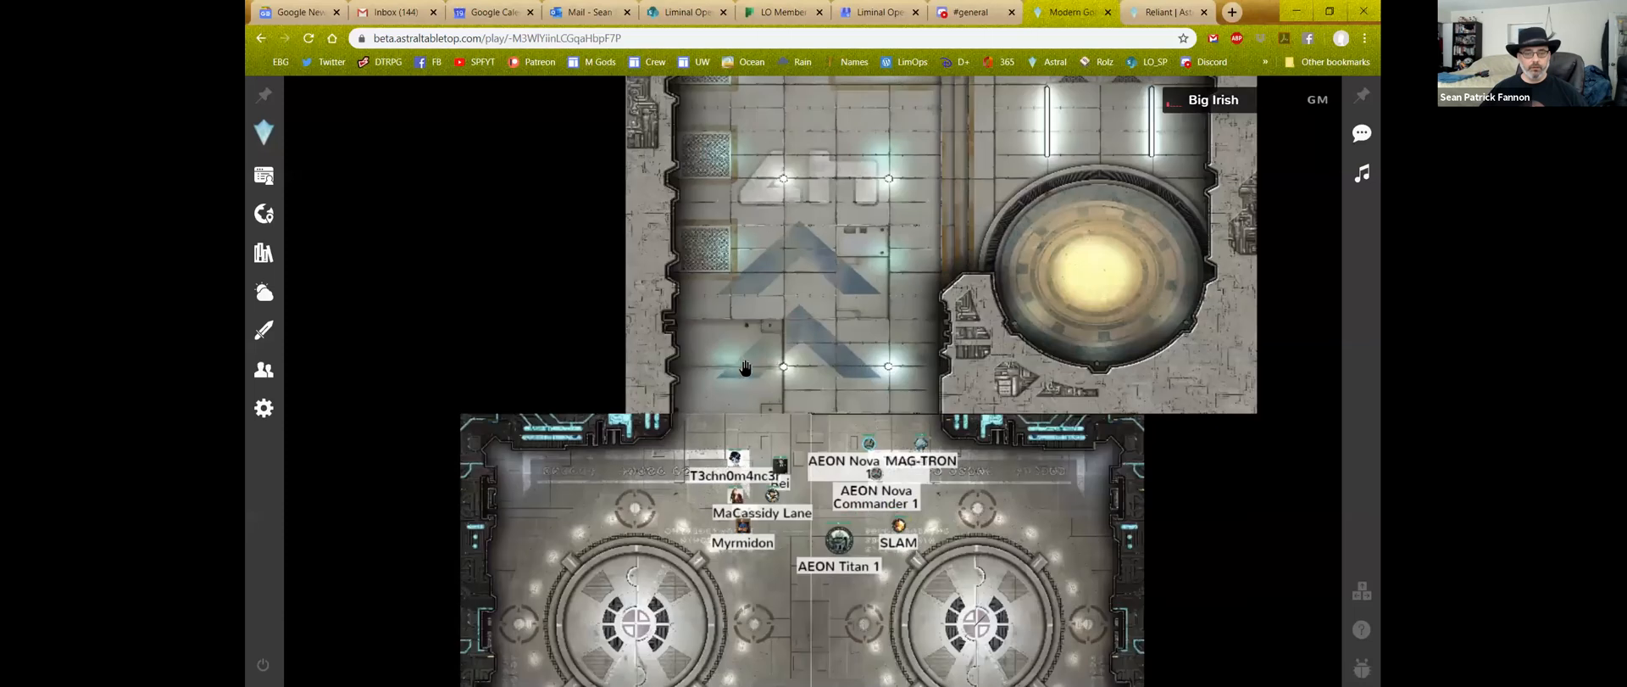
pyautogui.scroll(4, 792, 349)
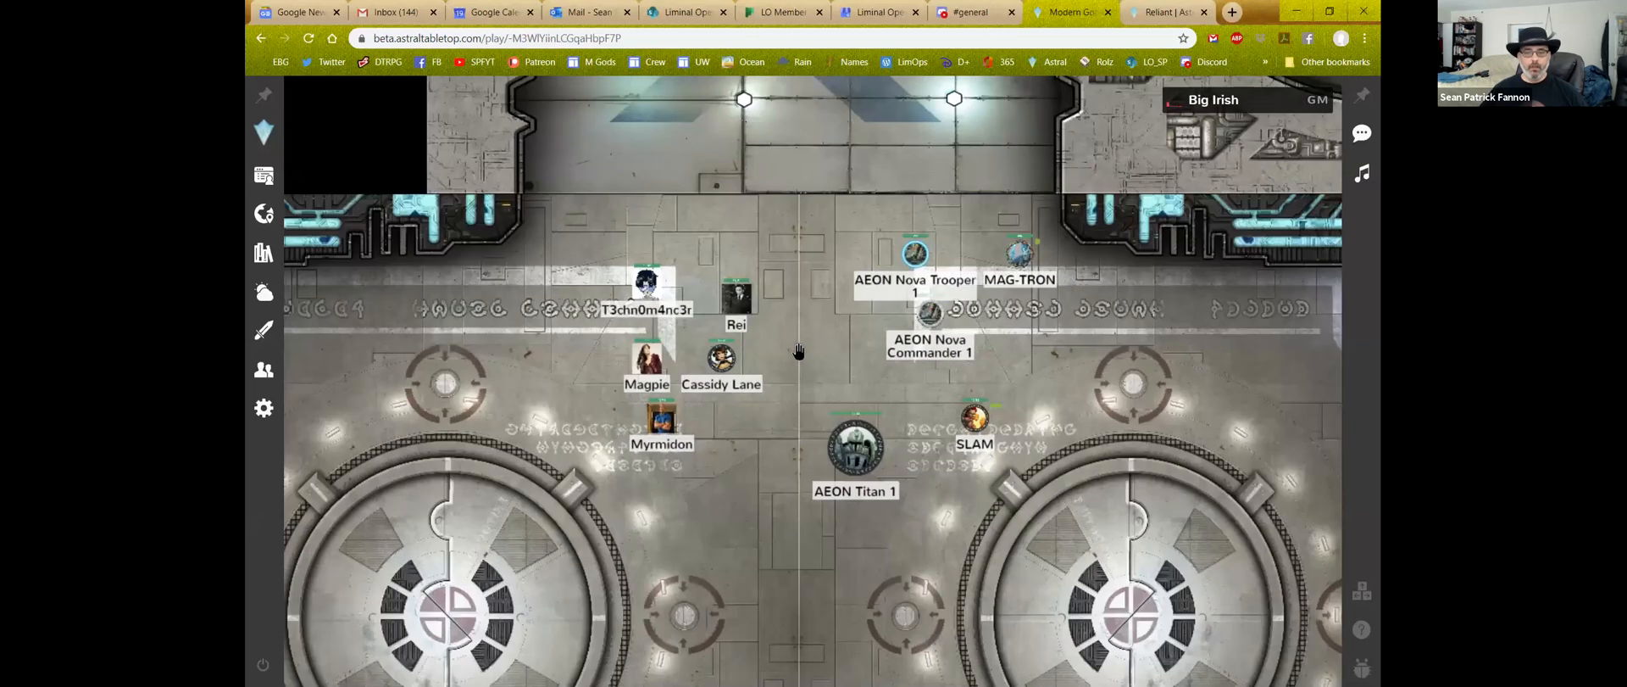
pyautogui.click(264, 175)
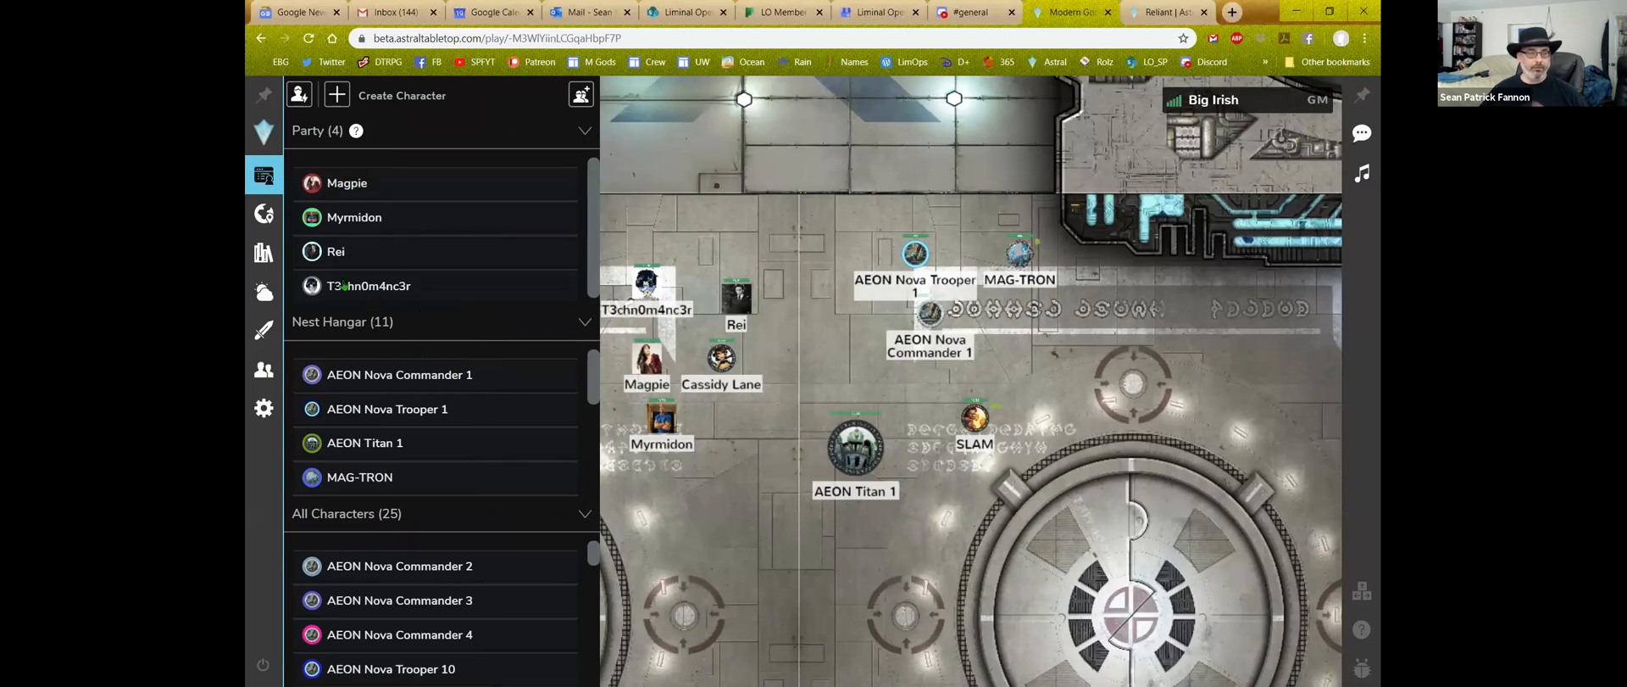
pyautogui.click(263, 212)
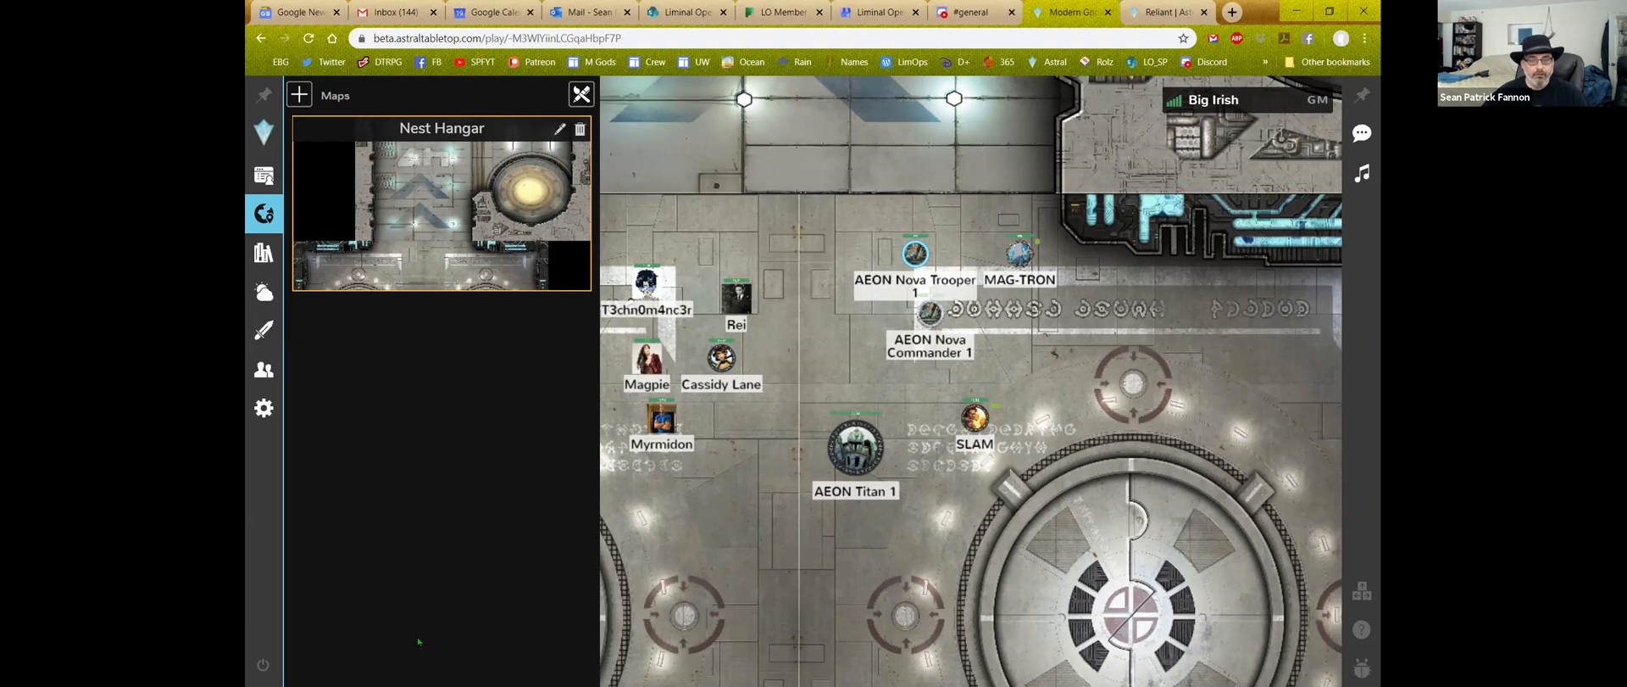
# Remove every character from the Initiative Tracker, including Myrmidon, Rei, T3chn0m4nc3r, Magpie and both Cassidy Lane entries
pyautogui.click(264, 329)
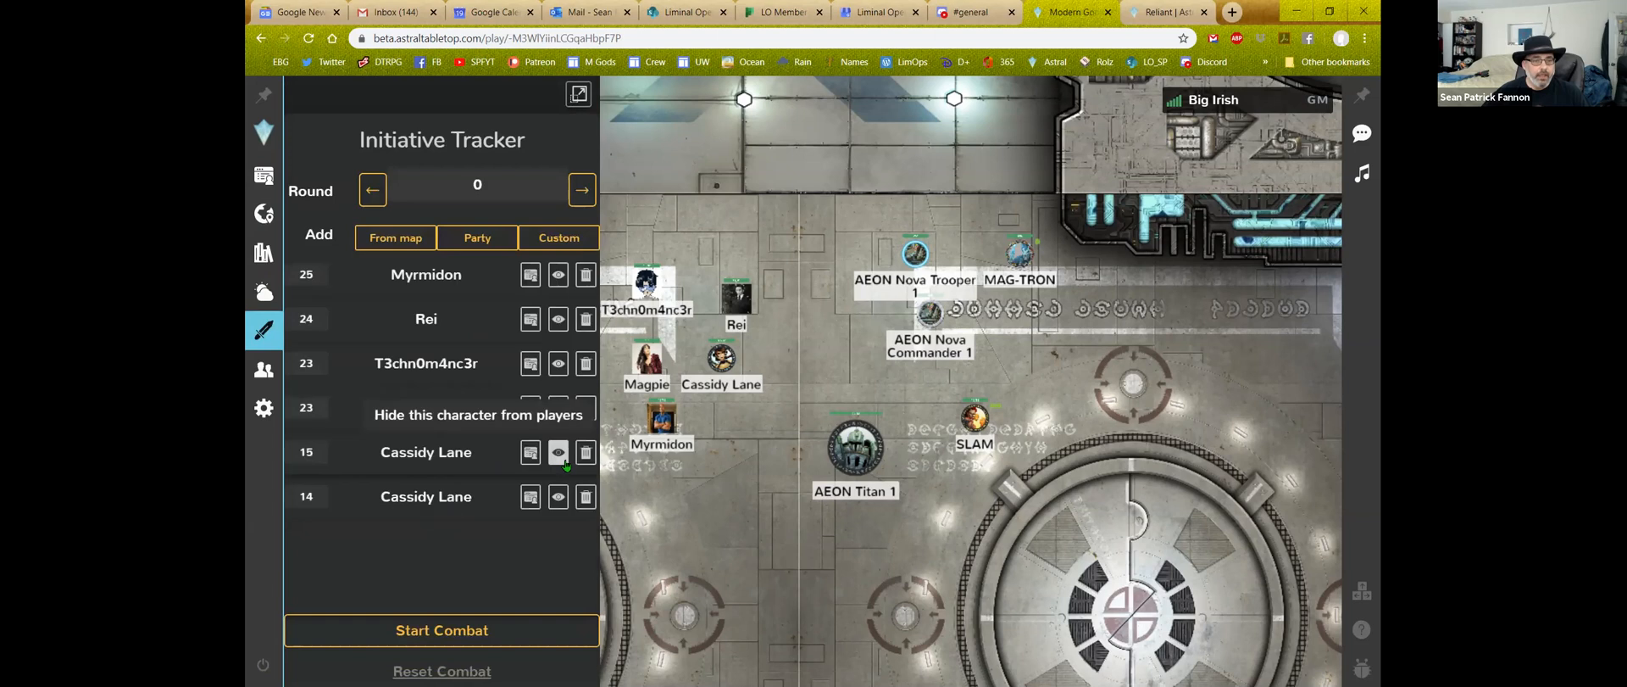
pyautogui.click(585, 274)
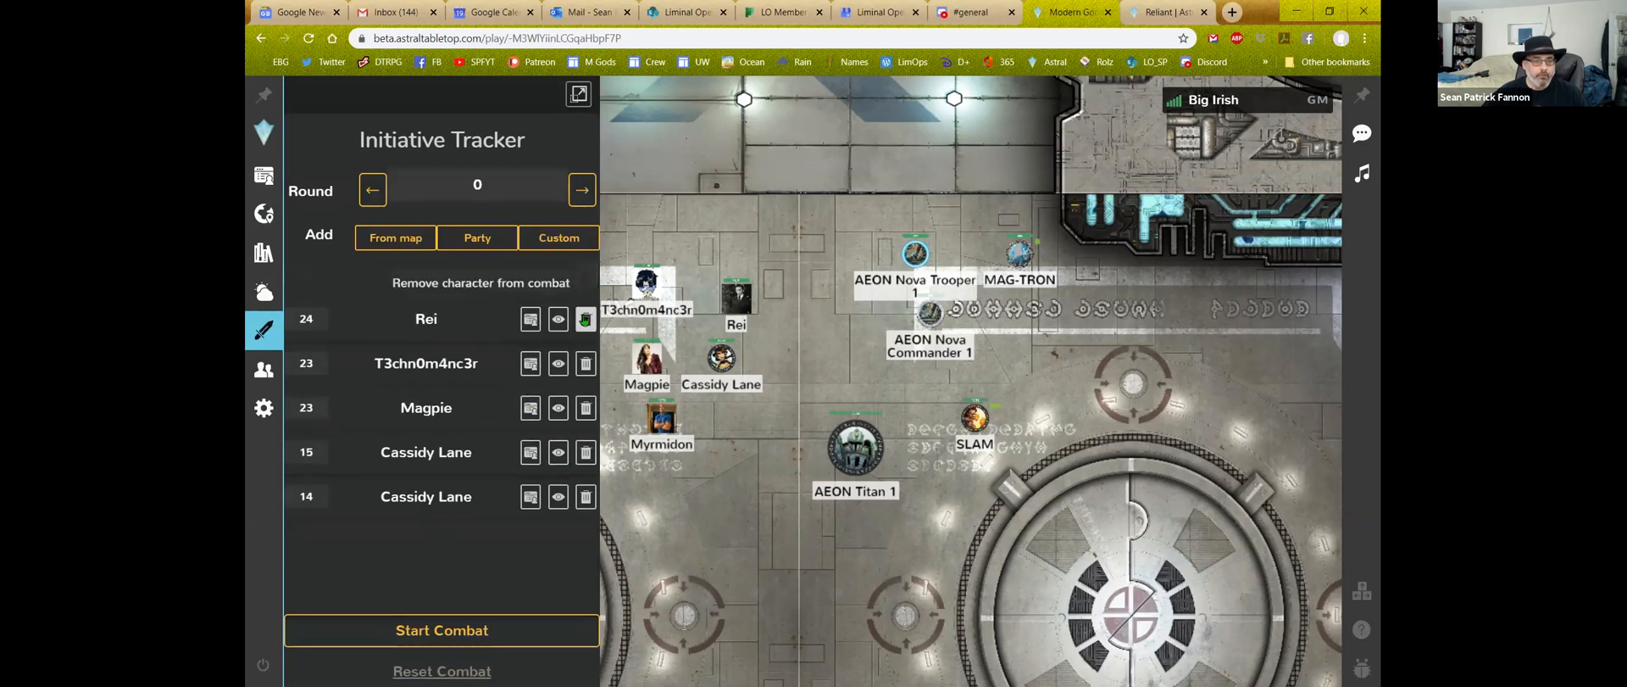
pyautogui.click(586, 363)
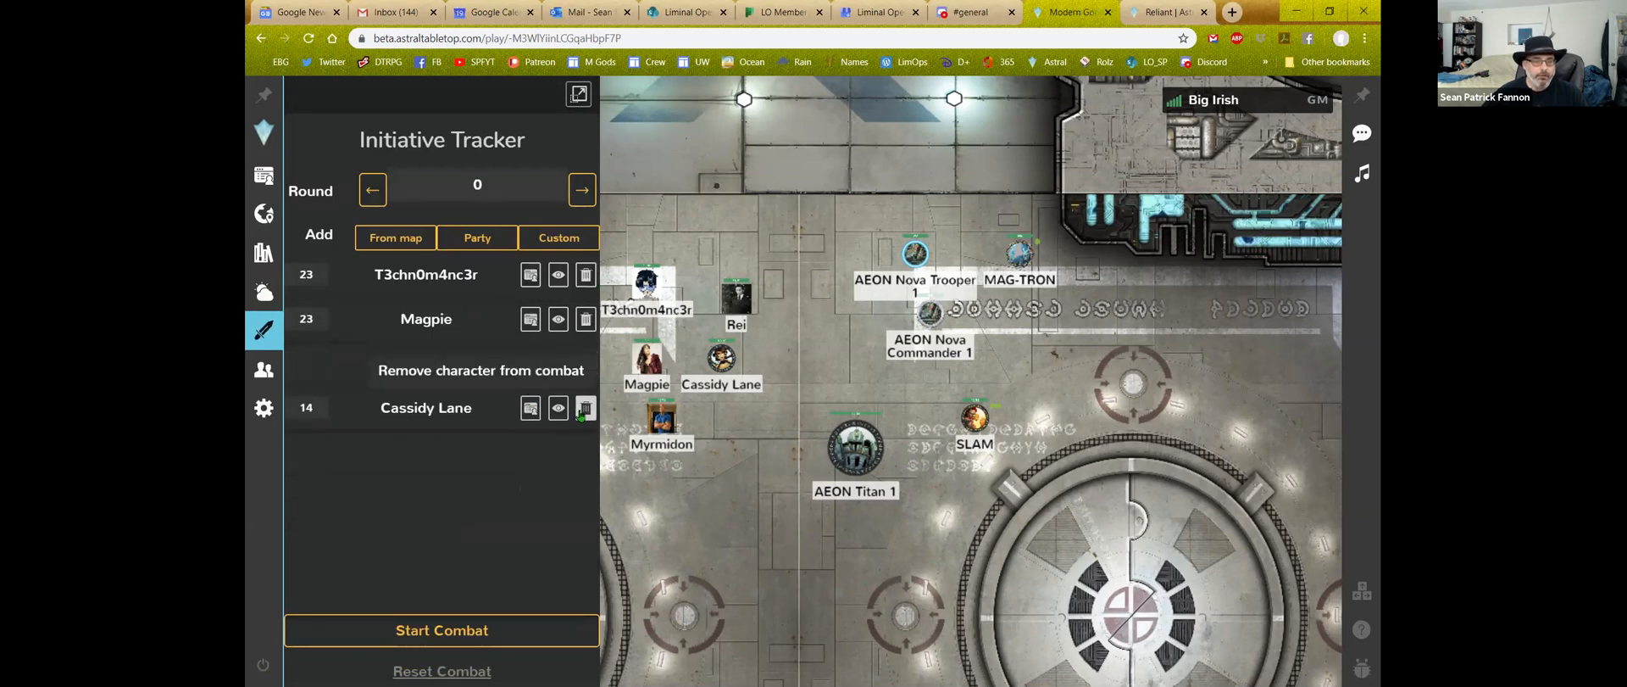
pyautogui.click(586, 363)
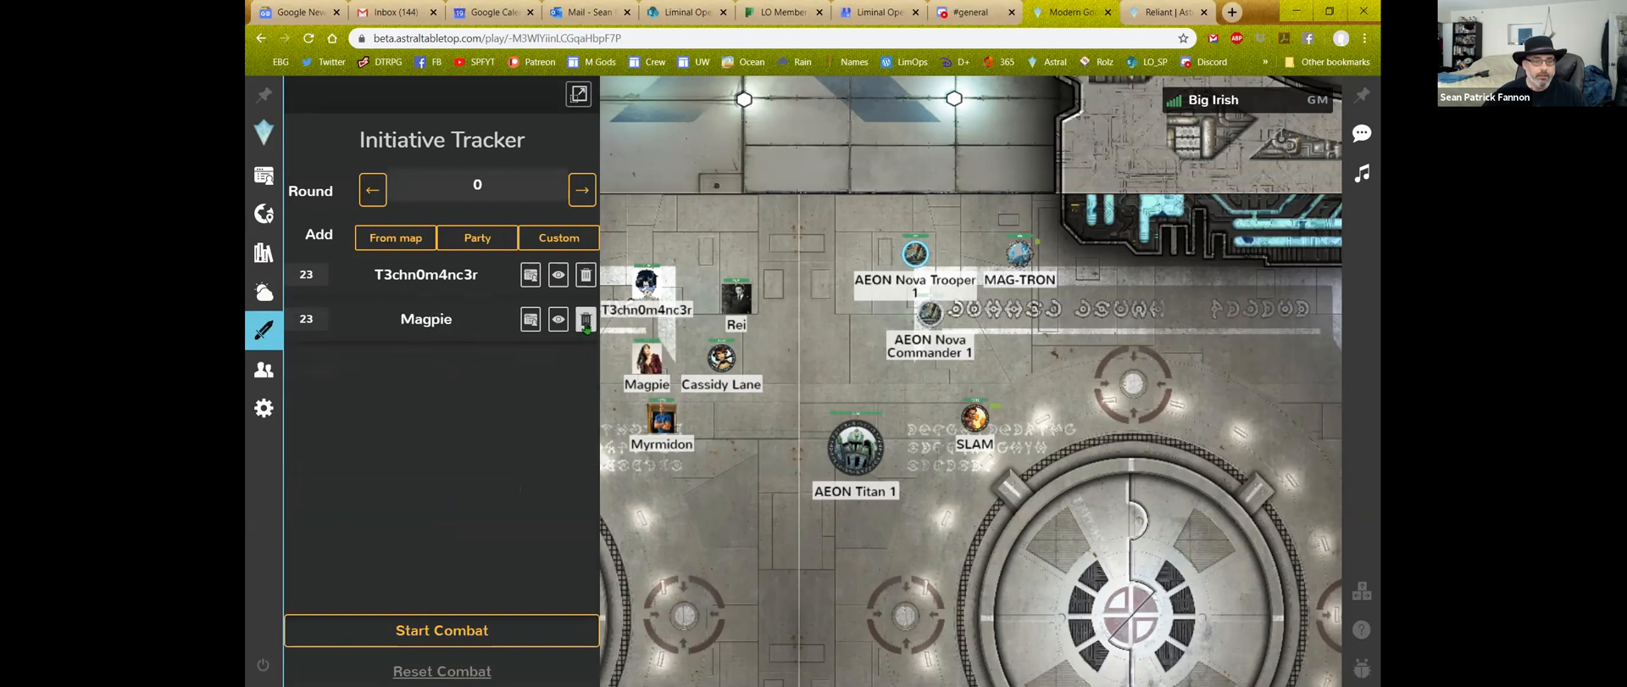
pyautogui.click(585, 318)
pyautogui.click(585, 273)
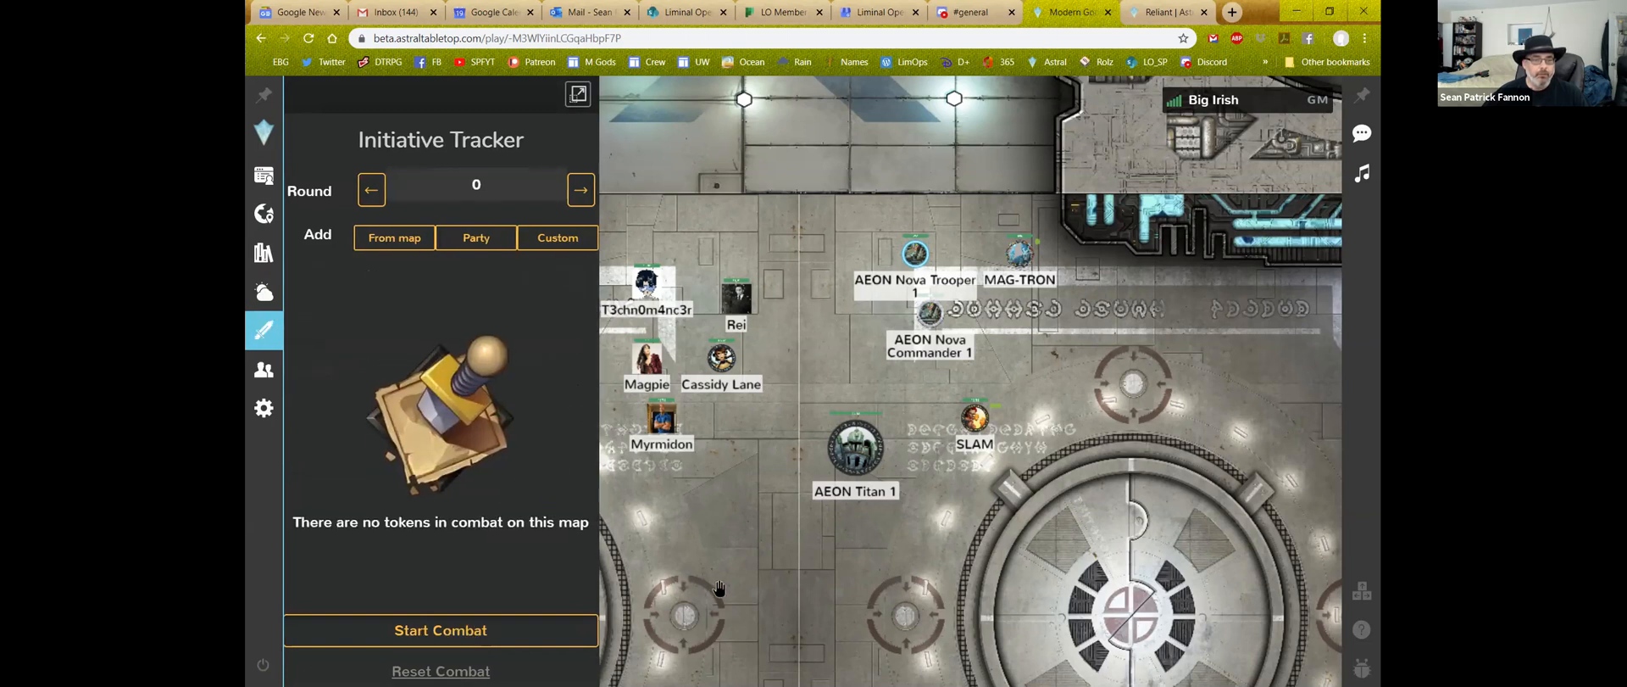
pyautogui.click(263, 330)
pyautogui.click(265, 331)
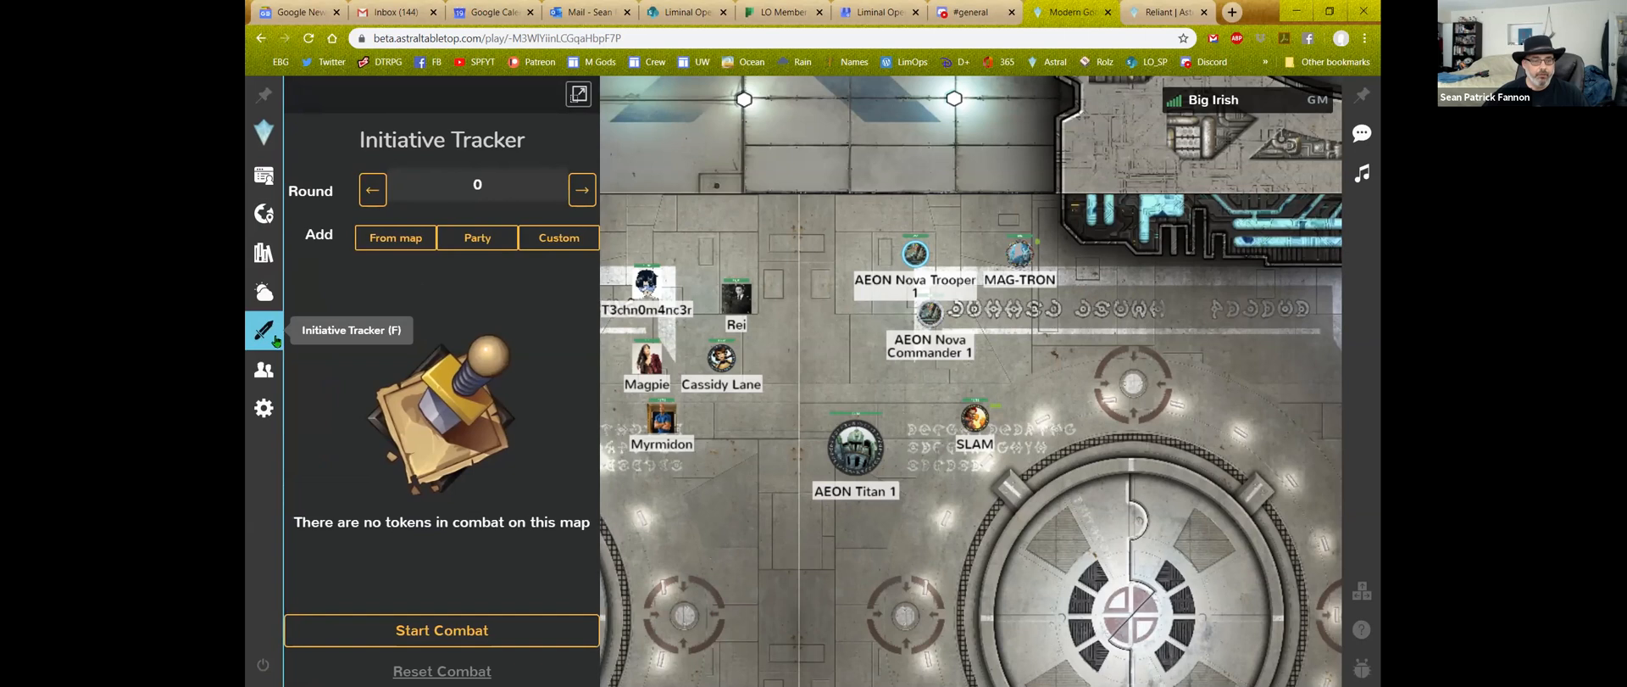
# Close the Initiative Tracker and move Myrmidon's token slightly farther below Magpie on the hangar map
pyautogui.click(612, 463)
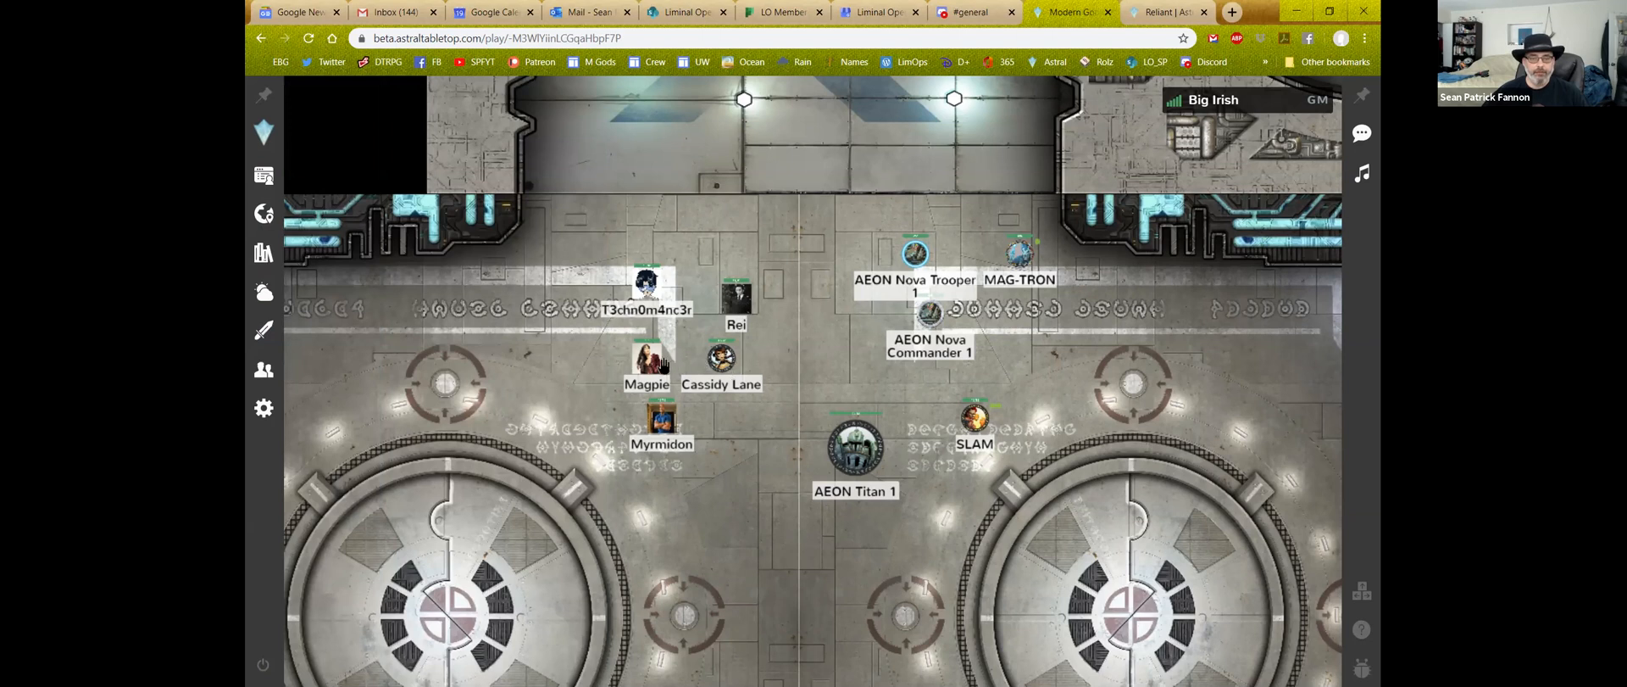
pyautogui.moveTo(663, 428); pyautogui.dragTo(669, 456)
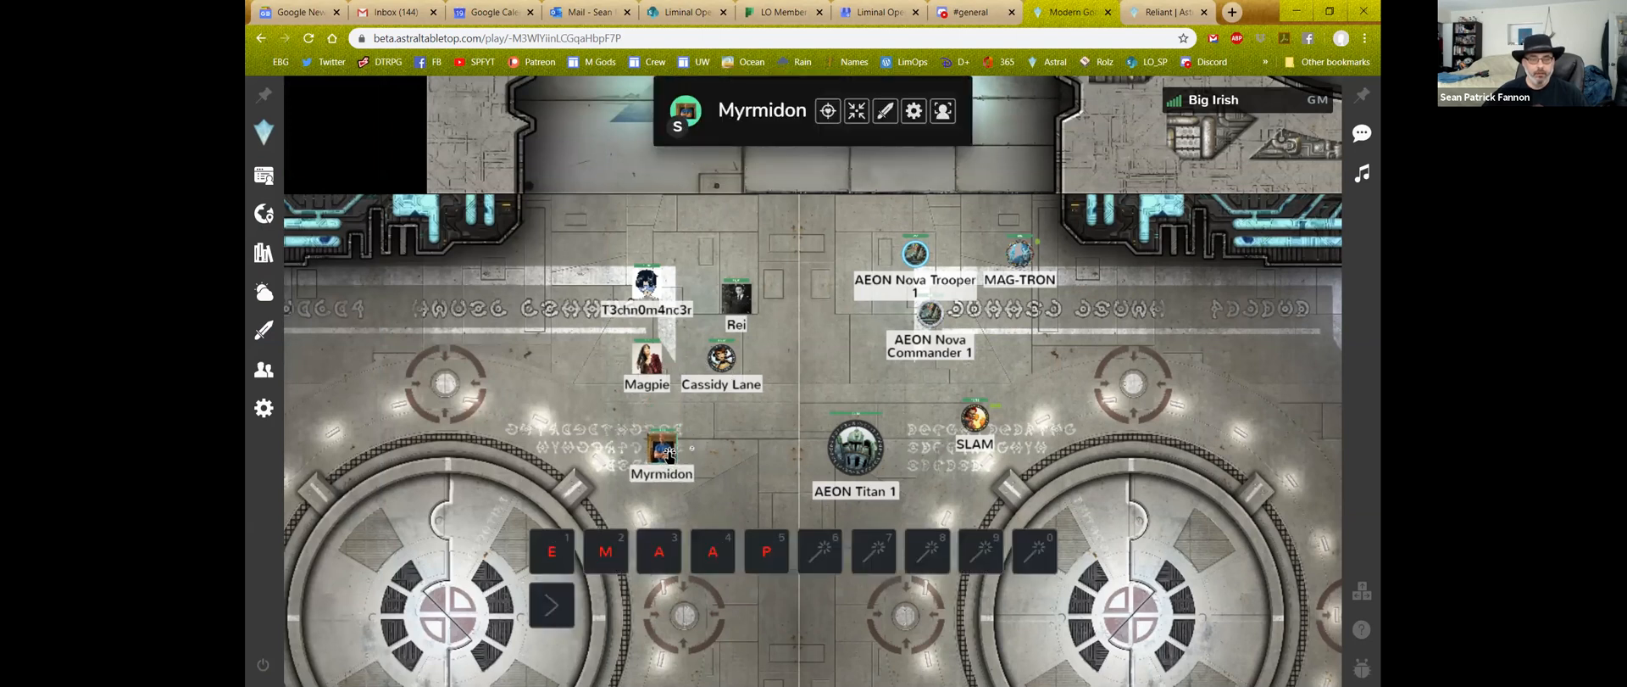
# Examine the hero and AEON tokens on the hangar map up close, including Myrmidon and AEON Nova Commander 1
pyautogui.scroll(5, 670, 456)
pyautogui.scroll(-5, 670, 456)
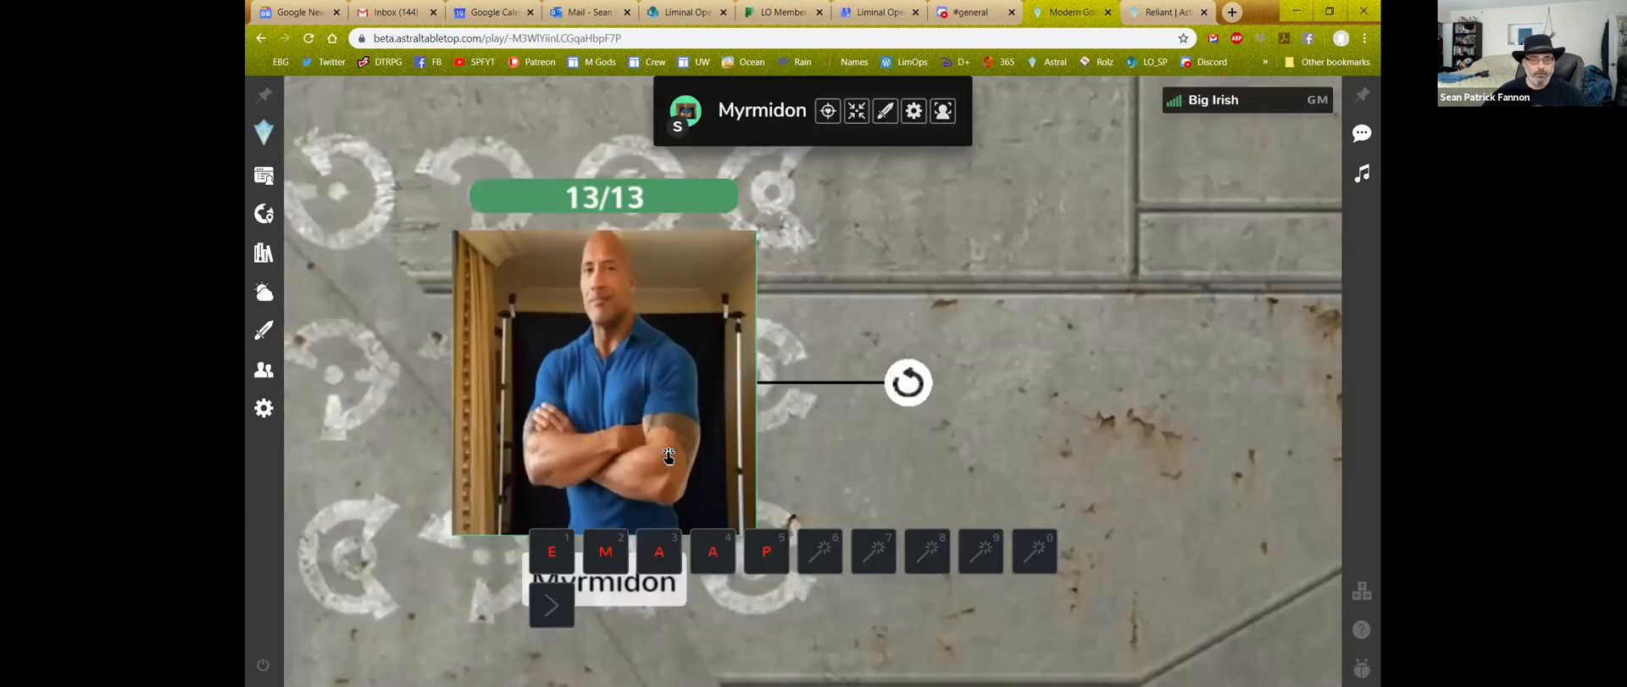
pyautogui.moveTo(667, 438); pyautogui.dragTo(667, 351)
pyautogui.scroll(3, 830, 347)
pyautogui.scroll(-5, 830, 347)
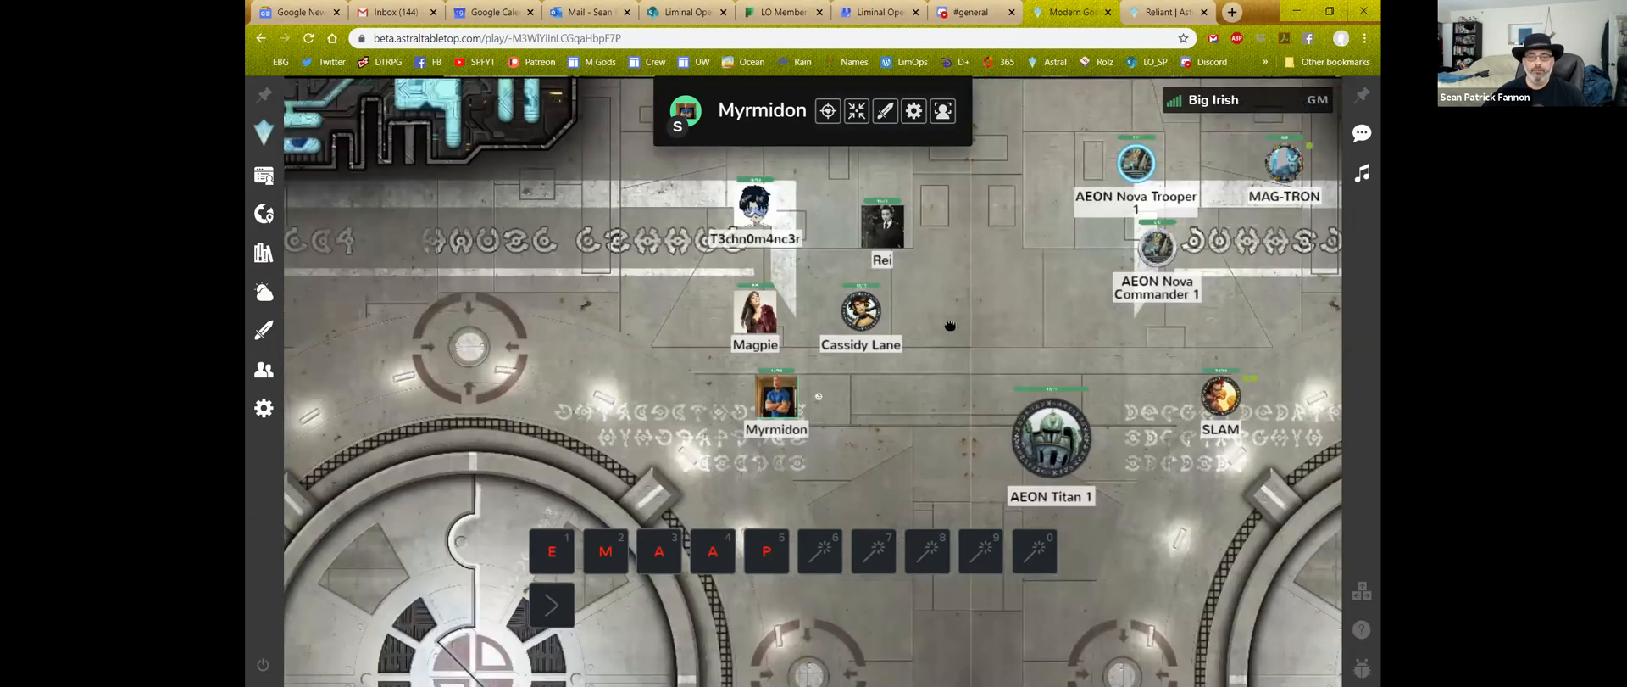
pyautogui.scroll(3, 954, 310)
pyautogui.scroll(-2, 848, 378)
pyautogui.scroll(2, 1065, 264)
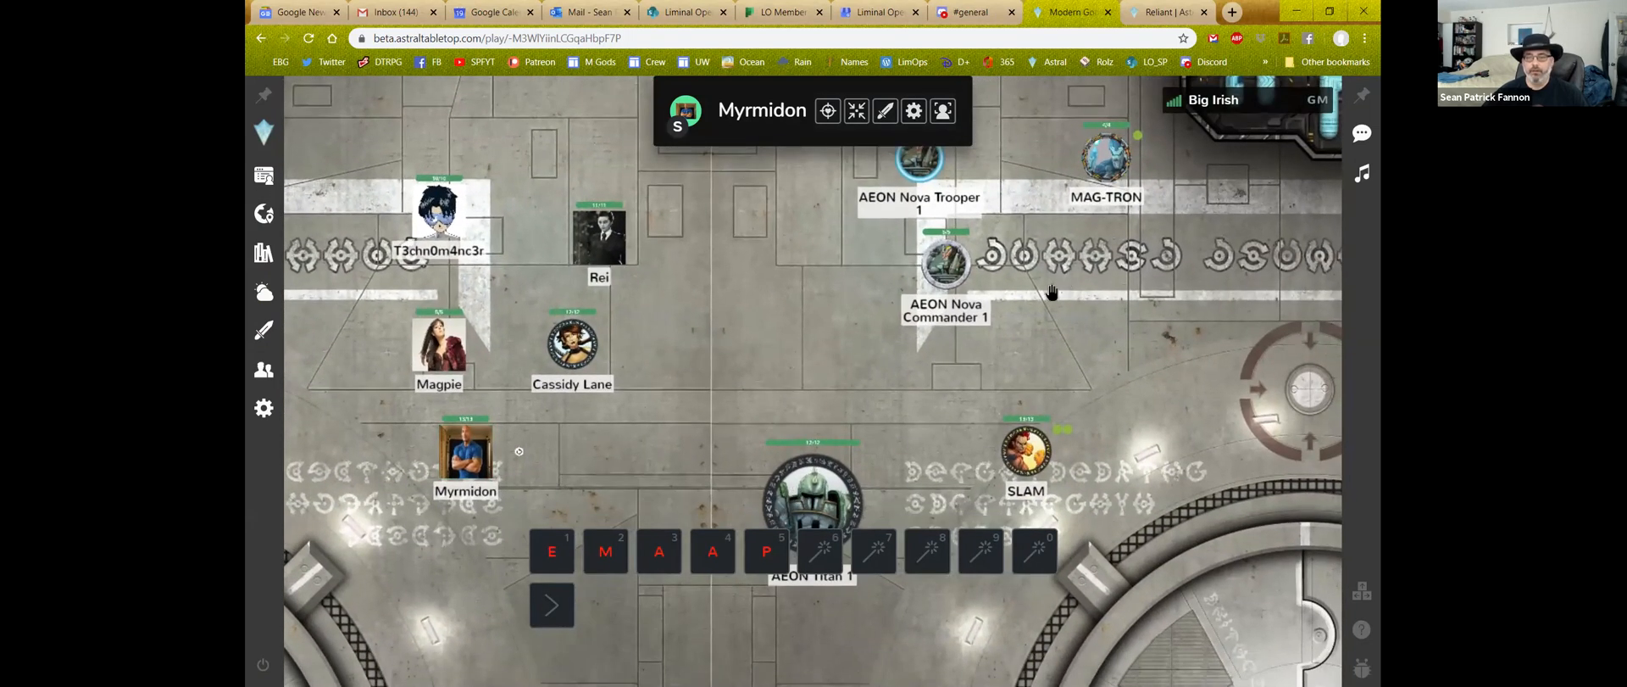
pyautogui.scroll(5, 971, 293)
pyautogui.scroll(-5, 892, 290)
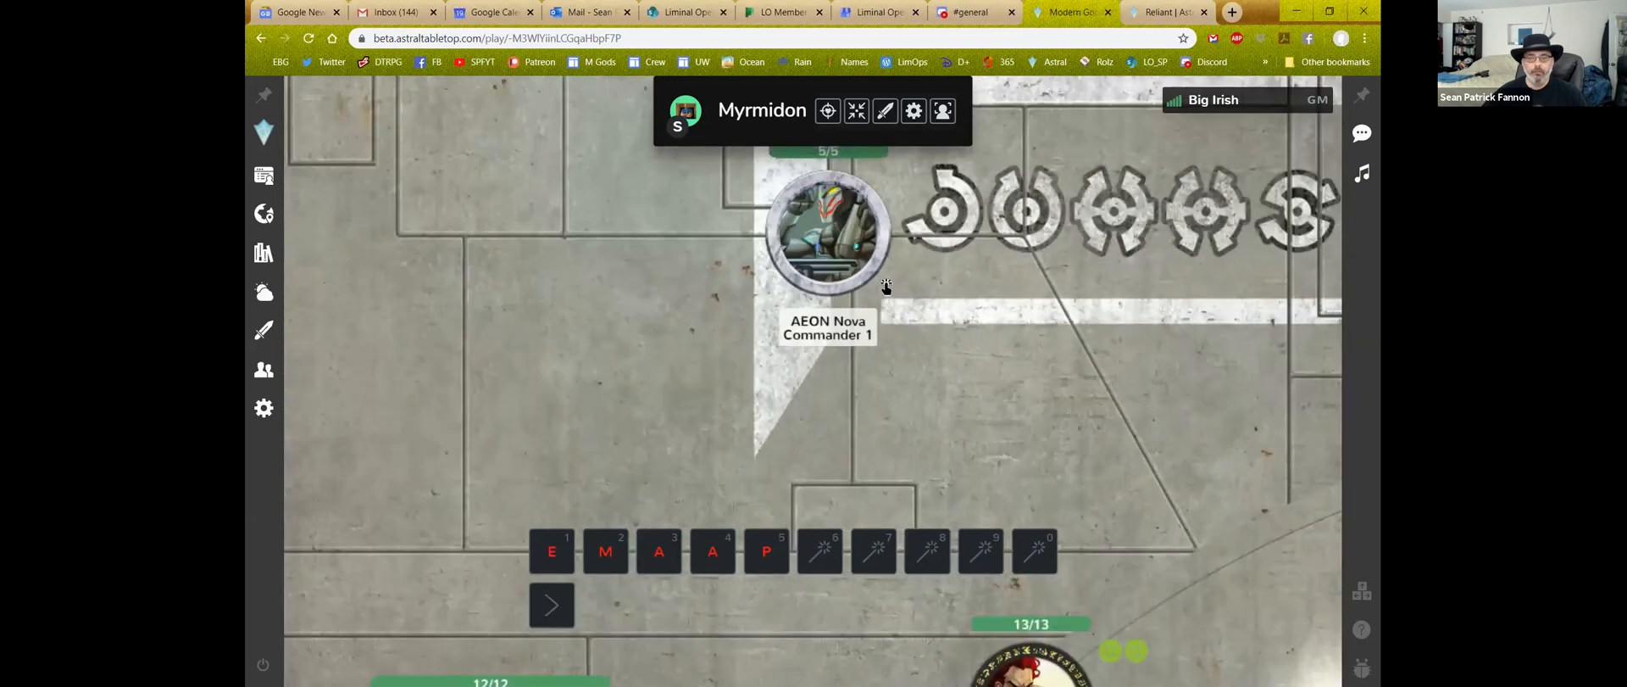
pyautogui.moveTo(763, 241); pyautogui.dragTo(780, 313)
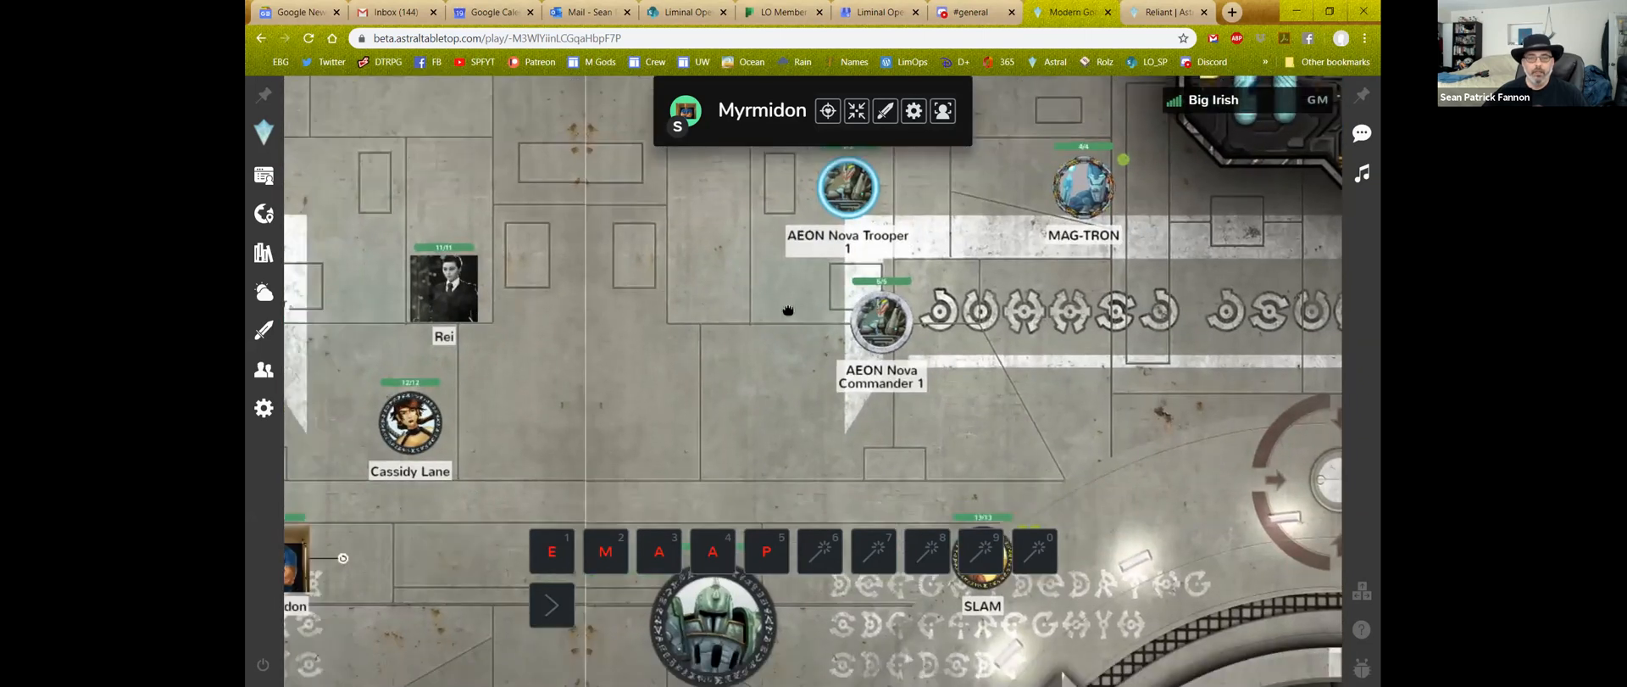
pyautogui.scroll(1, 759, 334)
pyautogui.scroll(-3, 760, 334)
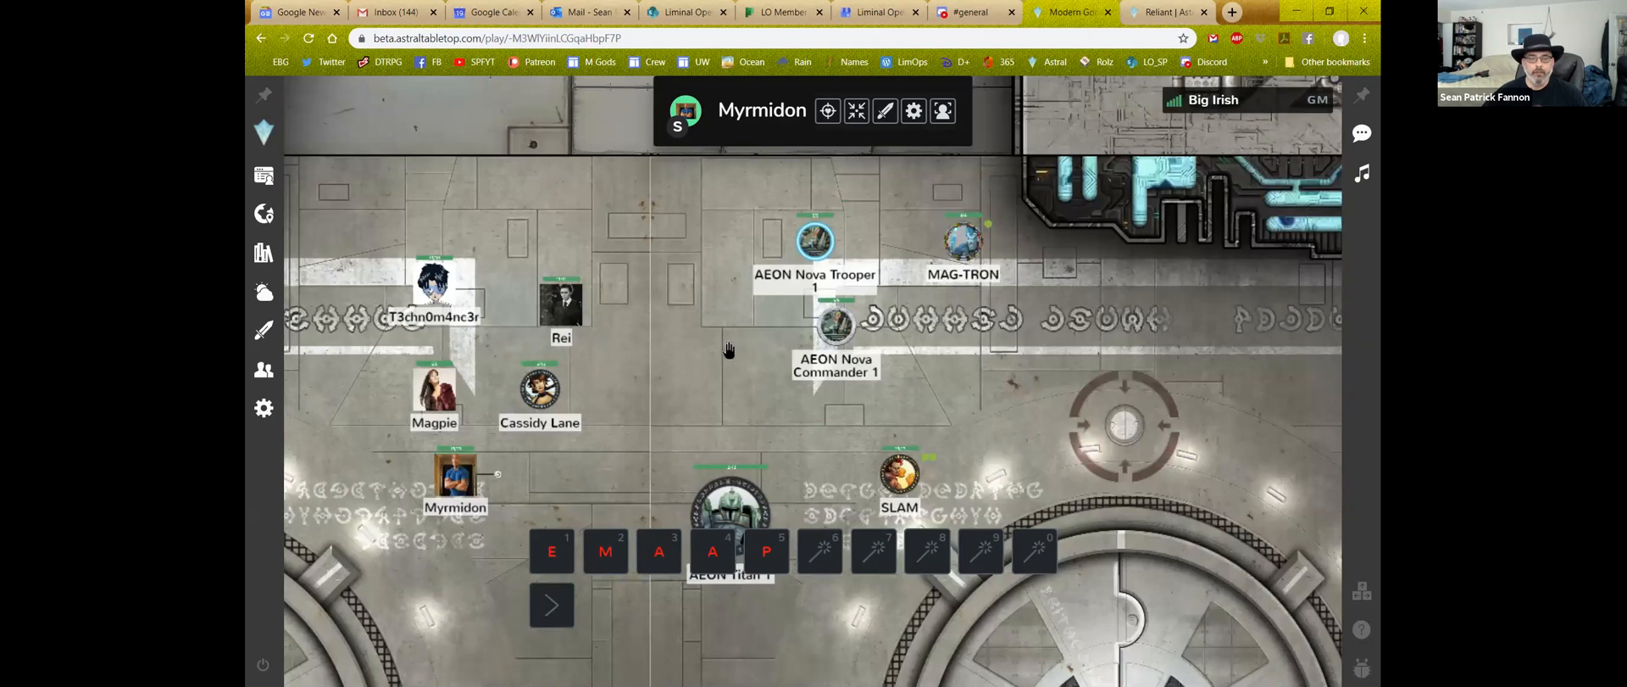
pyautogui.moveTo(730, 351); pyautogui.dragTo(725, 317)
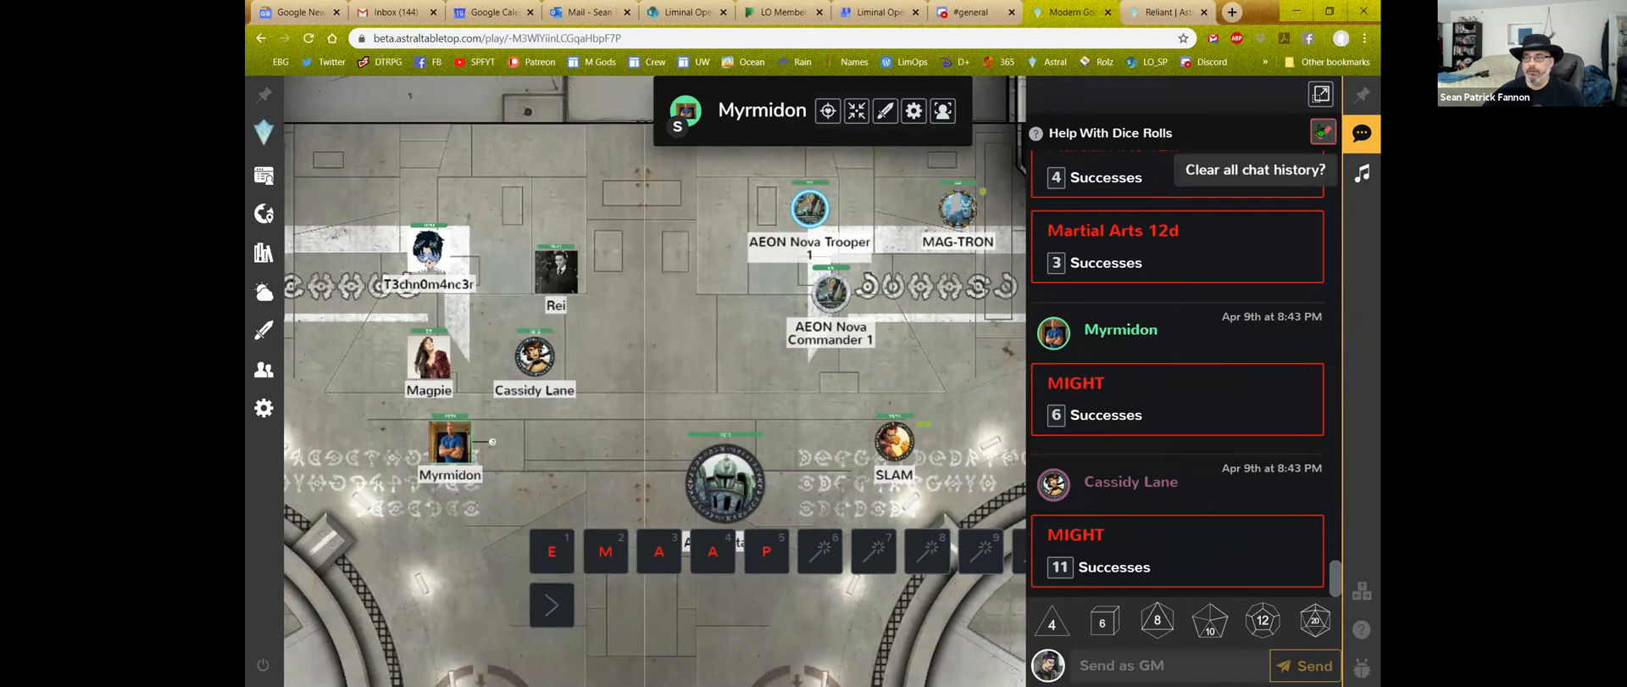
# Clear all of the game's chat history and check the chat before hiding it
pyautogui.click(1321, 131)
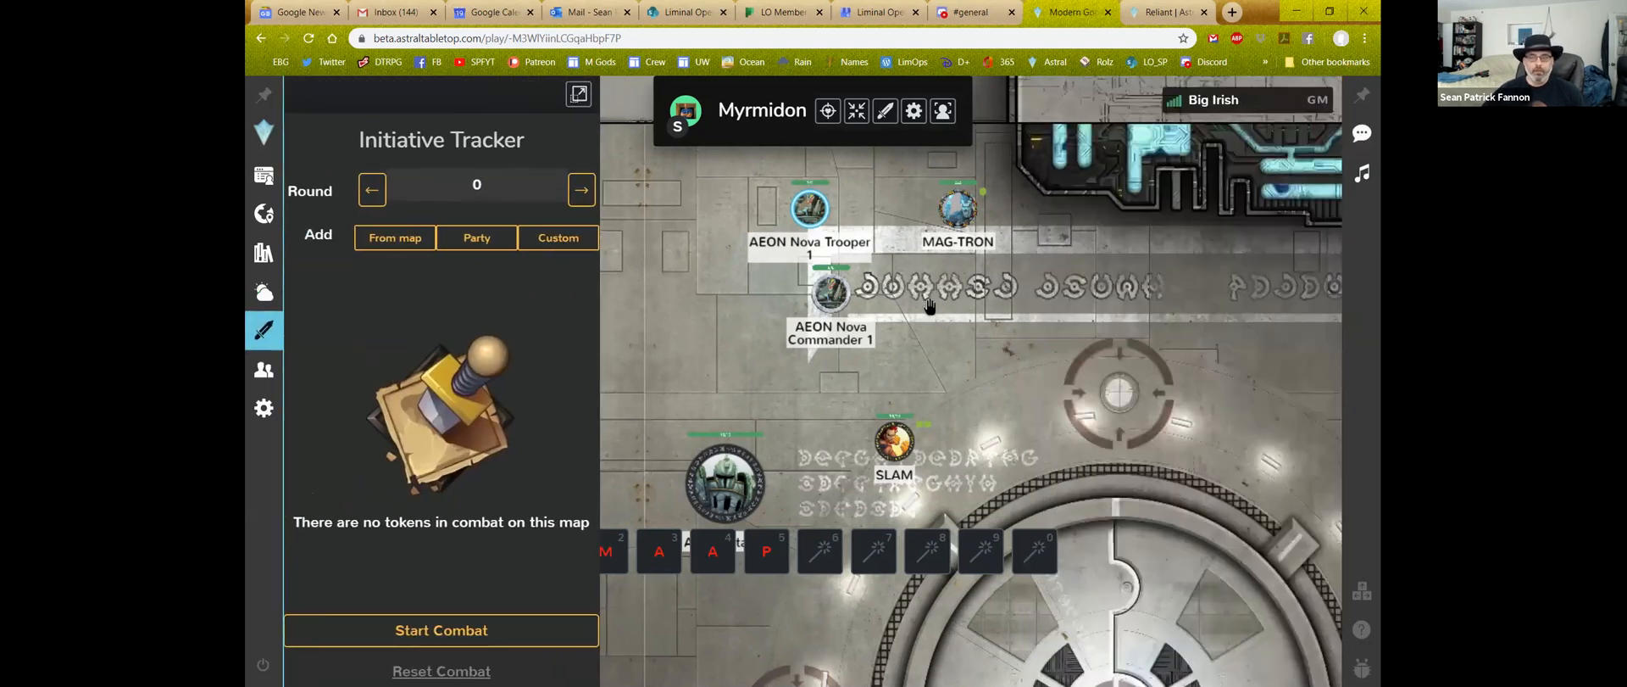
pyautogui.moveTo(1362, 133)
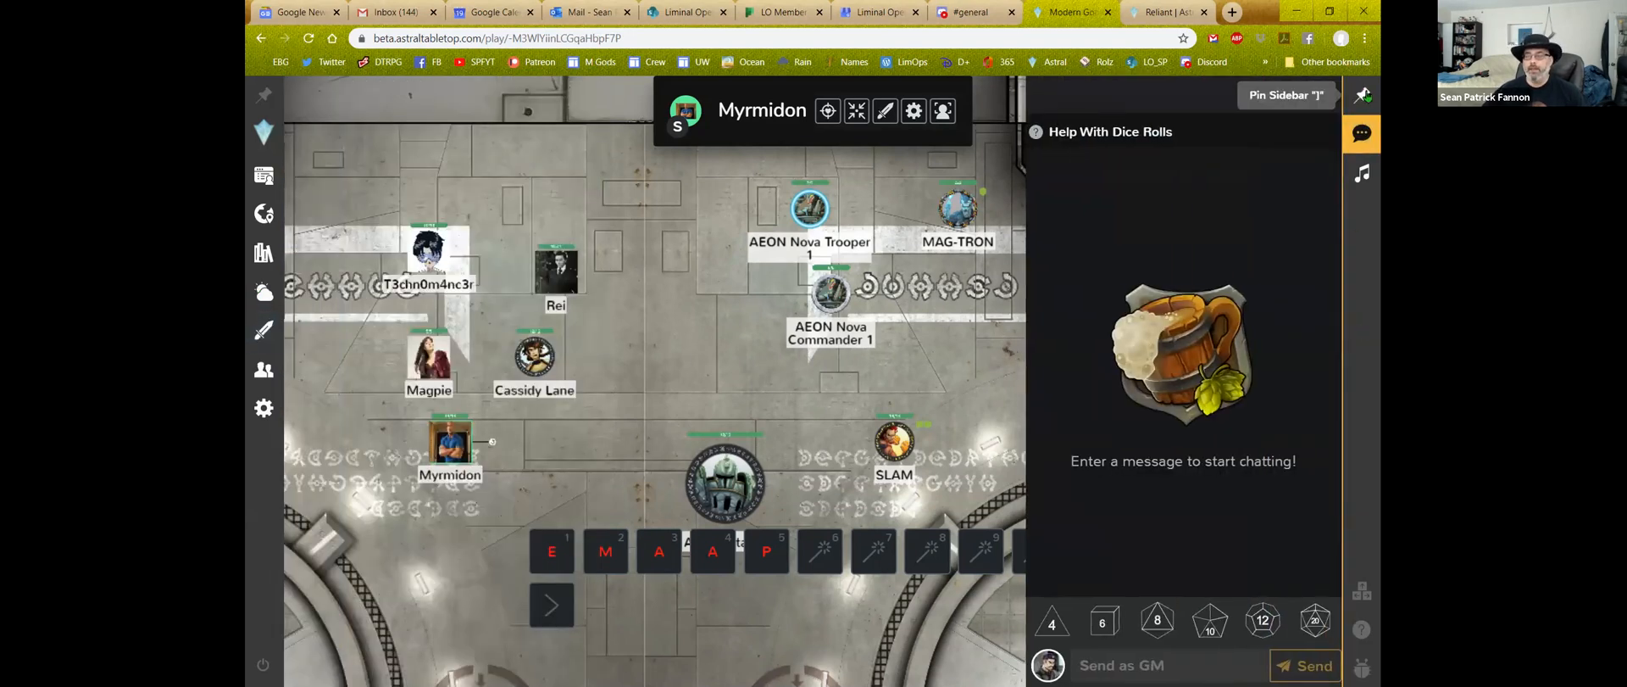
pyautogui.click(1362, 95)
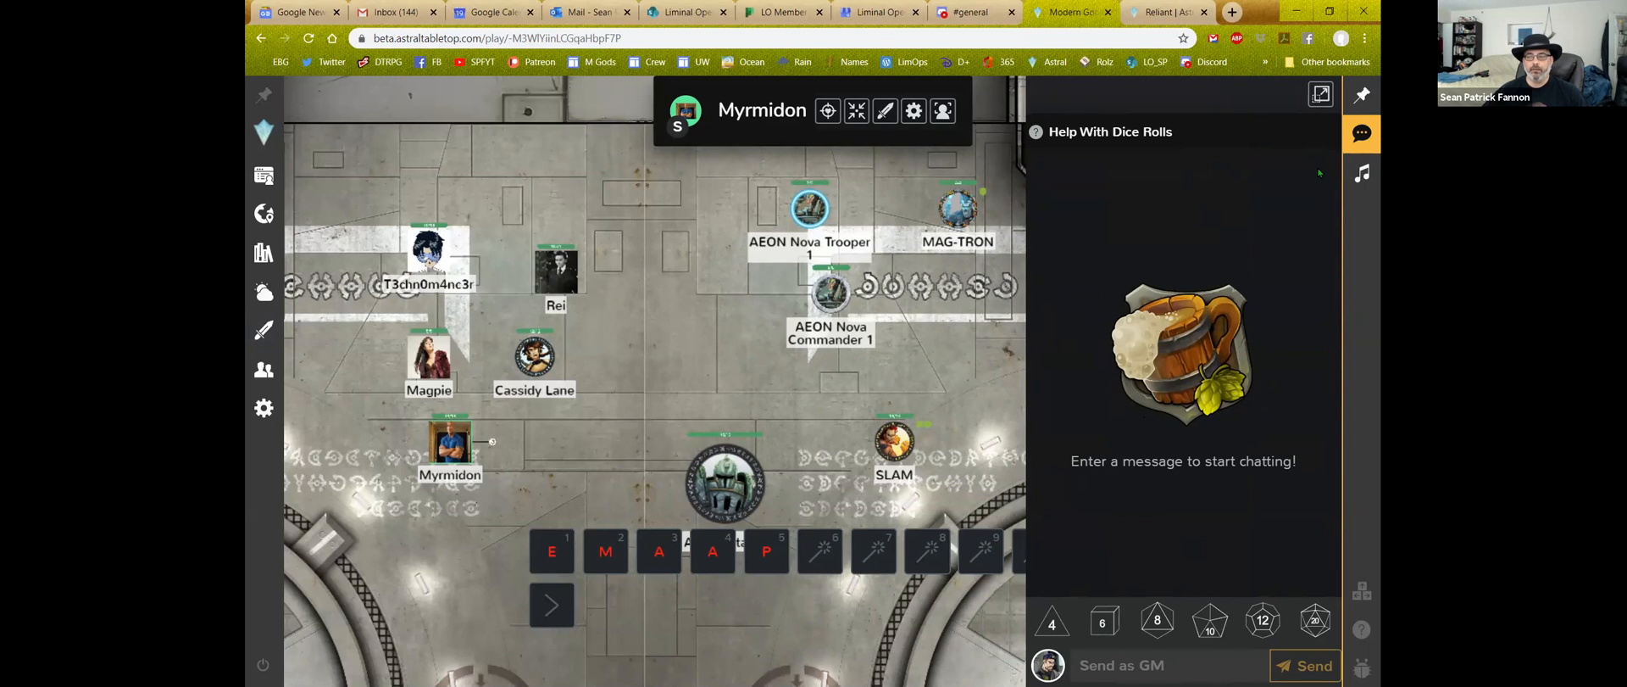
pyautogui.click(1362, 95)
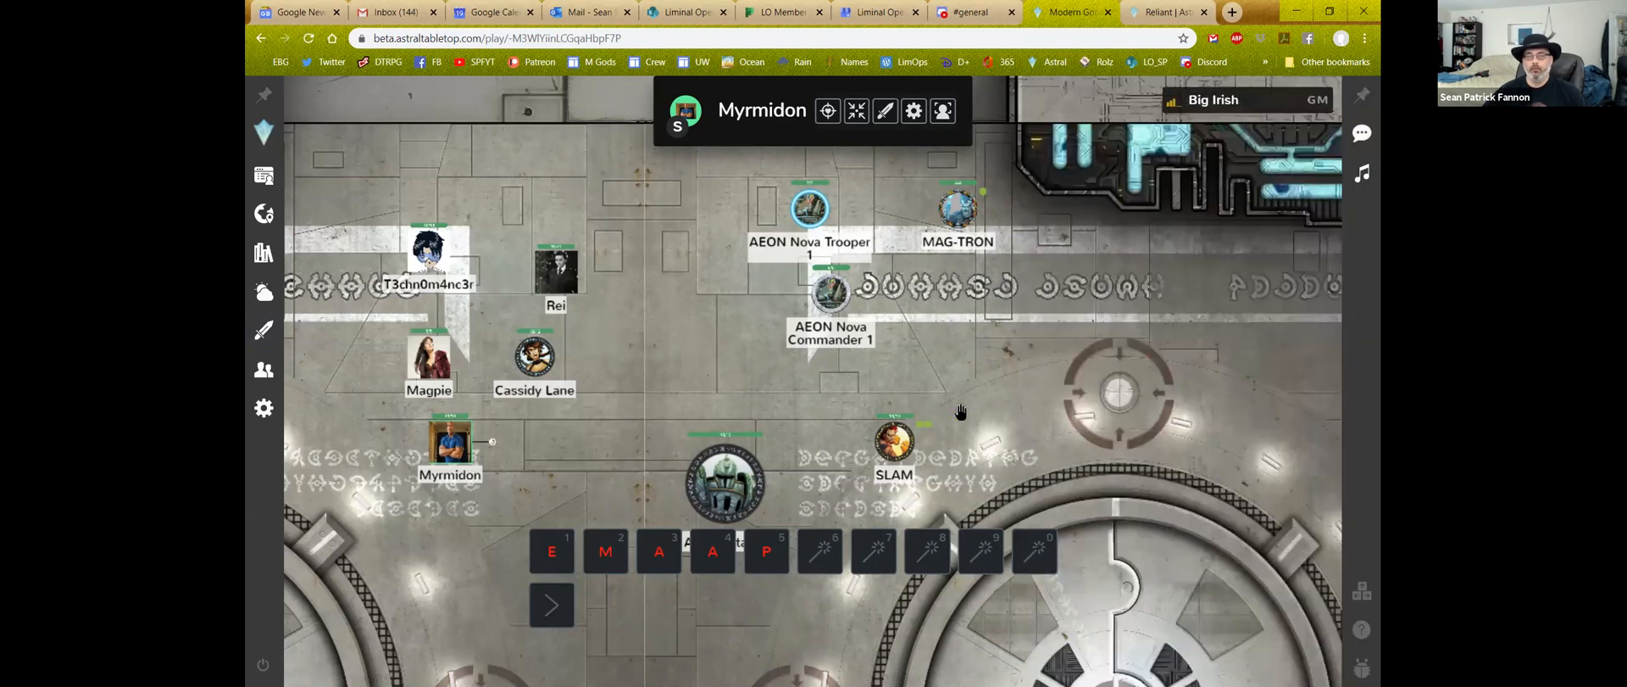
# Check the Initiative Tracker's options for adding combatants, then return to the hangar map
pyautogui.click(263, 330)
pyautogui.click(265, 98)
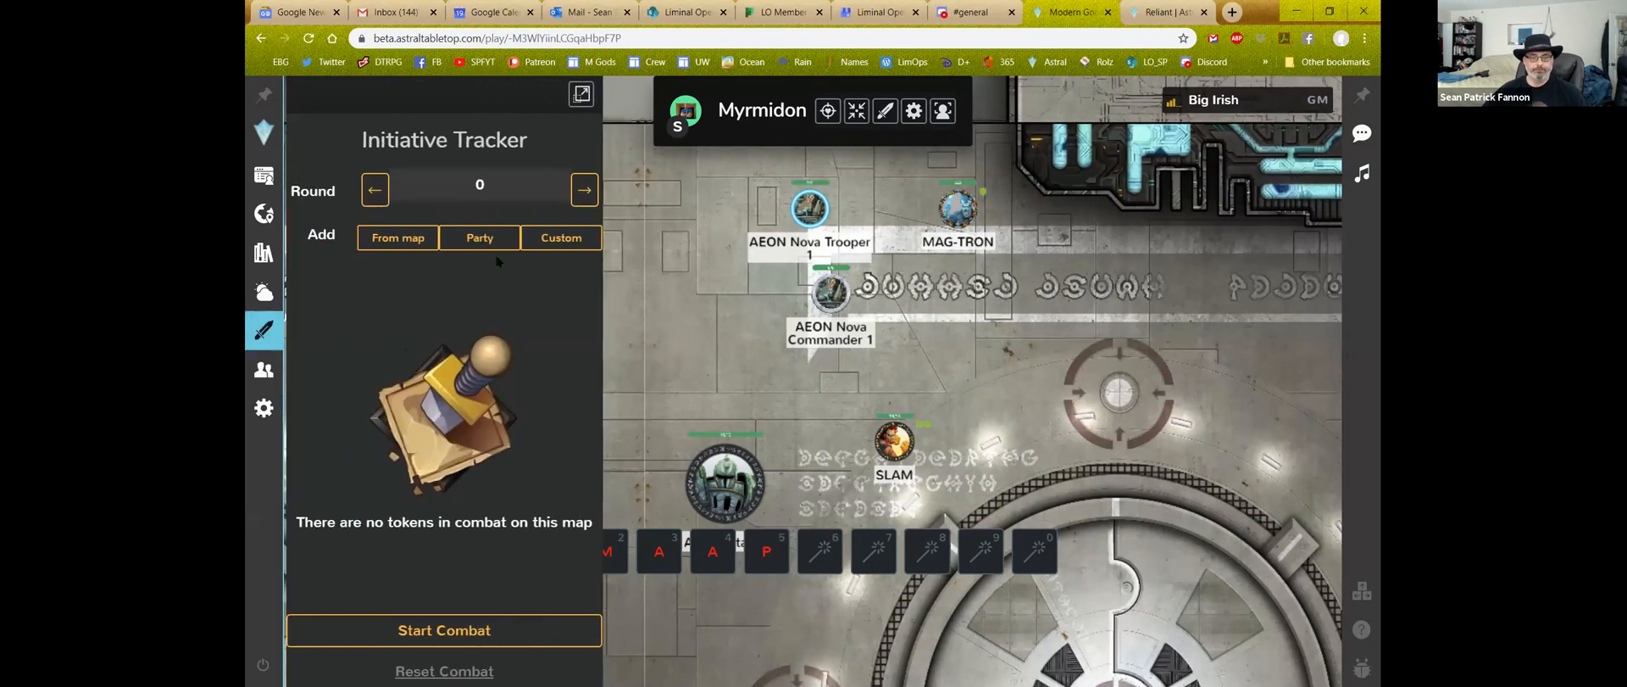
pyautogui.moveTo(646, 412); pyautogui.dragTo(811, 428)
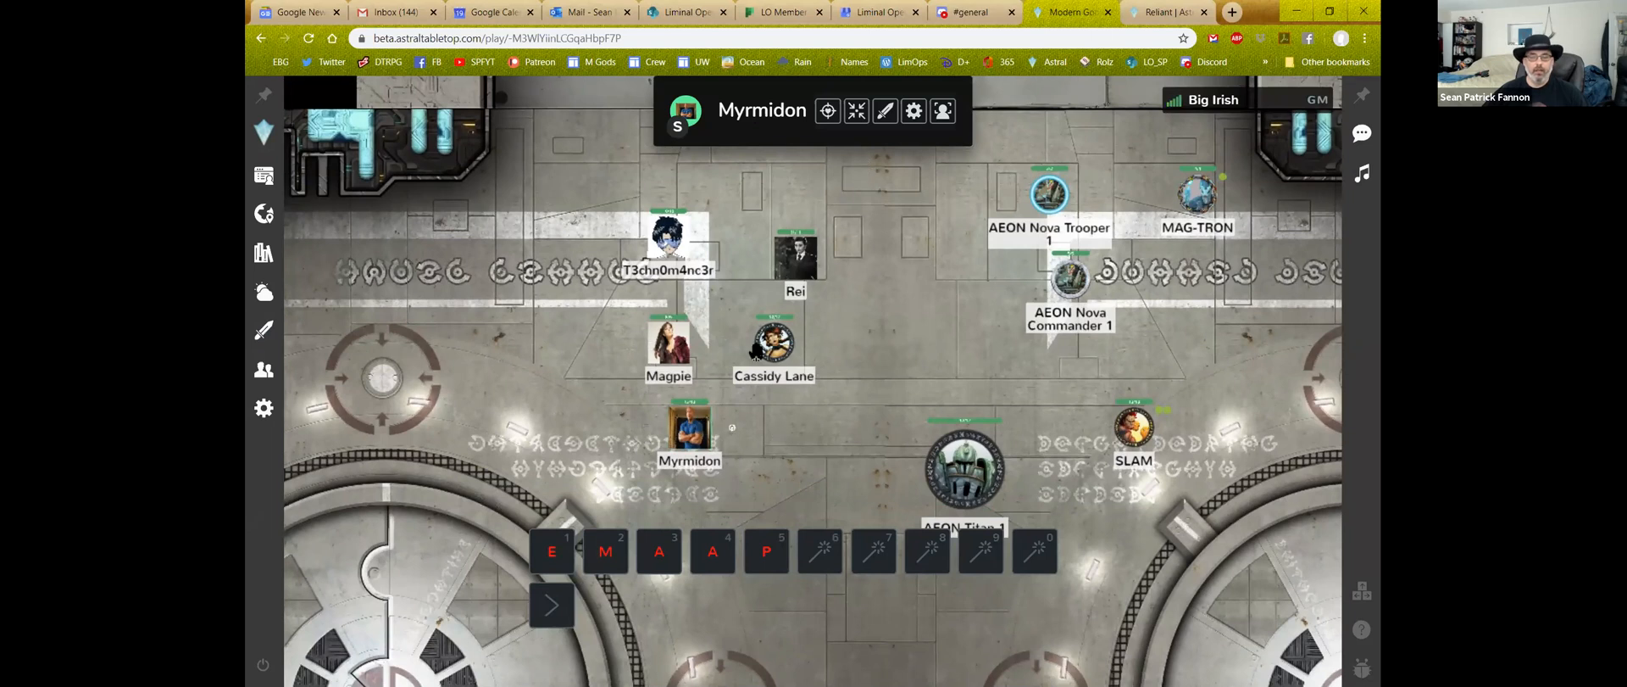
# Review the abilities, talents, powers and dice rolls on Myrmidon's character sheet, then close it
pyautogui.doubleClick(709, 443)
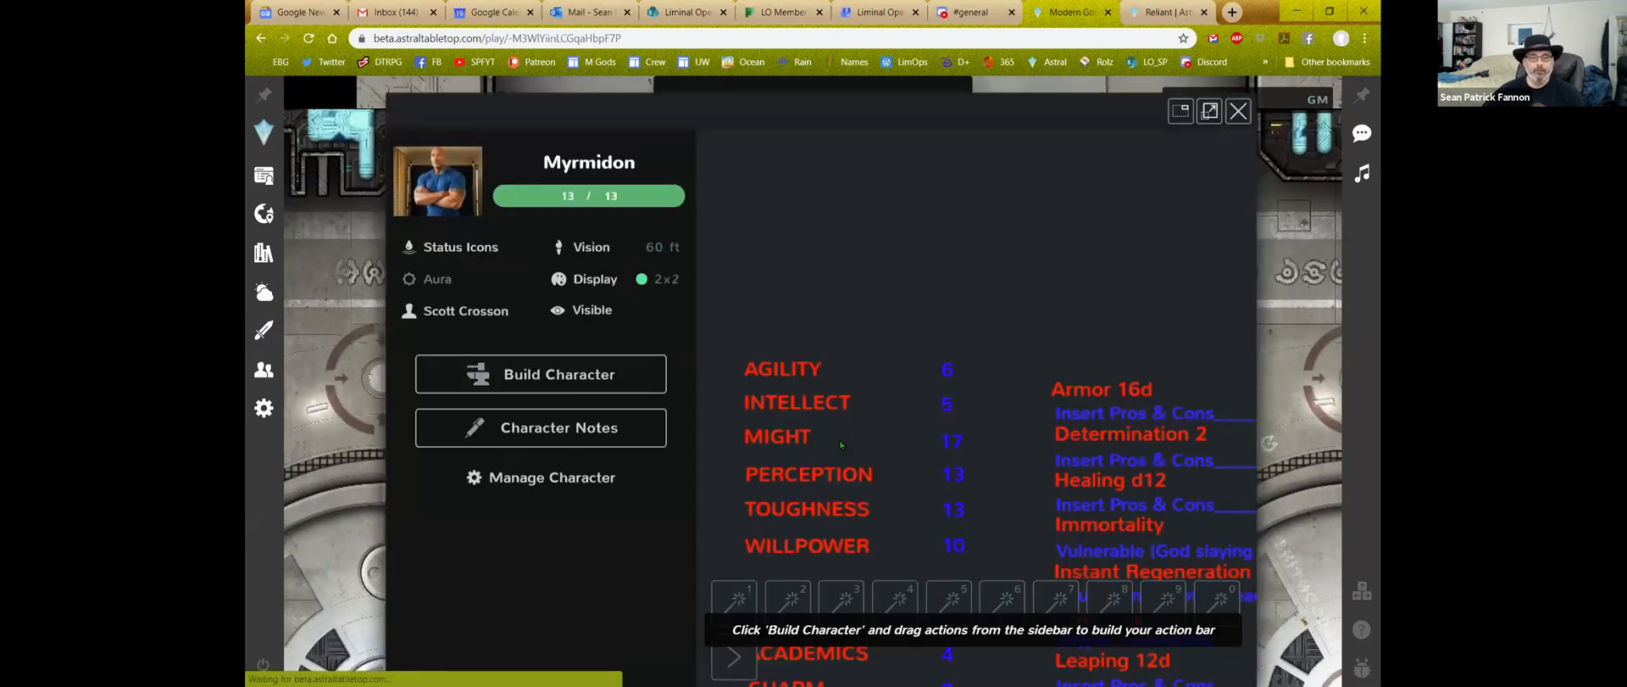
pyautogui.scroll(-2, 963, 361)
pyautogui.scroll(2, 963, 360)
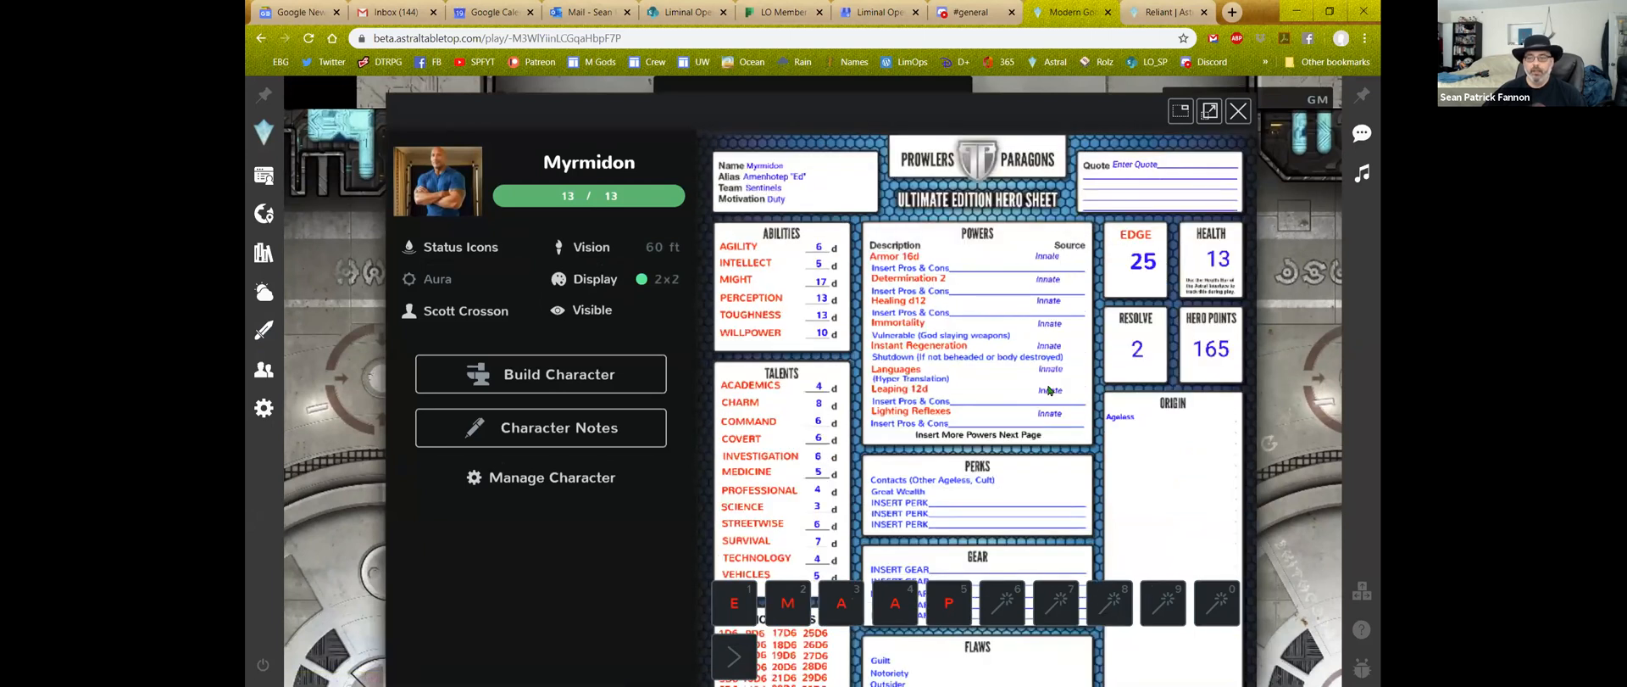
pyautogui.scroll(-2, 1102, 417)
pyautogui.scroll(2, 1102, 417)
pyautogui.scroll(-2, 919, 471)
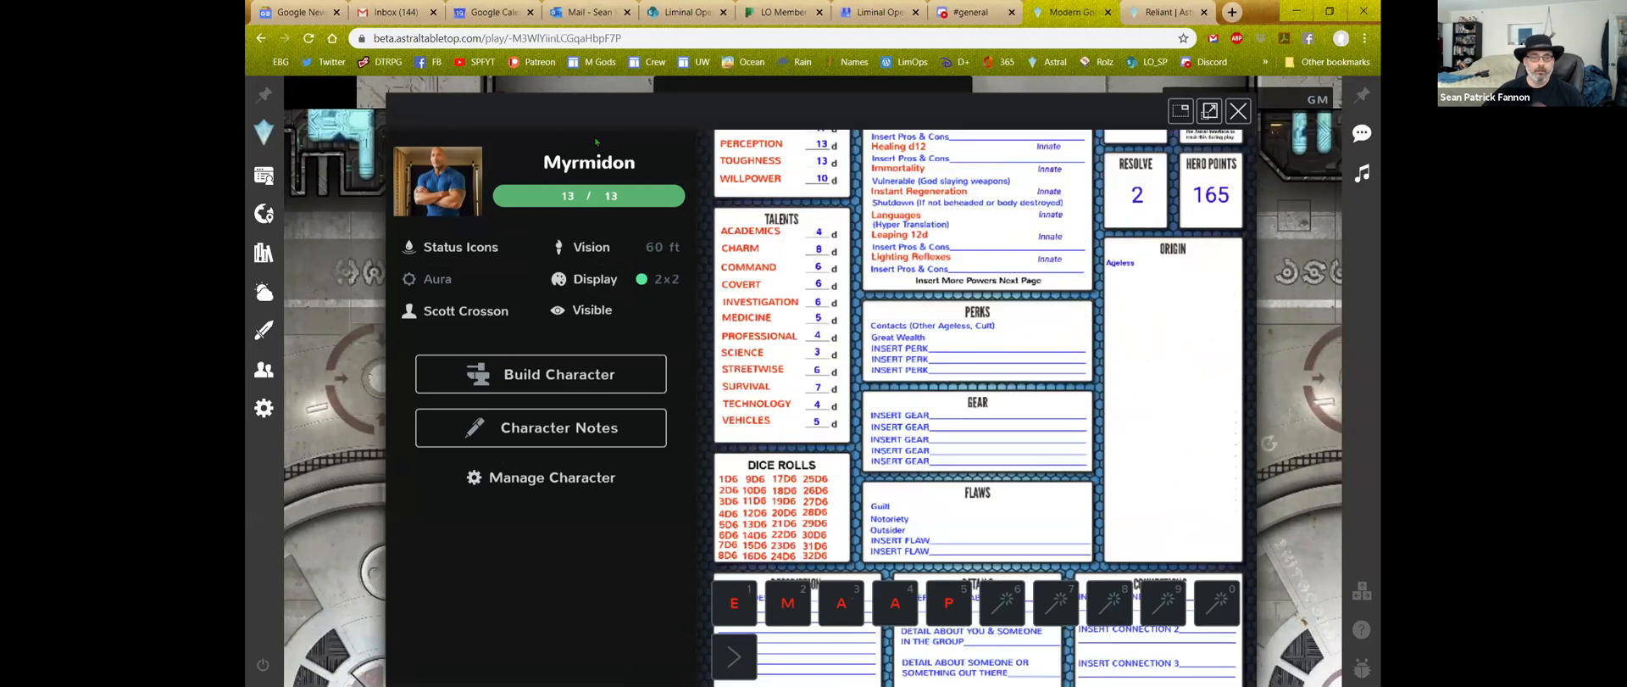
pyautogui.click(1240, 113)
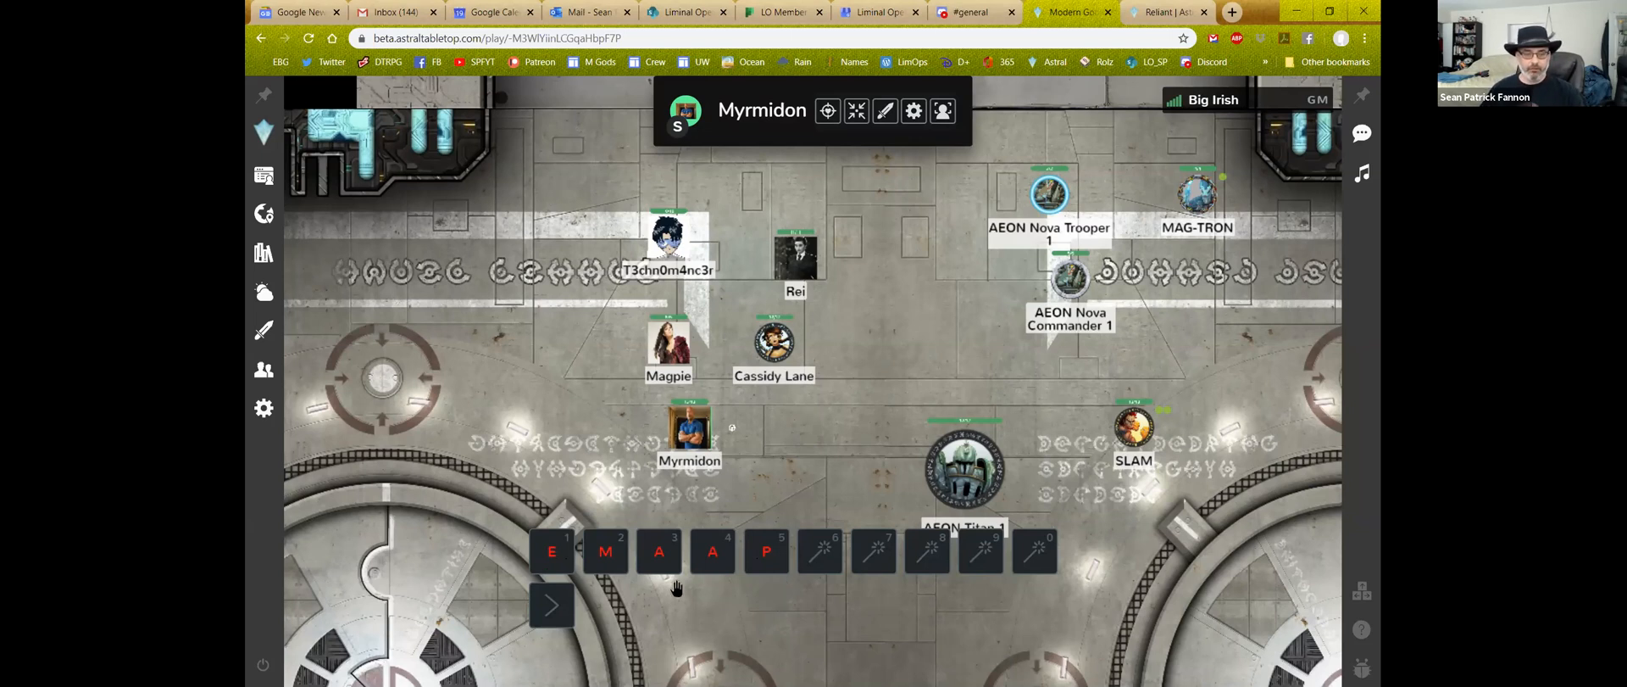
# Roll Myrmidon's Might from his action bar and inspect the individual dice in the chat
pyautogui.click(607, 560)
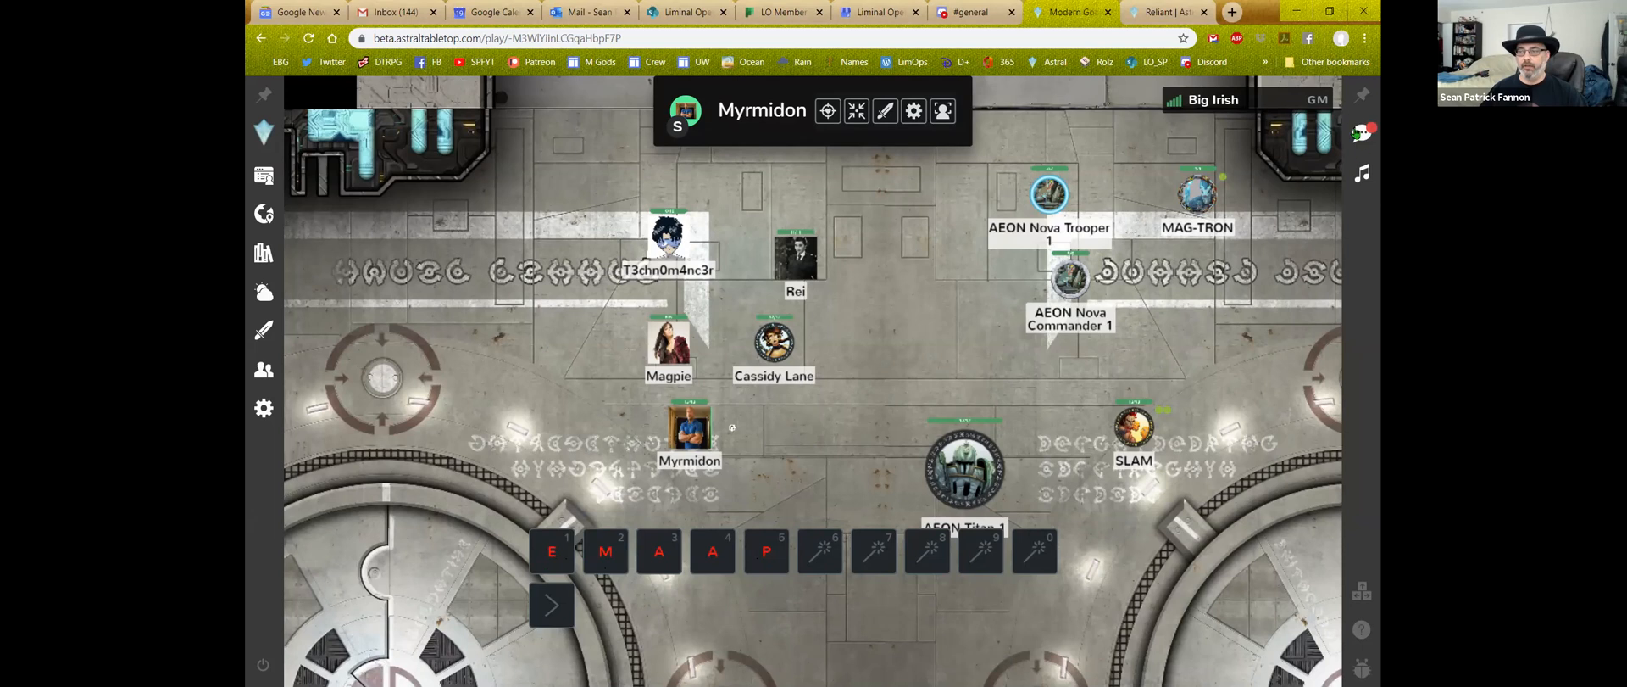
pyautogui.click(1362, 133)
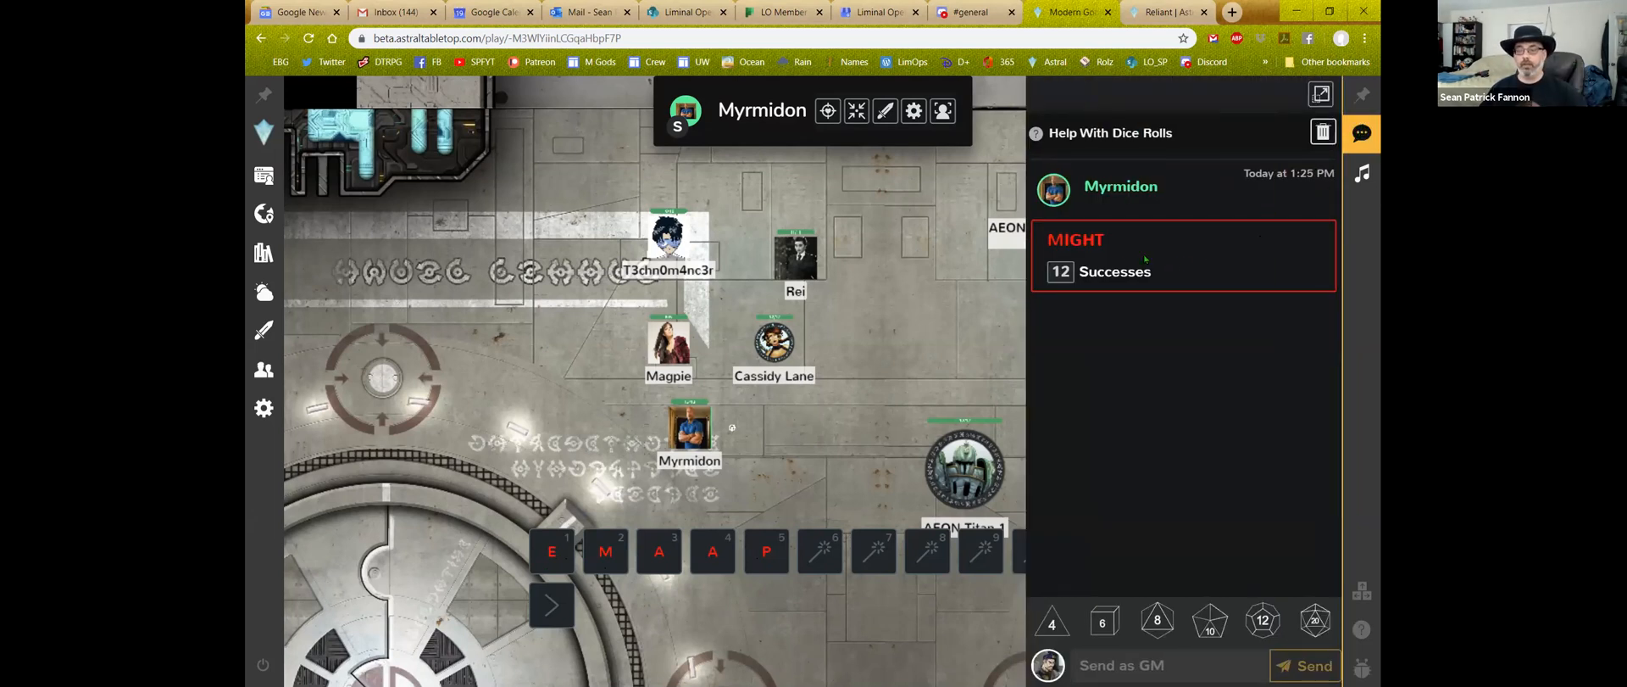
pyautogui.moveTo(1061, 271)
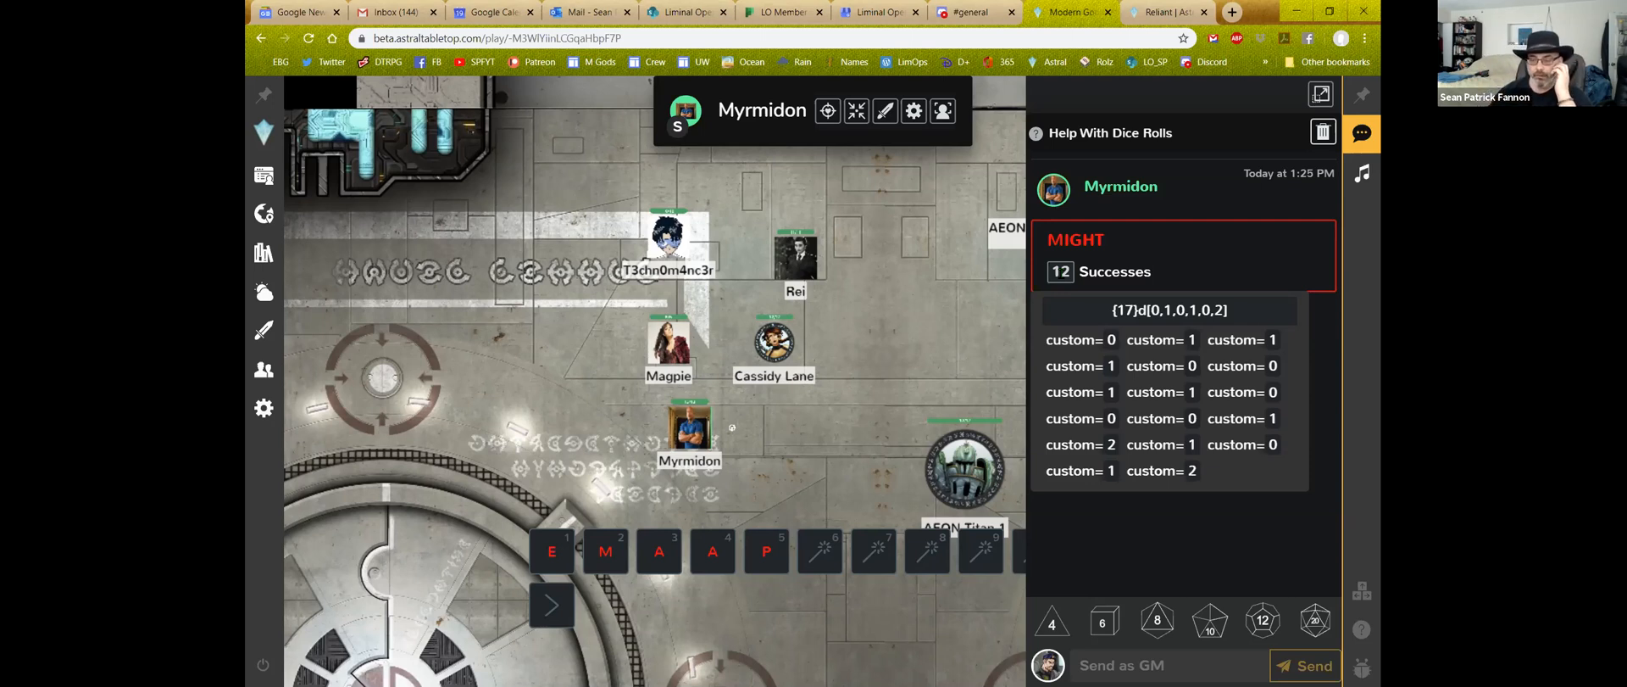
pyautogui.click(935, 346)
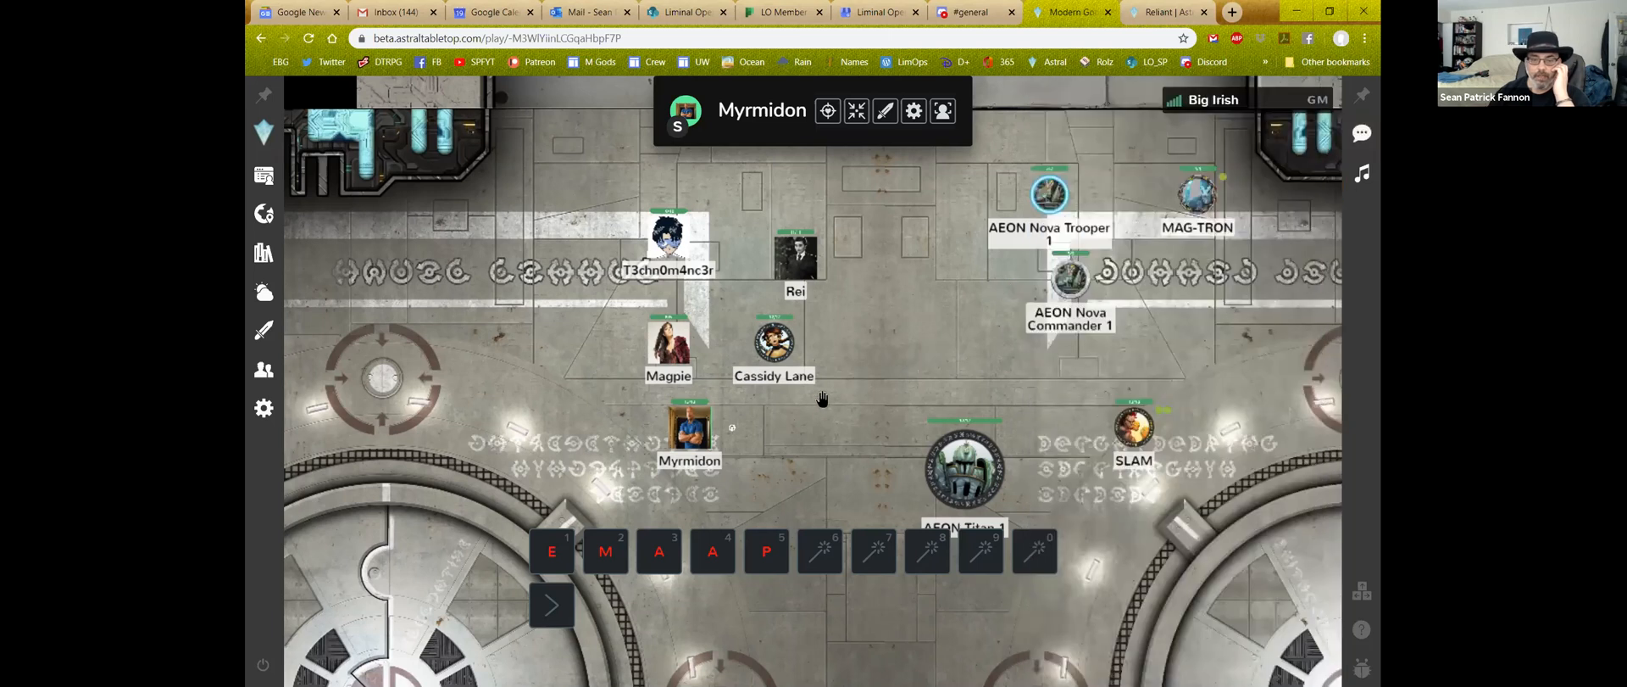
# Roll 2D6 from the Dice Rolls section of Myrmidon's character sheet and inspect the individual dice in the chat
pyautogui.doubleClick(684, 433)
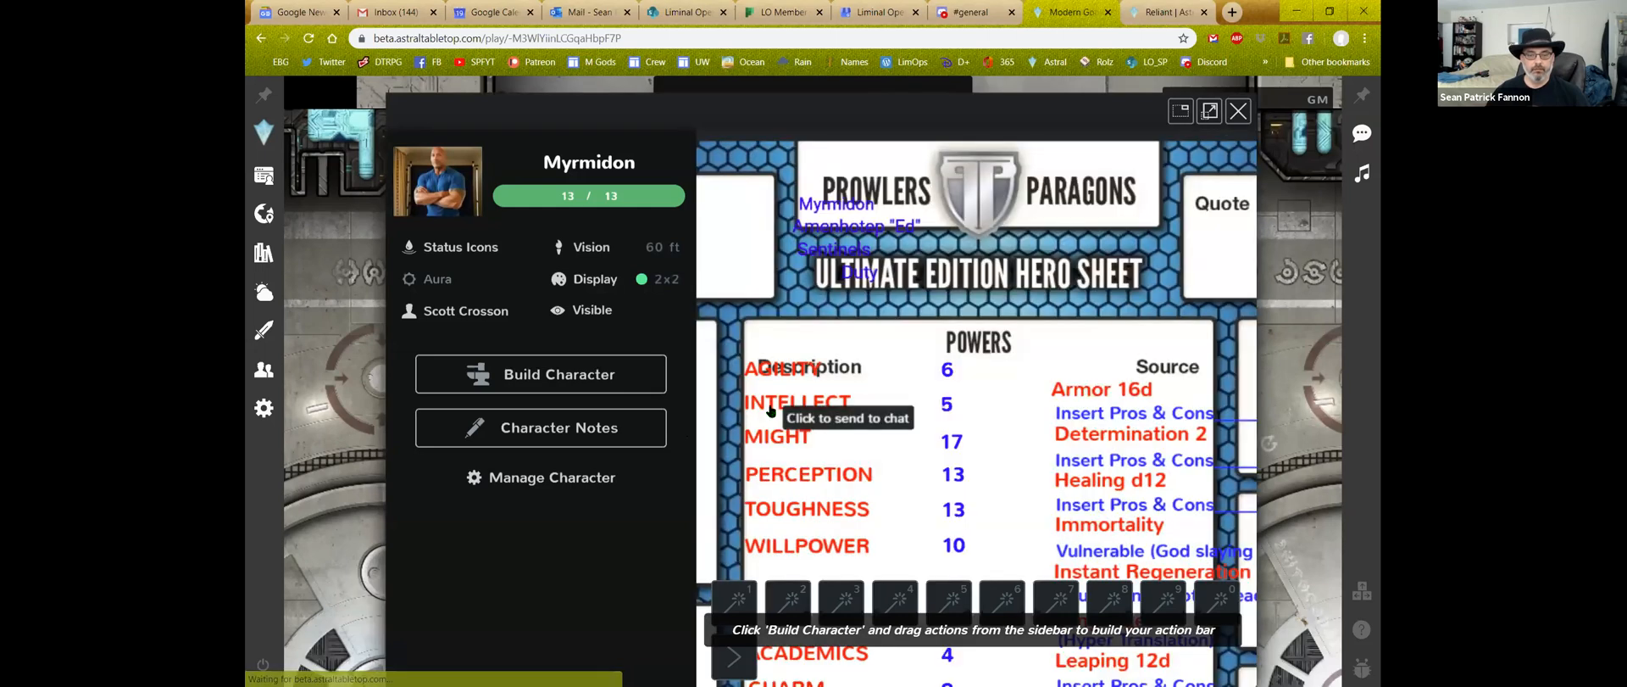
pyautogui.scroll(-10, 773, 416)
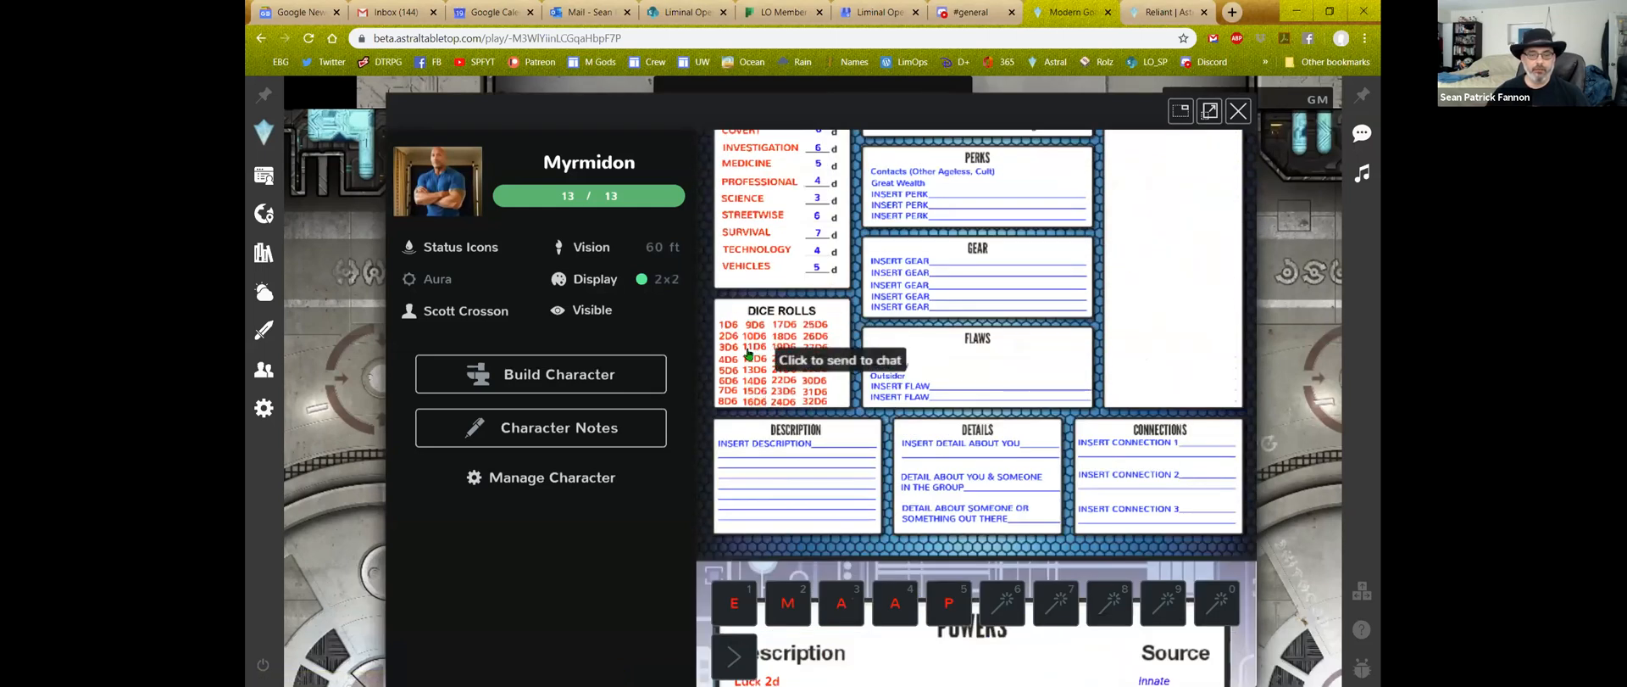
pyautogui.click(730, 340)
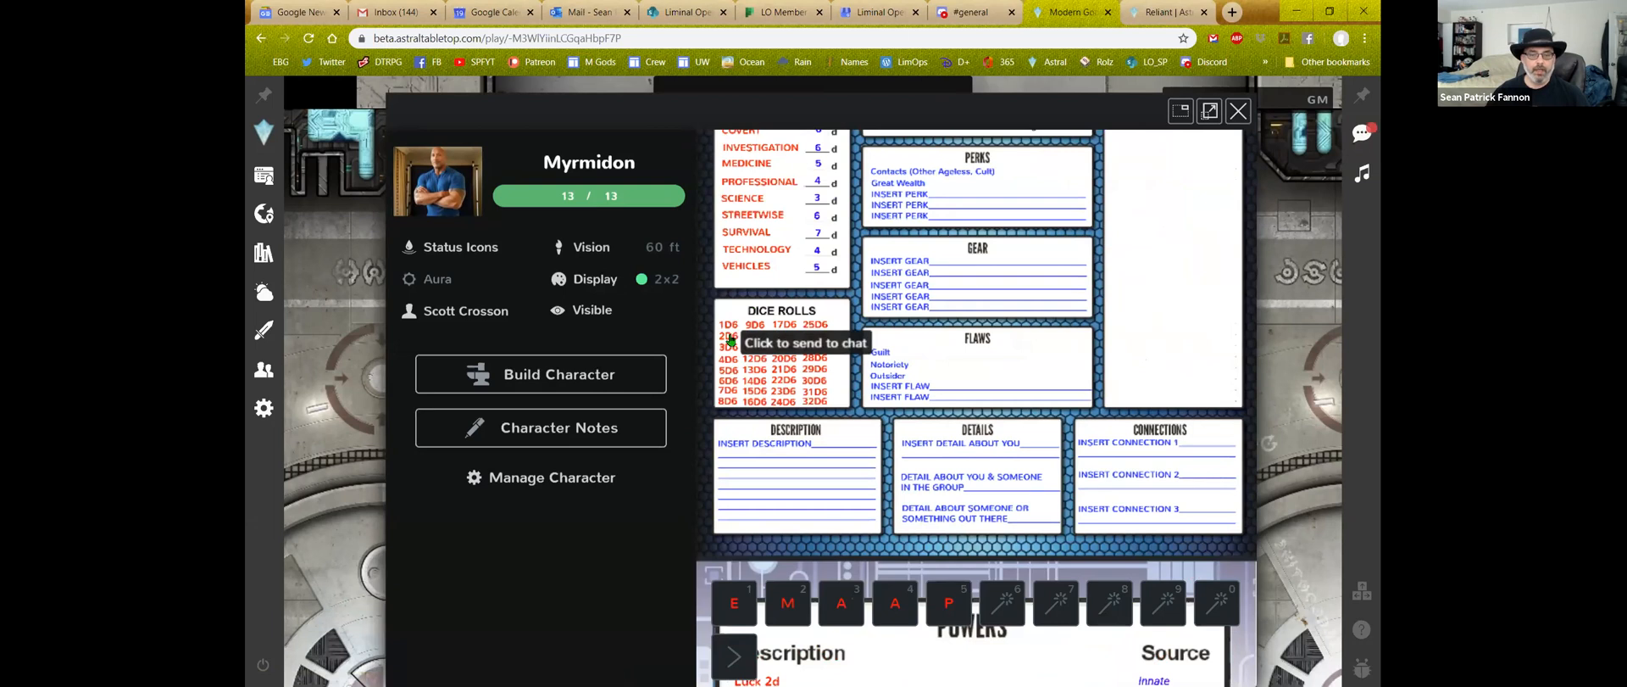
pyautogui.click(1239, 109)
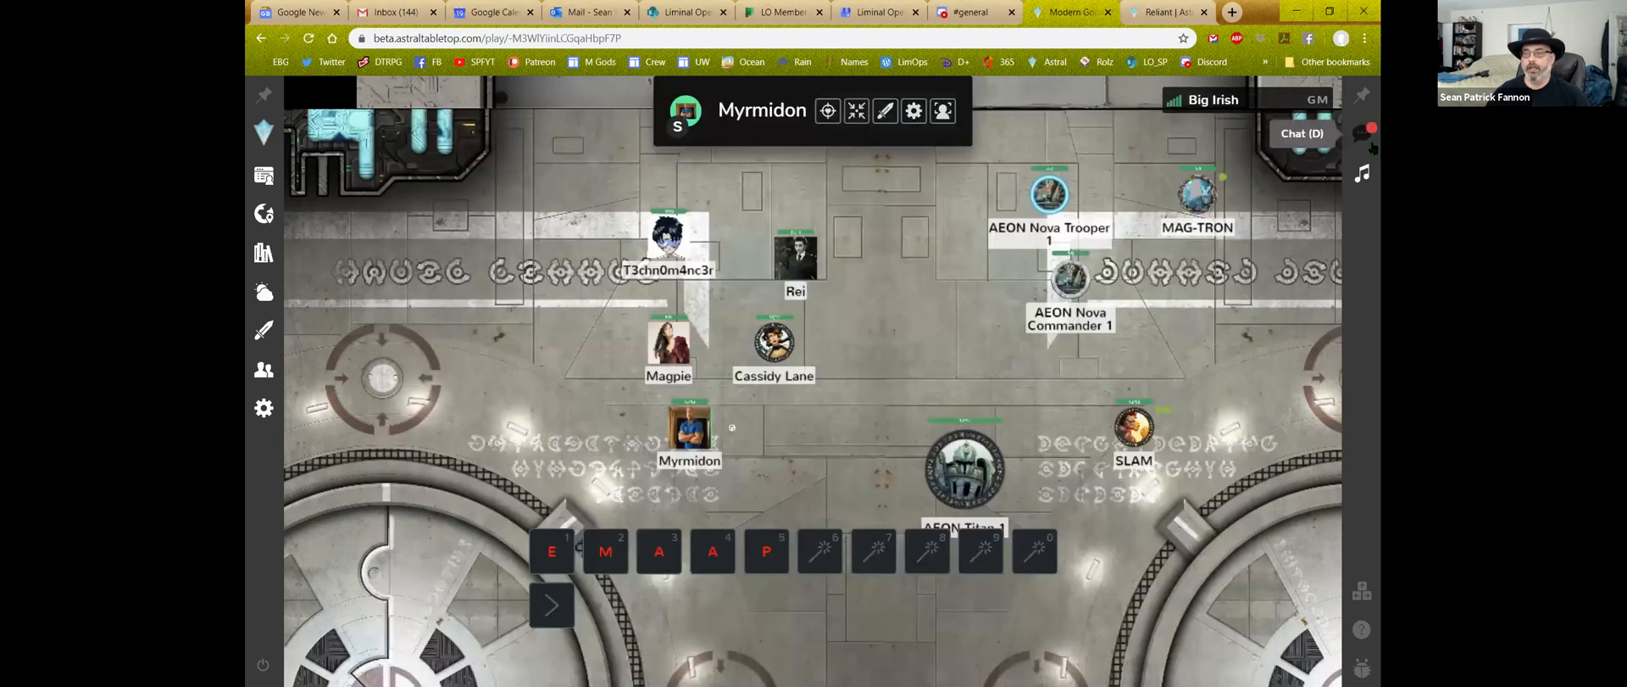
pyautogui.click(1362, 134)
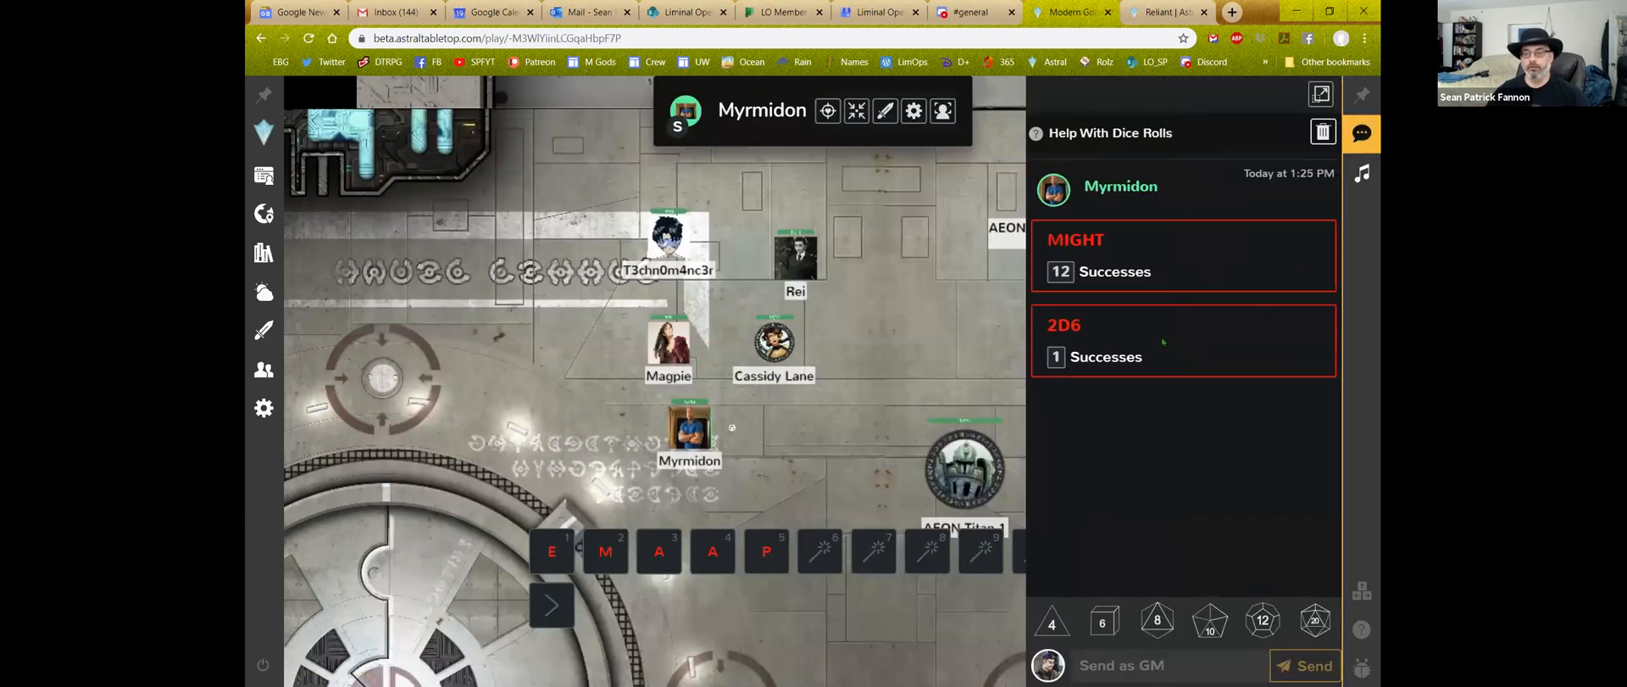
pyautogui.moveTo(1353, 180)
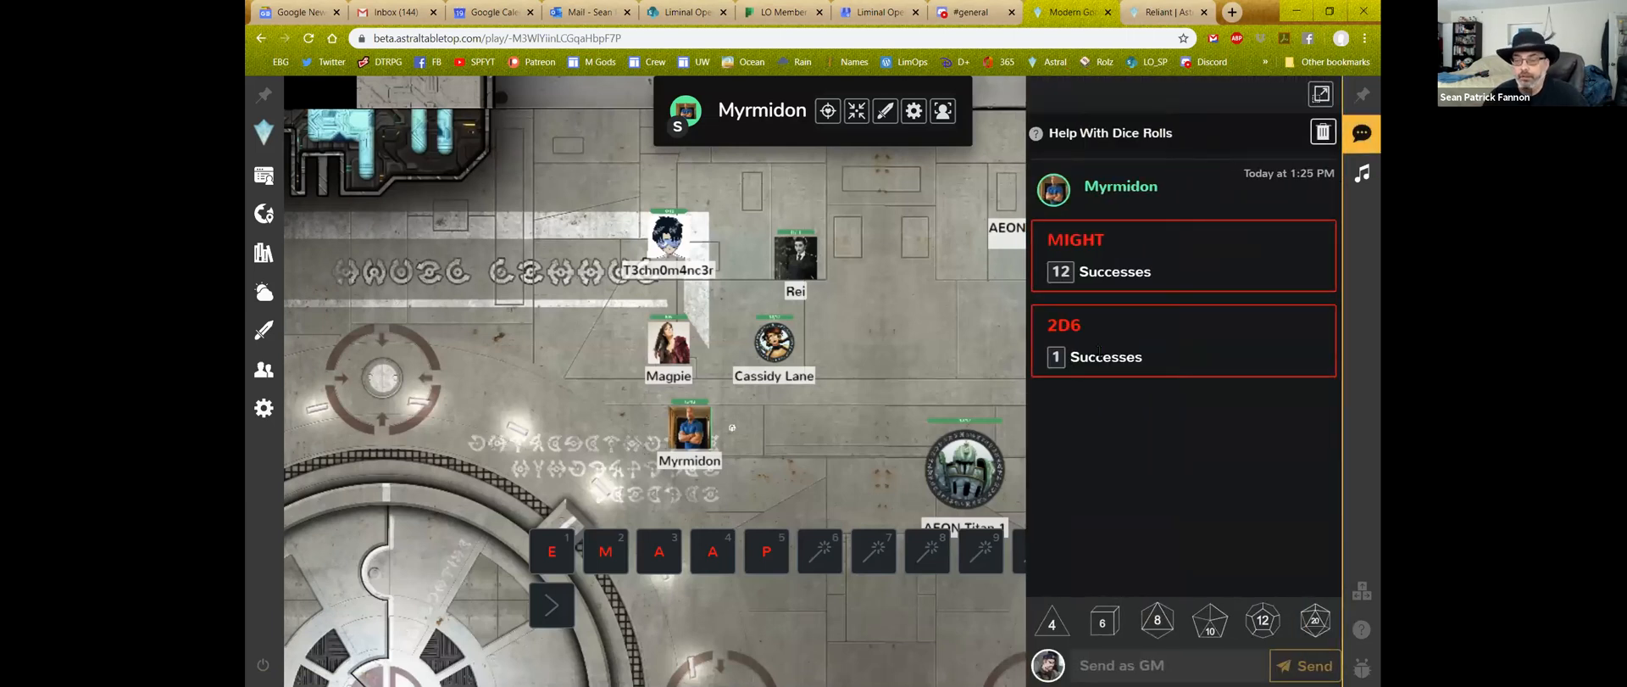
pyautogui.moveTo(1060, 359)
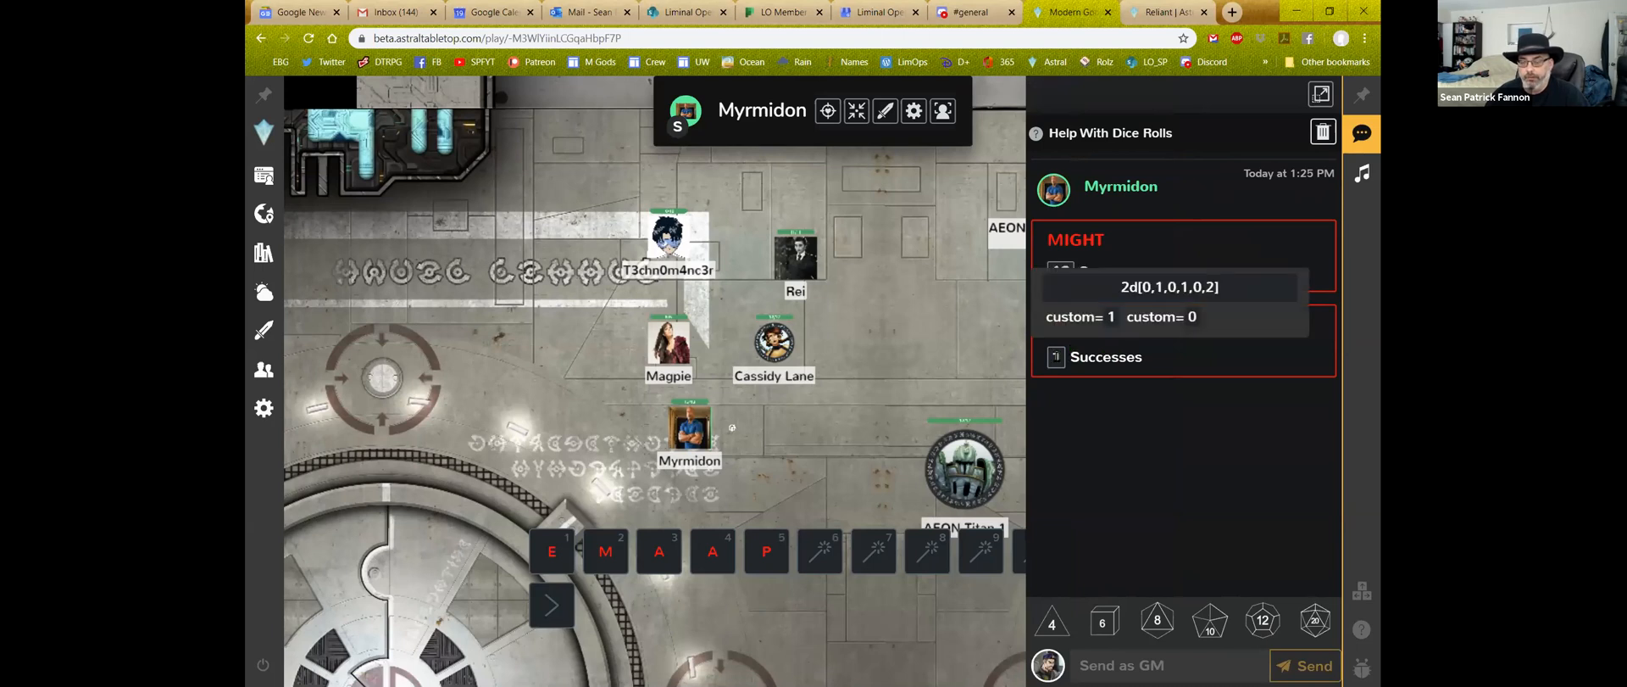
pyautogui.click(1000, 354)
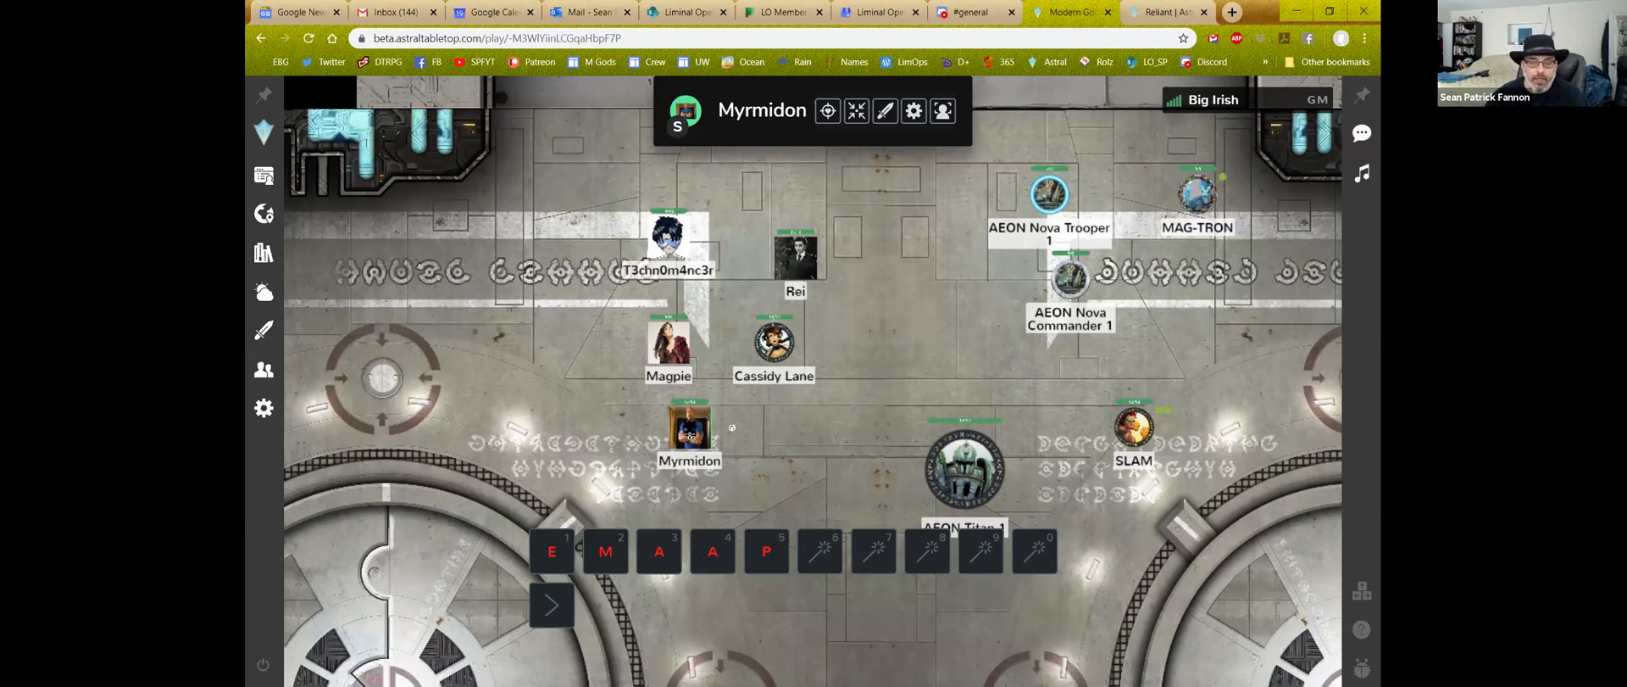
# Move Myrmidon's token between Cassidy Lane and AEON Titan 1, then deselect it
pyautogui.scroll(3, 692, 428)
pyautogui.scroll(-3, 693, 419)
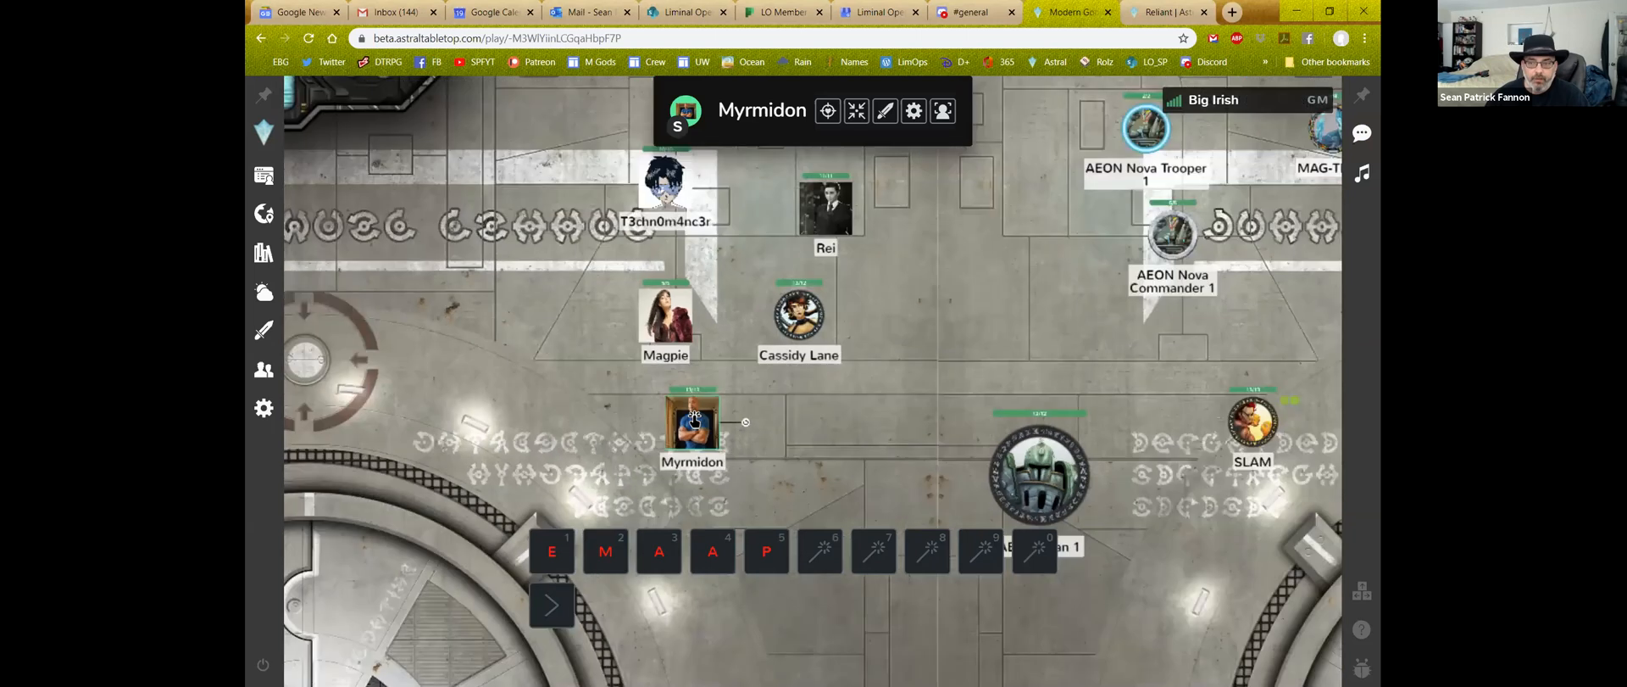
pyautogui.moveTo(693, 419); pyautogui.dragTo(941, 366)
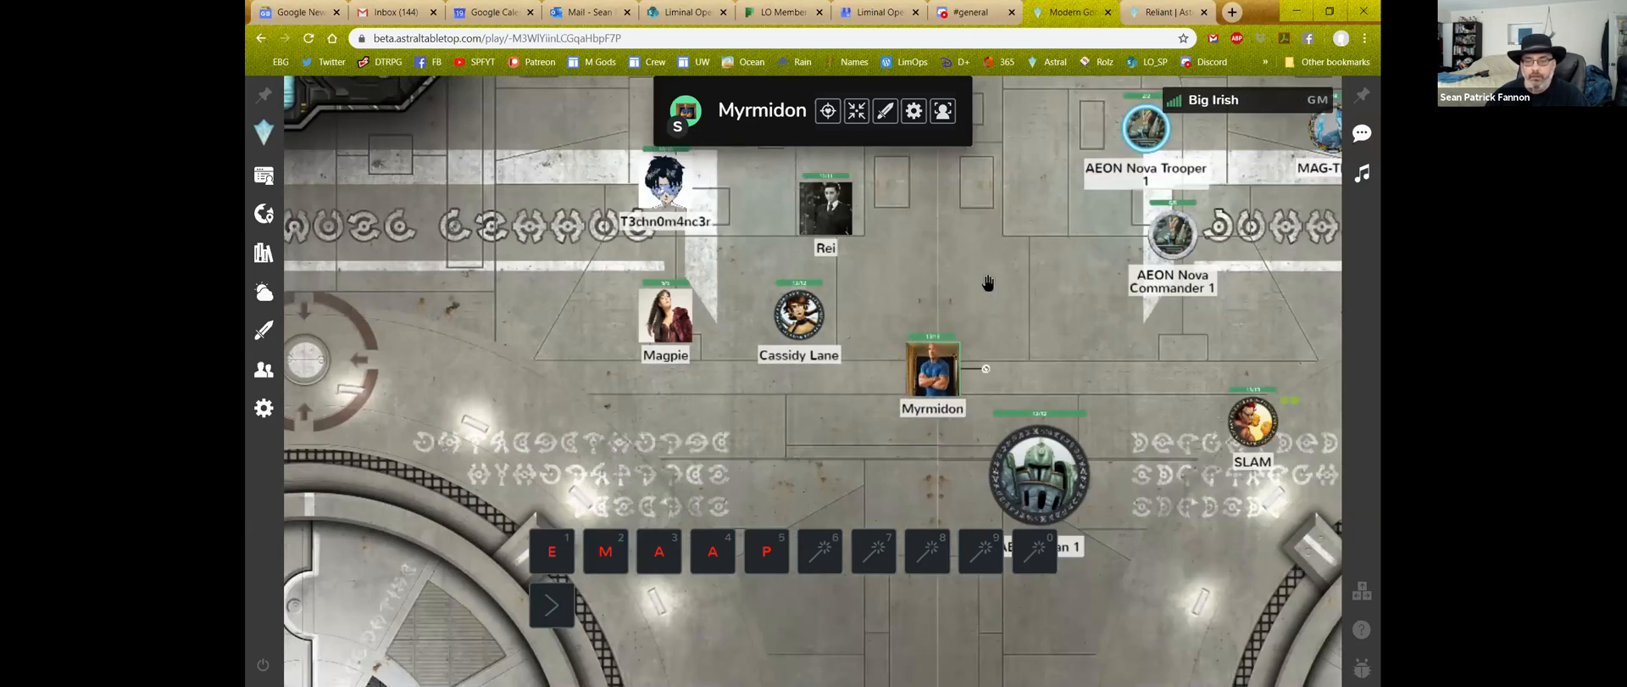
pyautogui.click(984, 284)
pyautogui.click(999, 217)
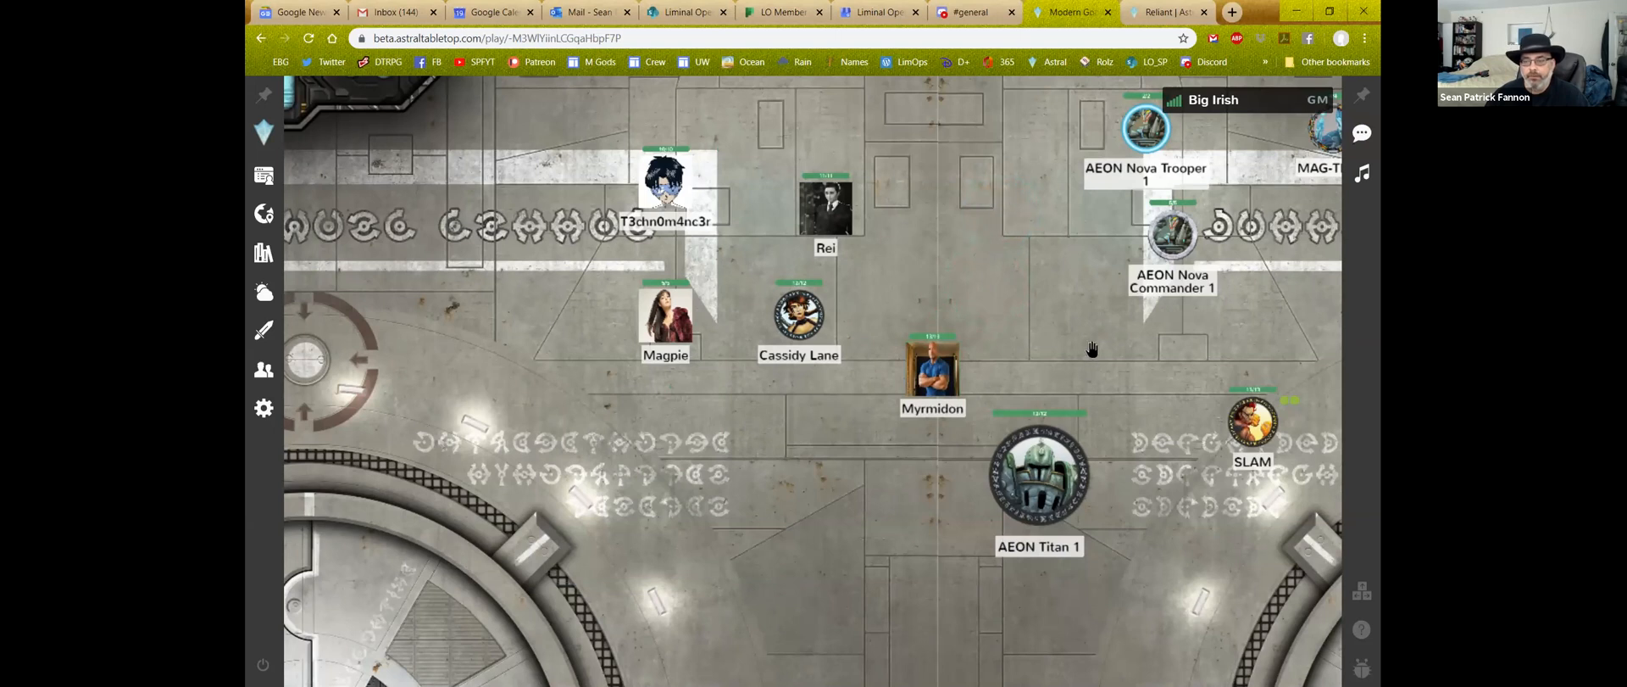
pyautogui.moveTo(1031, 334); pyautogui.dragTo(951, 354)
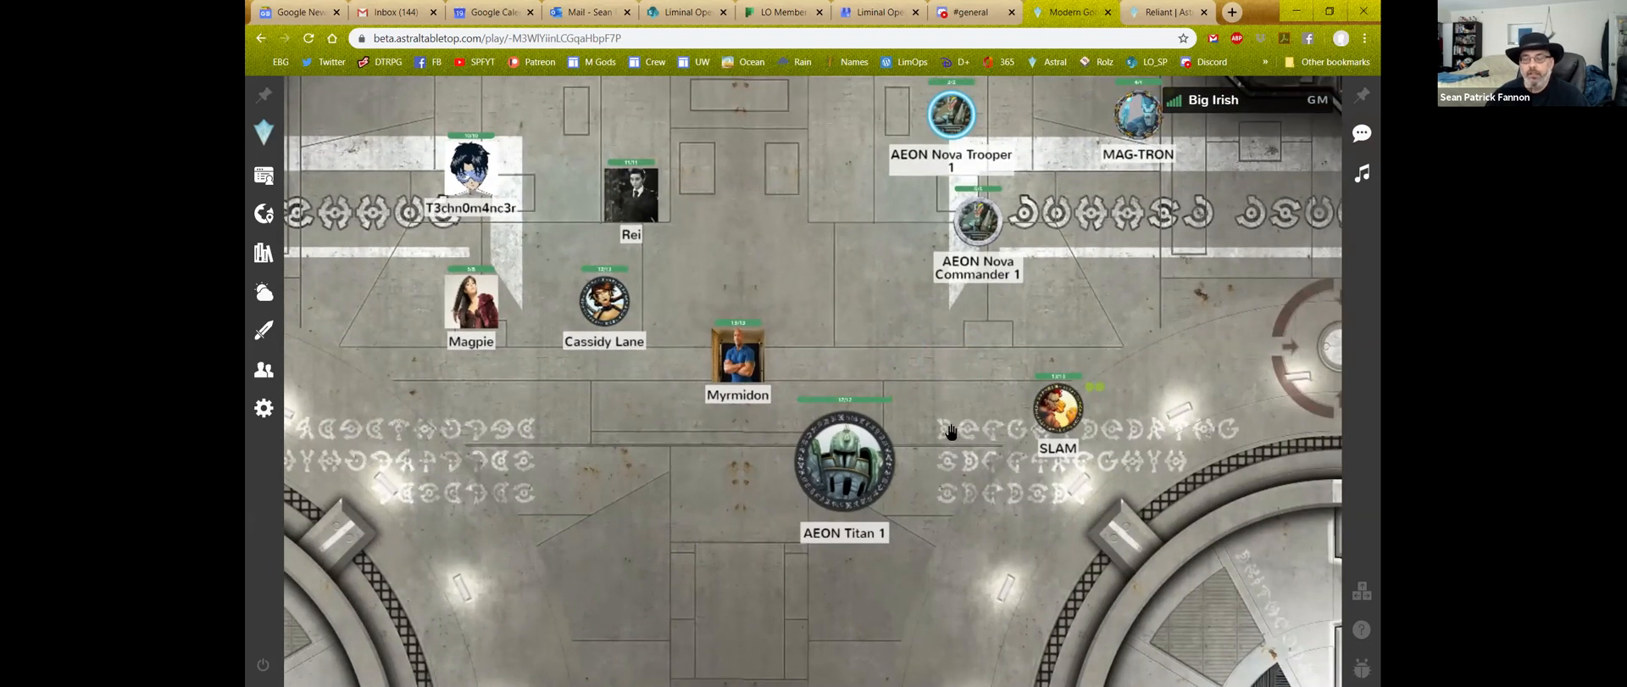
# Move Myrmidon's token away from AEON Titan 1 to just below Cassidy Lane
pyautogui.scroll(-2, 943, 430)
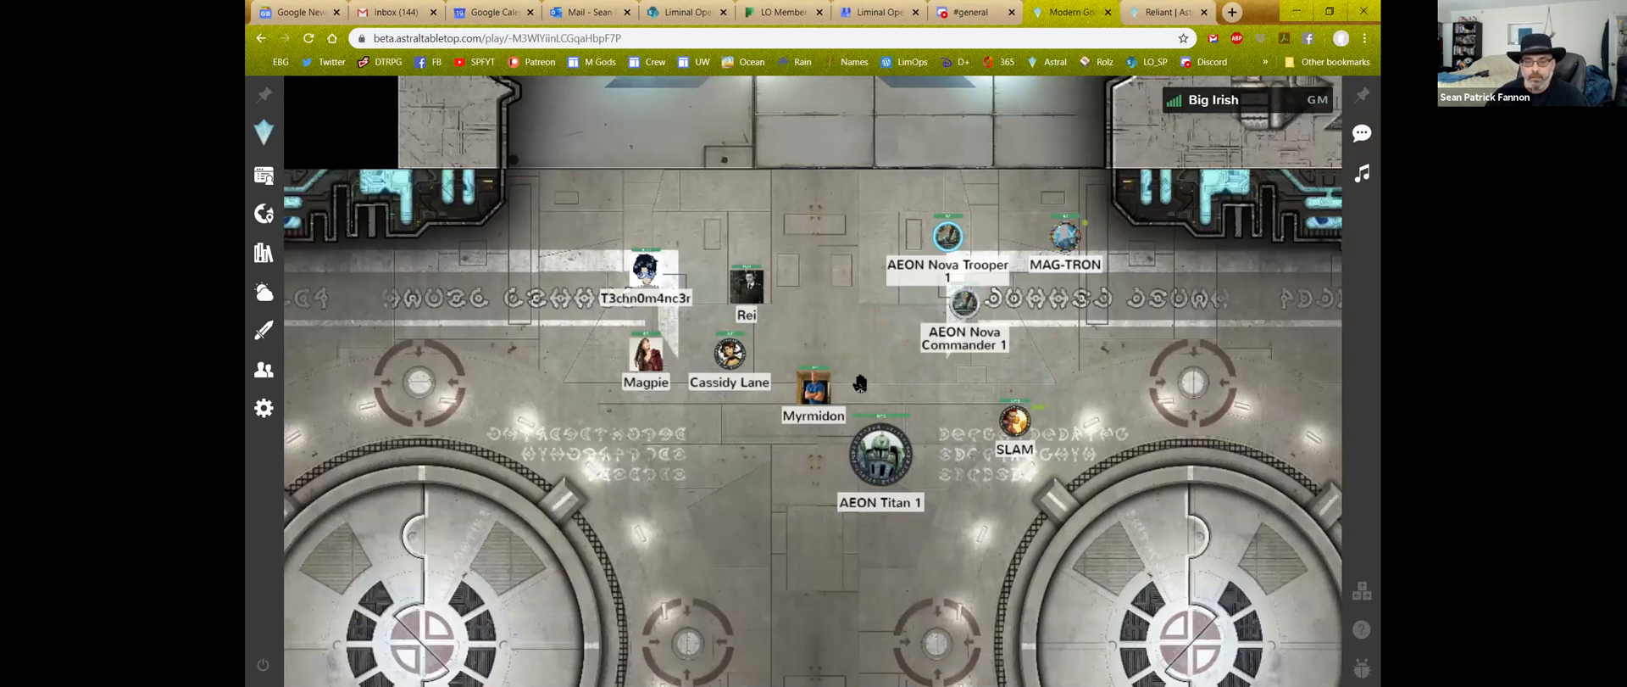
pyautogui.moveTo(815, 389); pyautogui.dragTo(752, 426)
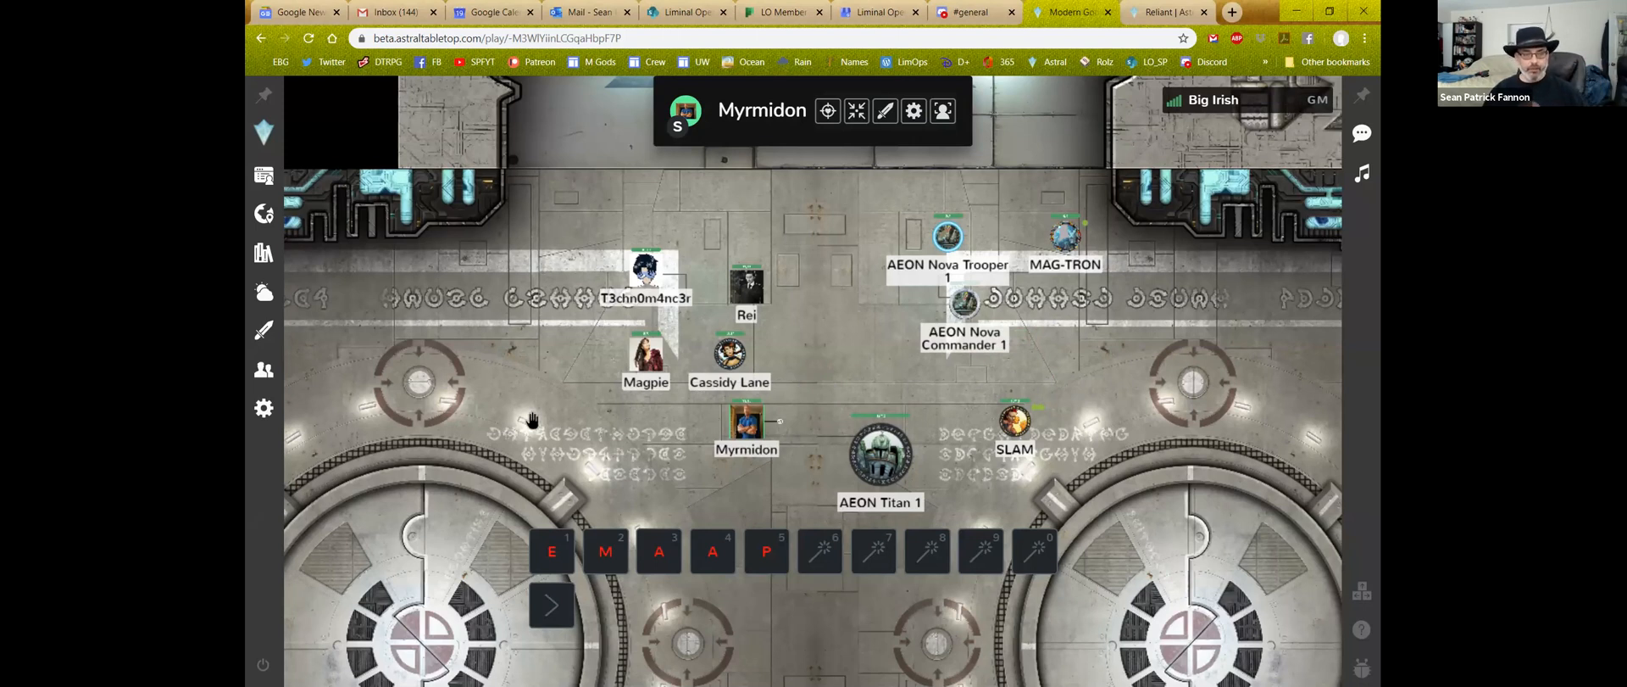
# Add all tokens from the Nest Hangar map to the Initiative Tracker, look through the list, and hide the tracker
pyautogui.click(265, 334)
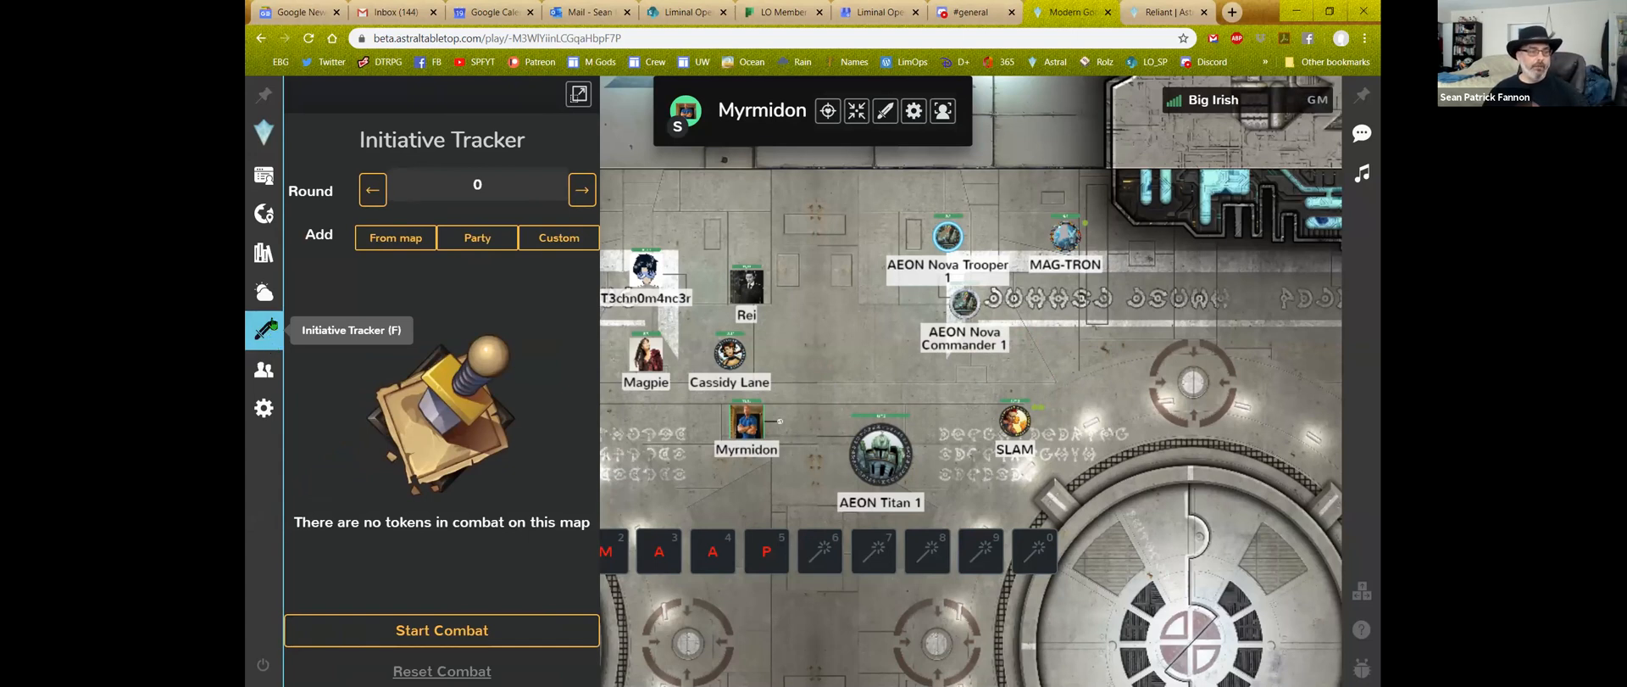
pyautogui.click(264, 94)
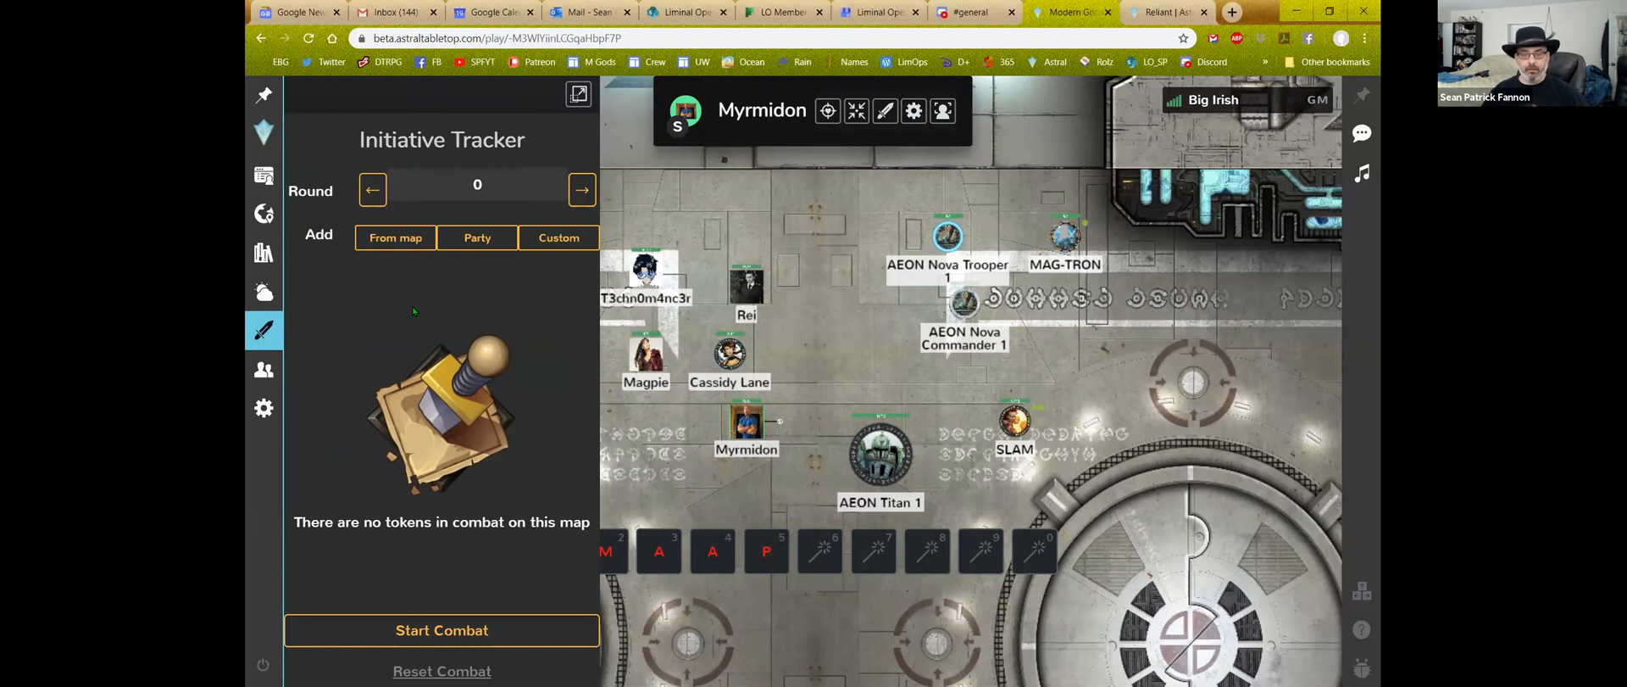
pyautogui.click(385, 240)
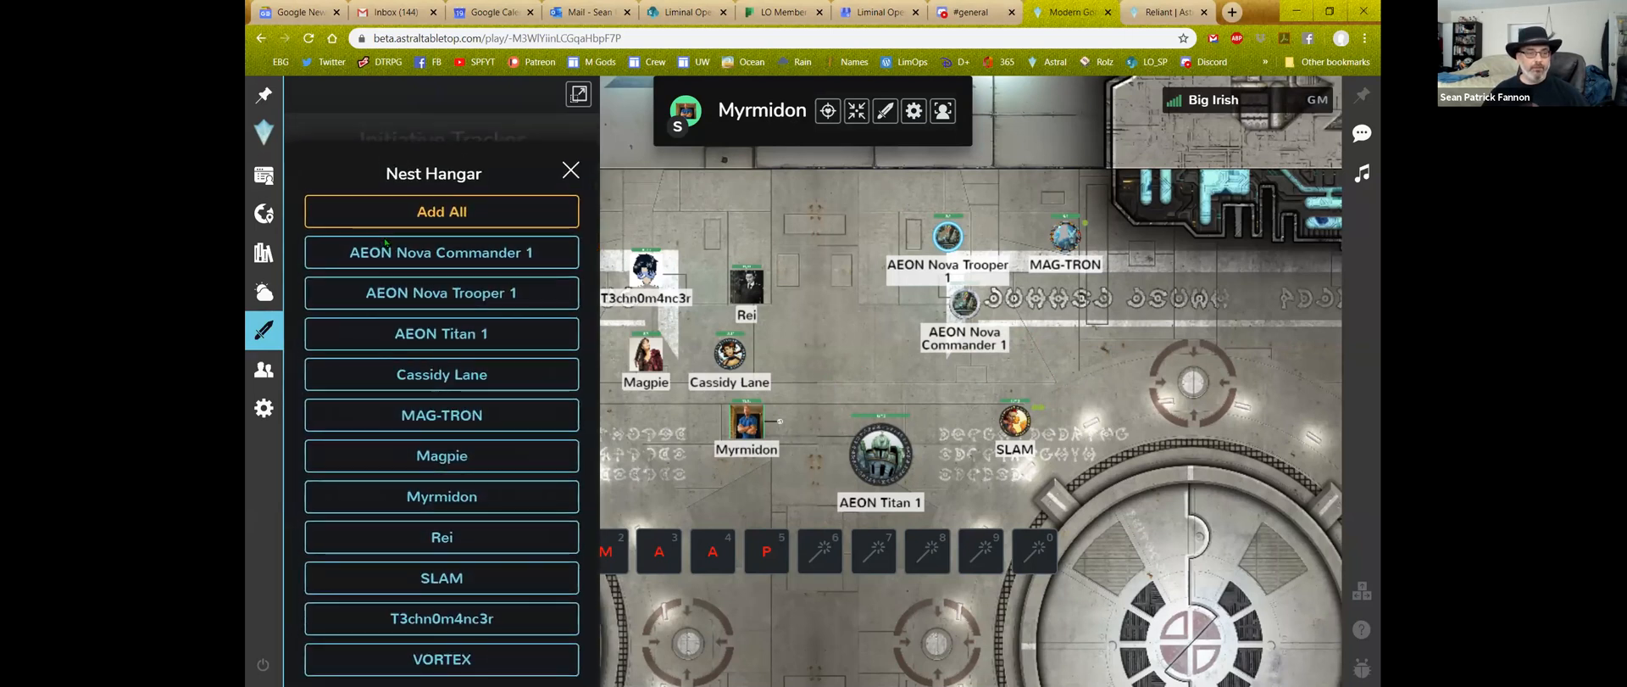
pyautogui.click(434, 219)
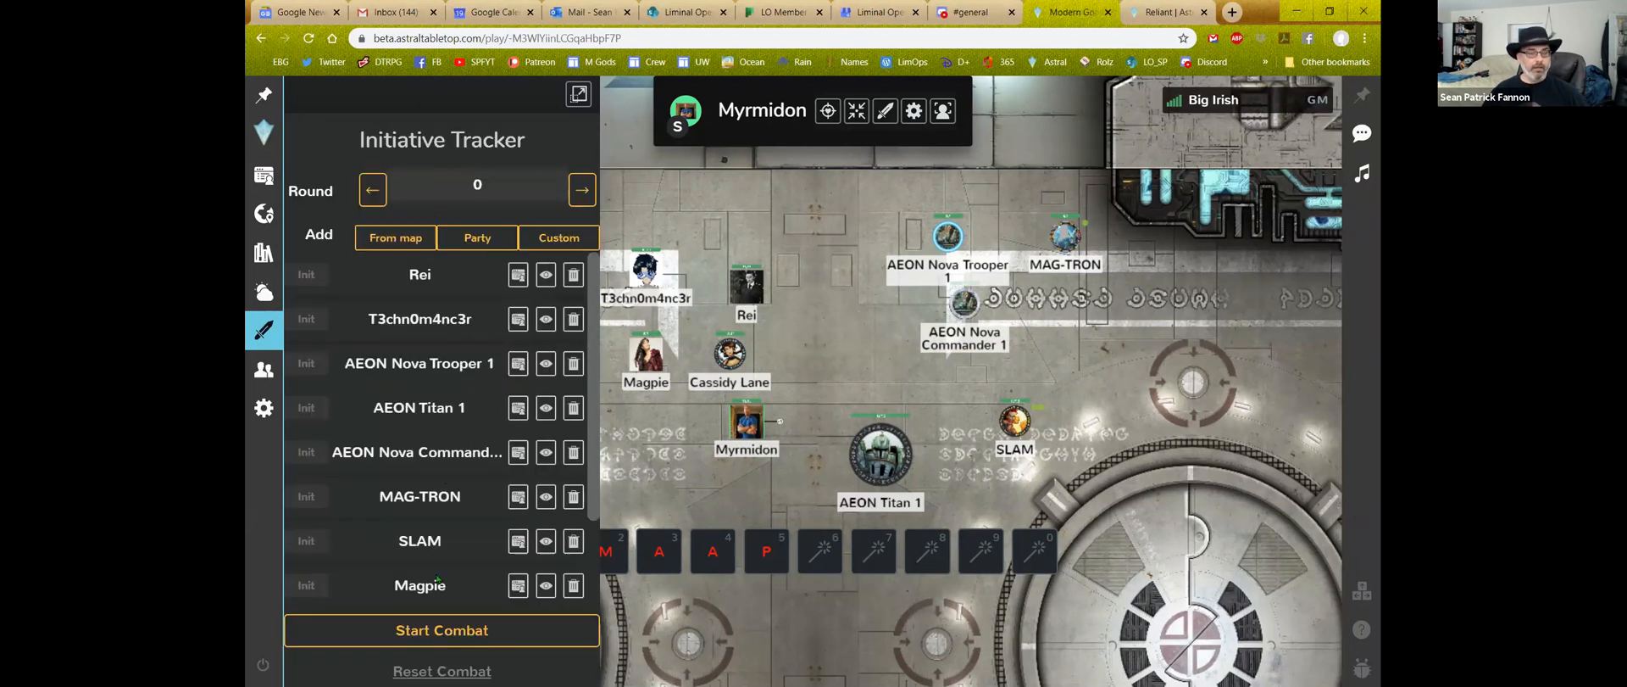
pyautogui.scroll(-3, 436, 462)
pyautogui.scroll(3, 436, 462)
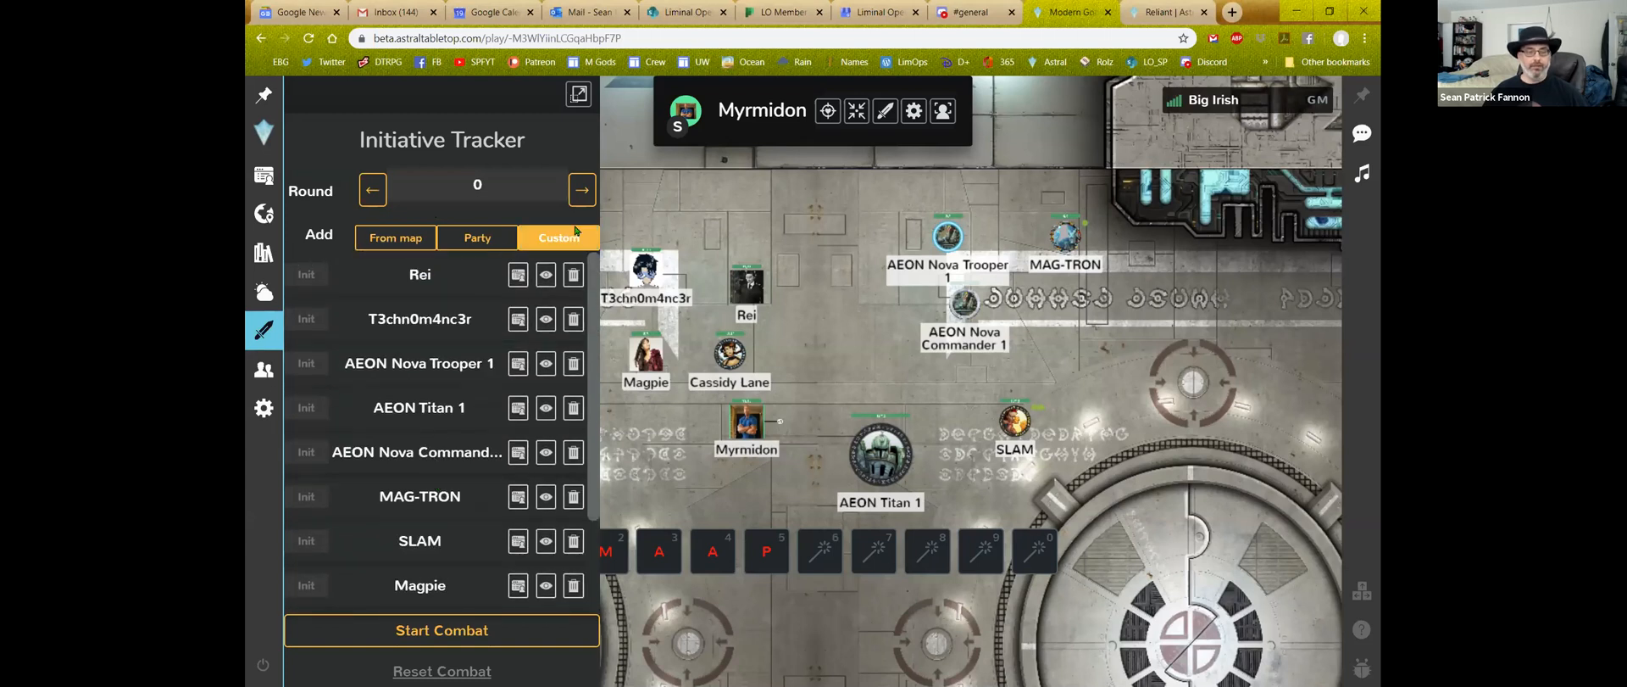
pyautogui.click(264, 97)
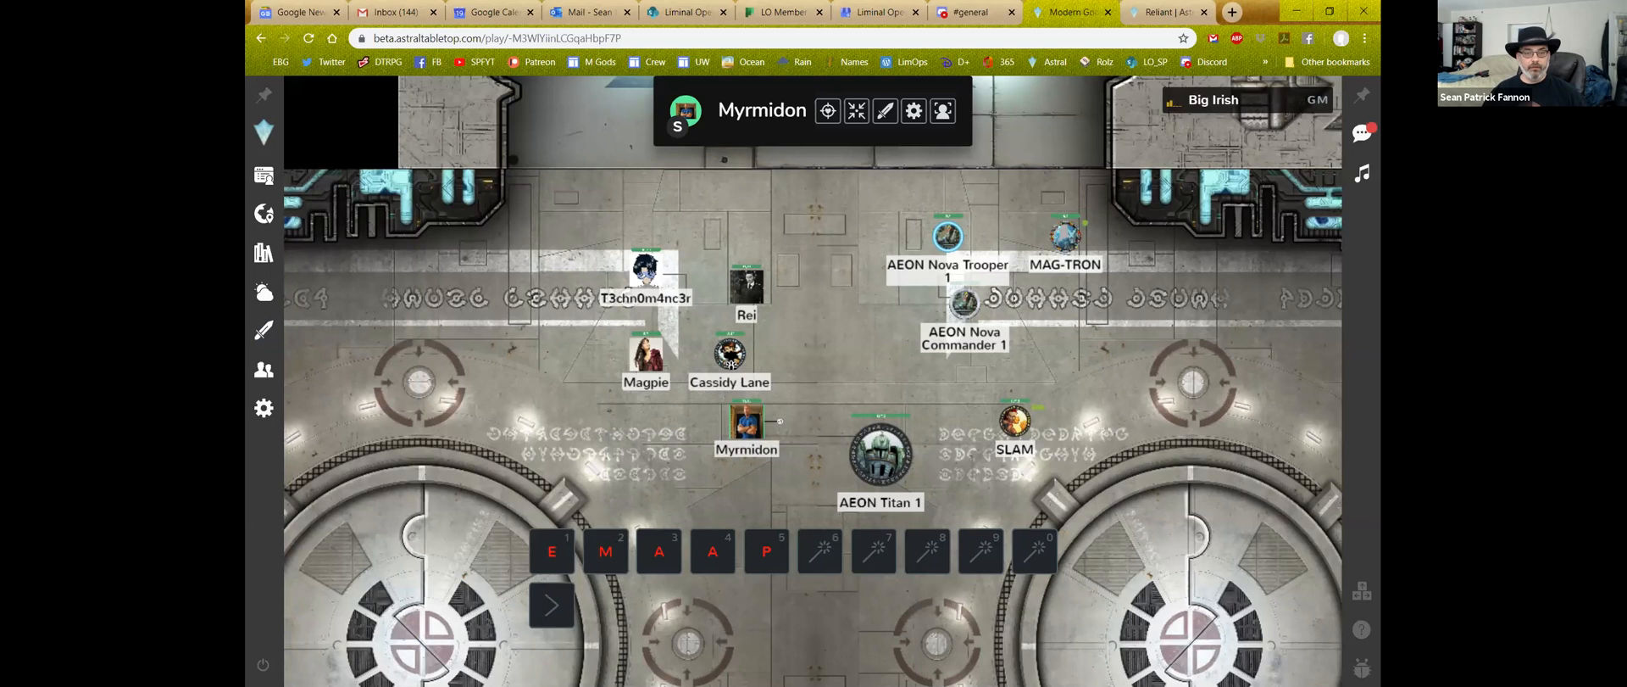
# Roll Edge initiative for the hero tokens, including Cassidy Lane, Magpie, Rei and T3chn0m4nc3r
pyautogui.click(729, 356)
pyautogui.click(644, 355)
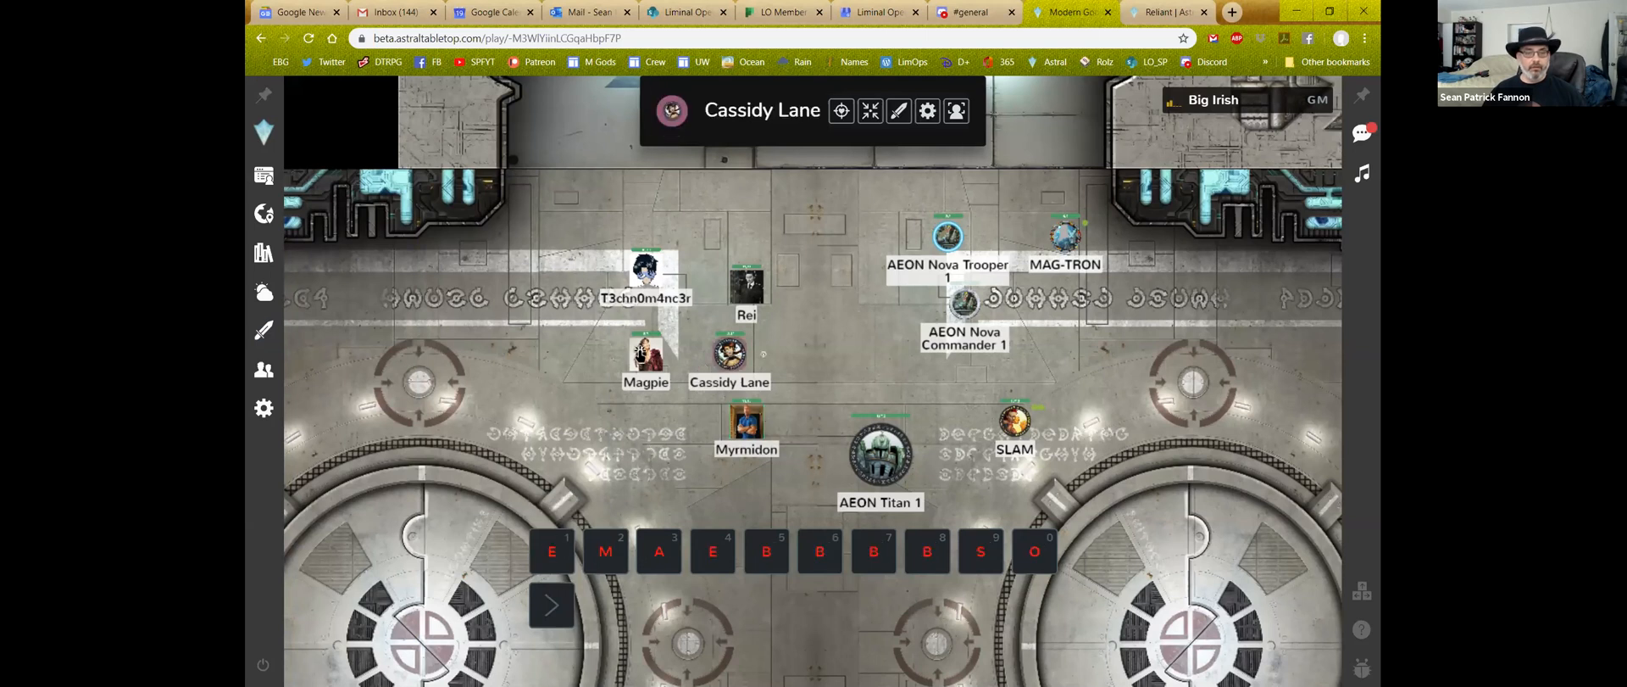
pyautogui.click(748, 290)
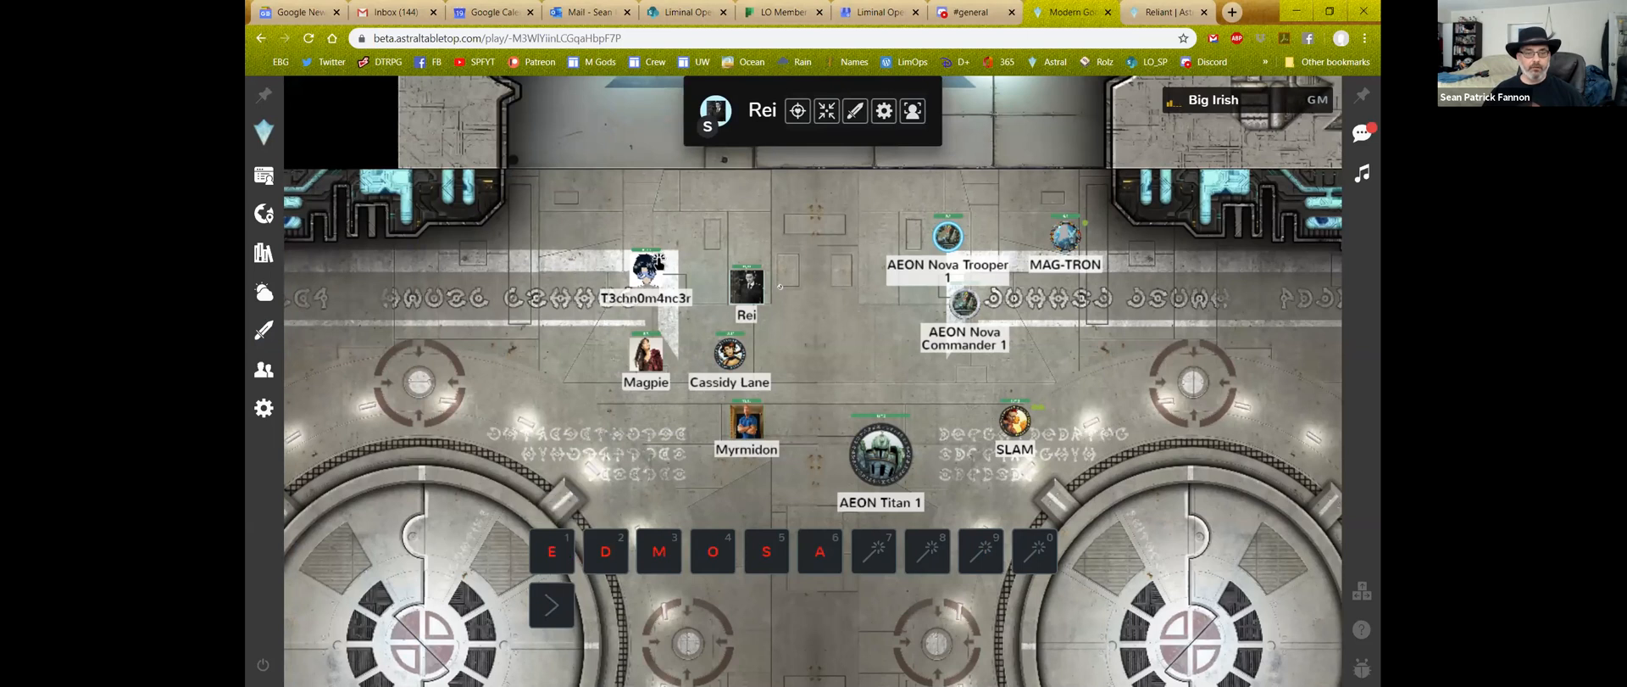
pyautogui.click(652, 268)
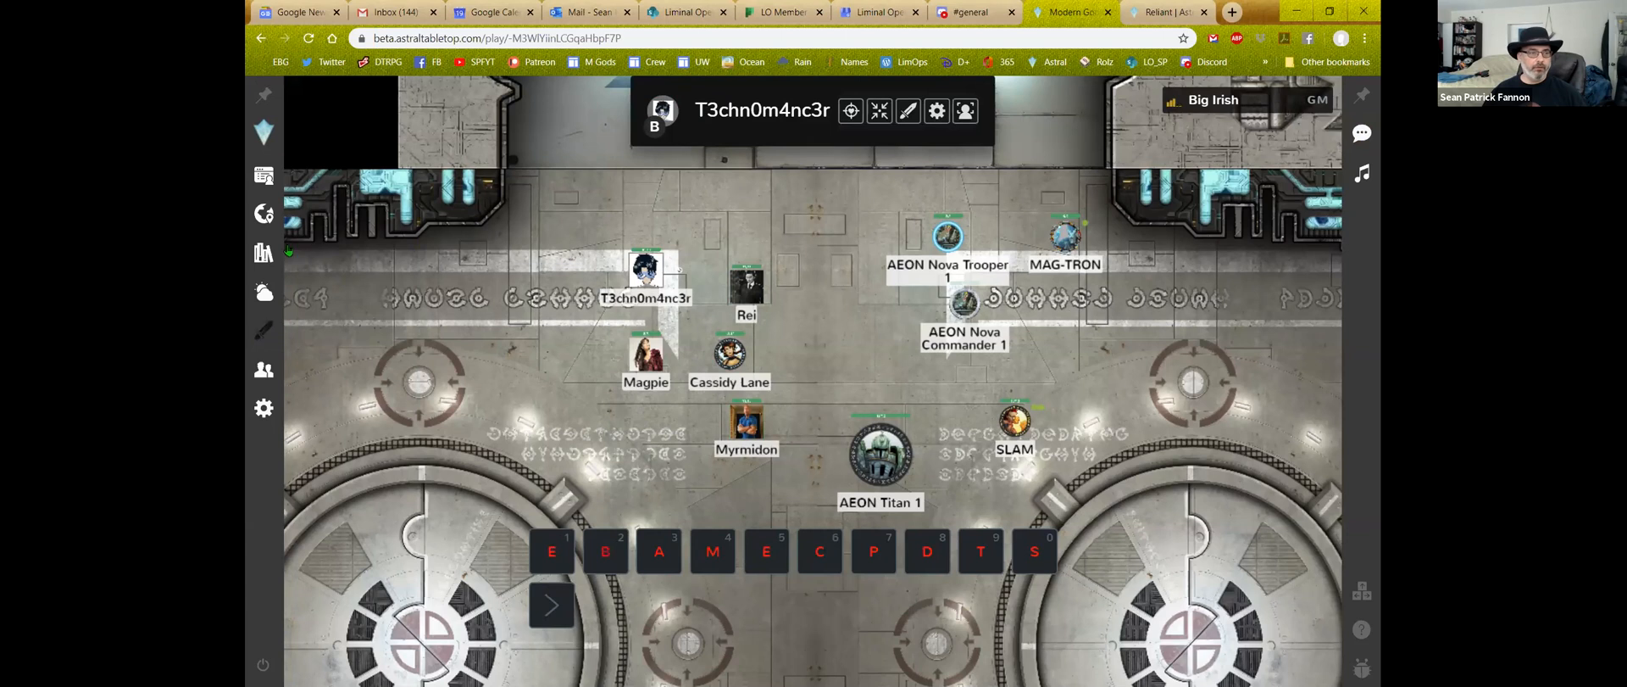
pyautogui.click(264, 329)
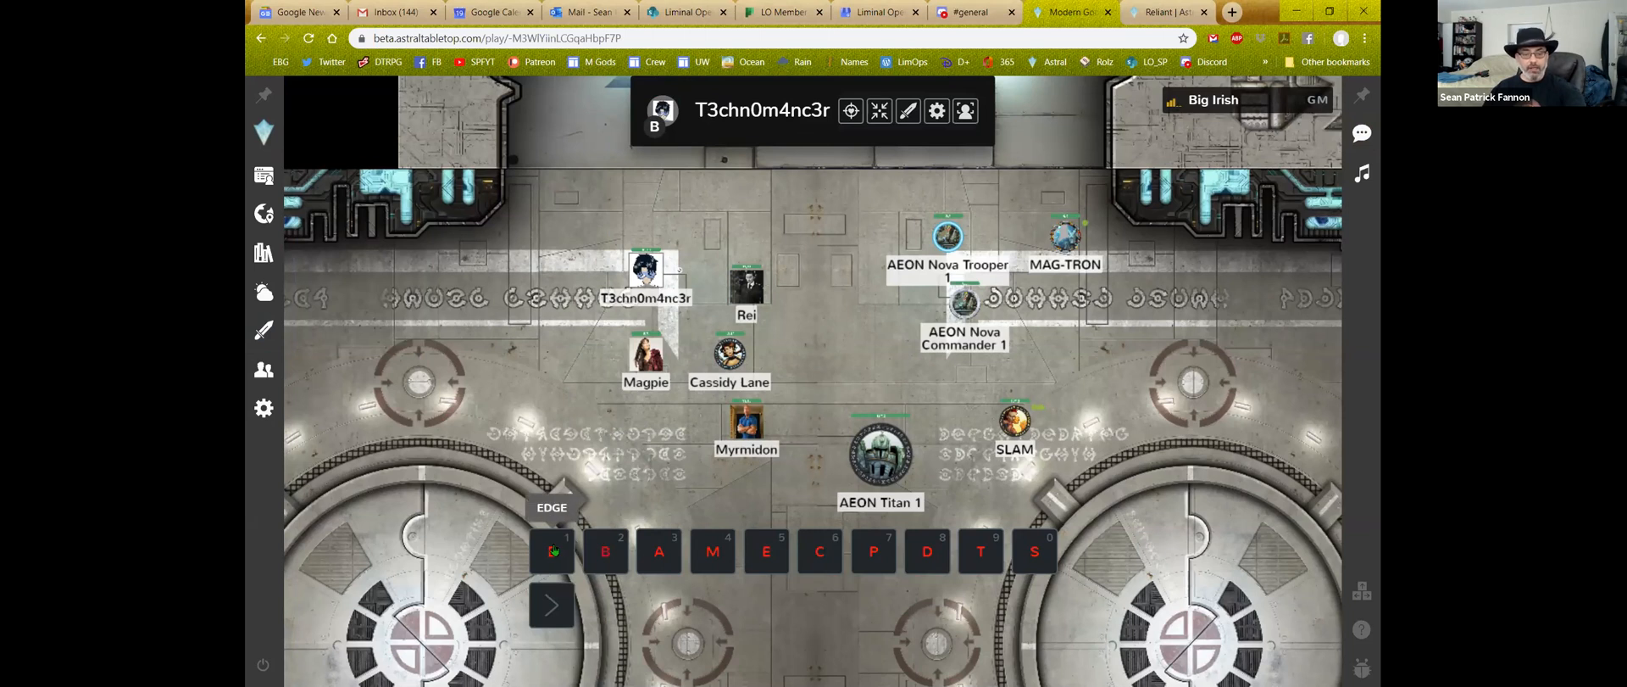
# Roll Edge initiative for the opposing tokens AEON Nova Trooper 1, MAG-TRON, AEON Nova Commander 1, AEON Titan 1 and SLAM
pyautogui.click(948, 237)
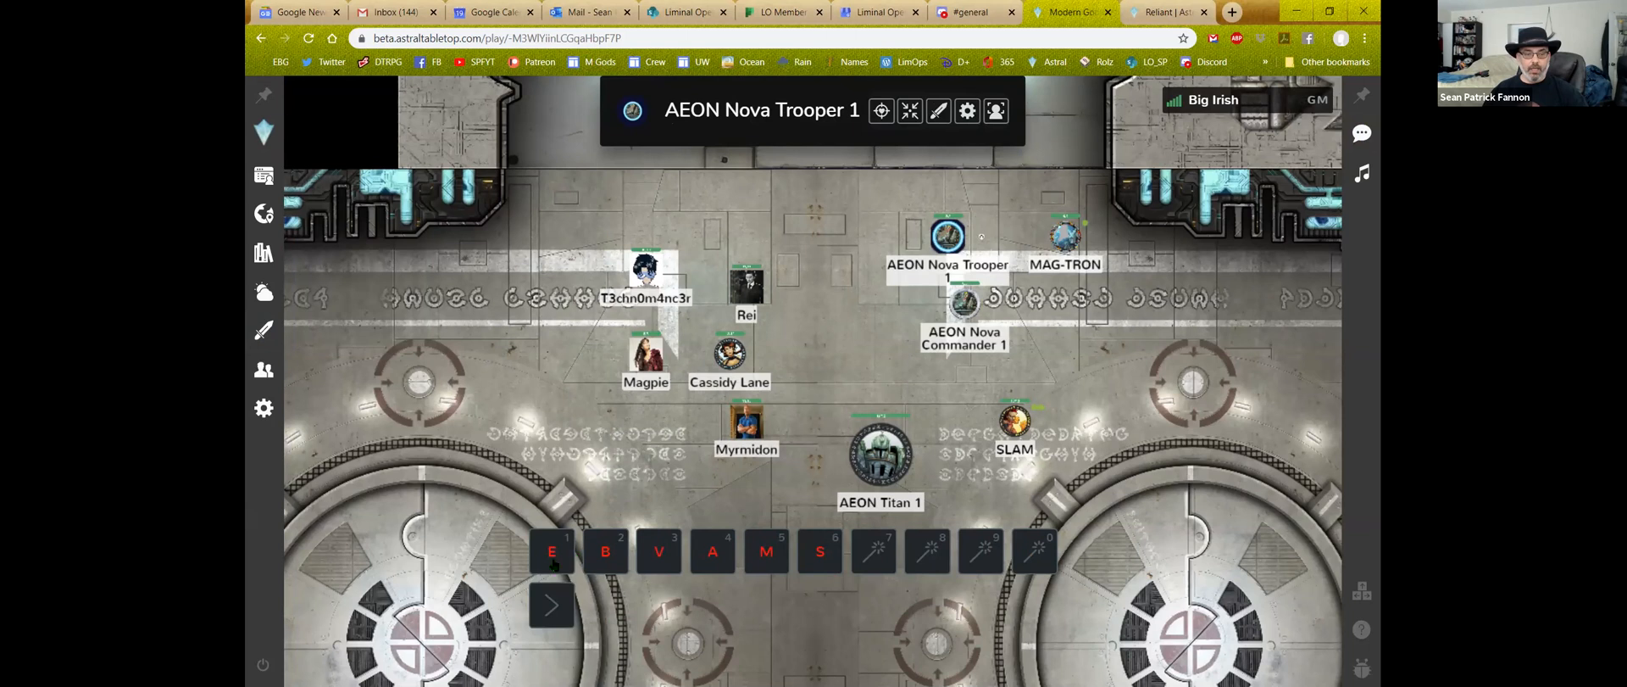
pyautogui.click(1066, 241)
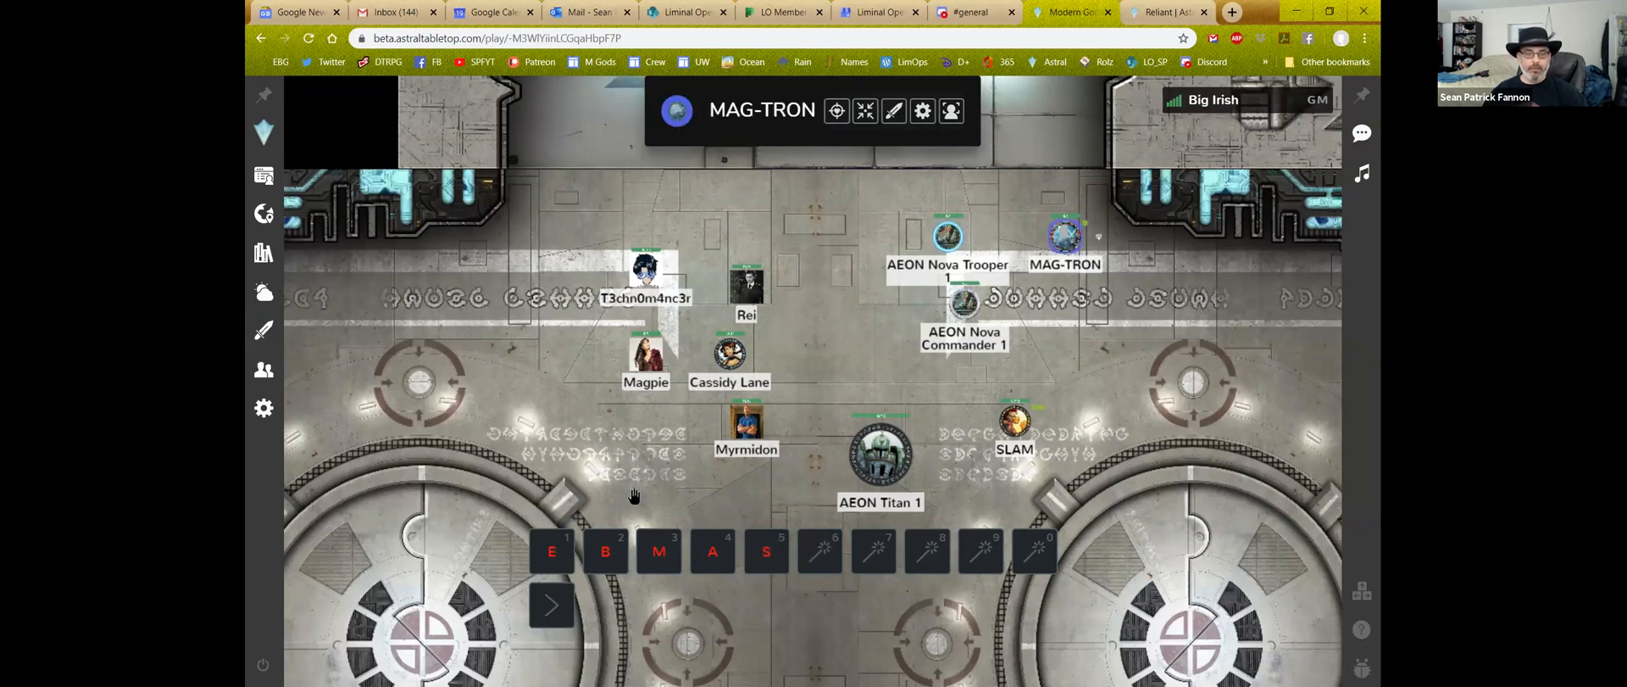
pyautogui.click(948, 332)
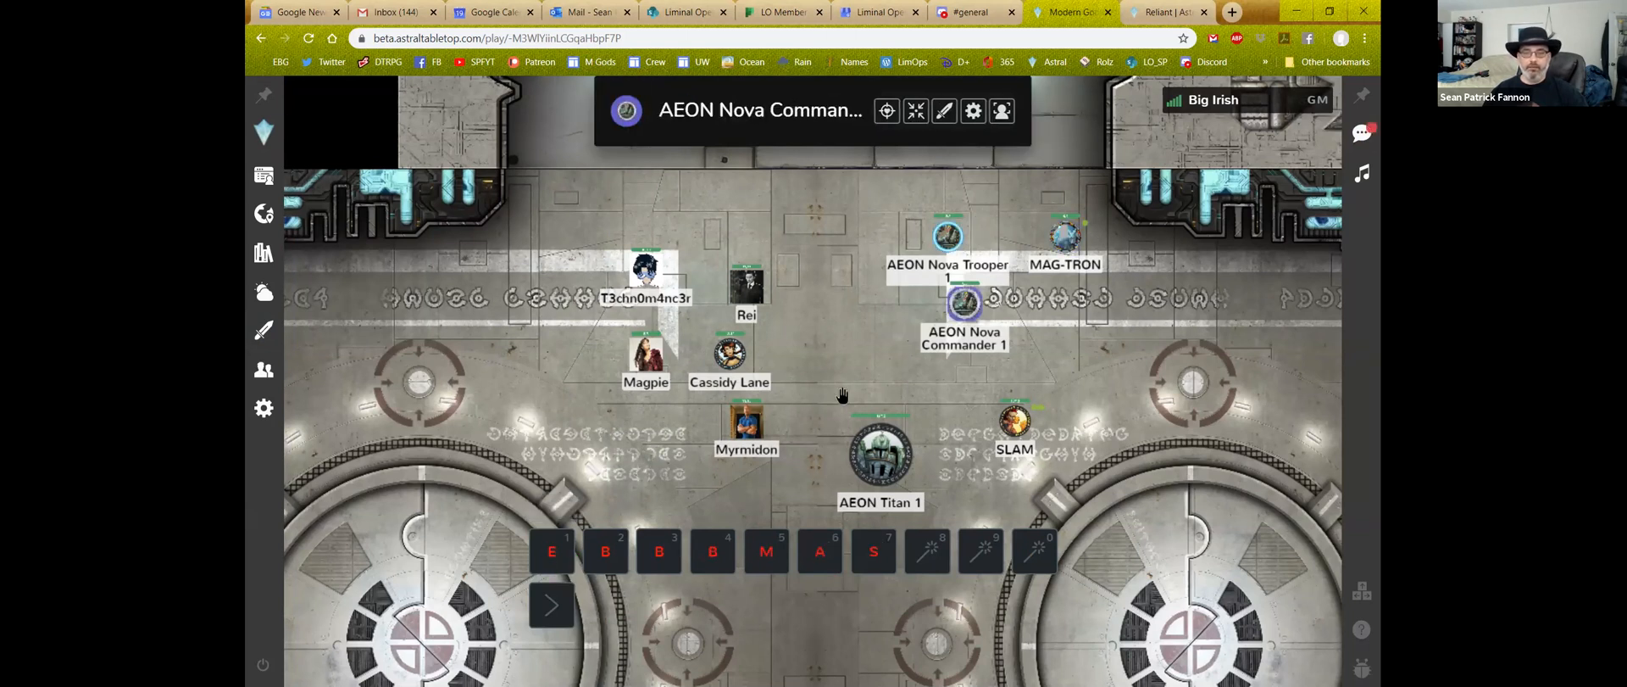
pyautogui.click(874, 471)
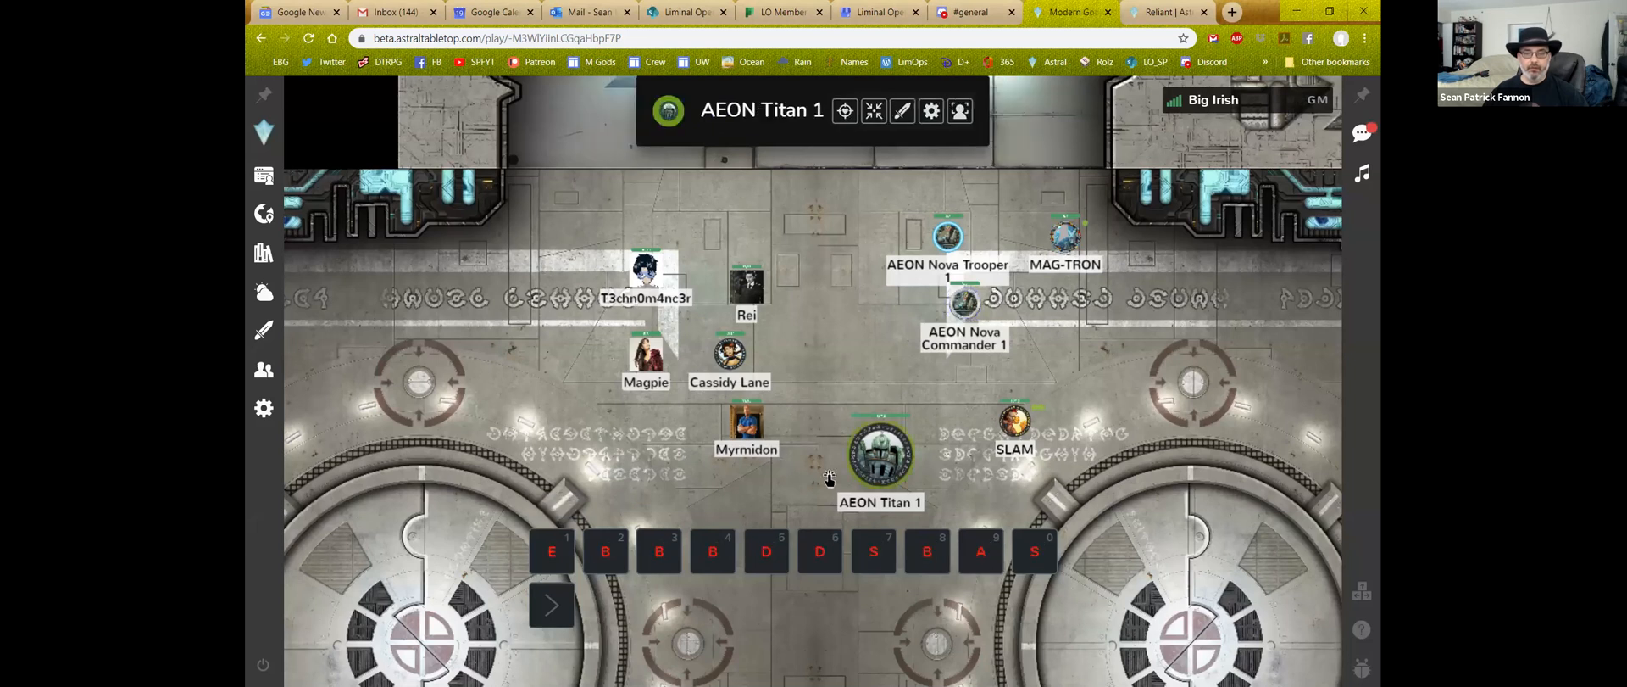
pyautogui.click(1014, 420)
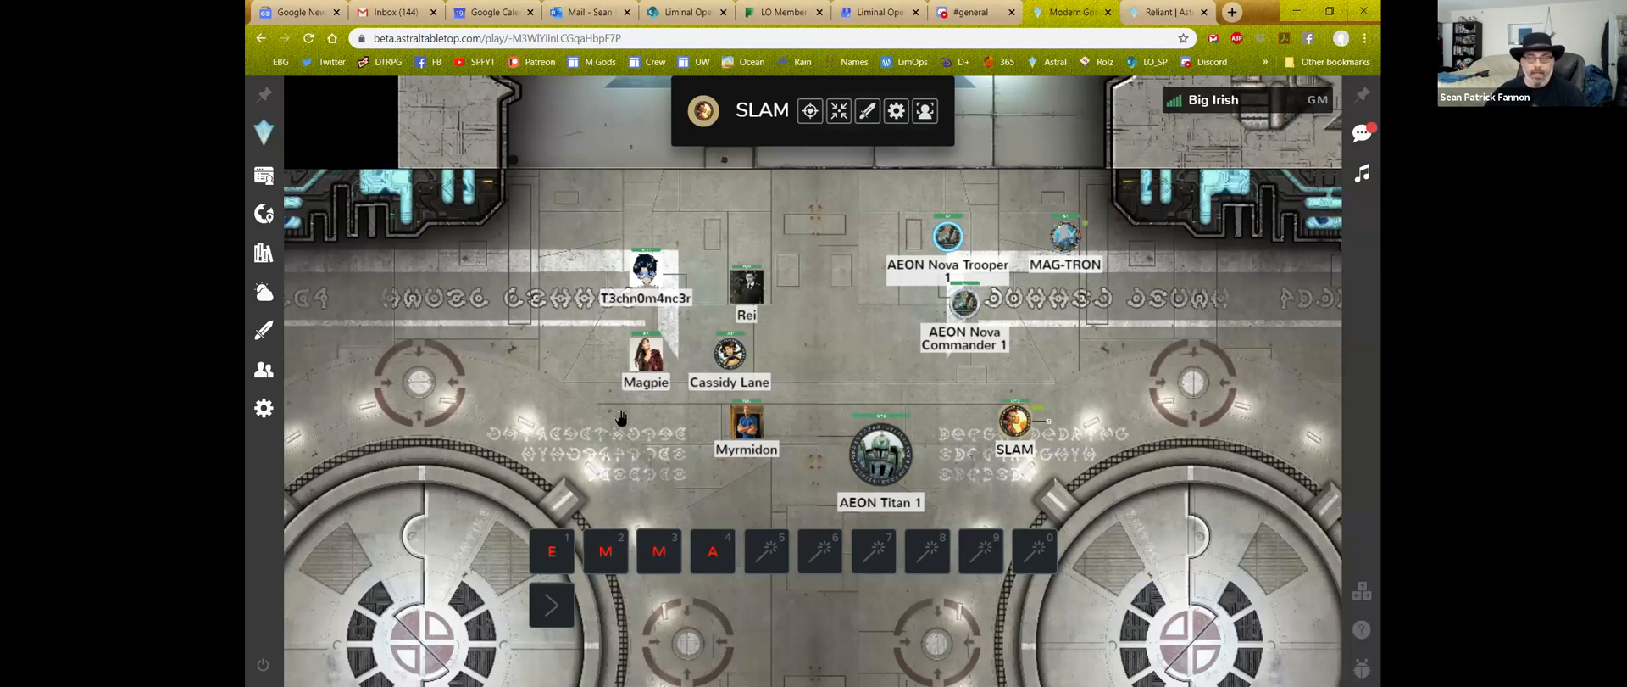
# Check the rolled order in the Initiative Tracker and remove VORTEX from it
pyautogui.click(282, 340)
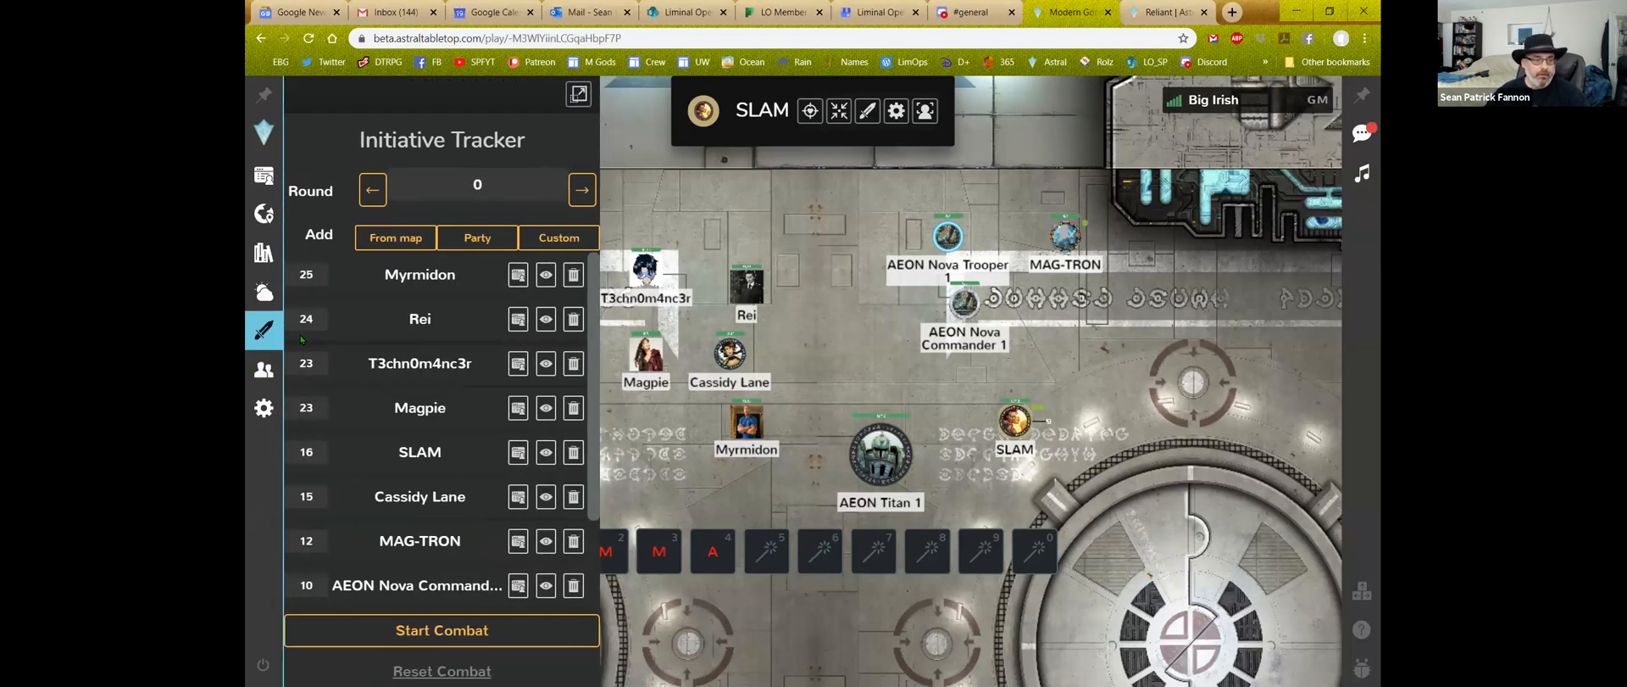
pyautogui.scroll(-3, 337, 371)
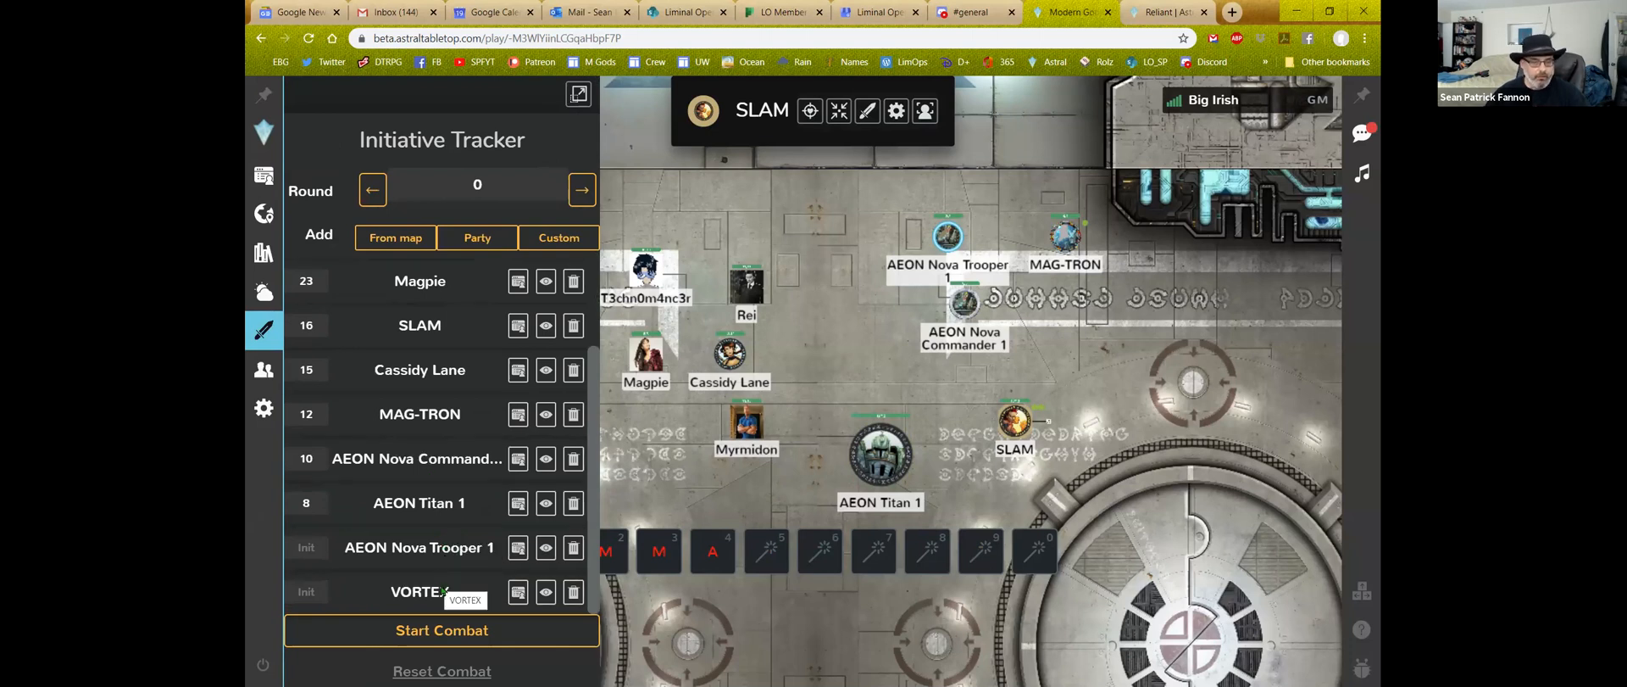
pyautogui.click(571, 593)
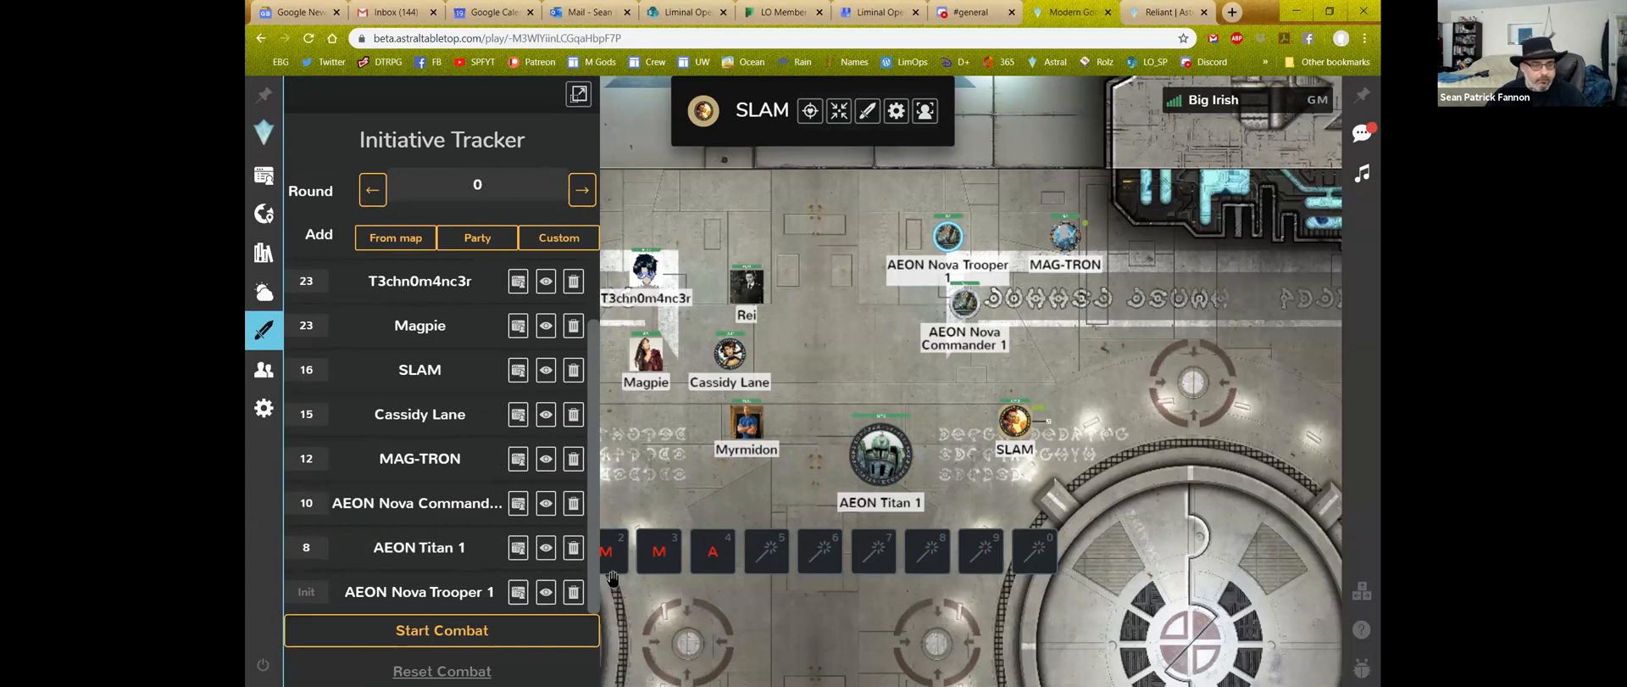
# Roll the missing Edge initiative for AEON Nova Trooper 1, review the order in the tracker, and start combat
pyautogui.click(948, 236)
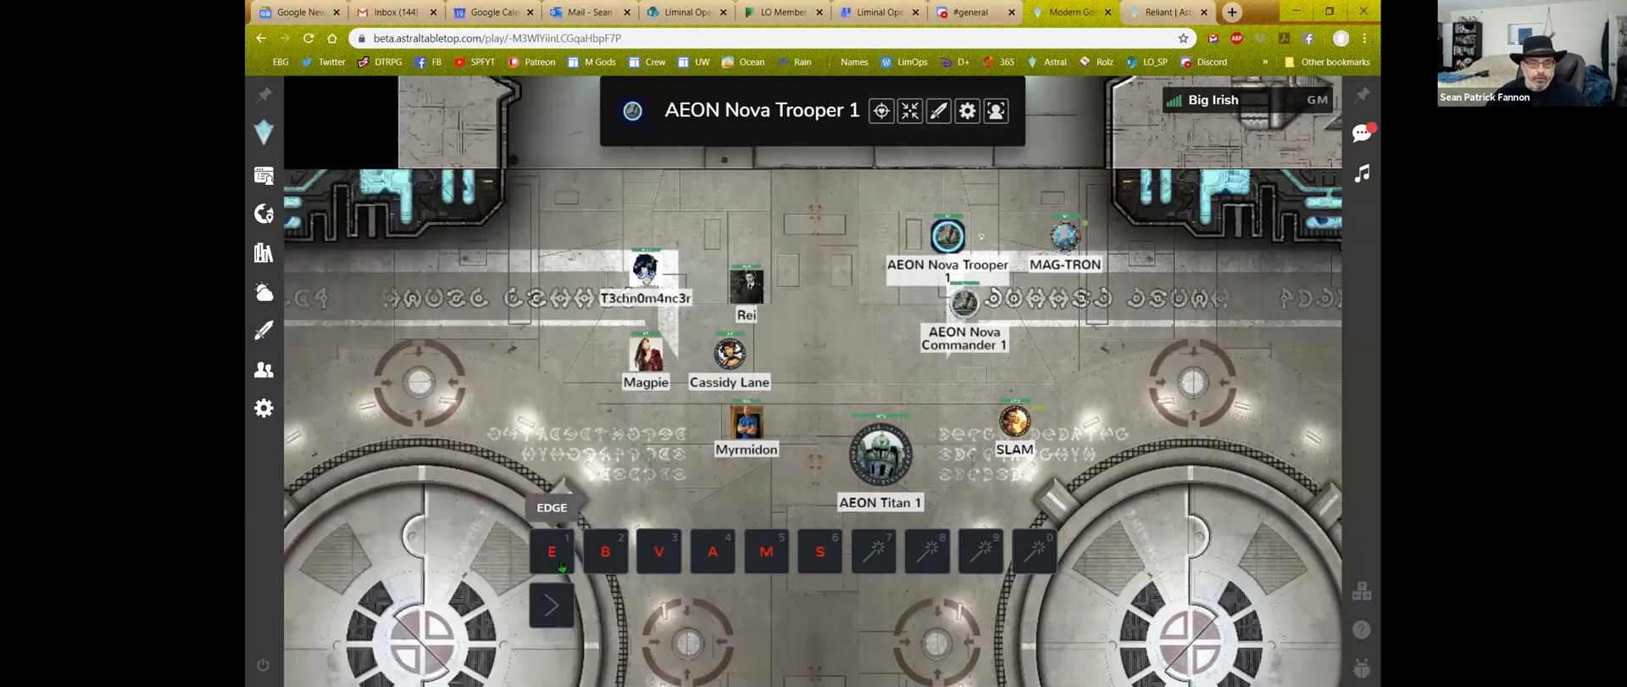
pyautogui.click(263, 330)
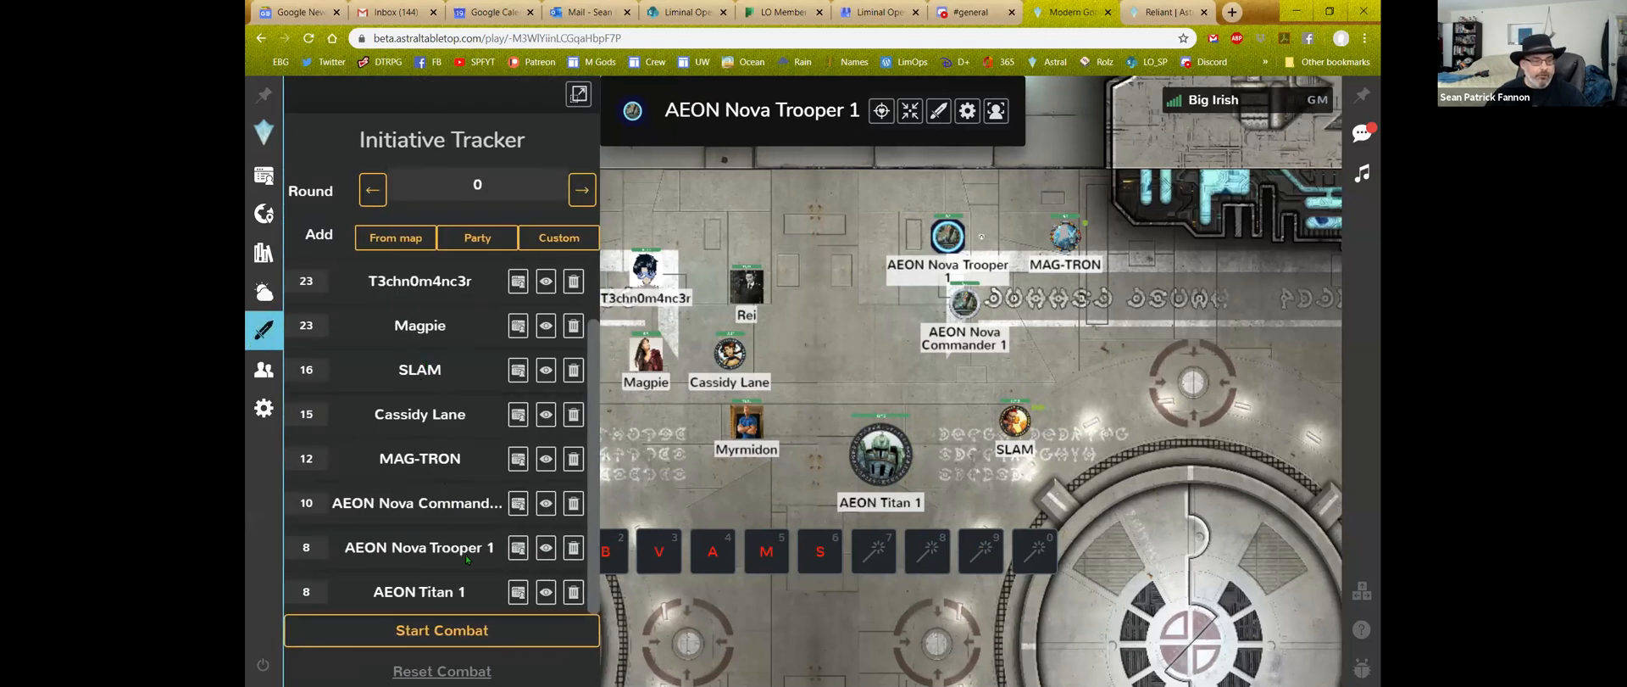
pyautogui.scroll(1, 461, 542)
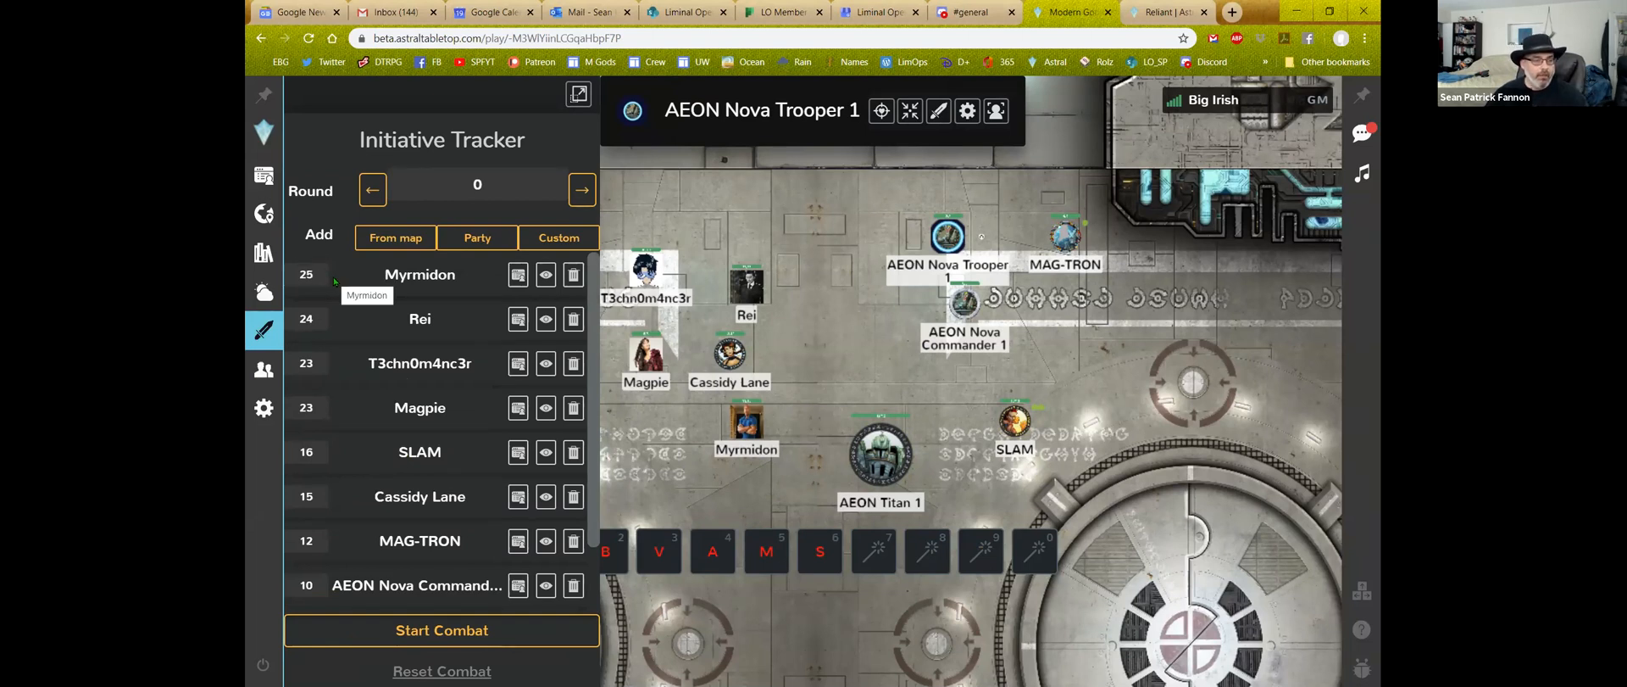
pyautogui.scroll(-1, 334, 281)
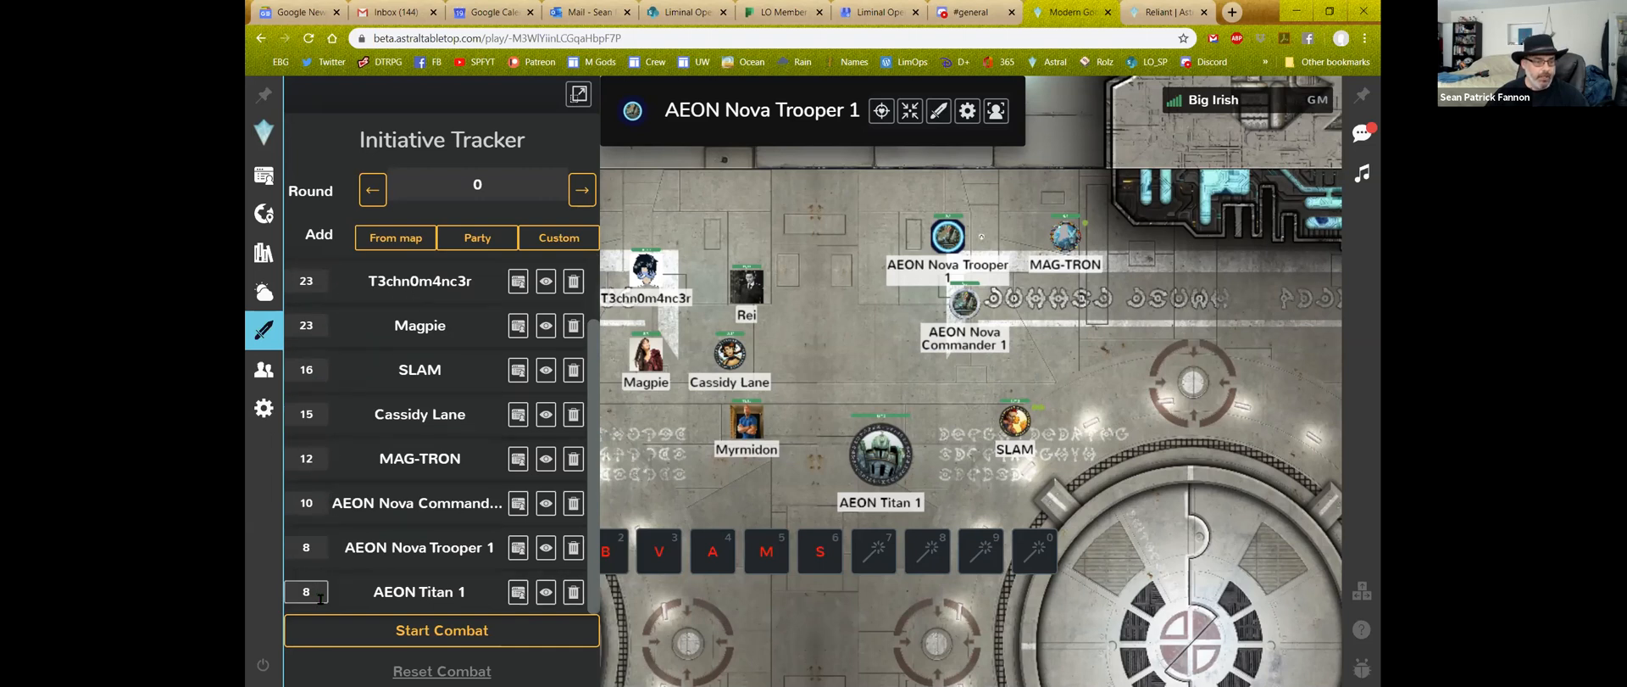
pyautogui.click(416, 634)
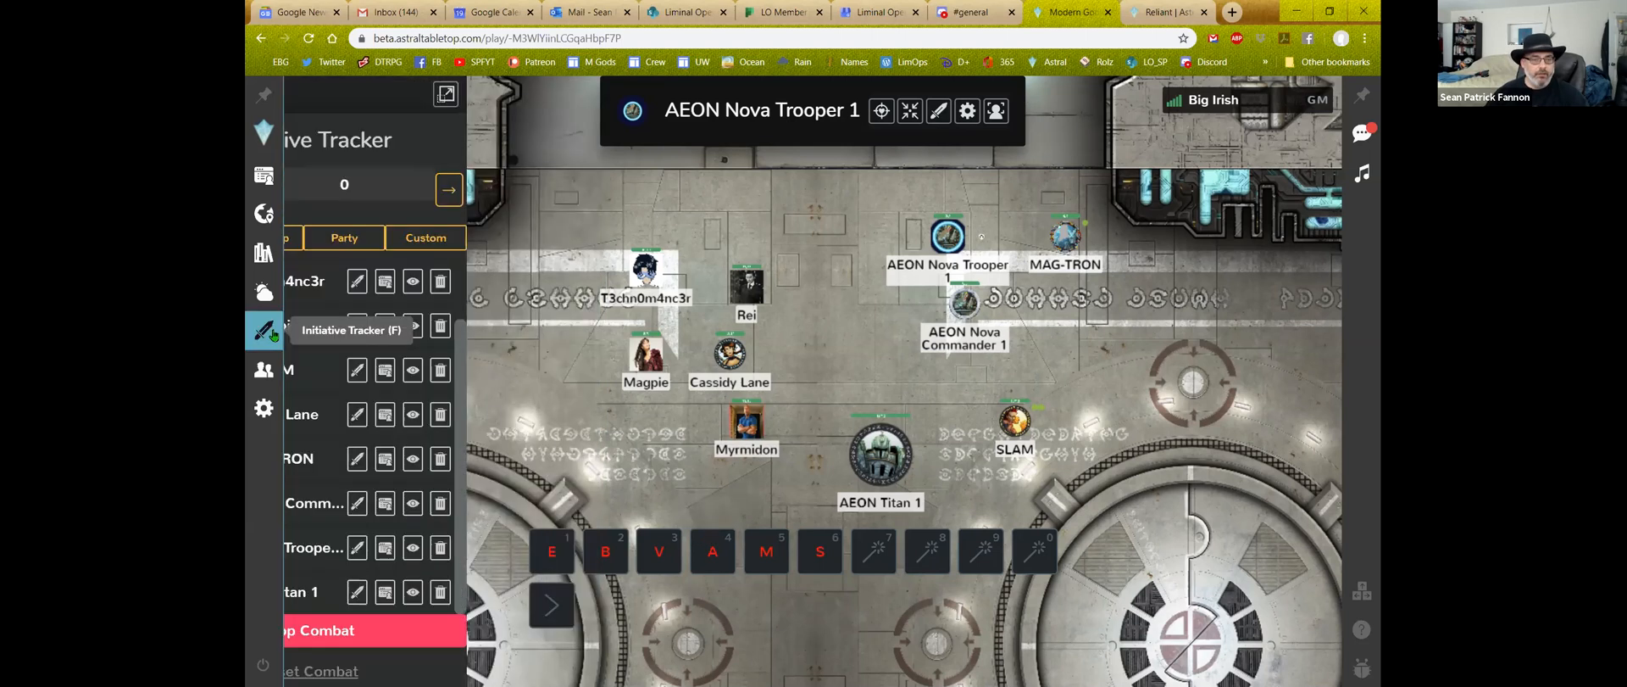
# Move Myrmidon's token right beside AEON Titan 1 on the hangar map
pyautogui.scroll(5, 733, 448)
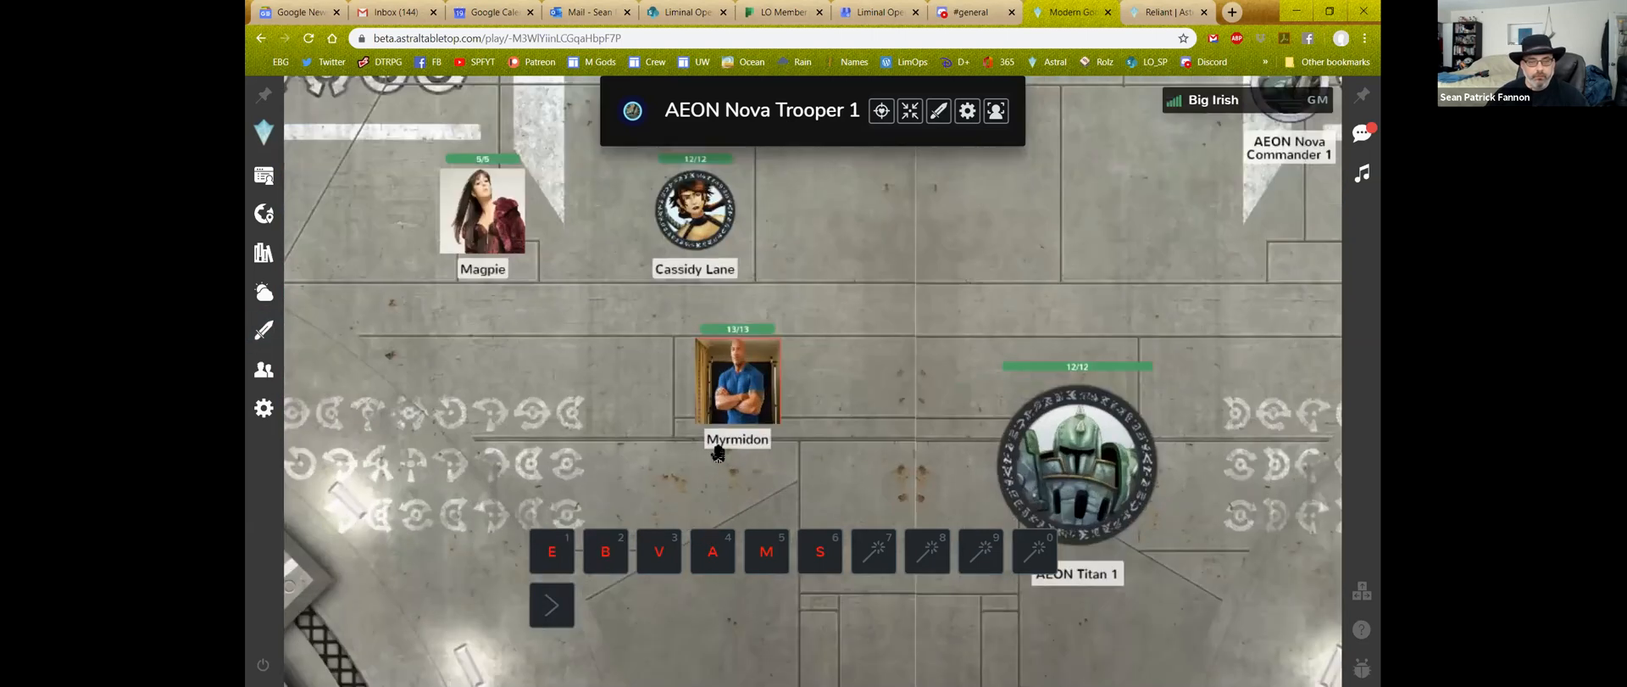
pyautogui.scroll(-2, 853, 433)
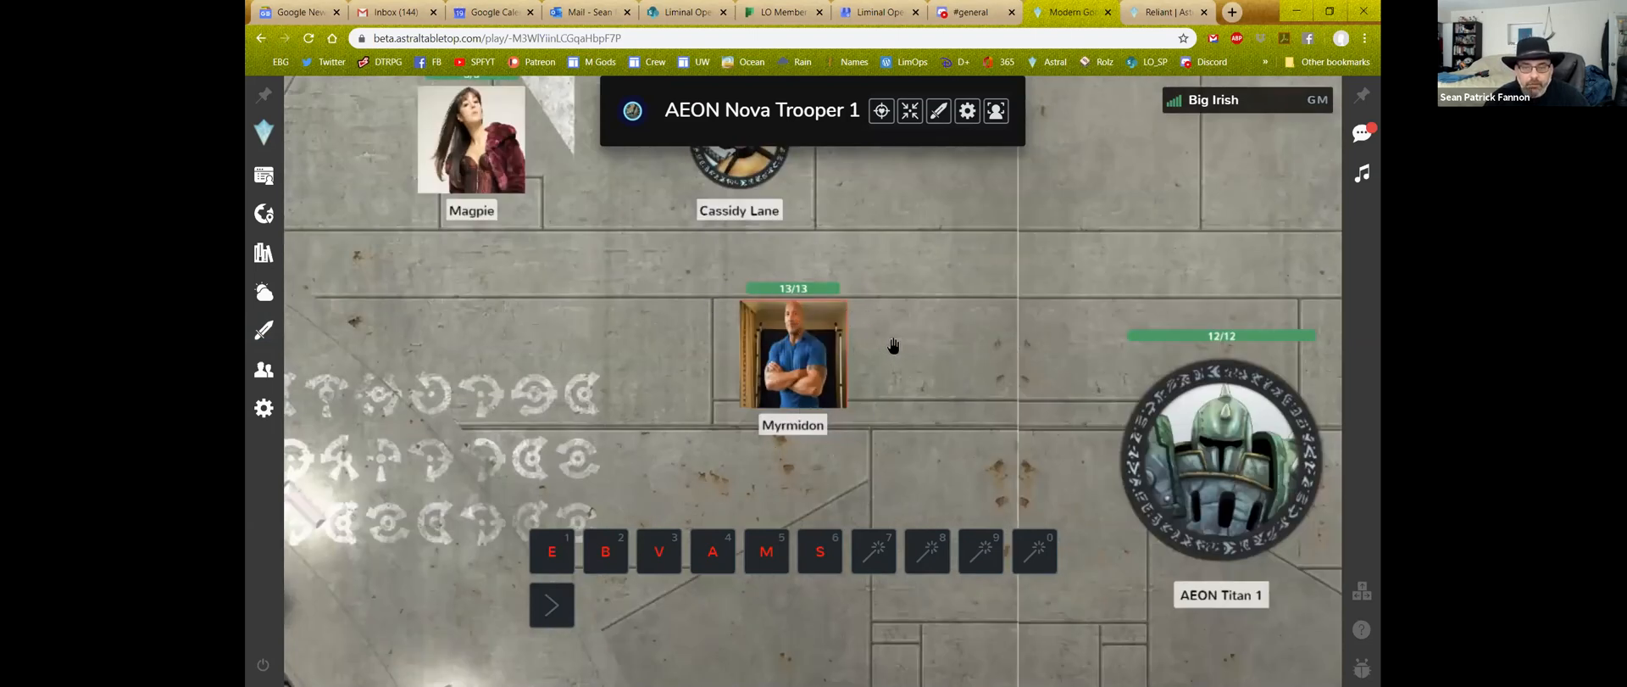
pyautogui.scroll(-1, 897, 345)
pyautogui.scroll(-1, 897, 345)
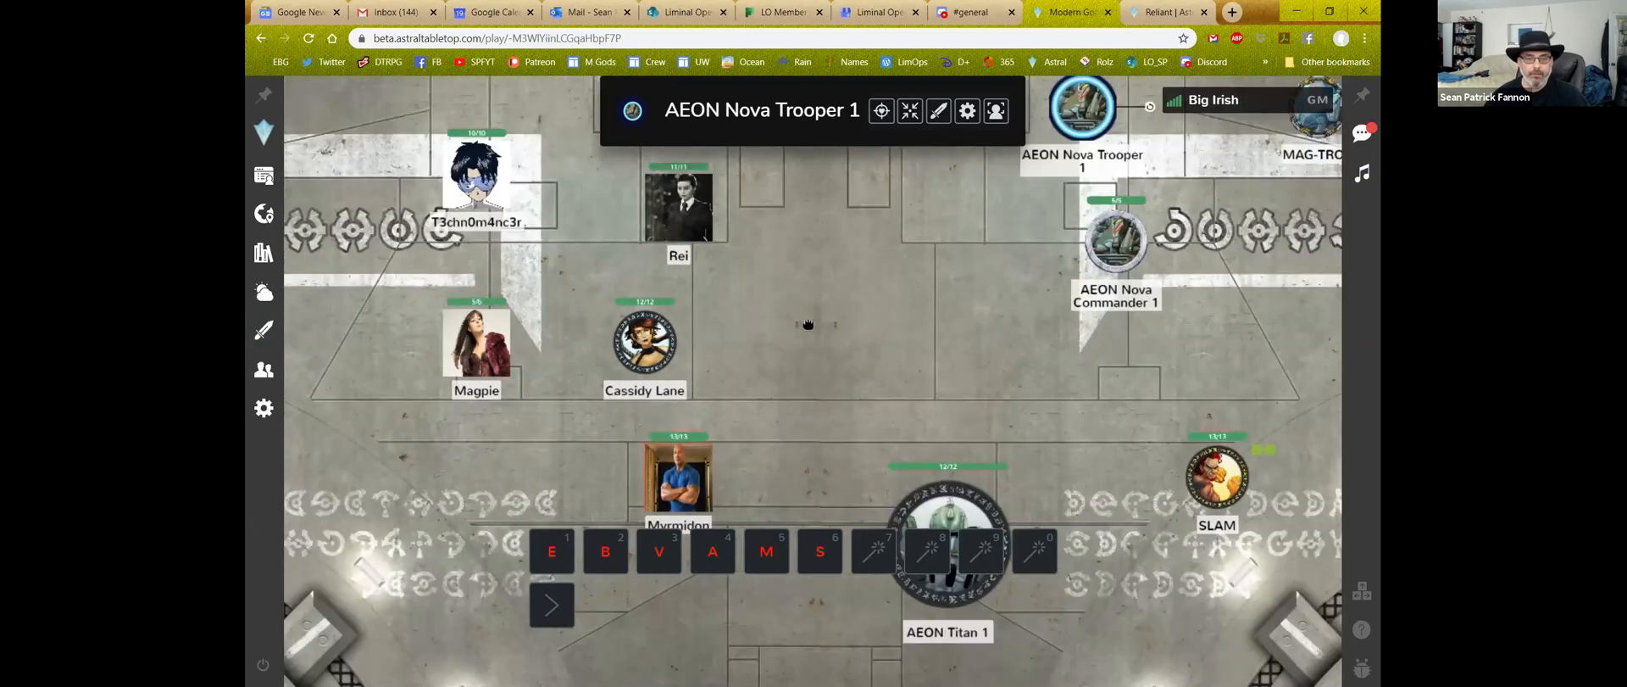
pyautogui.scroll(-2, 741, 378)
pyautogui.hscroll(2, 682, 371)
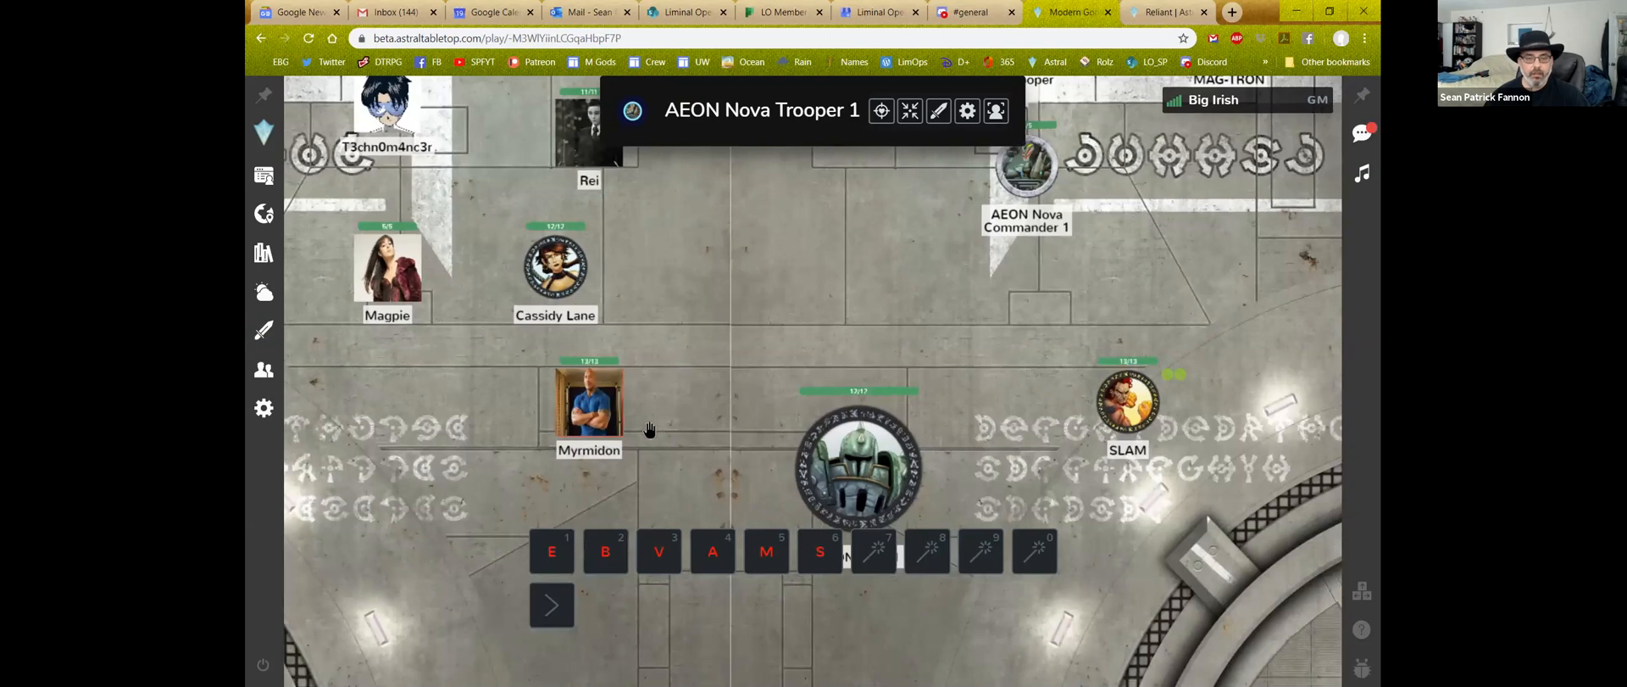
pyautogui.click(591, 406)
pyautogui.moveTo(591, 406); pyautogui.dragTo(757, 438)
# Roll Myrmidon's Might as an attack and check the result in the chat
pyautogui.scroll(-1, 954, 436)
pyautogui.scroll(1, 955, 435)
pyautogui.scroll(-4, 958, 439)
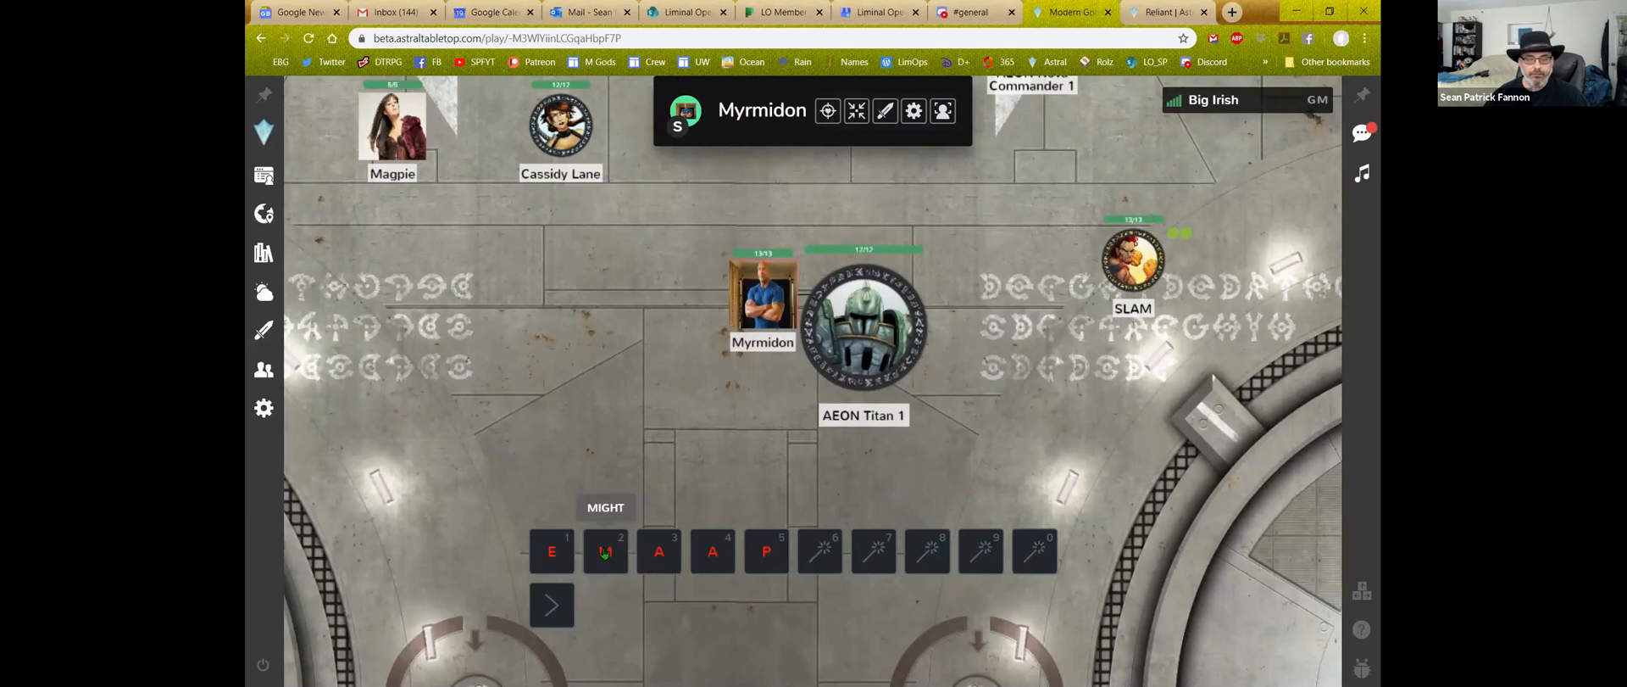
pyautogui.click(1362, 133)
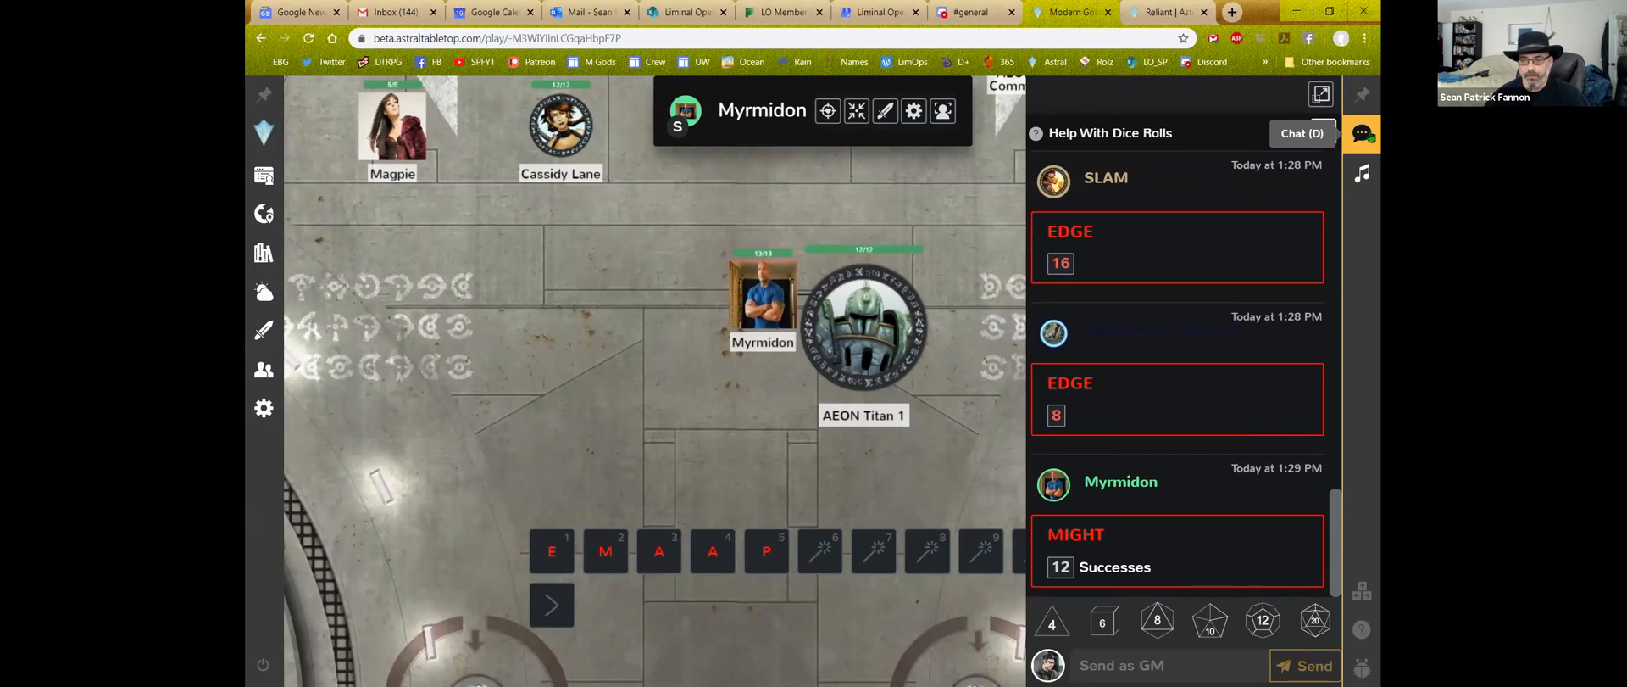
pyautogui.press('d')
# Roll AEON Titan 1's Armor 17d as its defense and check the result in the chat
pyautogui.click(880, 321)
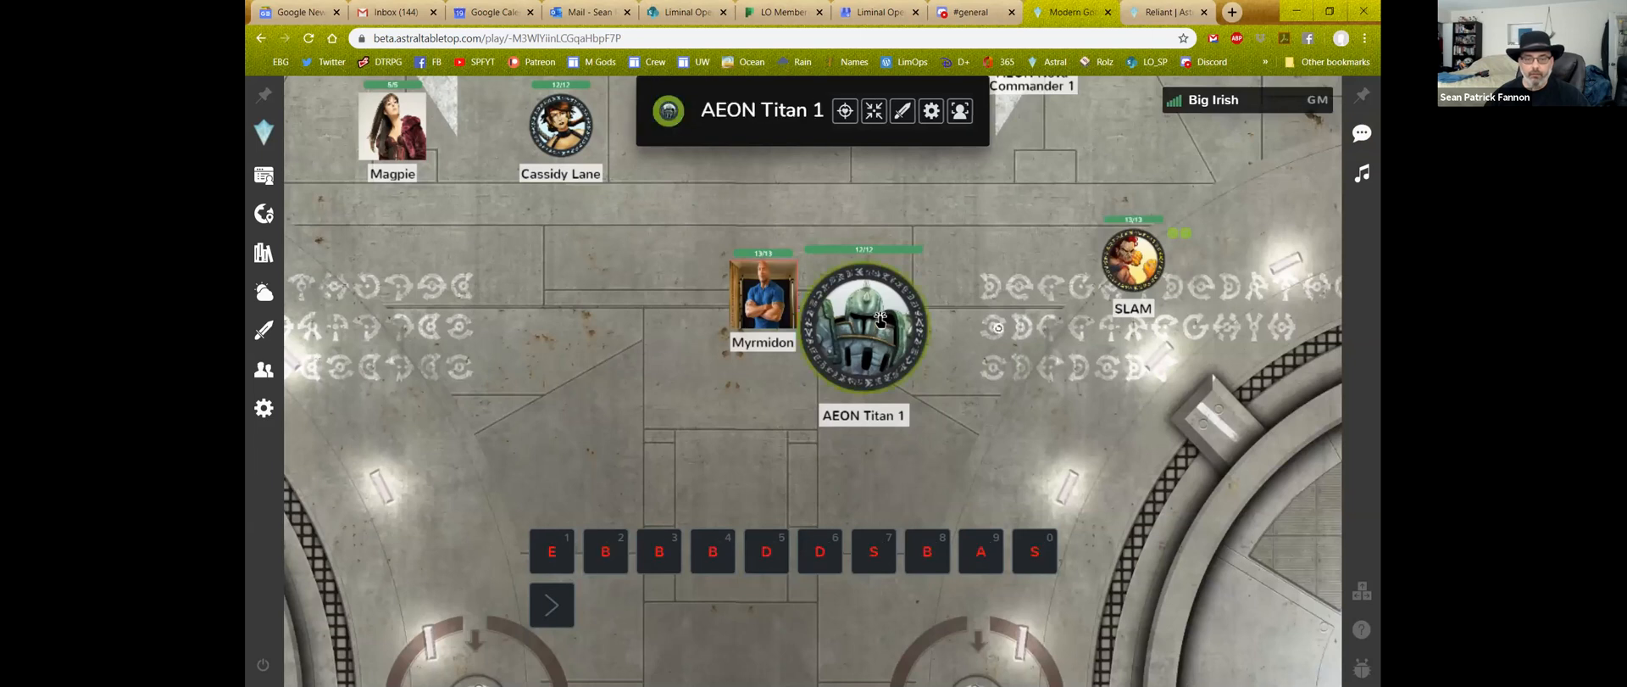
pyautogui.click(981, 552)
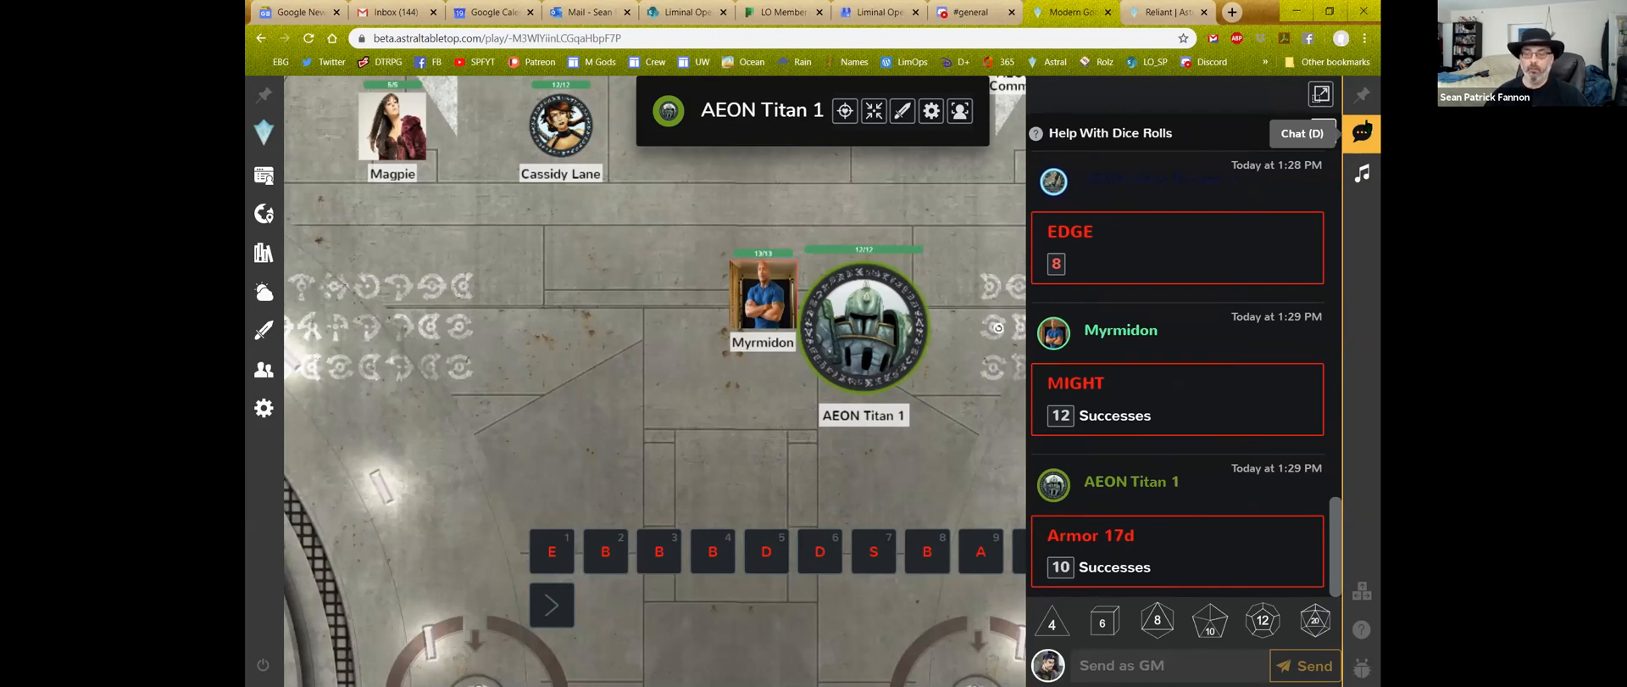
pyautogui.click(1362, 134)
# Deduct 2 HP from AEON Titan 1 as damage
pyautogui.scroll(3, 985, 307)
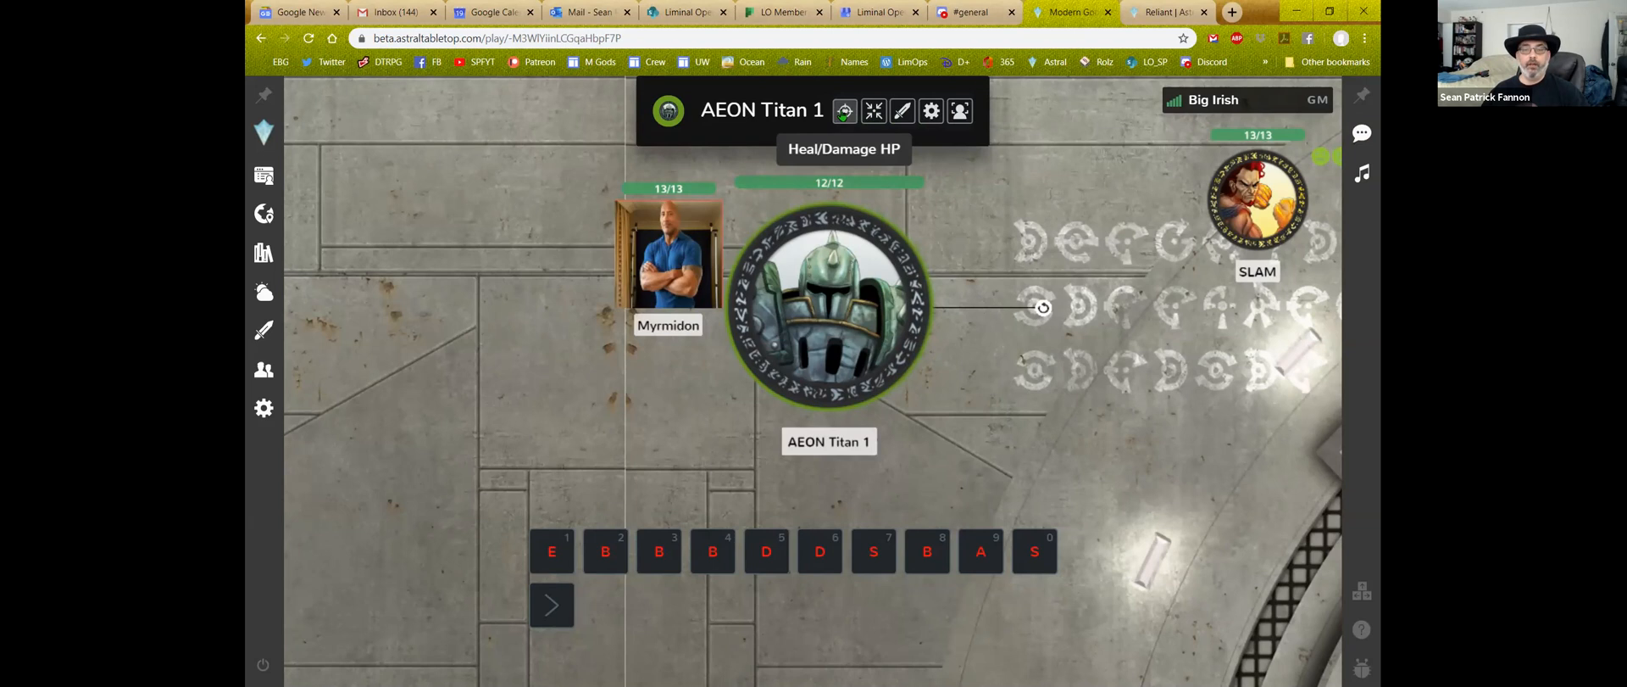
pyautogui.click(844, 111)
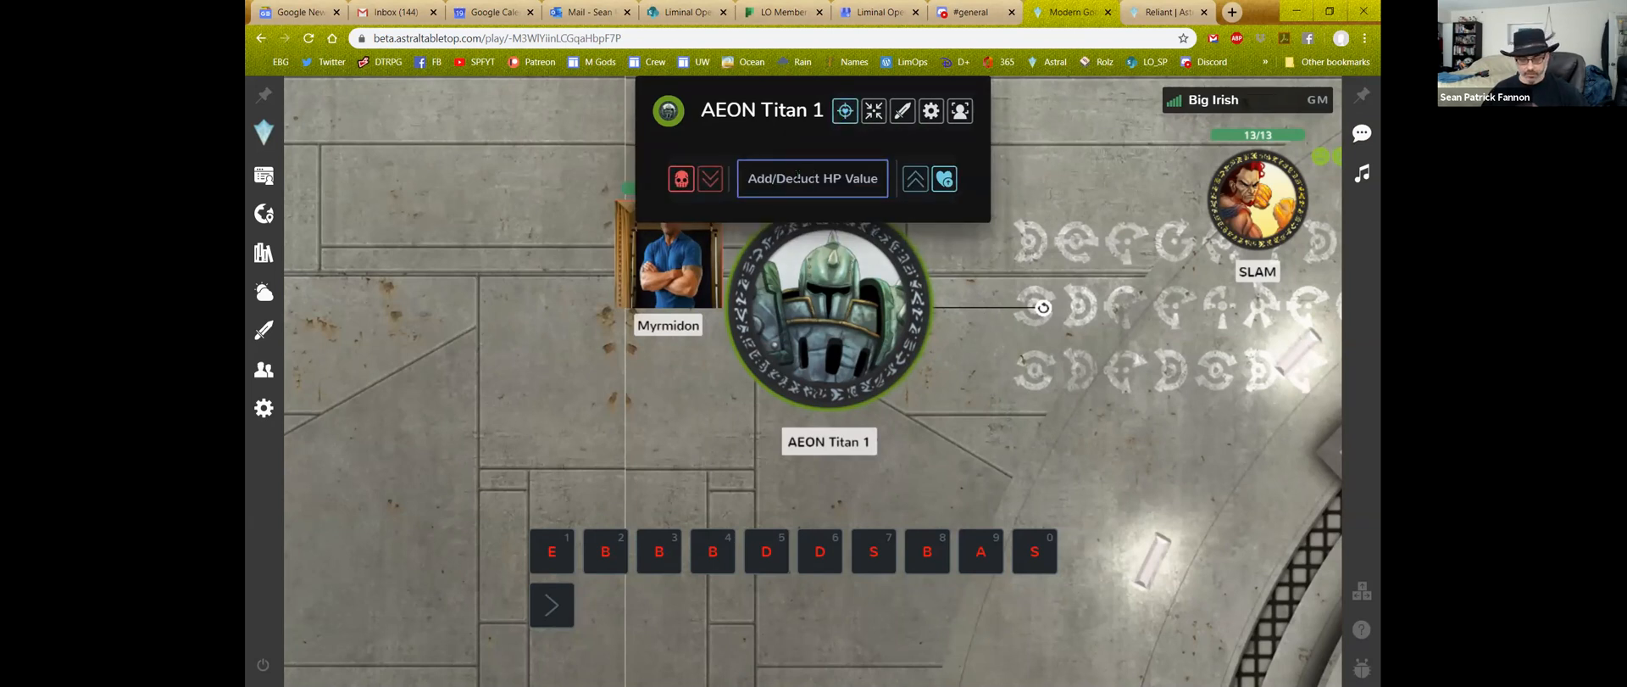
pyautogui.write('2')
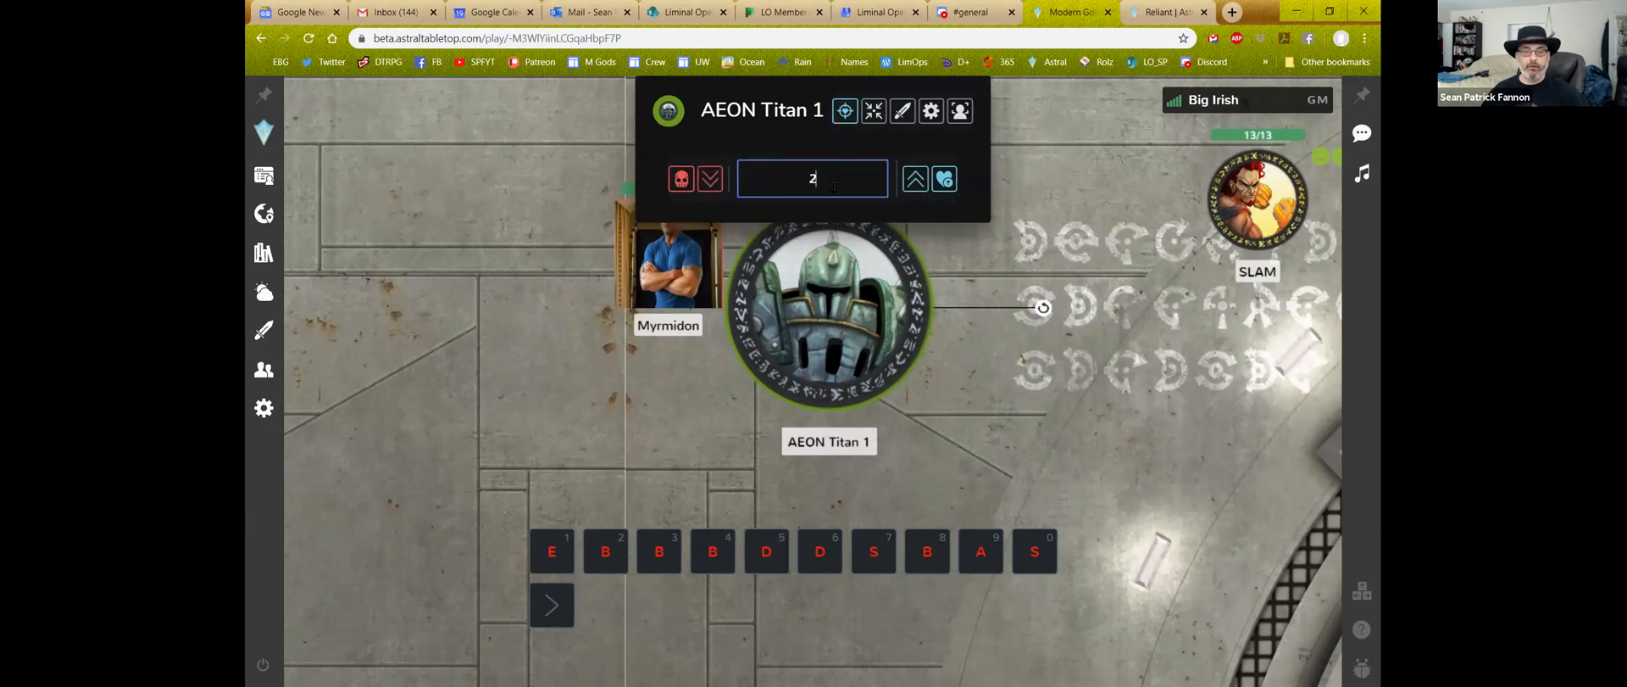
pyautogui.click(722, 192)
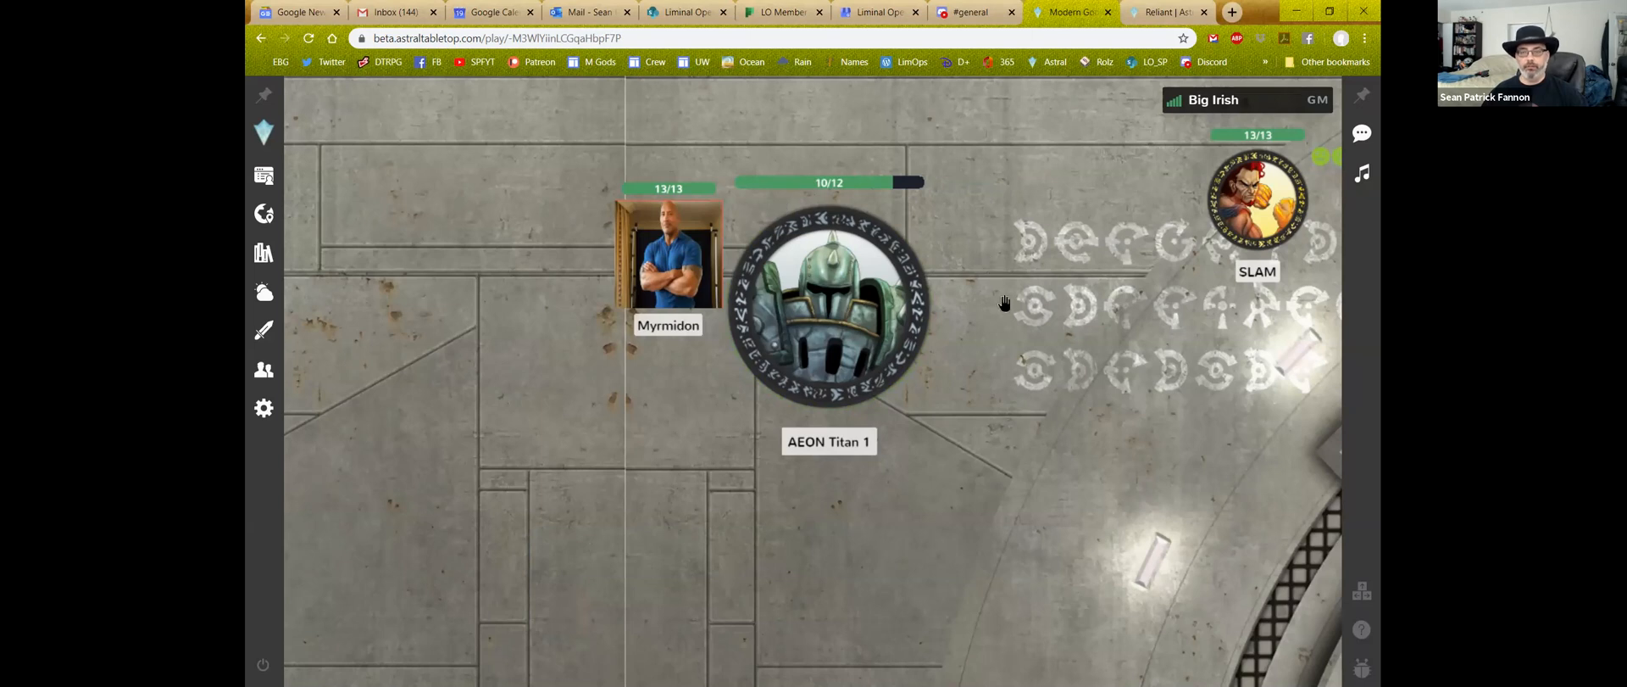
# Review the initiative order and hand the active turn from Myrmidon to Rei
pyautogui.scroll(-5, 1004, 301)
pyautogui.moveTo(1063, 344); pyautogui.dragTo(1137, 462)
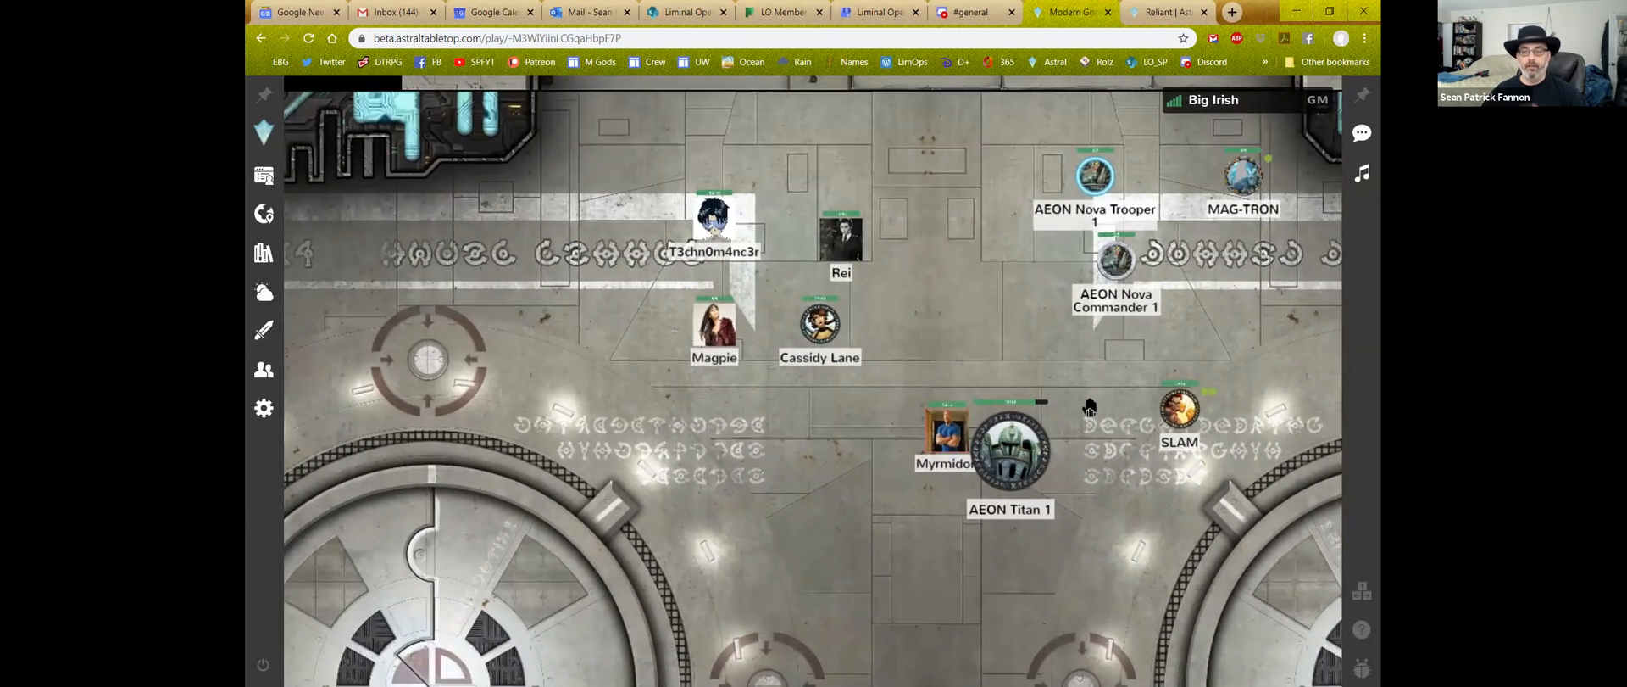
pyautogui.moveTo(1085, 360); pyautogui.dragTo(924, 349)
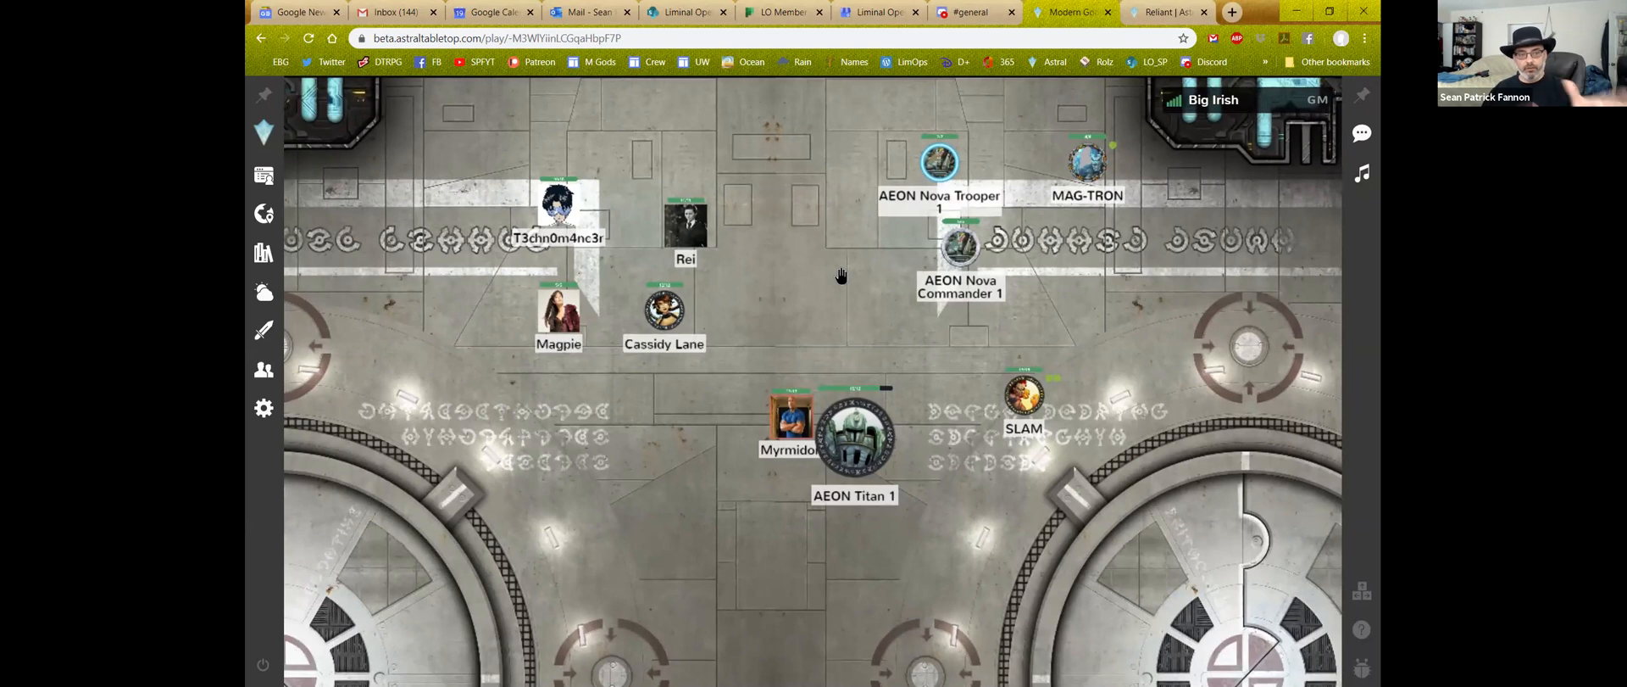
pyautogui.click(264, 329)
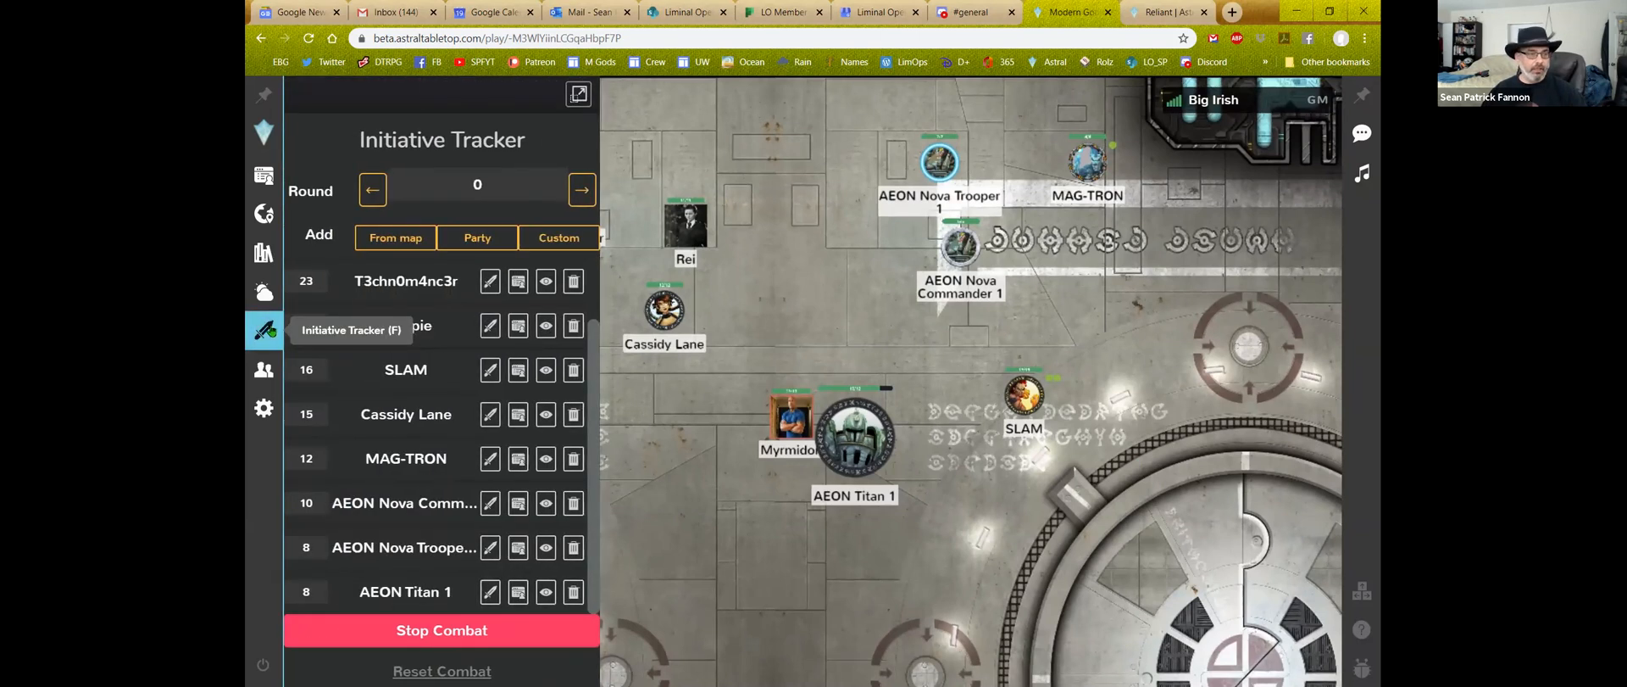
pyautogui.scroll(1, 493, 333)
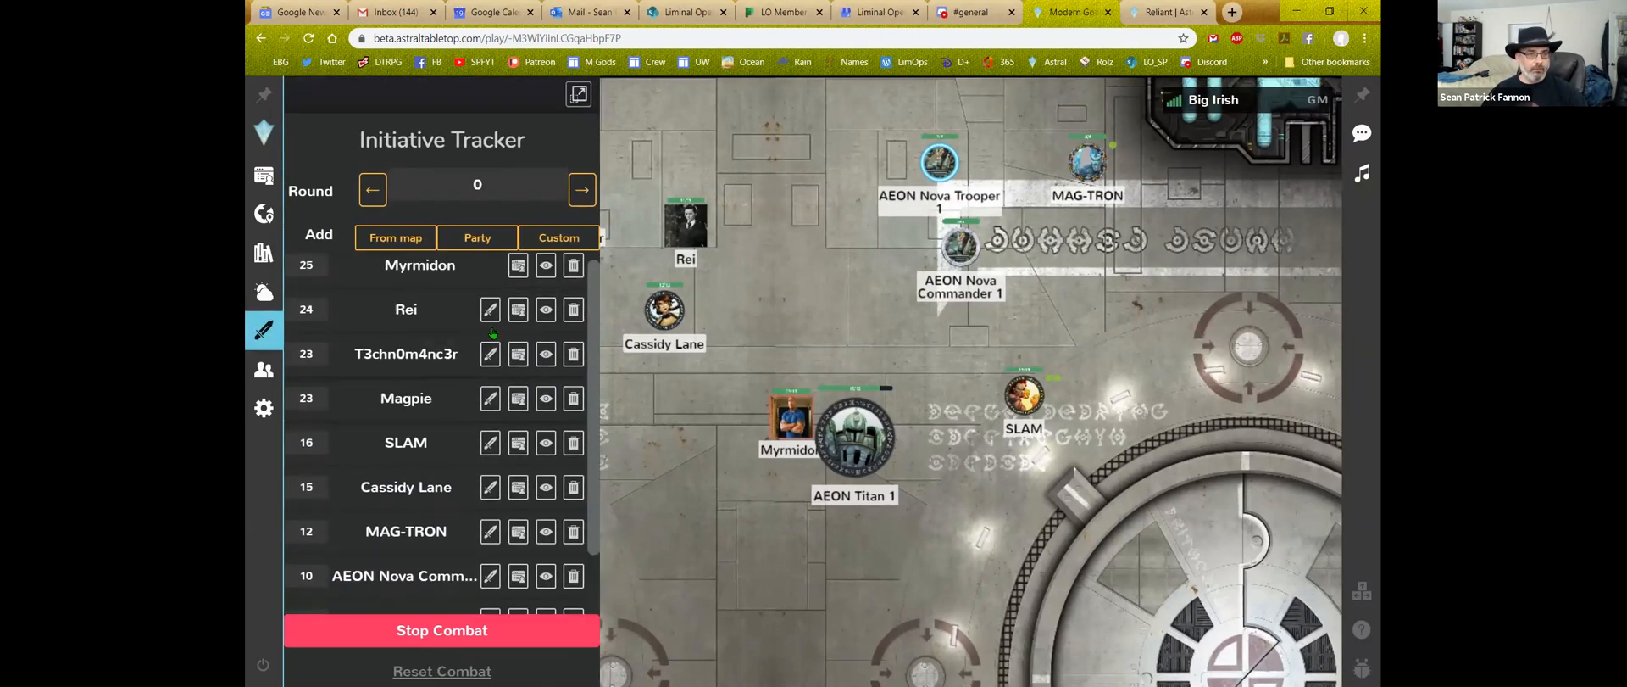
pyautogui.click(264, 329)
pyautogui.click(265, 329)
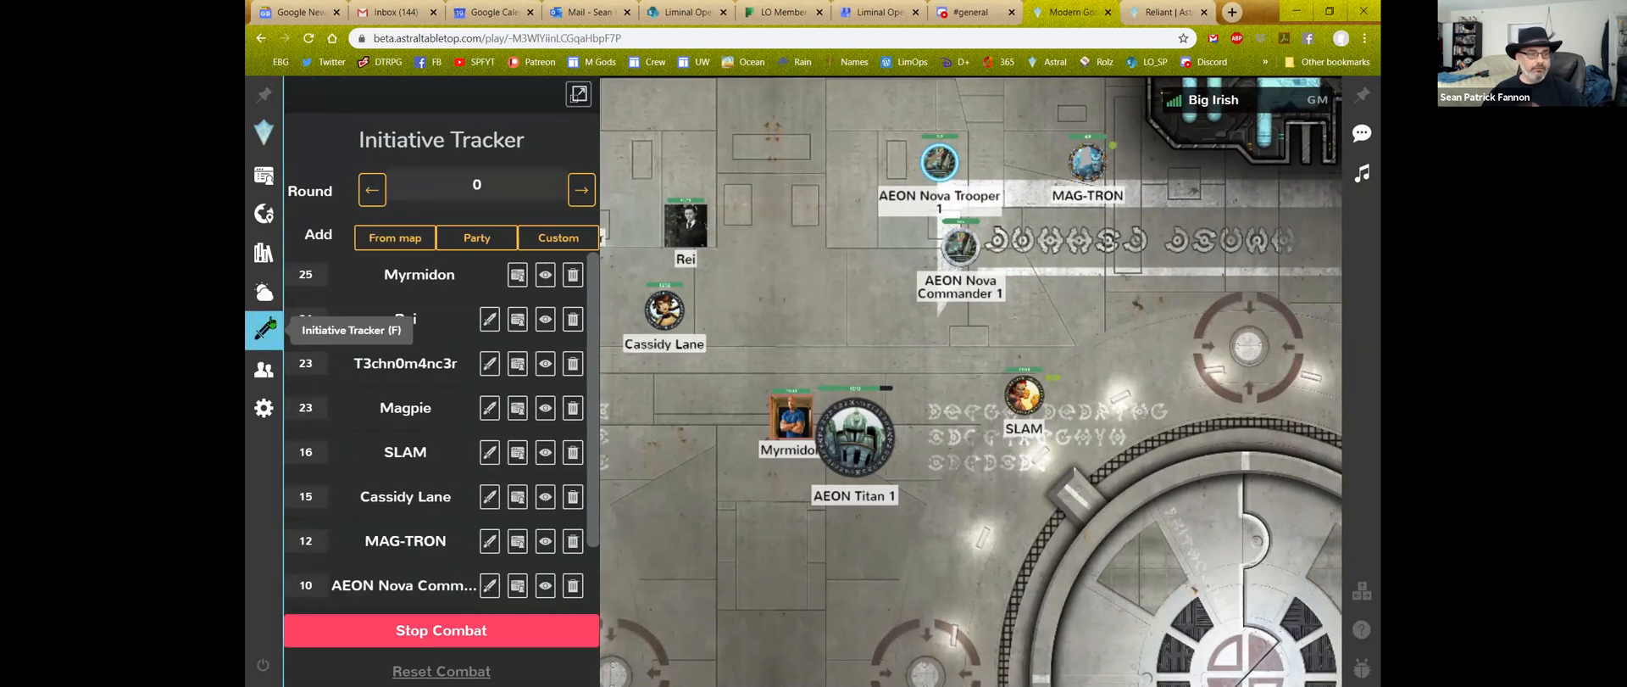
pyautogui.click(489, 322)
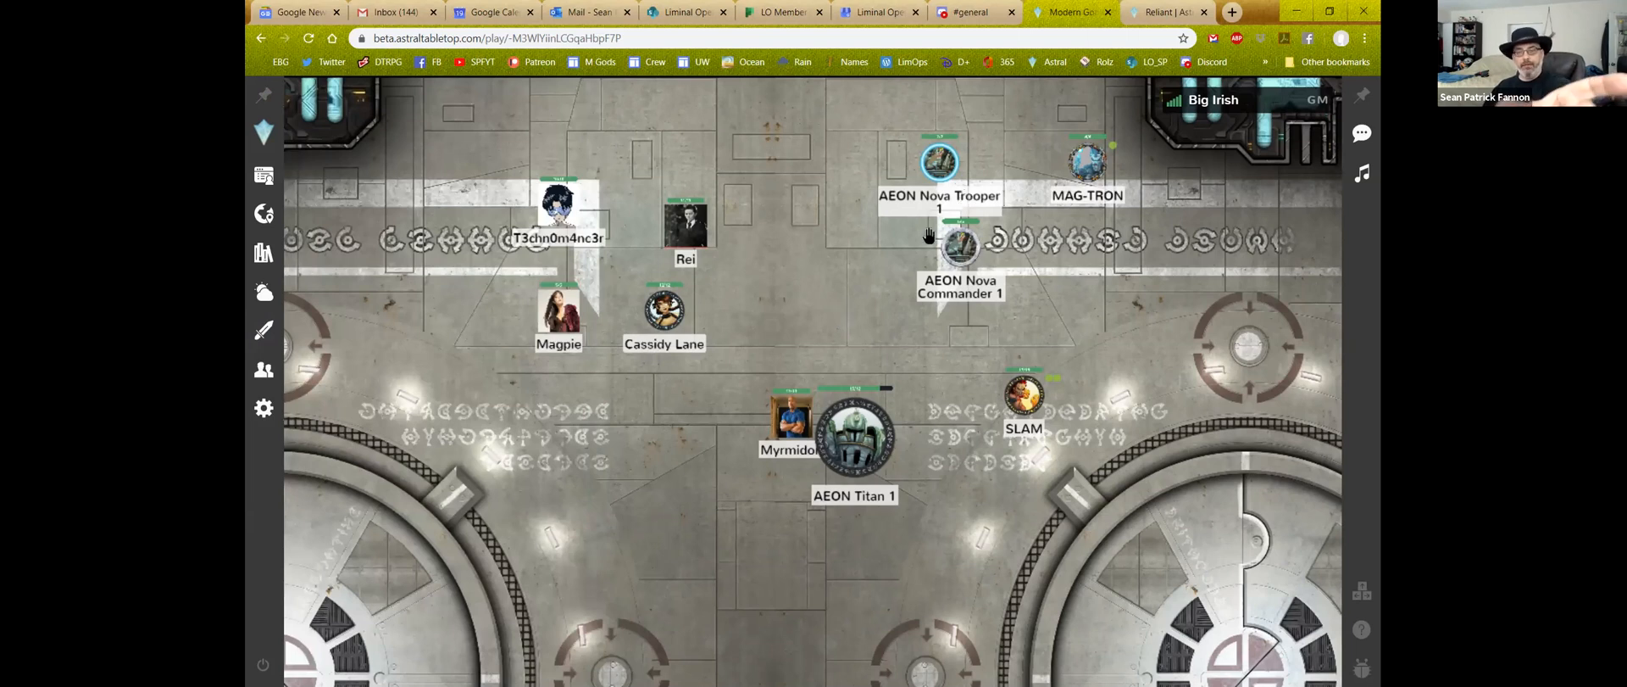
# Give SLAM the active turn in the initiative order and move SLAM's token beside Myrmidon, on the side away from AEON Titan 1
pyautogui.click(263, 330)
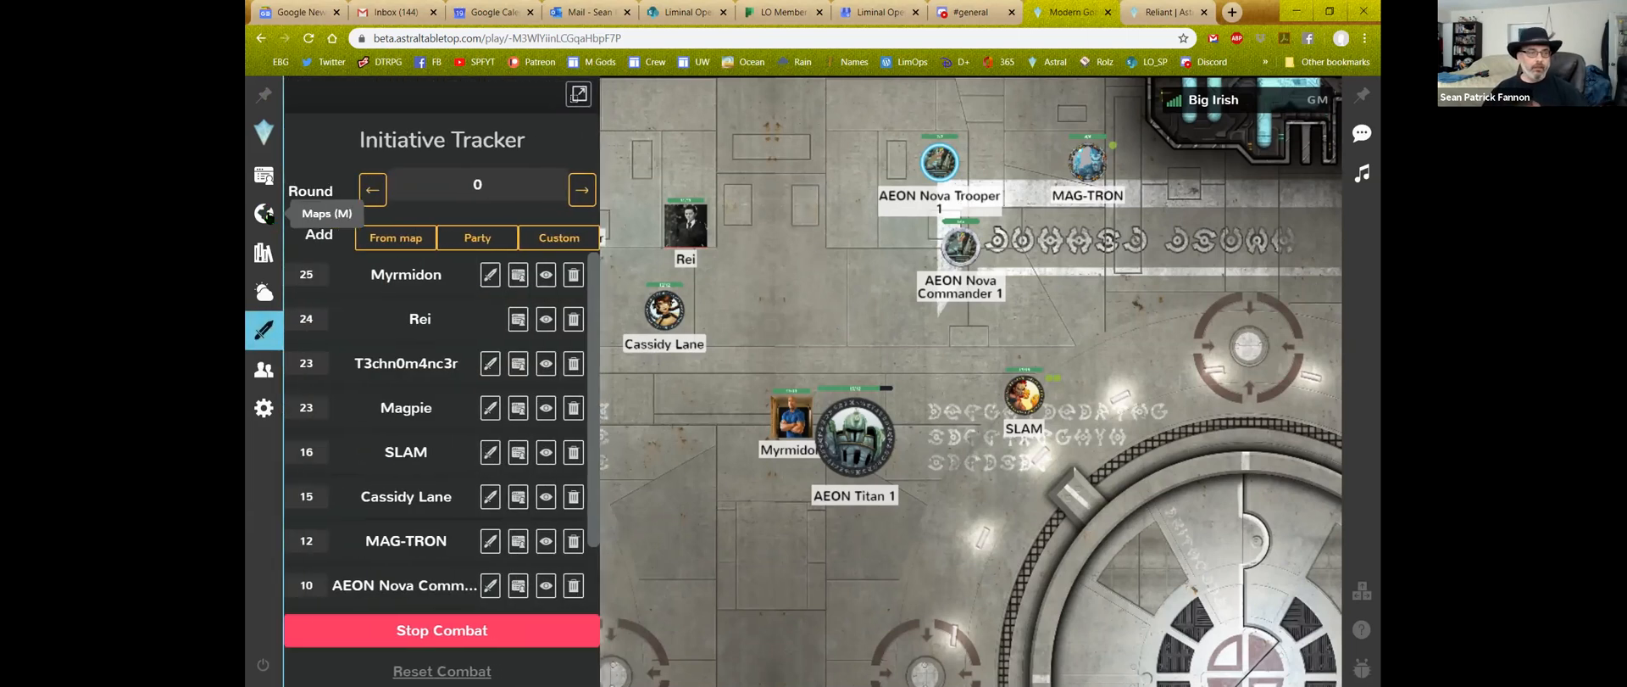
pyautogui.click(462, 453)
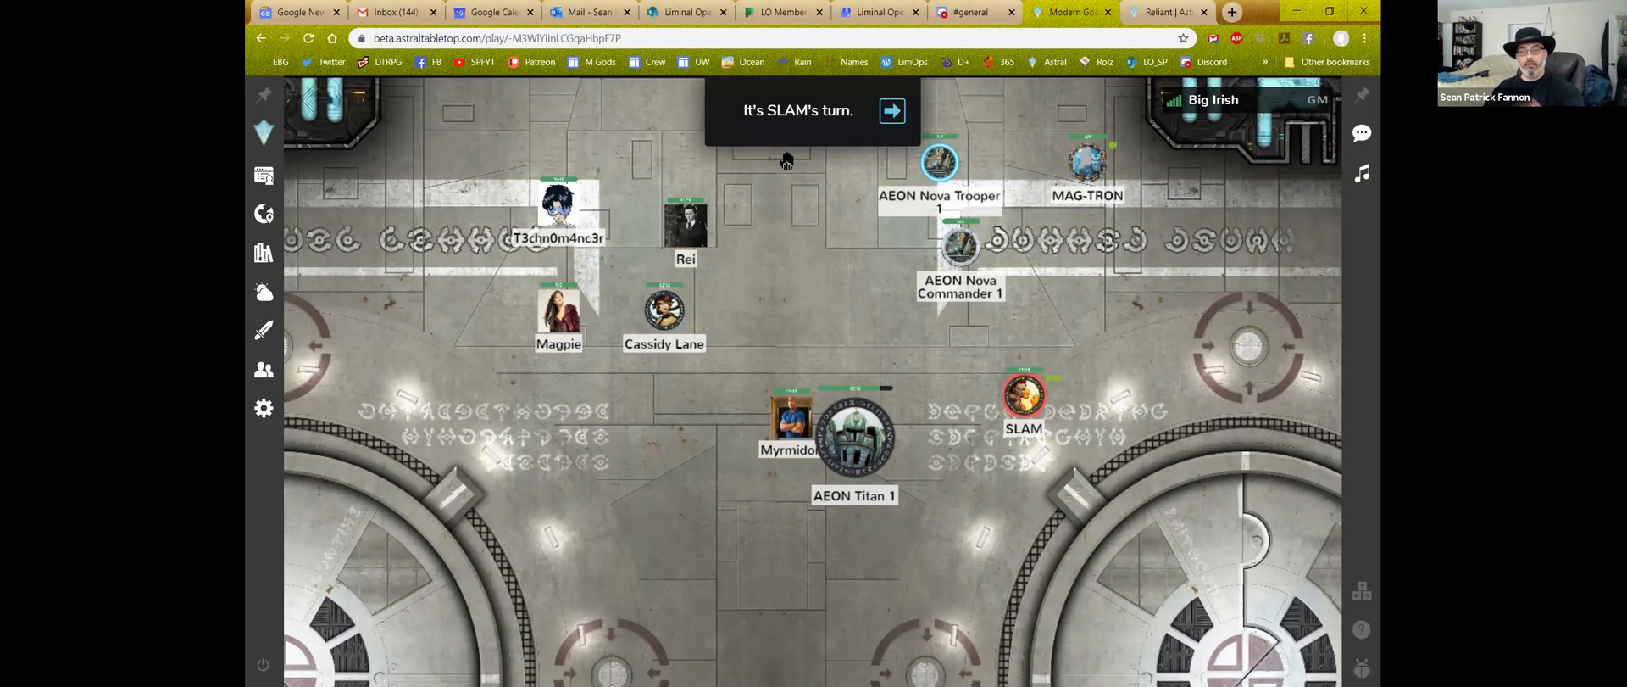
pyautogui.click(1024, 397)
pyautogui.moveTo(1024, 397); pyautogui.dragTo(748, 401)
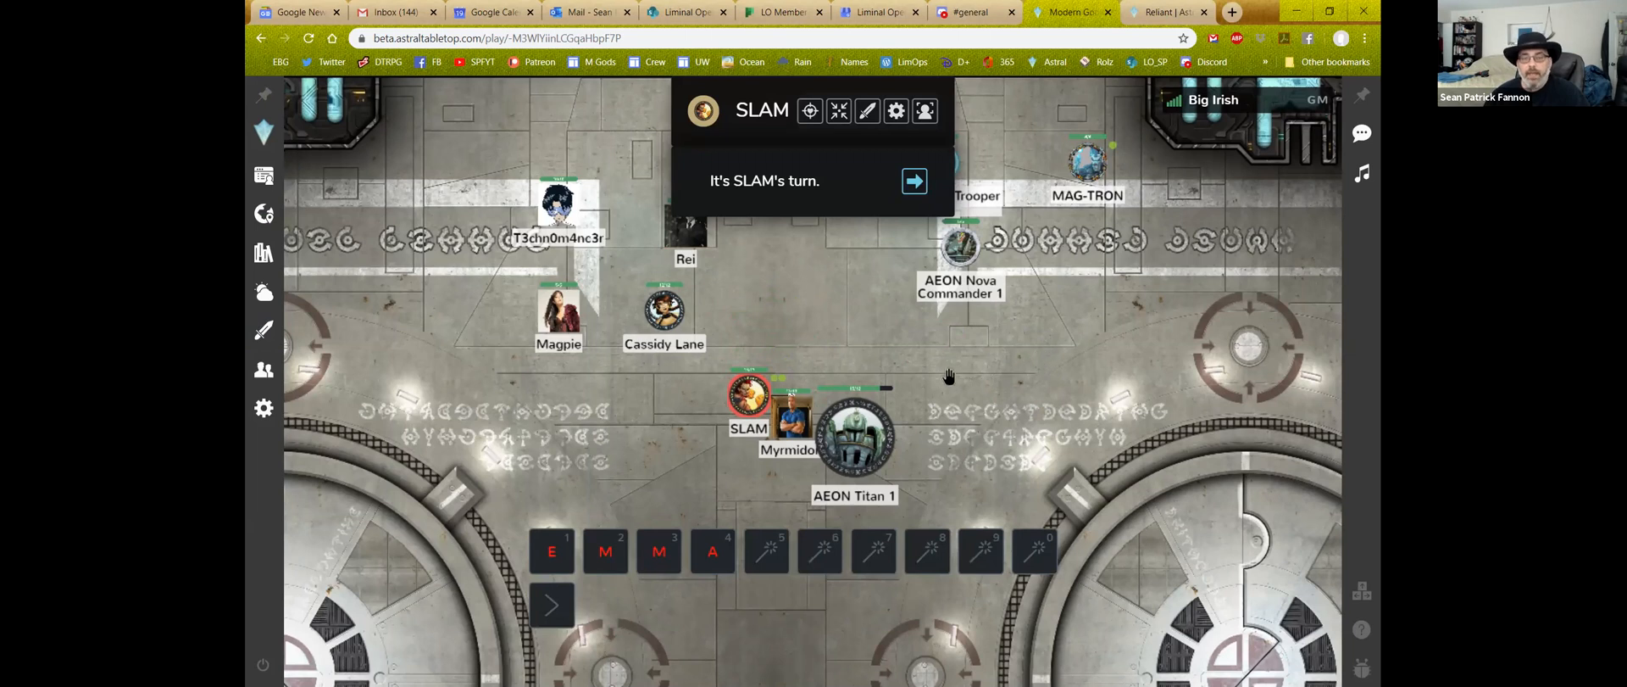
# End the turns one after another from SLAM through AEON Titan 1
pyautogui.click(914, 183)
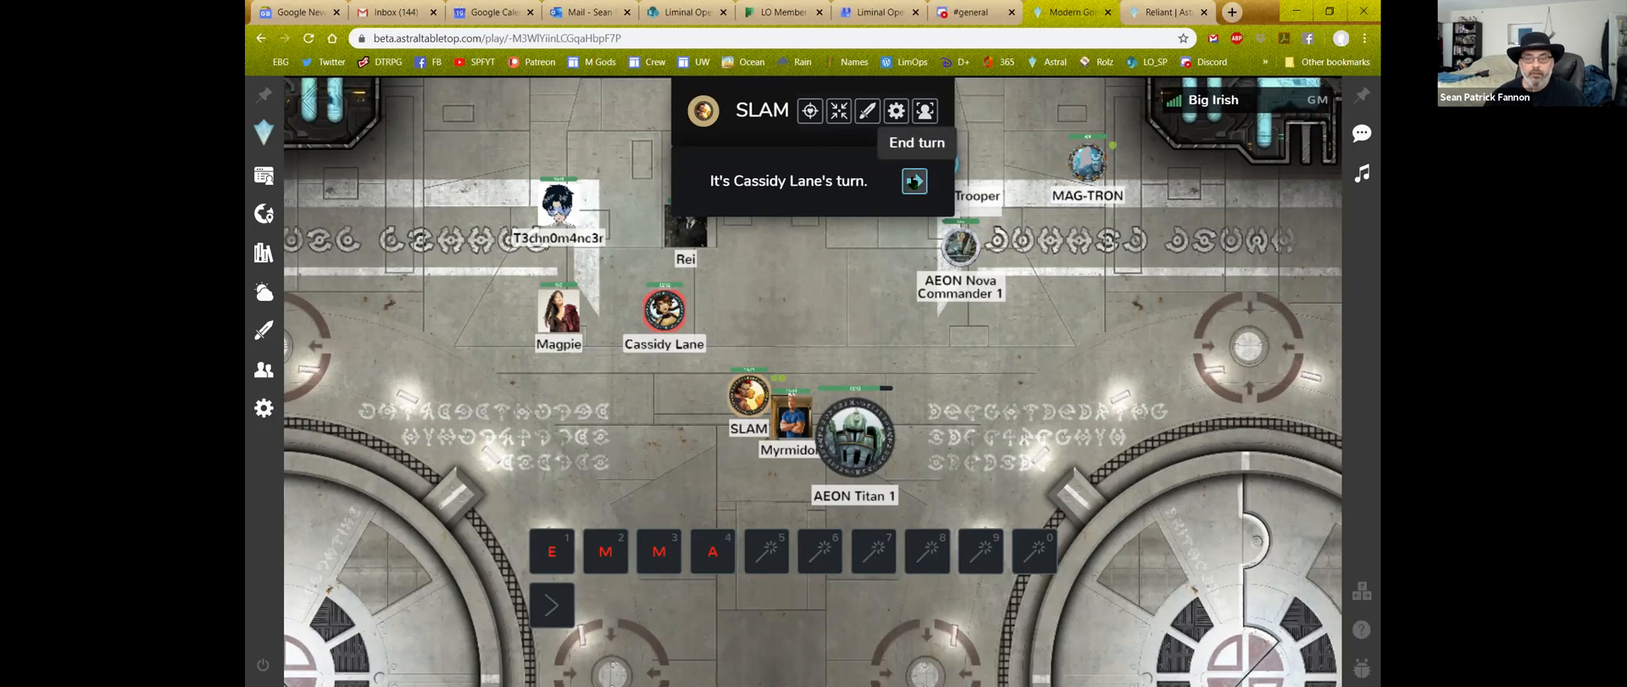
pyautogui.click(915, 183)
pyautogui.click(916, 182)
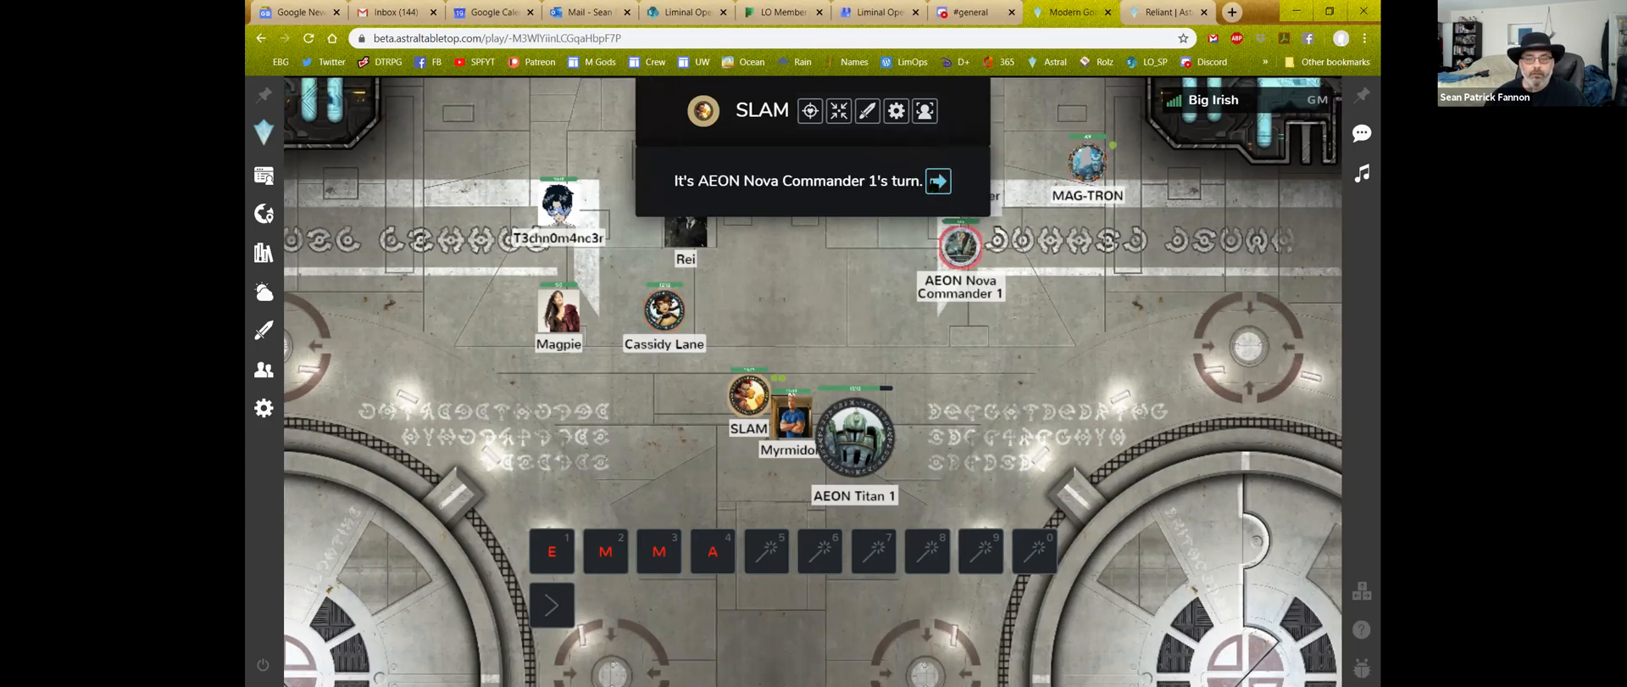
pyautogui.click(936, 182)
pyautogui.click(920, 182)
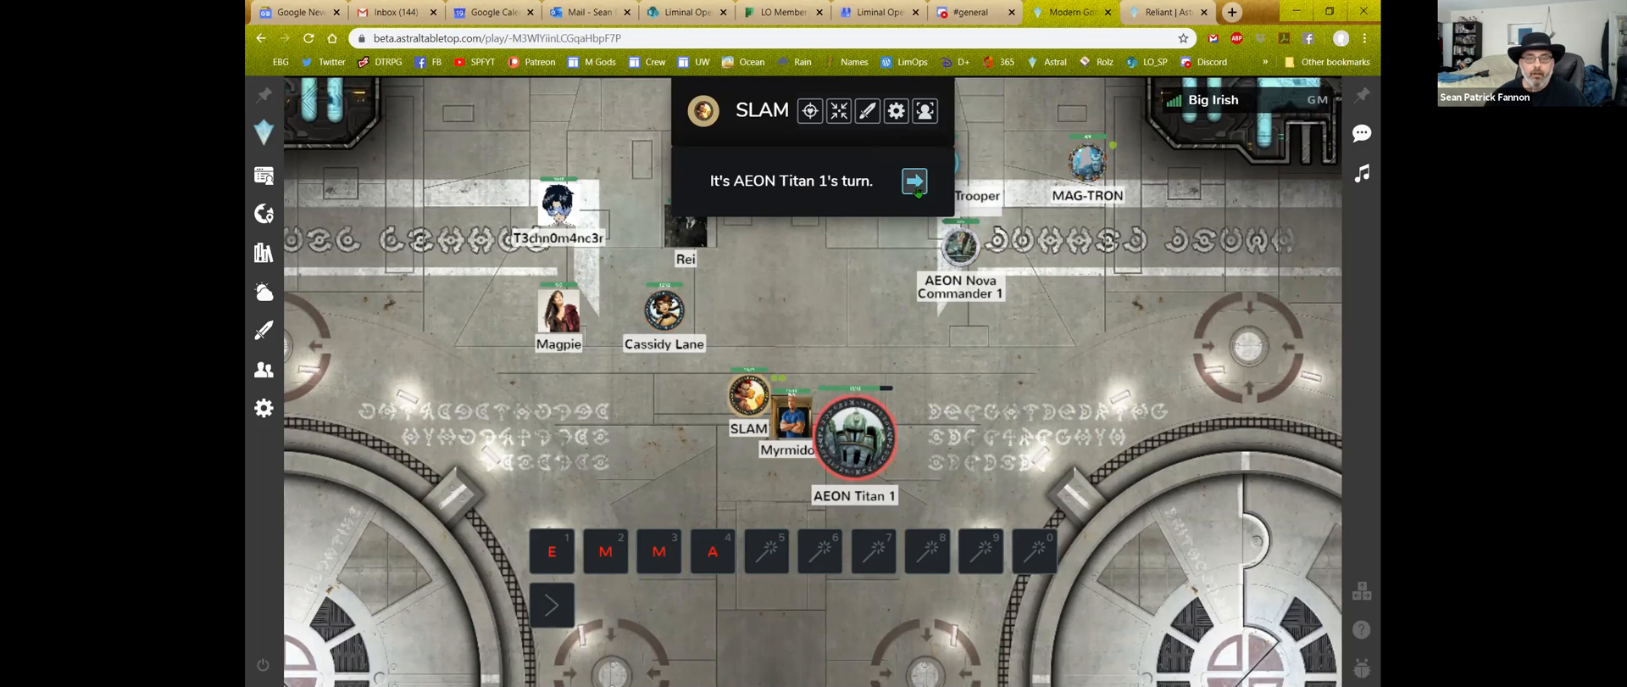
pyautogui.click(917, 183)
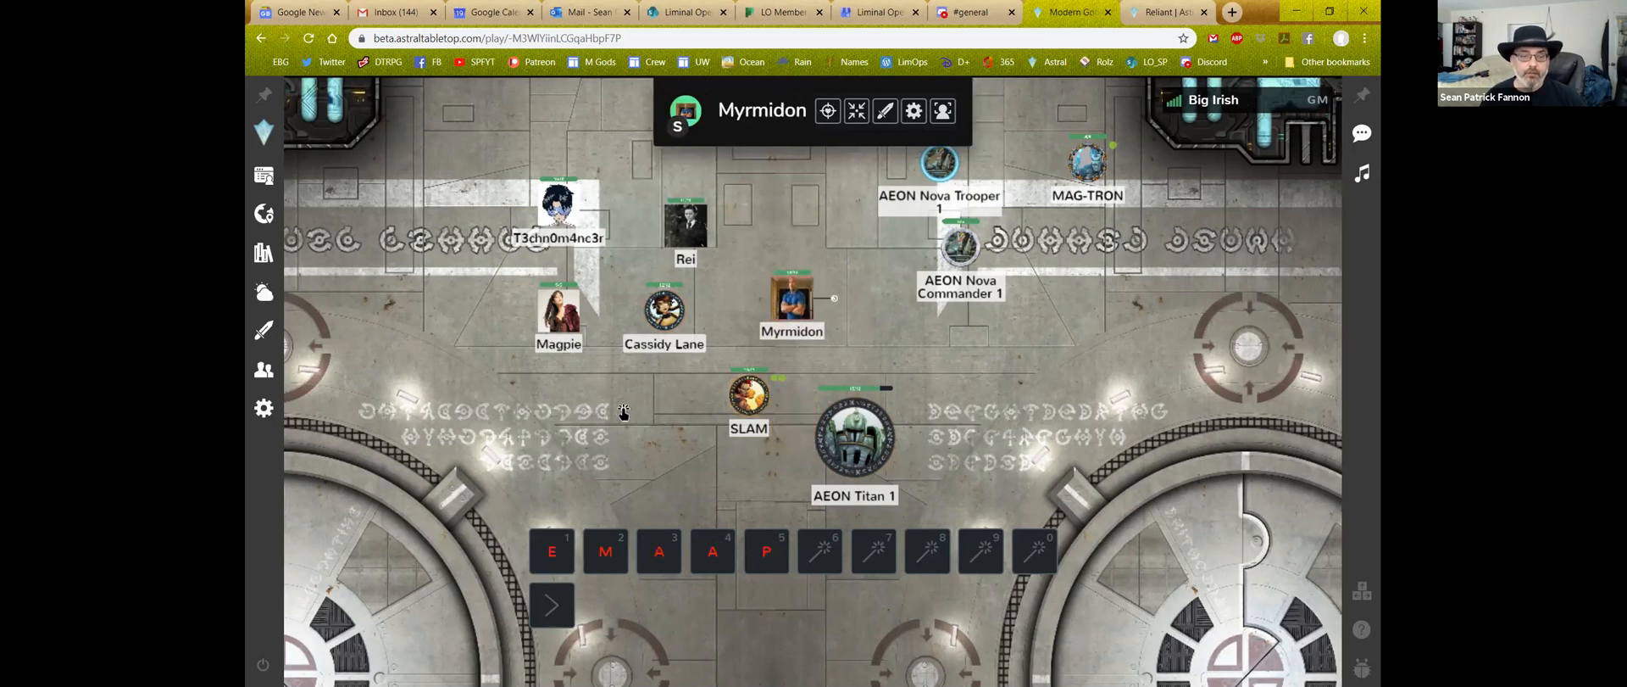
# Move Myrmidon's token to the far side of SLAM, away from AEON Titan 1
pyautogui.moveTo(797, 299); pyautogui.dragTo(622, 415)
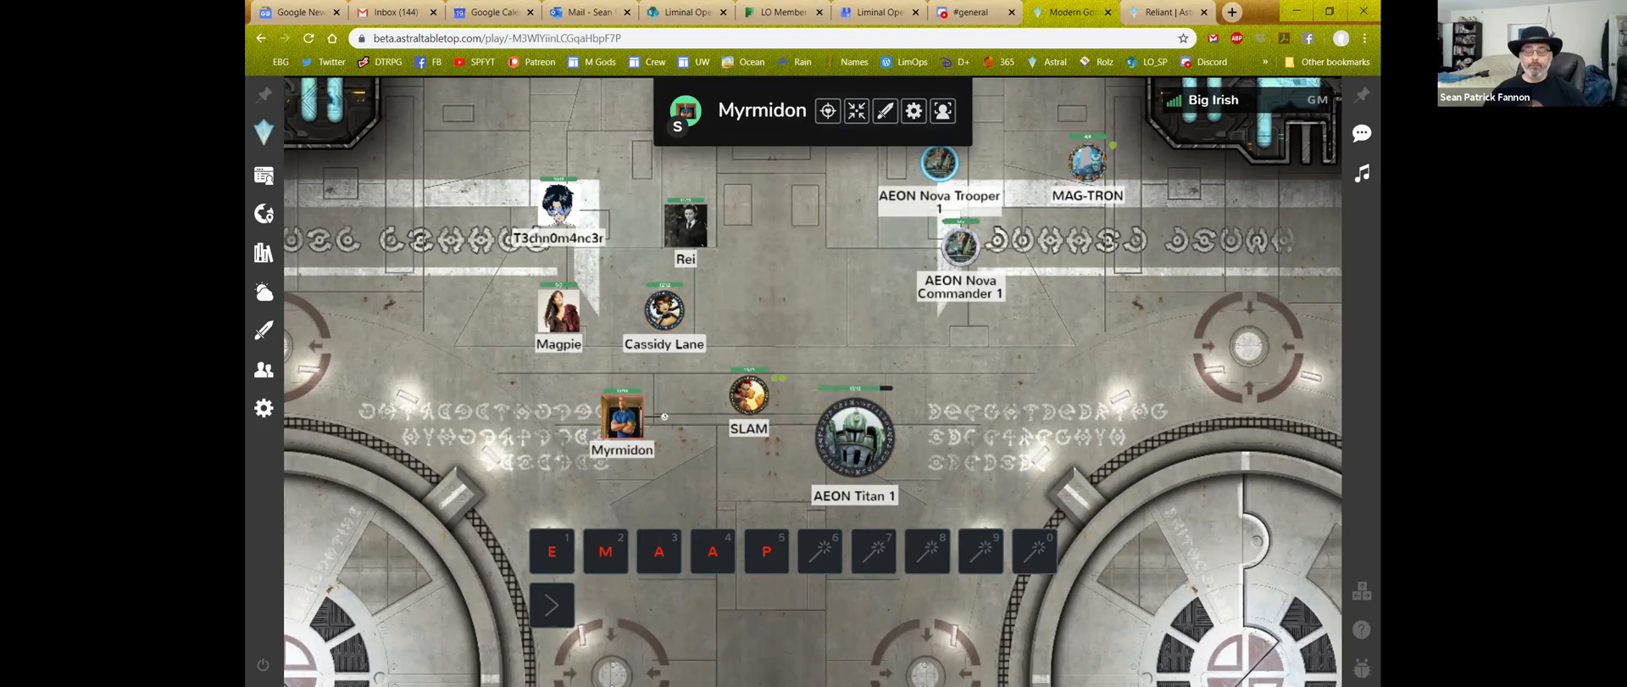
pyautogui.scroll(5, 870, 395)
pyautogui.scroll(-3, 871, 395)
pyautogui.scroll(3, 873, 386)
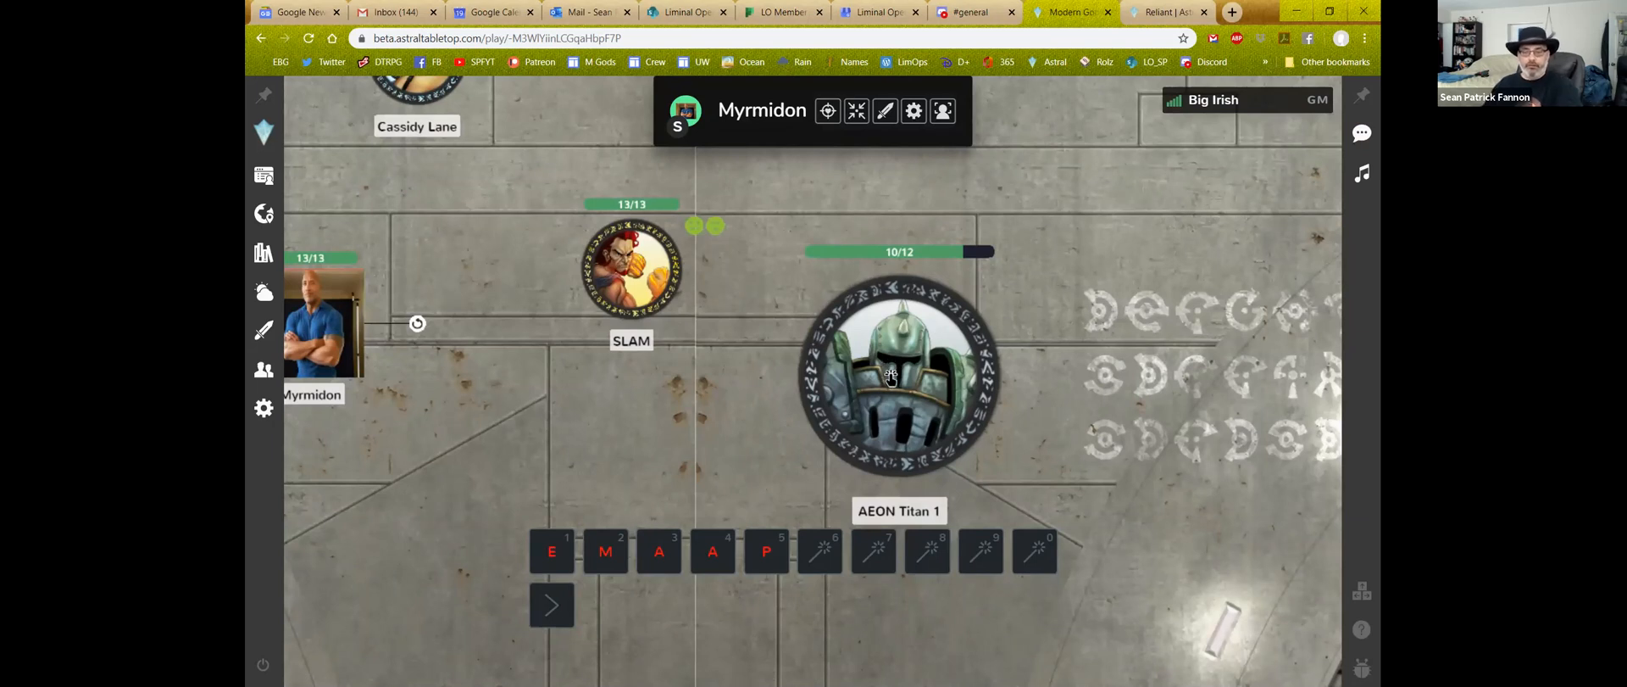
# Examine the positions and health bars of the heroes and AEON tokens around the middle of the hangar
pyautogui.moveTo(1081, 255); pyautogui.dragTo(1177, 398)
pyautogui.moveTo(1167, 343); pyautogui.dragTo(992, 404)
pyautogui.scroll(-2, 991, 405)
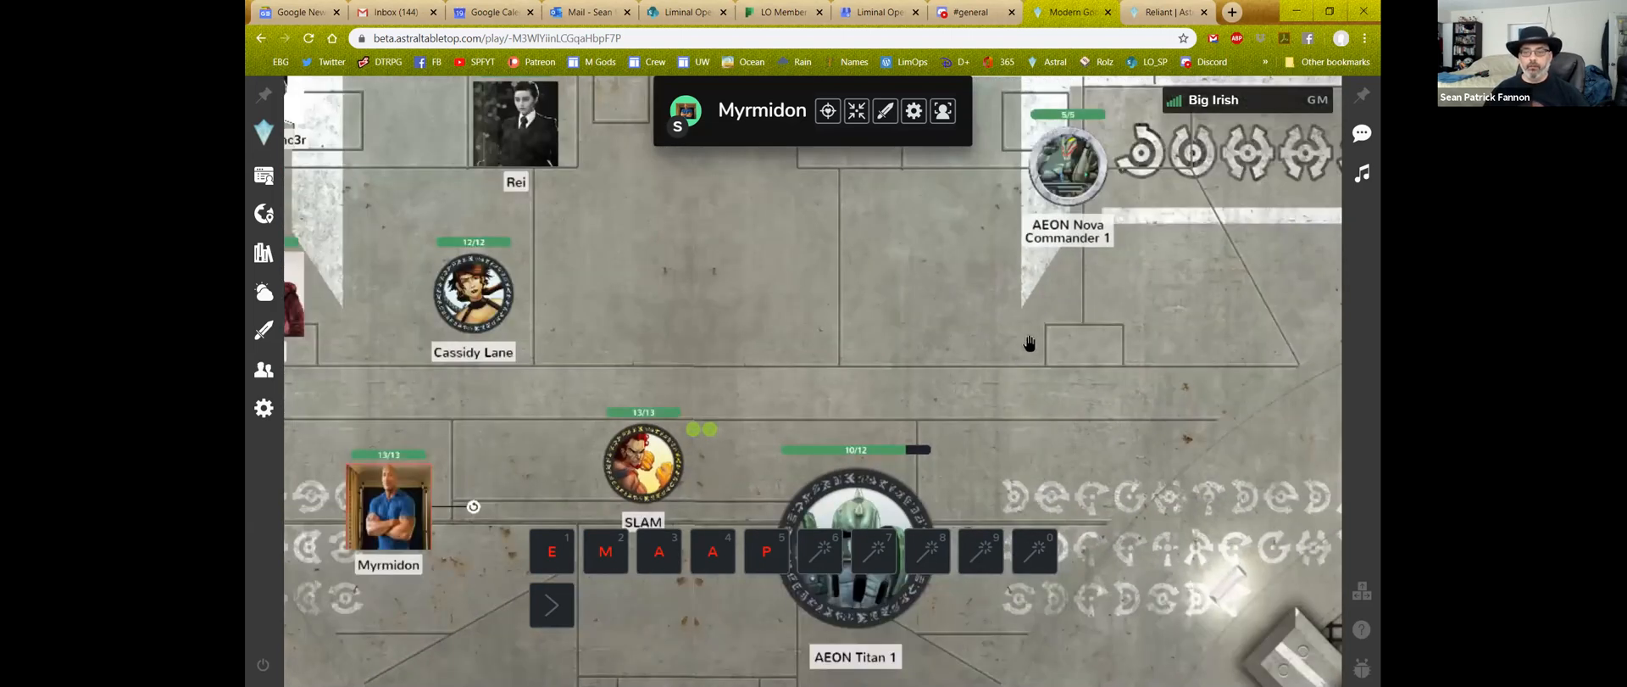
pyautogui.scroll(-2, 1029, 342)
pyautogui.moveTo(1029, 343); pyautogui.dragTo(909, 377)
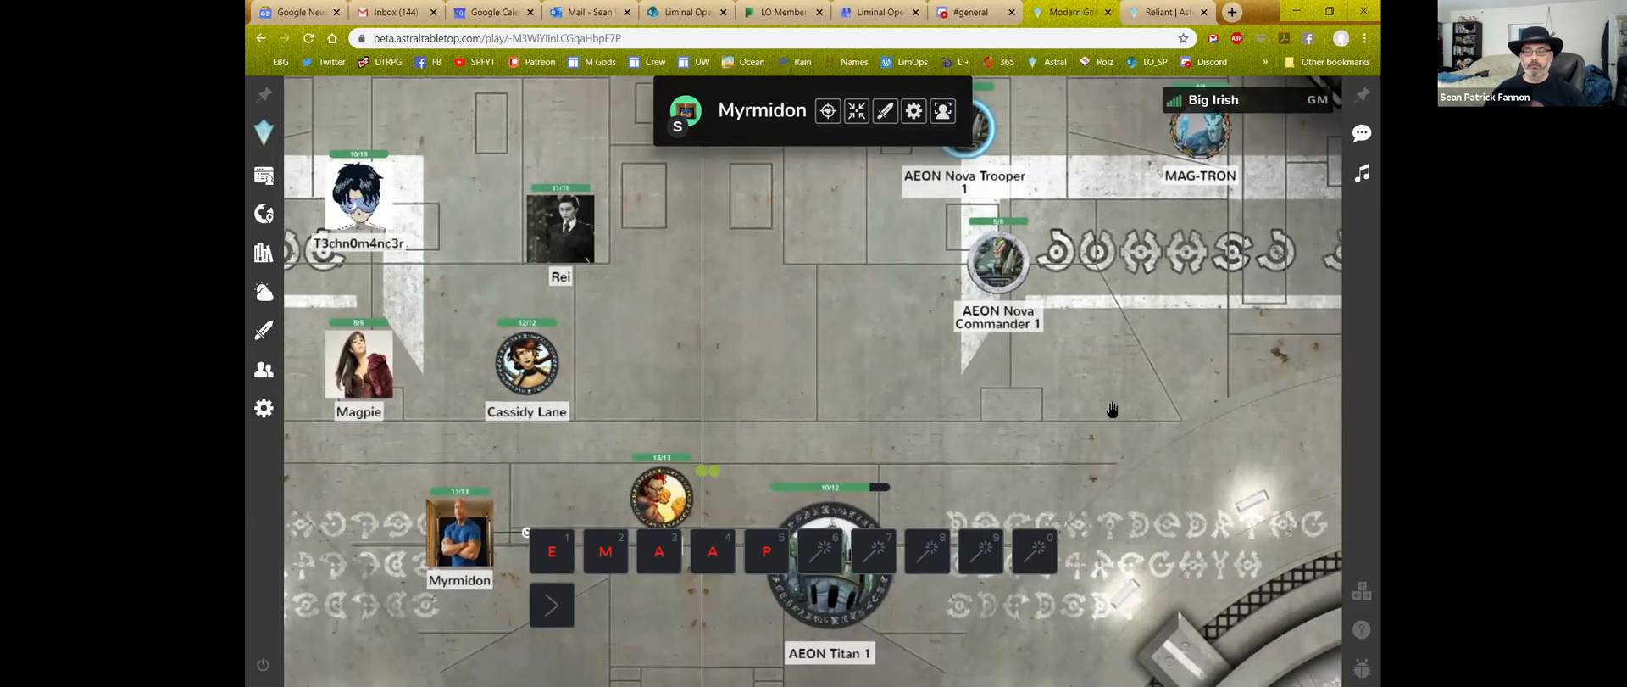
pyautogui.scroll(3, 1002, 410)
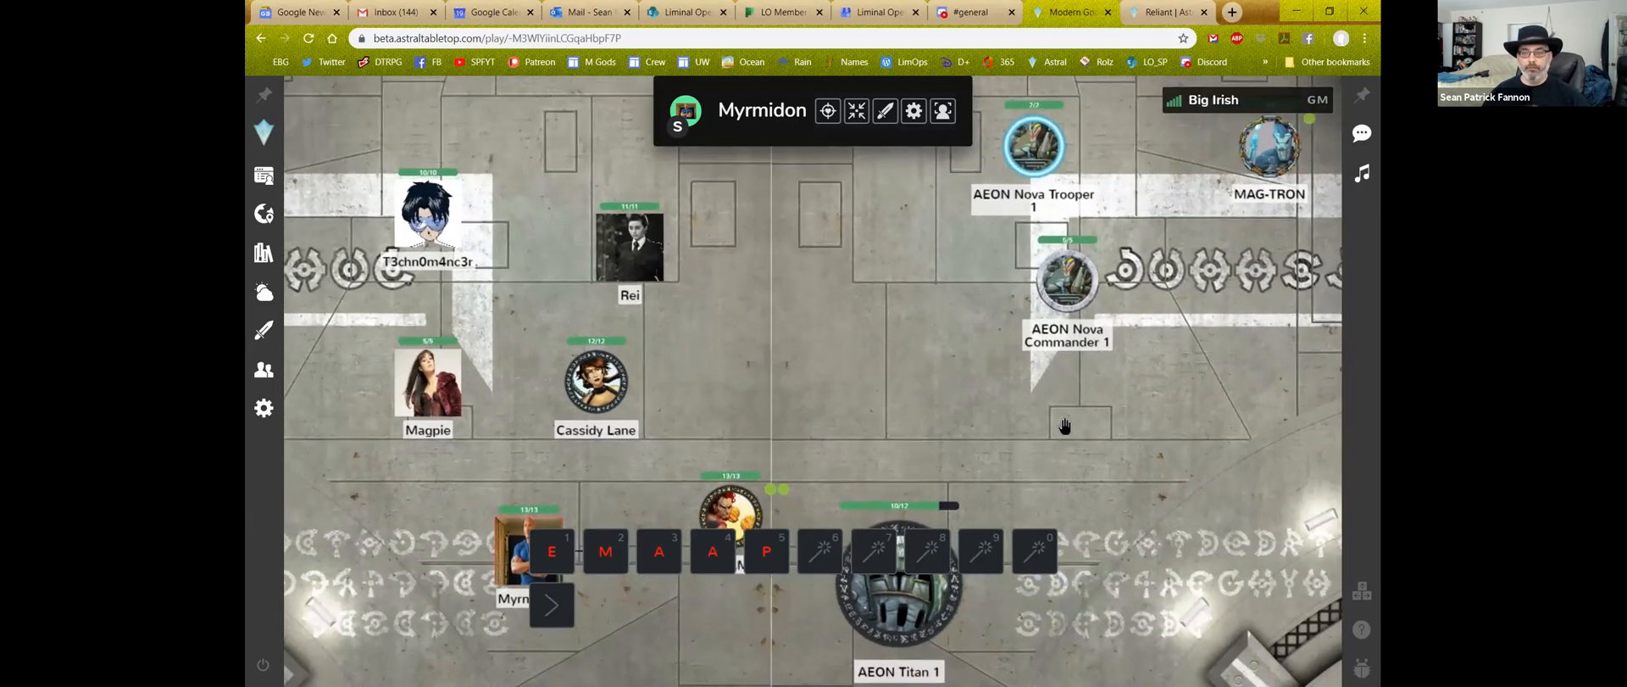
pyautogui.scroll(-1, 1053, 417)
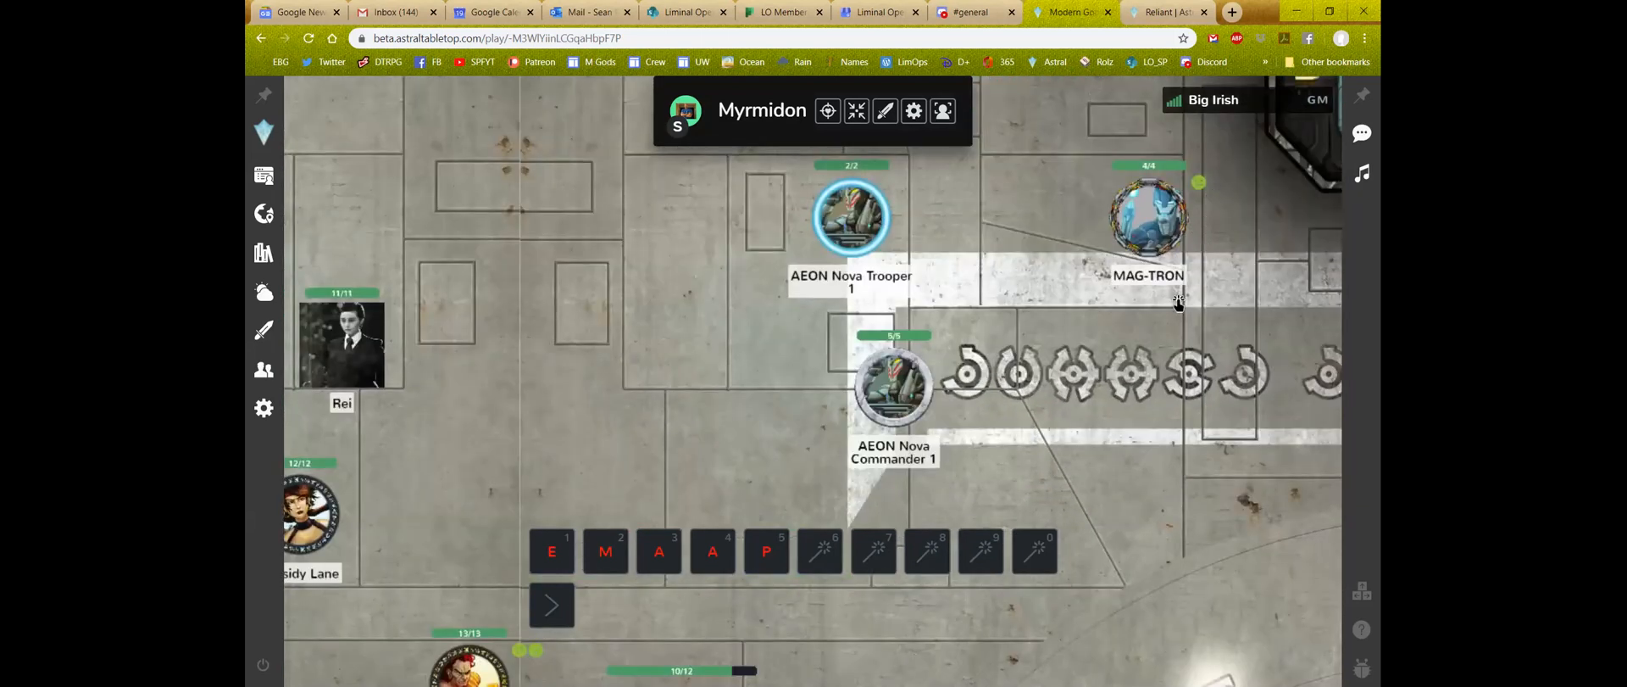
# Move MAG-TRON's token slightly down onto the white stripe of the hangar floor
pyautogui.moveTo(1062, 282); pyautogui.dragTo(1063, 238)
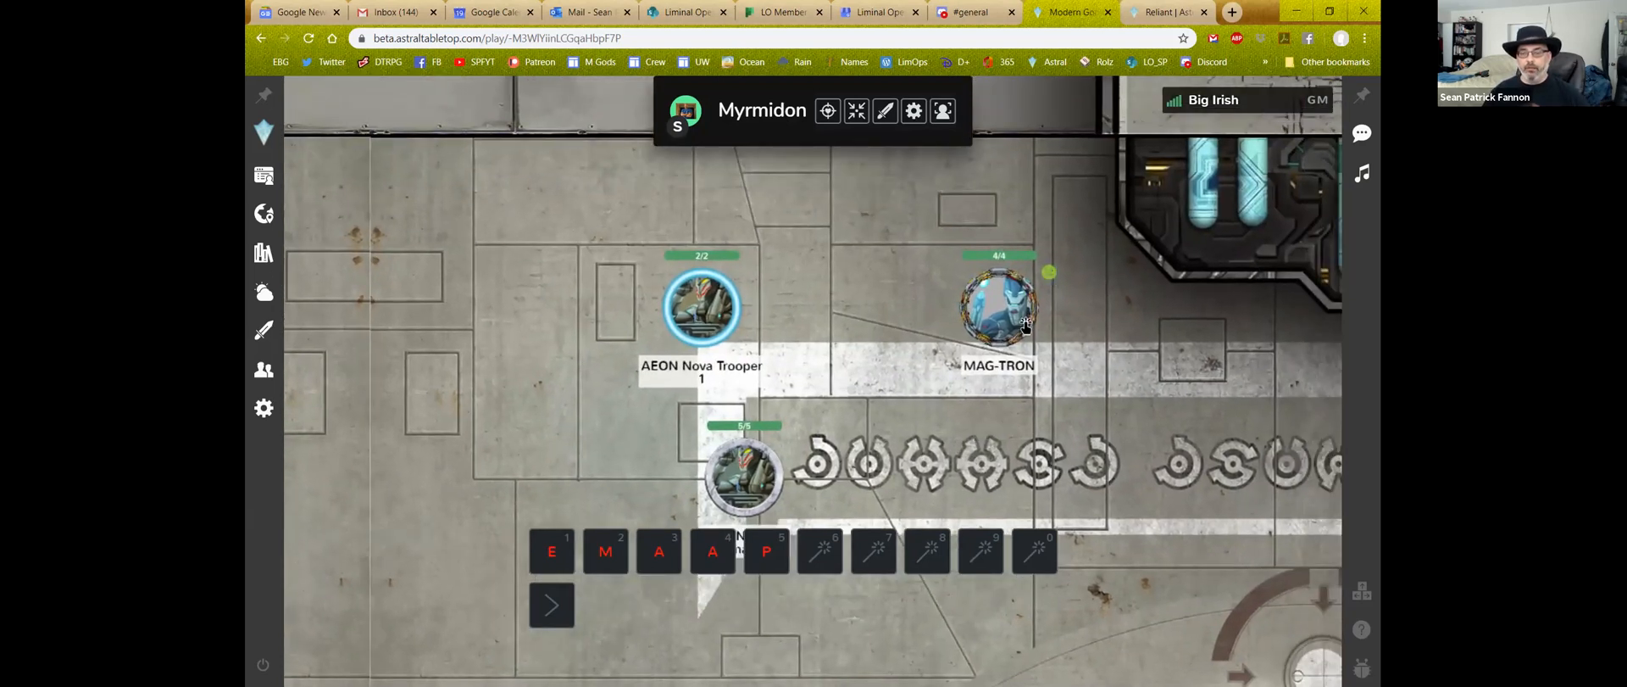
pyautogui.scroll(5, 1044, 282)
pyautogui.scroll(-2, 1081, 272)
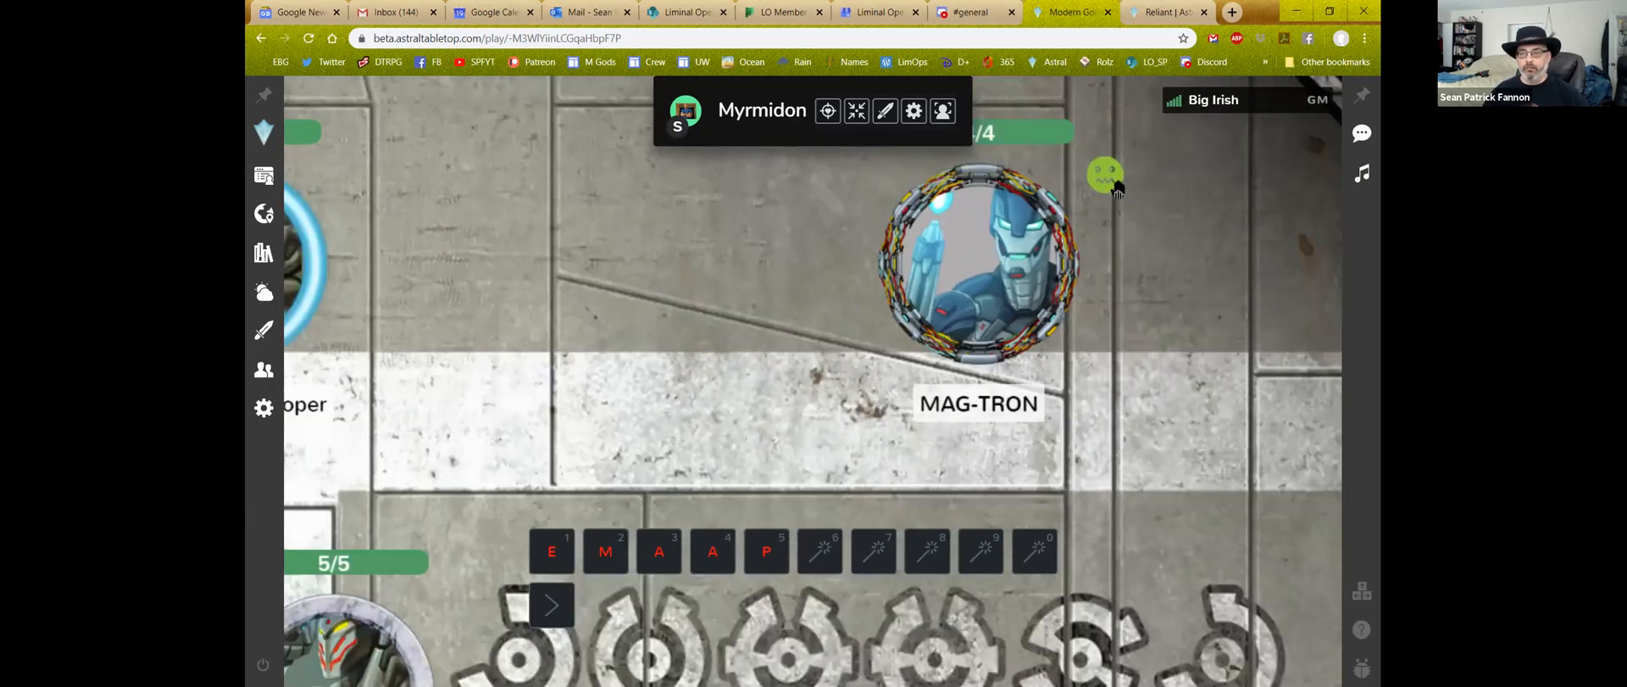
pyautogui.click(1042, 303)
pyautogui.moveTo(1042, 303); pyautogui.dragTo(1006, 360)
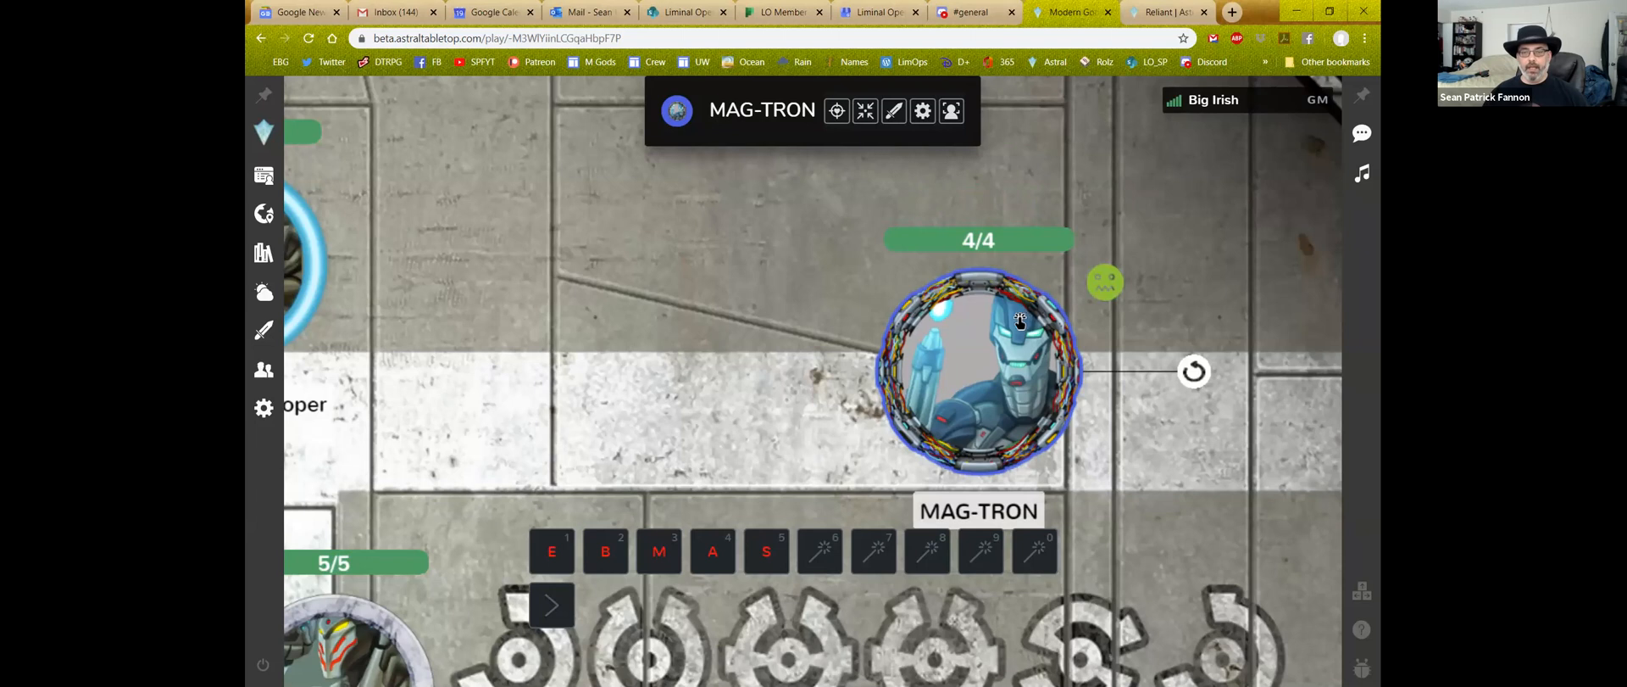
# Open MAG-TRON's character sheet and activate the smiling face status icon alongside the green one
pyautogui.doubleClick(989, 383)
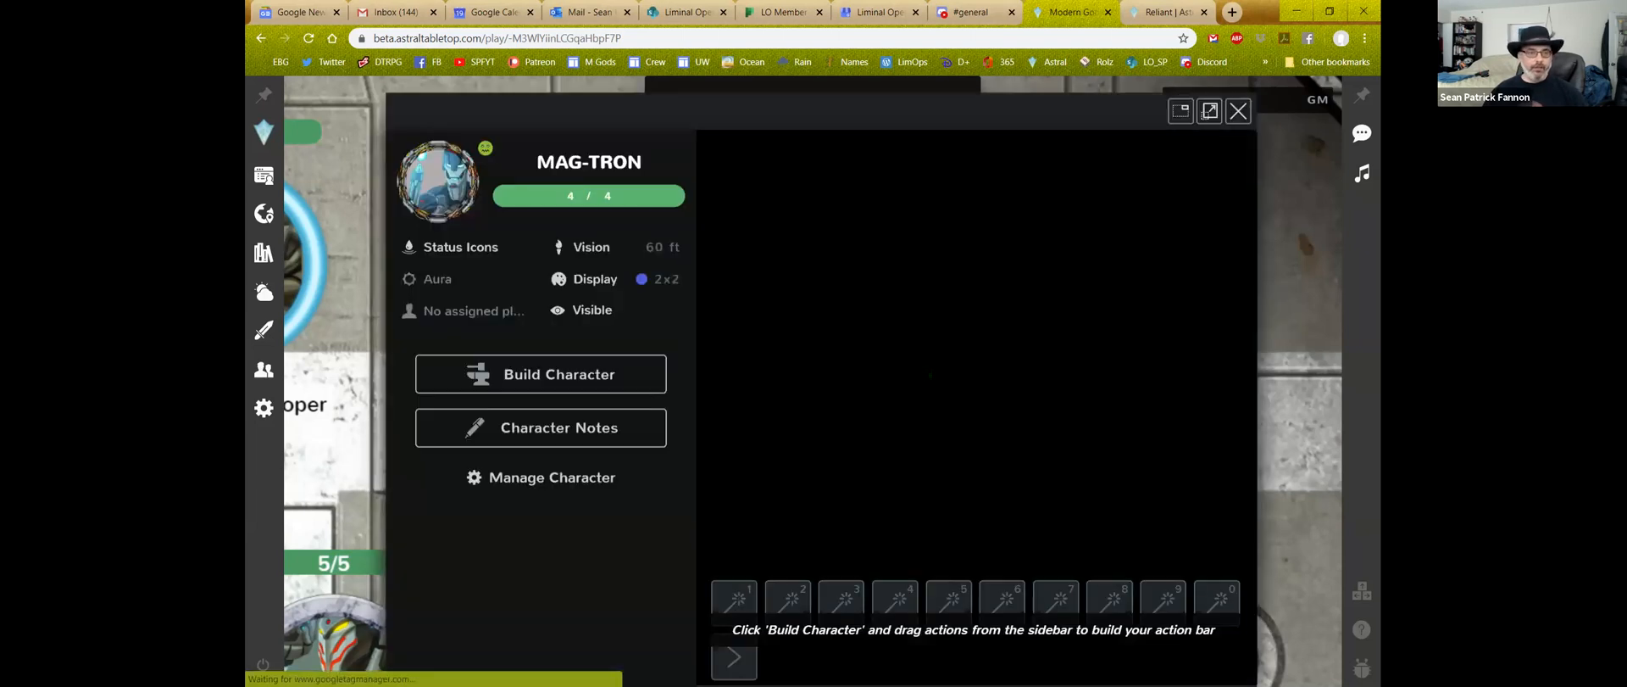
pyautogui.click(454, 248)
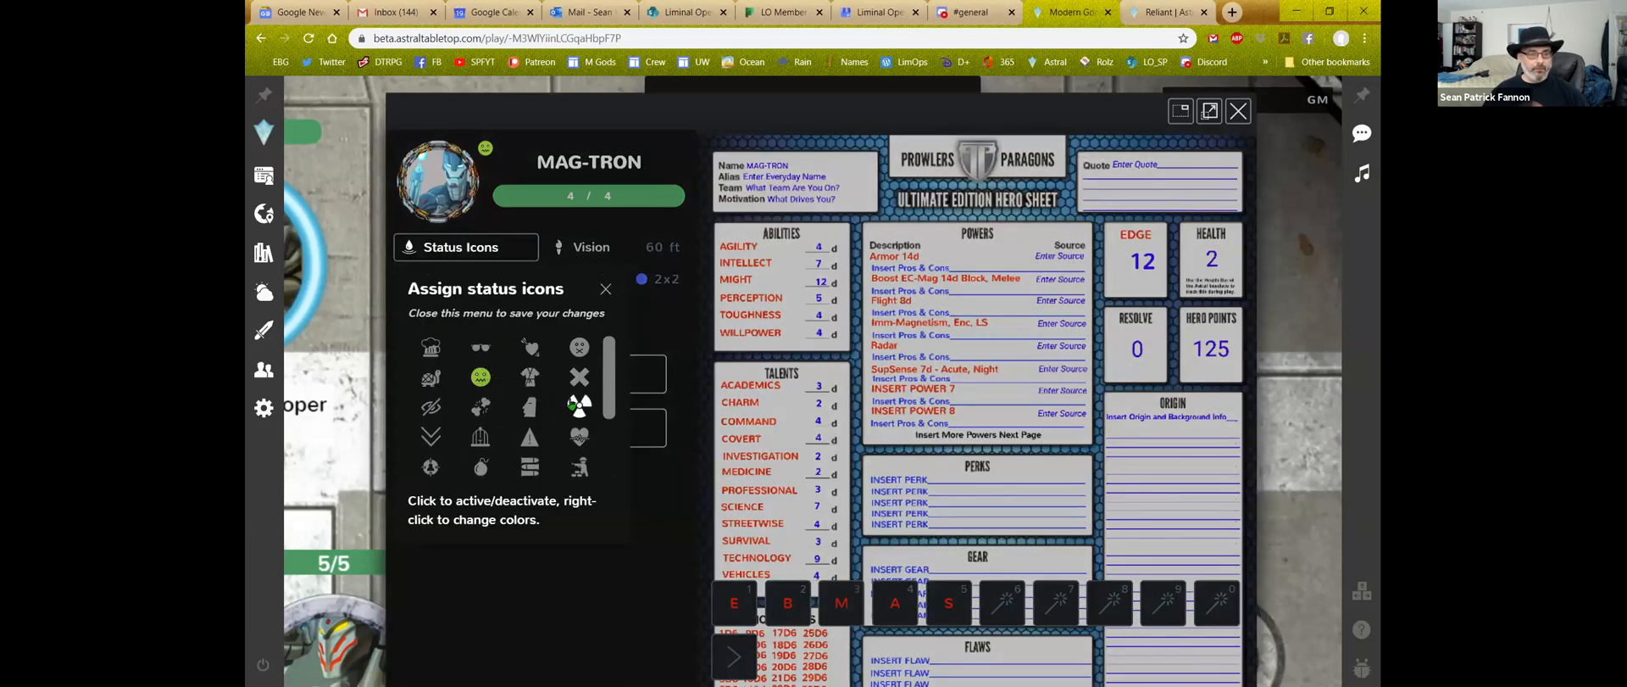
pyautogui.click(580, 349)
pyautogui.doubleClick(580, 350)
pyautogui.doubleClick(580, 350)
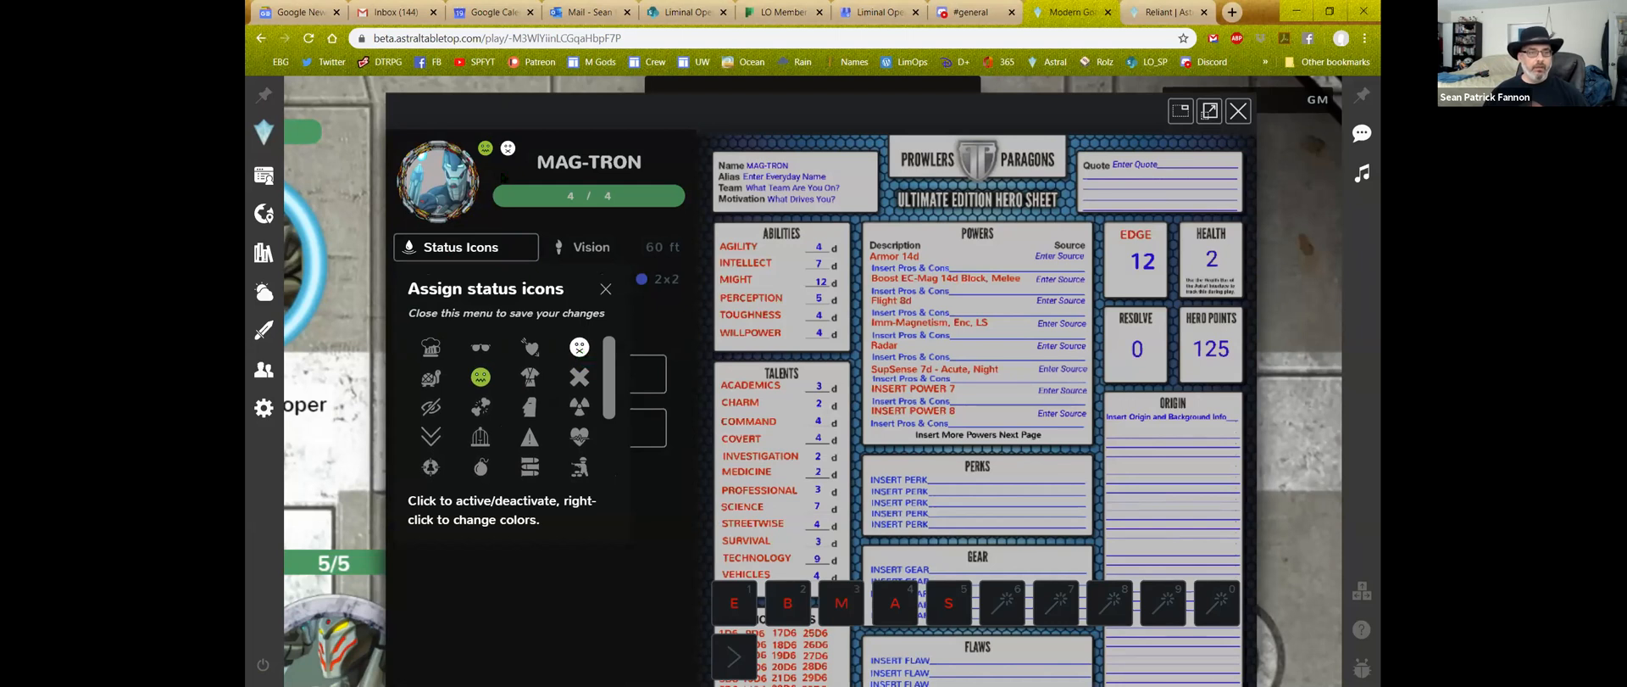
pyautogui.click(581, 350)
pyautogui.click(579, 351)
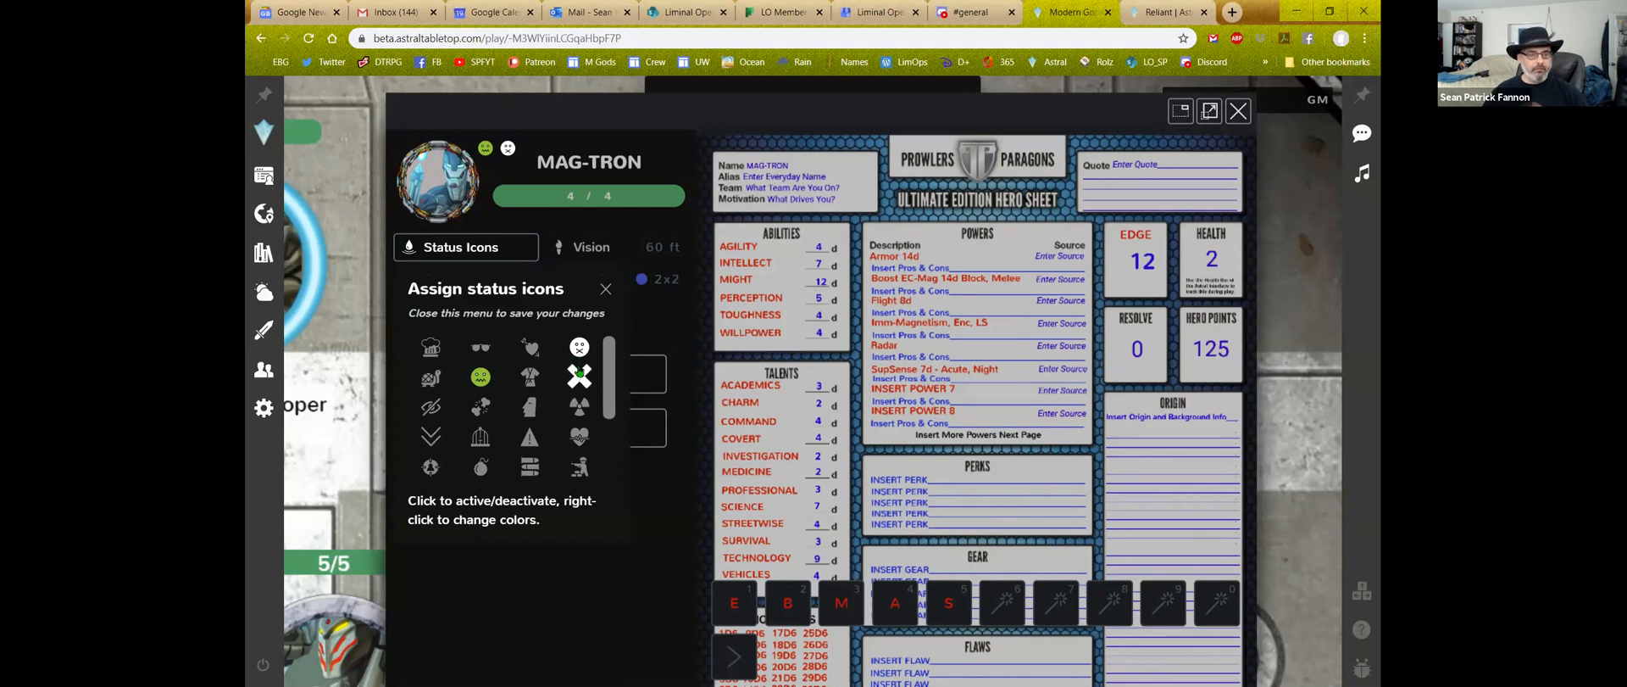
# Change the color of MAG-TRON's new smiling face status icon to red and close the character sheet
pyautogui.rightClick(580, 349)
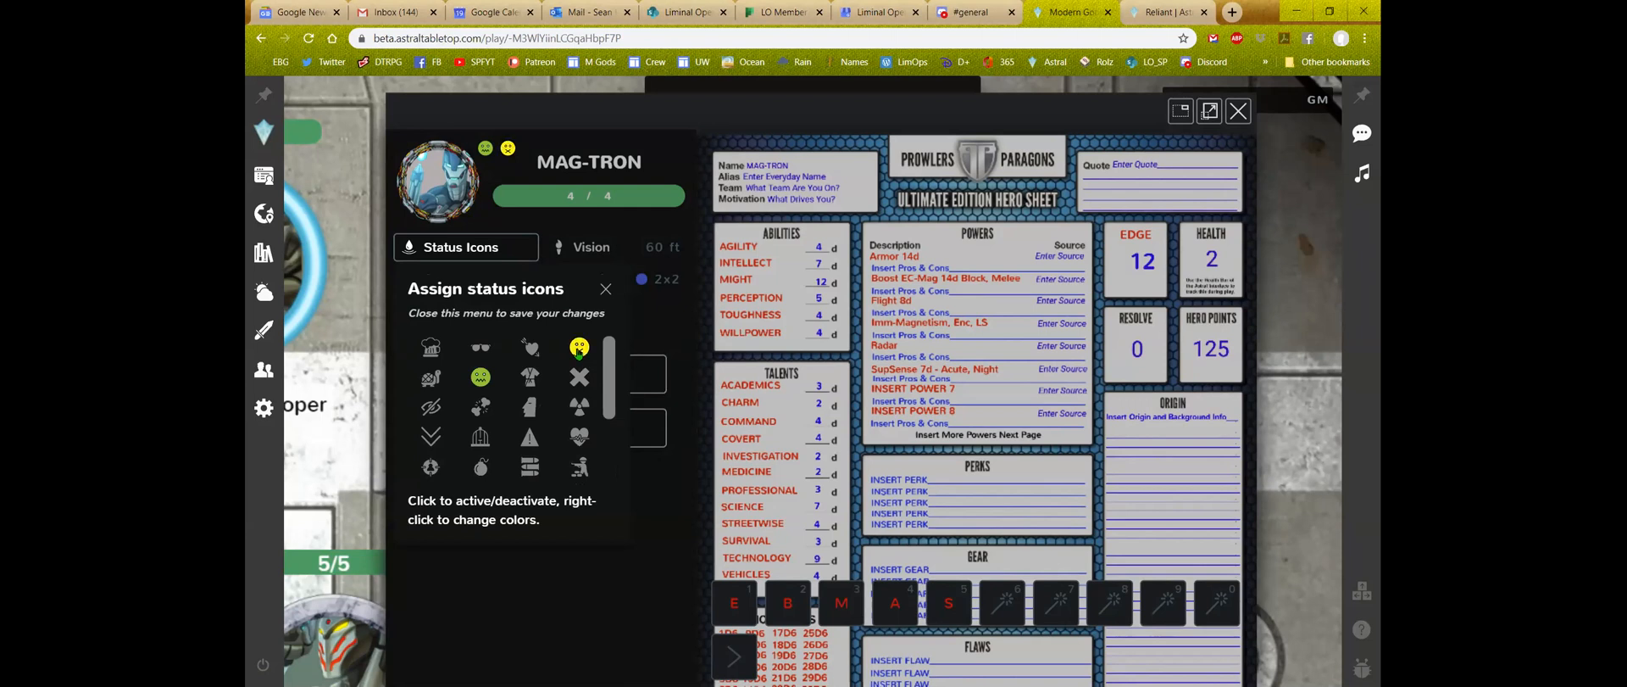
pyautogui.rightClick(579, 350)
pyautogui.rightClick(580, 349)
pyautogui.rightClick(580, 349)
pyautogui.rightClick(579, 349)
pyautogui.rightClick(580, 349)
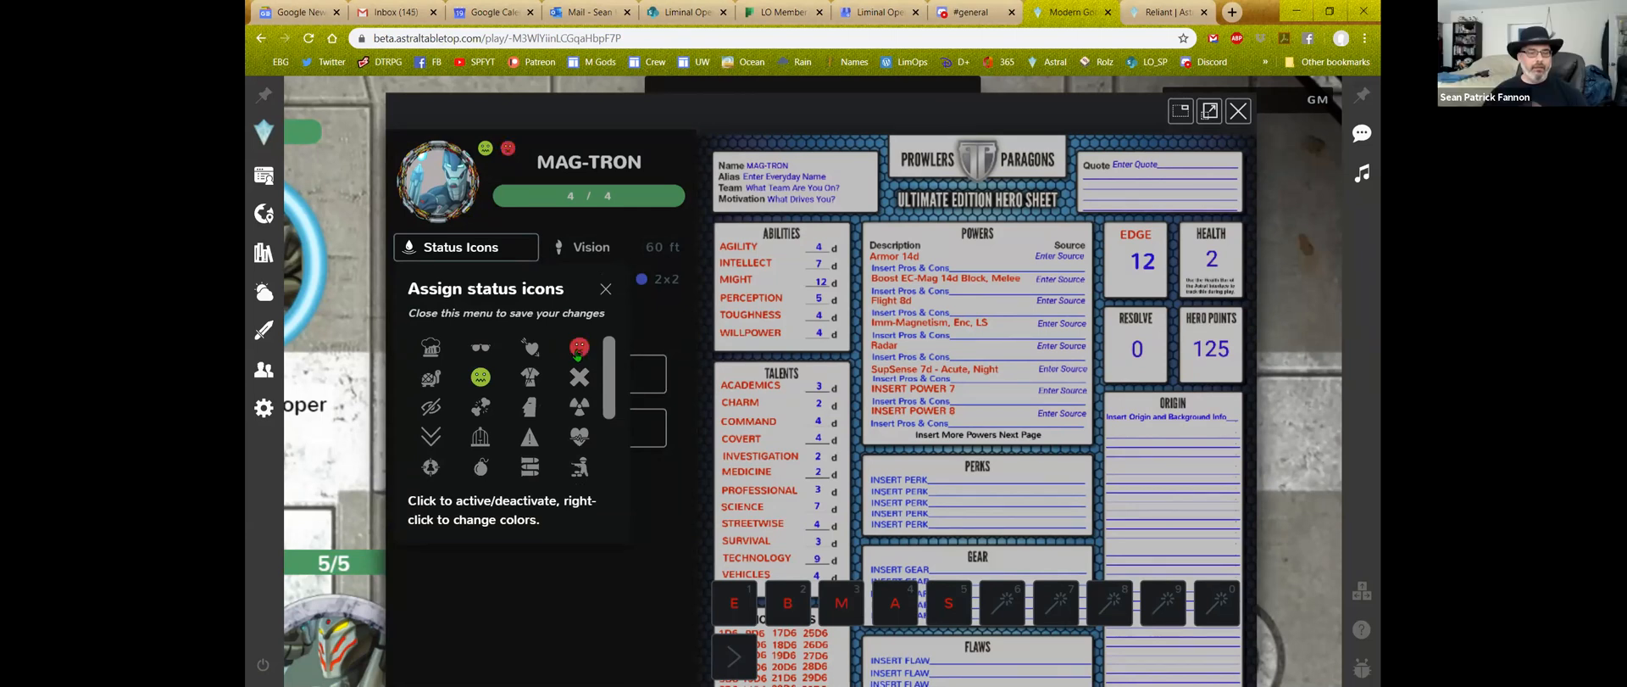
pyautogui.click(655, 325)
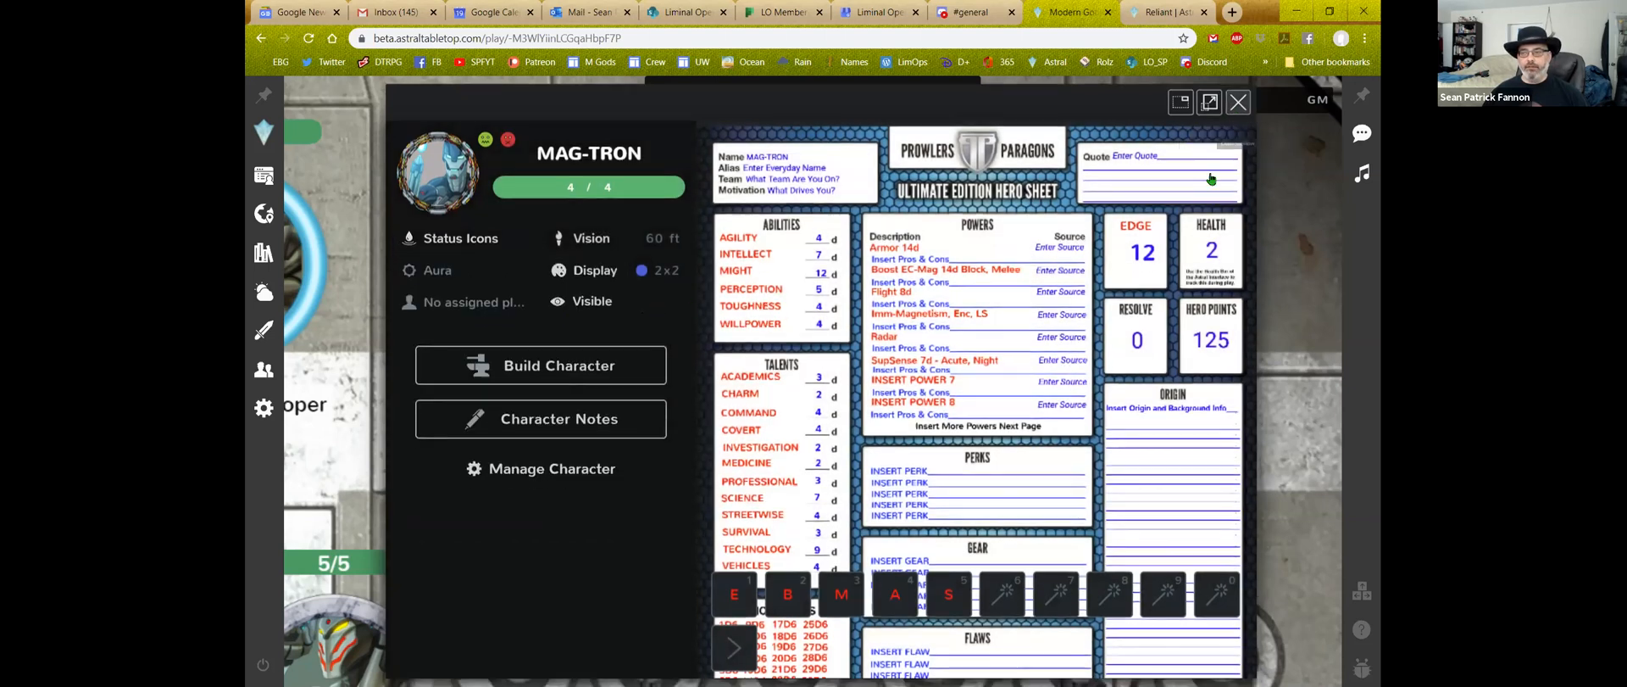
pyautogui.click(1238, 116)
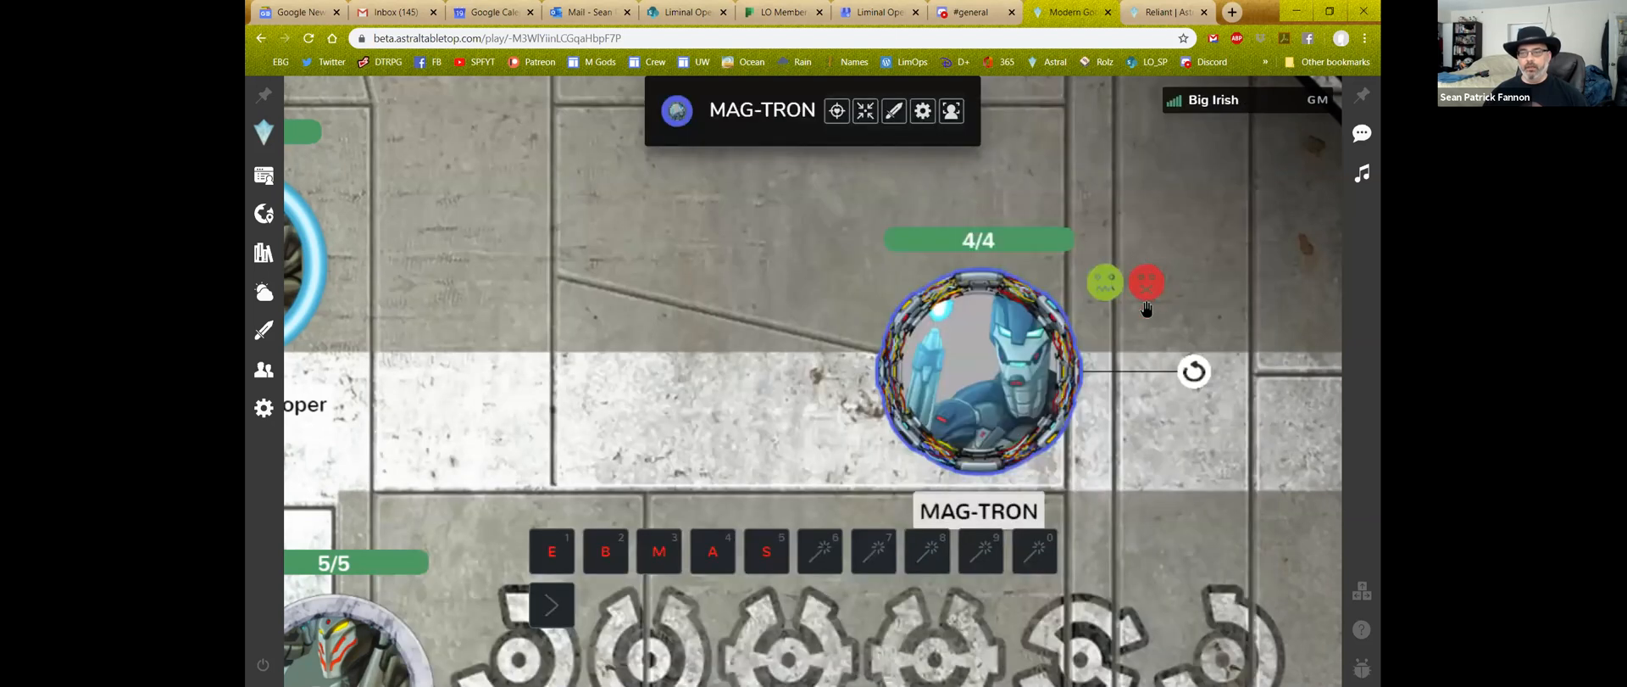
# Look over the status icons and token placement of all combatants across the hangar map
pyautogui.scroll(-3, 1115, 373)
pyautogui.moveTo(1121, 354); pyautogui.dragTo(1108, 262)
pyautogui.moveTo(997, 443); pyautogui.dragTo(1056, 340)
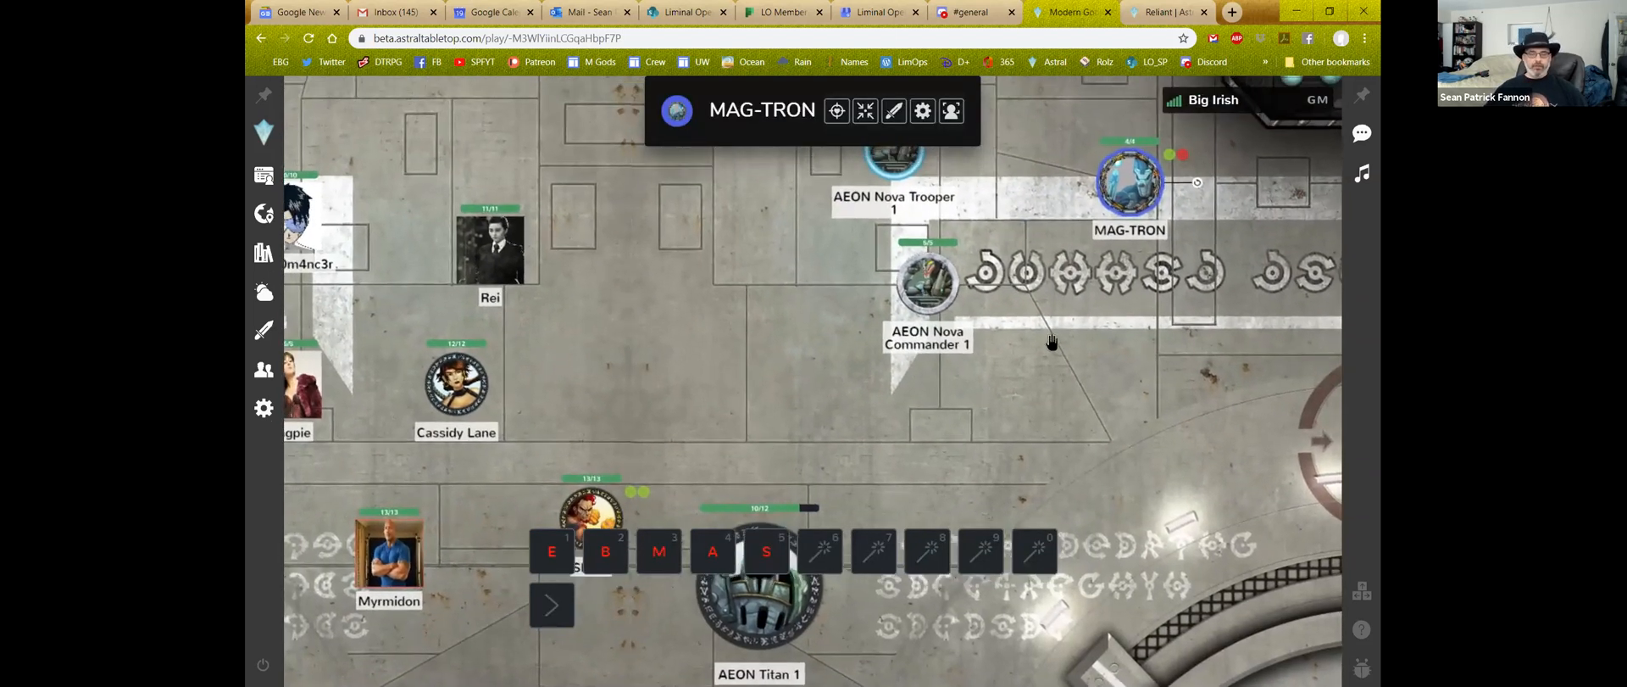
pyautogui.moveTo(850, 505); pyautogui.dragTo(972, 444)
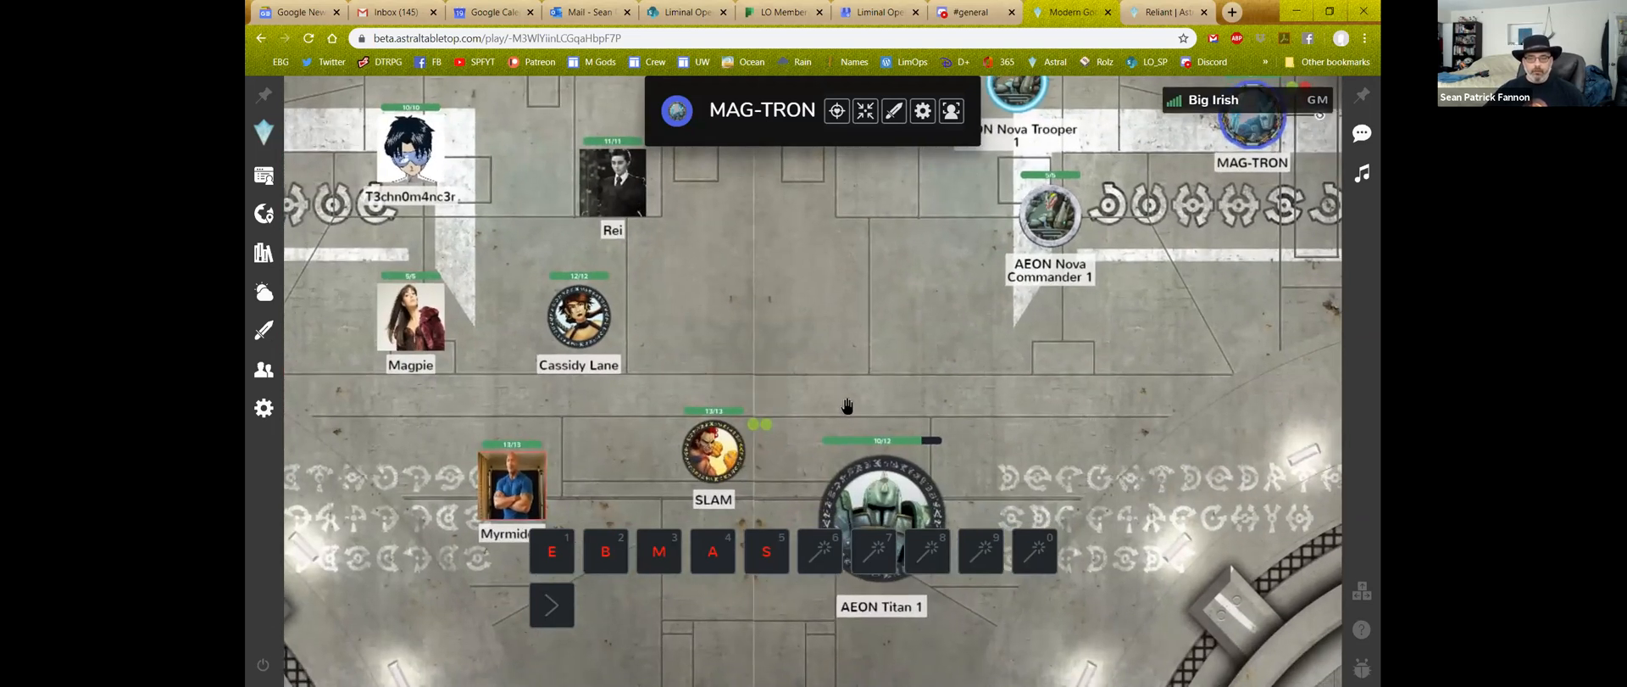
pyautogui.scroll(2, 847, 405)
pyautogui.scroll(-2, 857, 410)
pyautogui.moveTo(820, 455); pyautogui.dragTo(821, 443)
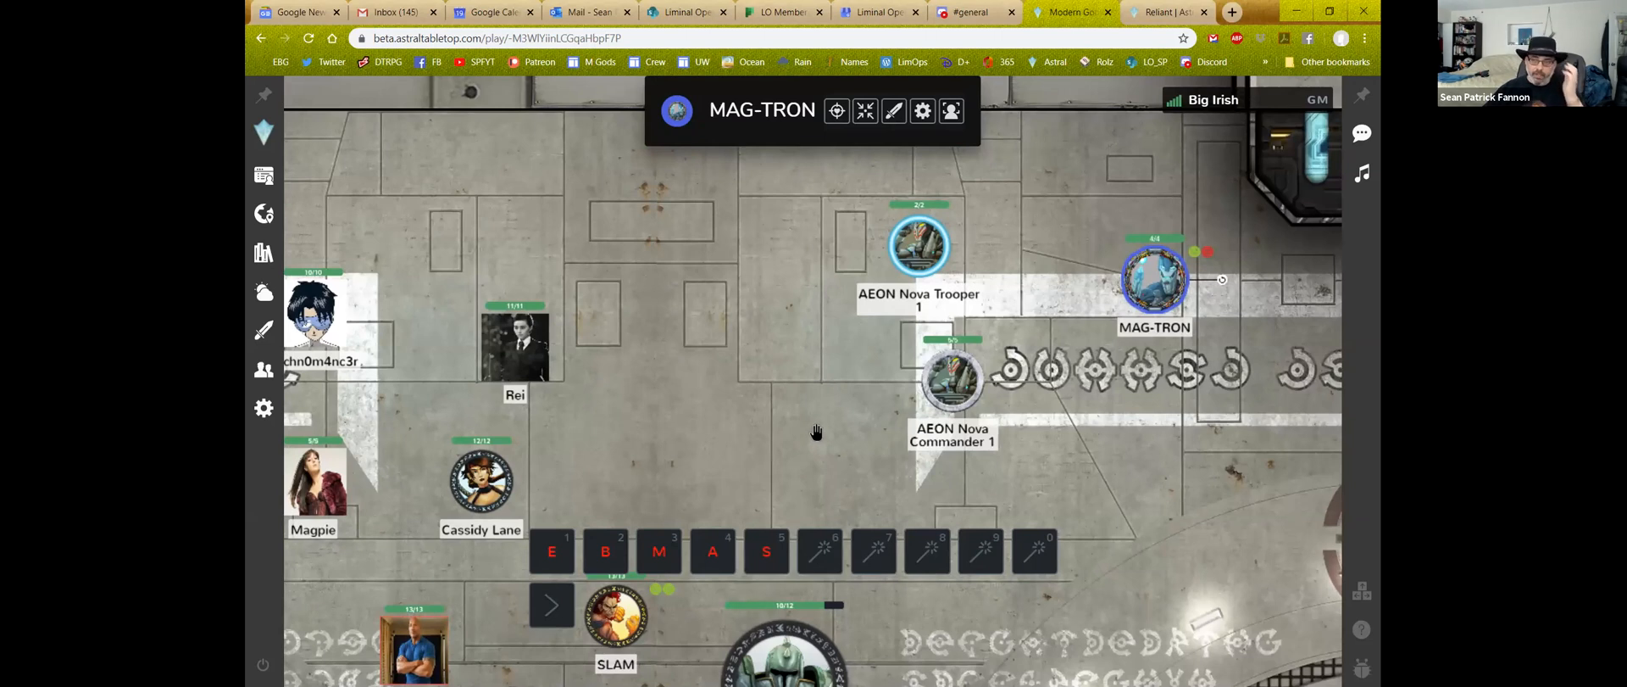
pyautogui.moveTo(825, 414); pyautogui.dragTo(911, 348)
pyautogui.scroll(-3, 907, 310)
pyautogui.scroll(5, 909, 312)
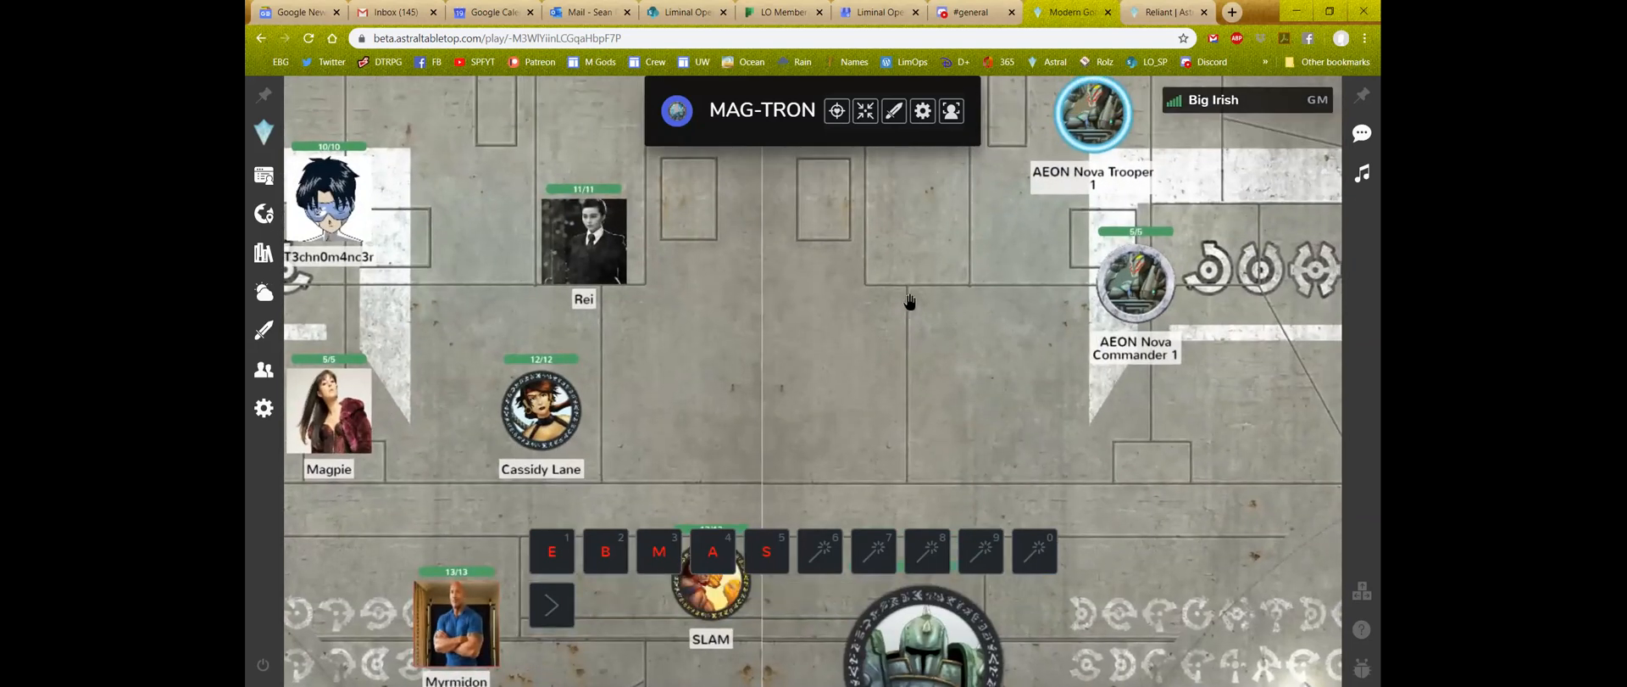